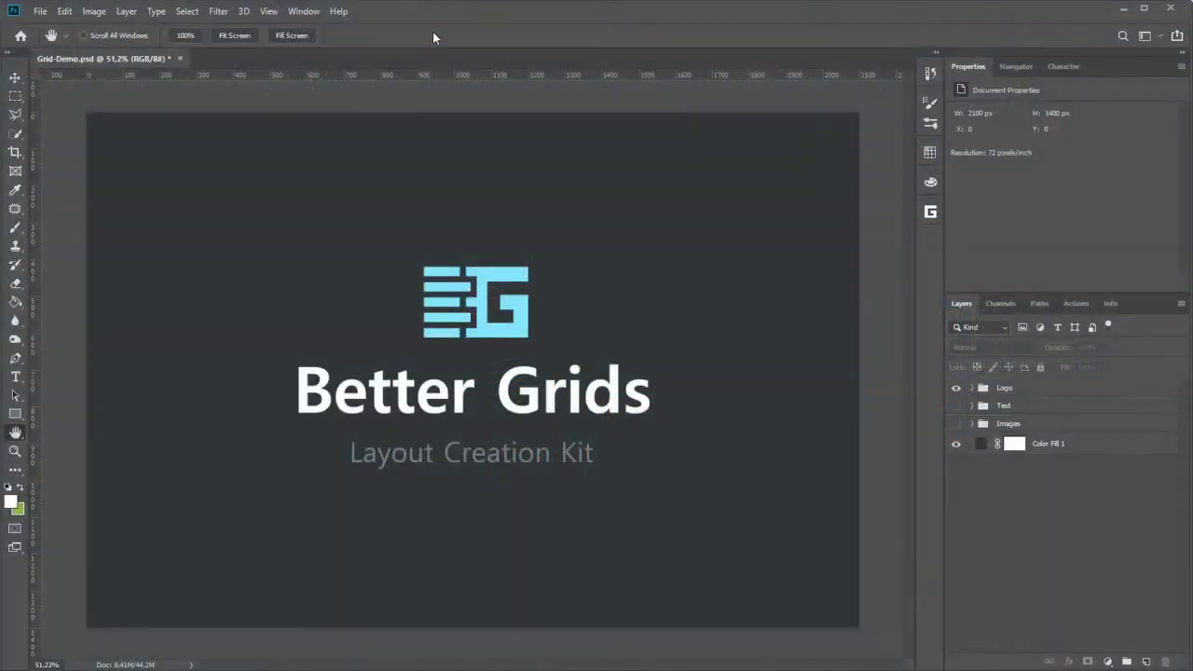
Open Better Grids from Window > Extensions and dock it in the top-right panel area.
click(308, 13)
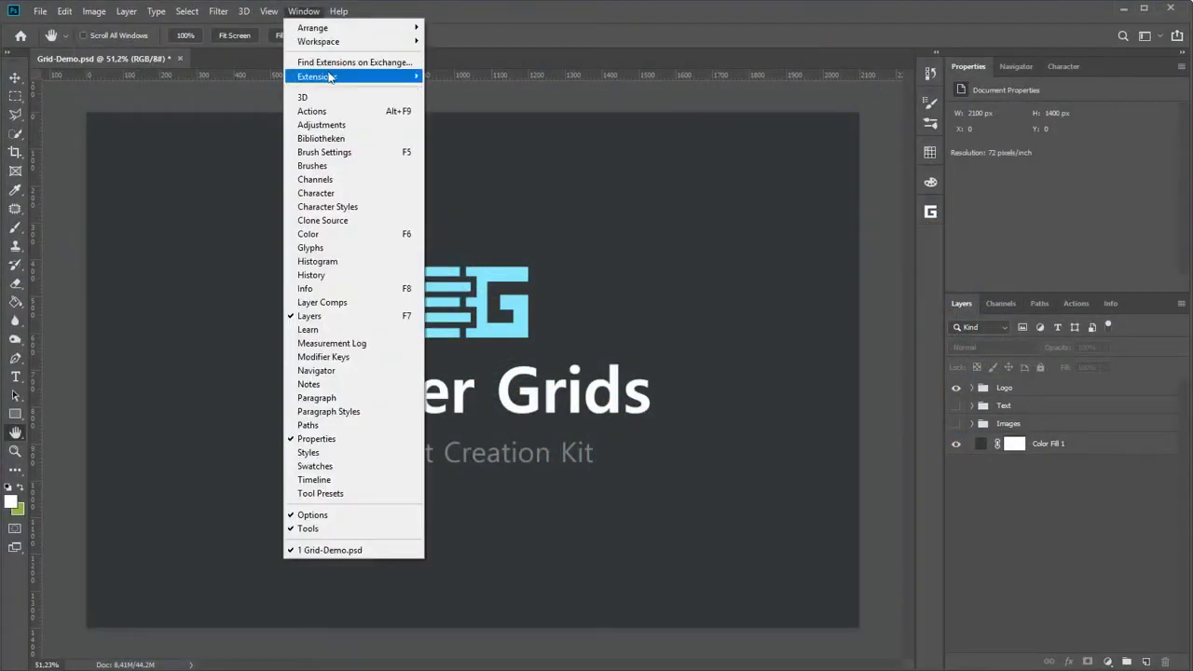
click(449, 93)
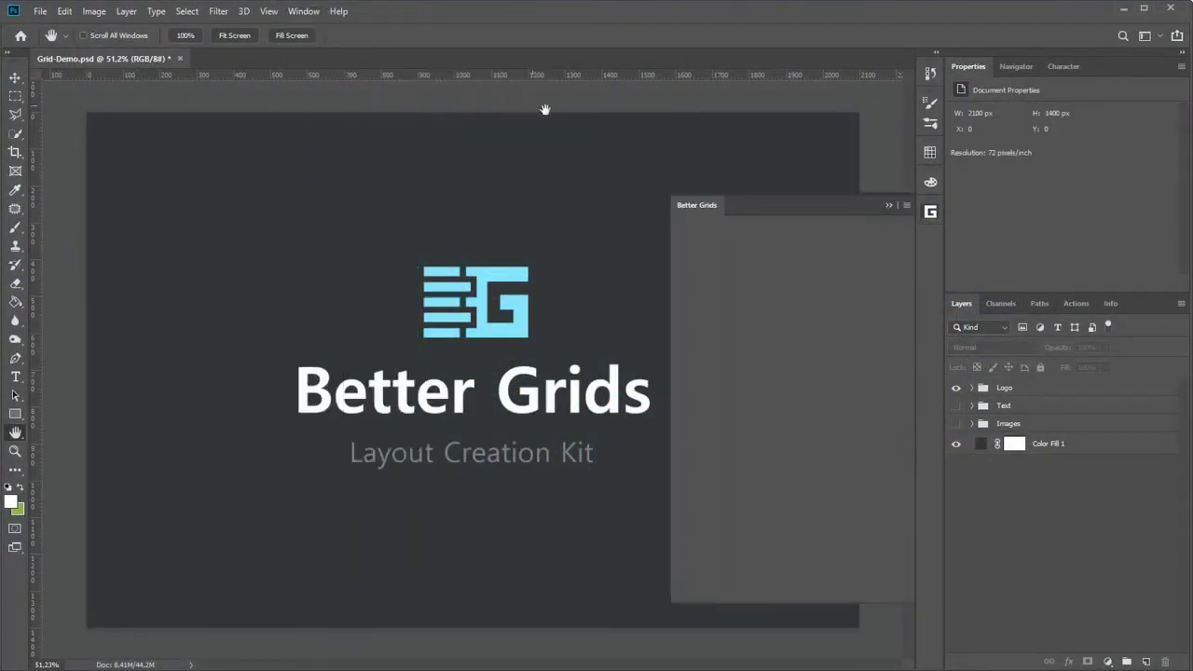
drag(700, 206, 969, 96)
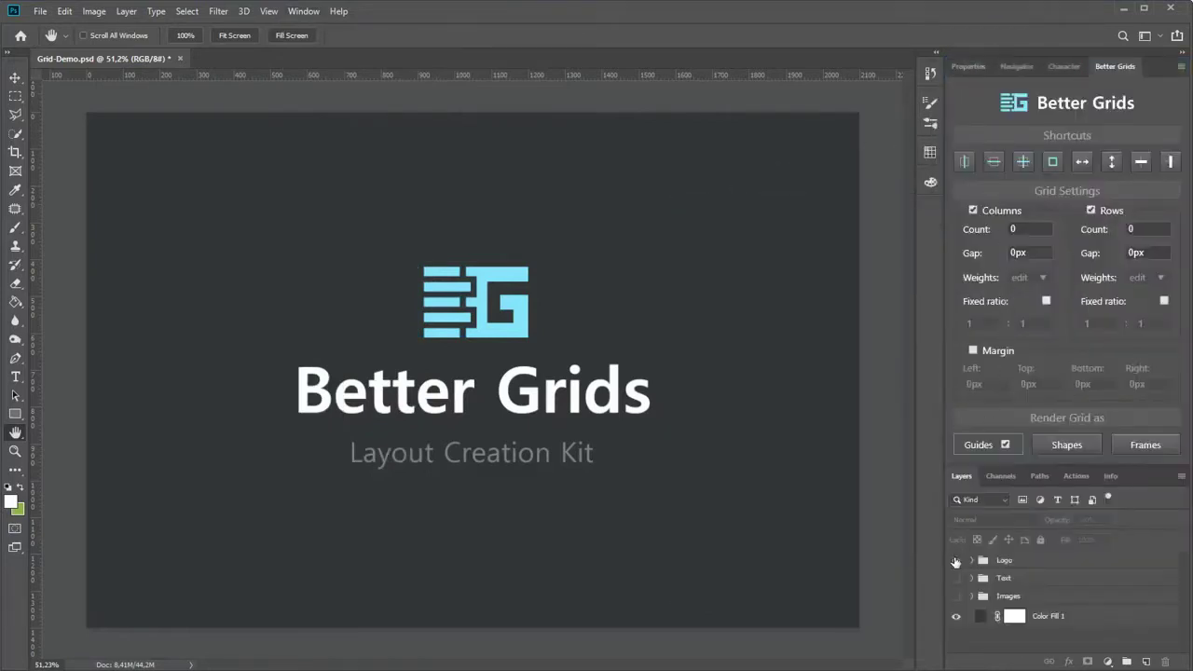
Hide the Logo group and set the Better Grids count to 3 columns and 3 rows.
click(1046, 229)
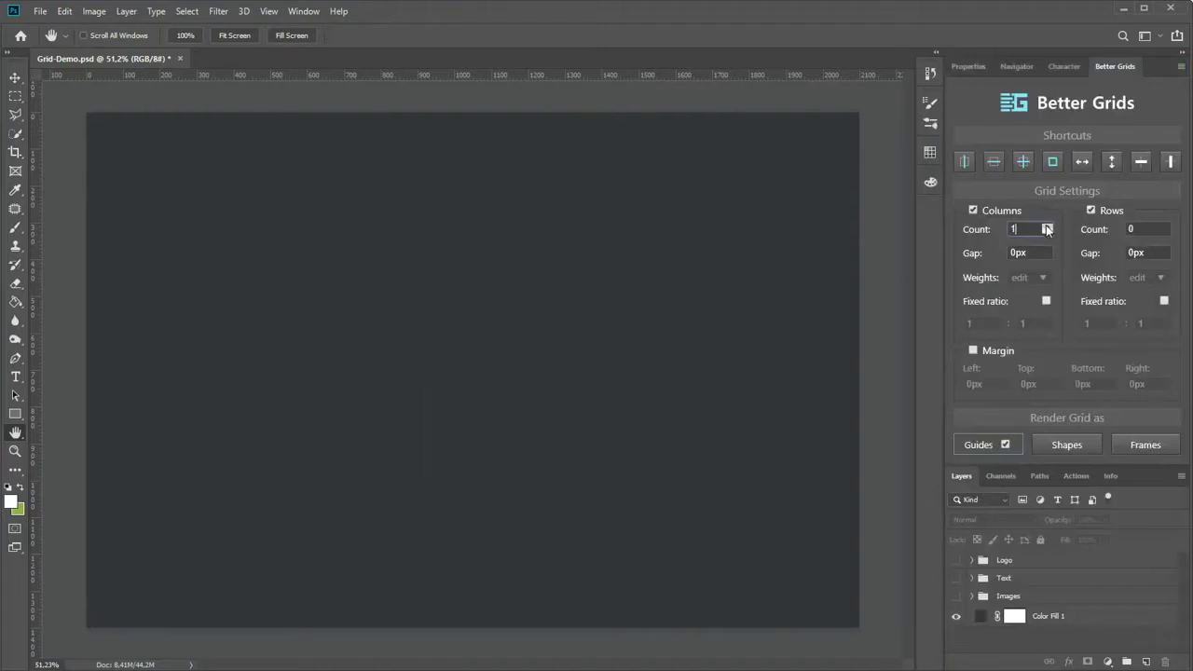
click(1046, 229)
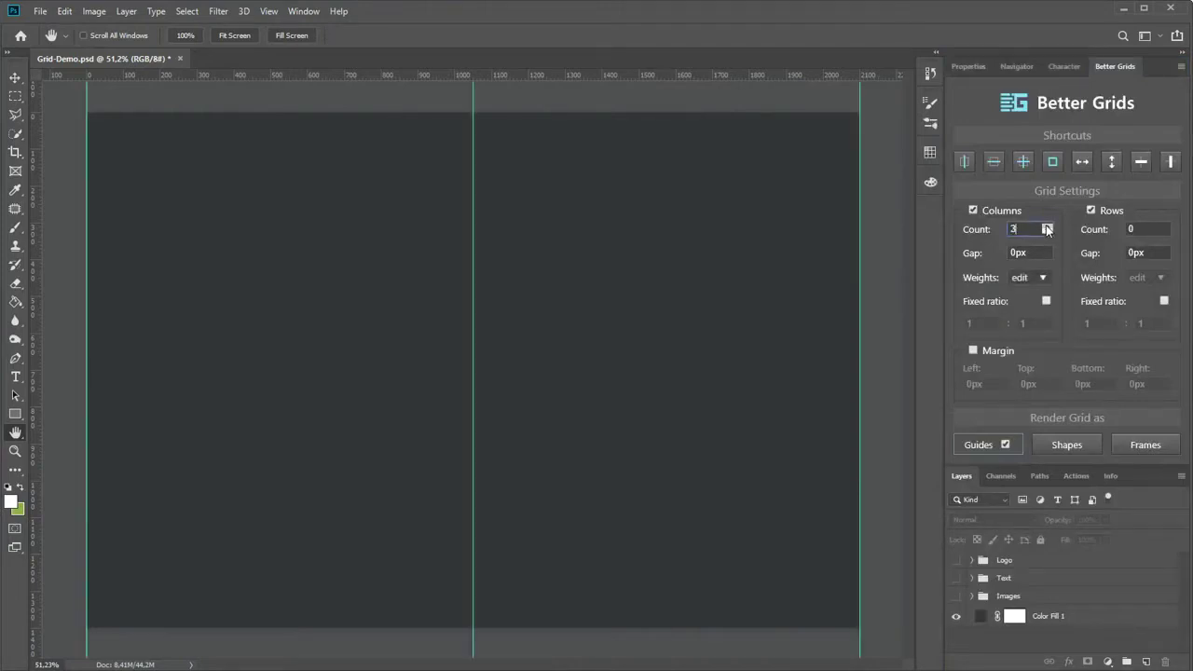
drag(1083, 229, 1088, 229)
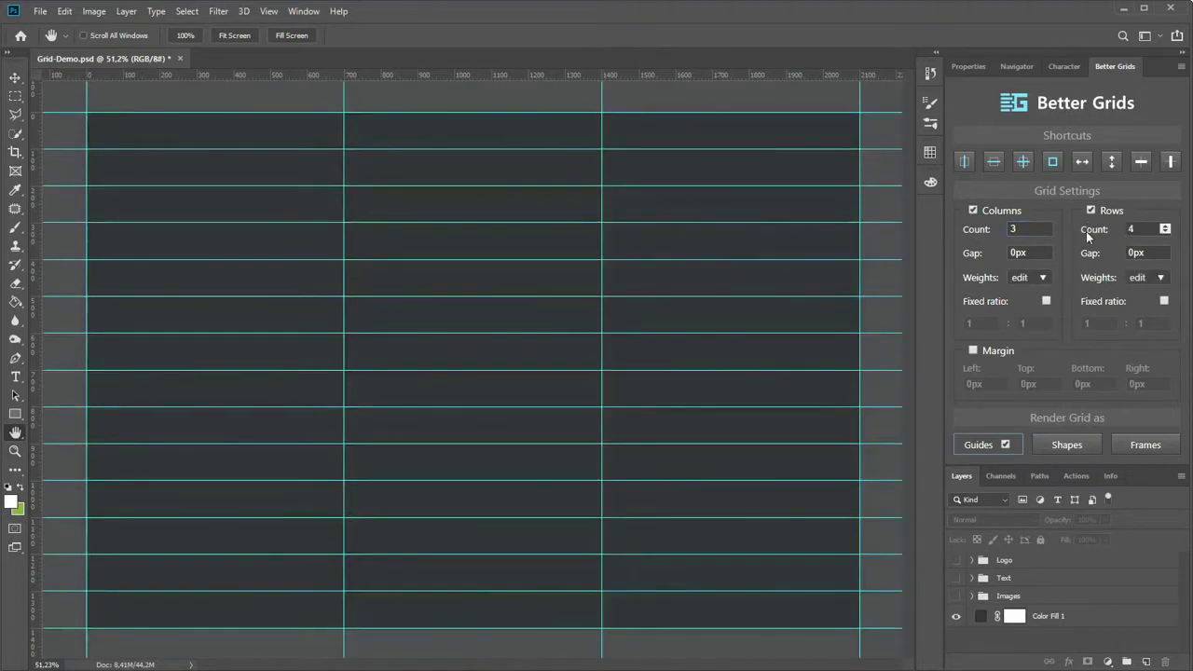
double_click(1133, 229)
text(2)
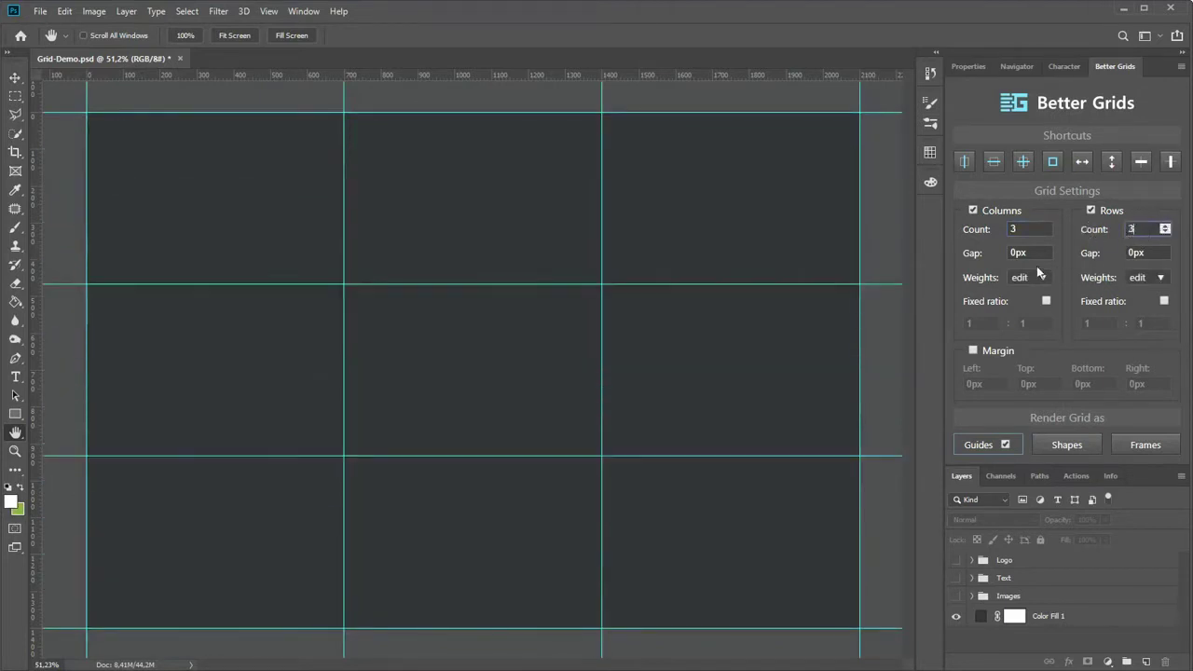
Set both the column gap and the row gap to 30px.
click(1006, 253)
text(3%)
key(BackSpace)
key(BackSpace)
text(4%)
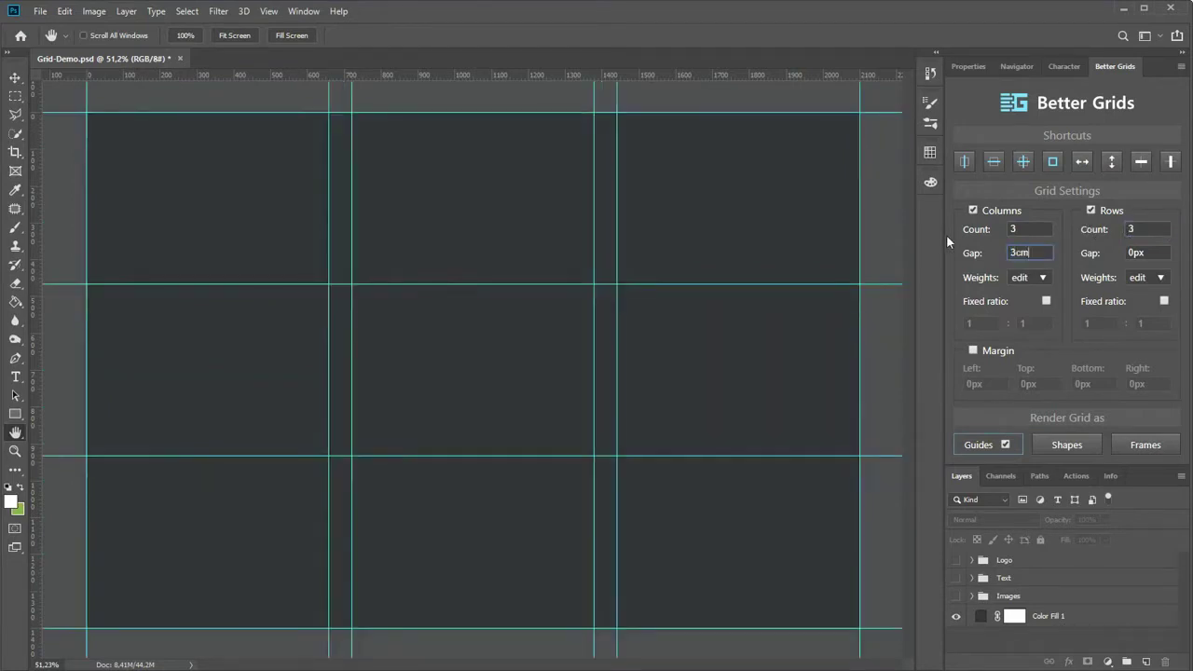
text(n)
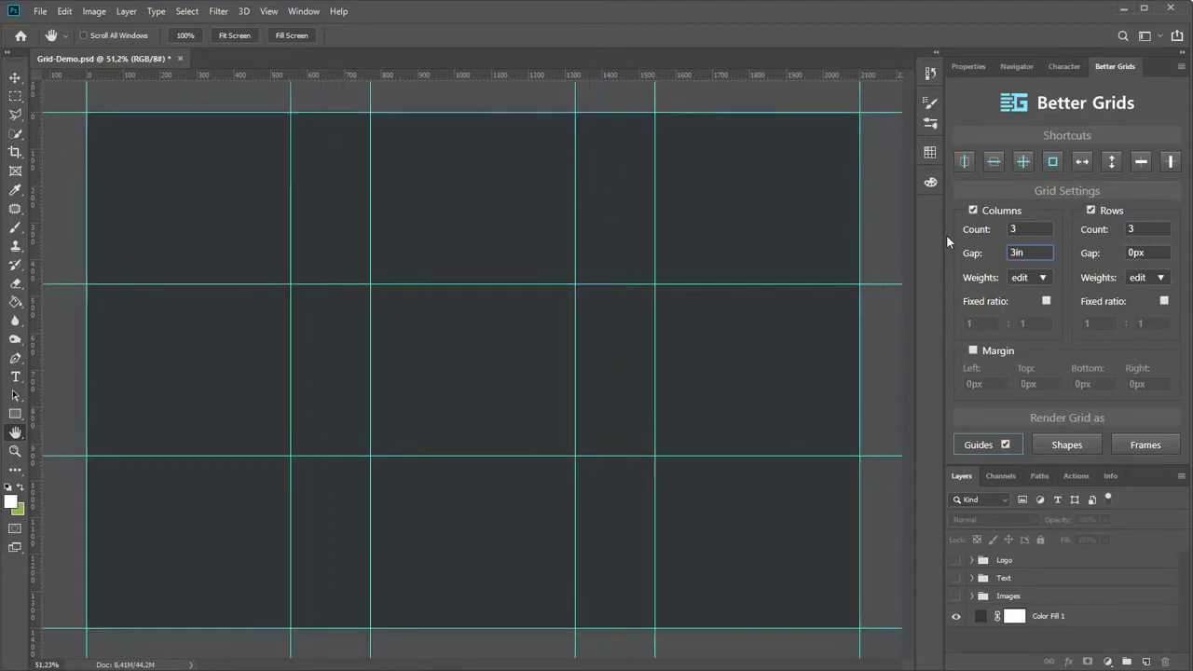
key(BackSpace)
key(BackSpace)
text(0px)
click(1139, 251)
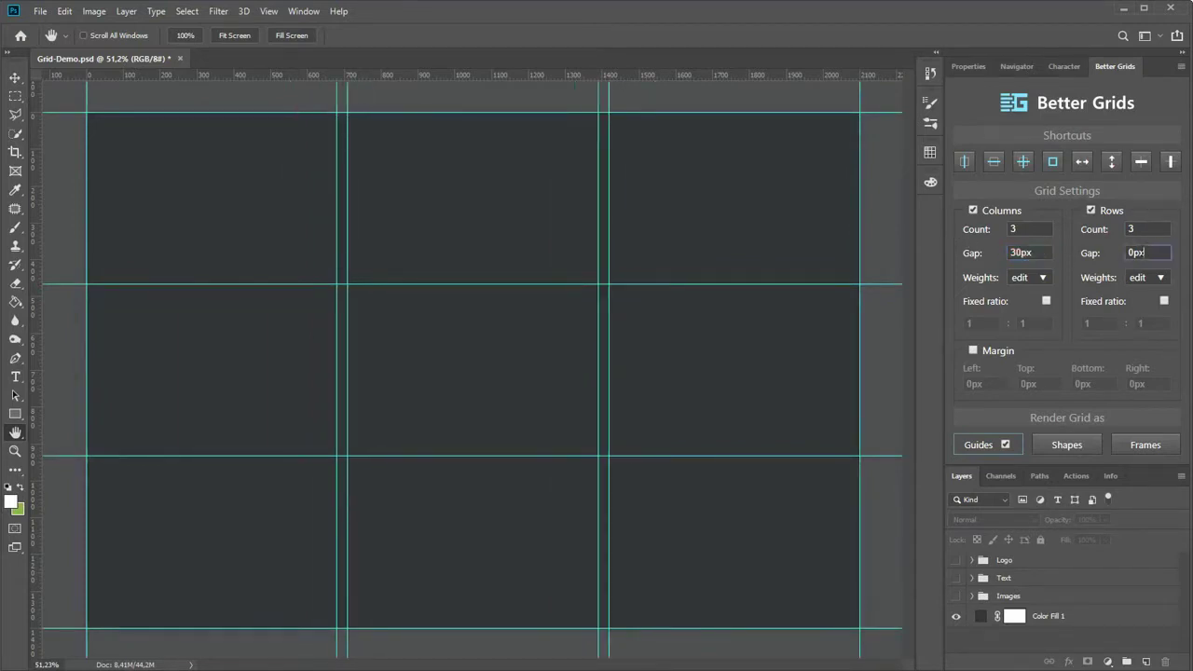
text(30px)
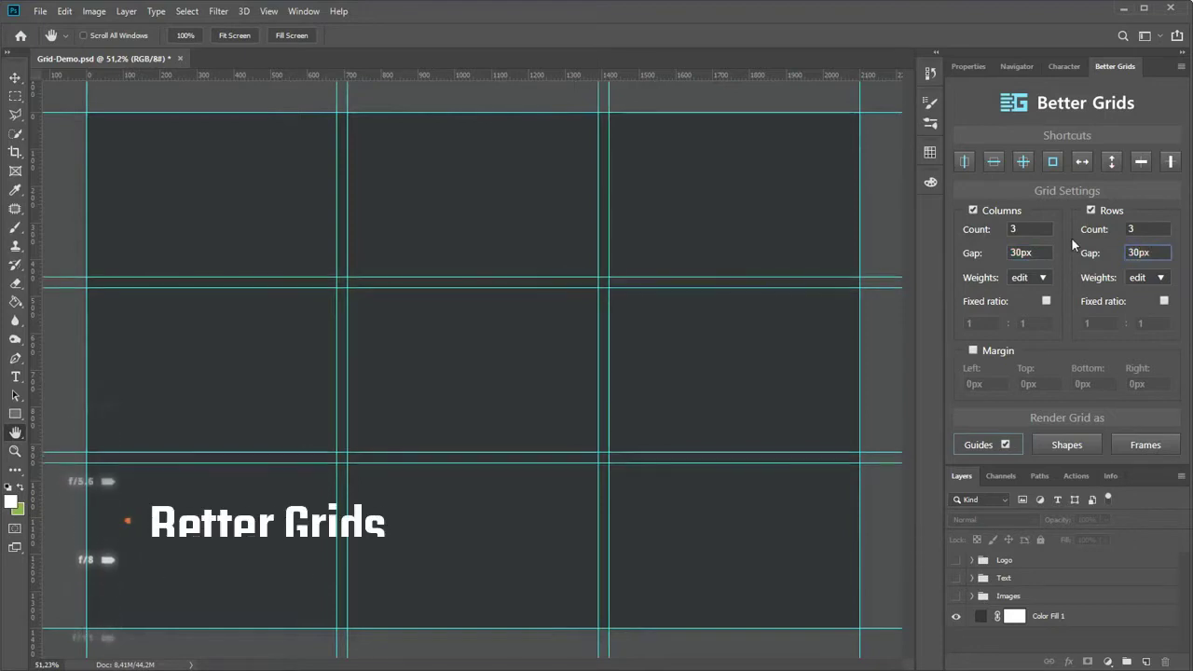
In Columns Weights, try a weight of 2, then return all three columns to 1.
click(1034, 280)
click(1042, 312)
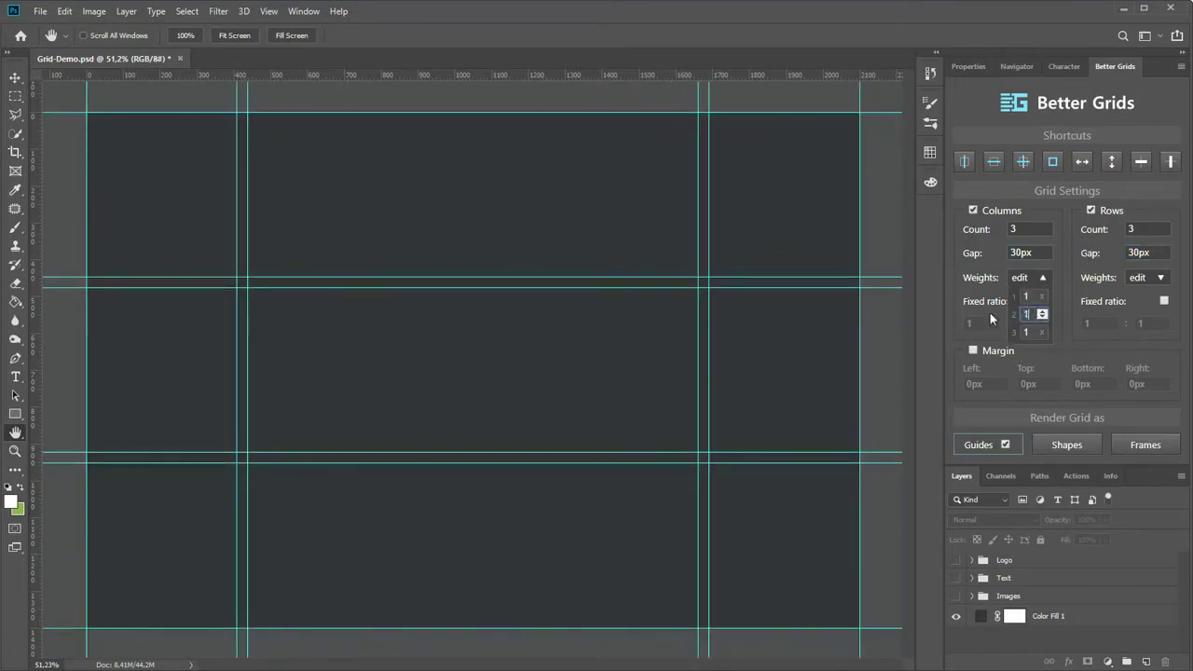
text(1)
click(1043, 278)
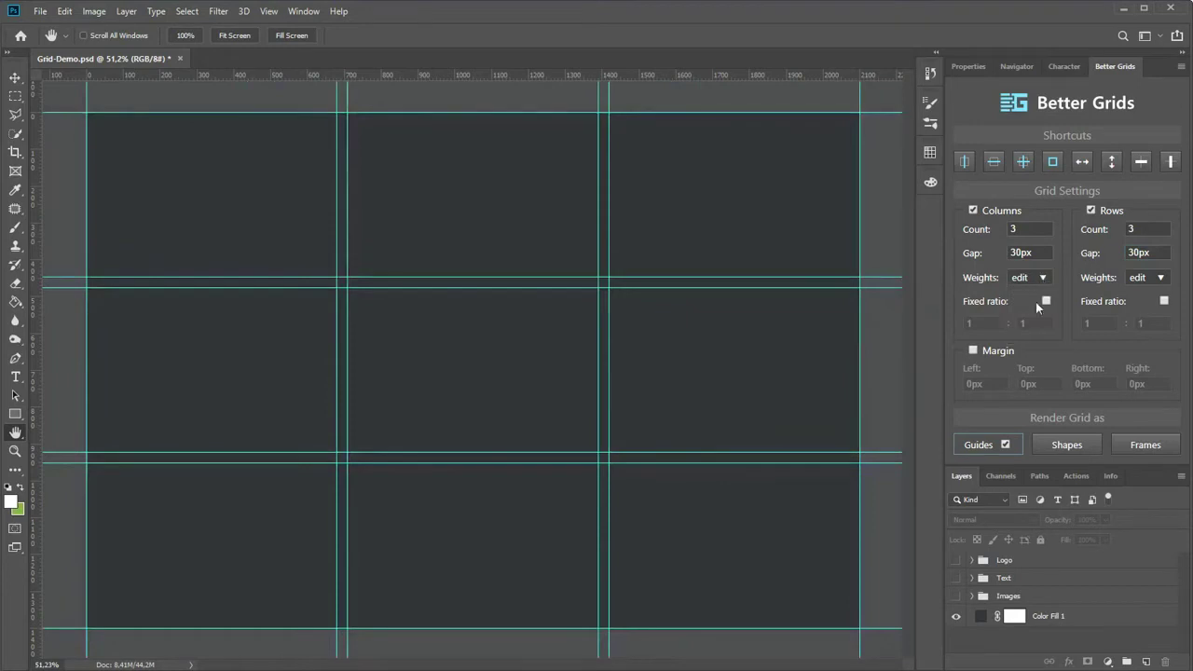
Turn on Margin and set Left, Top, Bottom and Right margins to 30px.
click(973, 350)
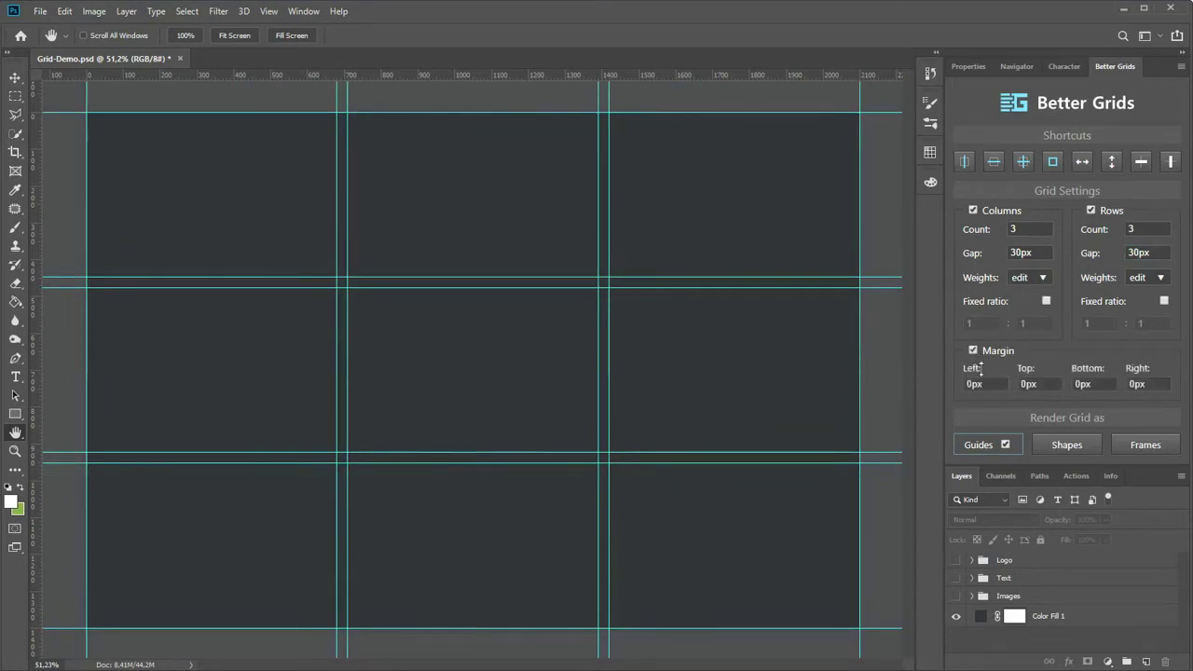
click(992, 384)
text(30)
key(Return)
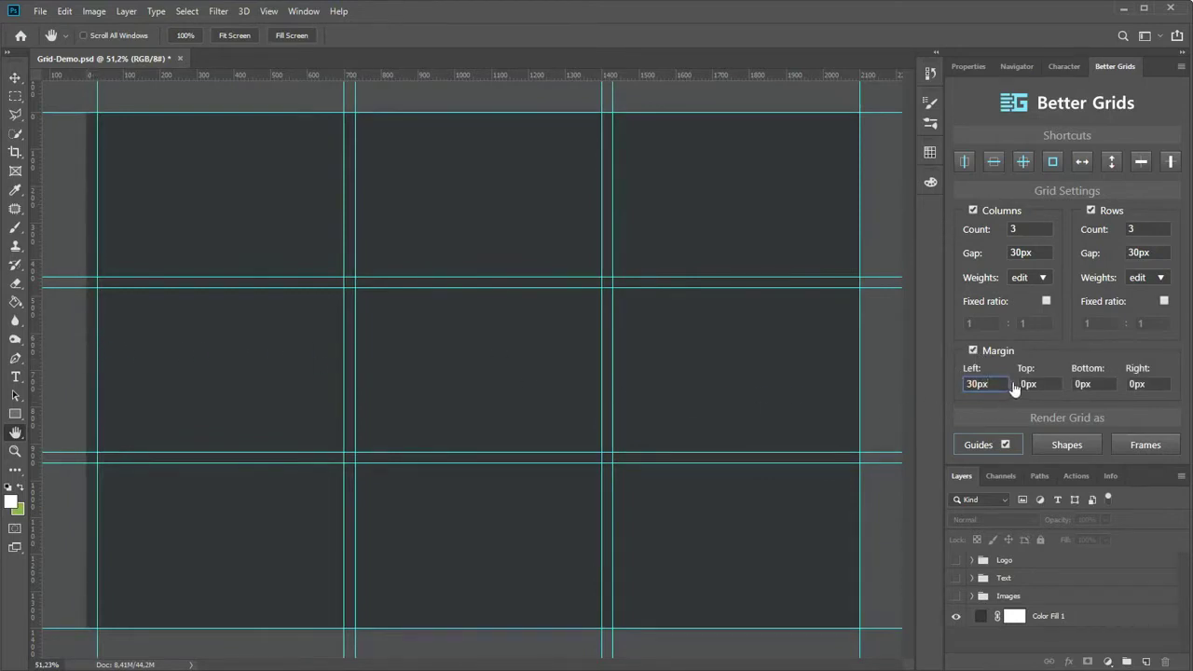
double_click(977, 384)
key(Return)
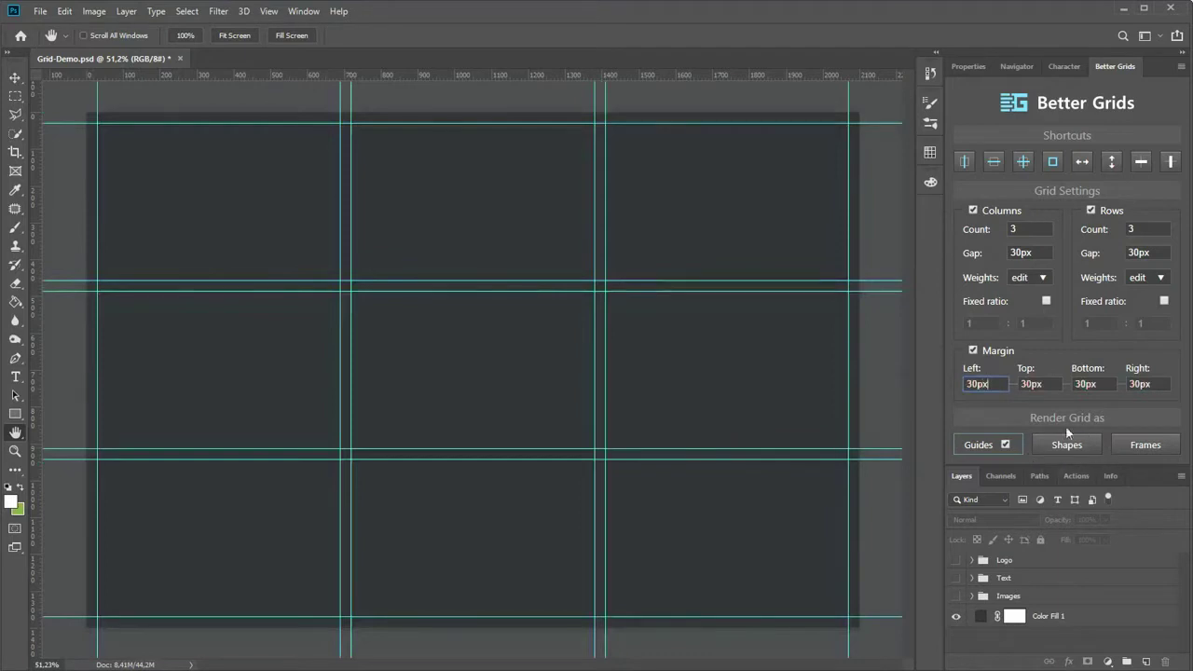
Set the foreground colour to red.
click(12, 502)
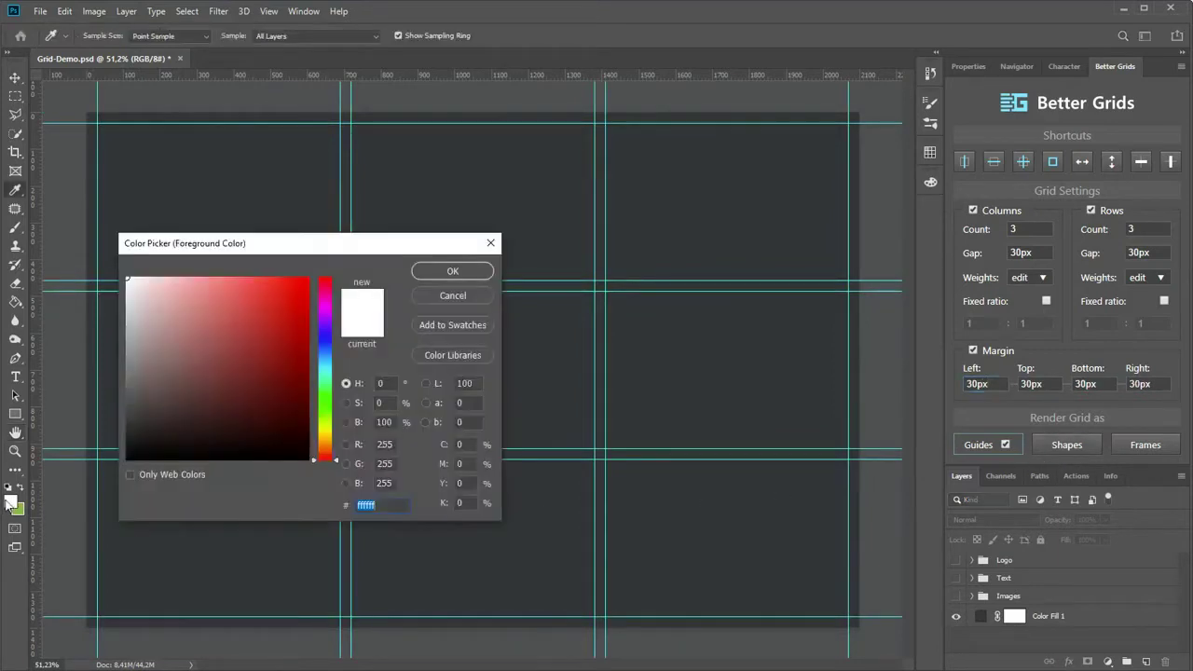
drag(239, 313, 246, 300)
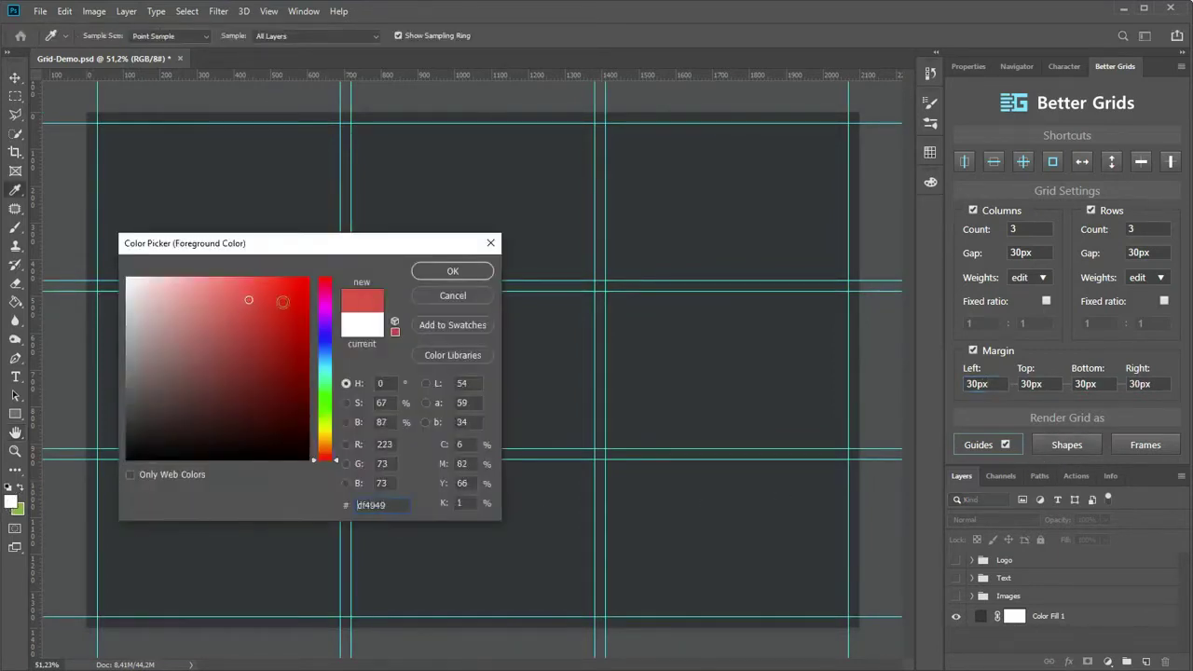
click(456, 271)
key(h)
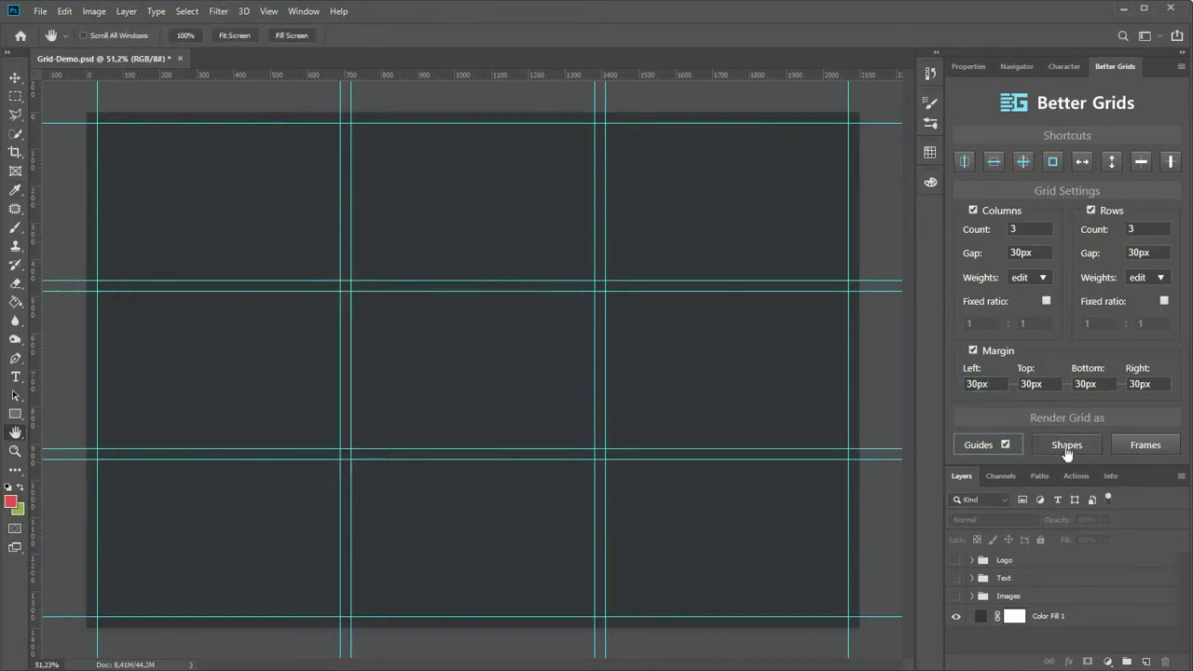
Render the grid as Shapes, then delete the resulting Grid 3x3 group.
click(1066, 446)
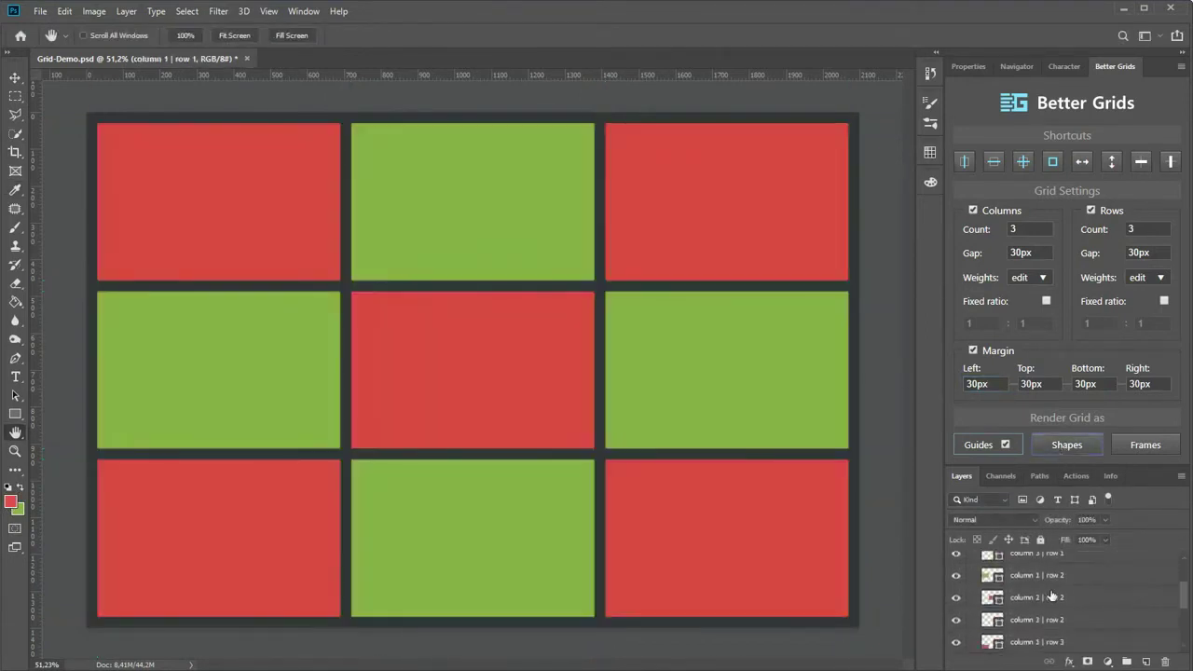
click(1060, 561)
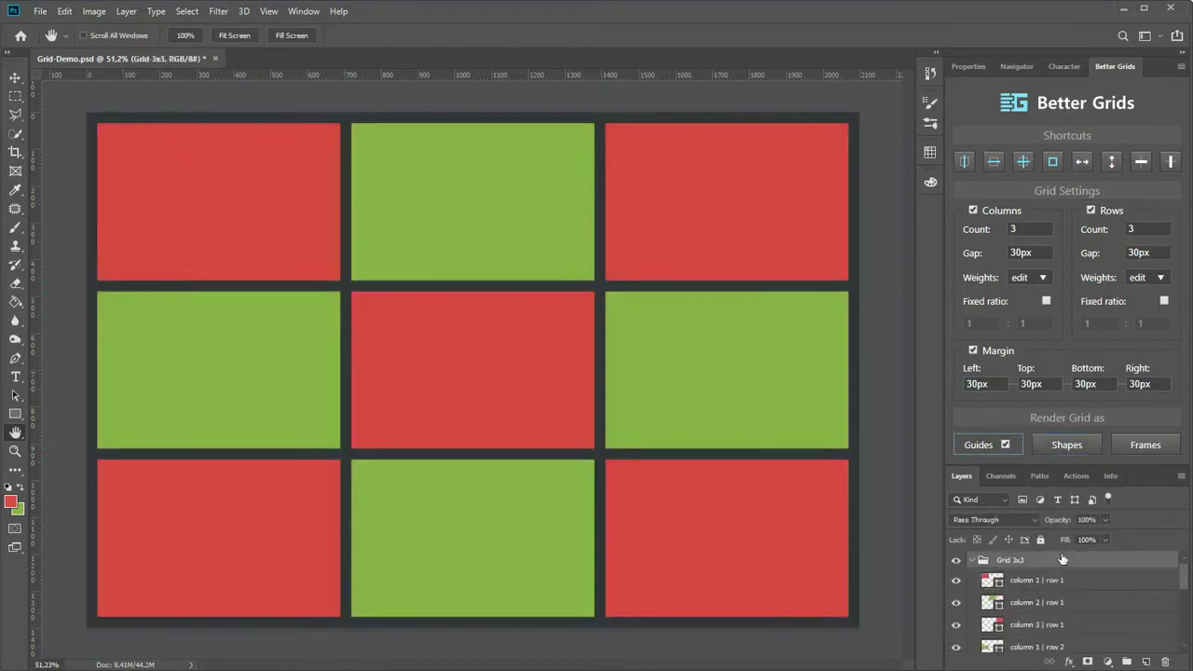
key(Delete)
click(1163, 227)
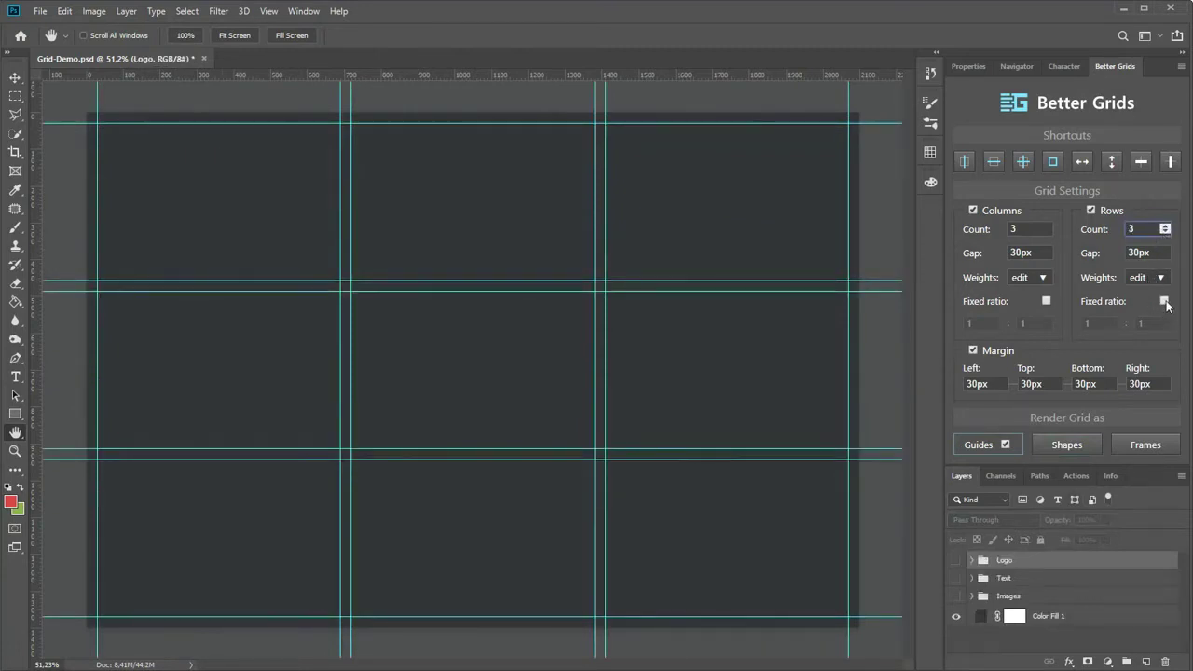
Give rows a fixed 16:9 ratio and render the grid as Frames.
click(1164, 301)
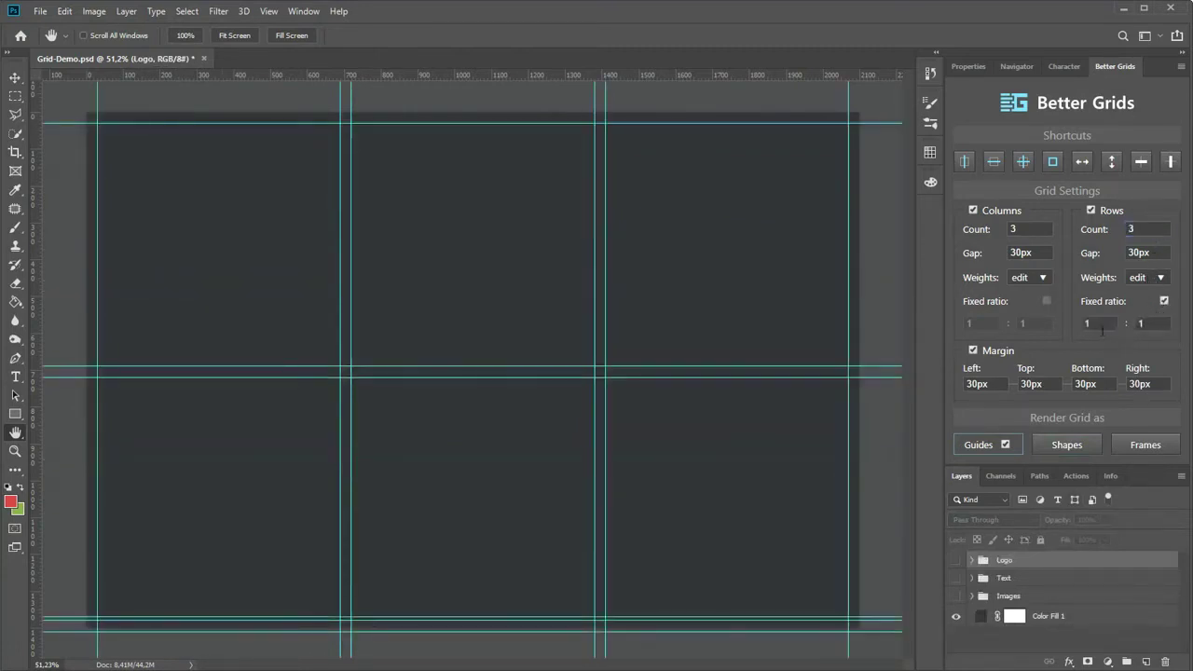
click(1101, 324)
text(6)
key(Return)
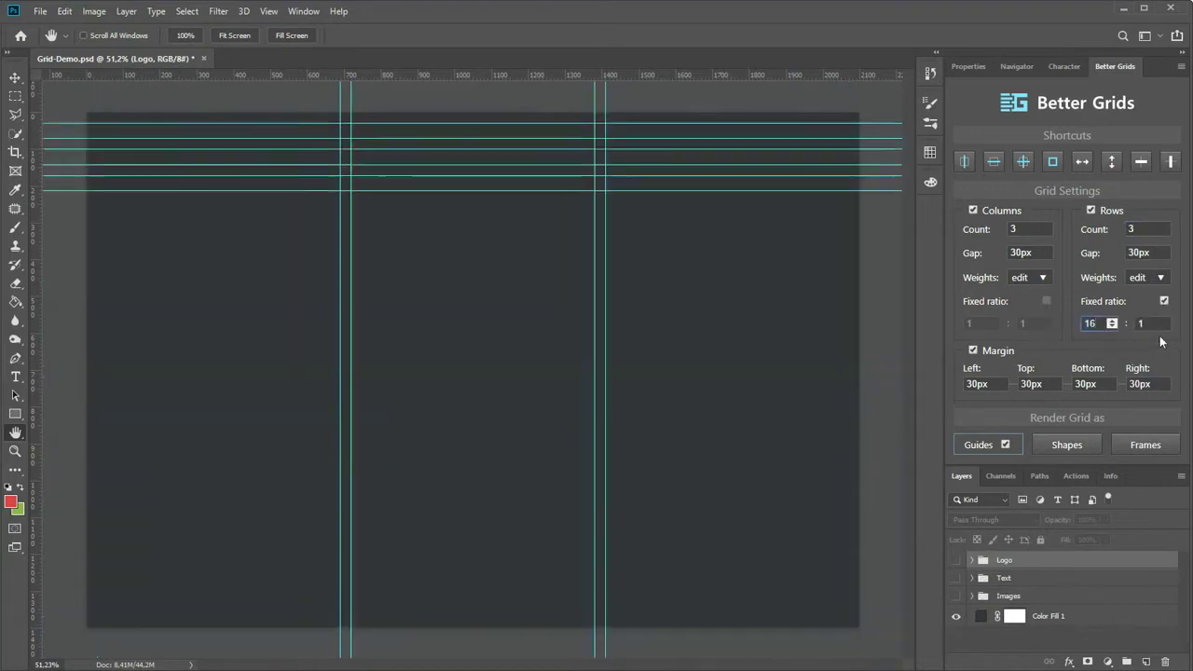
click(1140, 323)
text(9)
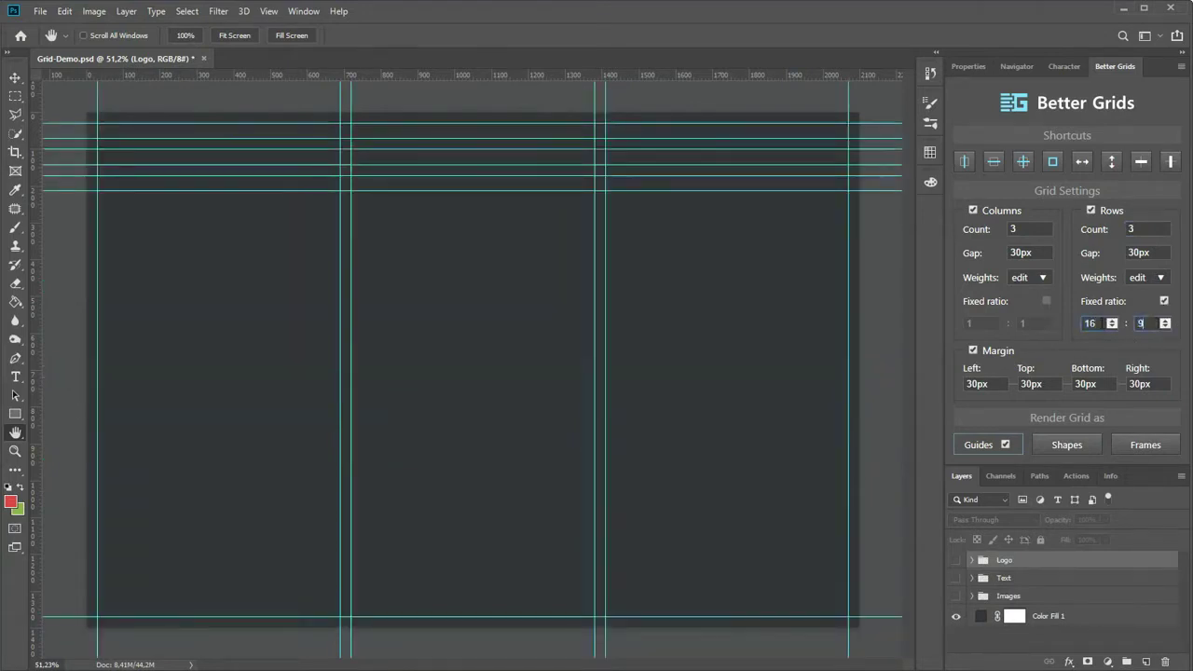
key(Return)
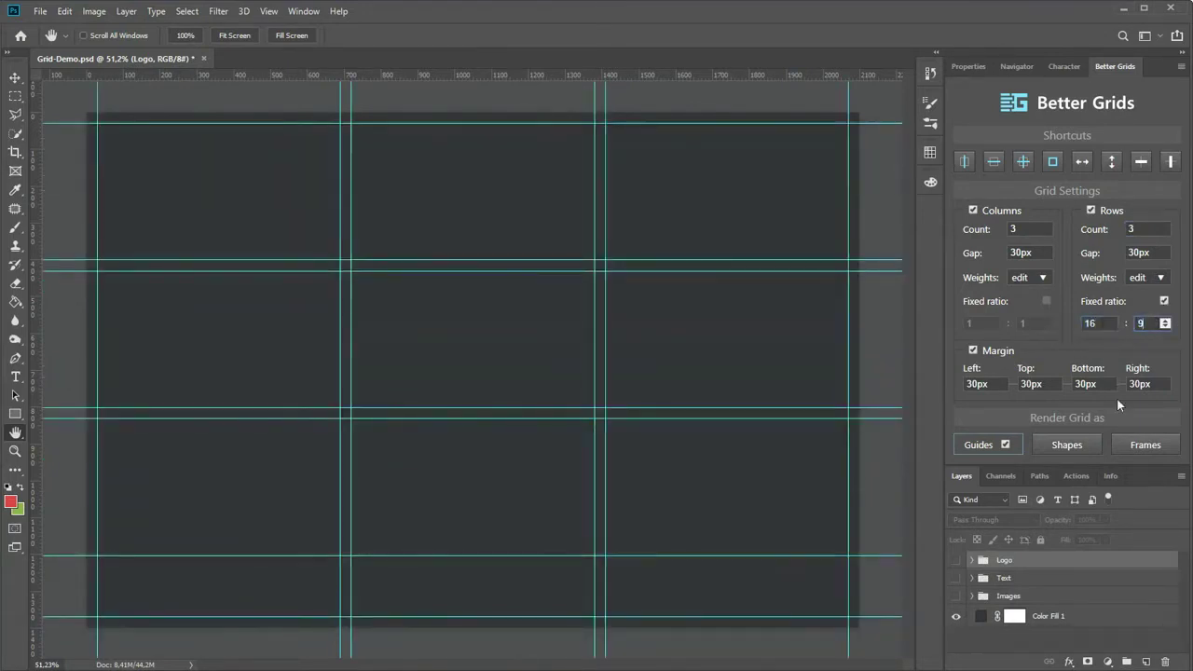
click(1129, 445)
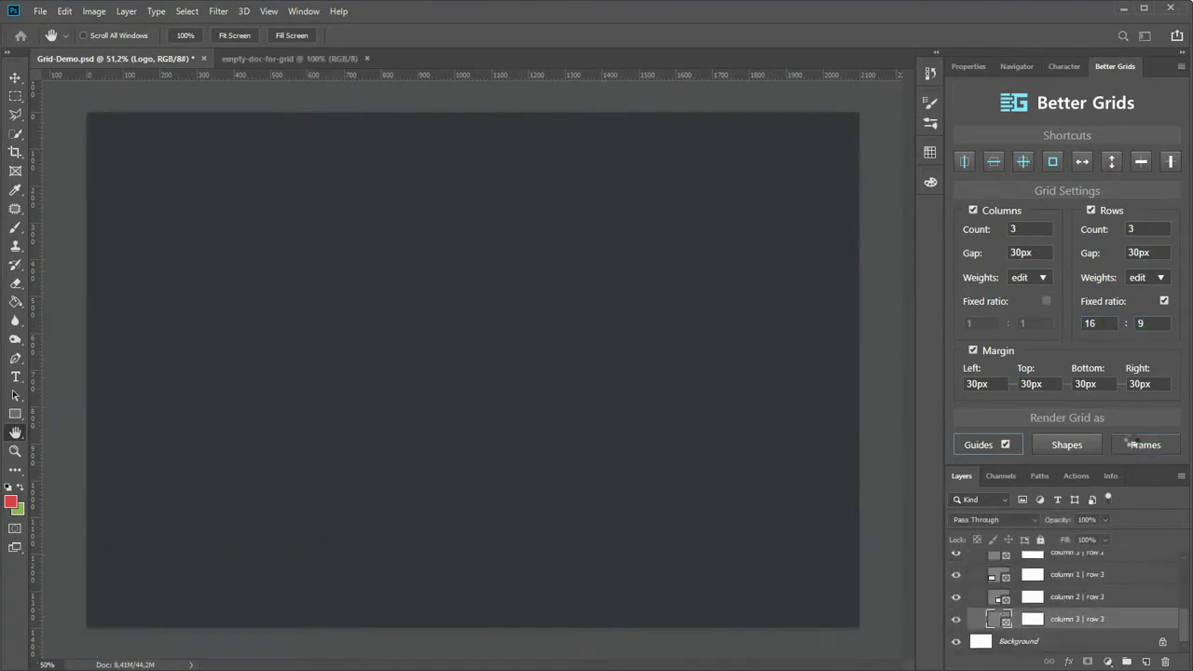
Drag the canyon and forest photos from Explorer into the first two top-row frames.
key(super+e)
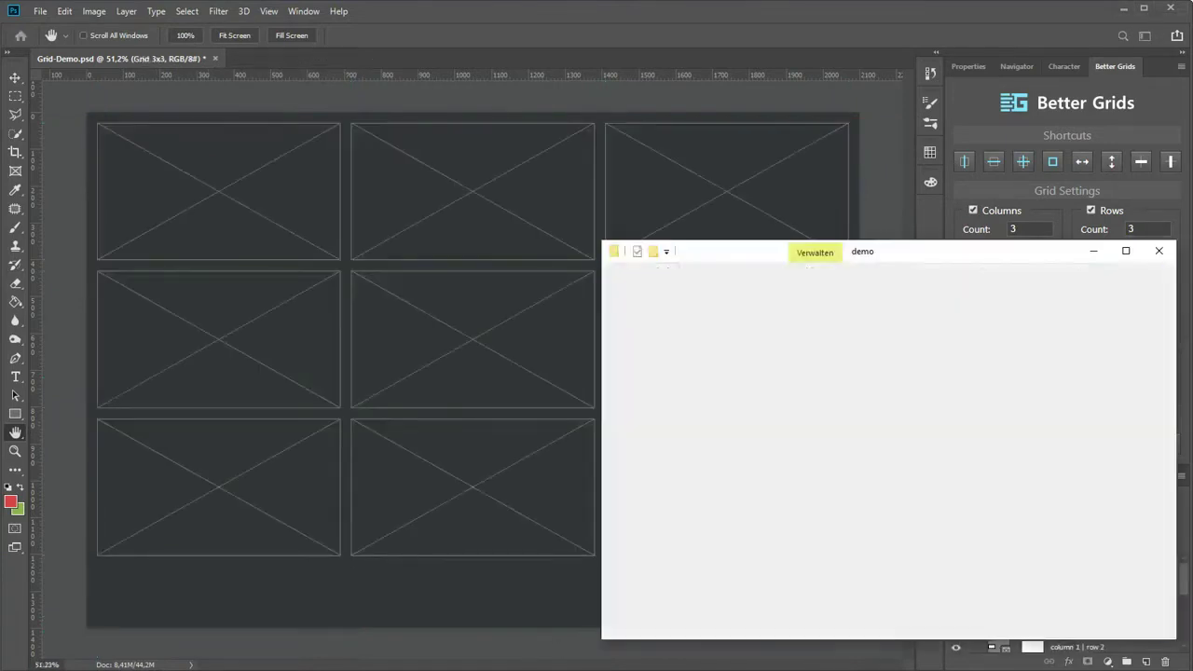
mouse_move(853, 424)
mouse_down()
mouse_move(586, 380)
mouse_move(264, 225)
mouse_up()
key(alt+Tab)
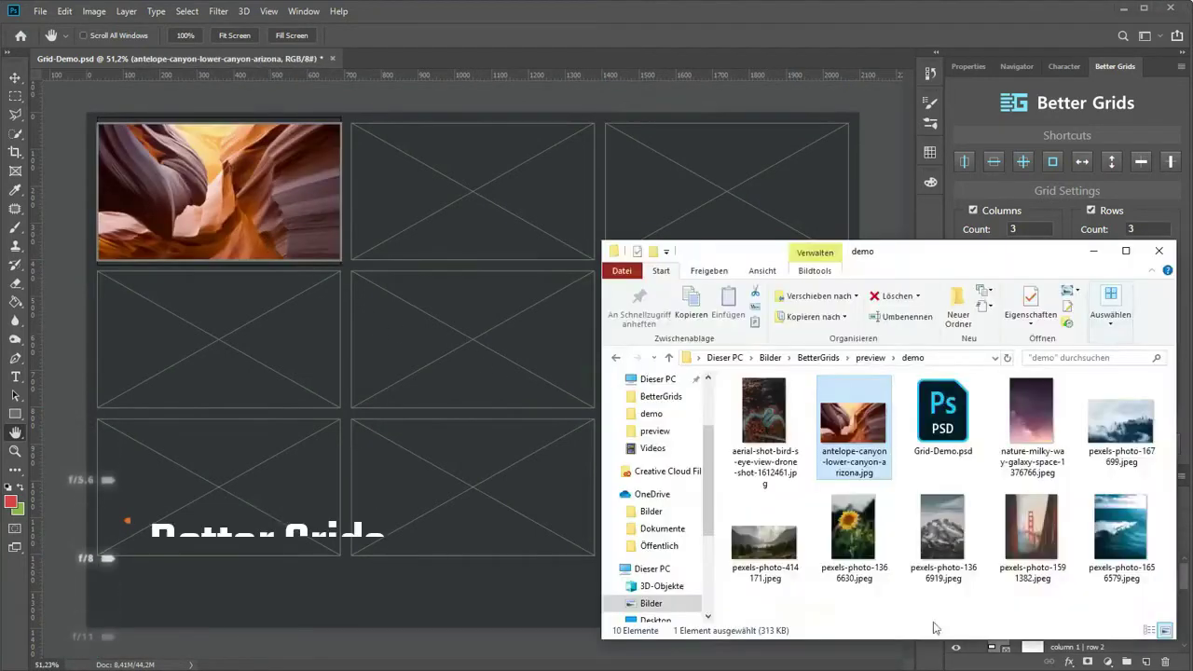
mouse_move(1121, 415)
mouse_down()
mouse_move(465, 246)
mouse_move(461, 235)
mouse_up()
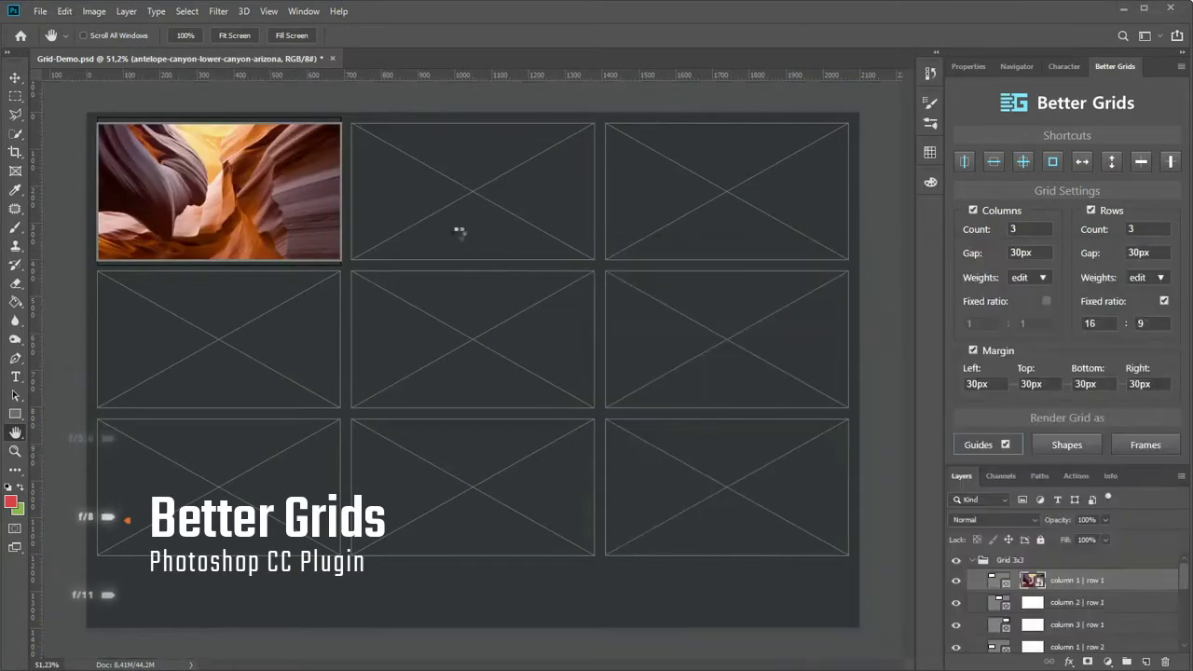
Enlarge and reposition the forest photo to fill its frame, then delete the Grid 3x3 group.
click(14, 80)
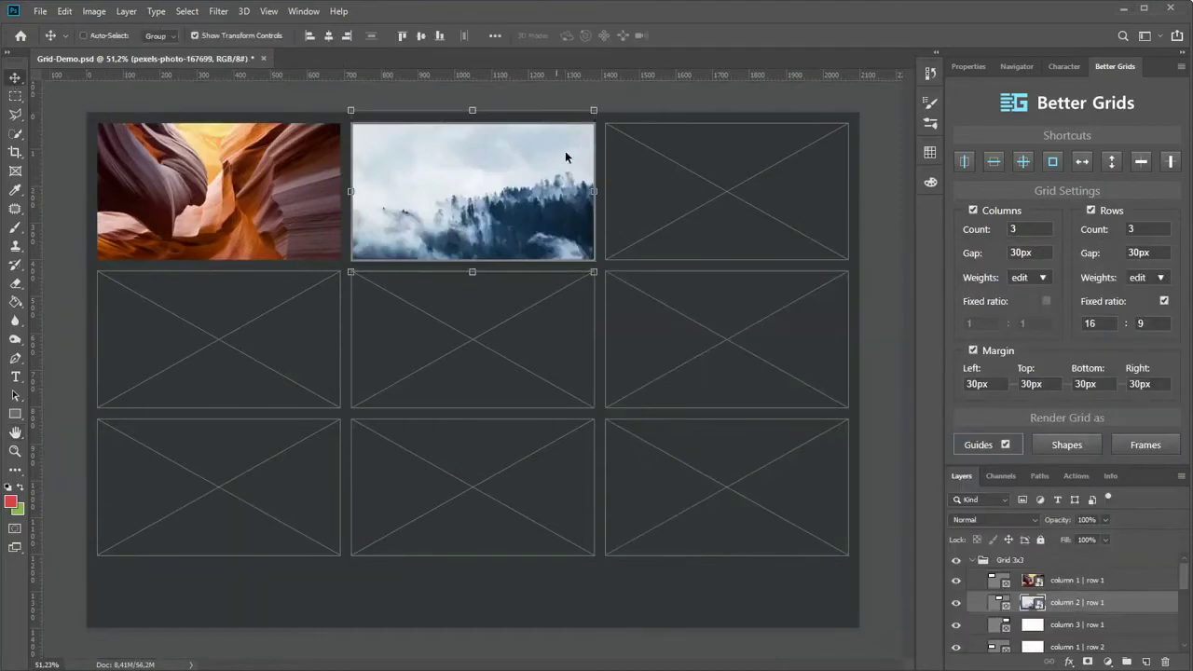
drag(594, 111, 633, 83)
drag(604, 201, 570, 184)
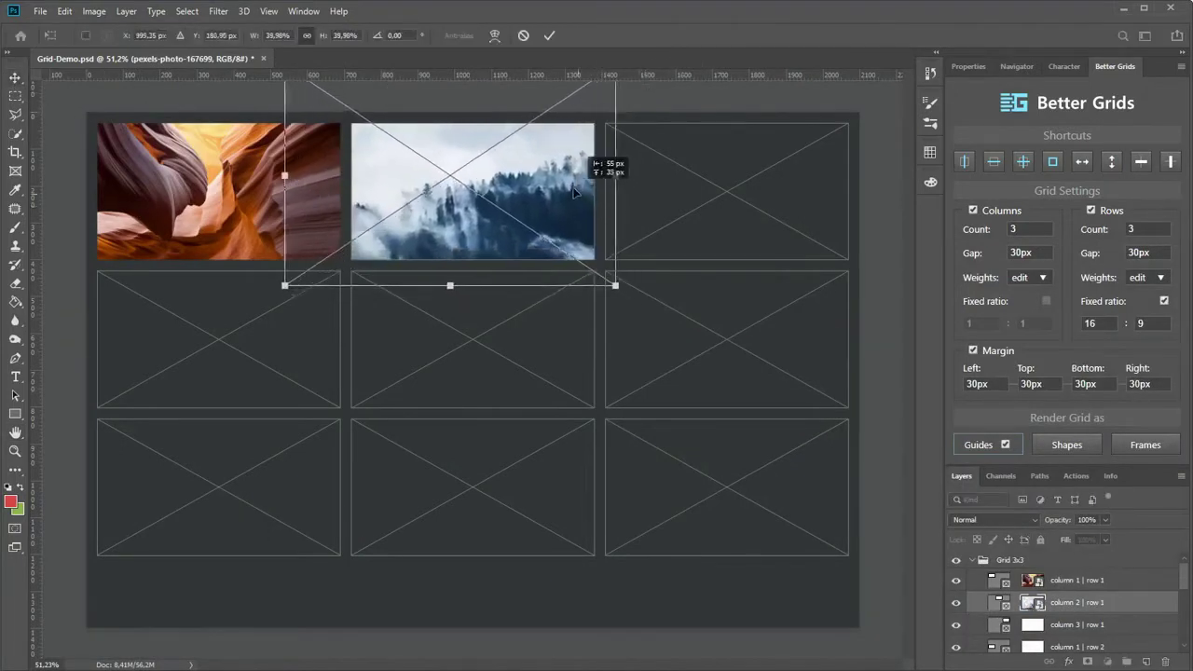
key(Return)
click(15, 433)
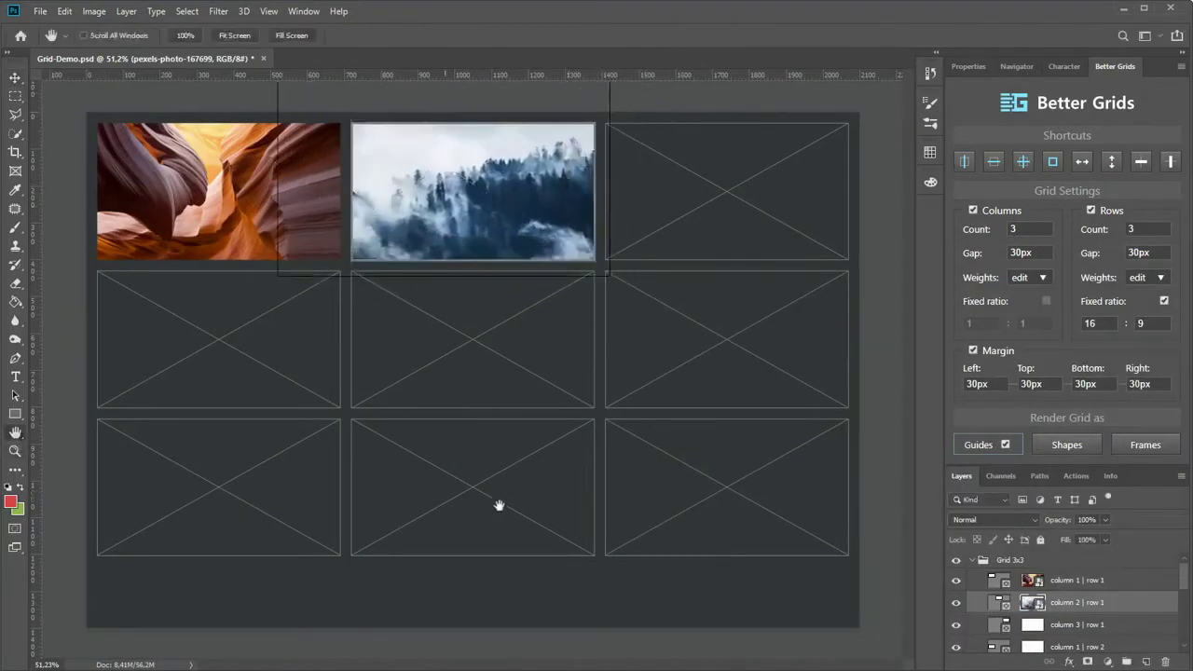
click(1077, 563)
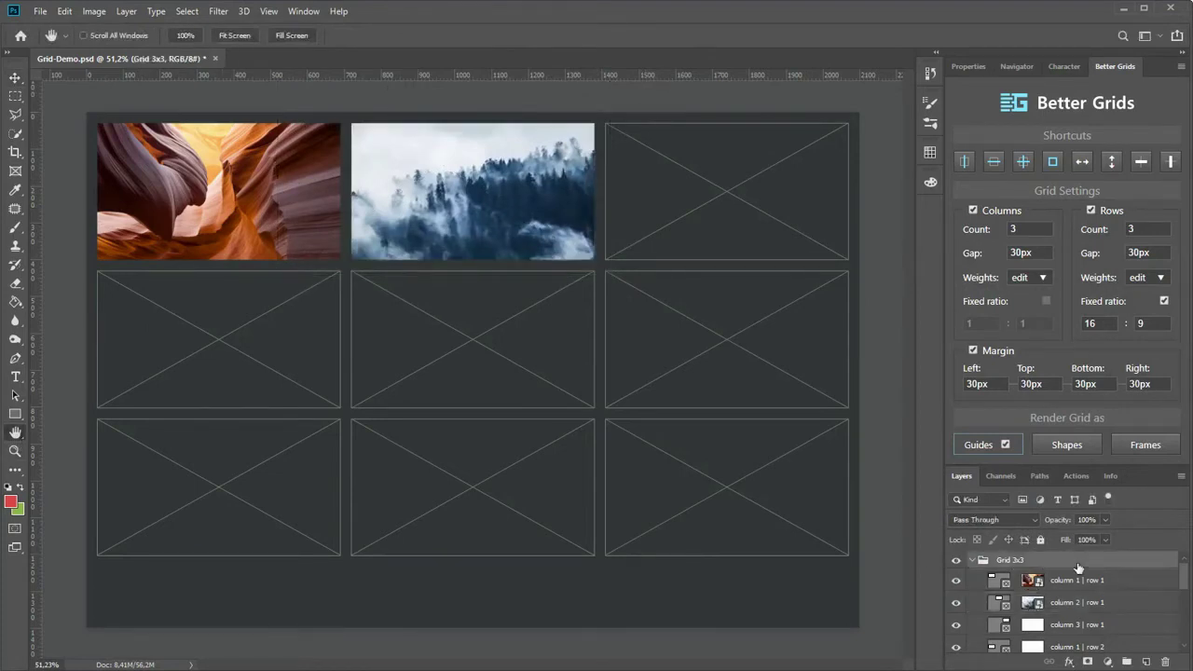
key(Delete)
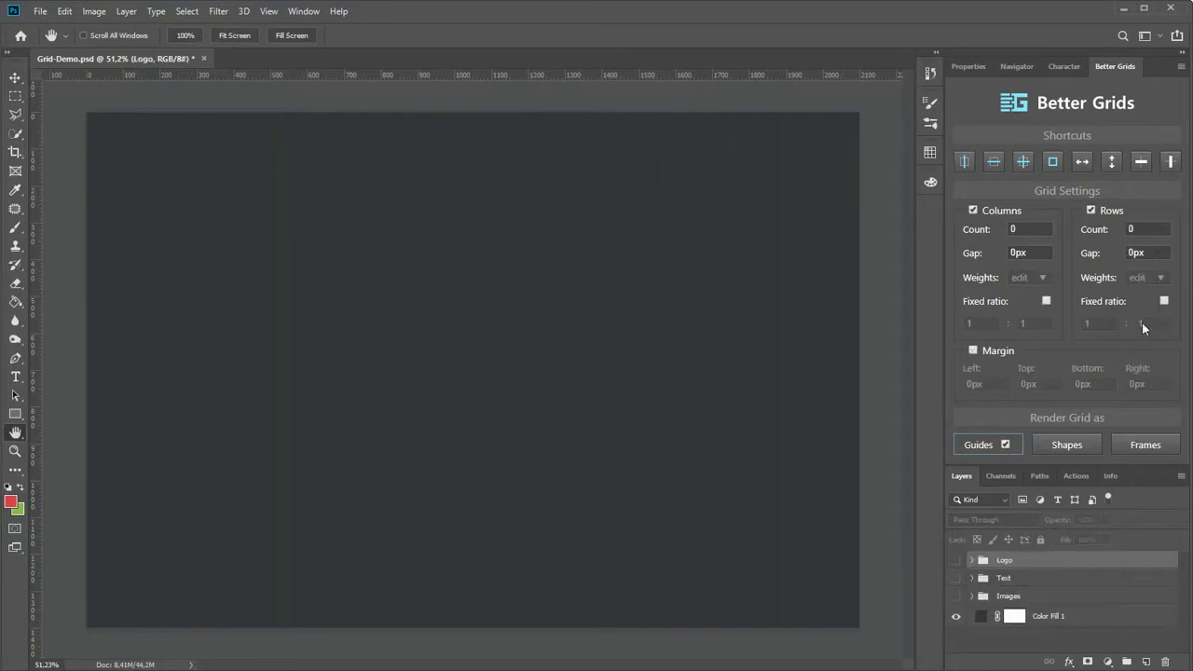
Show and select the Text group, trying the Better Grids guide shortcuts around it.
click(954, 579)
click(998, 579)
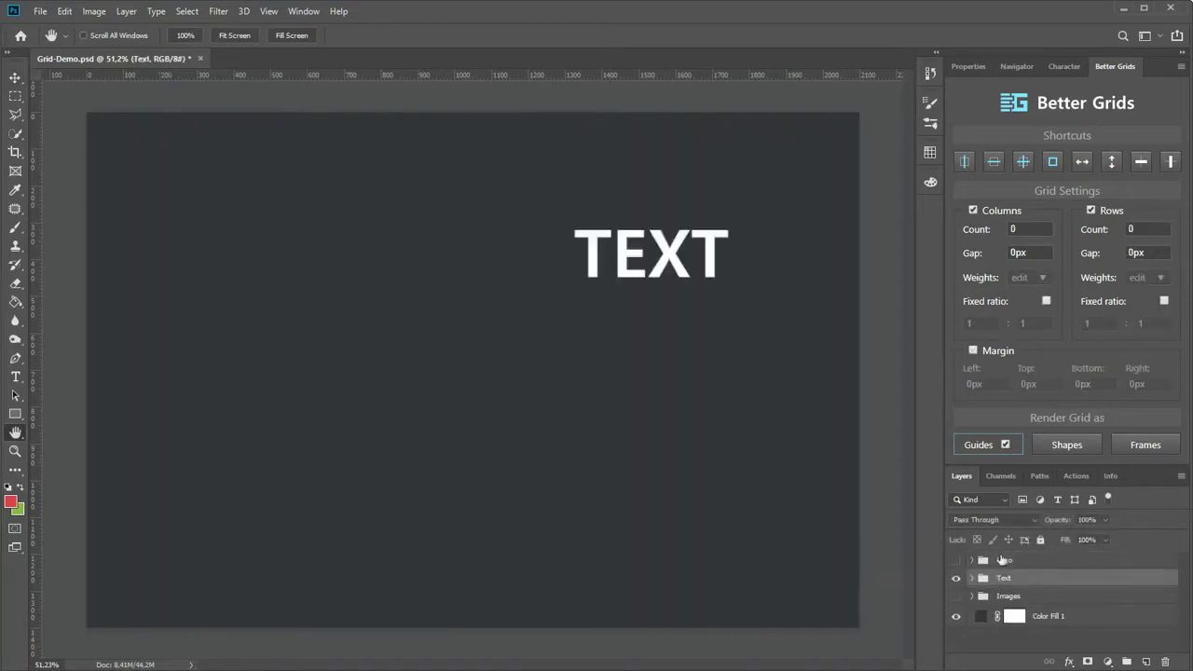
click(964, 166)
click(993, 162)
click(1024, 163)
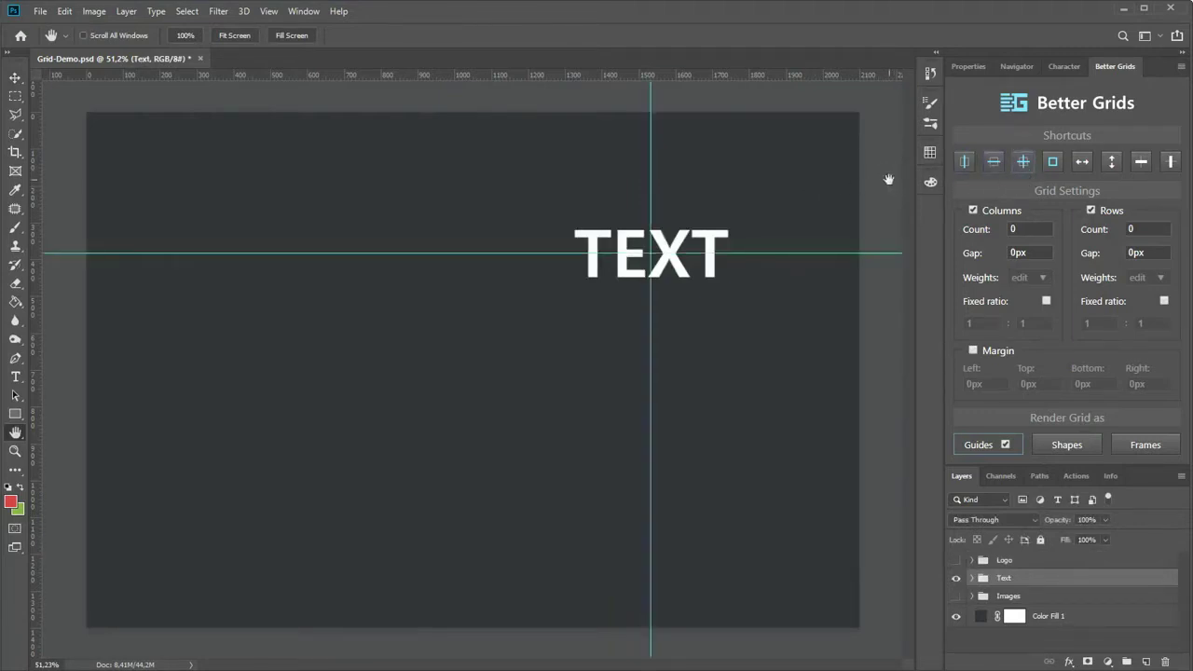
click(1053, 163)
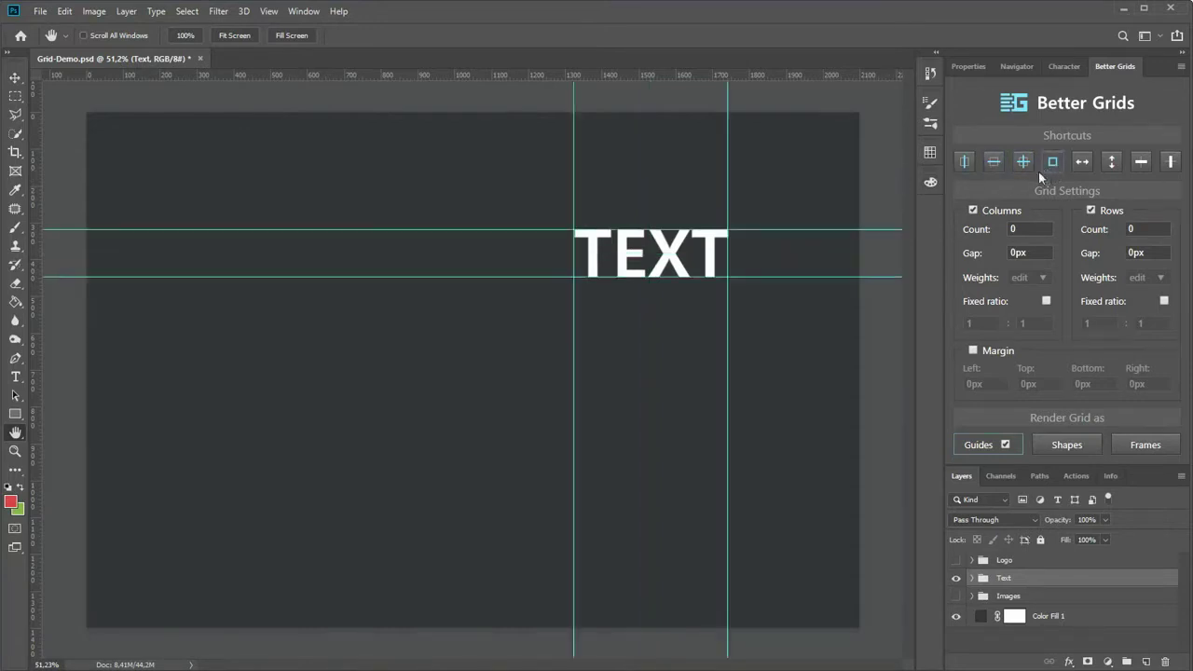
Undo the guides and centre TEXT horizontally and vertically on the canvas.
key(ctrl+z)
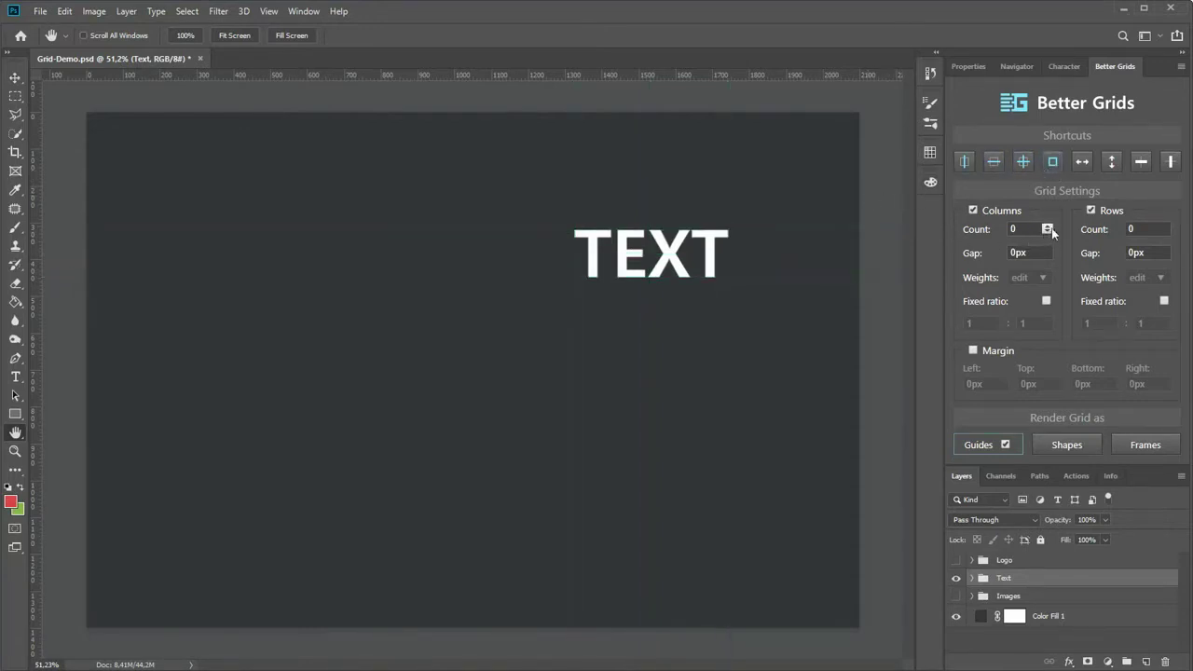
click(1140, 164)
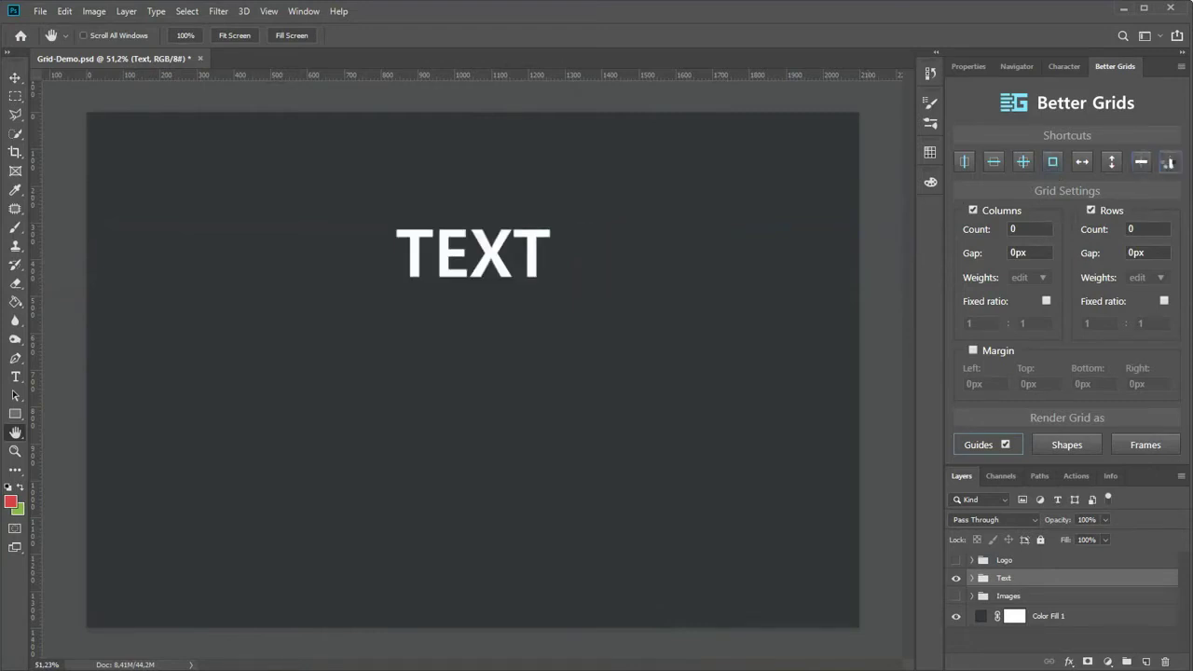
click(1170, 163)
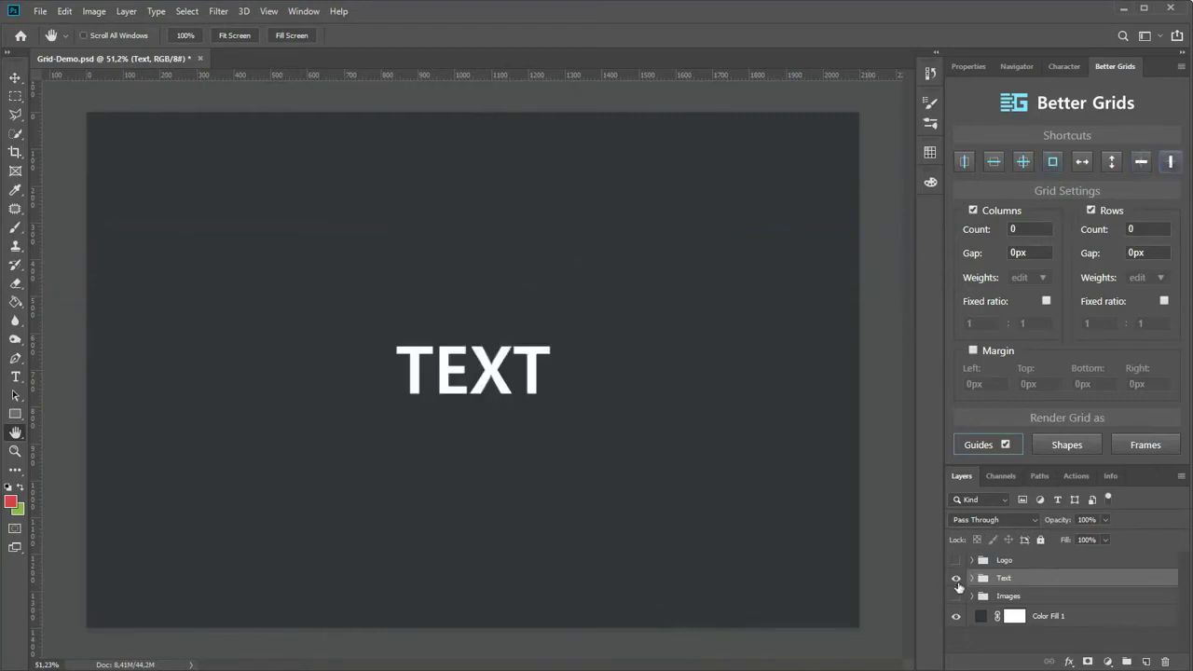
Hide Text, show Images, and spread the wave and mountain photos side by side.
click(955, 580)
click(955, 597)
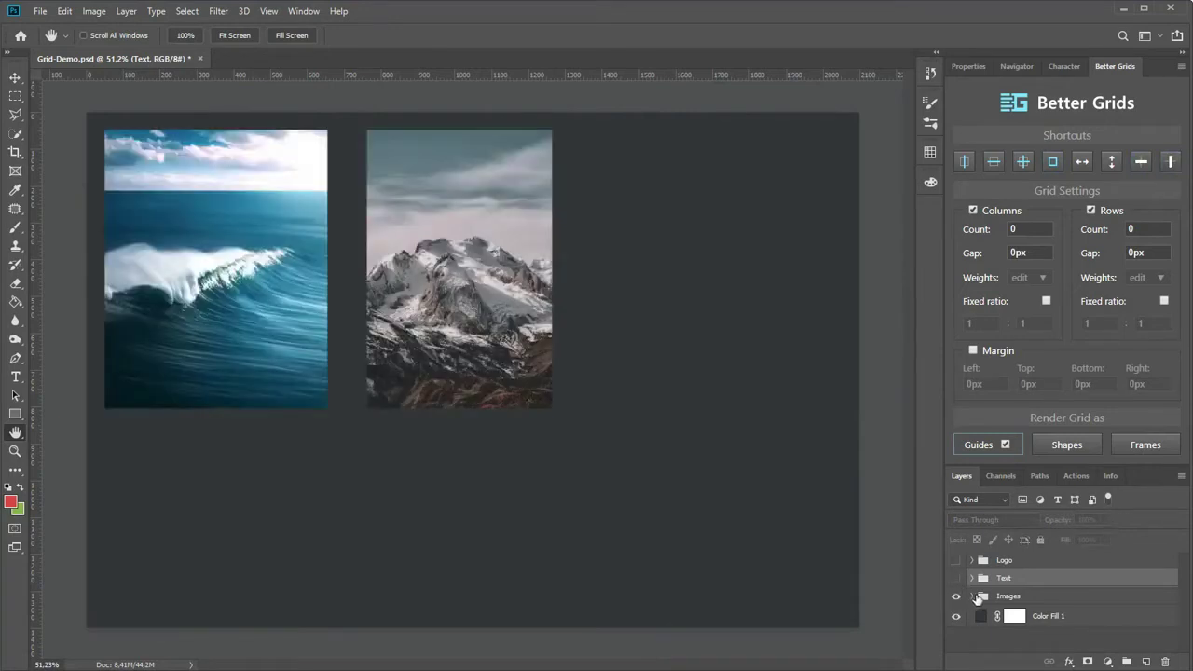
click(971, 597)
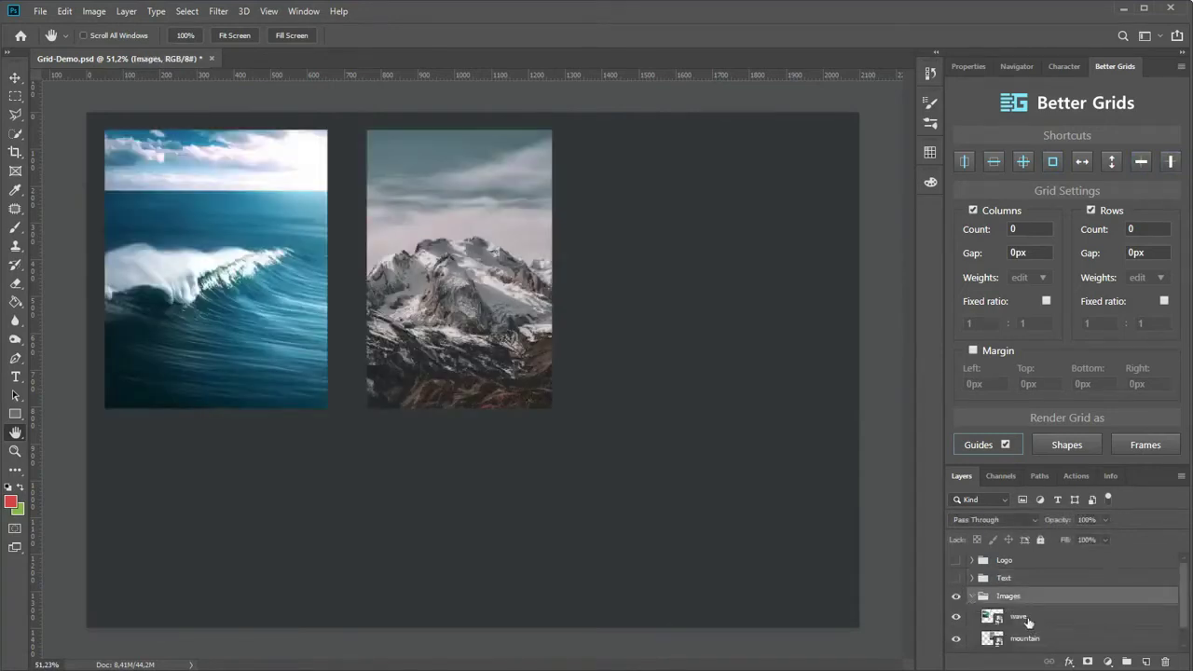
click(1029, 623)
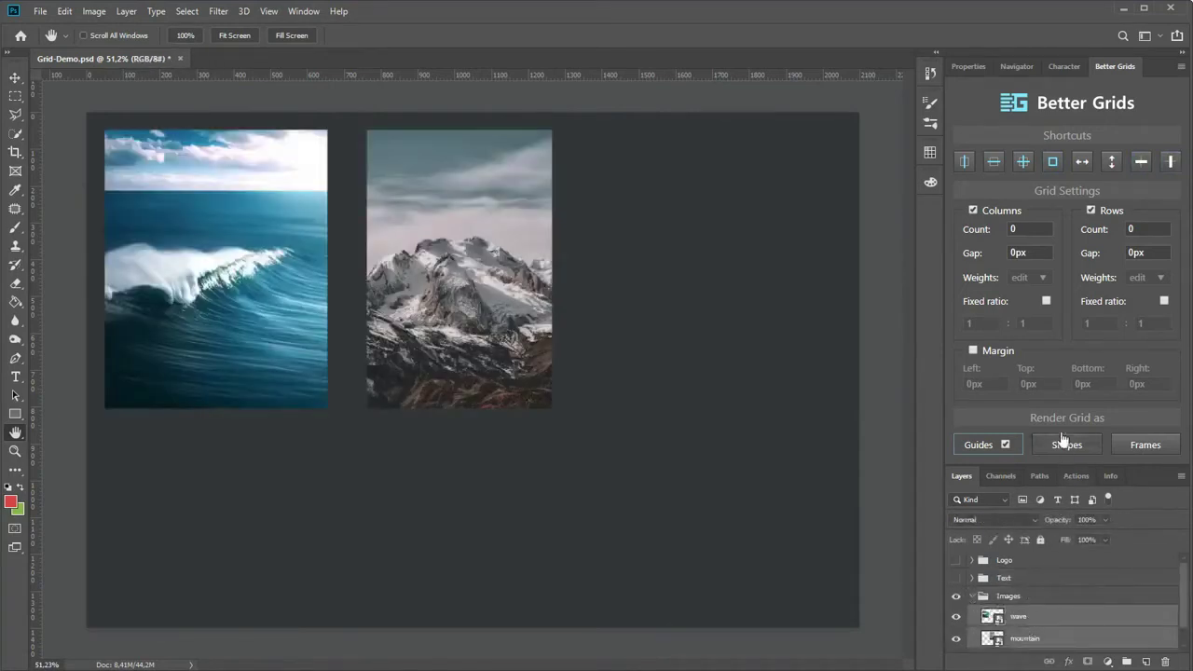
click(1091, 165)
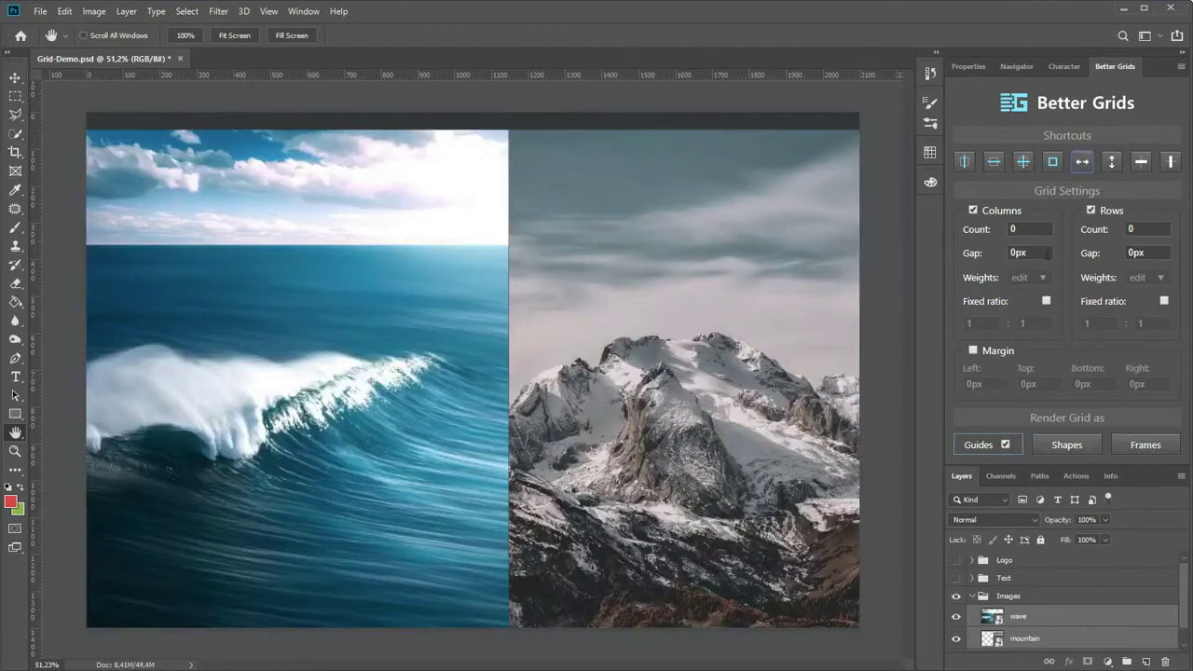
Set a 50px column gap and fit both photos into a marquee near the canvas centre.
click(1026, 252)
text(50)
click(1083, 163)
click(15, 97)
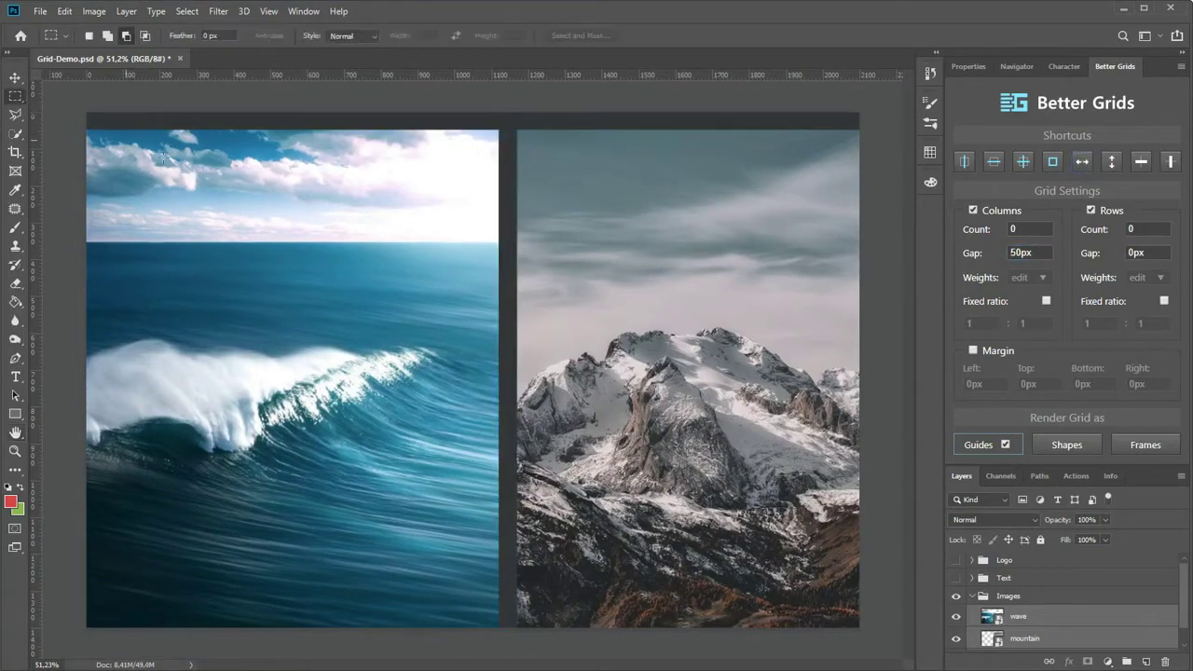
drag(267, 240, 667, 405)
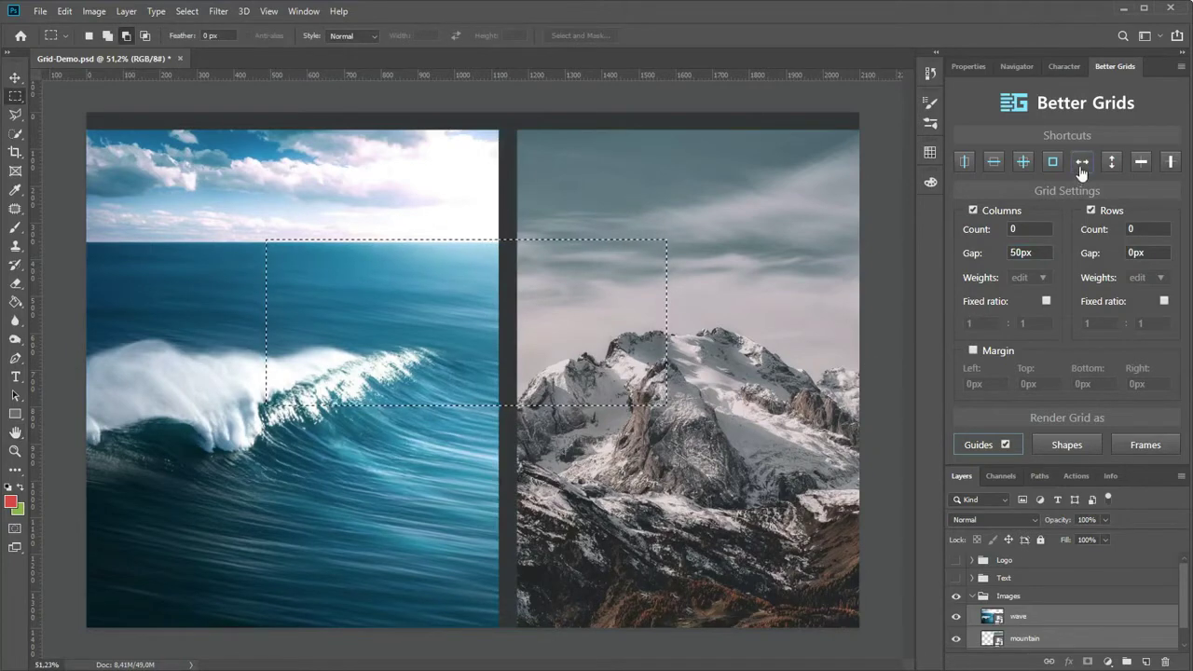
click(1081, 162)
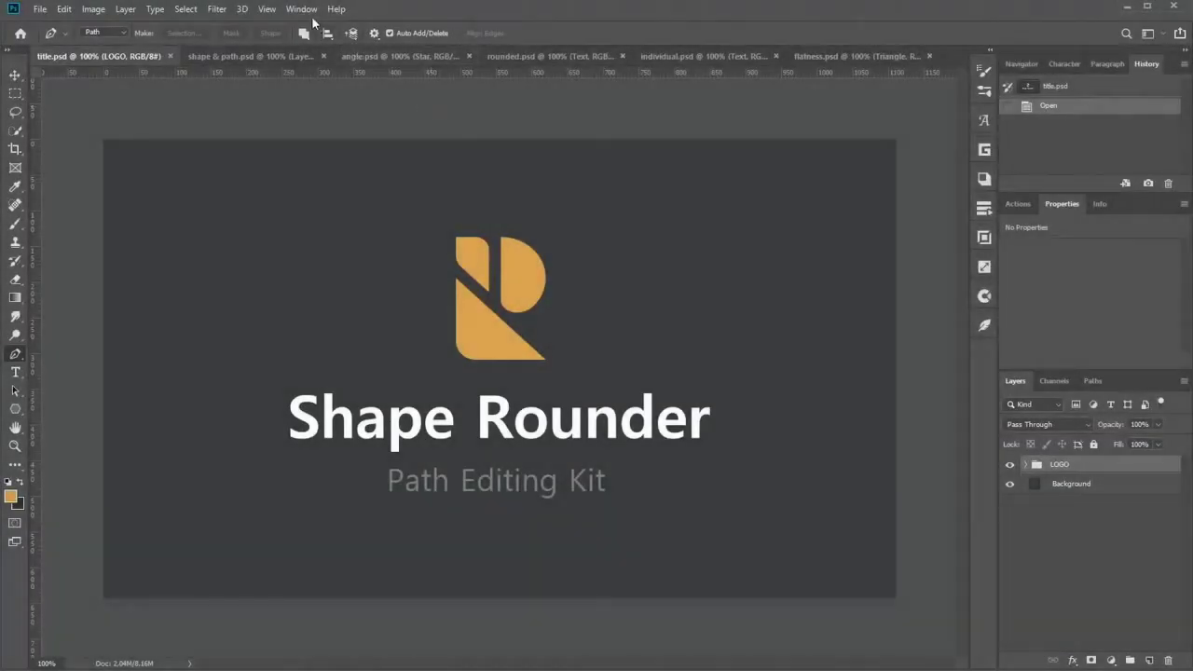
Open the Shape Rounder extension panel and switch to shape & path.psd.
click(302, 10)
mouse_move(315, 73)
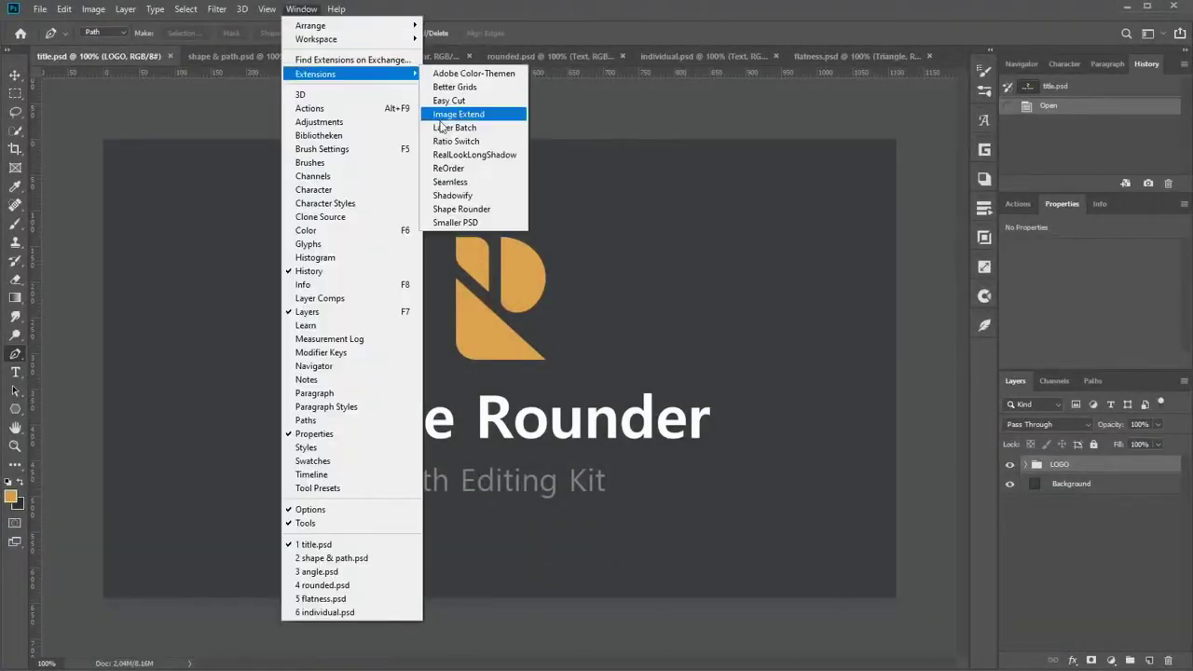
click(461, 209)
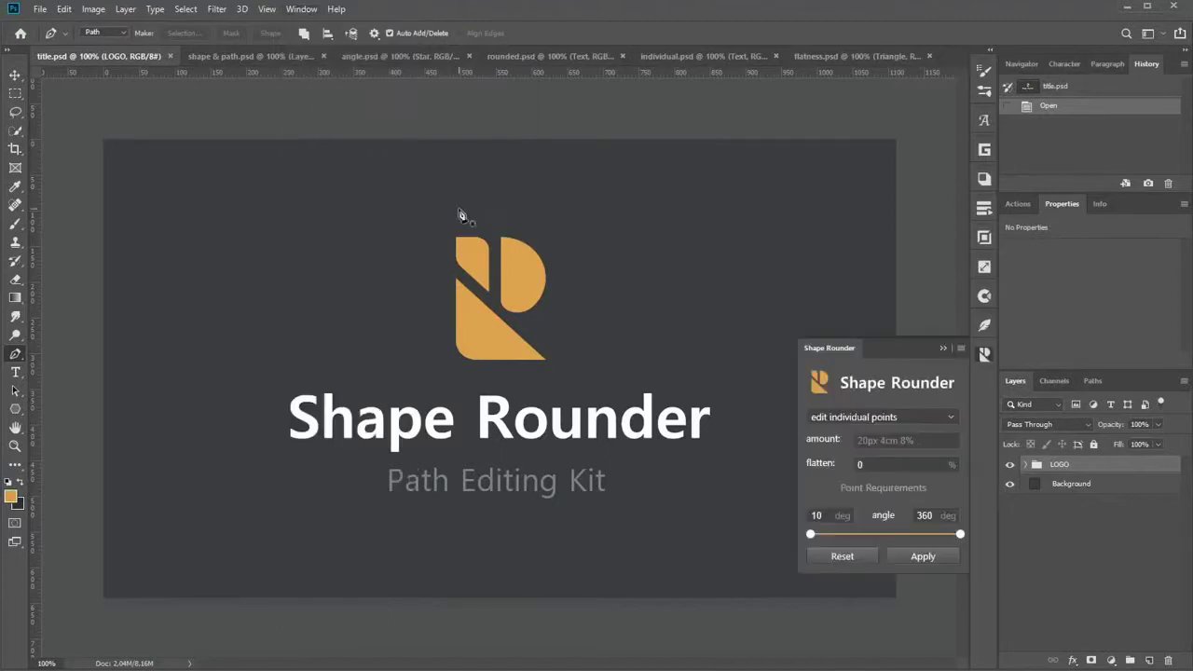
click(246, 57)
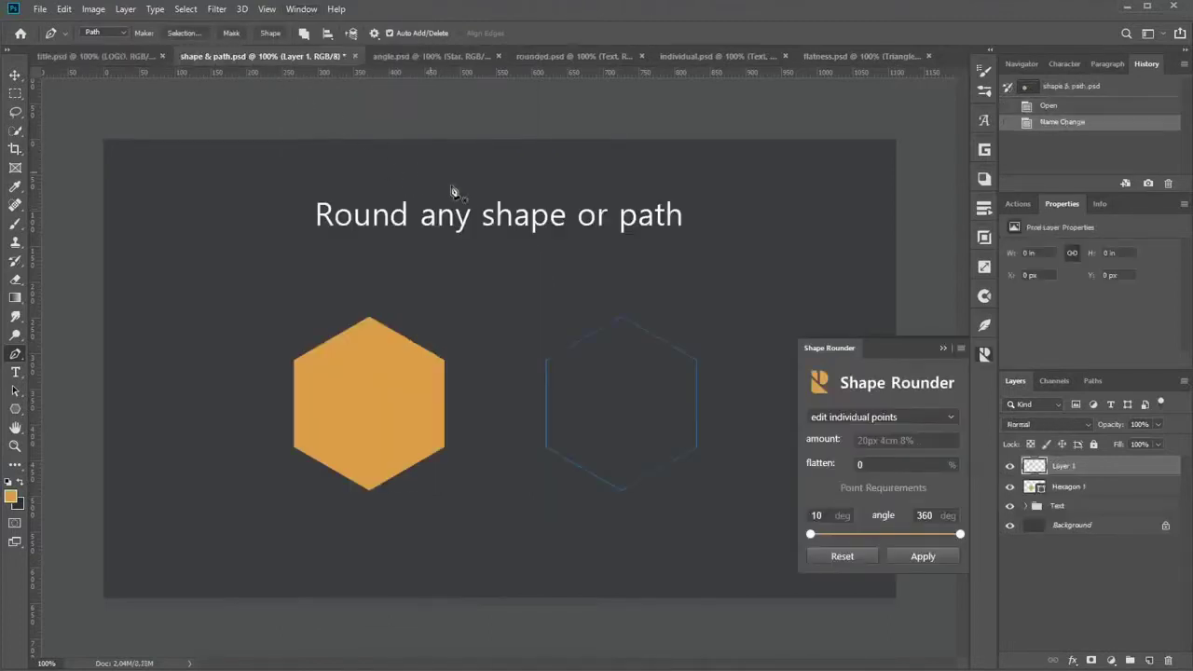
Round the outline path by 20, then delete that rounded path.
click(867, 440)
text(20)
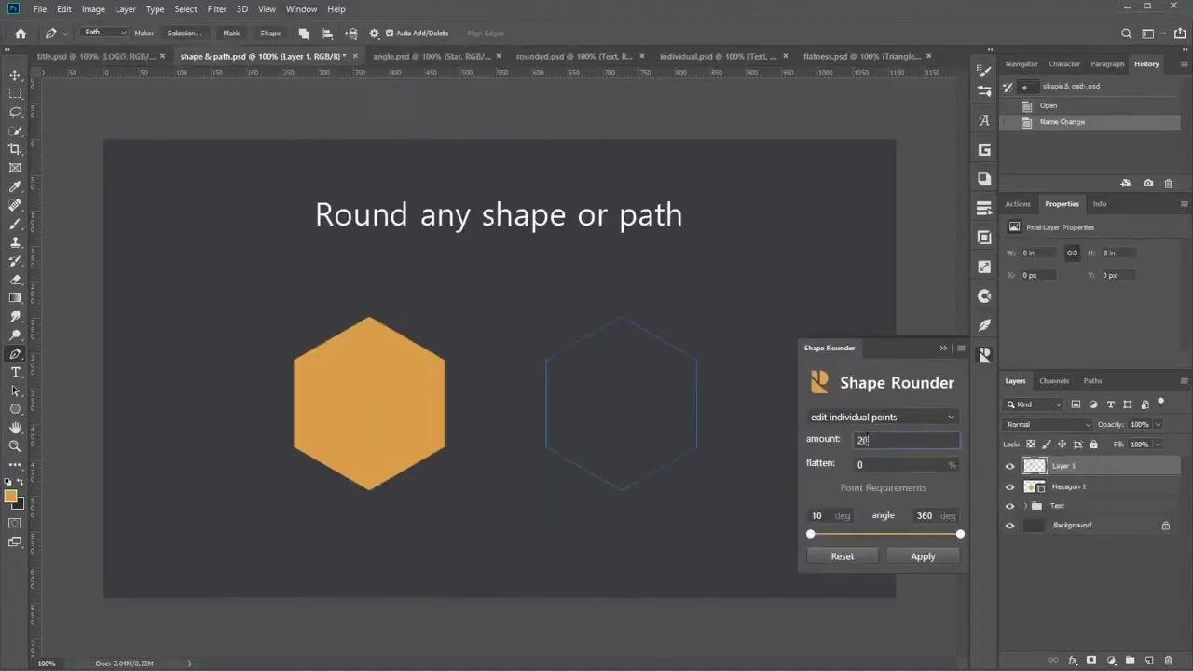
key(Return)
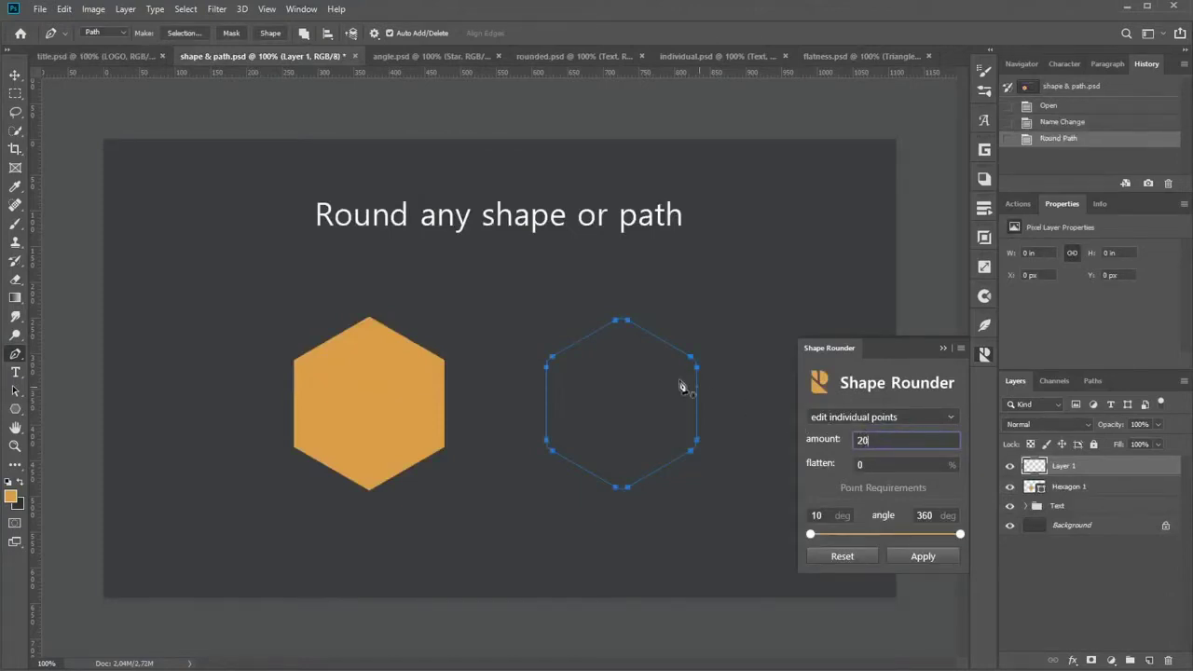
right_click(636, 361)
click(662, 381)
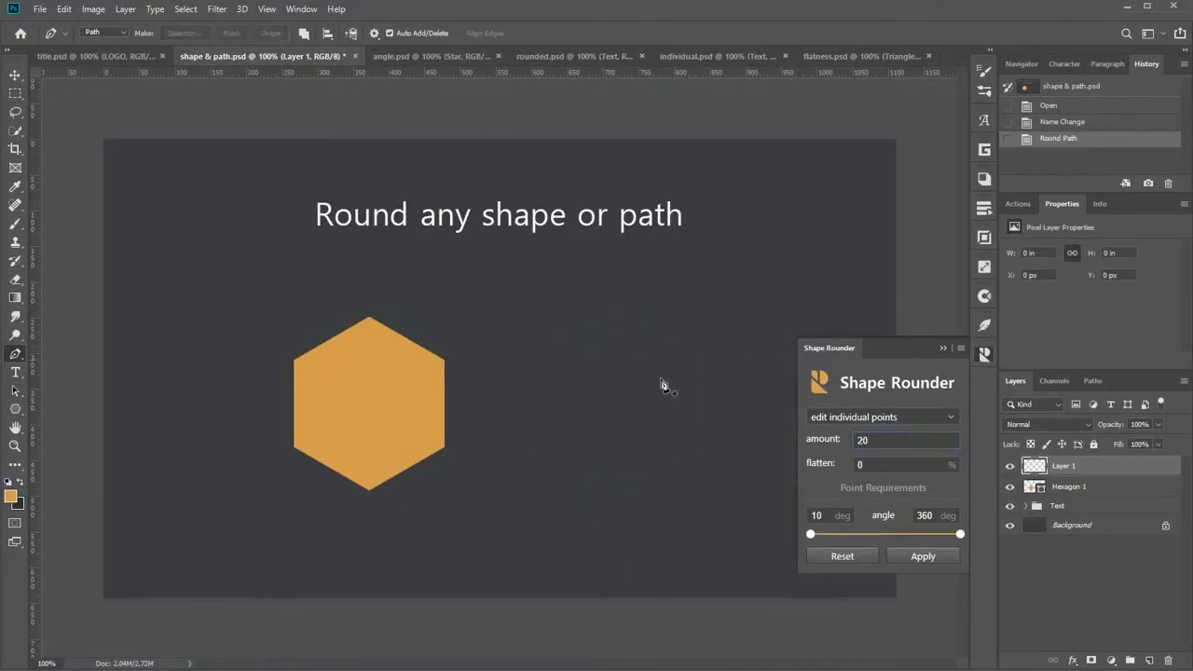
Round Hexagon 1's corners by 20, then reapply with amount 20 50.
click(1073, 488)
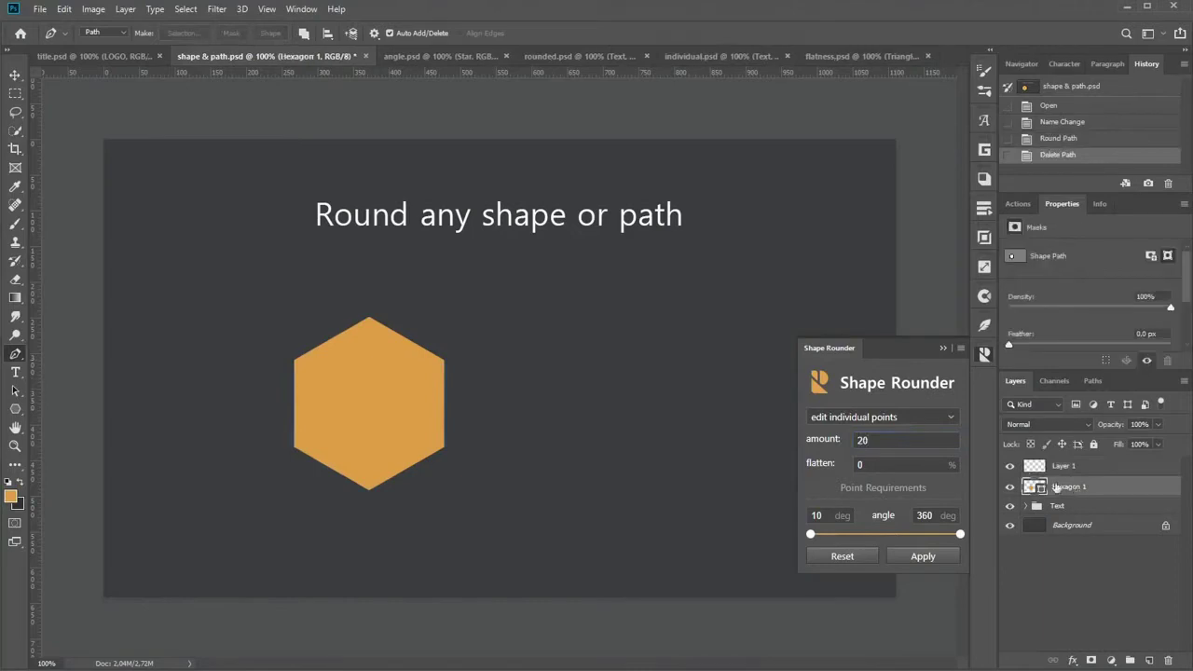
click(921, 556)
click(872, 441)
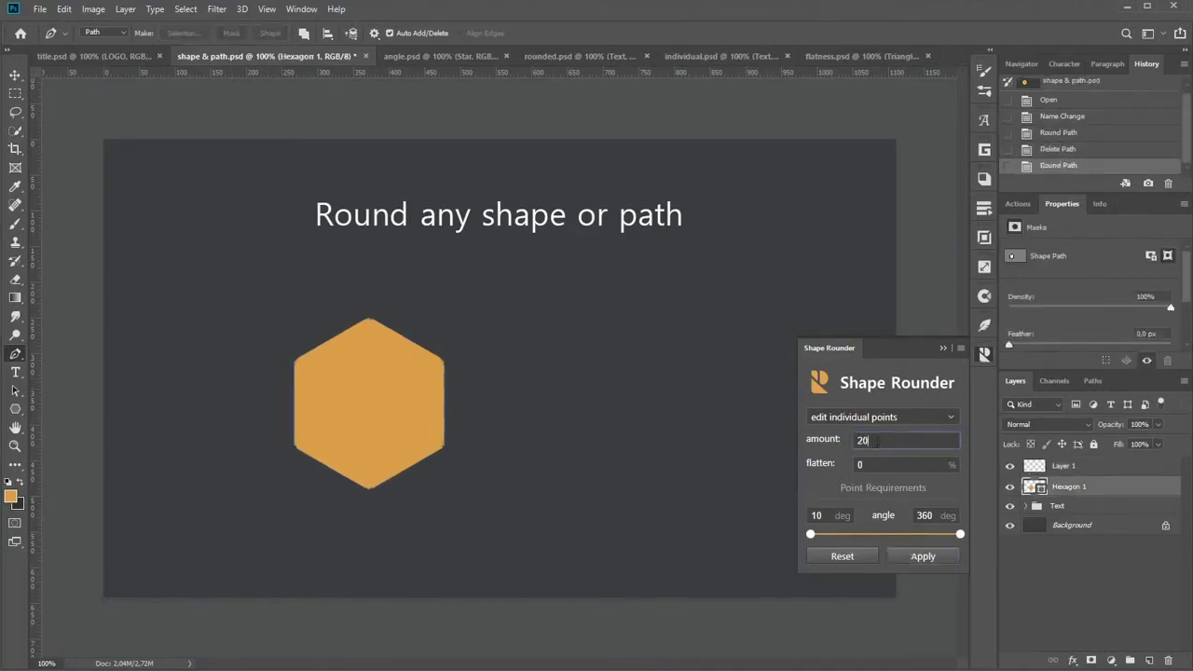
text(50)
key(Return)
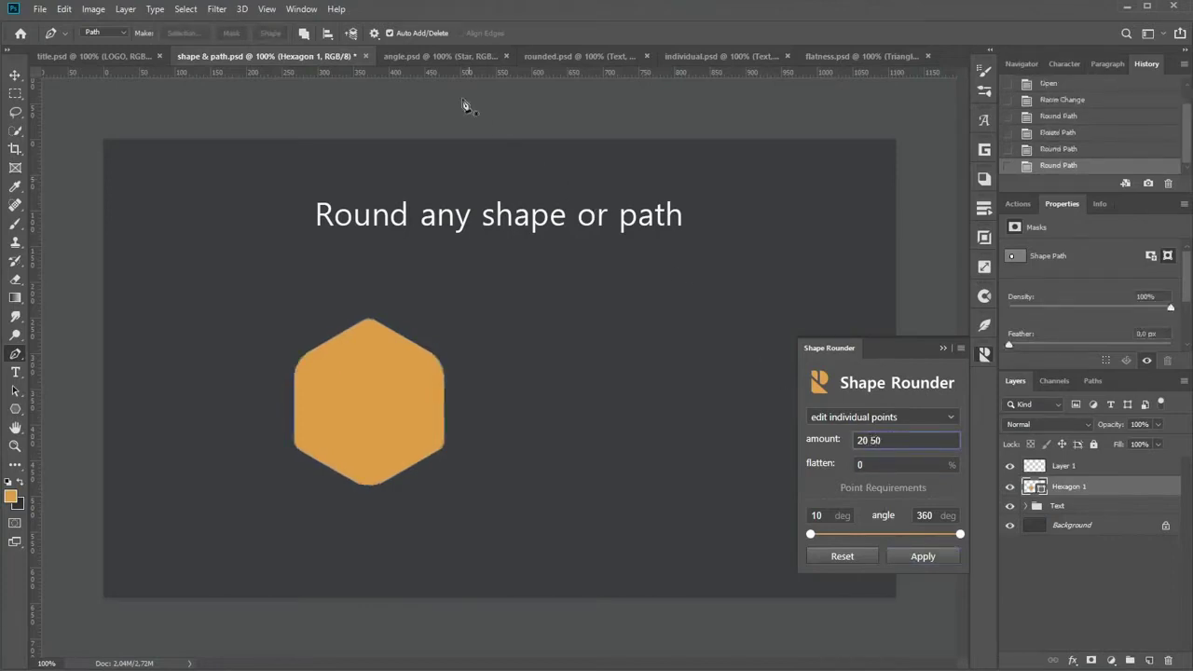
click(424, 59)
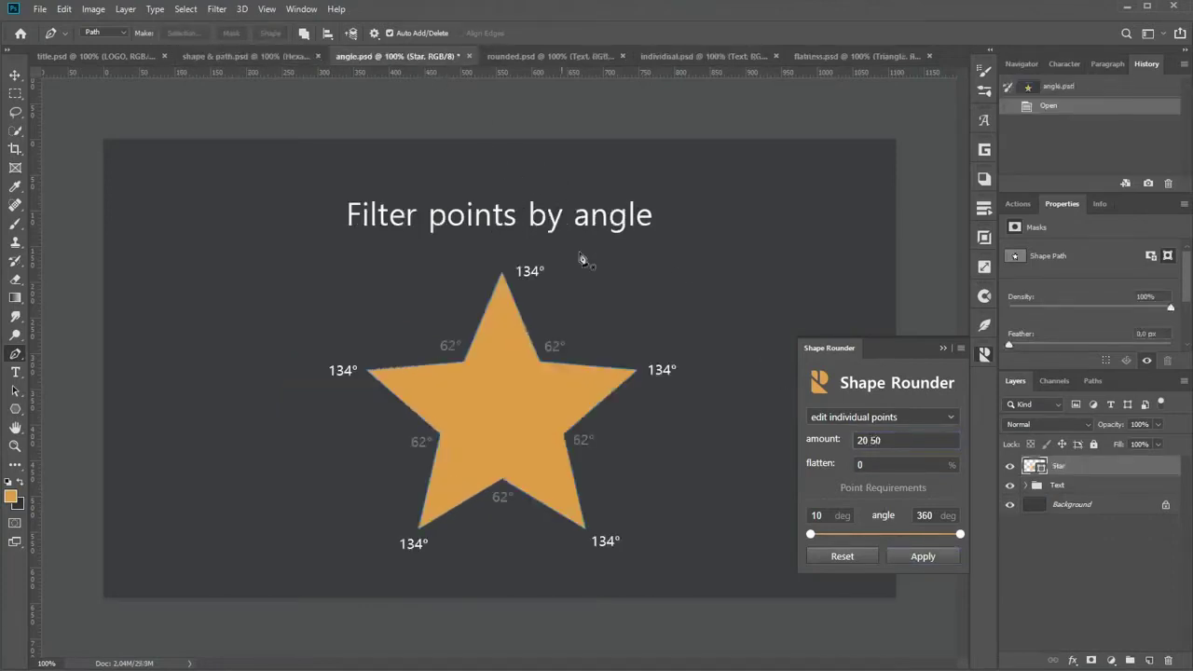
Round the star by 100, limiting rounding to angles from 105° to 360°.
triple_click(852, 446)
text(100)
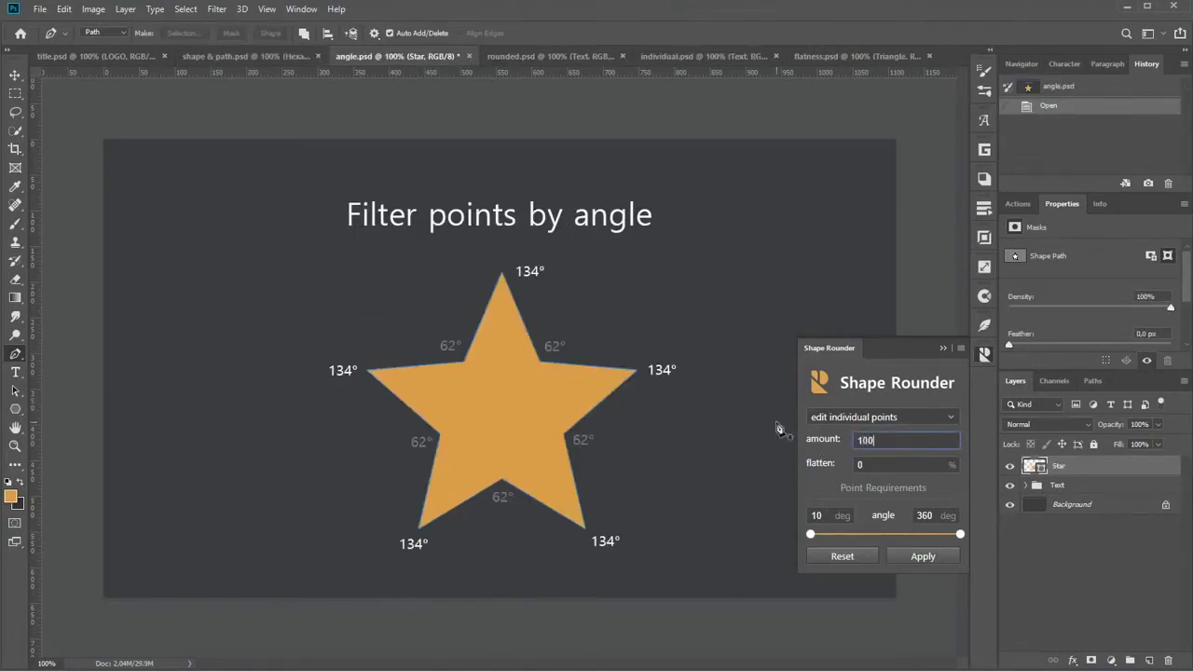
key(Return)
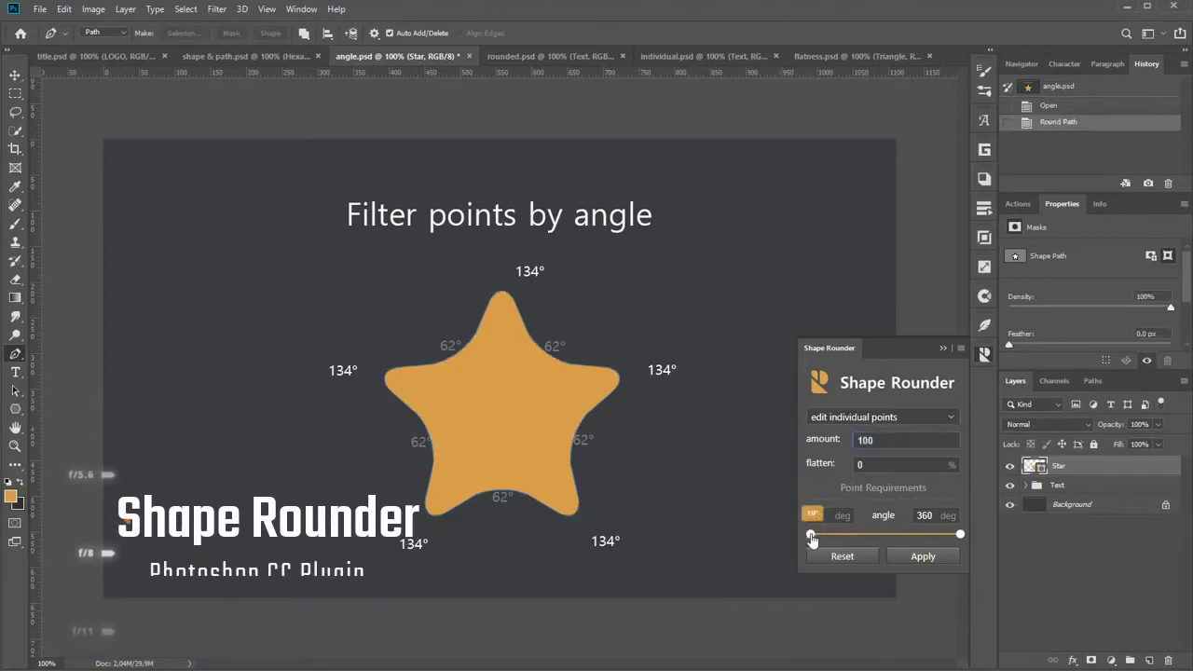
drag(810, 534, 852, 535)
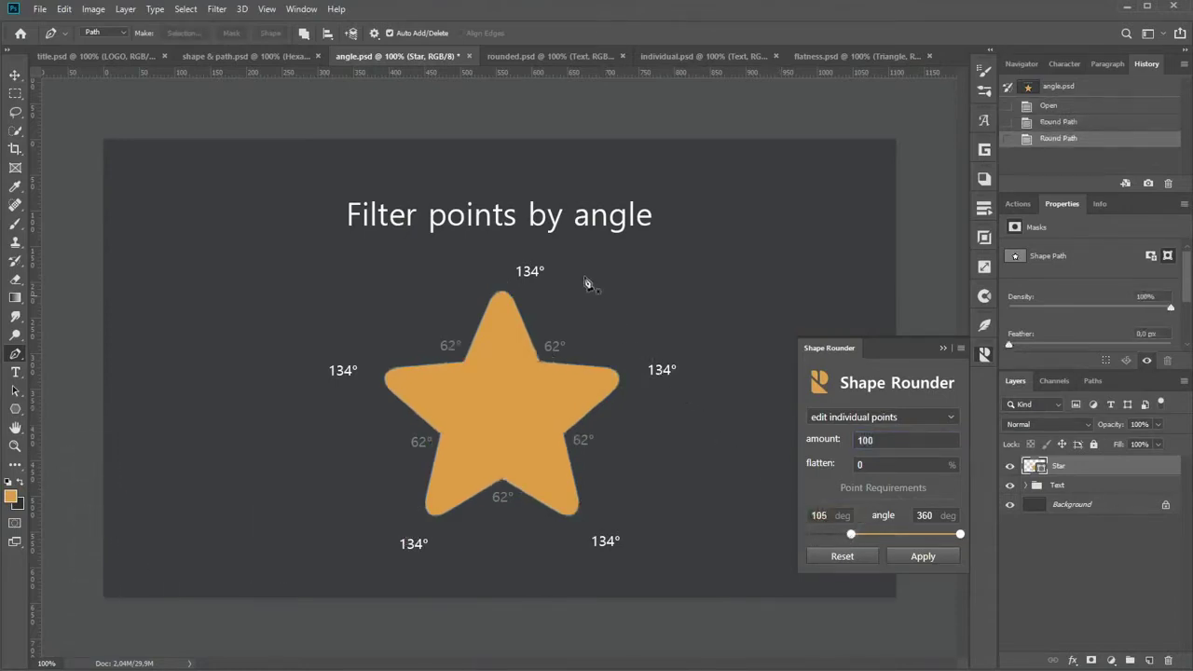
click(533, 57)
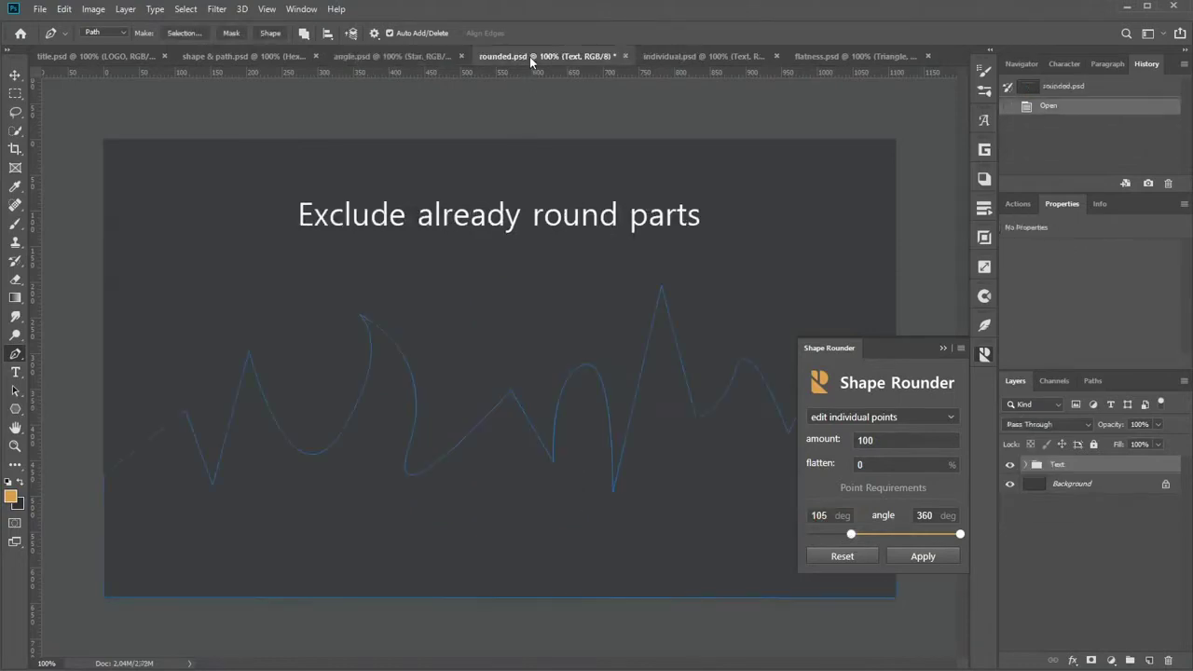
Apply Shape Rounder amount 60 to the wavy path, lower the minimum angle to 15°, and switch to individual.psd.
key(ctrl+a)
text(60)
click(899, 562)
drag(851, 534, 829, 535)
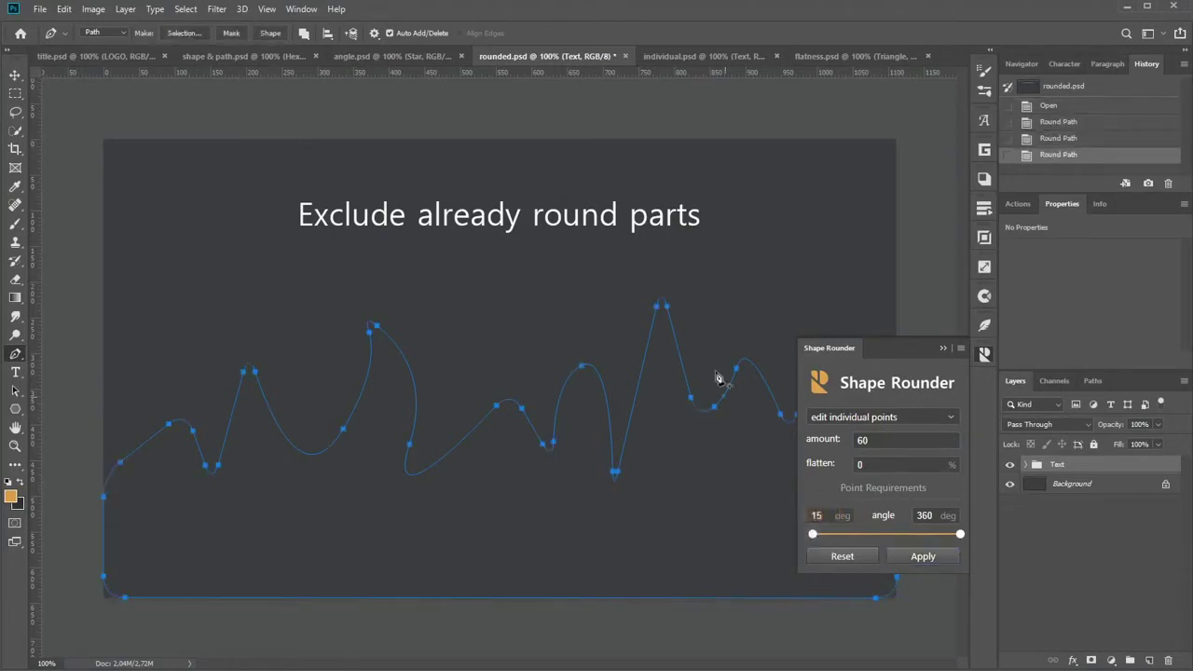
click(674, 56)
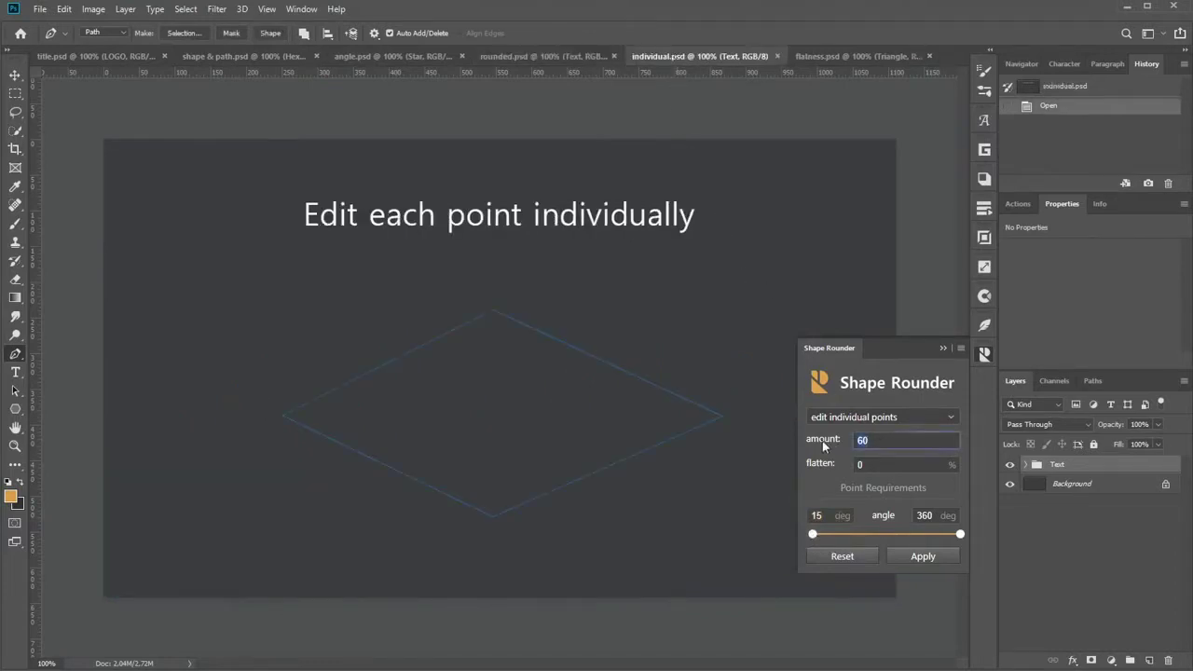
text(0)
Show point counts, round diamond points 1, 2 and 4 by 30, 100 and 250, then open flatness.psd.
click(958, 351)
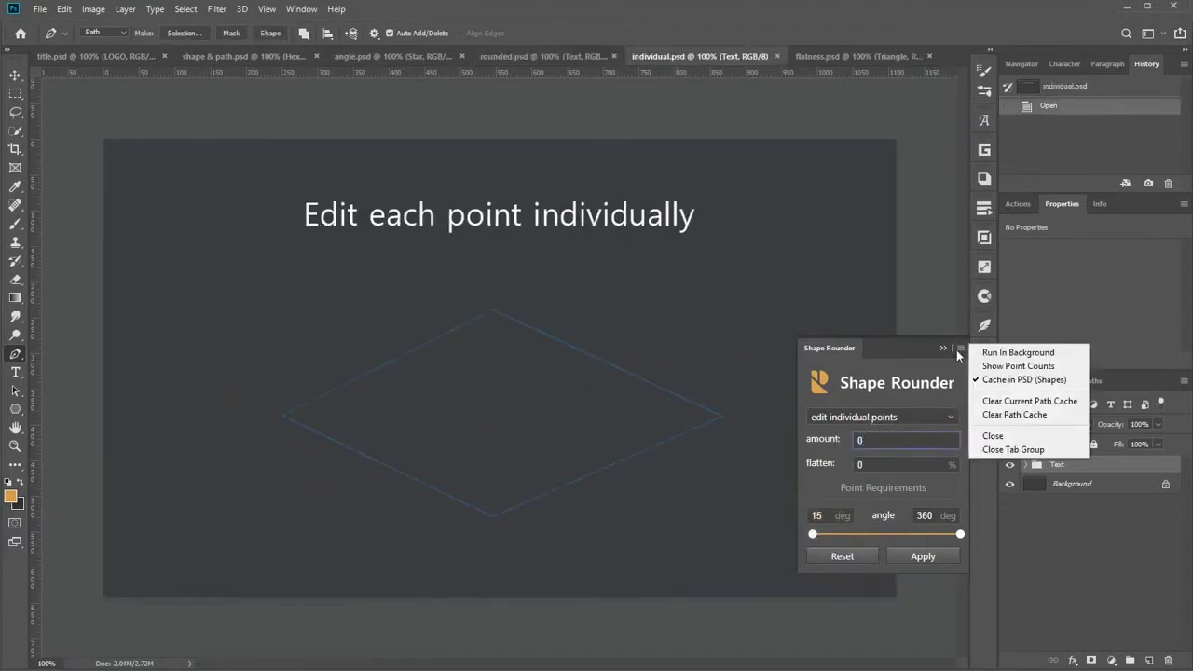
click(998, 366)
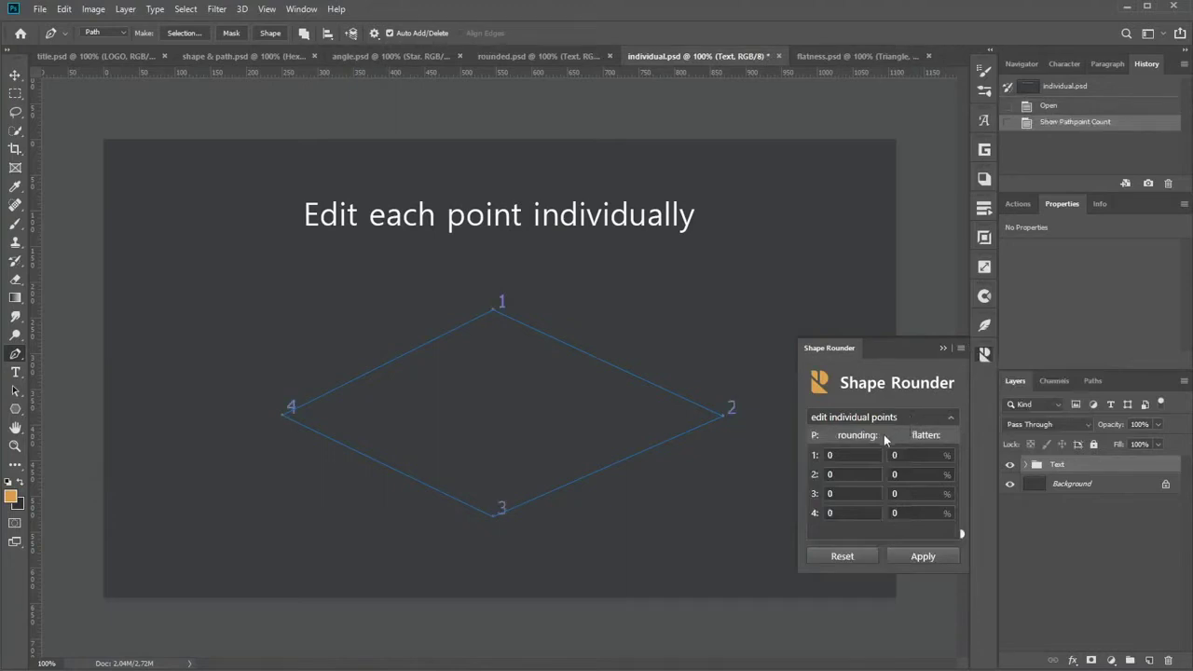
click(854, 455)
text(30)
key(Return)
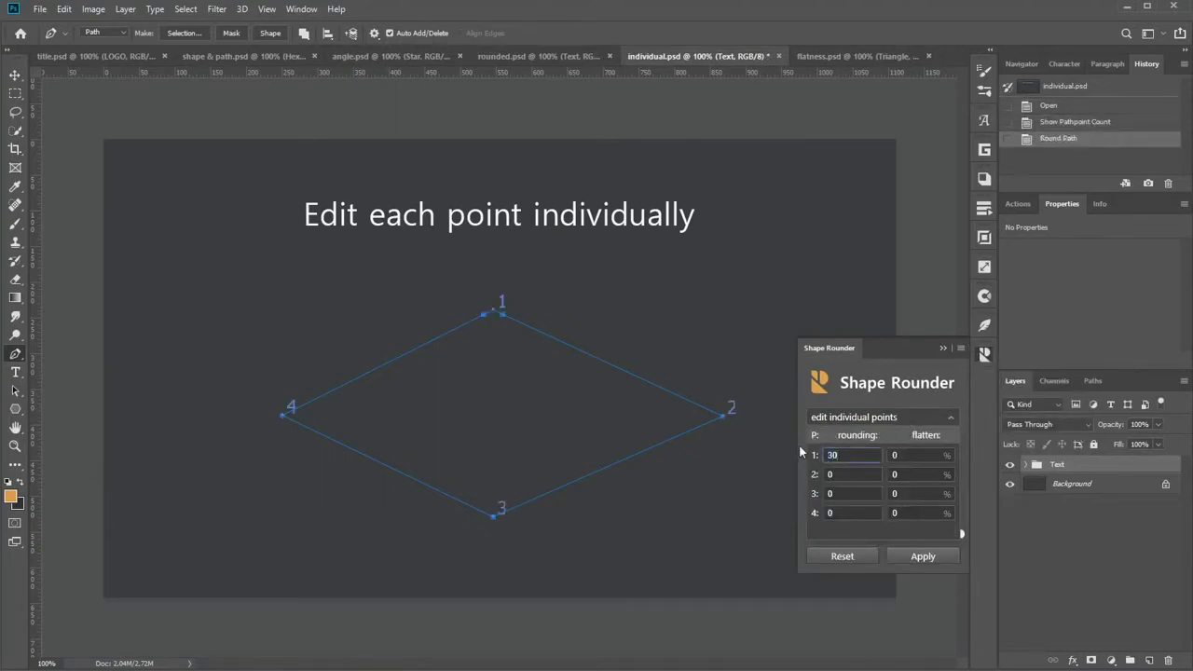
key(Tab)
text(100)
key(Return)
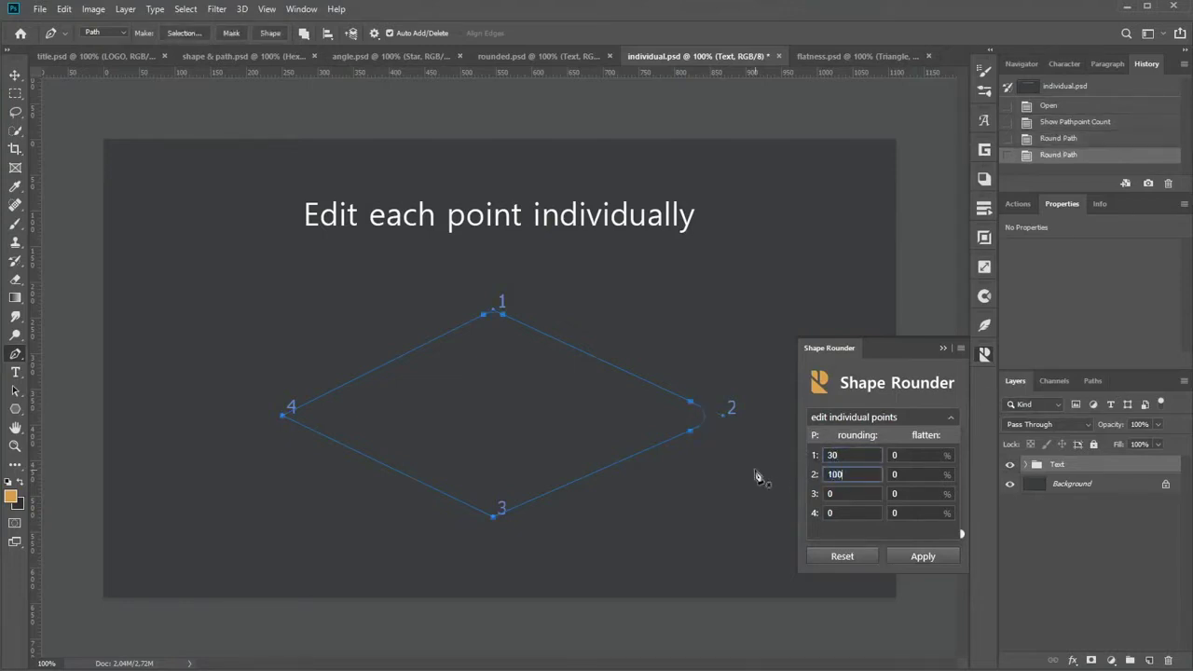
click(848, 513)
text(250)
key(Return)
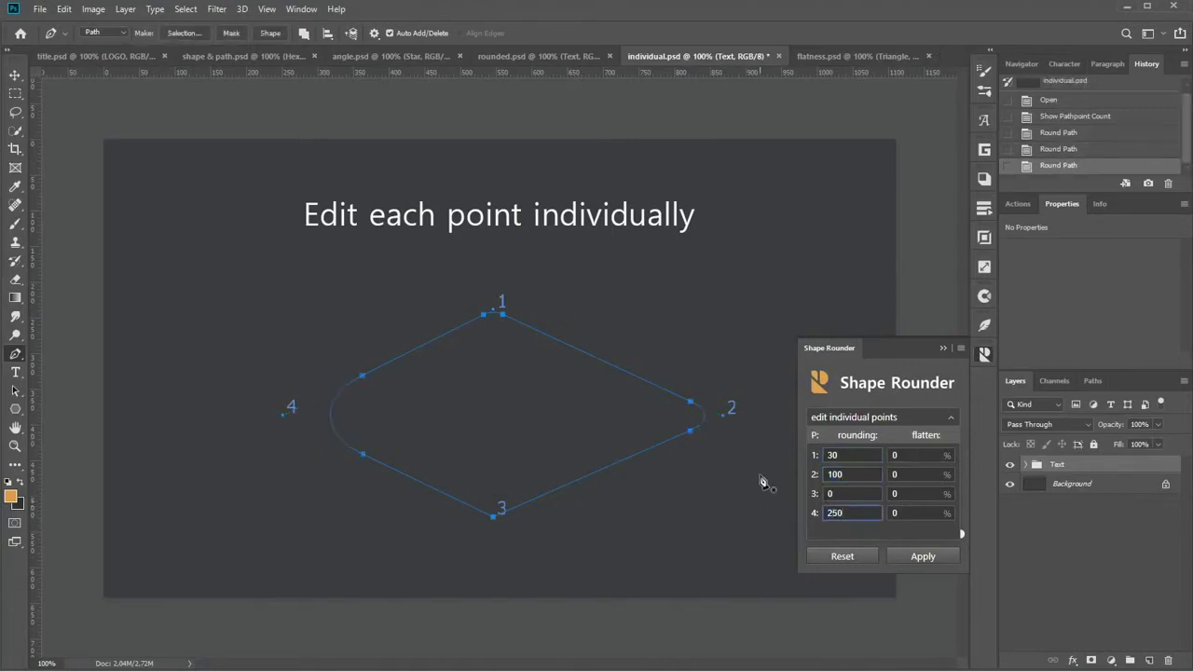
click(825, 58)
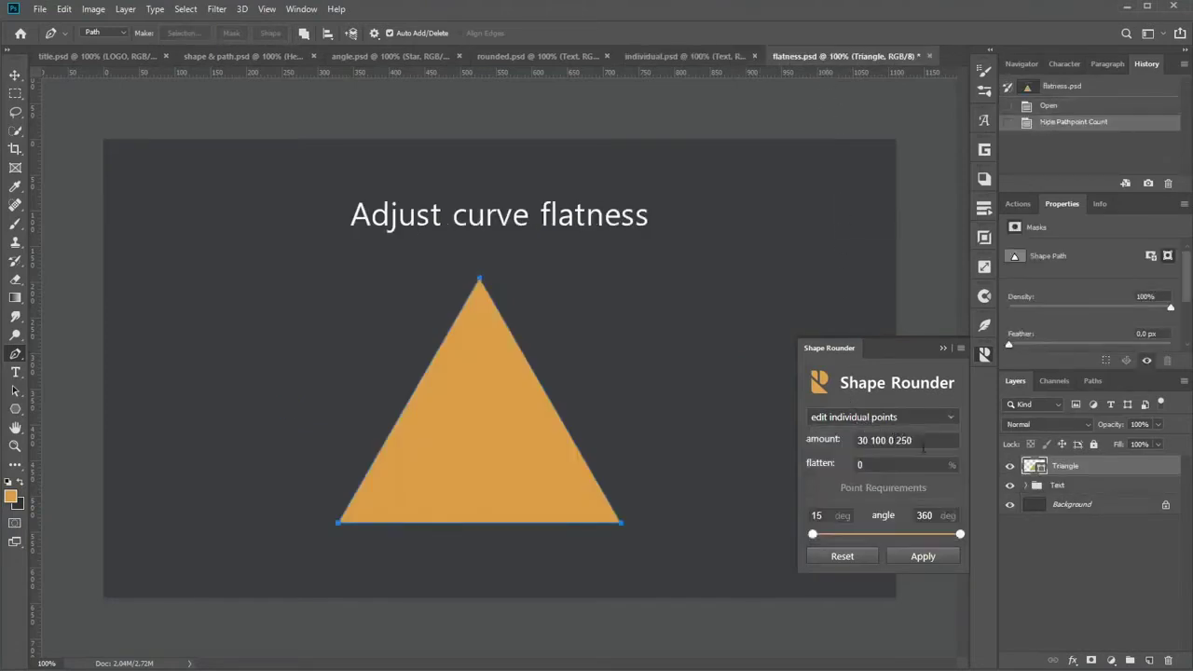
Round the triangle's corners with amount 200 and flatten values 0 0 100.
drag(923, 443, 846, 447)
text(200)
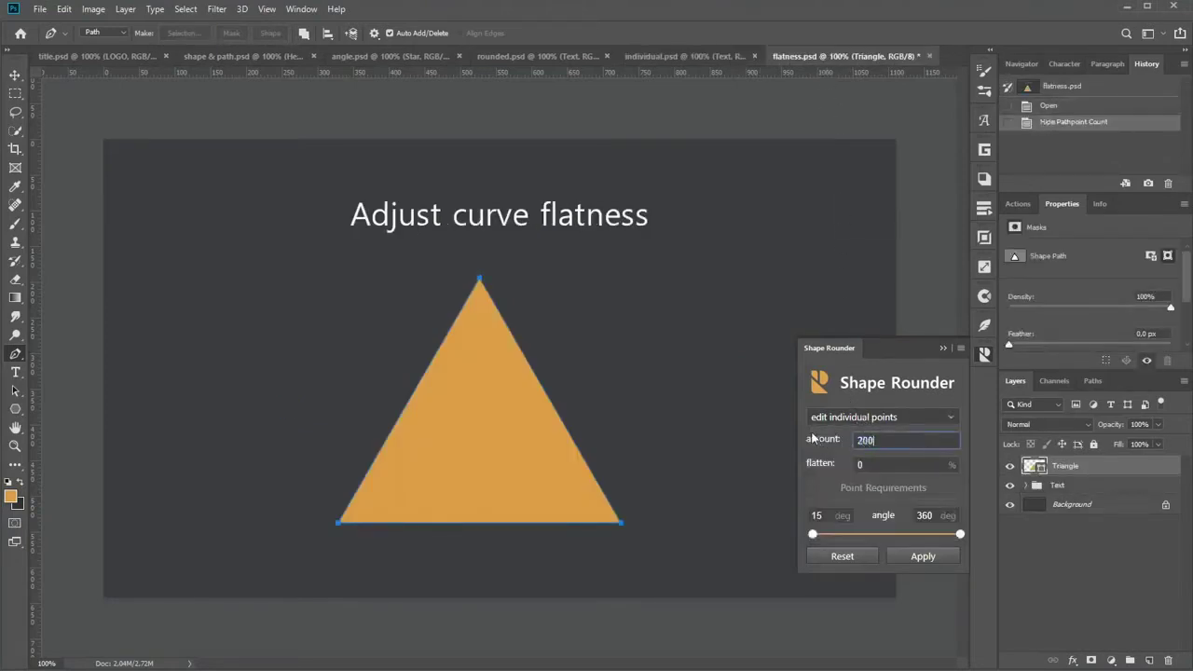
key(Return)
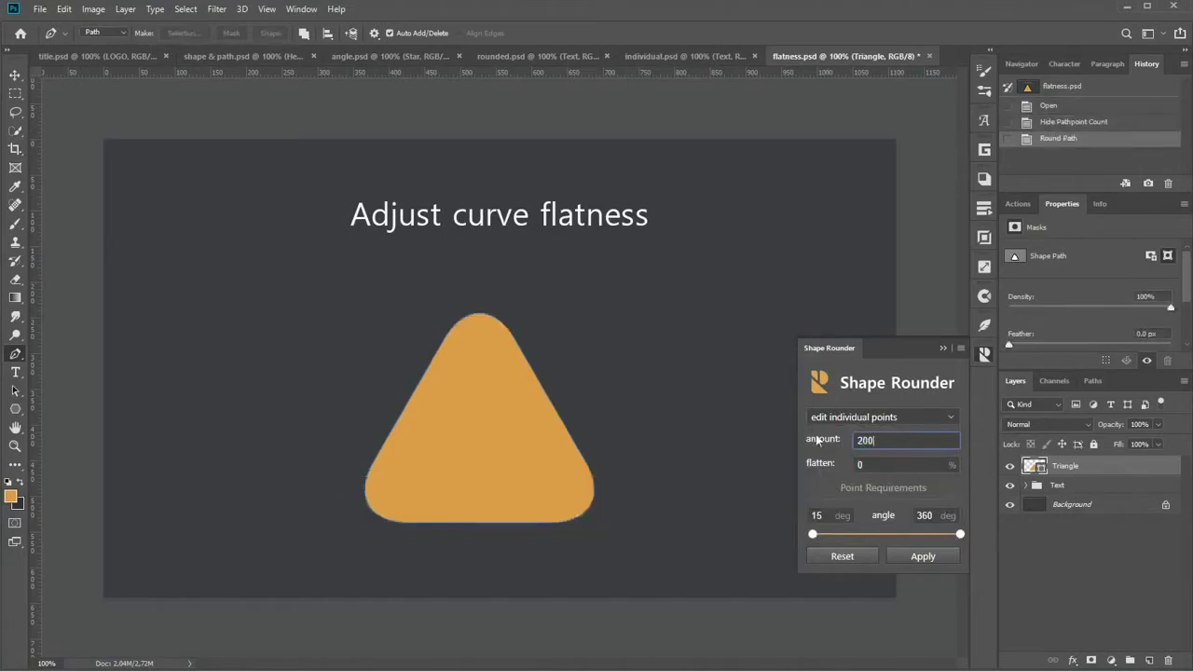
click(868, 464)
text(-1)
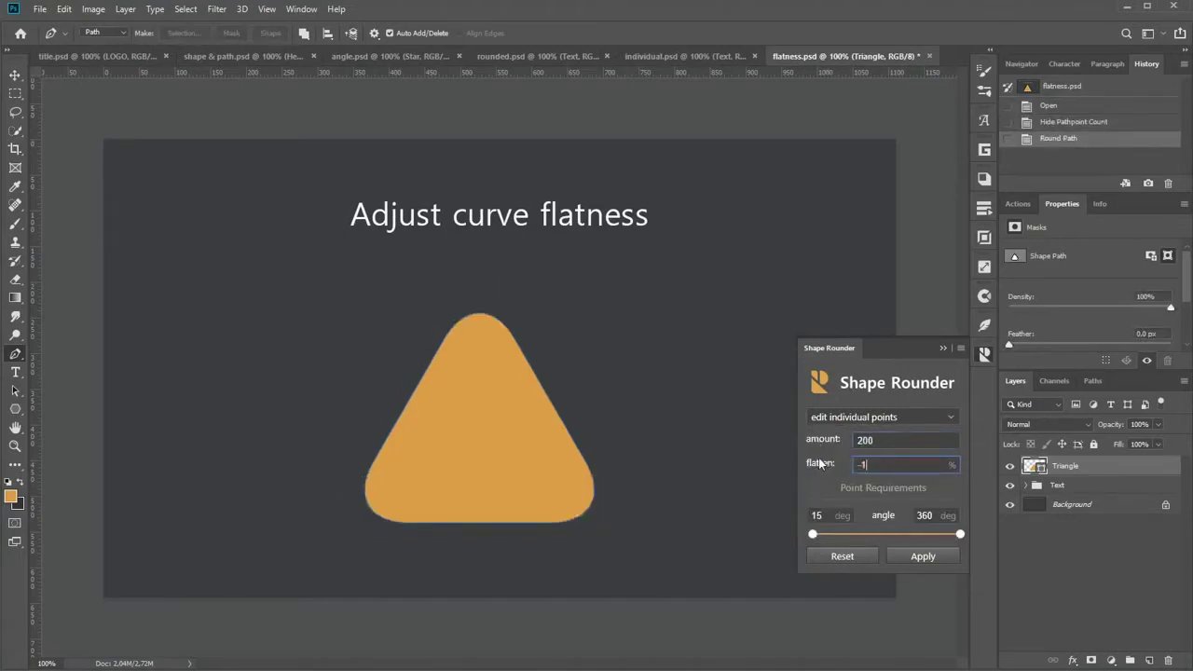
text(0 0)
text( 100)
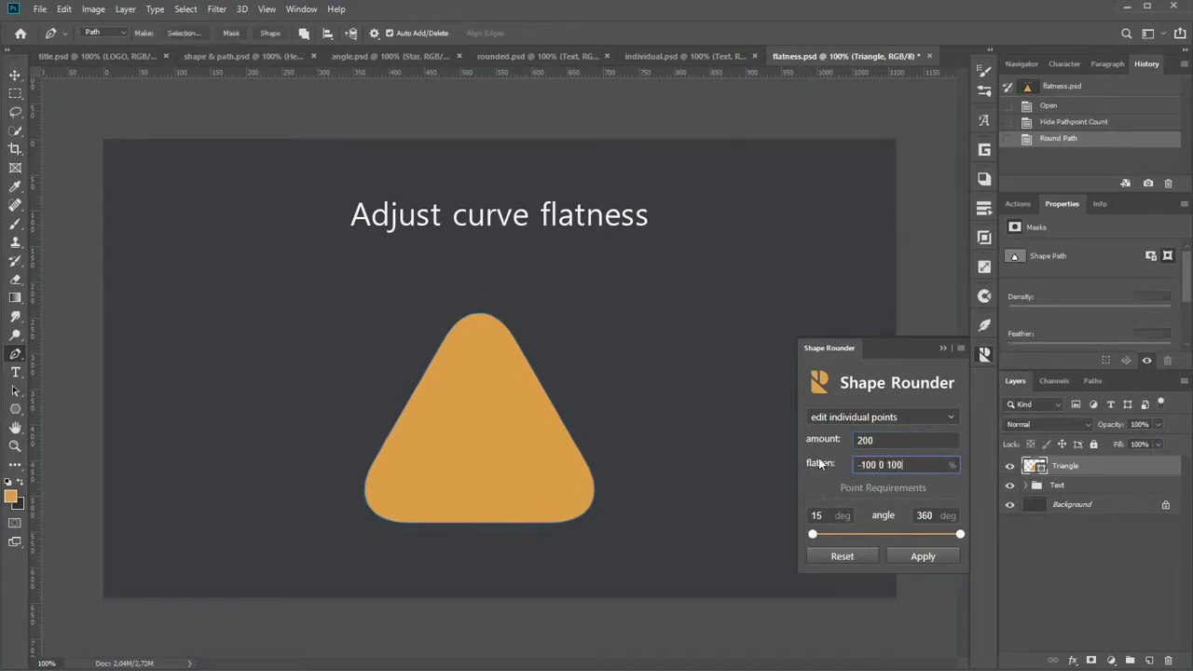
key(Return)
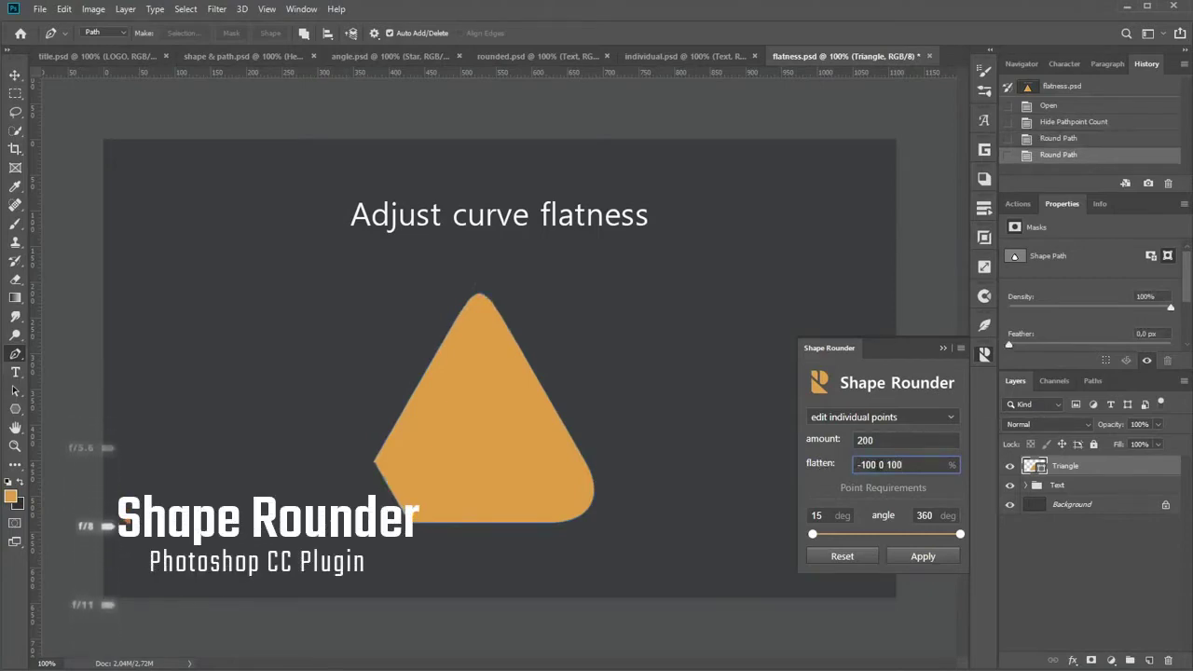
Change the flatten values to 50 for the top and -40 for the lower-left corner.
drag(877, 464, 834, 464)
text(50)
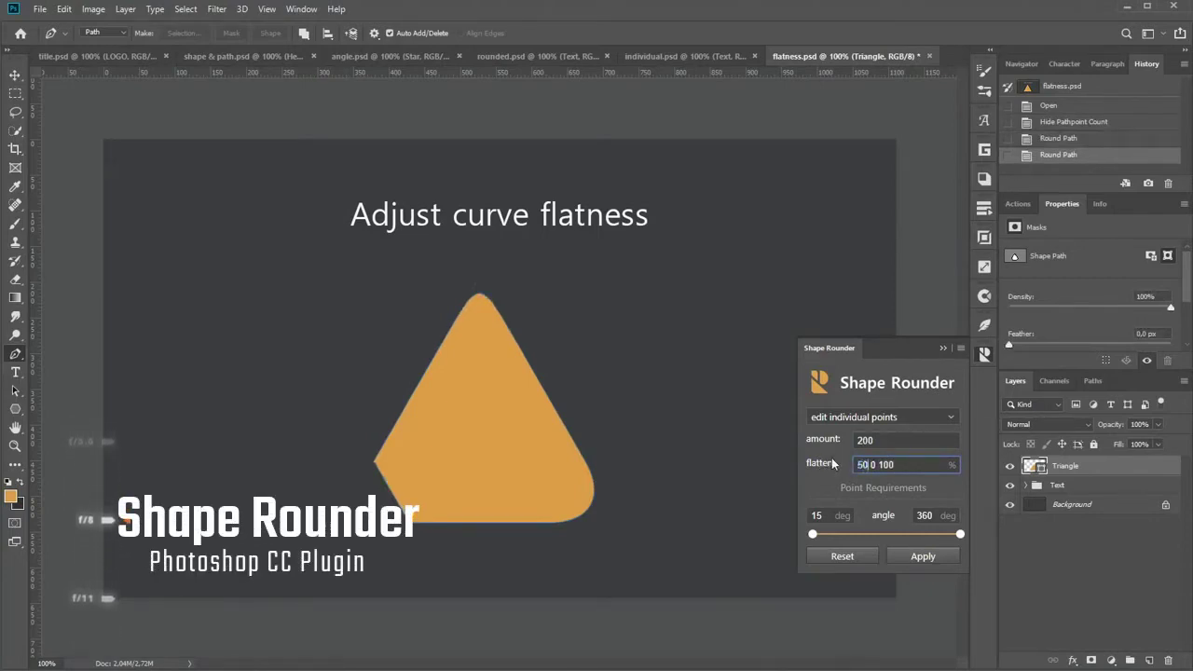
key(Return)
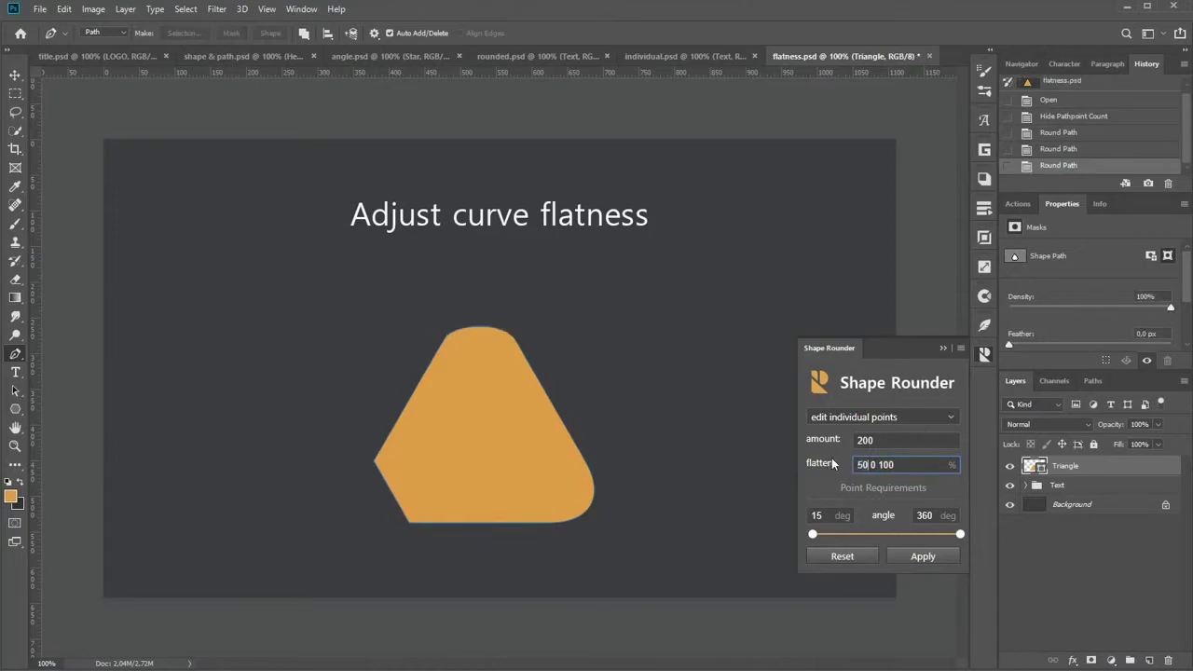
drag(882, 465, 914, 458)
text(-40)
key(Return)
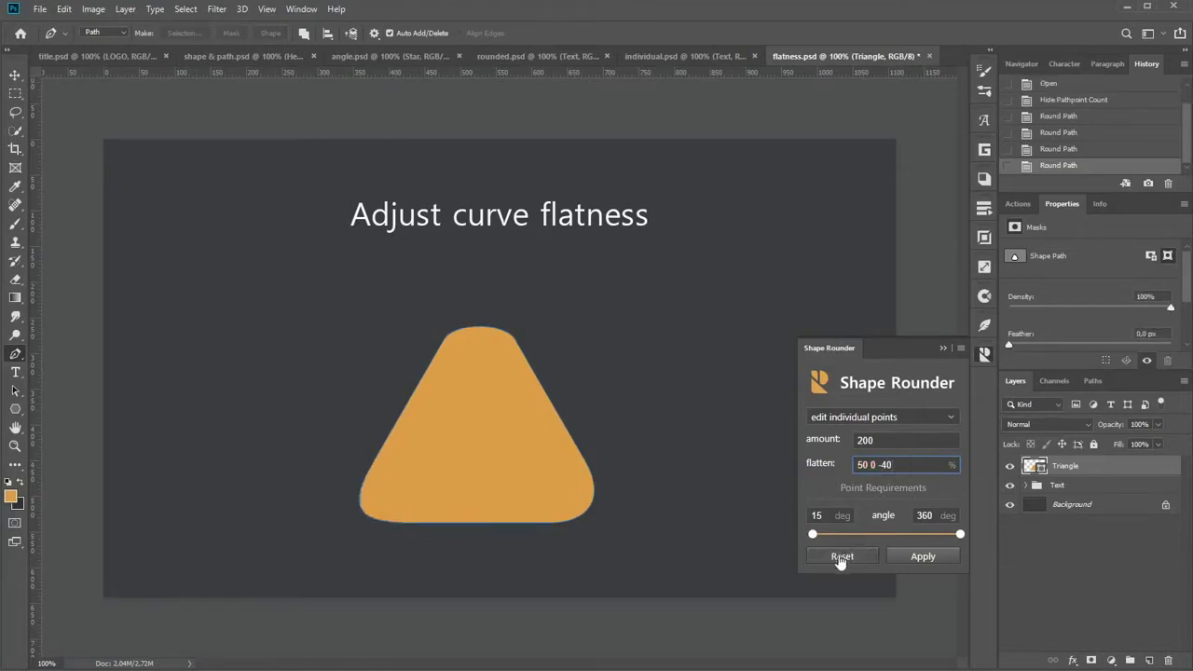
Reset the triangle, try amount 150 20 20, then reopen the Shape Rounder panel and reset.
click(841, 556)
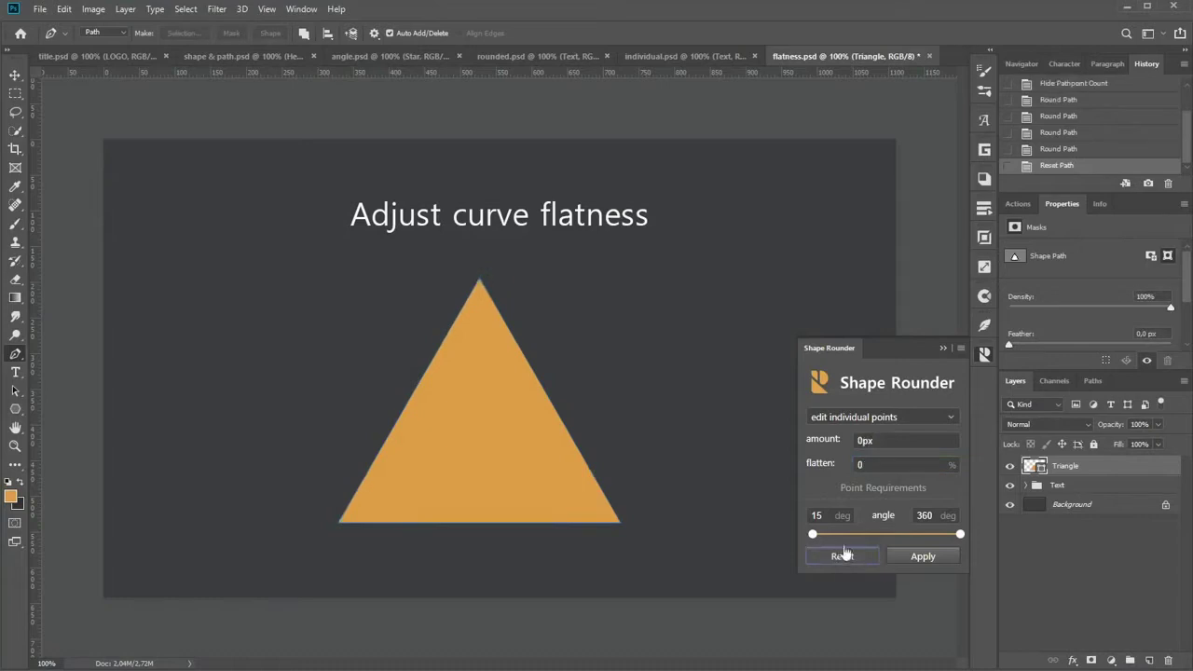
click(808, 435)
text(1)
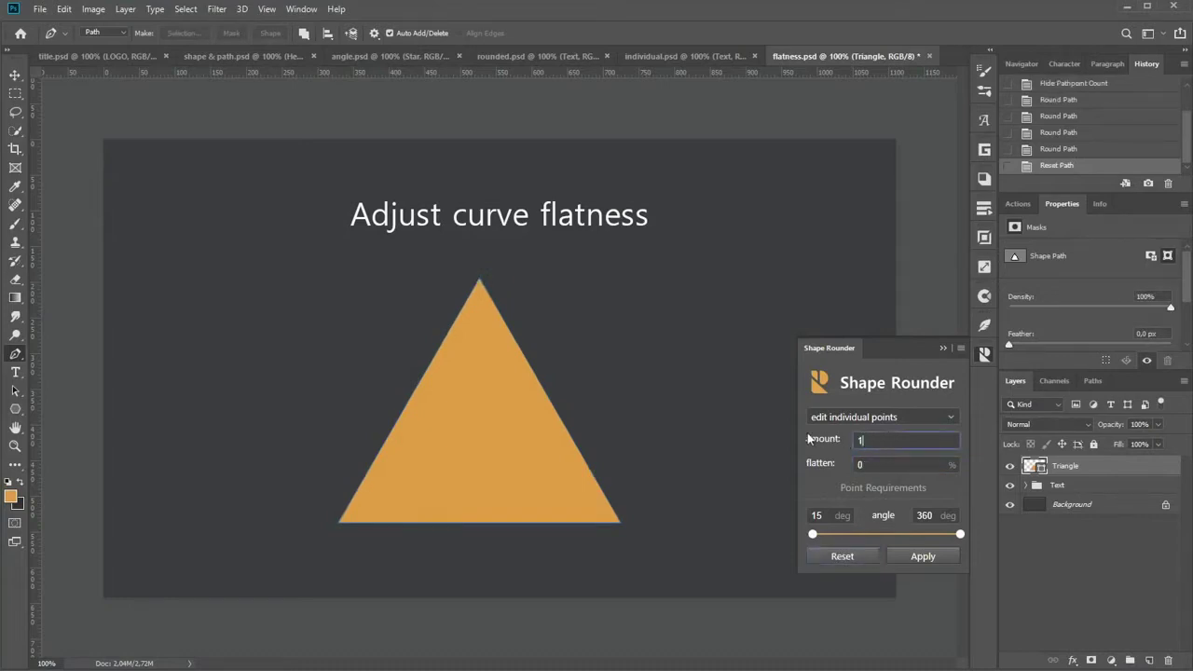
text(50 20)
text( 20)
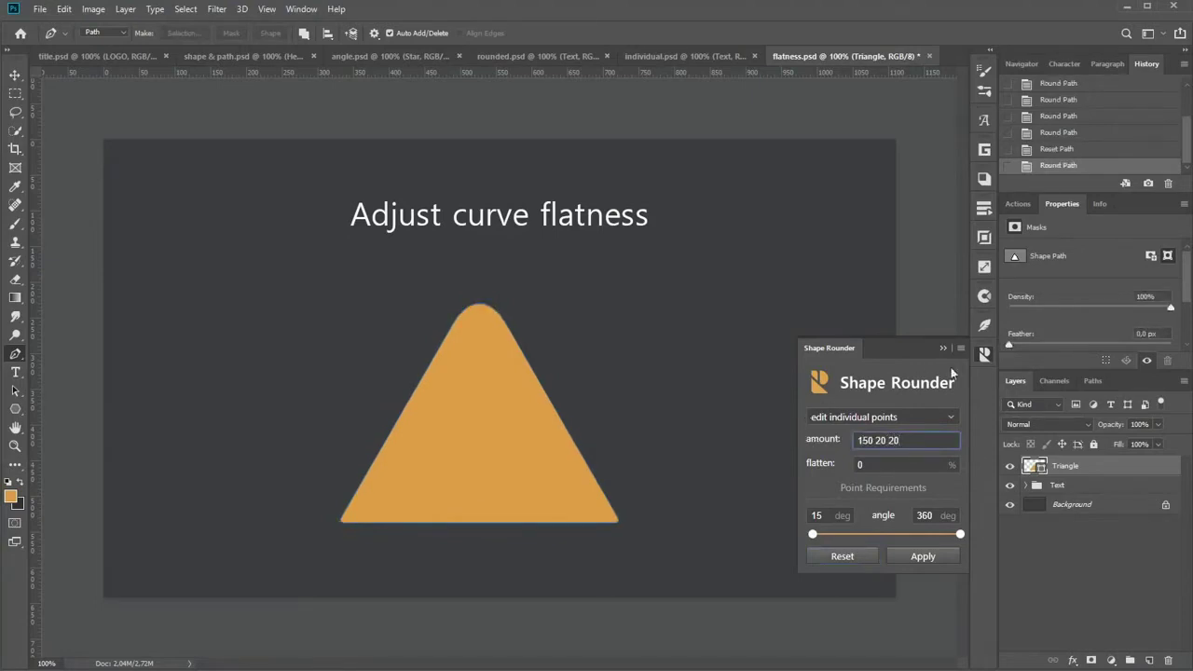
click(986, 357)
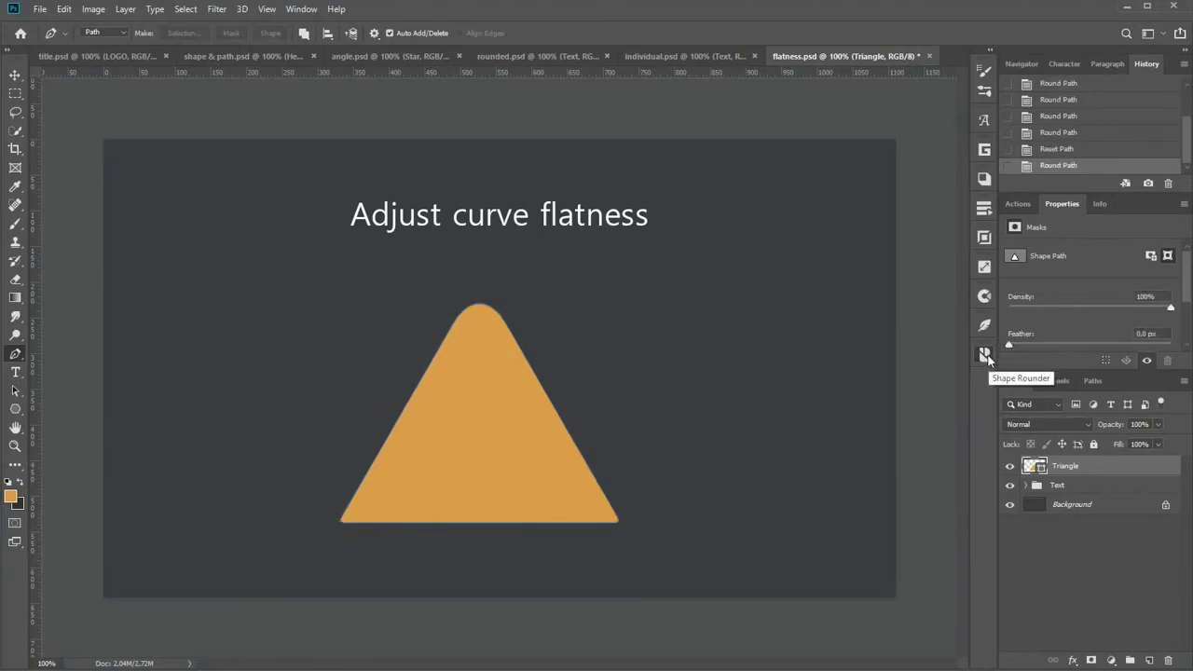
click(986, 358)
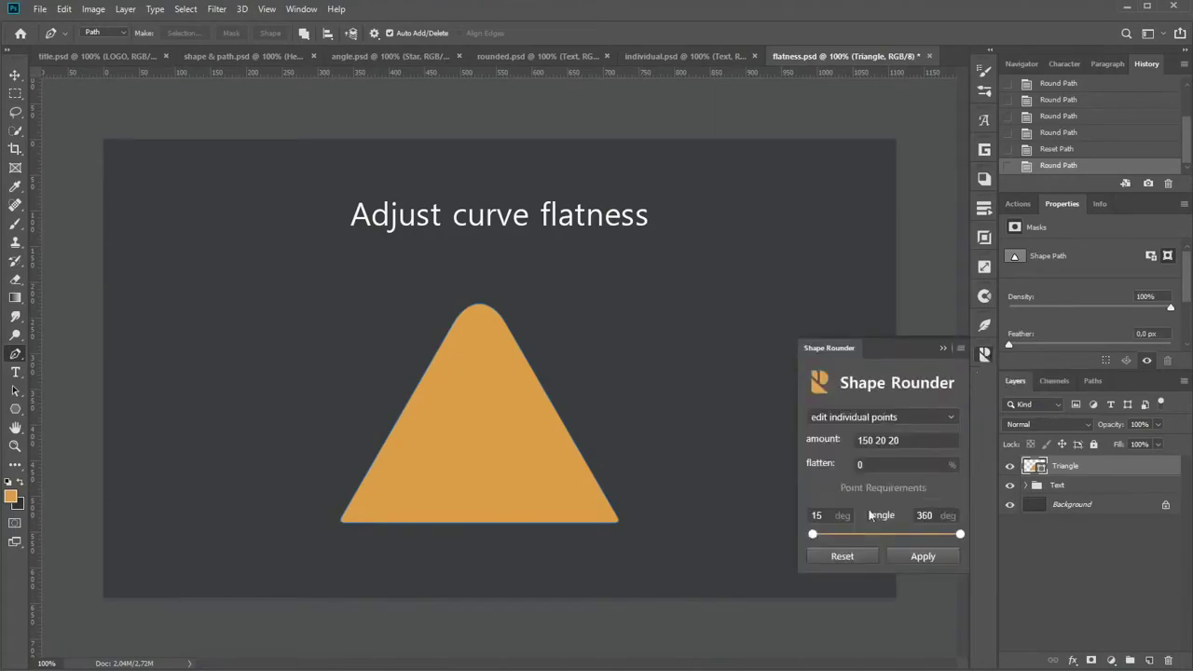
click(843, 557)
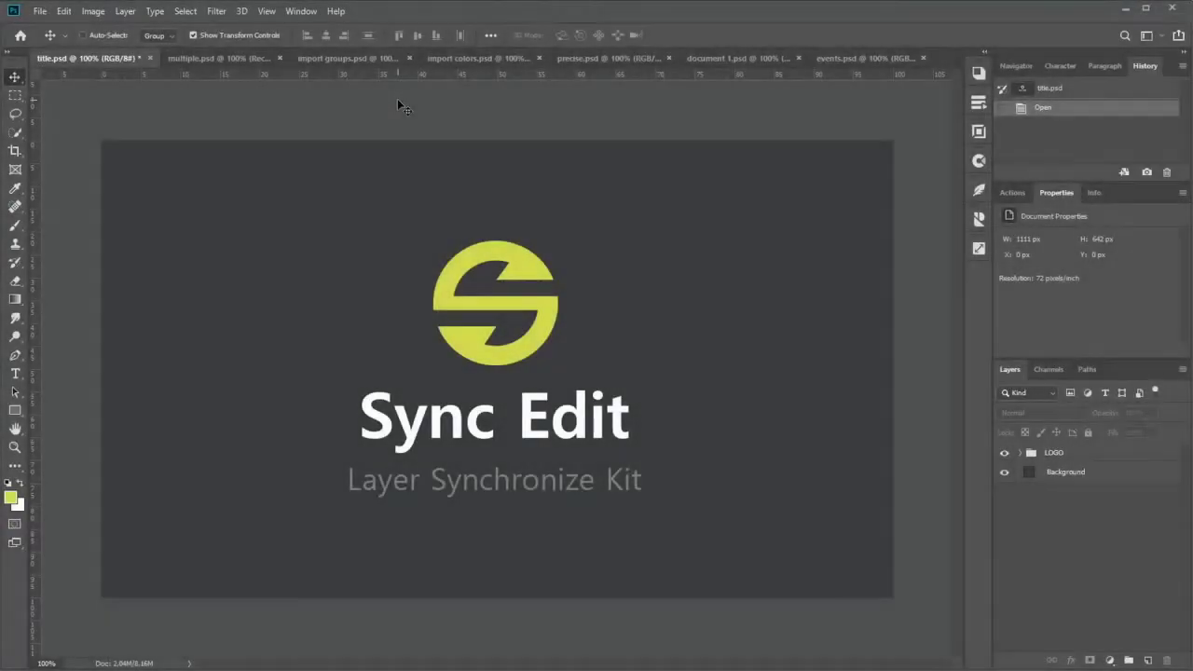
Open Sync Edit in multiple.psd and add the rectangle, ellipse and triangle to a sync group.
click(301, 11)
mouse_move(315, 76)
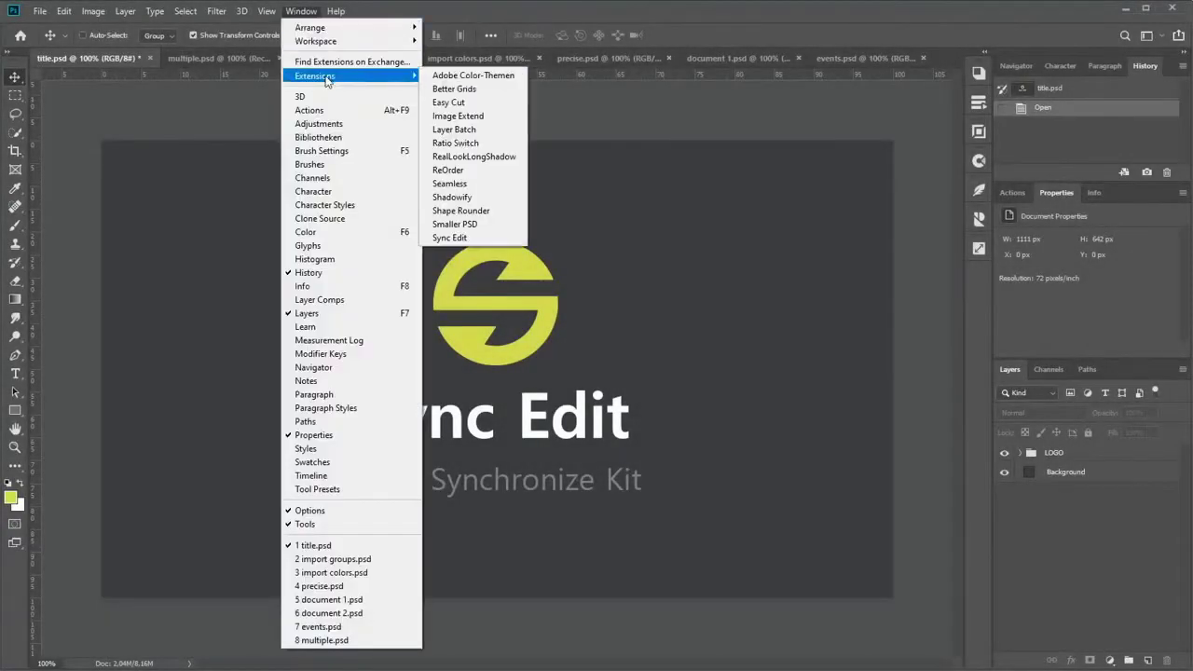
click(451, 239)
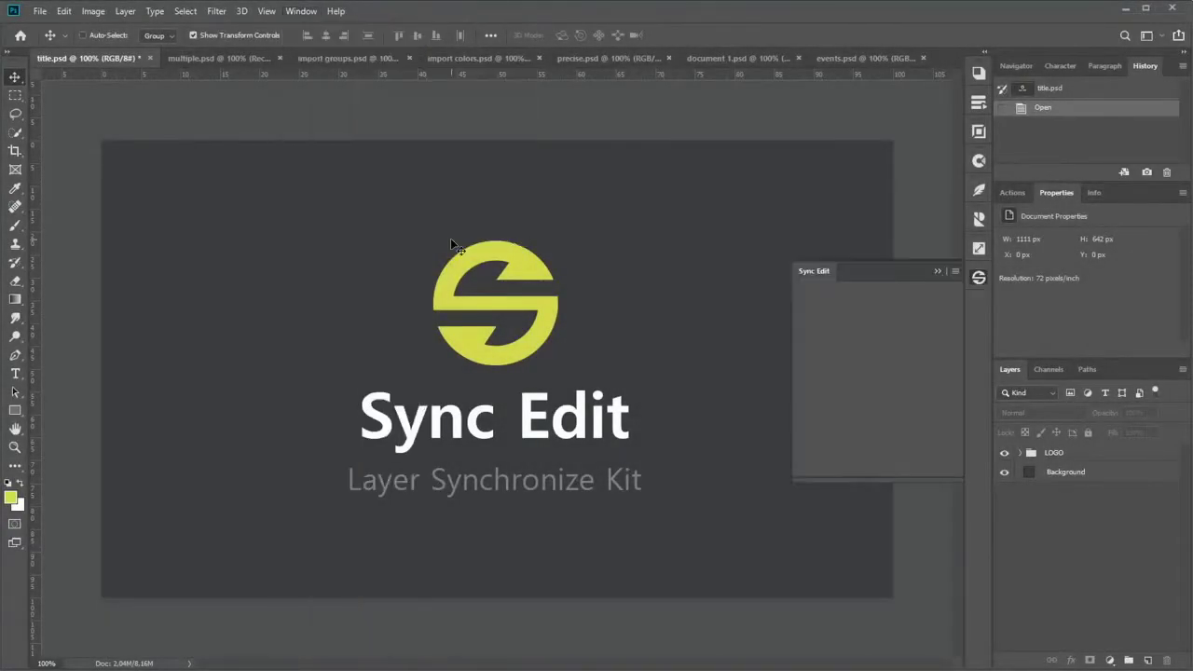
click(200, 58)
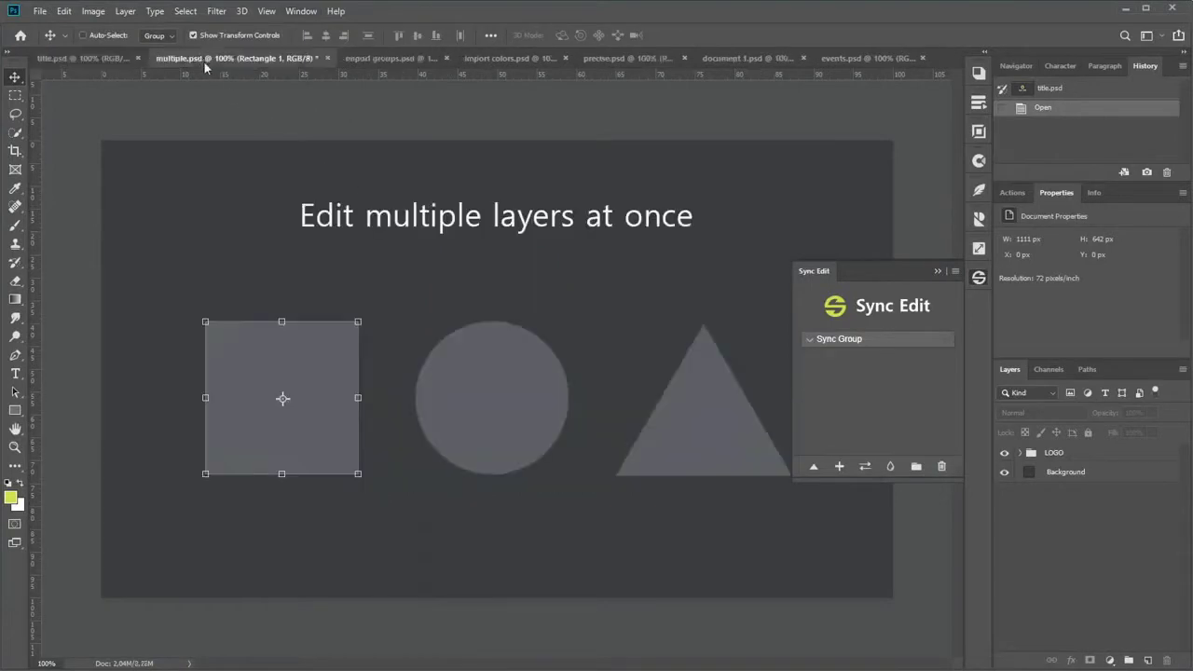
shift+click(1082, 495)
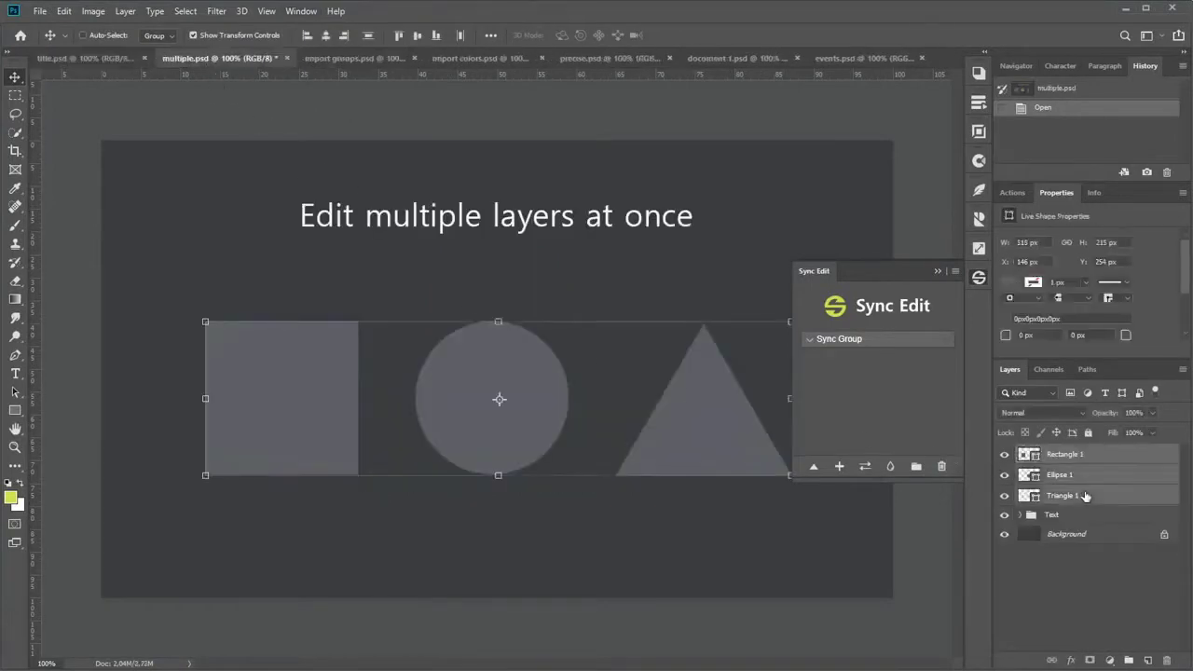
click(814, 468)
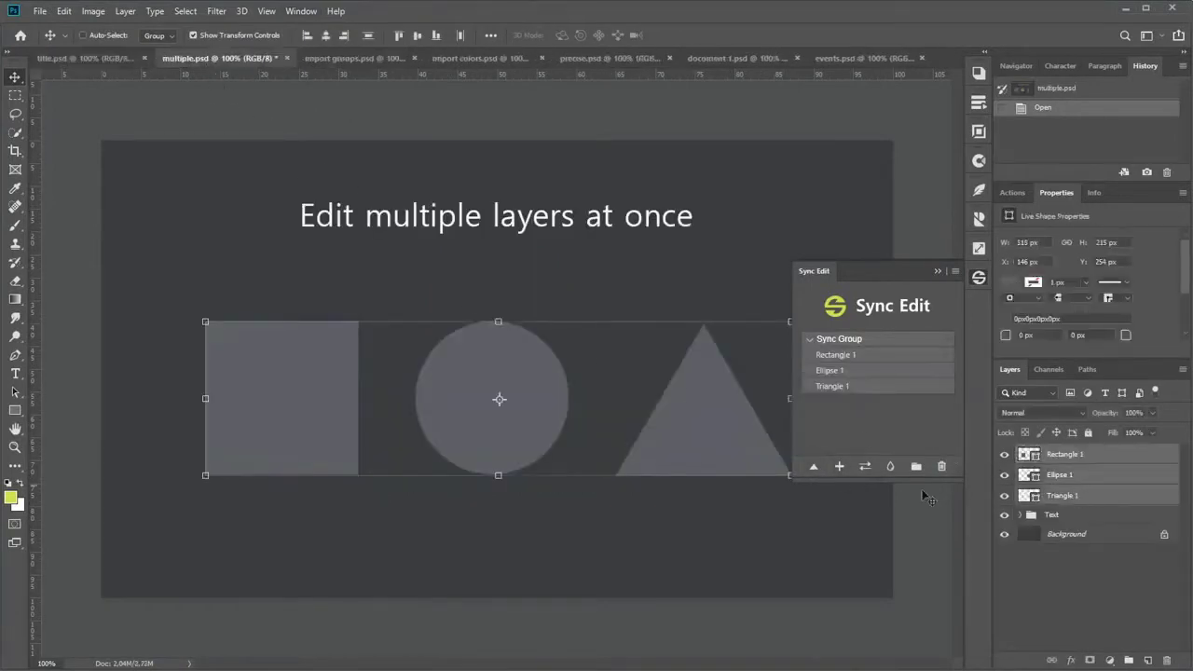
click(1003, 555)
click(1053, 456)
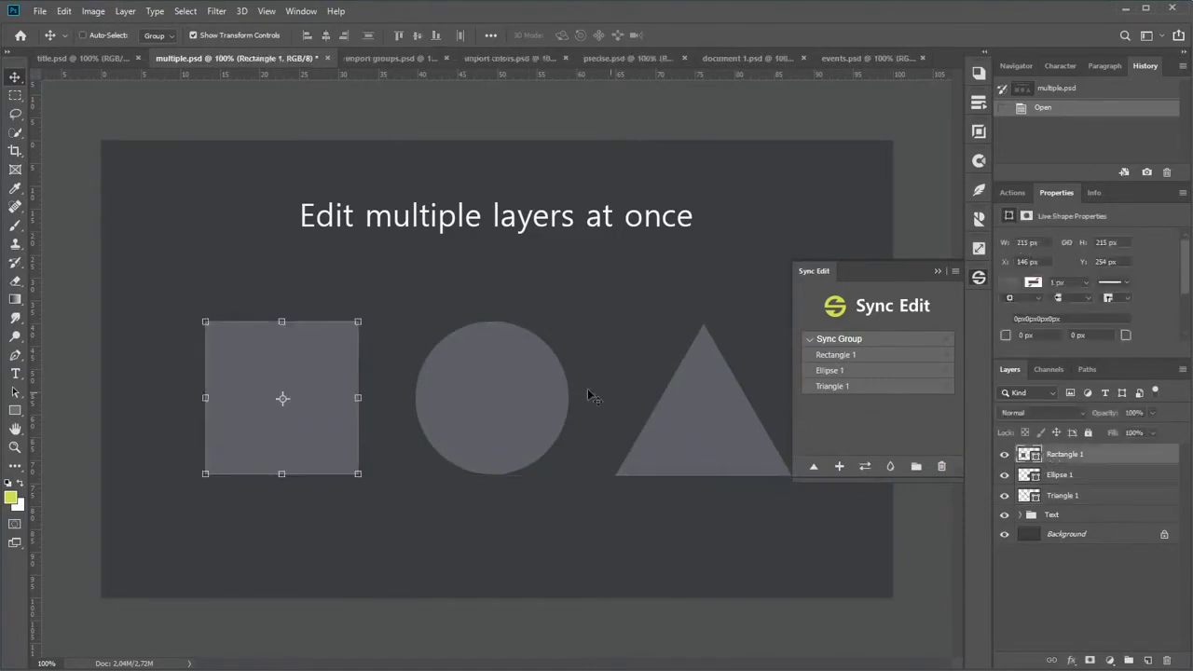
Shrink the rectangle to a smaller square and fill it yellow, synced across all three shapes.
key(ctrl+t)
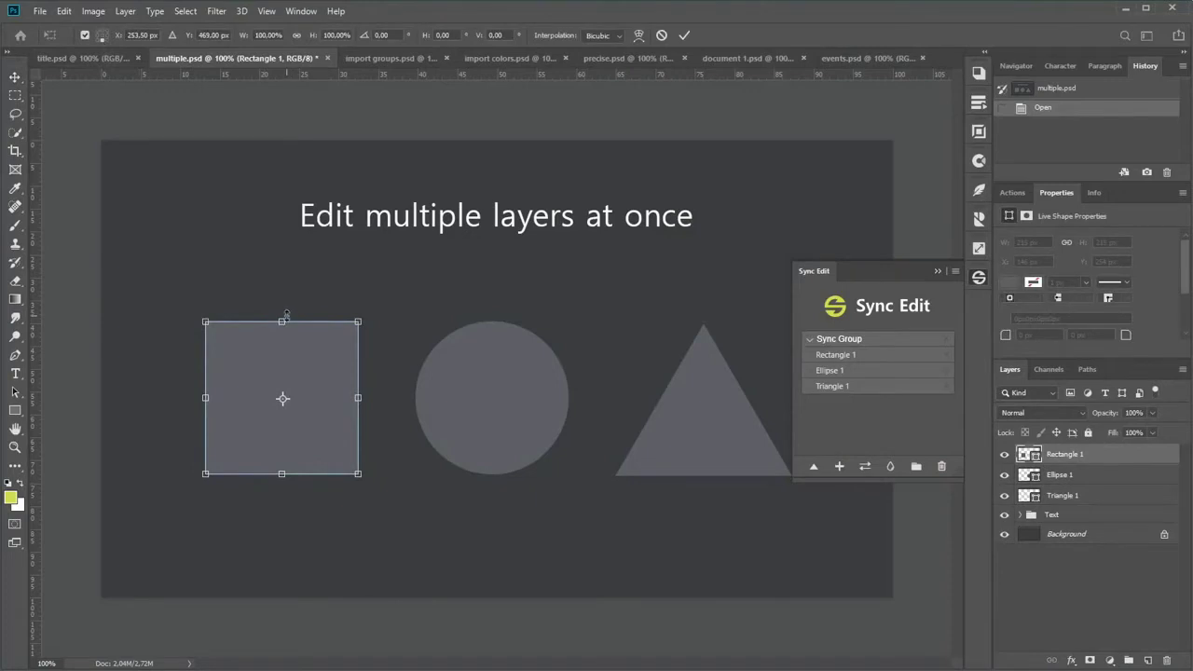
drag(286, 314, 291, 352)
key(Return)
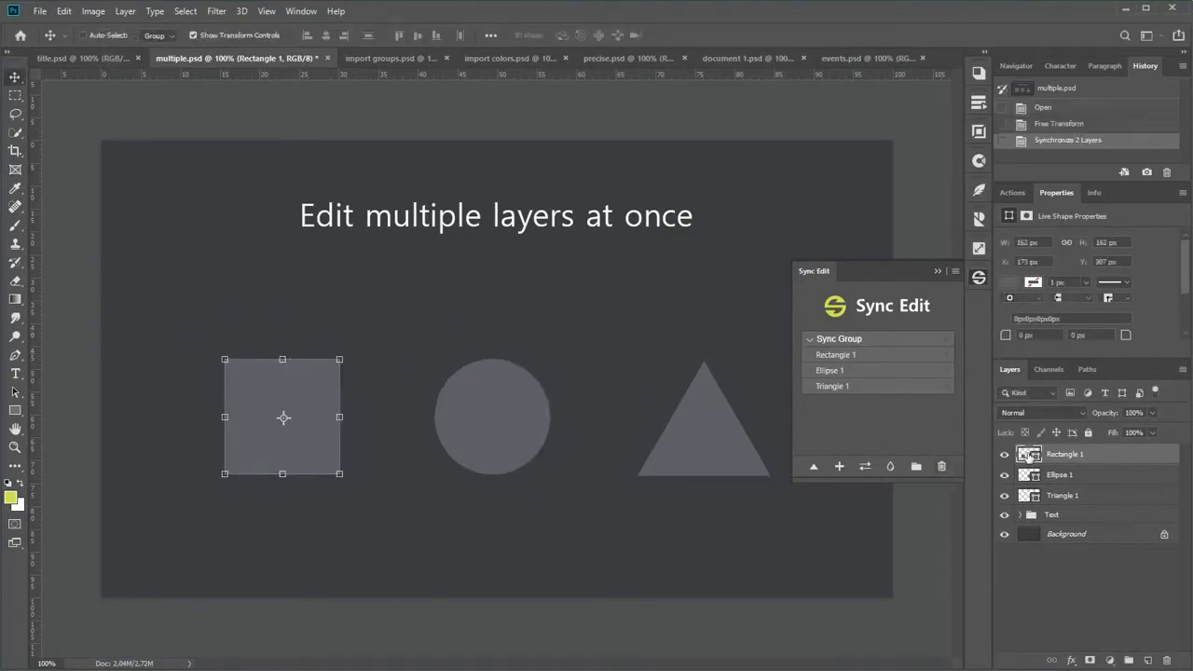
double_click(1028, 453)
click(12, 494)
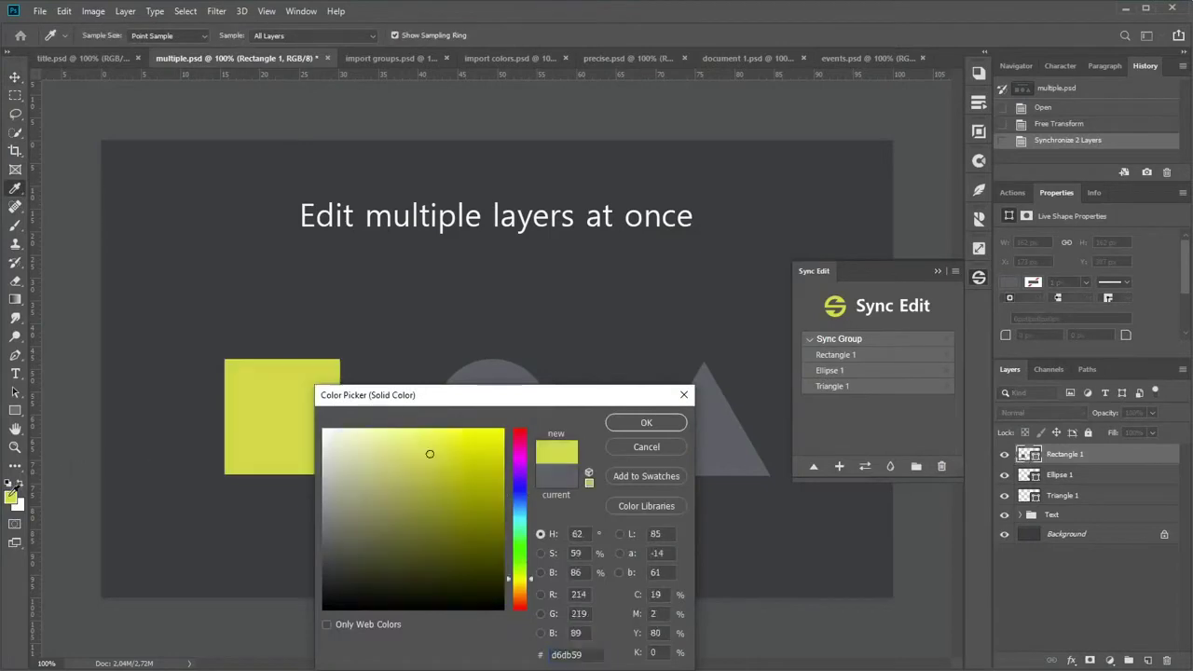
click(633, 424)
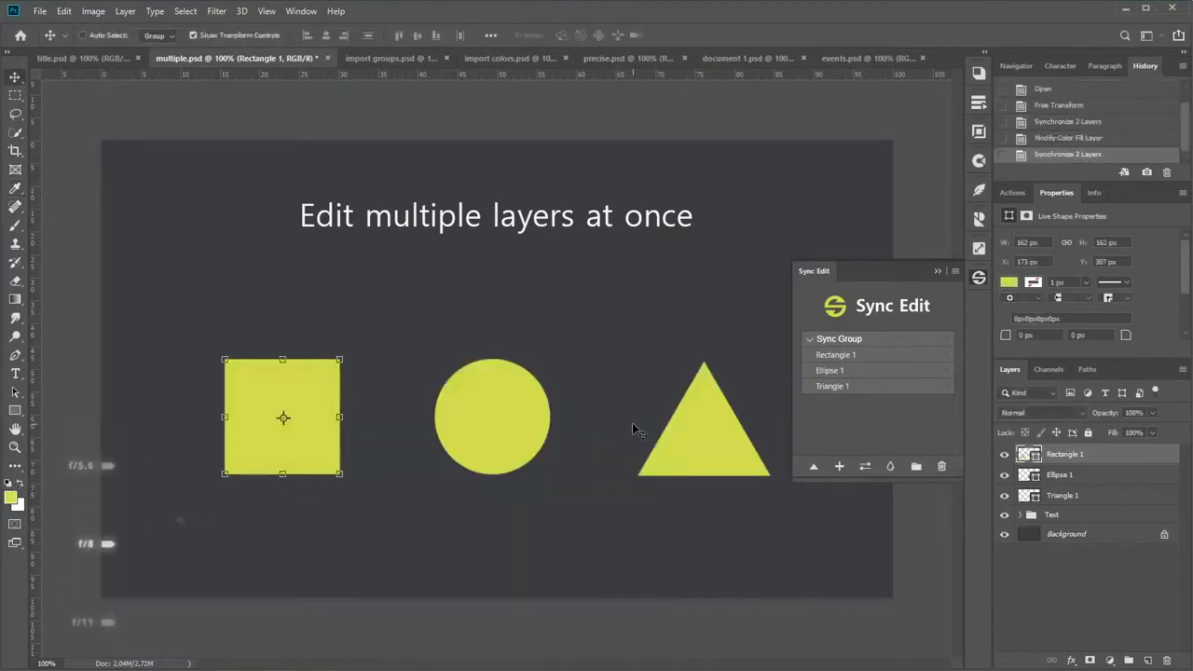
Add a Gradient Overlay layer style to the synced shapes.
double_click(1116, 456)
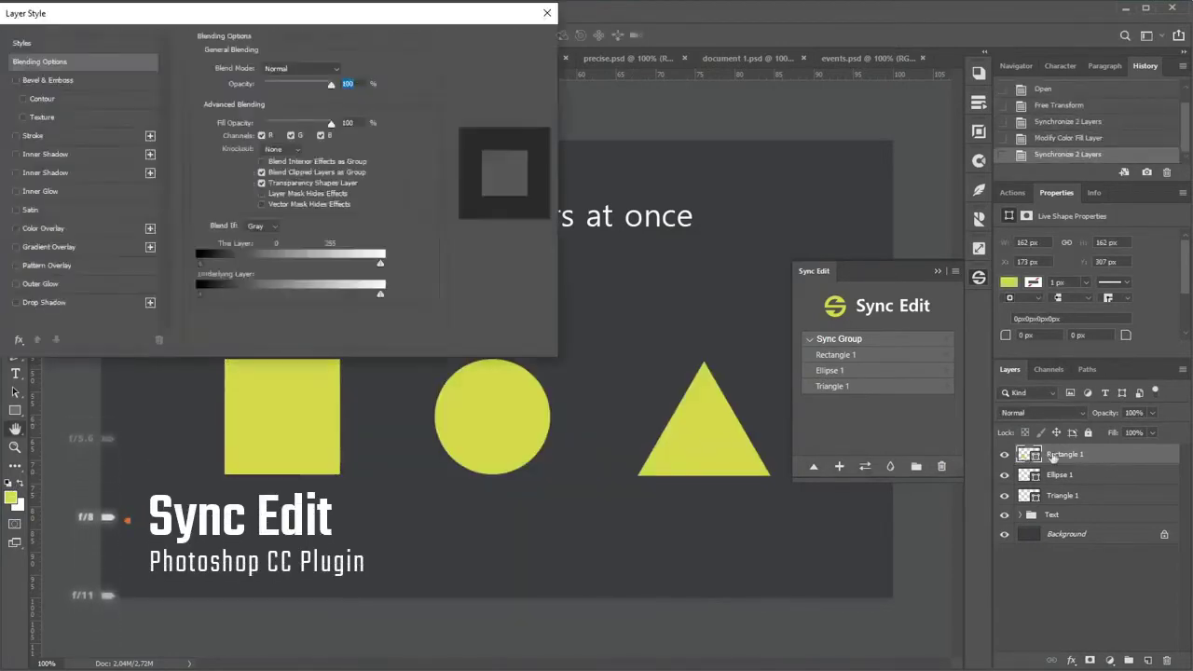
click(56, 247)
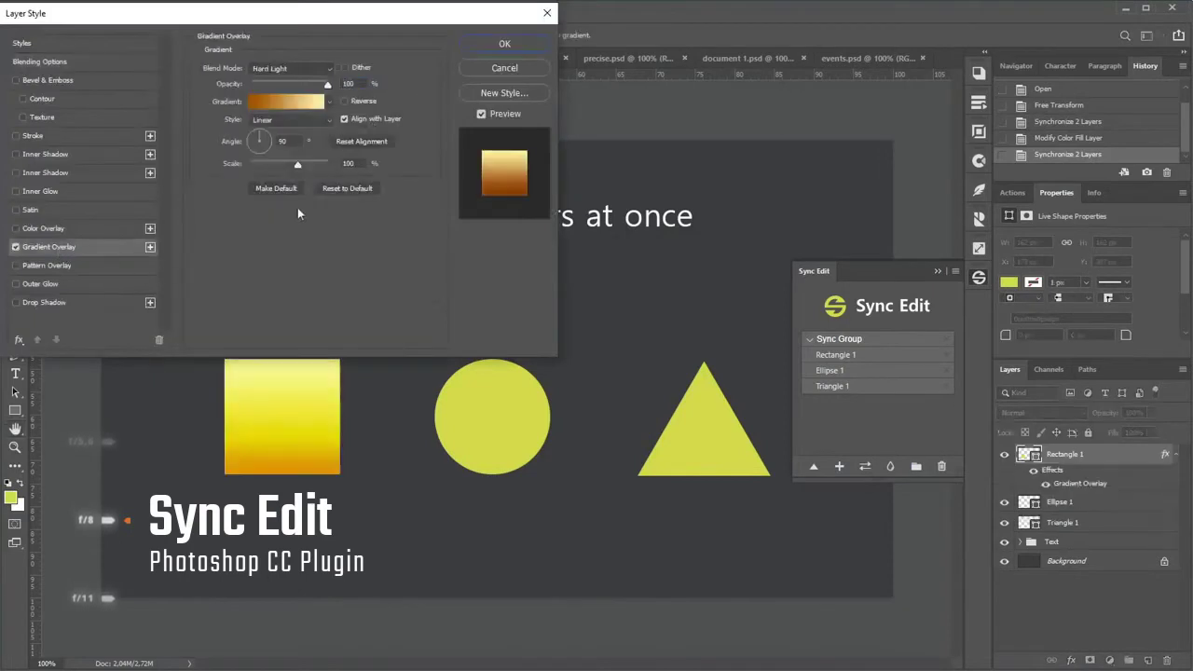
click(504, 45)
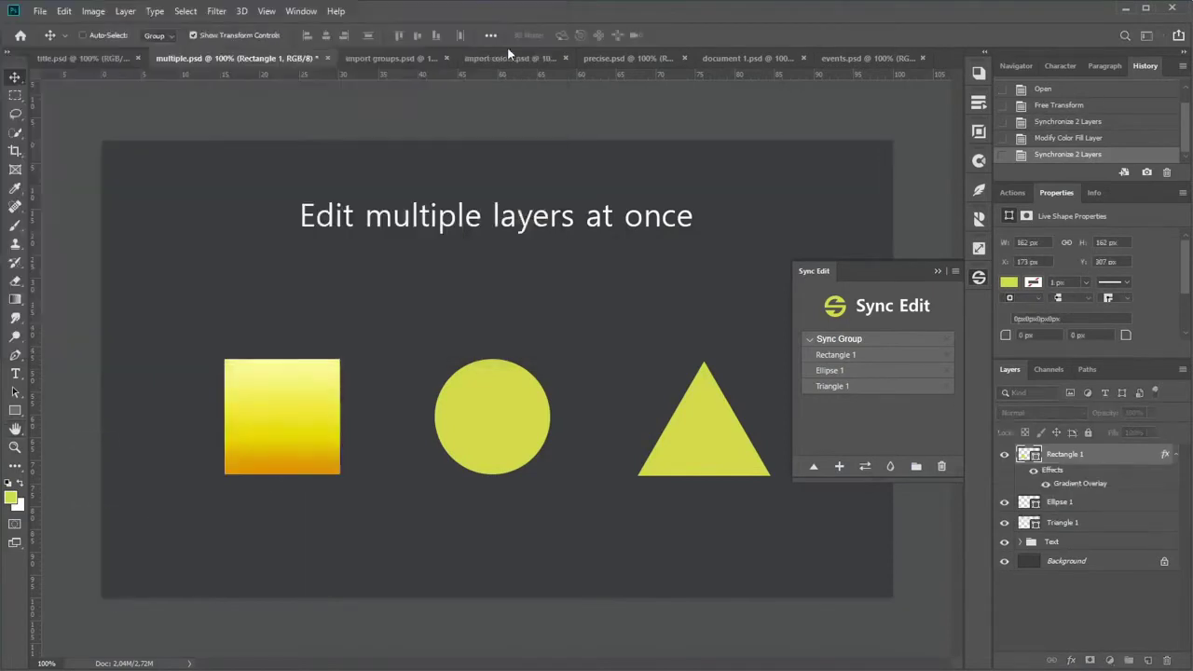
Rasterize the rectangle layer, apply the Ripple filter, and switch to import groups.psd.
right_click(1099, 457)
click(975, 366)
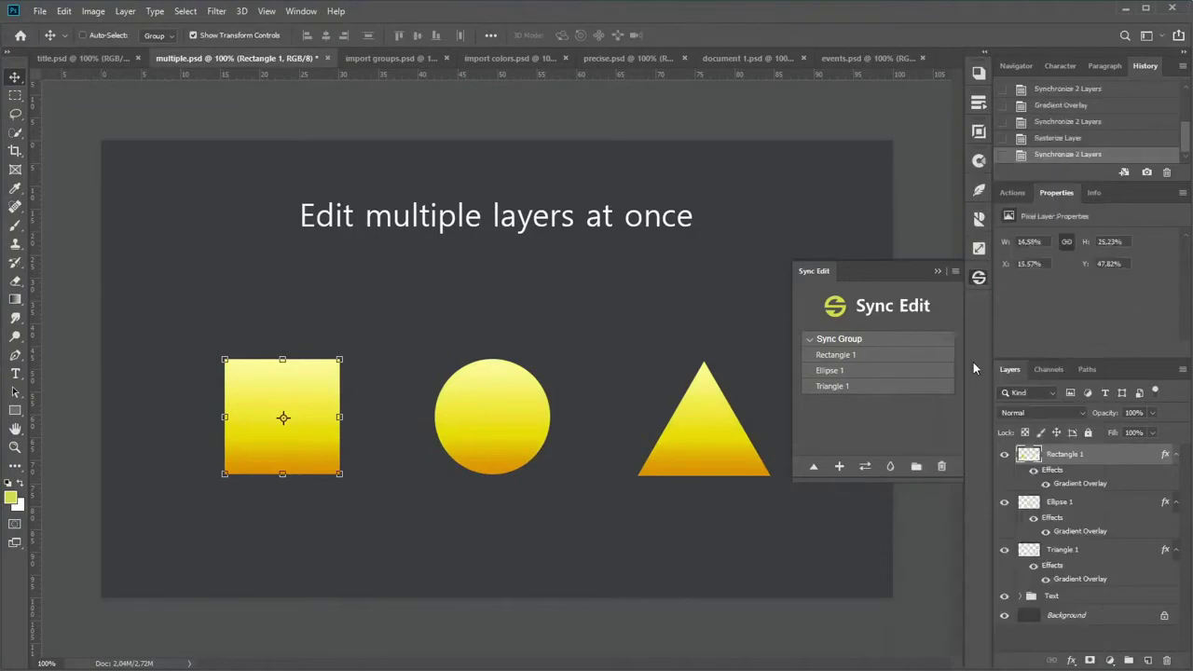
click(218, 11)
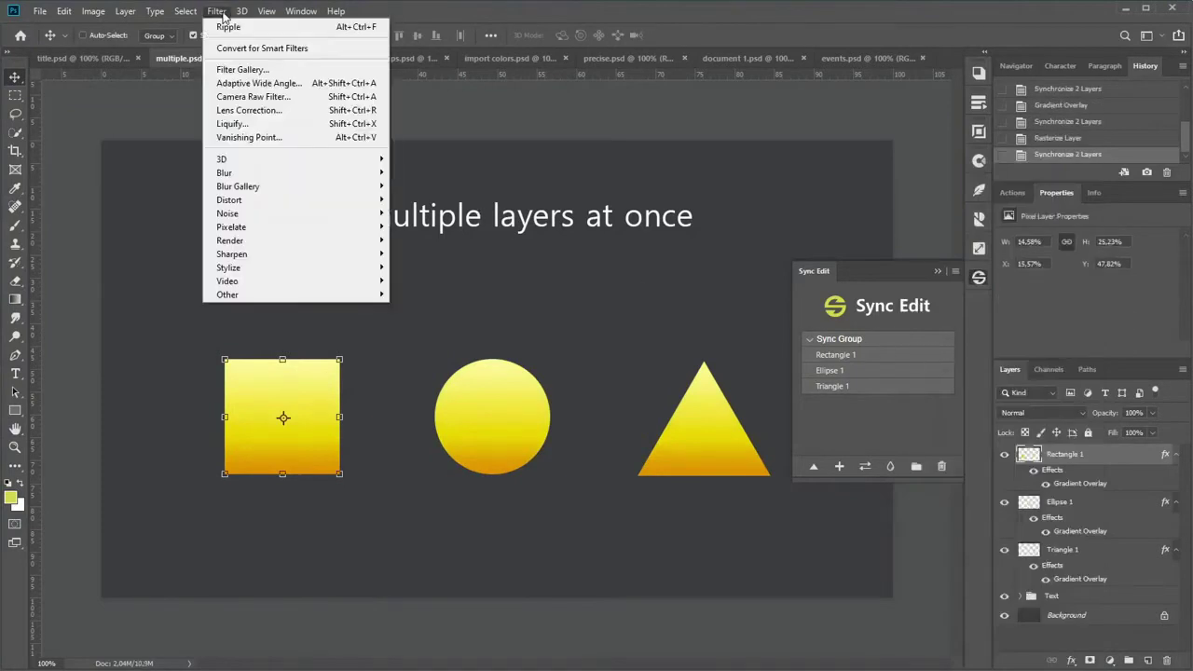
click(226, 27)
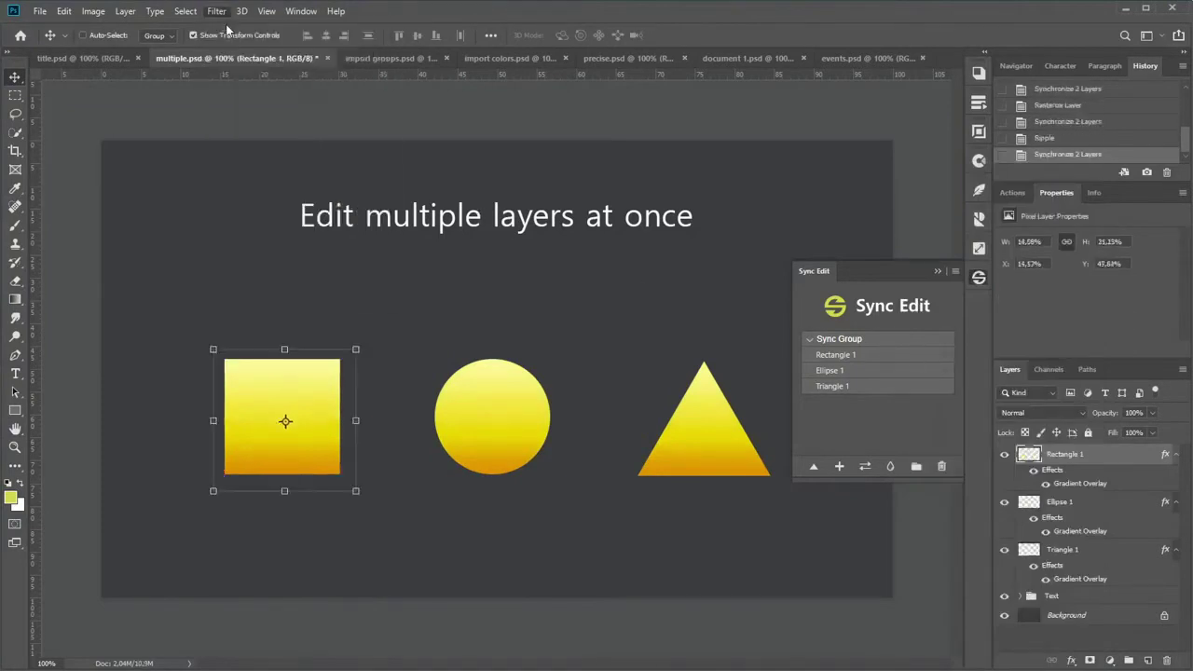
click(391, 58)
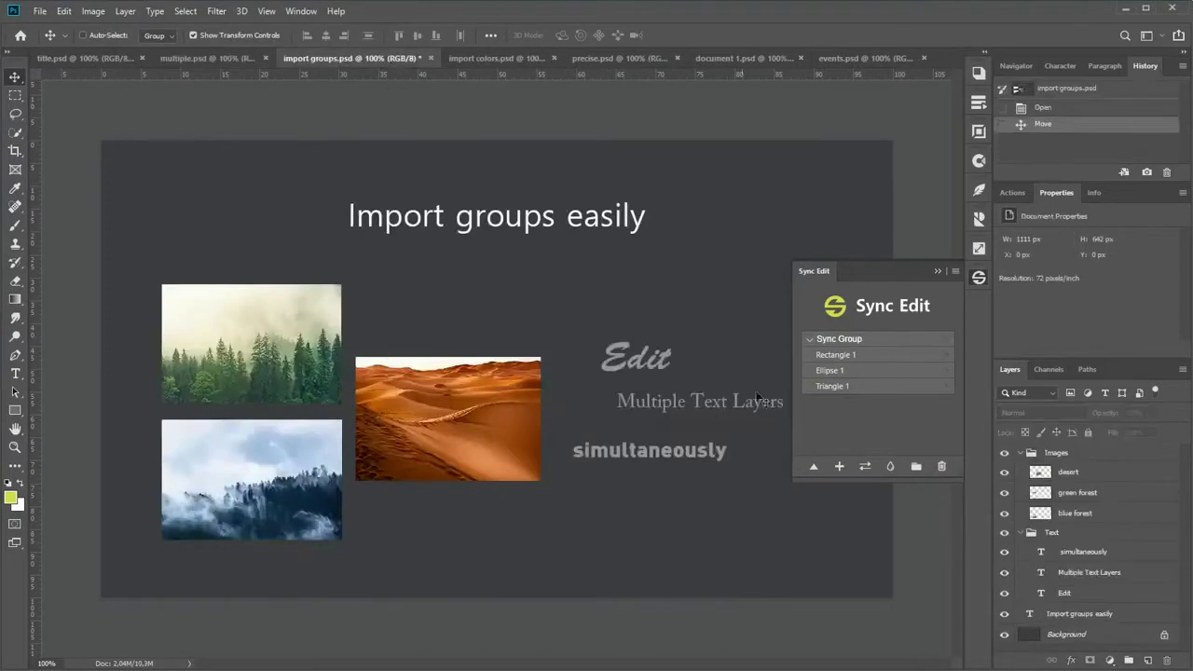
Load the Images and Text groups into Sync Edit and tint the photos with a blue Gradient Map.
click(864, 466)
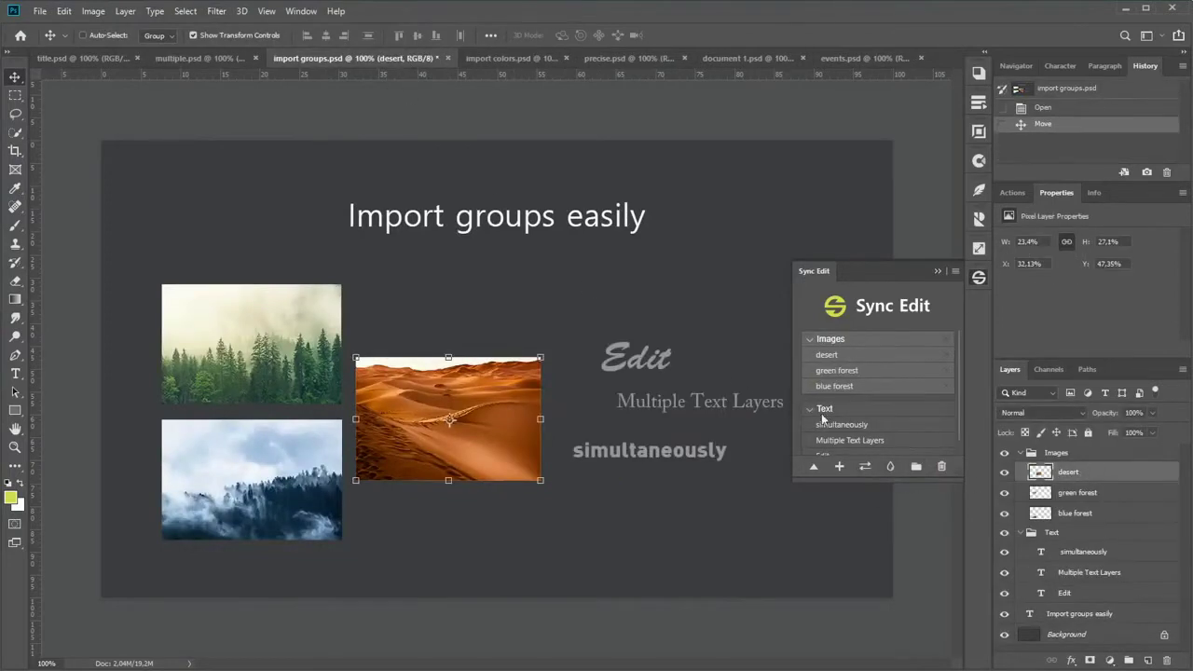
click(93, 11)
mouse_move(116, 48)
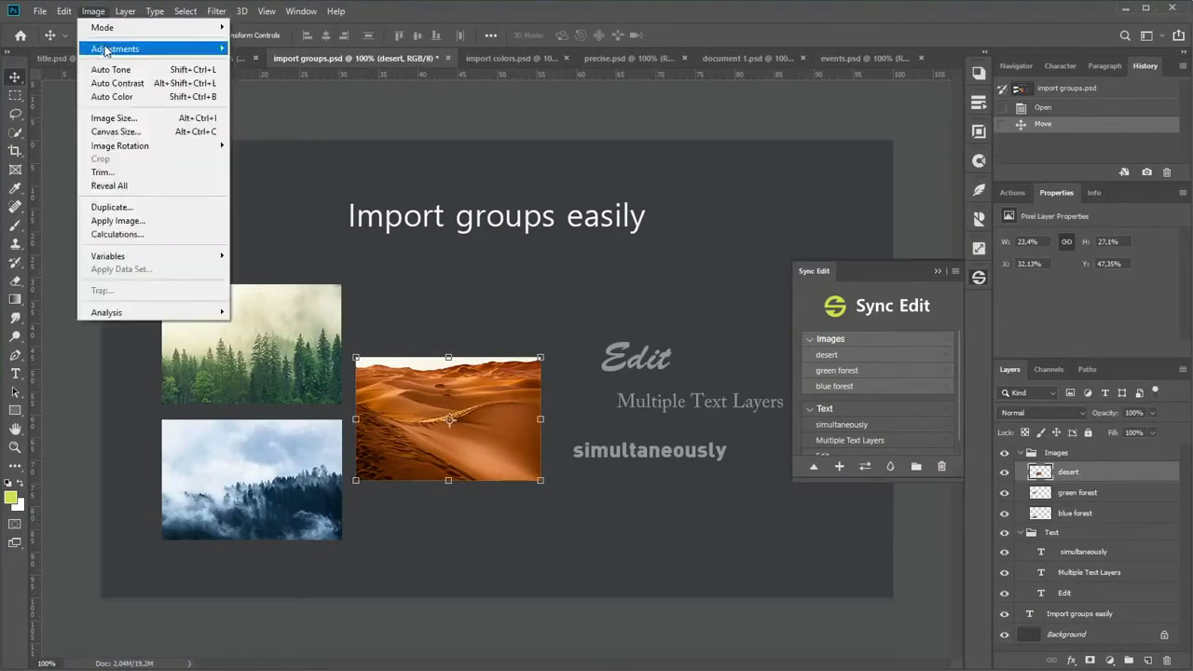
click(301, 254)
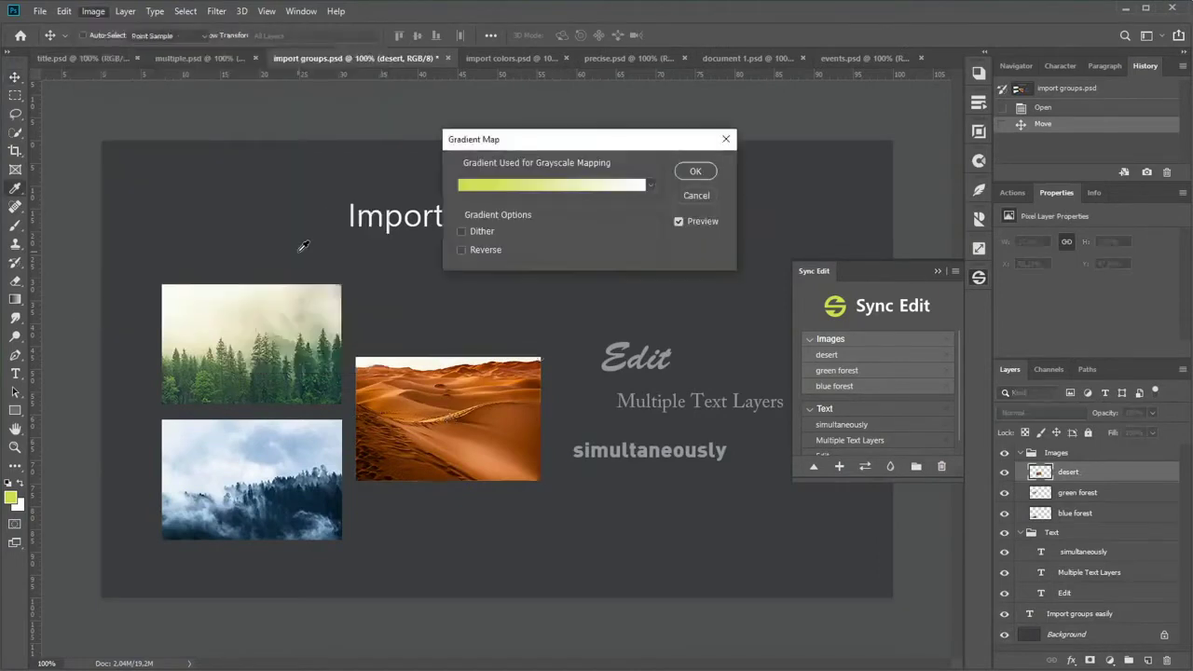
click(506, 183)
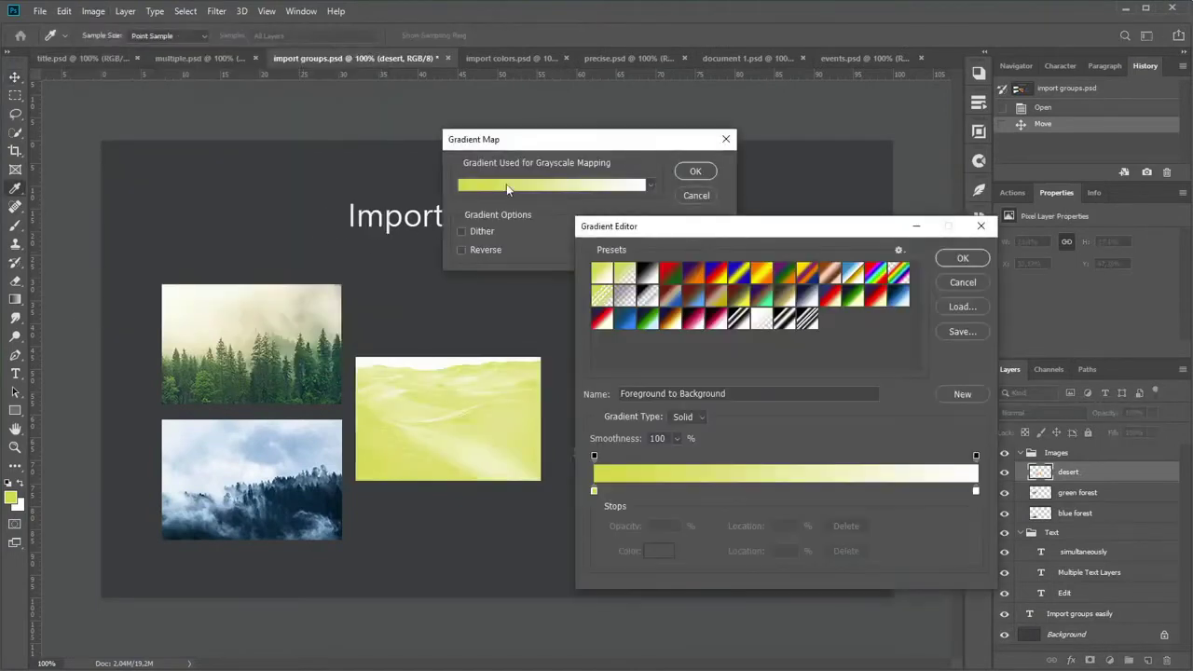
click(898, 296)
click(962, 258)
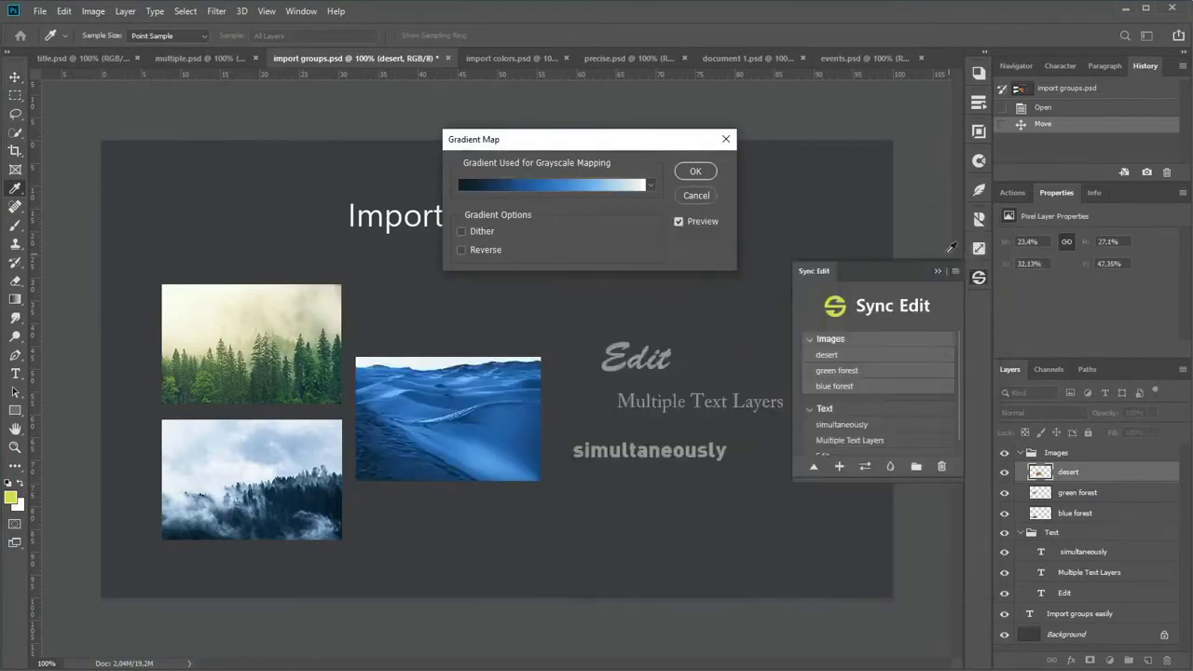
click(695, 172)
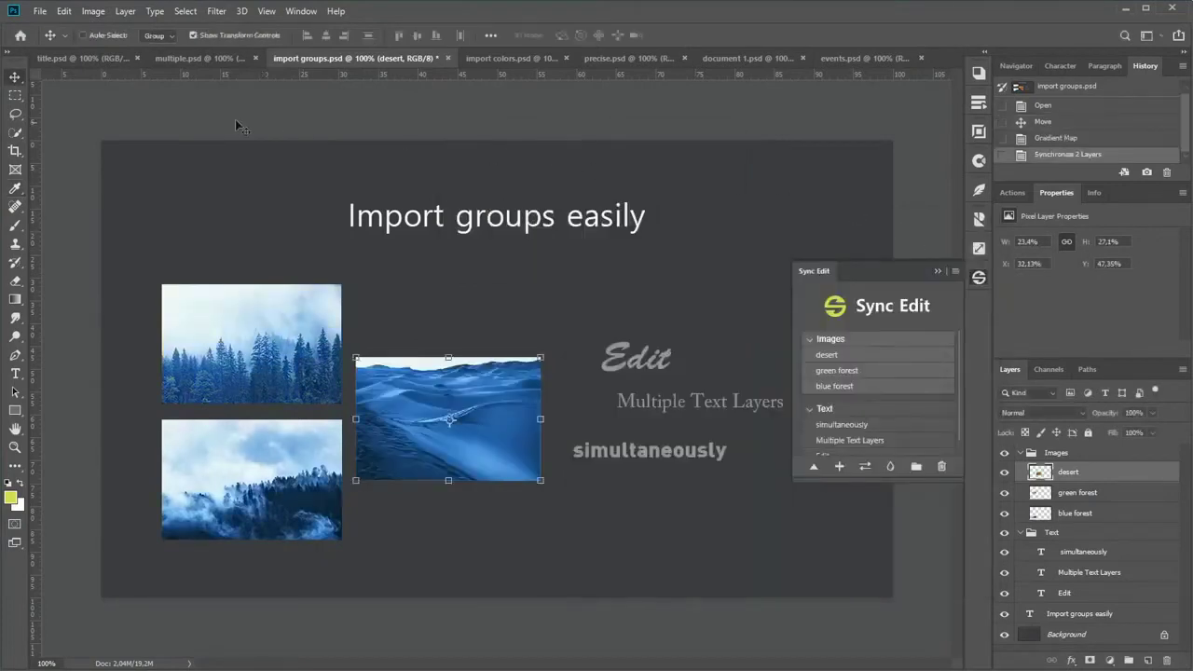
Delete a tall strip from the forest images' left edges and deselect.
click(23, 97)
drag(135, 239, 195, 554)
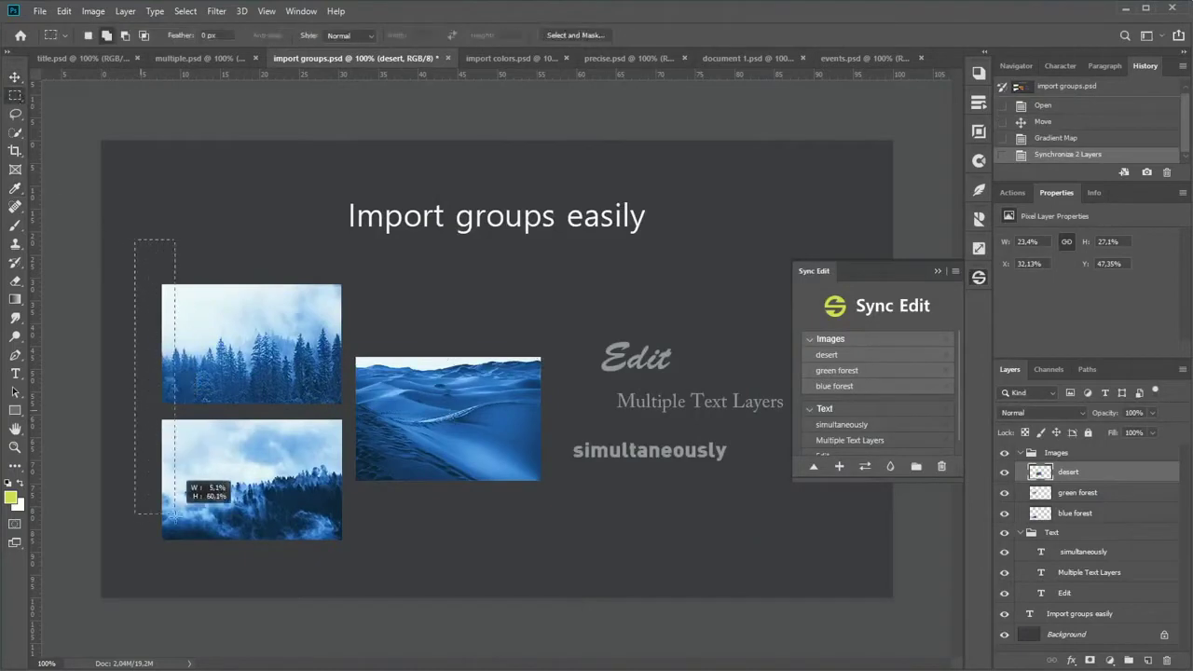
key(Delete)
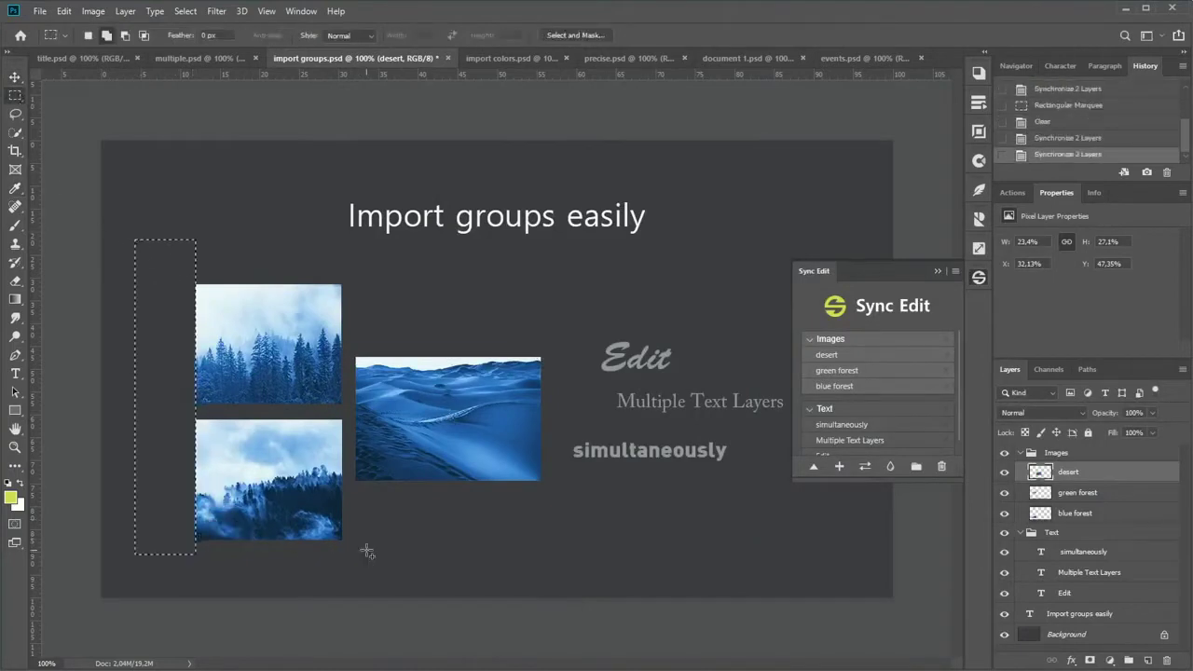
key(ctrl+d)
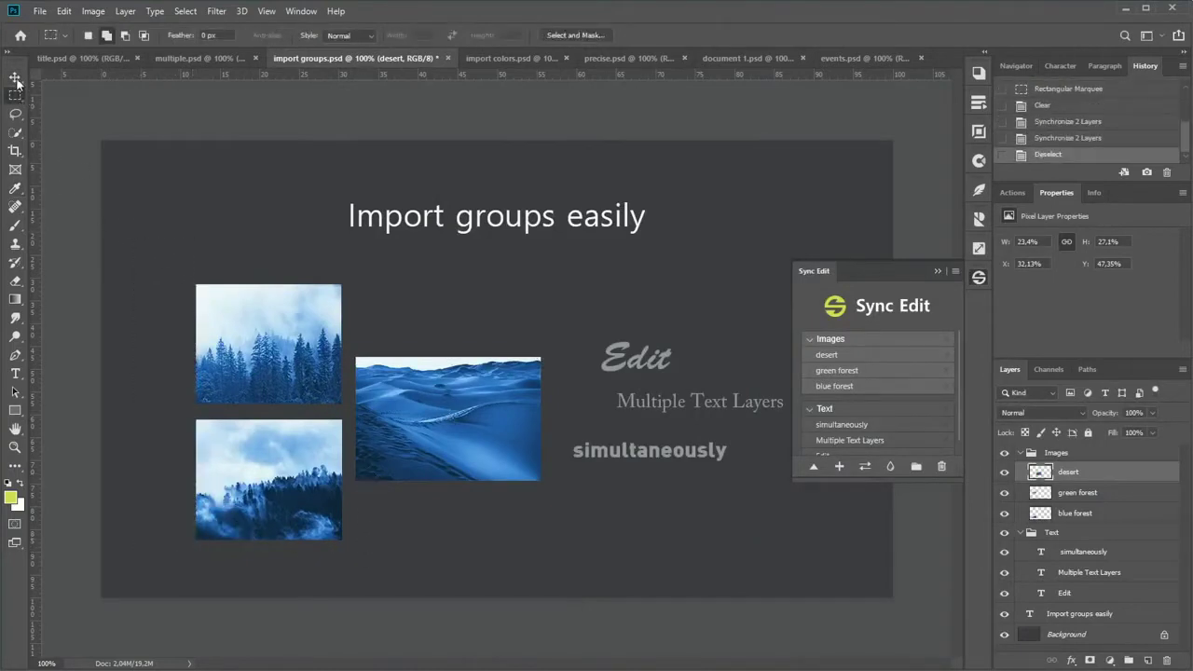
click(15, 78)
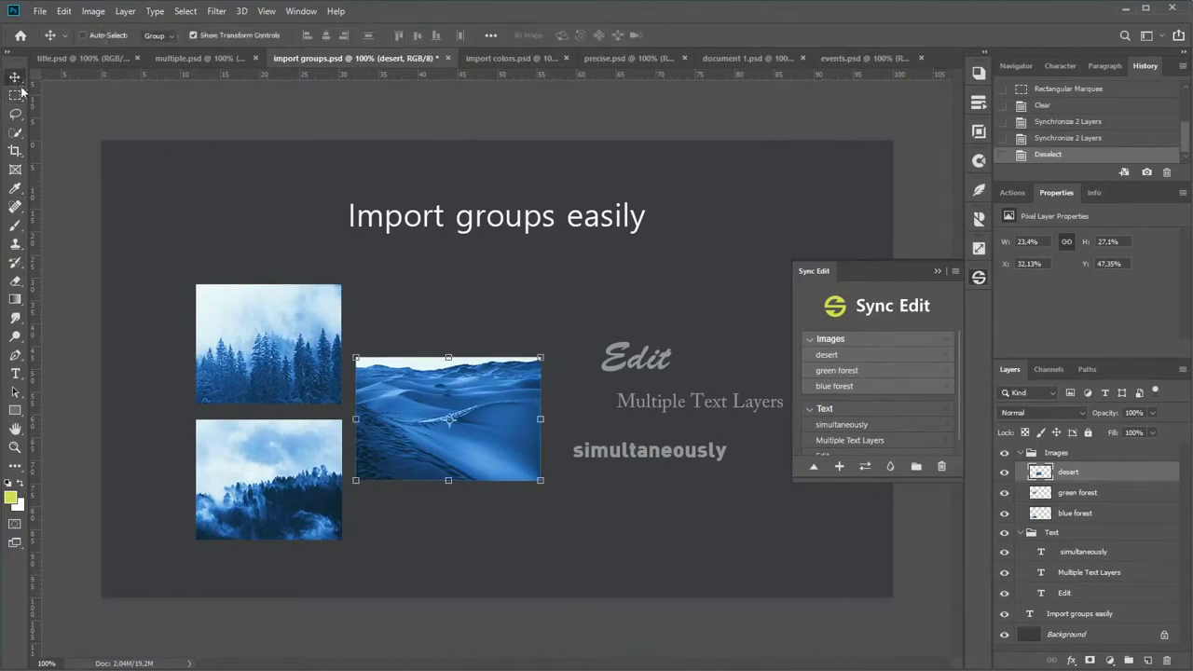
Restyle the synced text layers to 36 pt blue Bariol.
click(1067, 555)
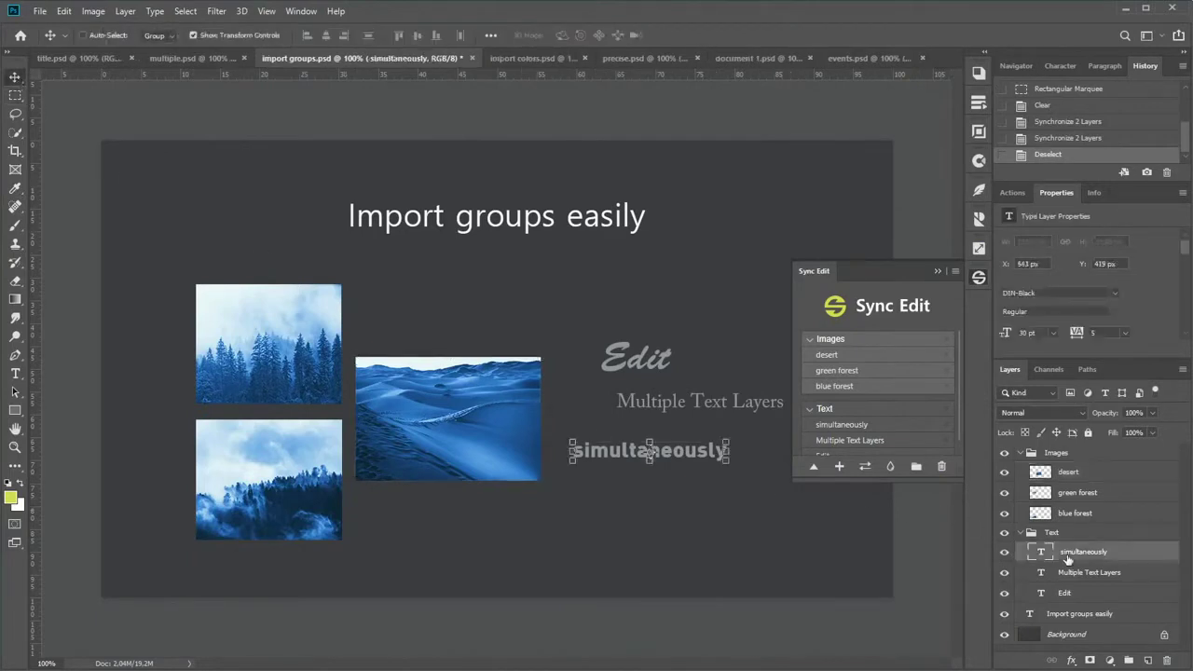
click(15, 373)
click(393, 38)
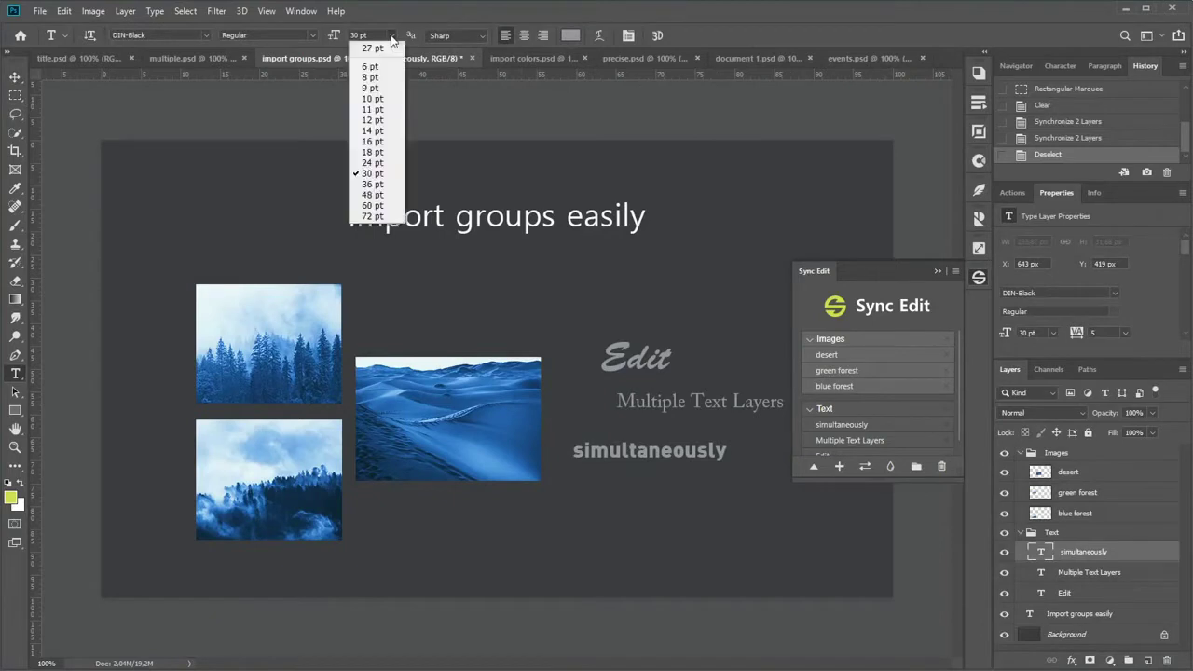
click(371, 179)
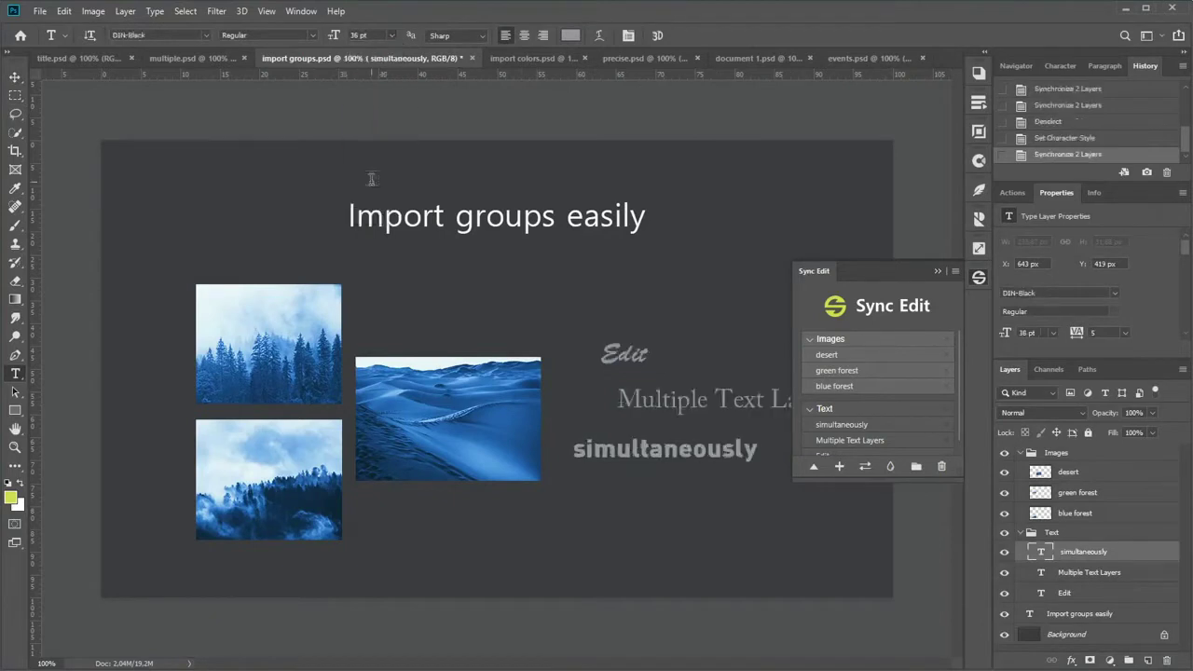
click(571, 36)
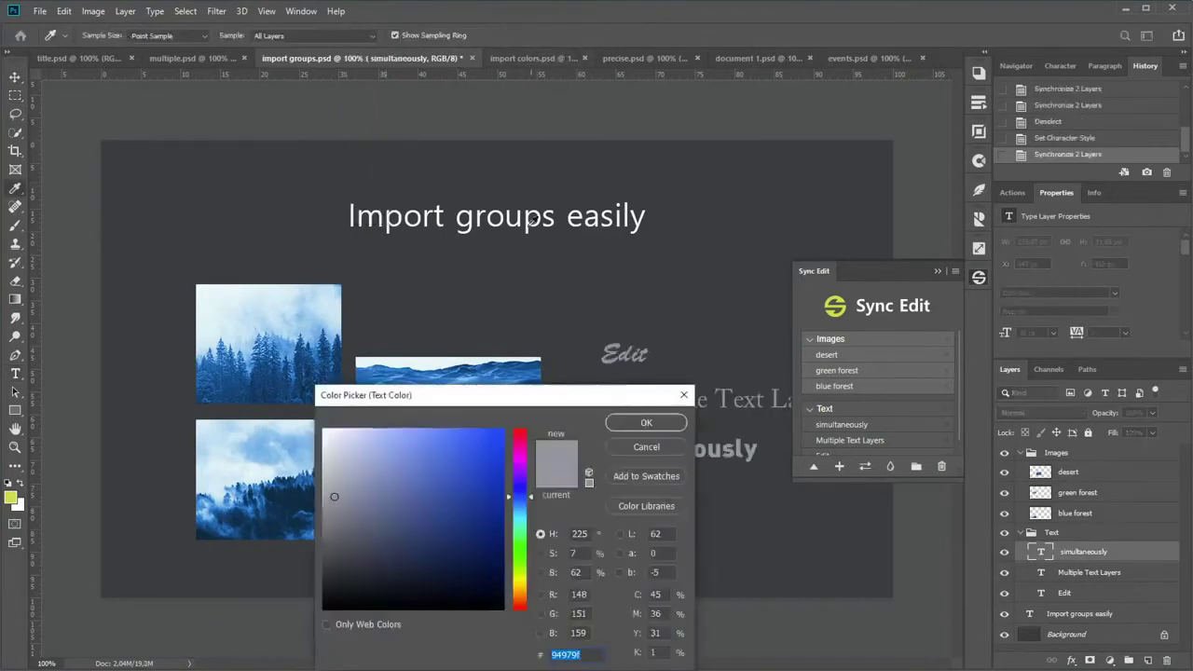
click(439, 437)
click(622, 423)
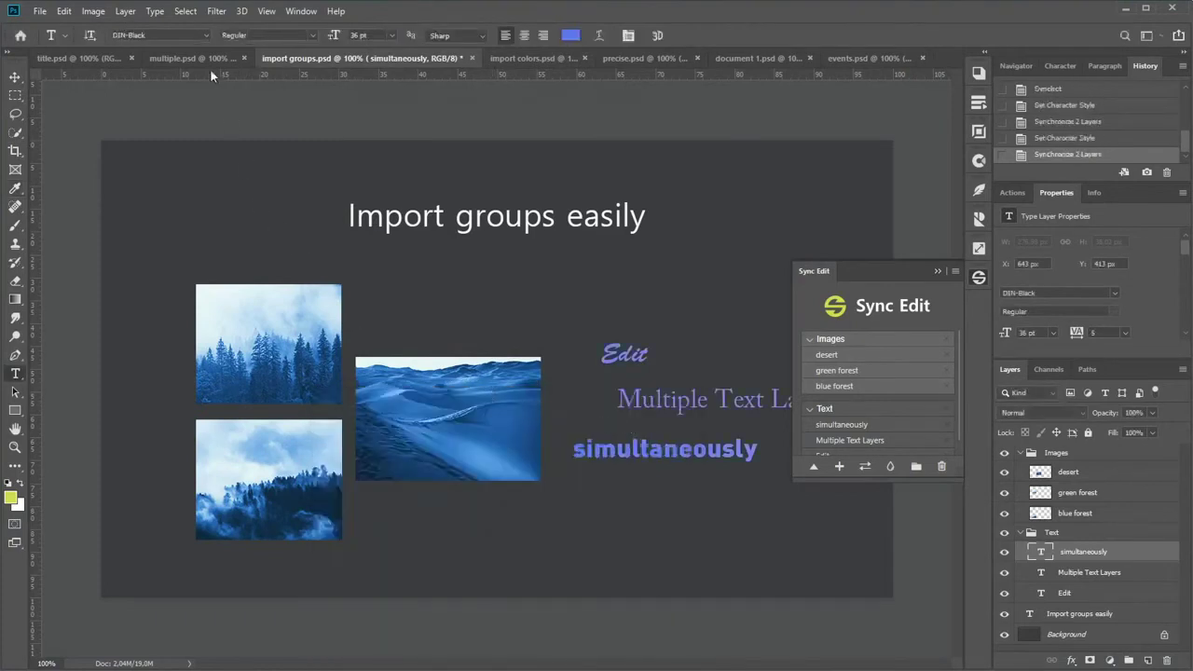
click(206, 35)
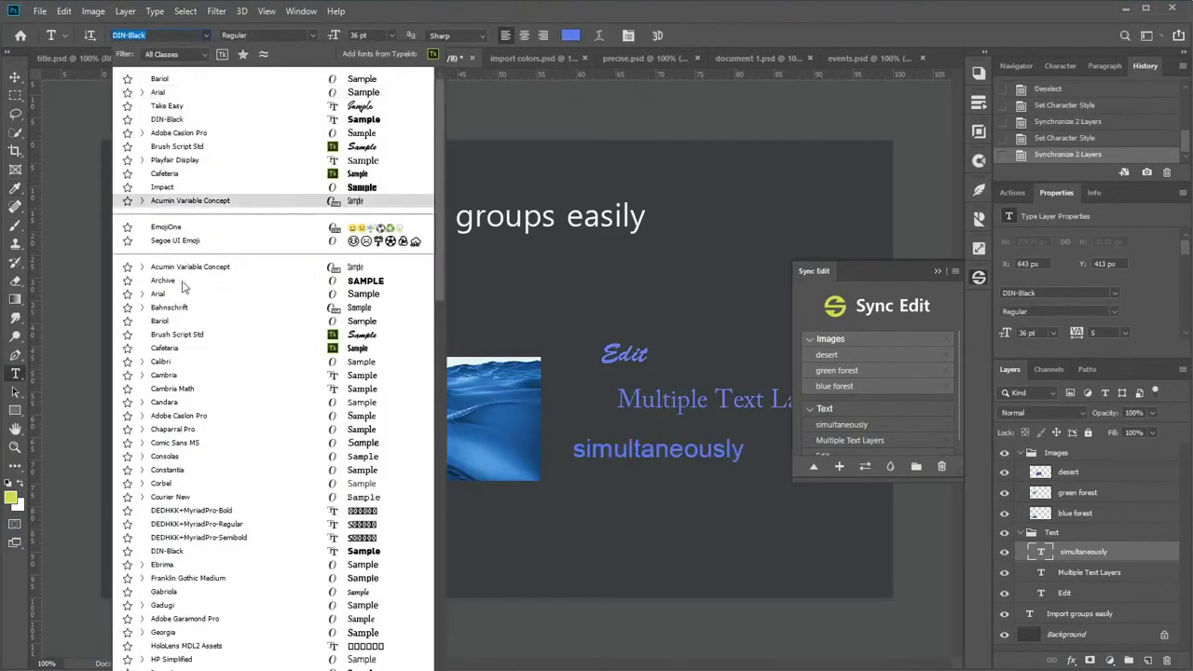
click(172, 320)
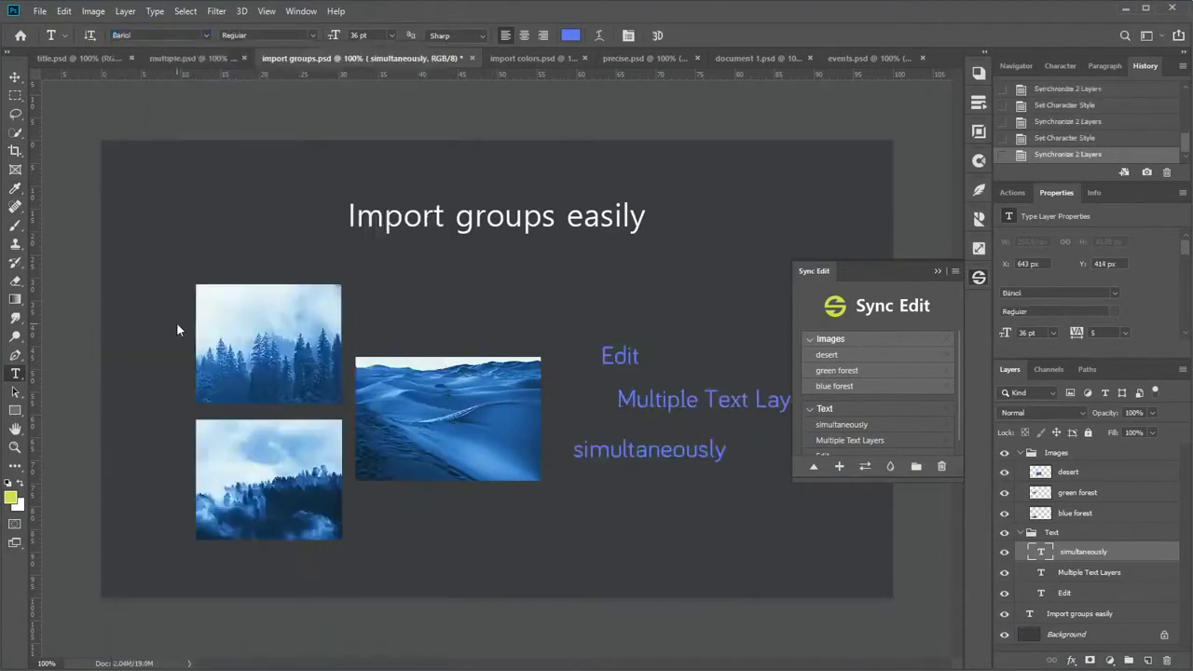
Align the three text lines to a selection's left edge, deselect, and switch to import colors.psd.
click(15, 95)
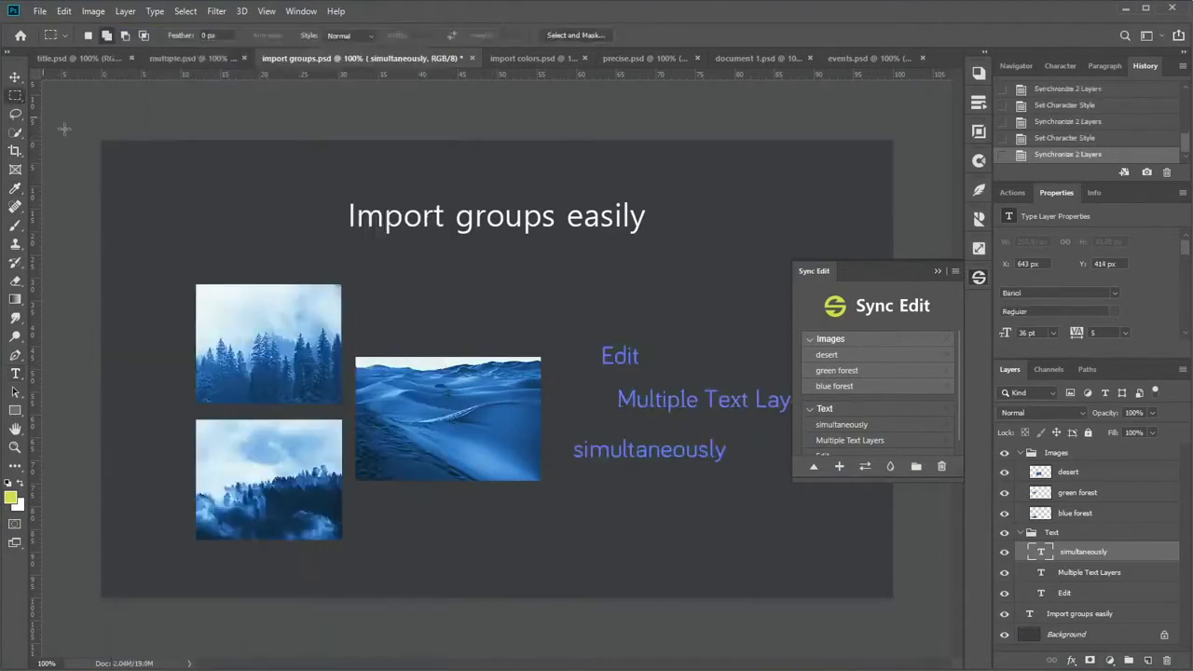
drag(567, 300, 727, 474)
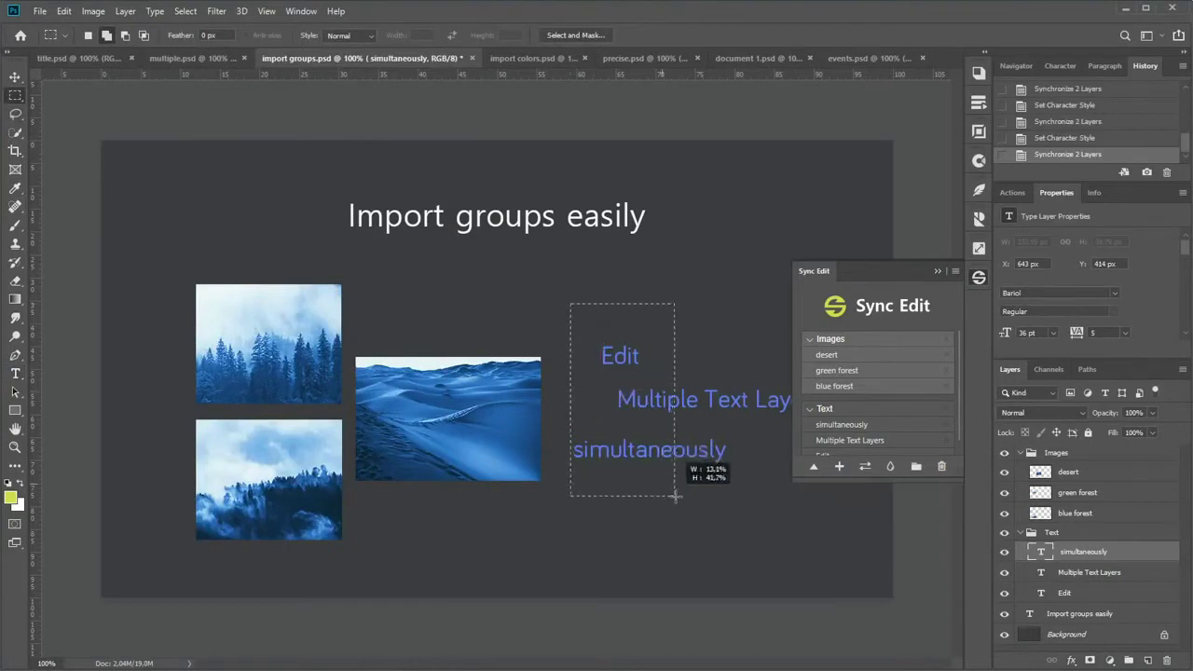
click(15, 76)
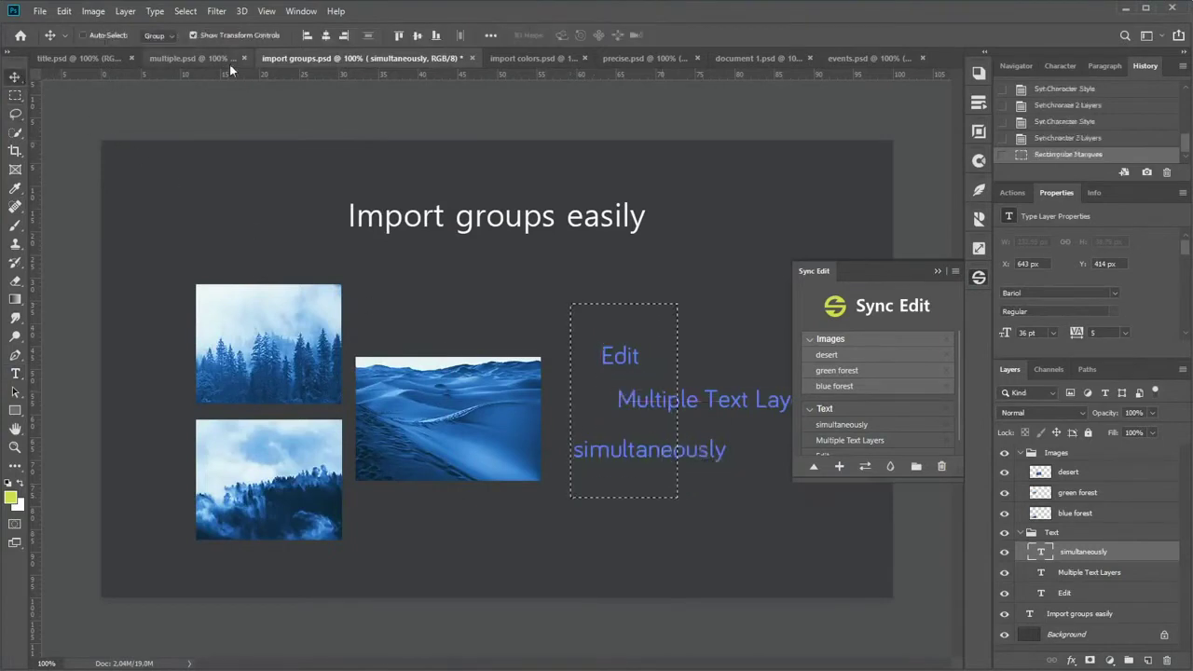
click(307, 35)
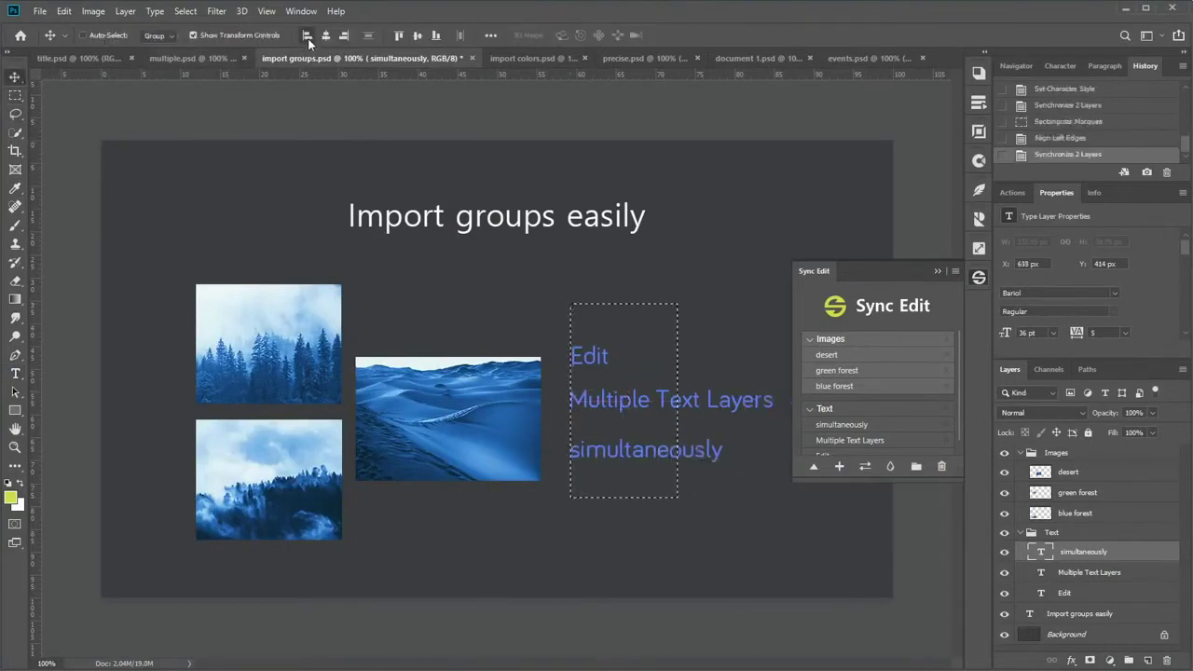
key(ctrl+d)
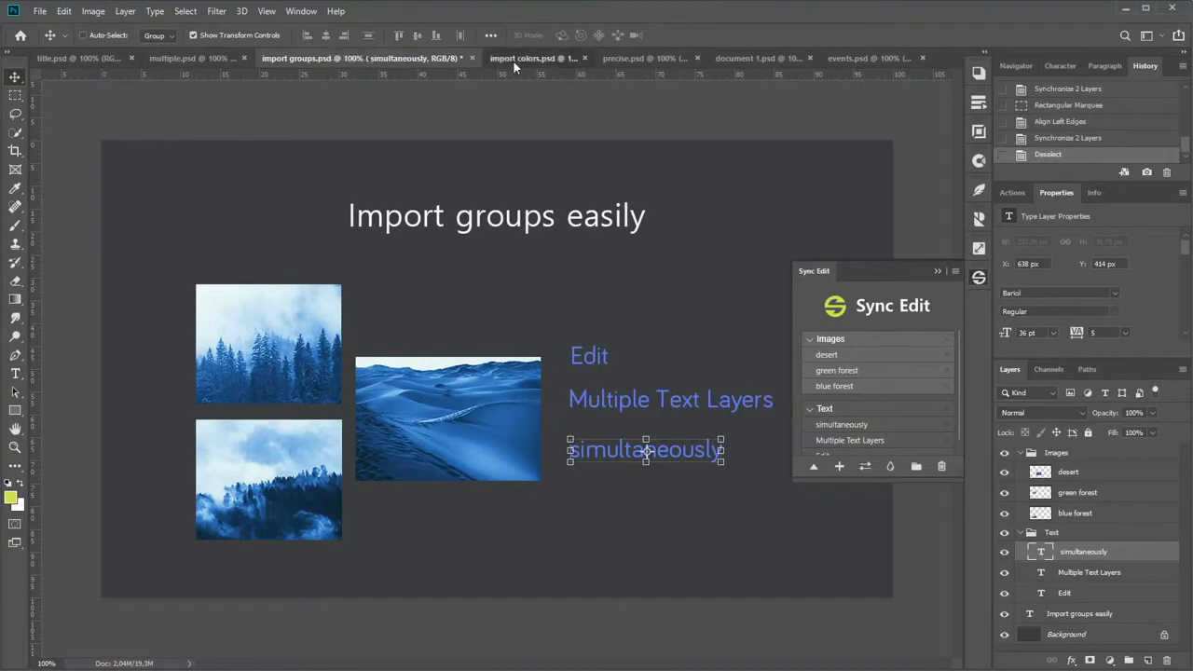
click(513, 59)
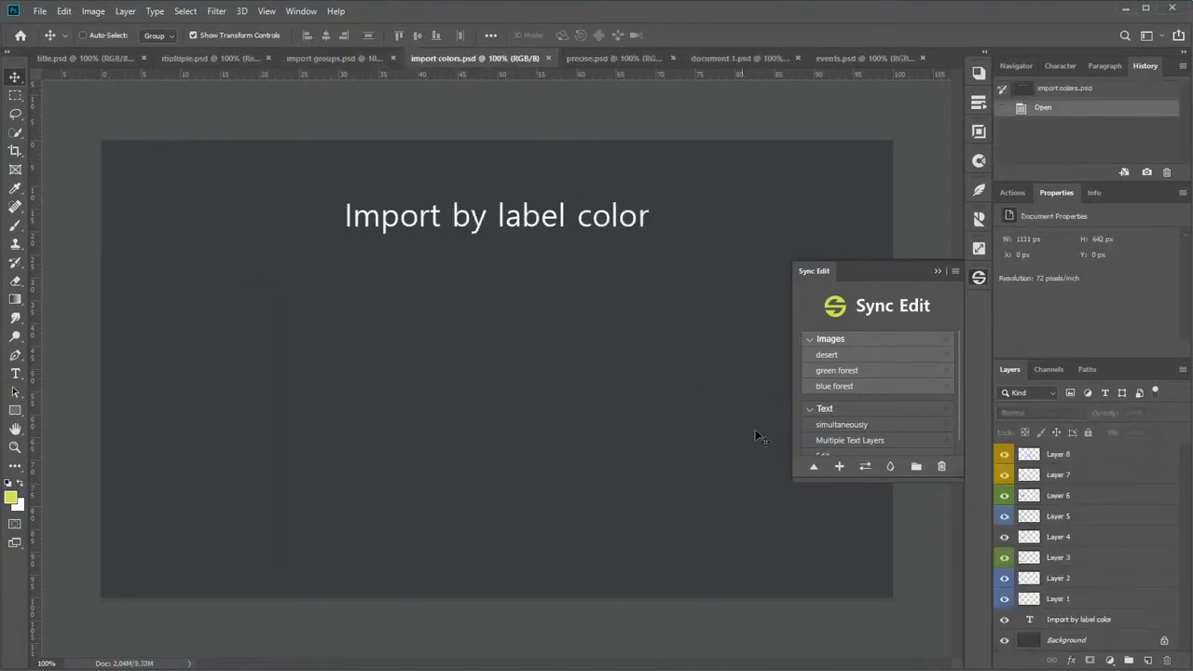
Create Yellow, Green and Blue Layers sync groups from label colours and collapse them.
click(890, 466)
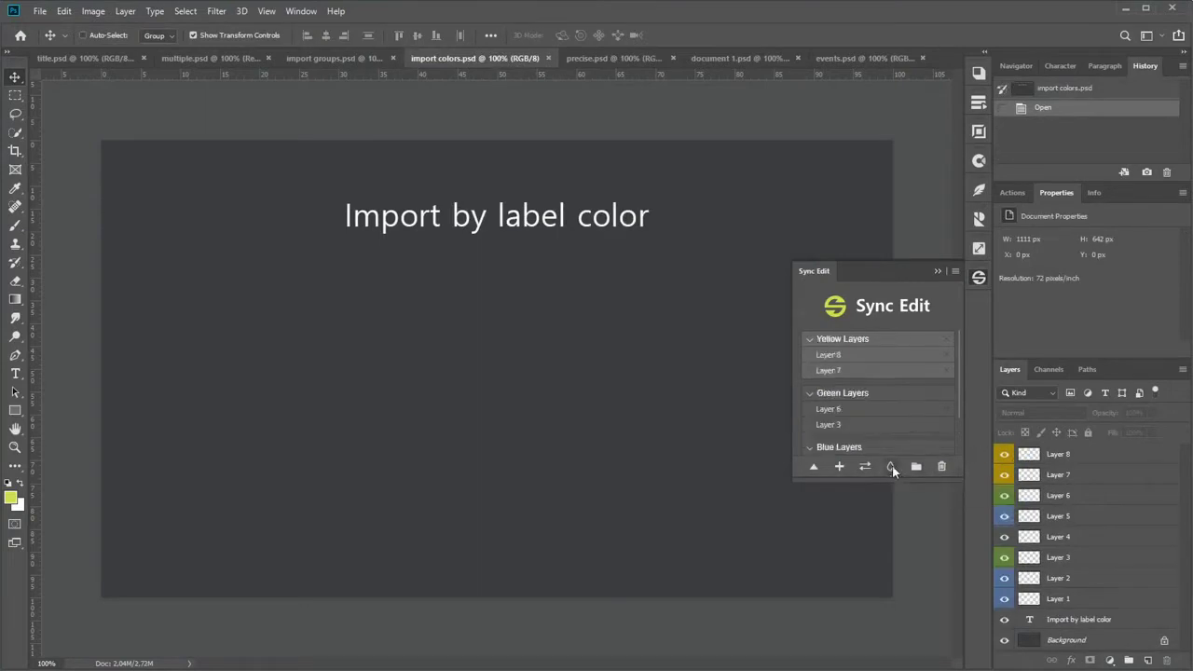
click(809, 339)
click(809, 361)
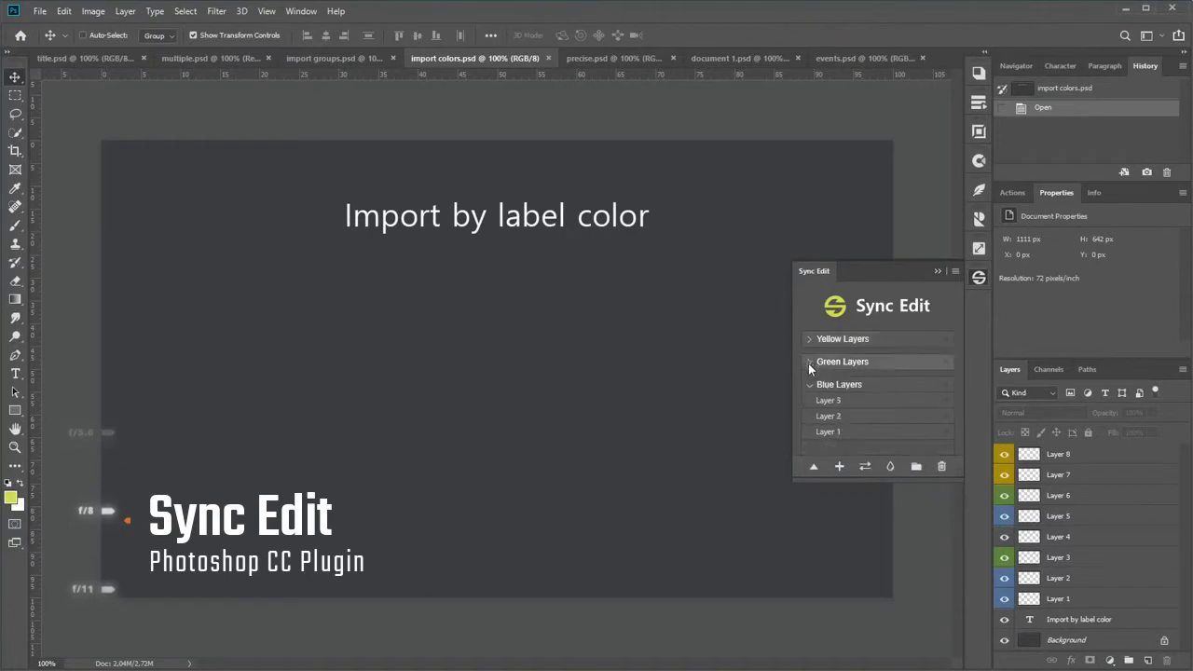
click(809, 385)
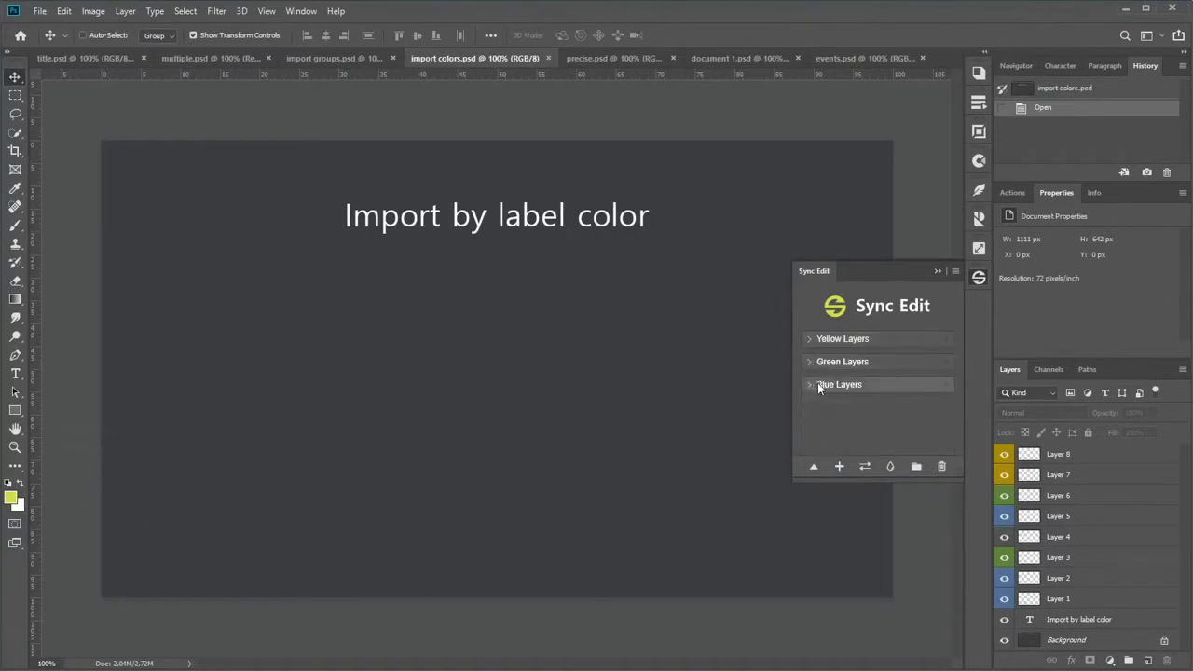
Add a new sync group named 'Change name' and switch to precise.psd.
click(915, 468)
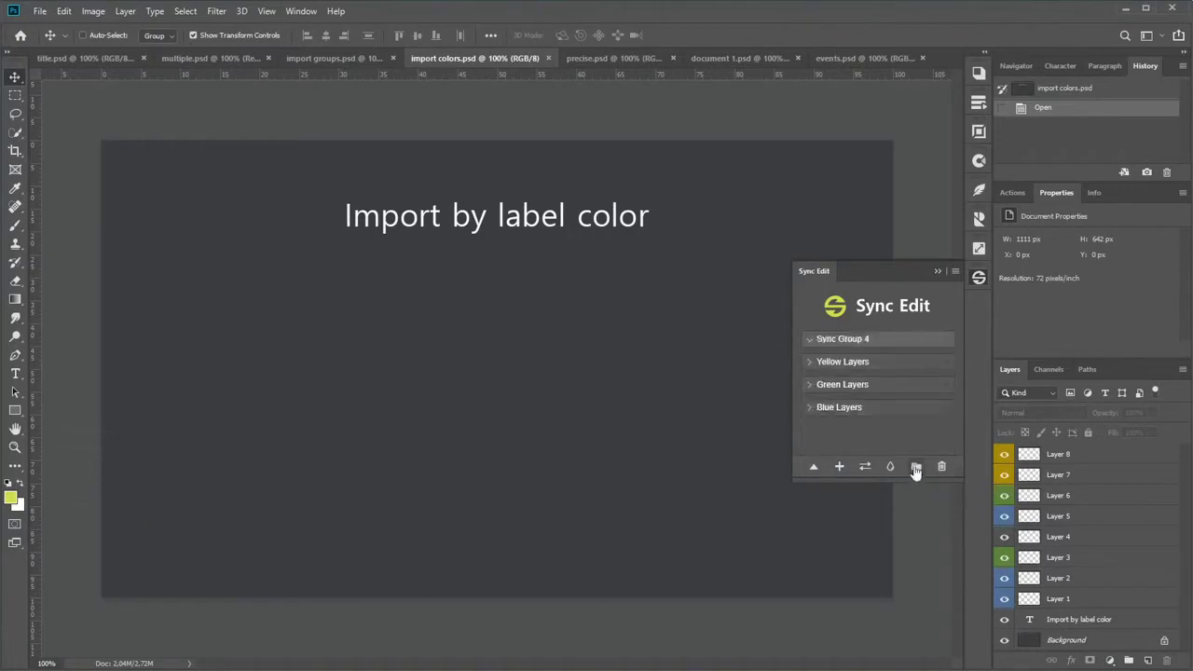
double_click(849, 341)
key(BackSpace)
text(Cha)
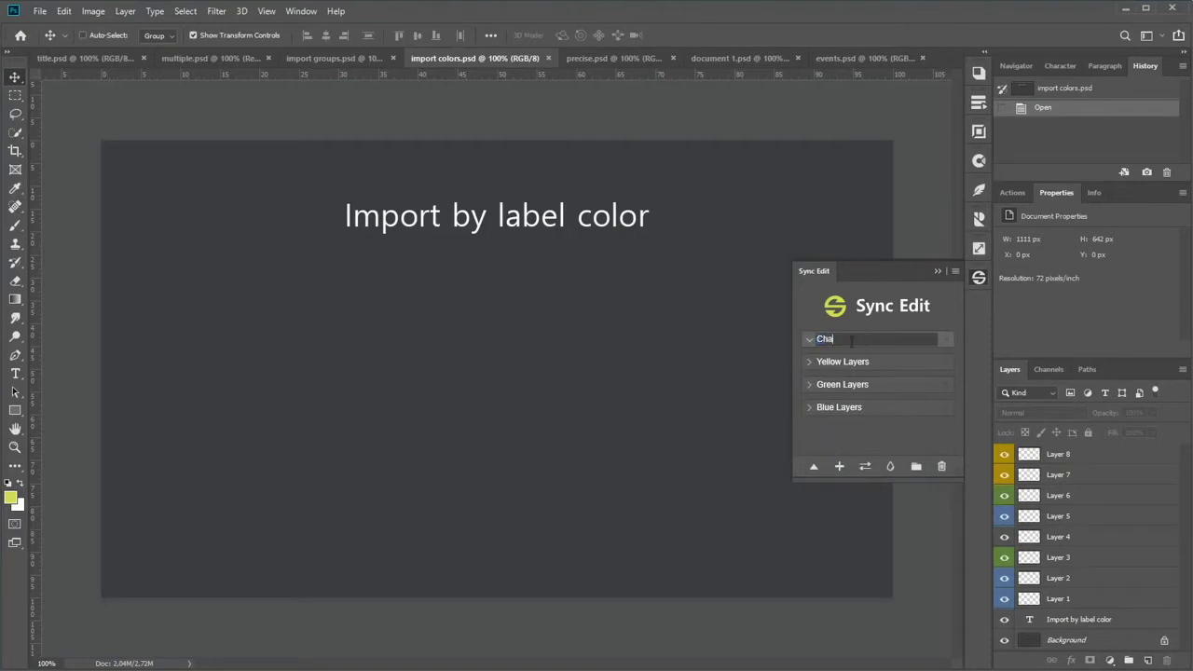
text(nge name)
key(Return)
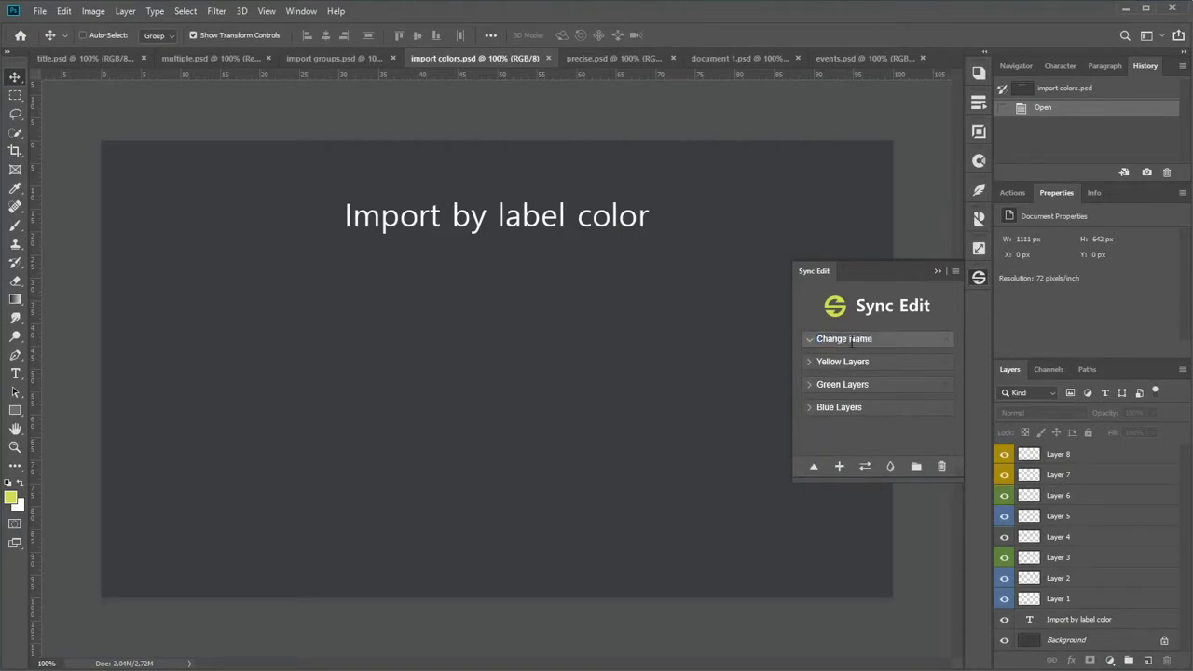
click(589, 59)
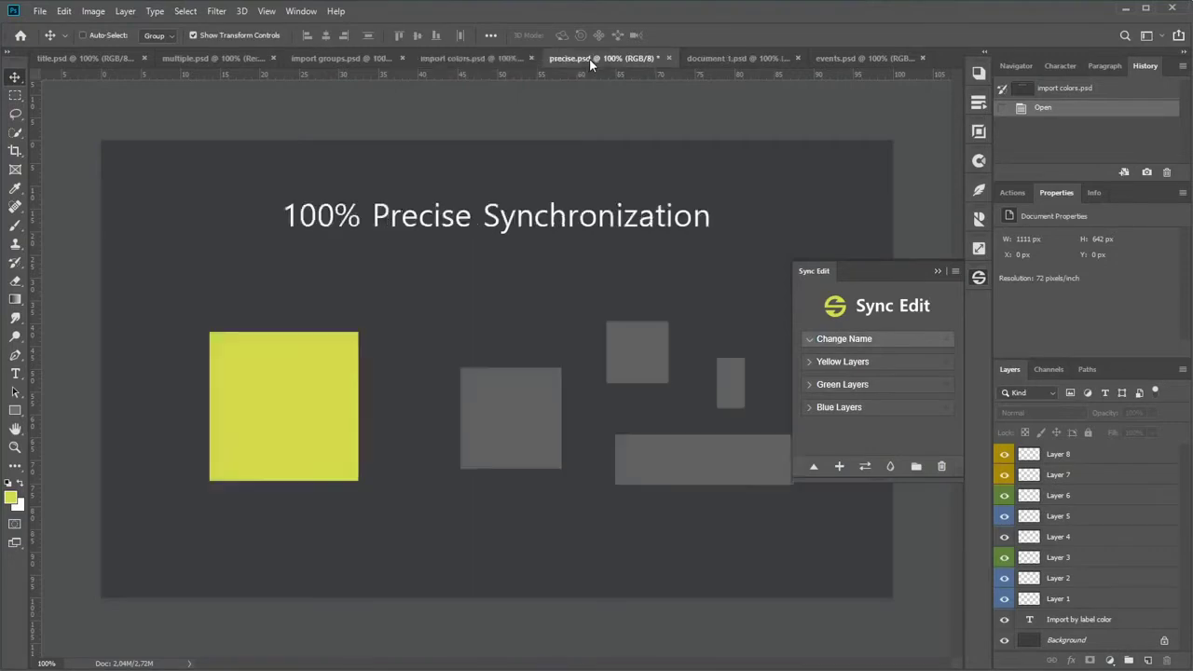
Add the five rectangles to the Change Name group and rotate the yellow square about 9°.
ctrl+click(285, 382)
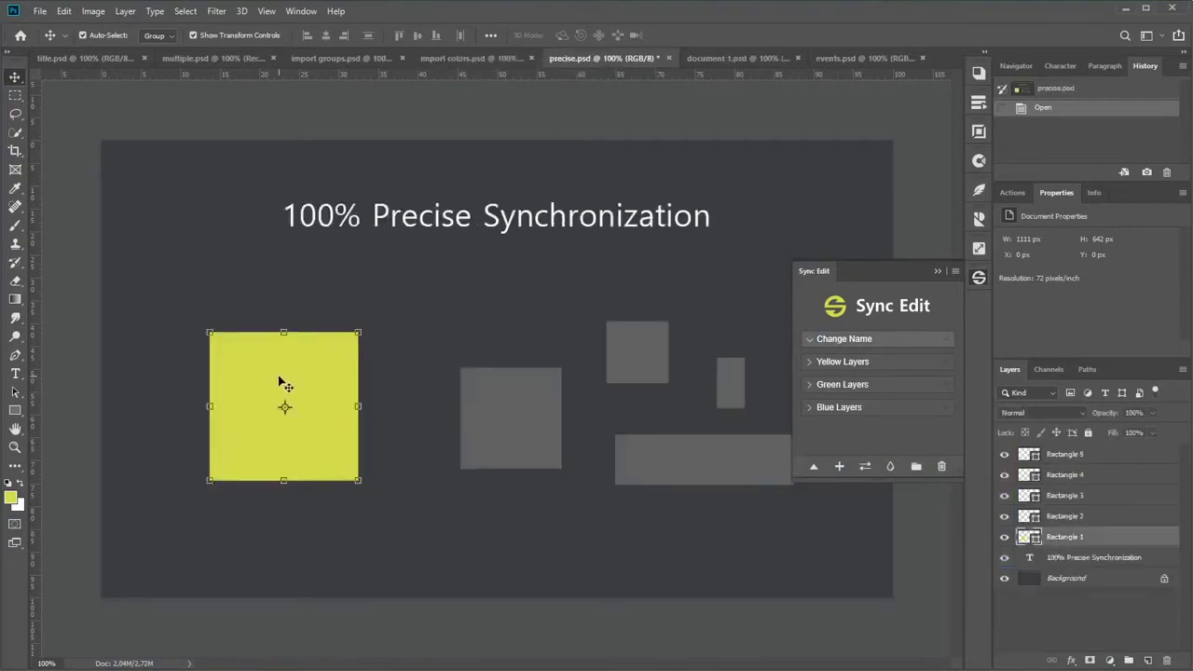
shift+click(1088, 455)
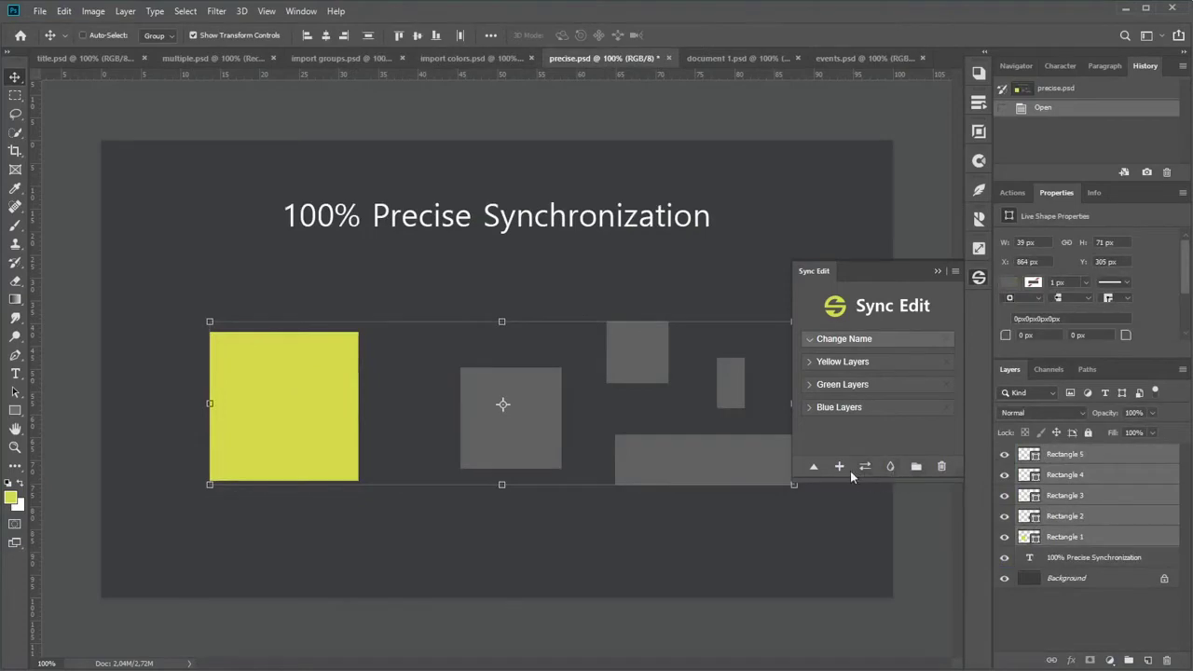
click(839, 469)
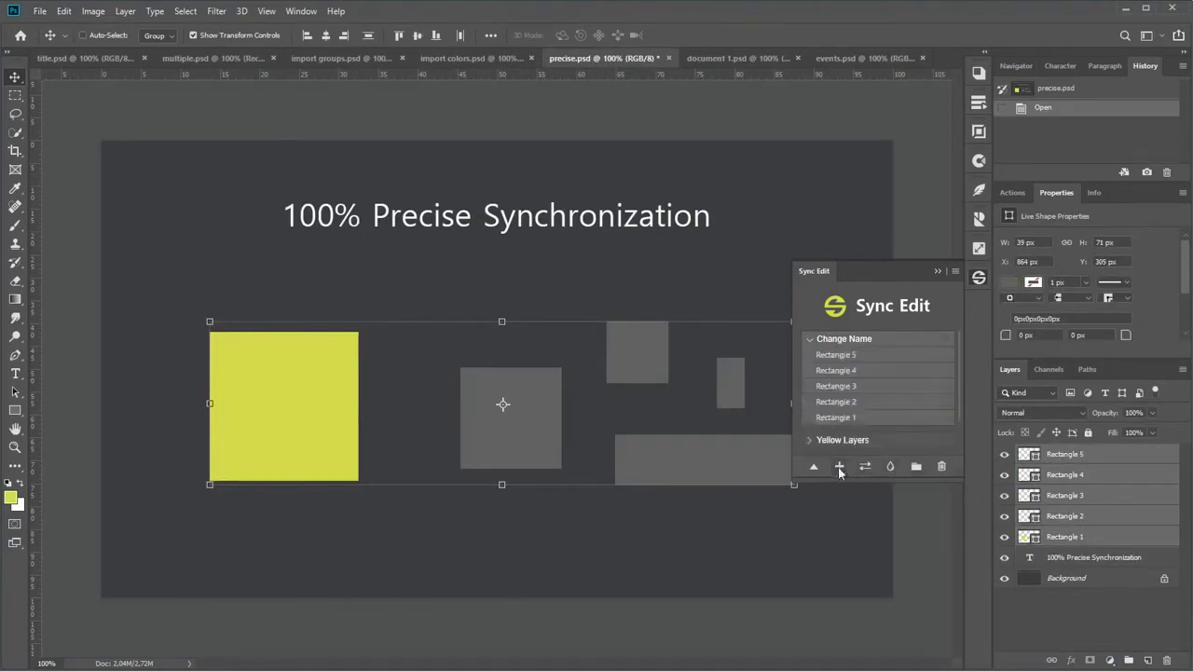
click(1068, 537)
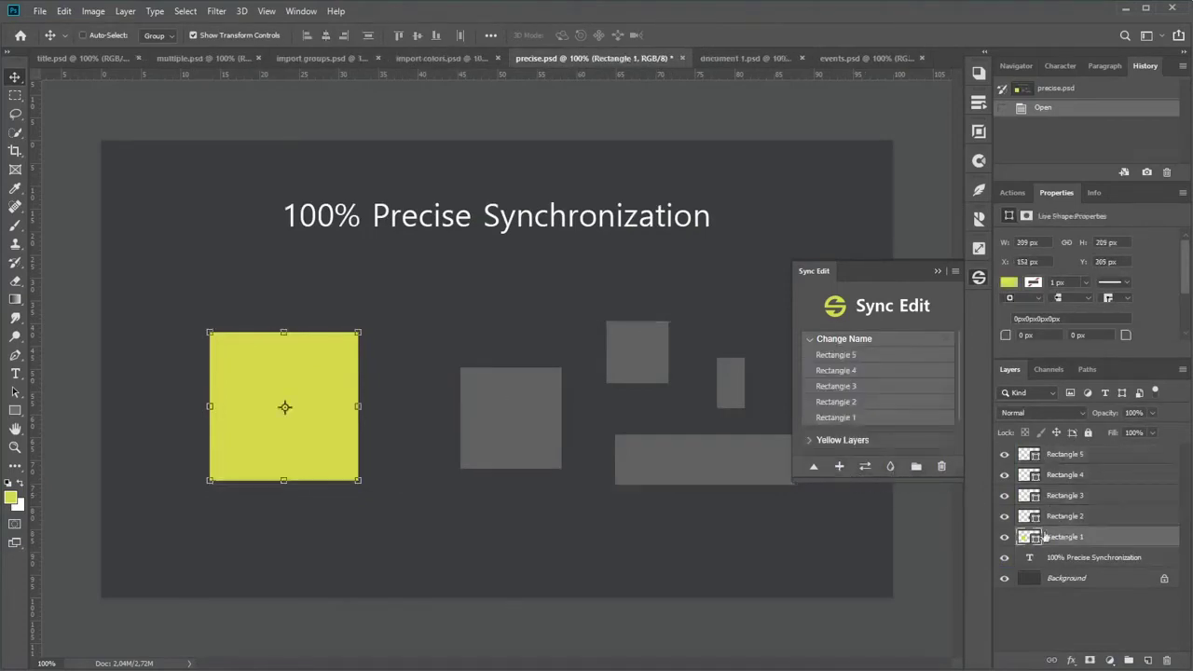
drag(368, 357, 377, 389)
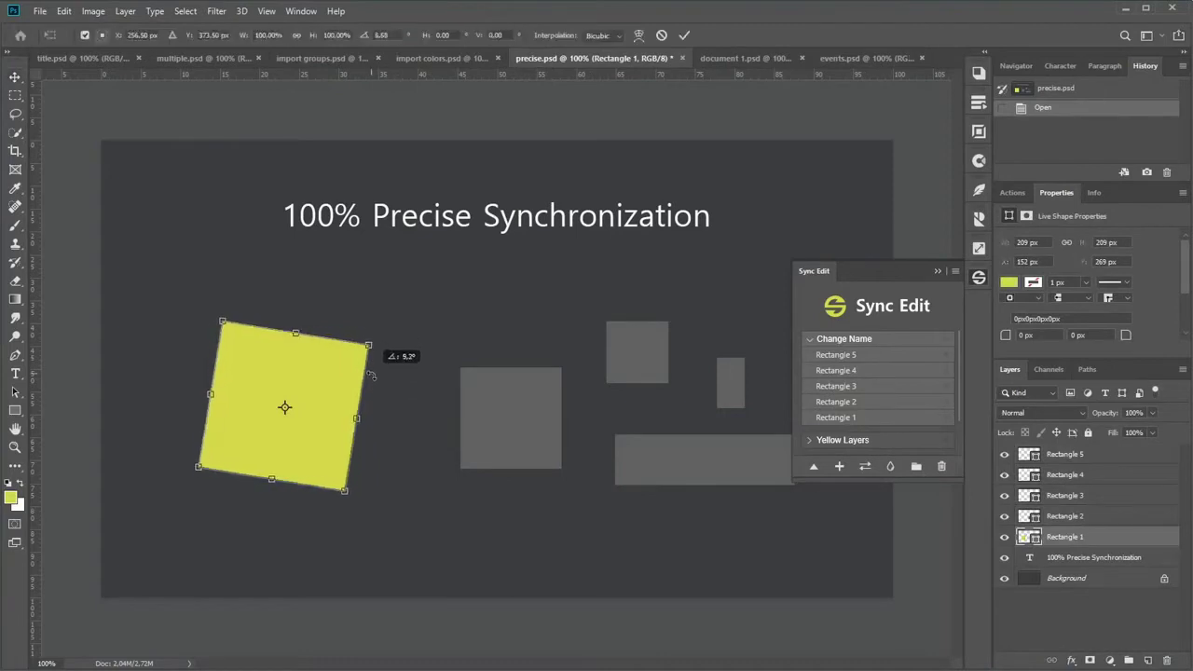
key(Return)
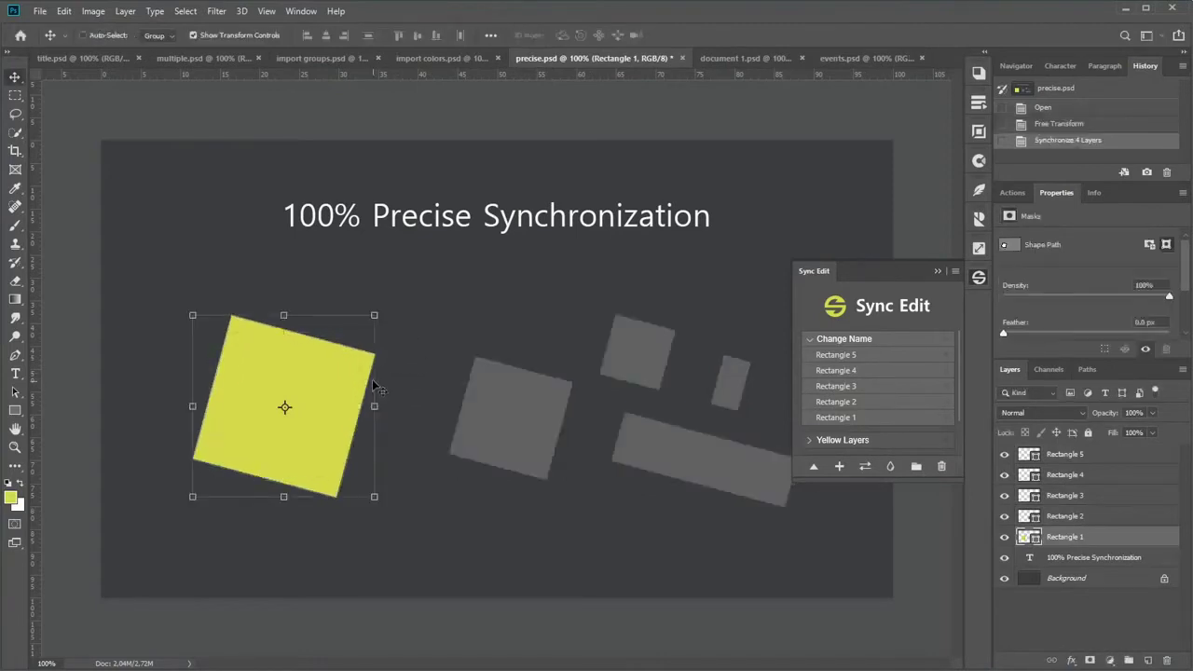
Warp both sides of the yellow square inward, then switch to document 1.psd.
right_click(376, 381)
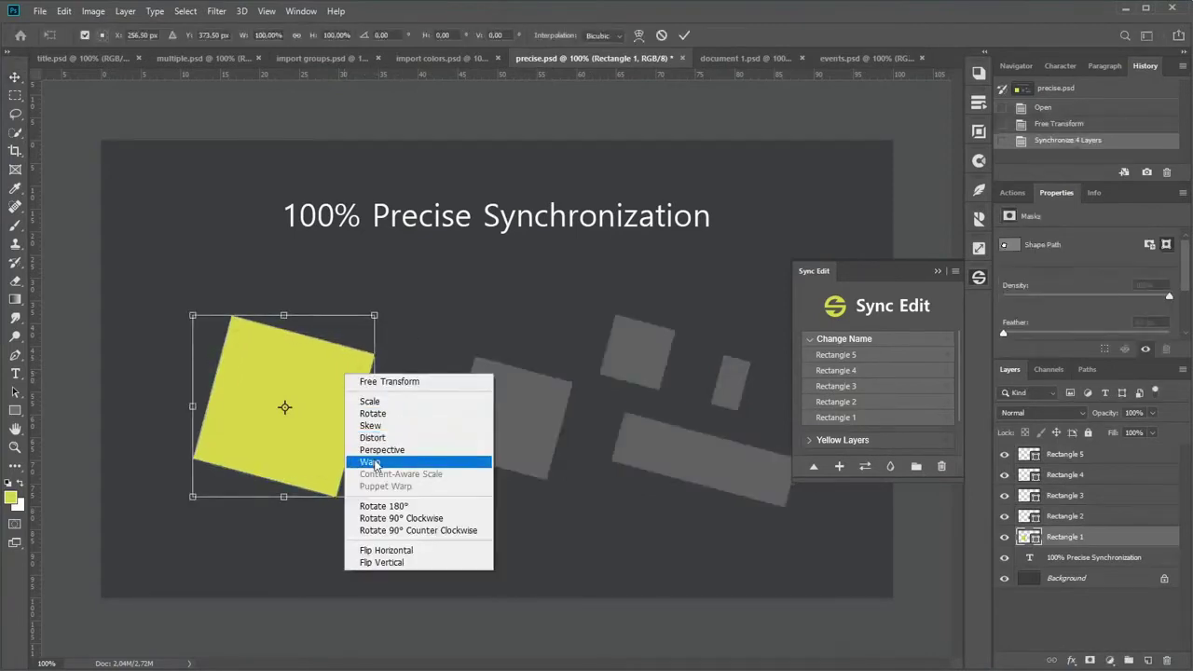
click(370, 463)
drag(377, 437, 276, 418)
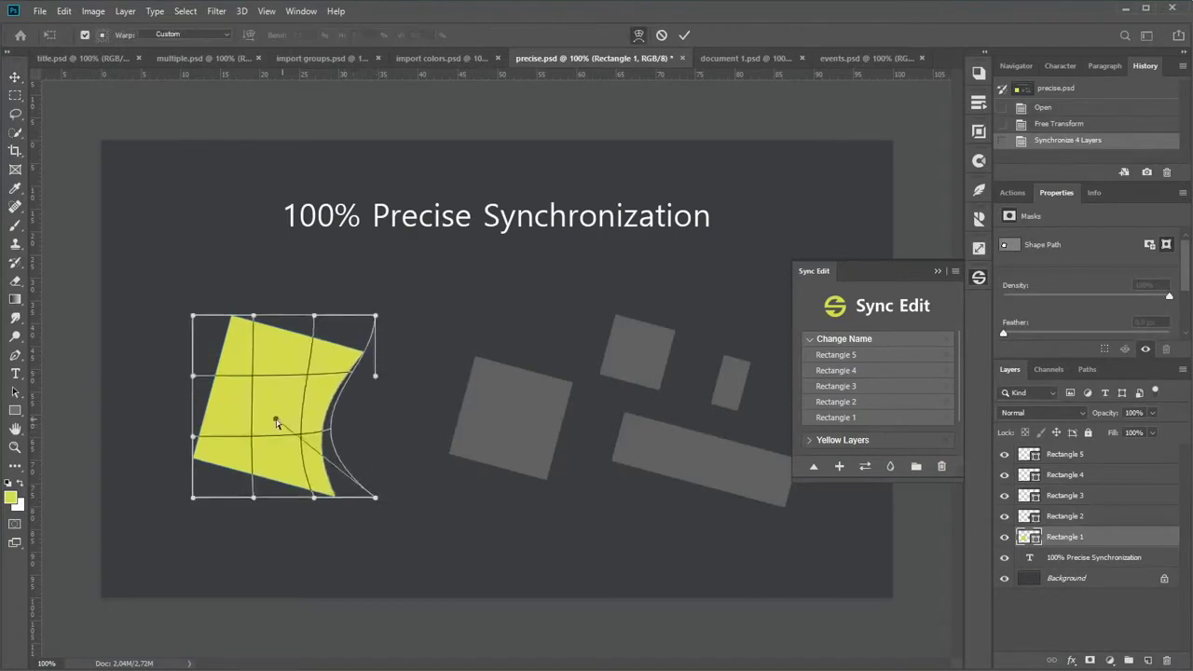
drag(198, 381, 268, 396)
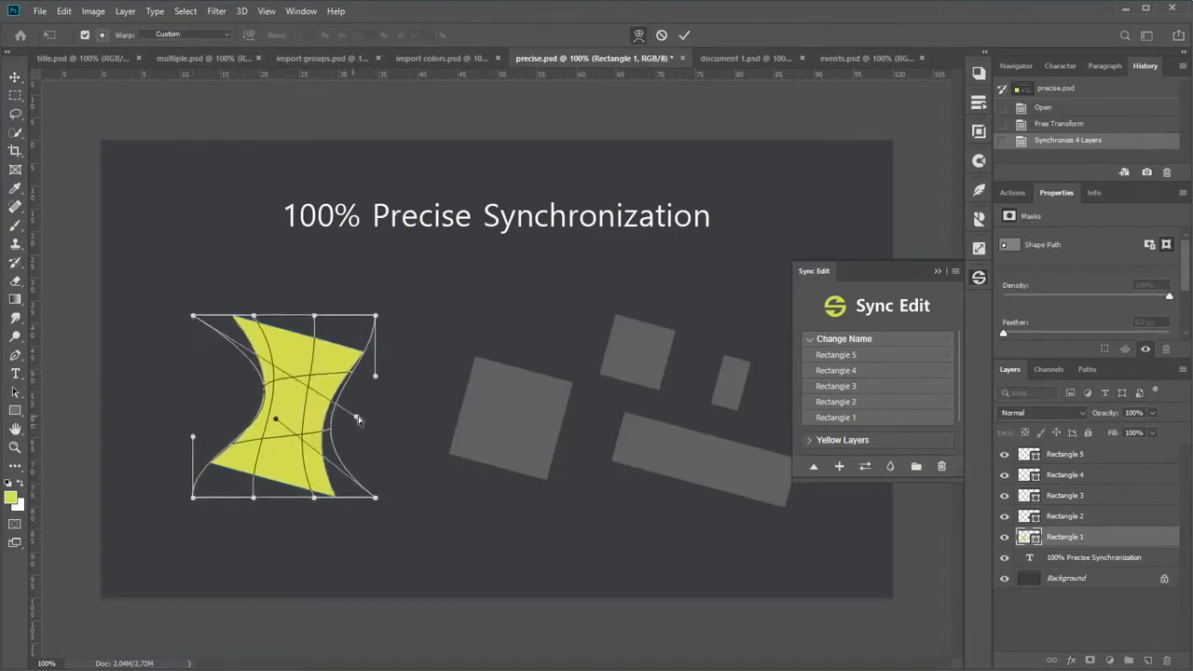
key(Return)
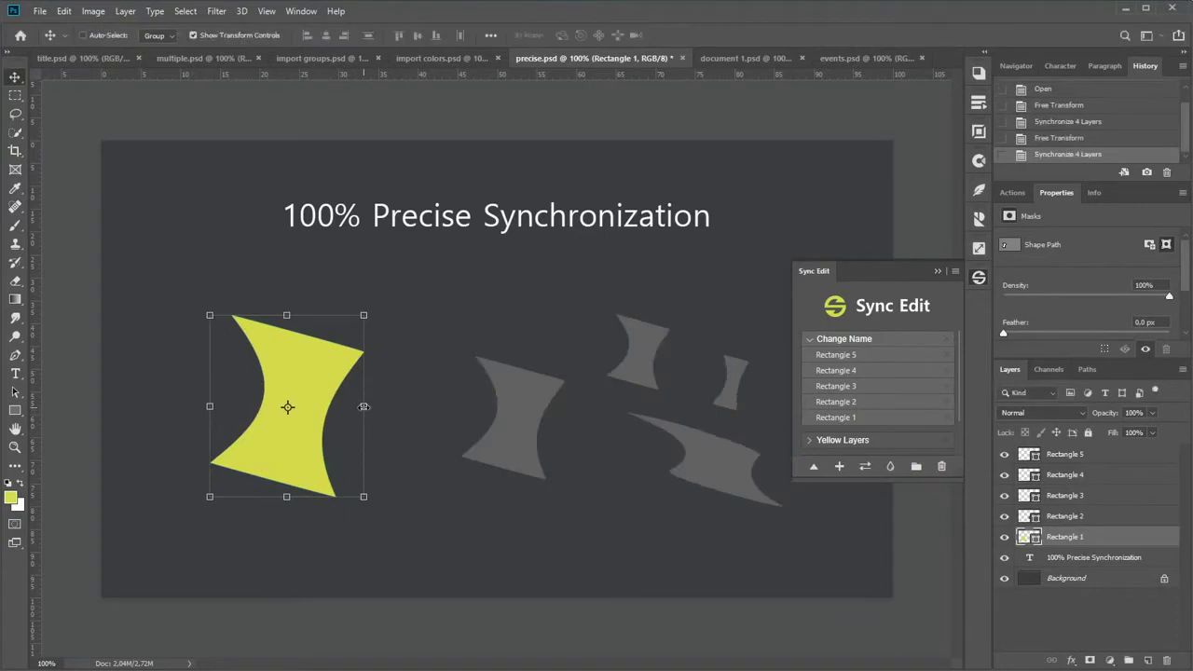
click(722, 59)
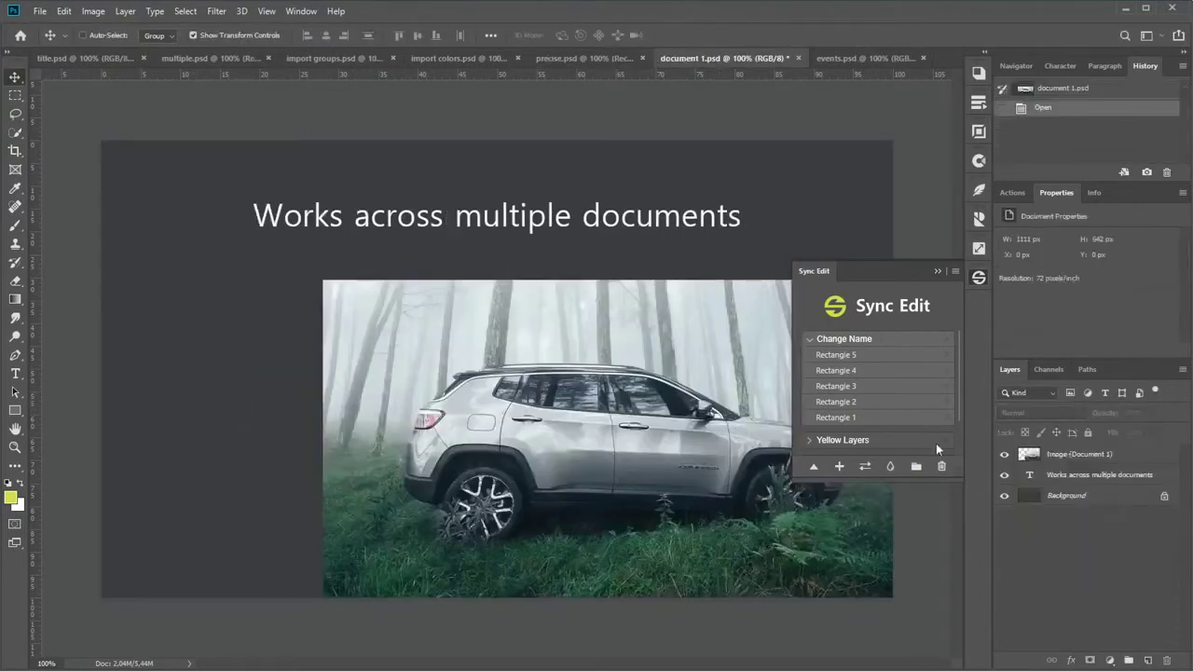
Delete the extra sync groups and replace Blue Layers' Layers 1, 2, 5 with both documents' car images.
click(941, 466)
click(940, 466)
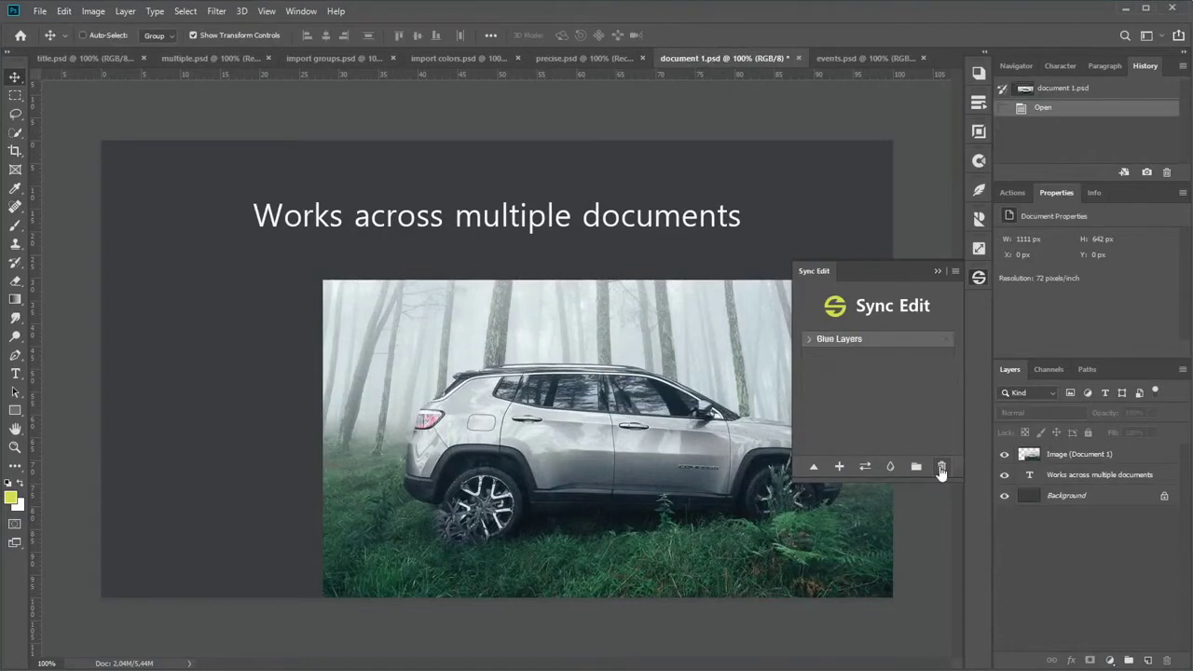
click(1064, 461)
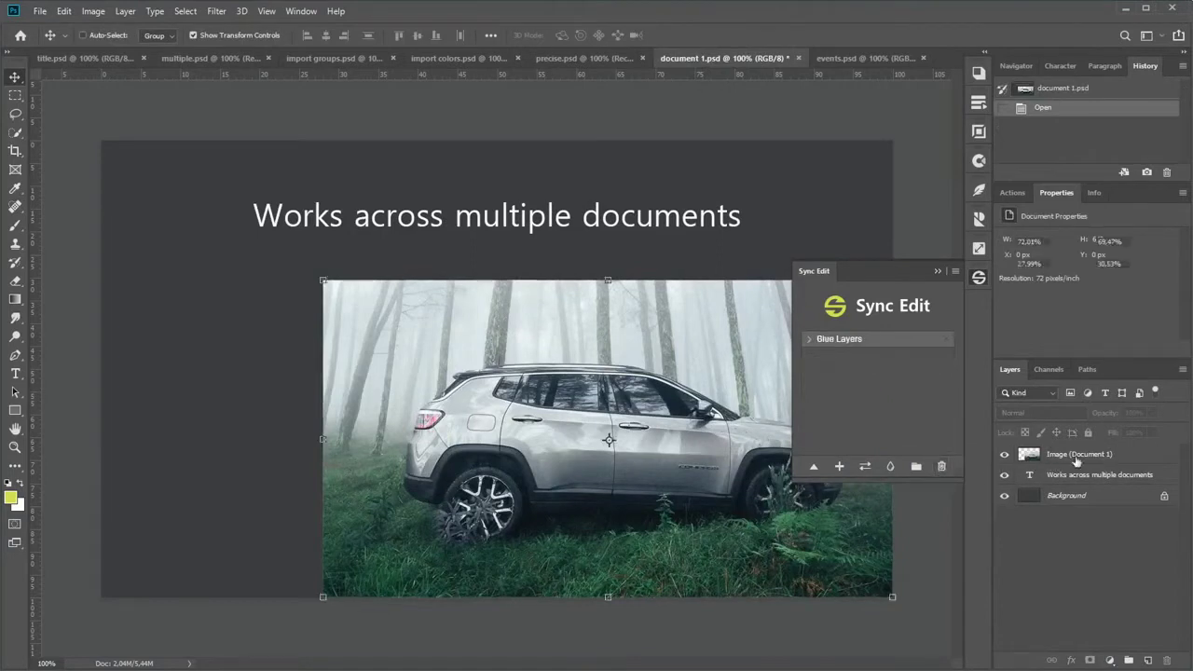
click(837, 468)
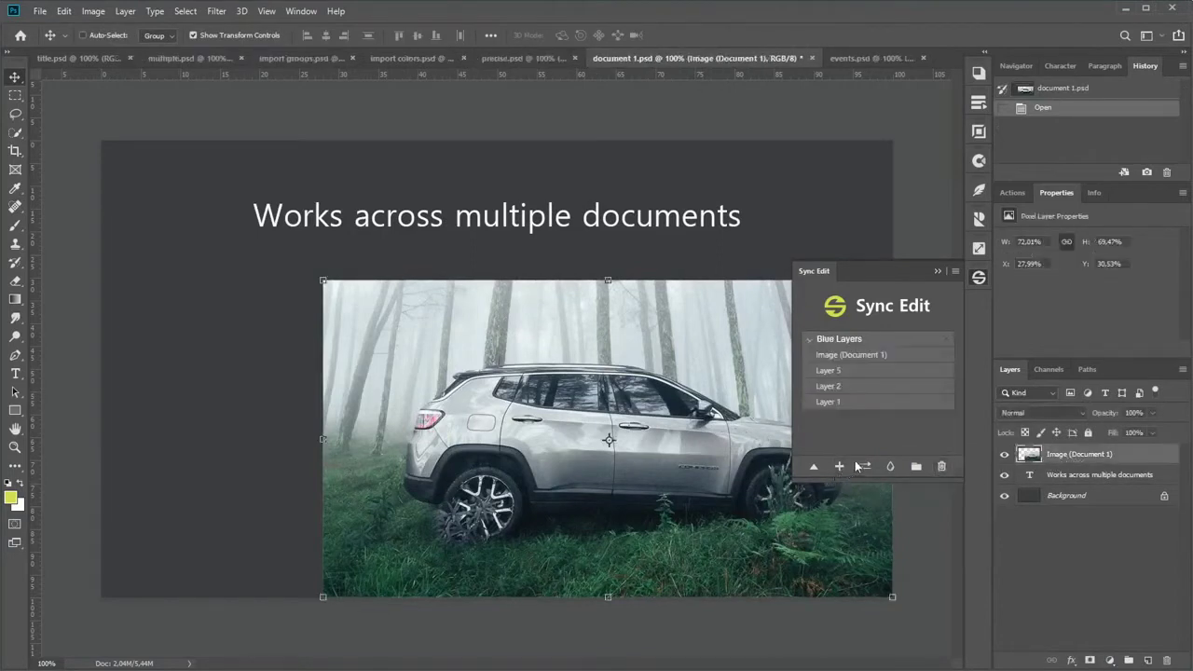
click(939, 401)
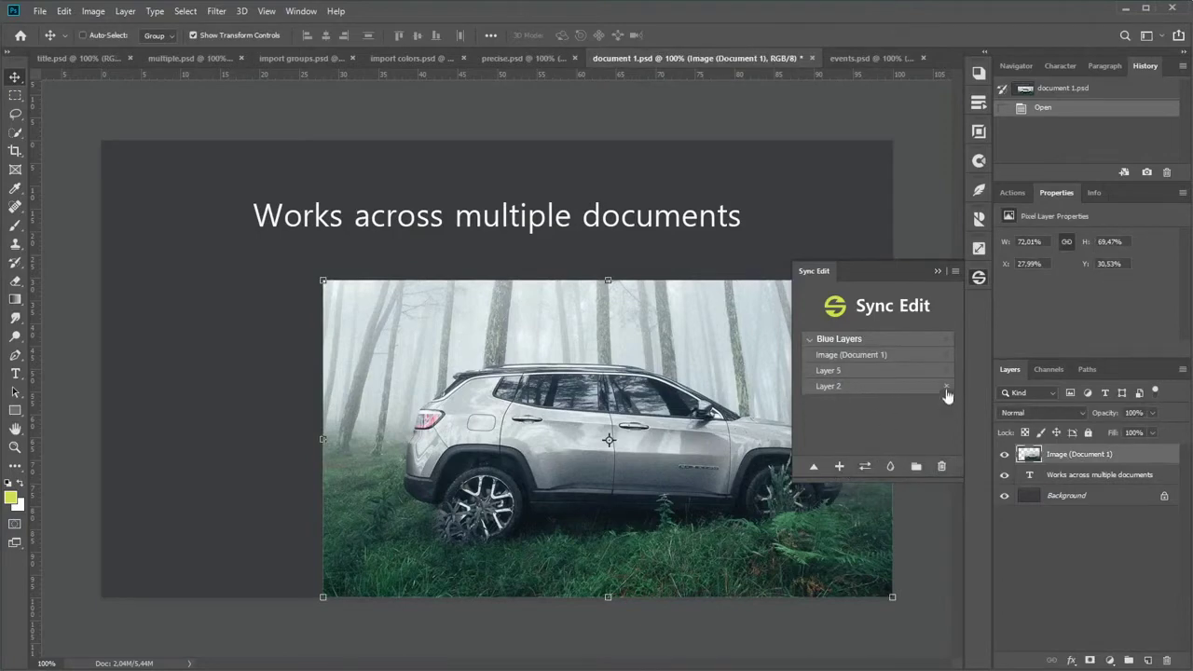
click(945, 387)
click(946, 372)
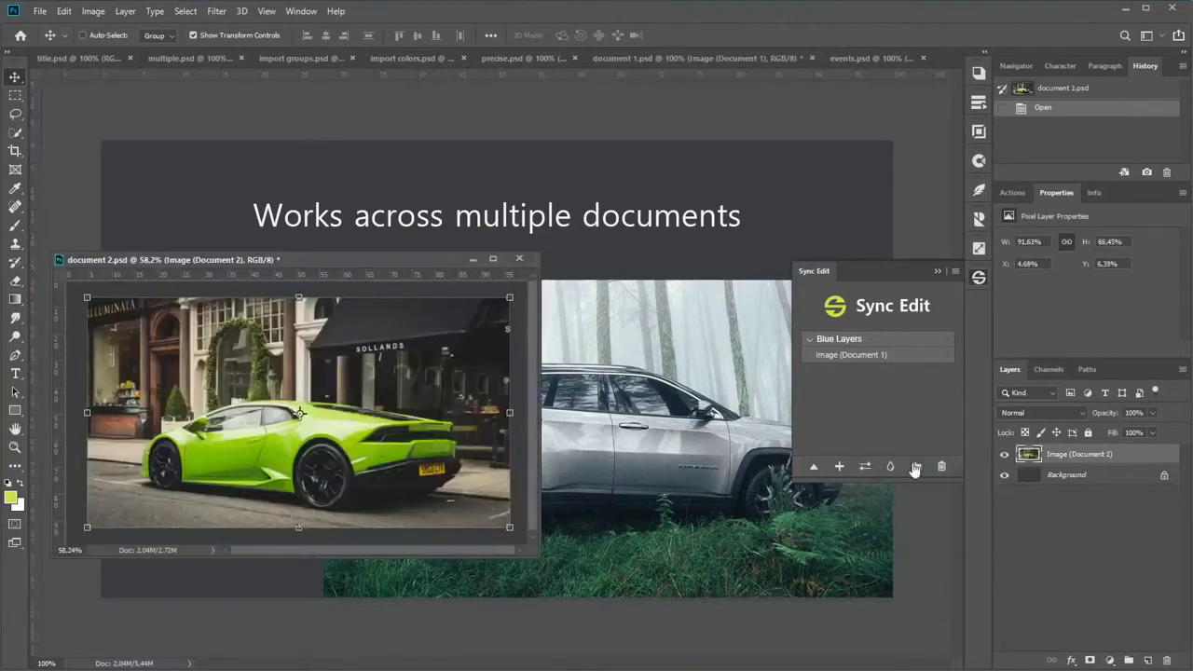
click(839, 468)
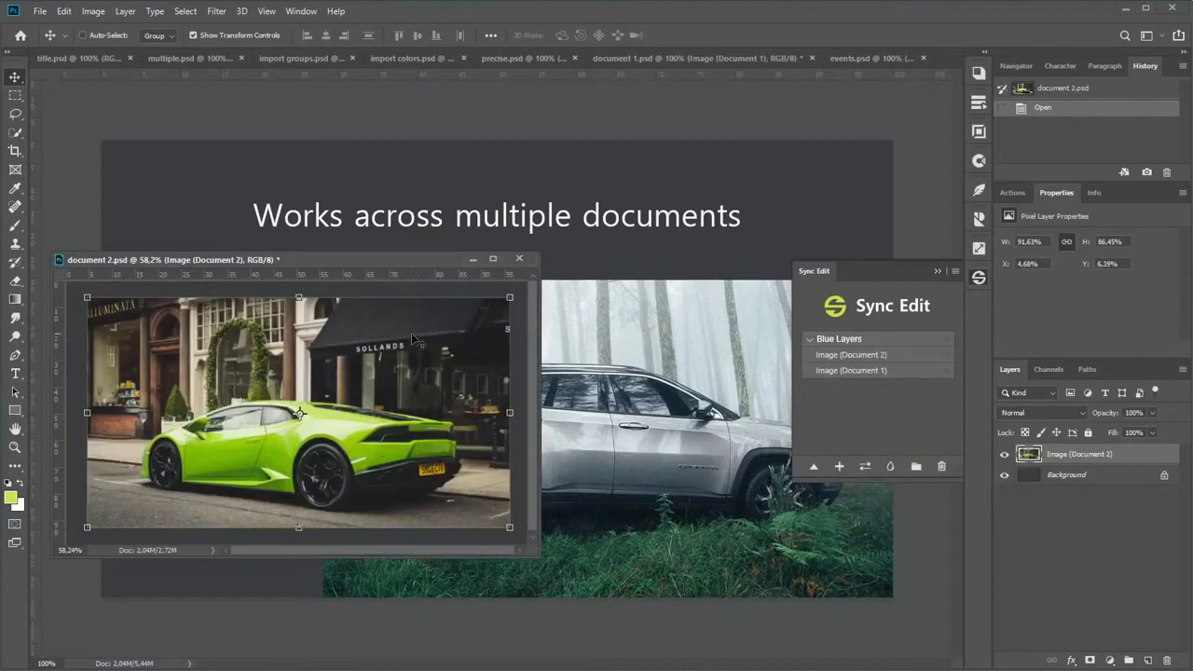
Desaturate the car photo, apply the Oil Paint filter, and minimize the document 2 window.
click(94, 11)
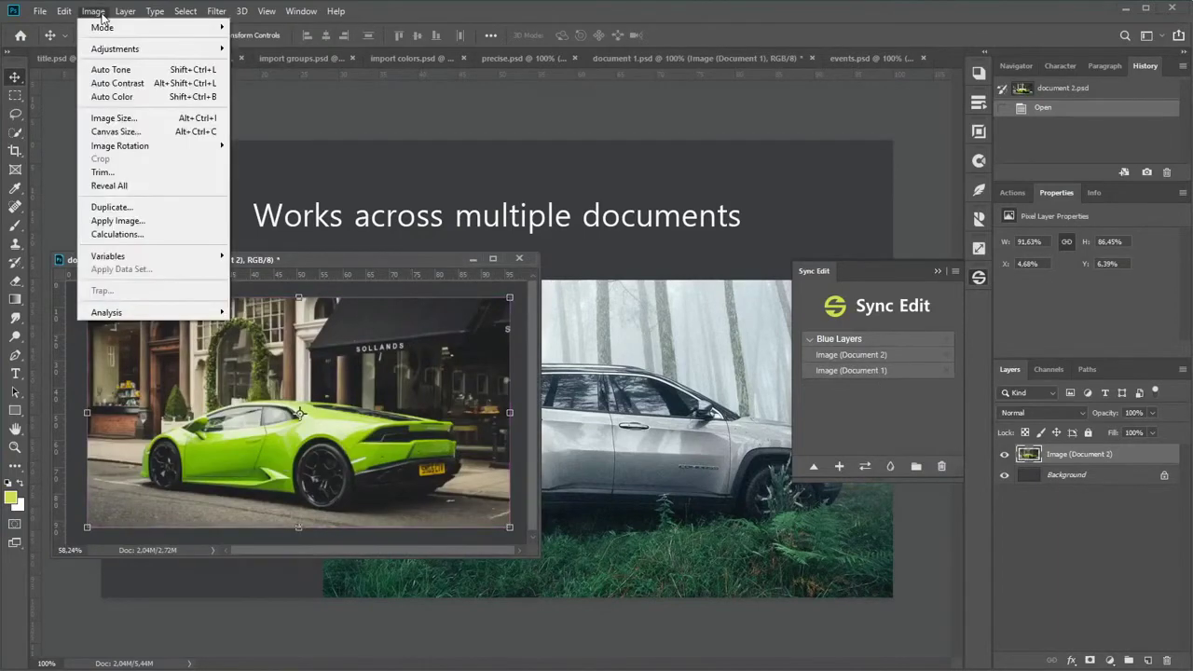
mouse_move(115, 49)
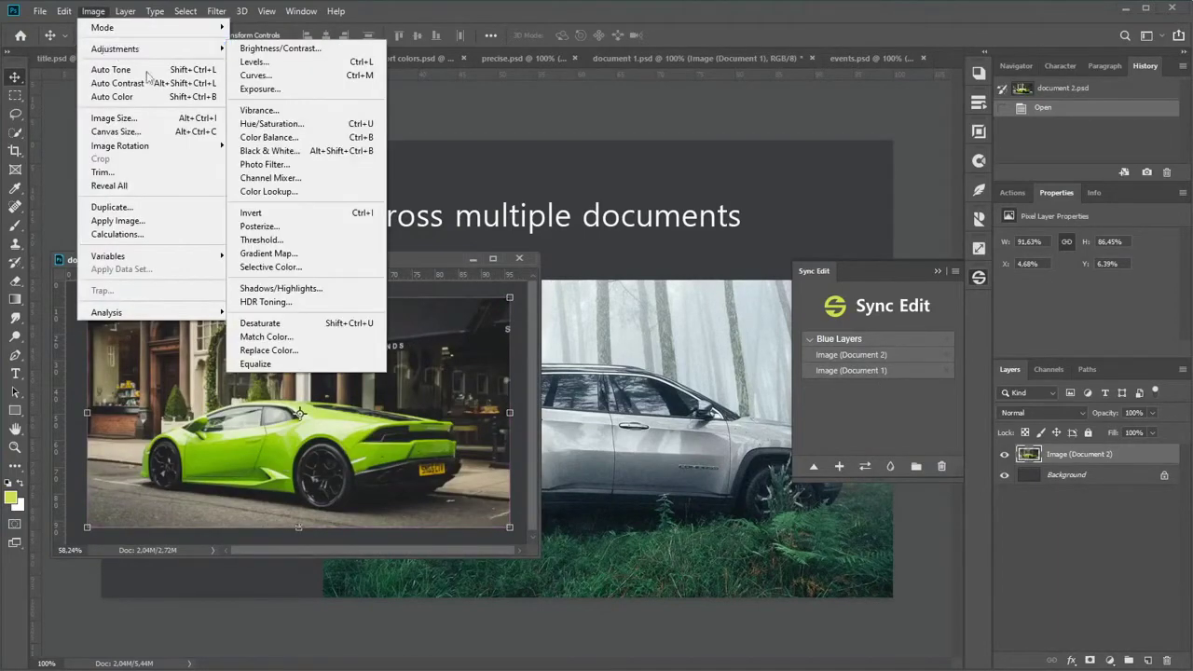
click(282, 323)
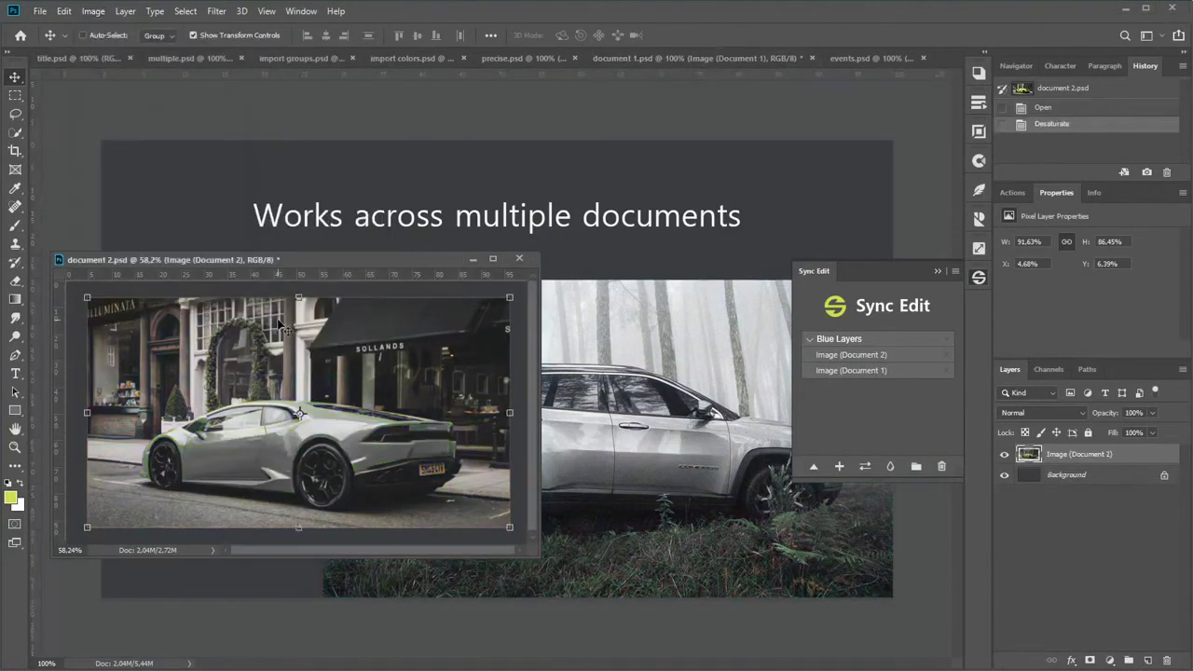
click(216, 11)
mouse_move(228, 267)
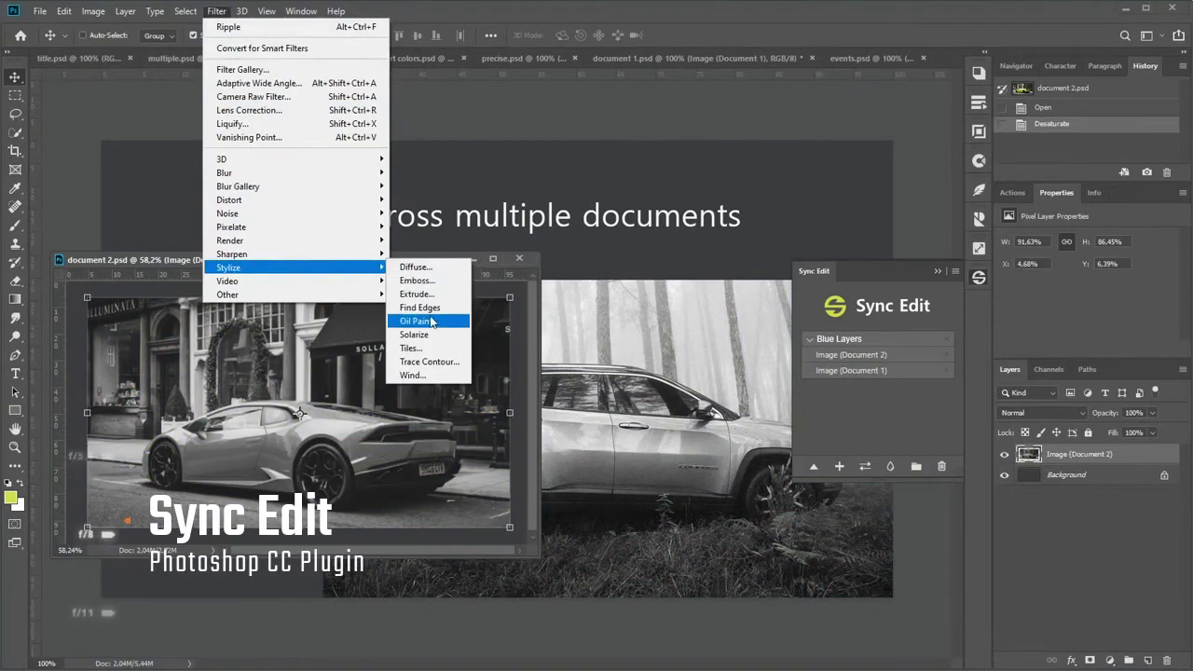
click(418, 321)
click(655, 55)
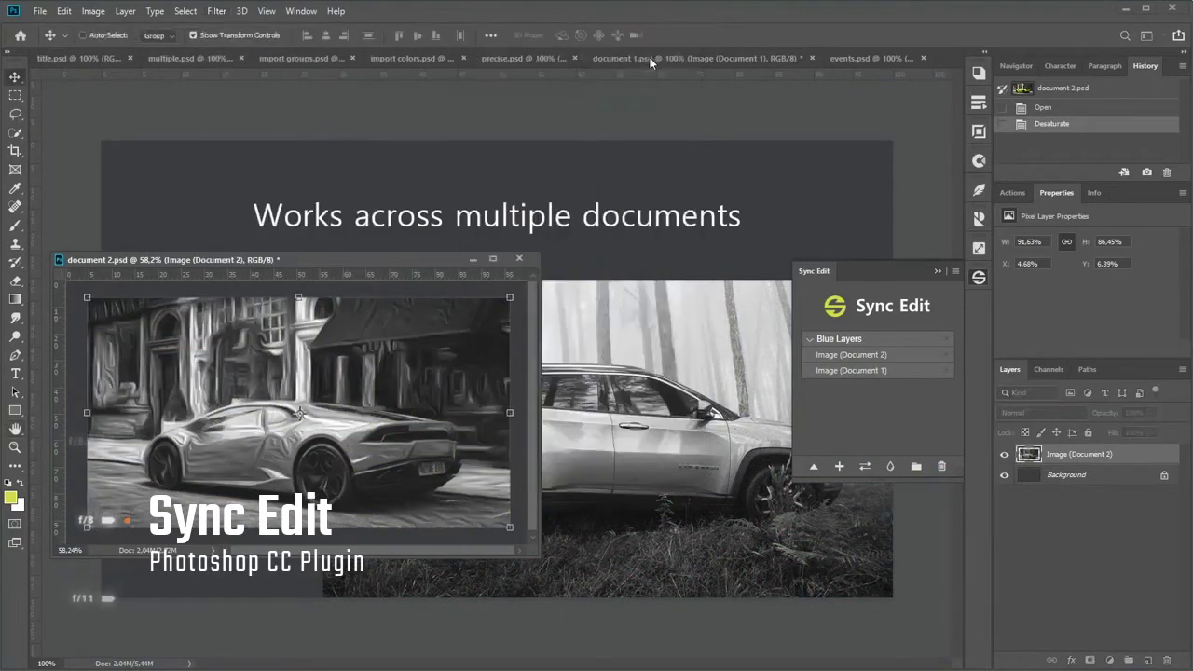
click(472, 258)
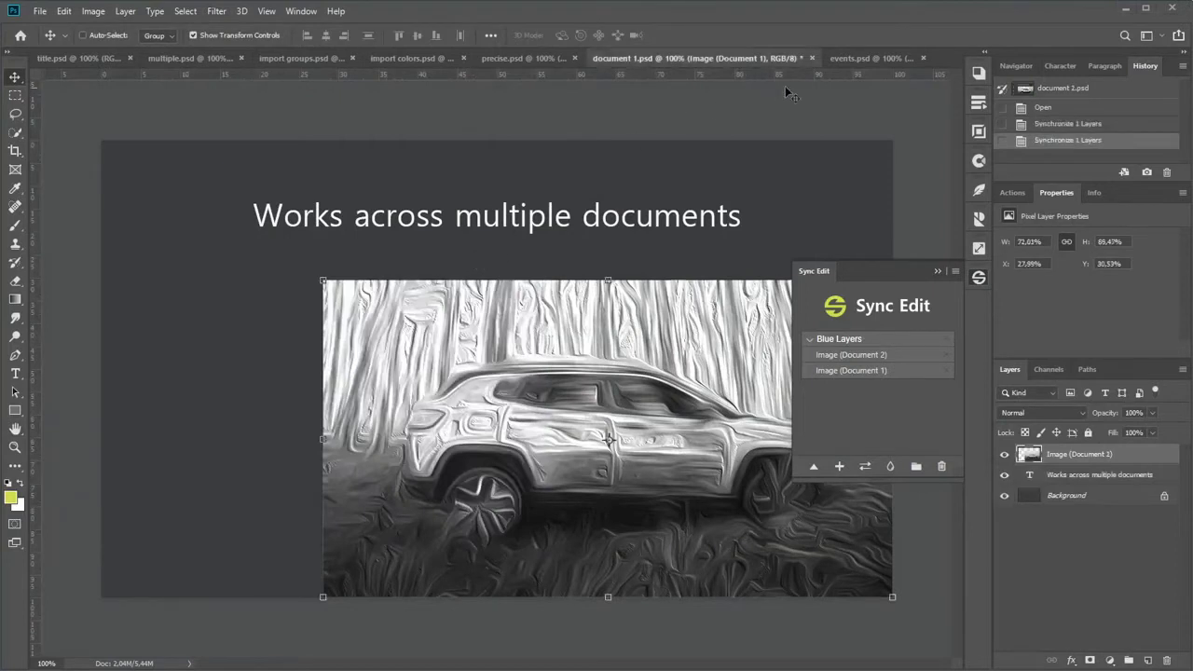
In events.psd, bring up and scroll through Sync Edit's list of synchronized events.
click(863, 59)
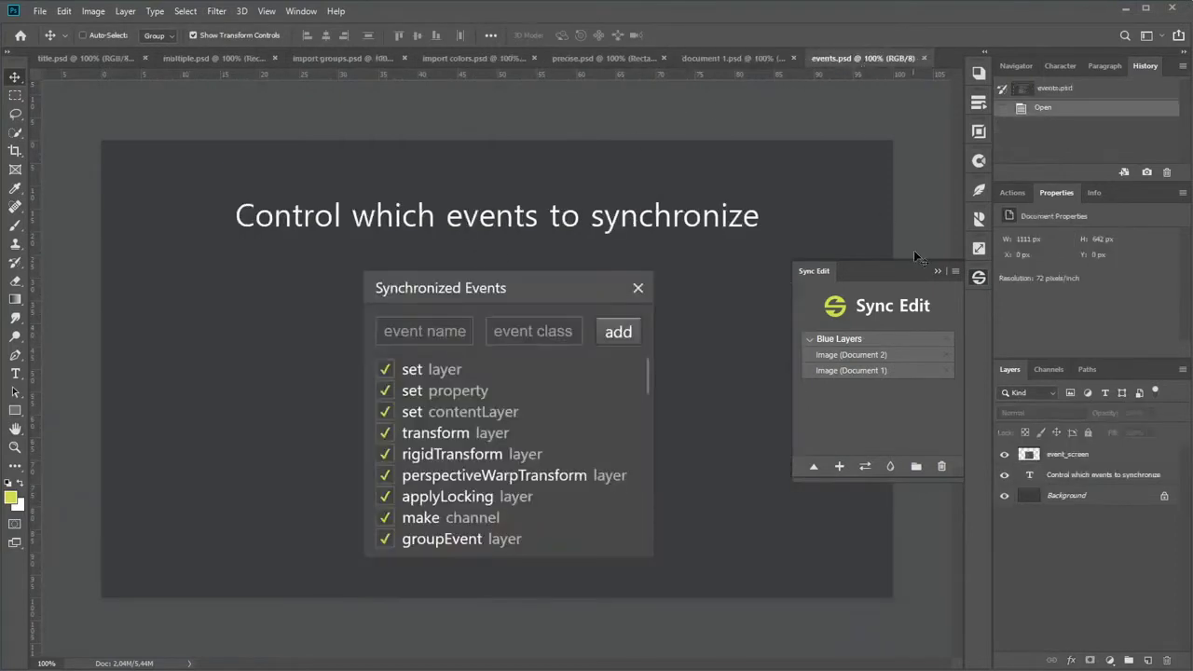
click(953, 273)
click(988, 295)
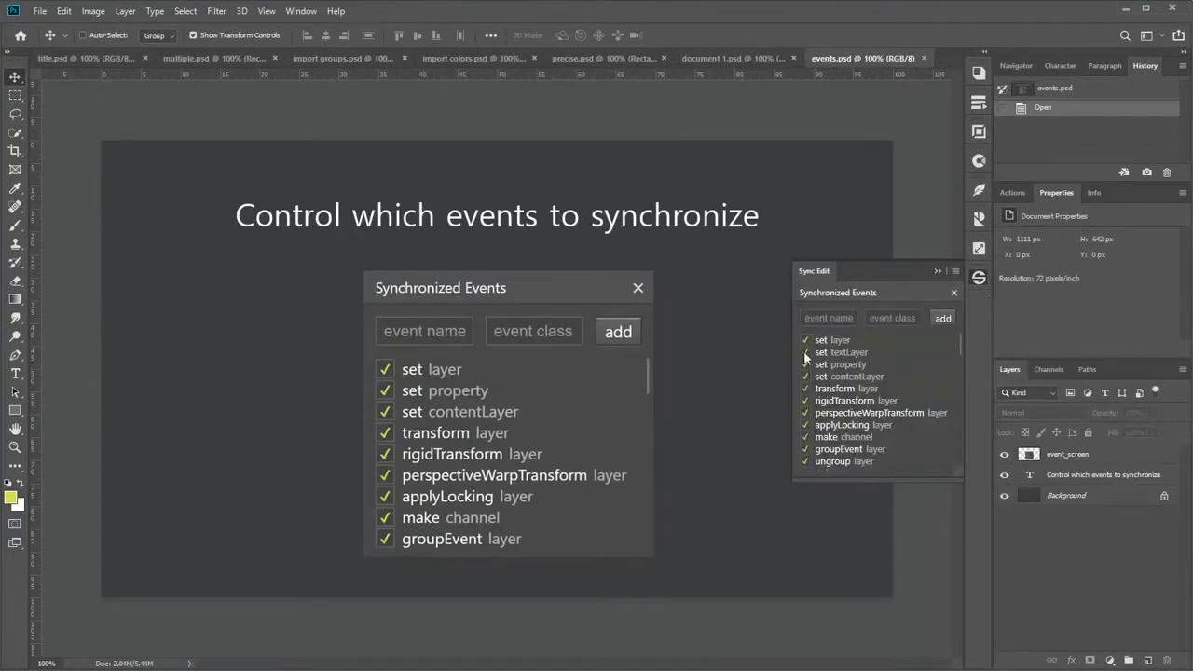
scroll(810, 424, down, 5)
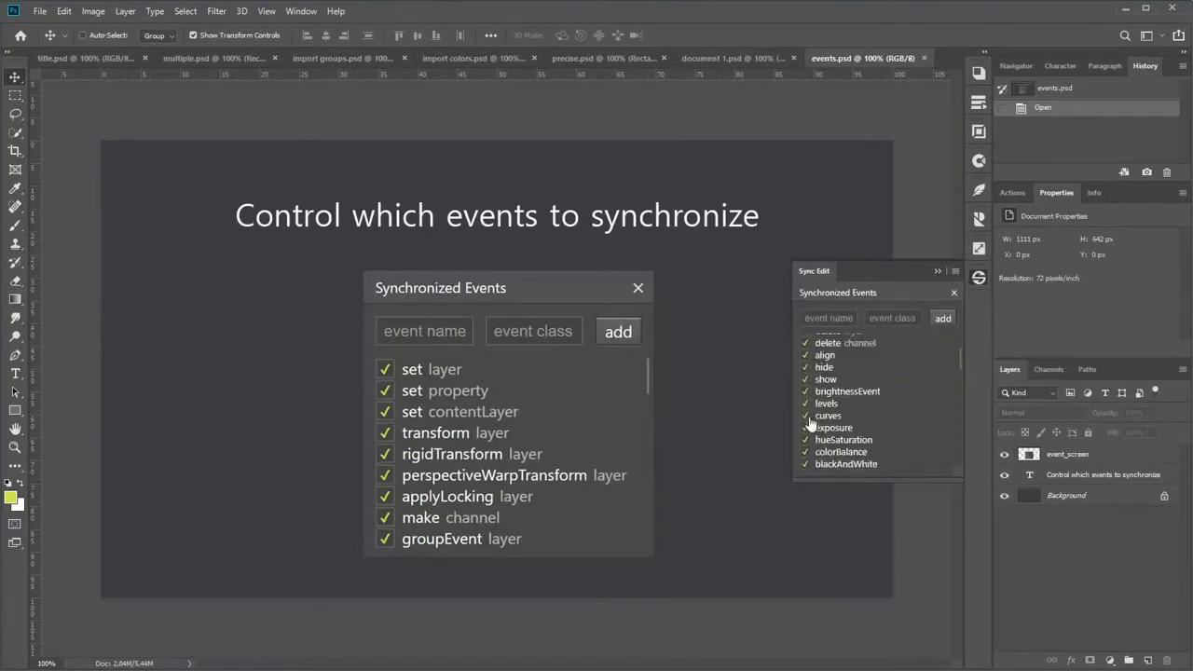
scroll(809, 424, down, 5)
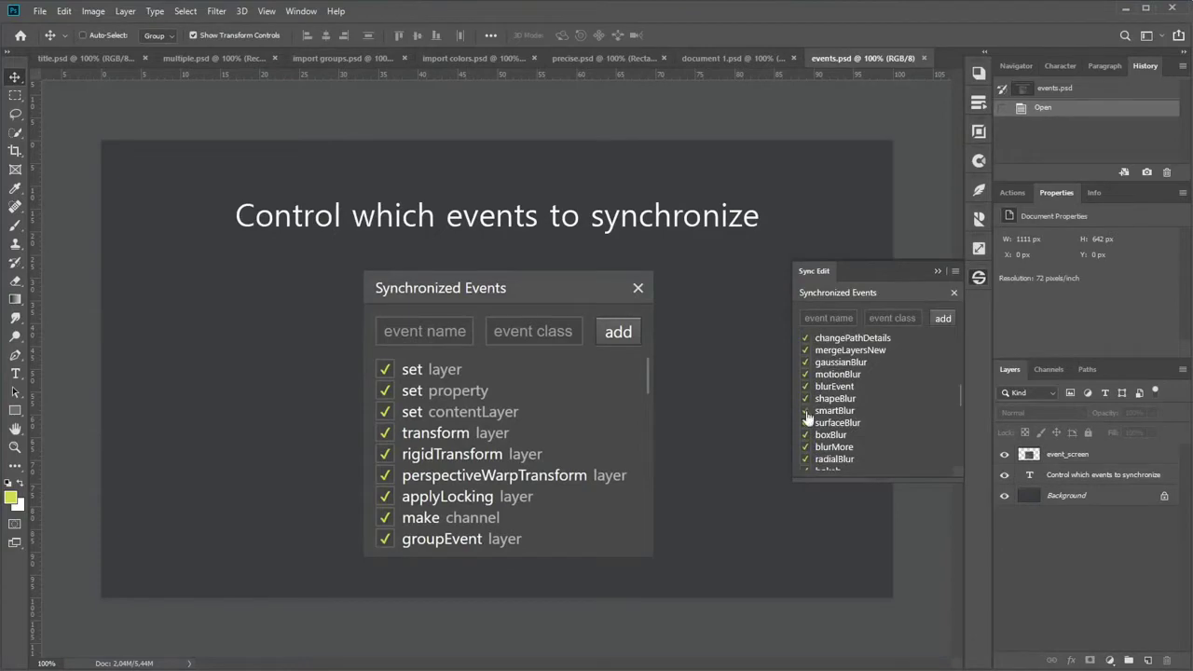
Disable all synchronized events, then reset them so every event is enabled again.
click(955, 272)
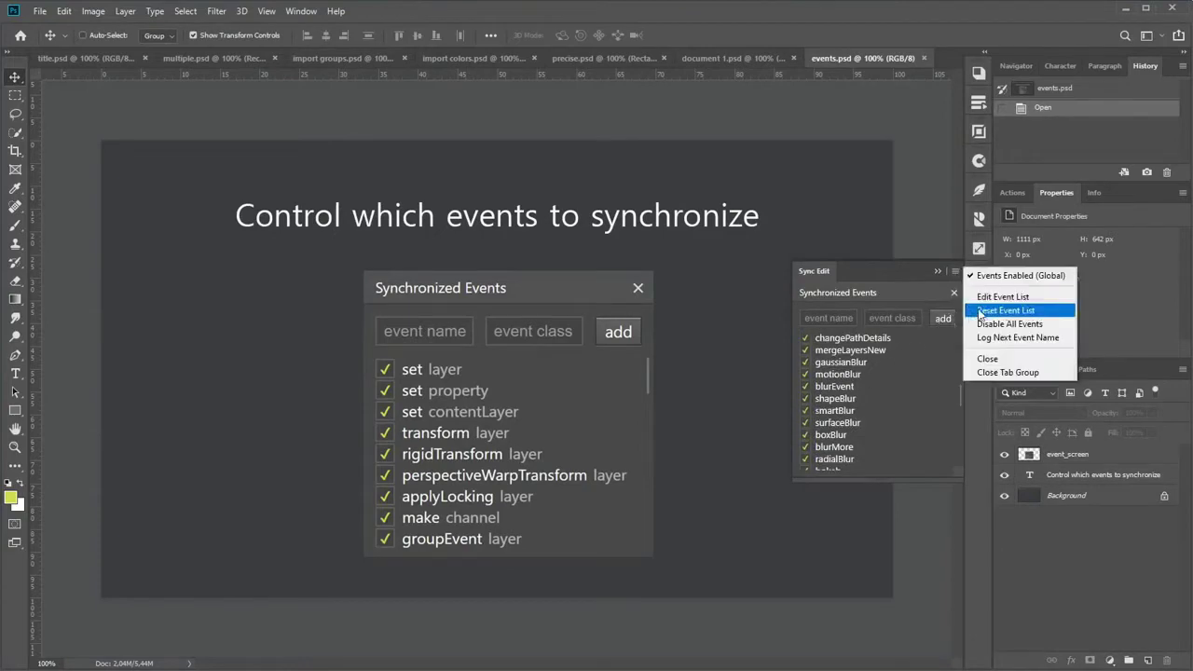
click(992, 321)
click(956, 274)
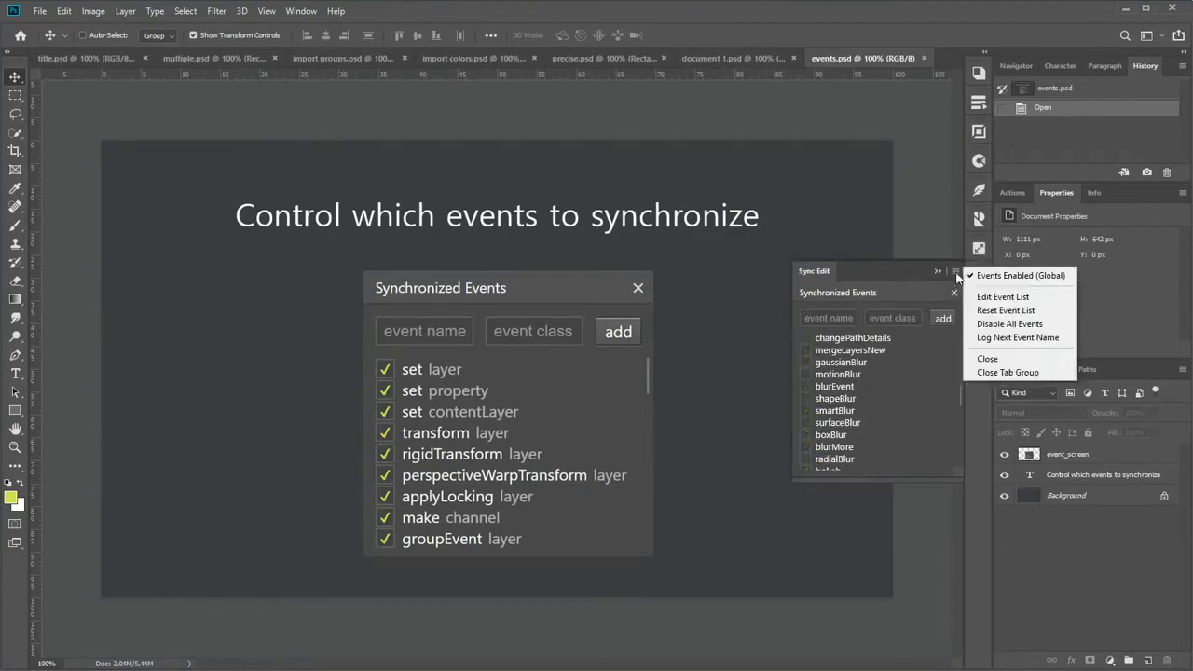
click(985, 307)
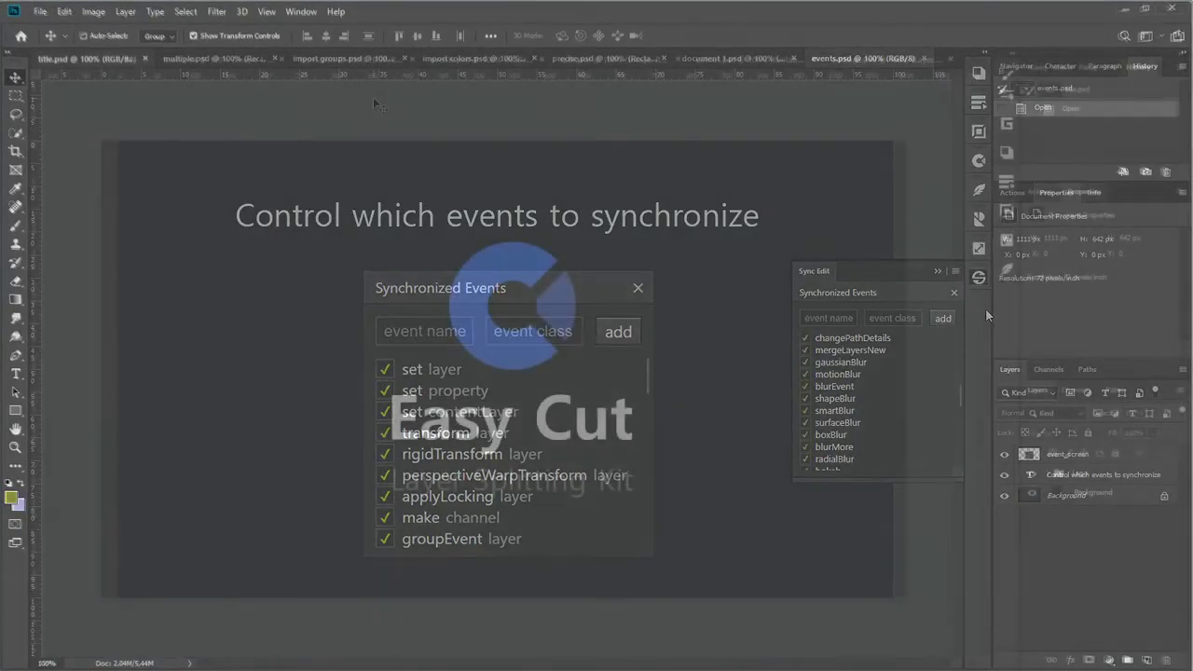
Open the Easy Cut extension panel and switch to tools.psd.
click(312, 17)
mouse_move(315, 77)
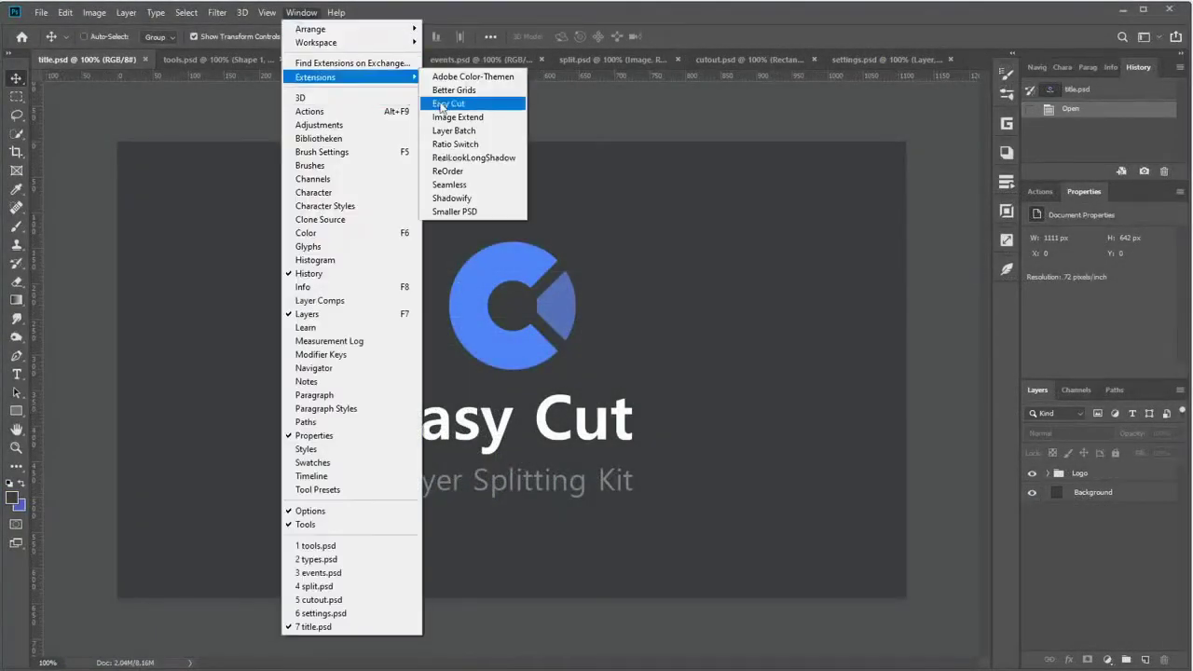
click(442, 104)
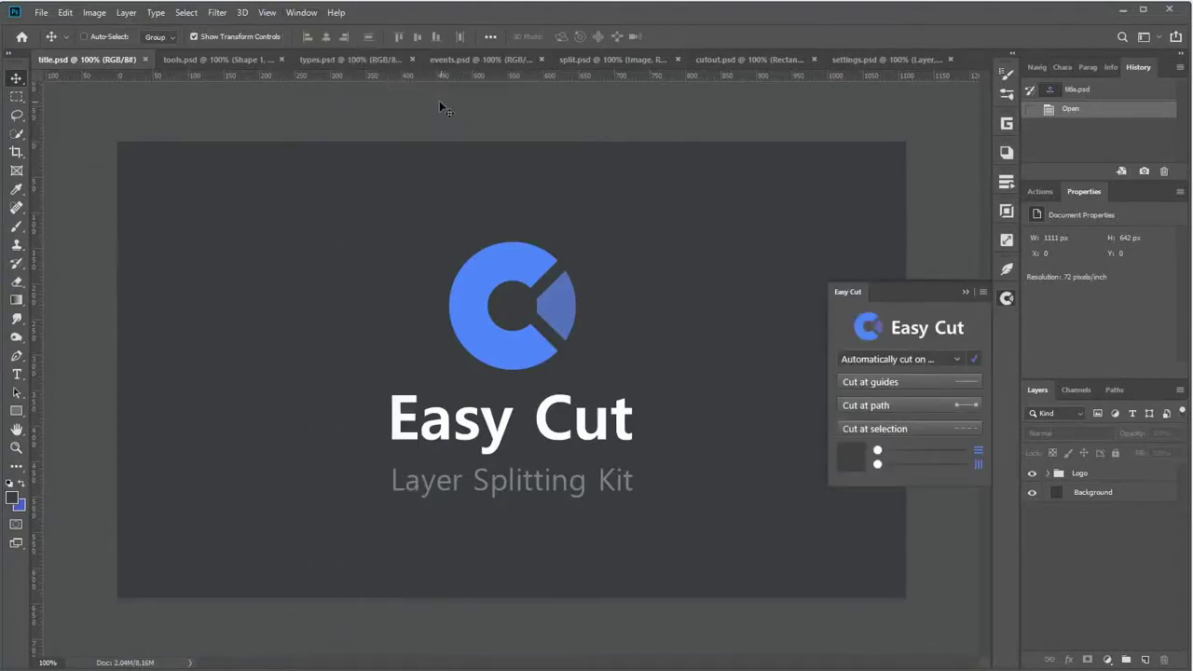
click(216, 61)
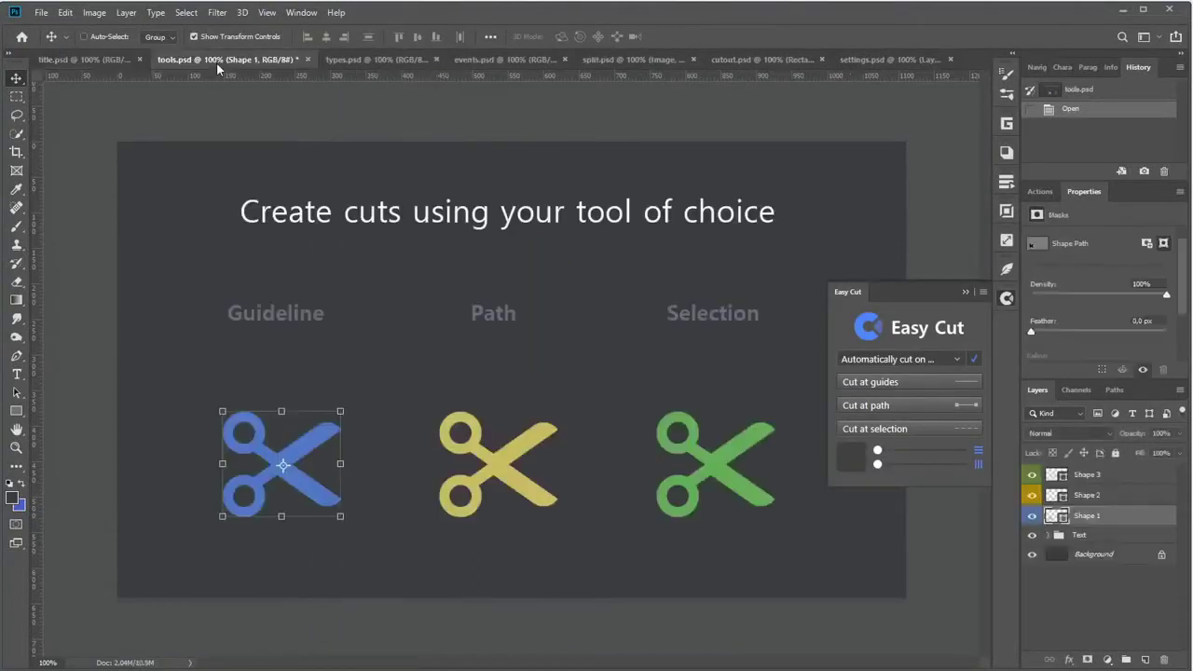
Cut the blue scissors at a vertical guide, shift the right half right, and remove the guide.
drag(35, 216, 280, 223)
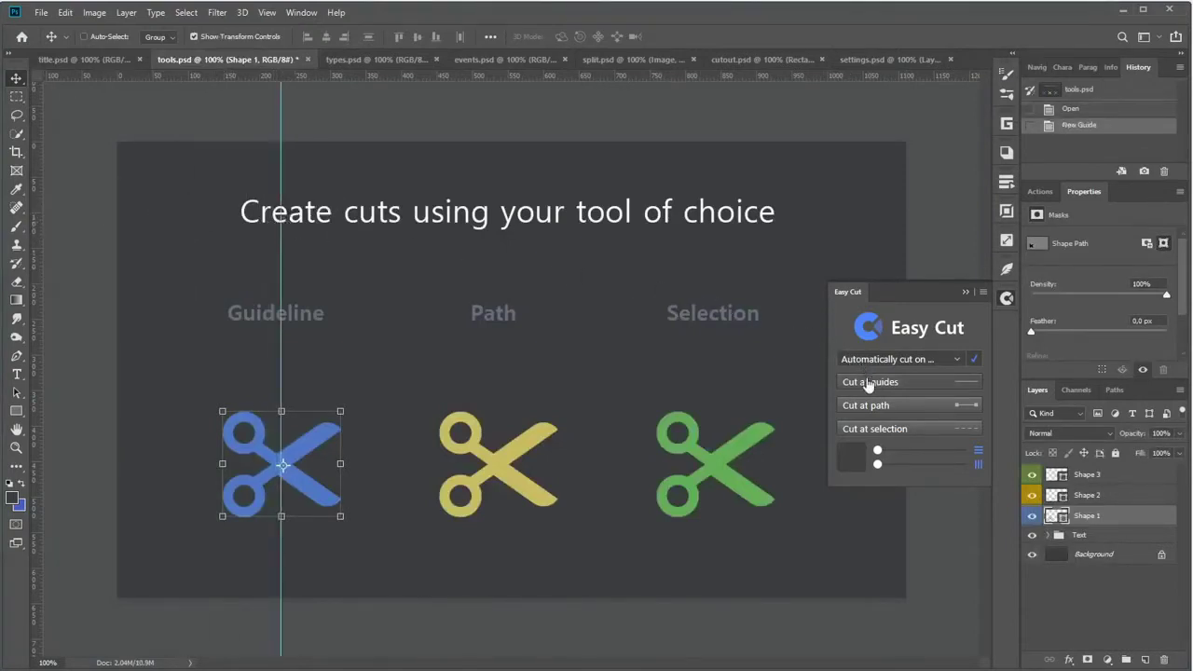
click(868, 382)
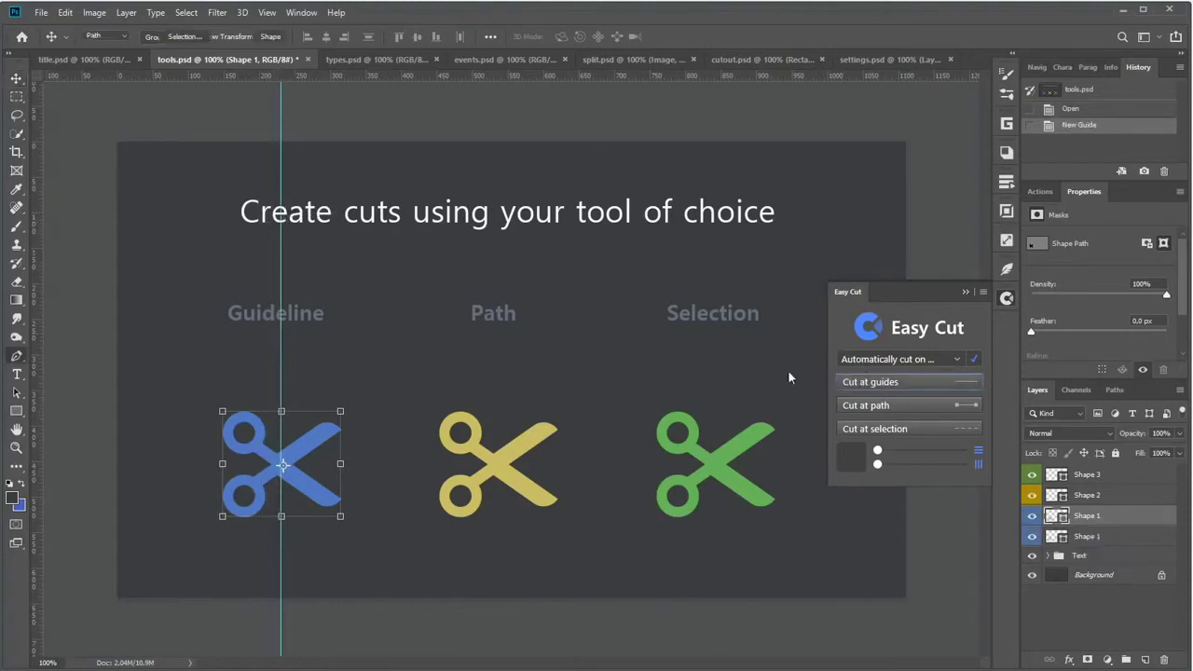
drag(317, 445, 342, 447)
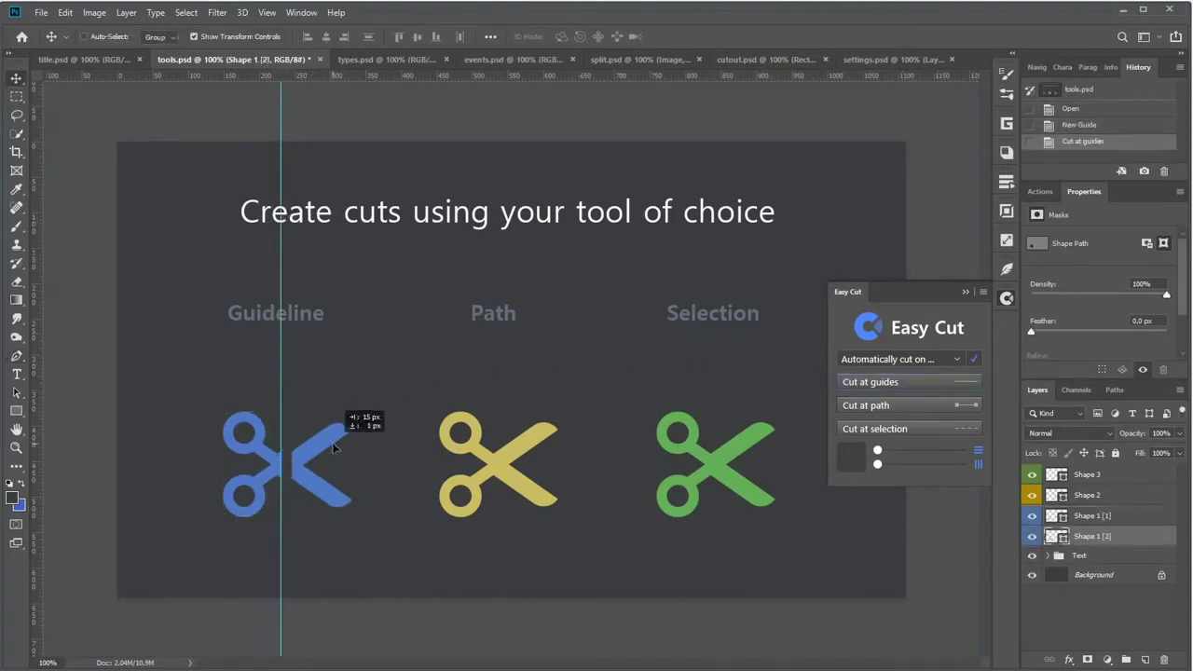
mouse_move(282, 371)
mouse_down()
mouse_move(166, 341)
mouse_move(28, 336)
mouse_up()
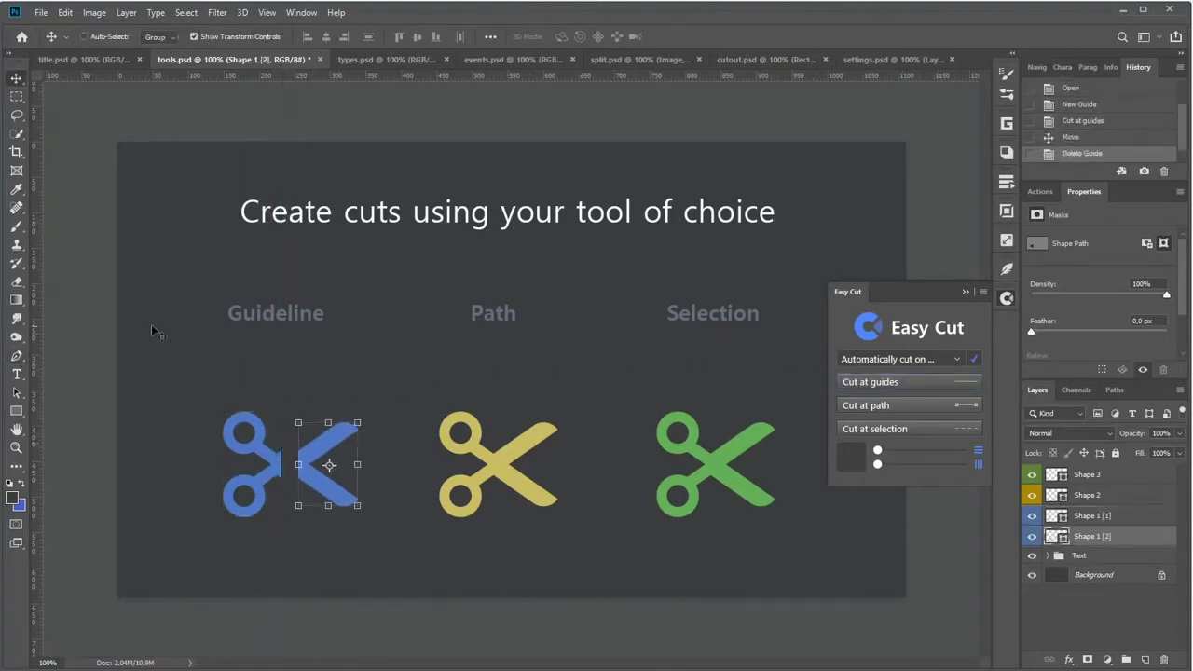
ctrl+click(502, 470)
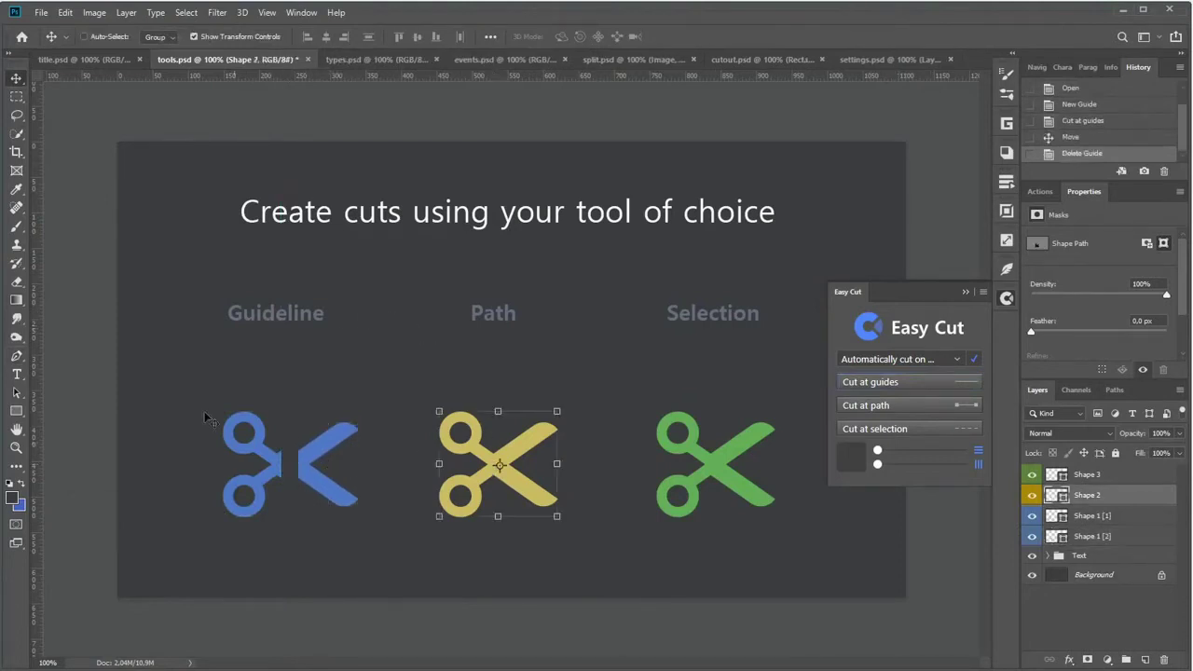
Cut the yellow scissors along a two-point Pen path and shift the right piece right.
click(16, 357)
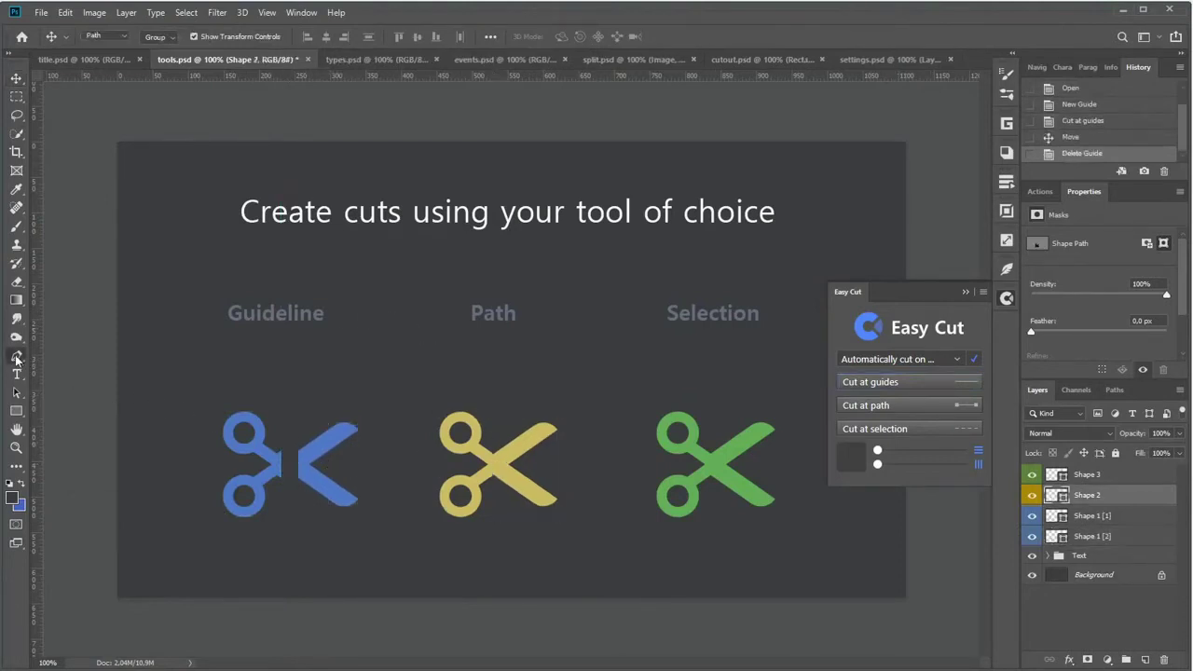
click(480, 386)
click(523, 533)
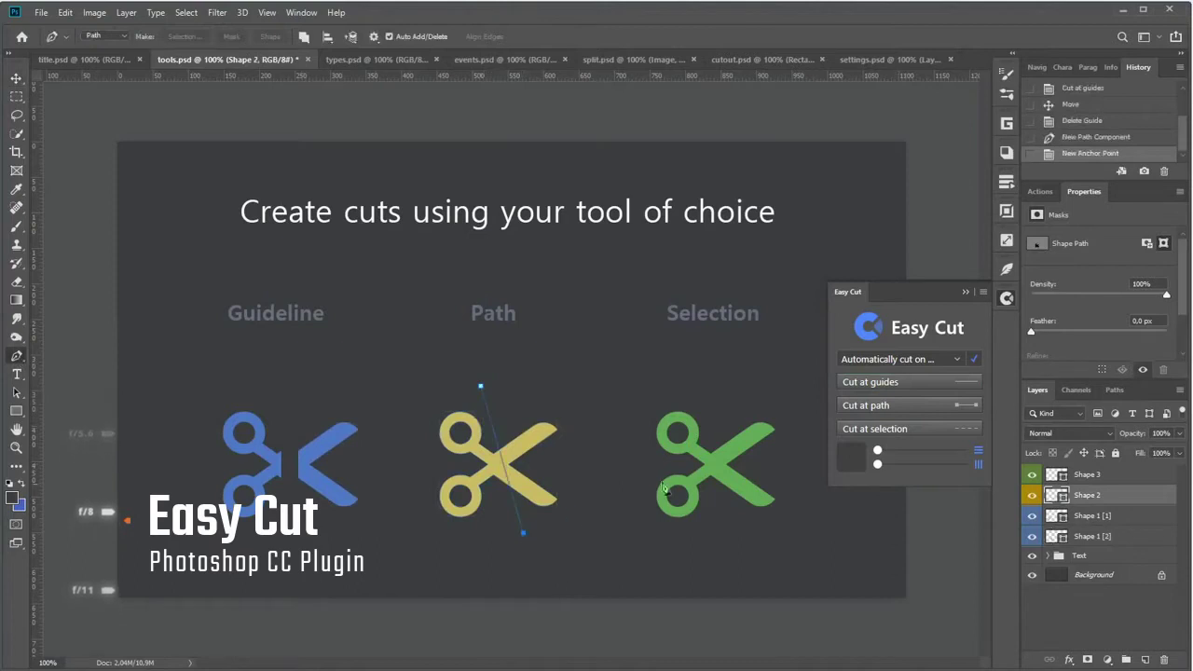
click(867, 405)
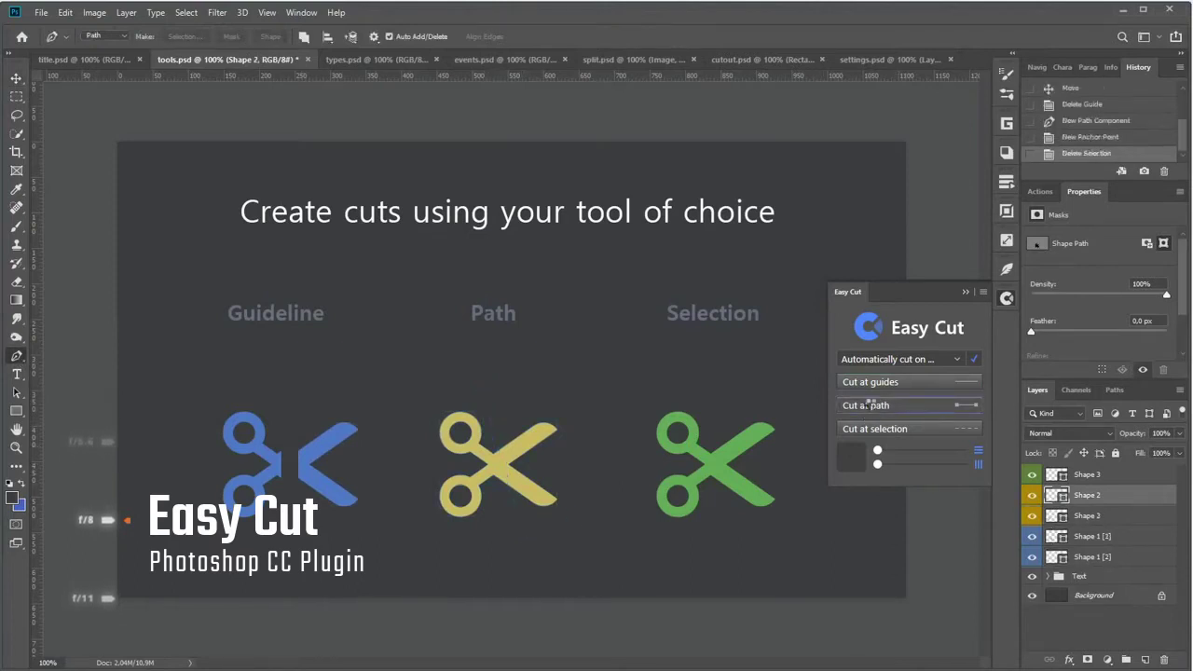
key(v)
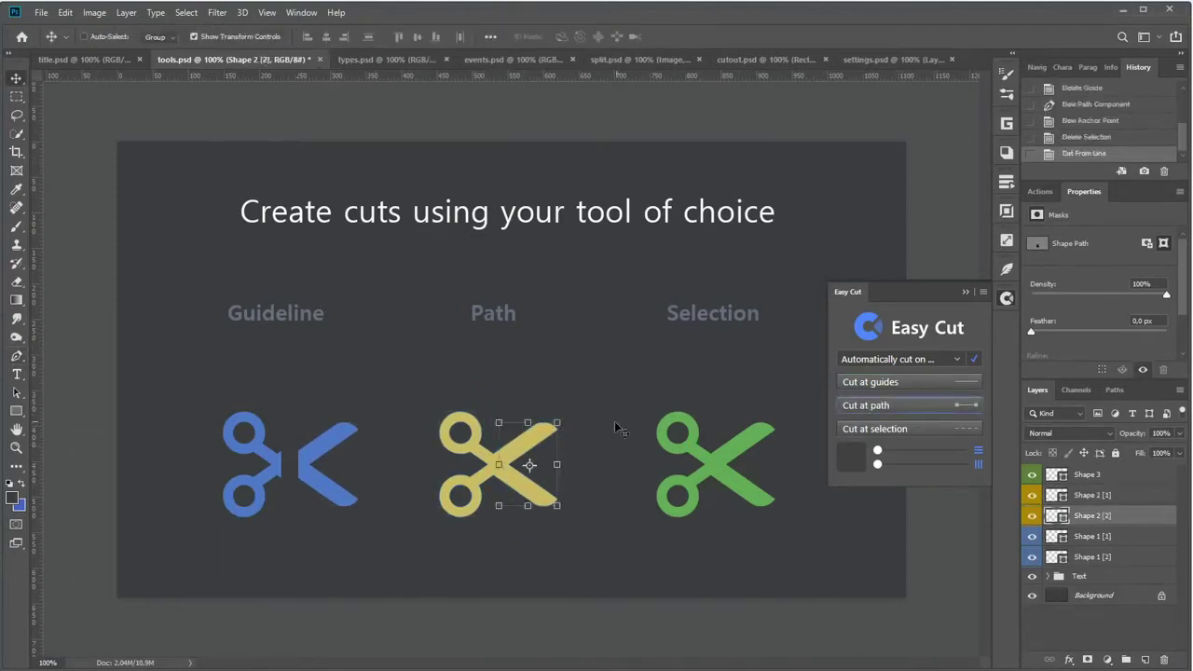
drag(532, 445, 545, 446)
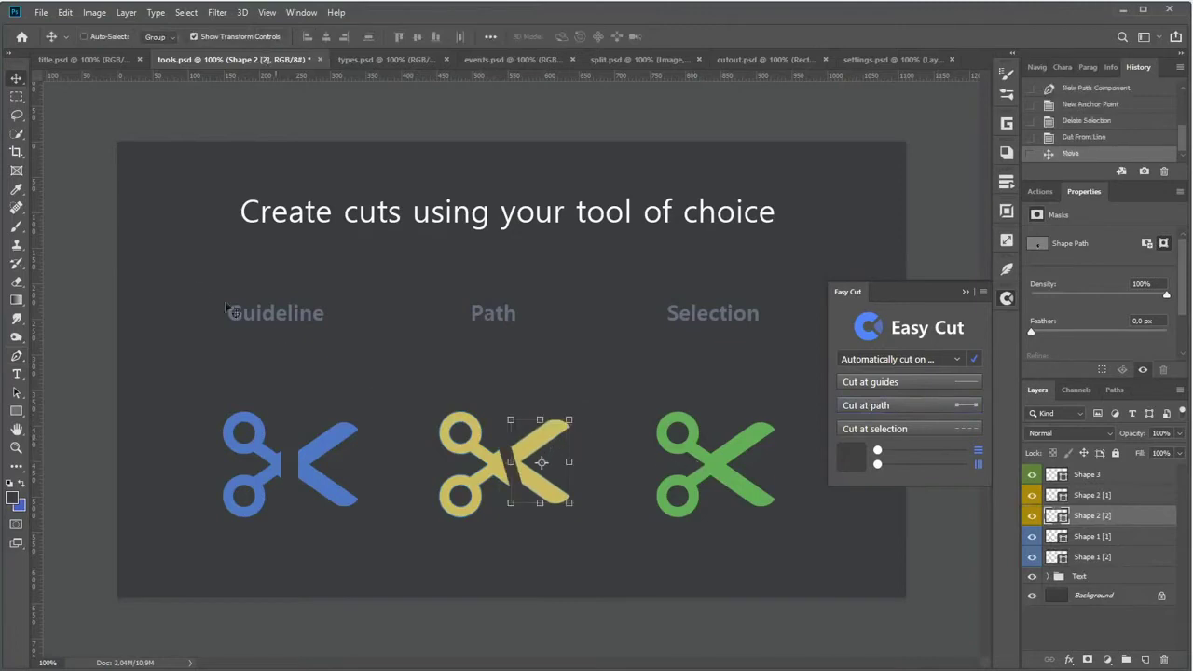
Cut the green scissors at a lasso selection and pull the left piece left.
click(17, 115)
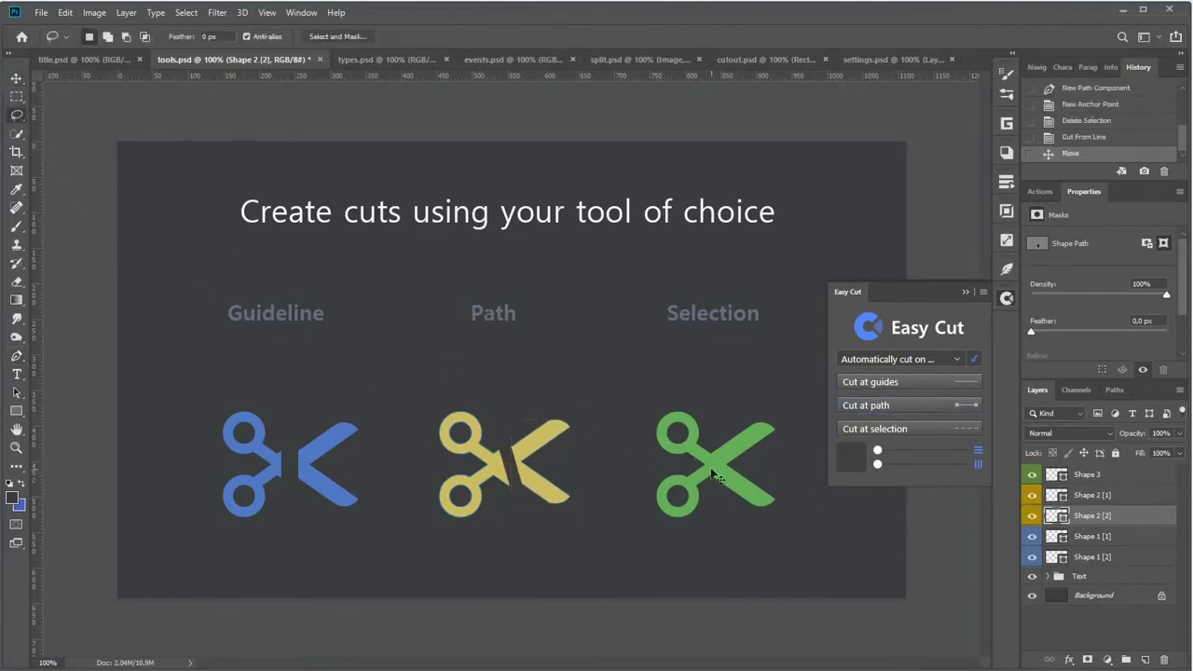
click(1101, 477)
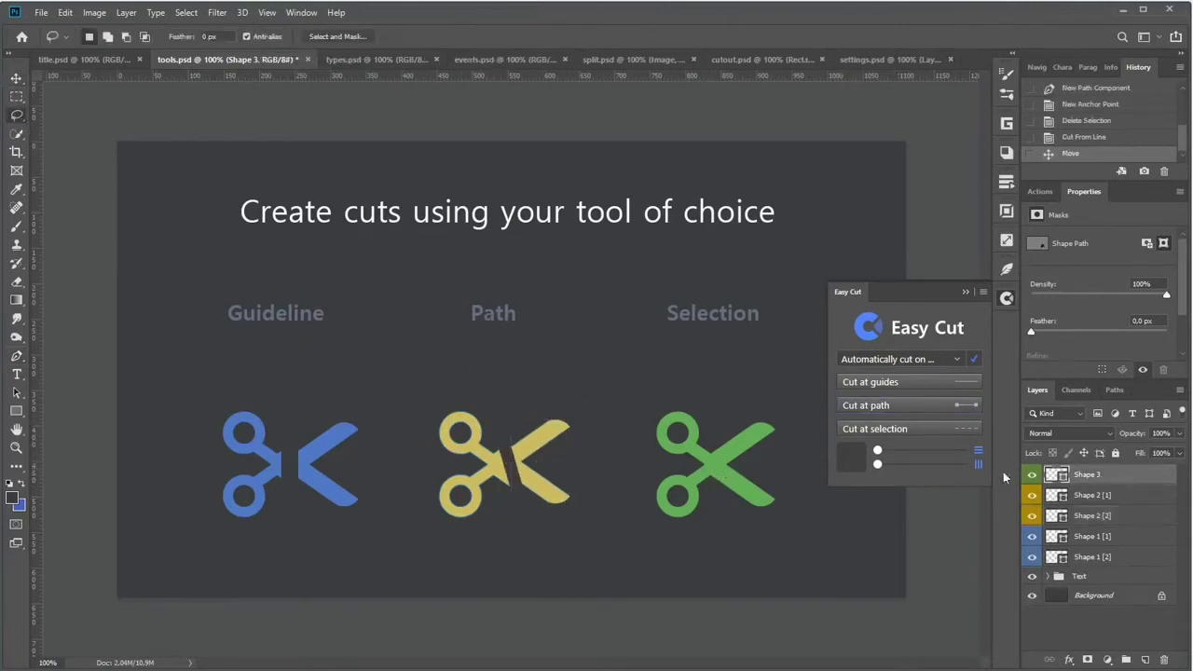
mouse_move(743, 386)
mouse_down()
mouse_move(746, 474)
mouse_move(745, 388)
mouse_up()
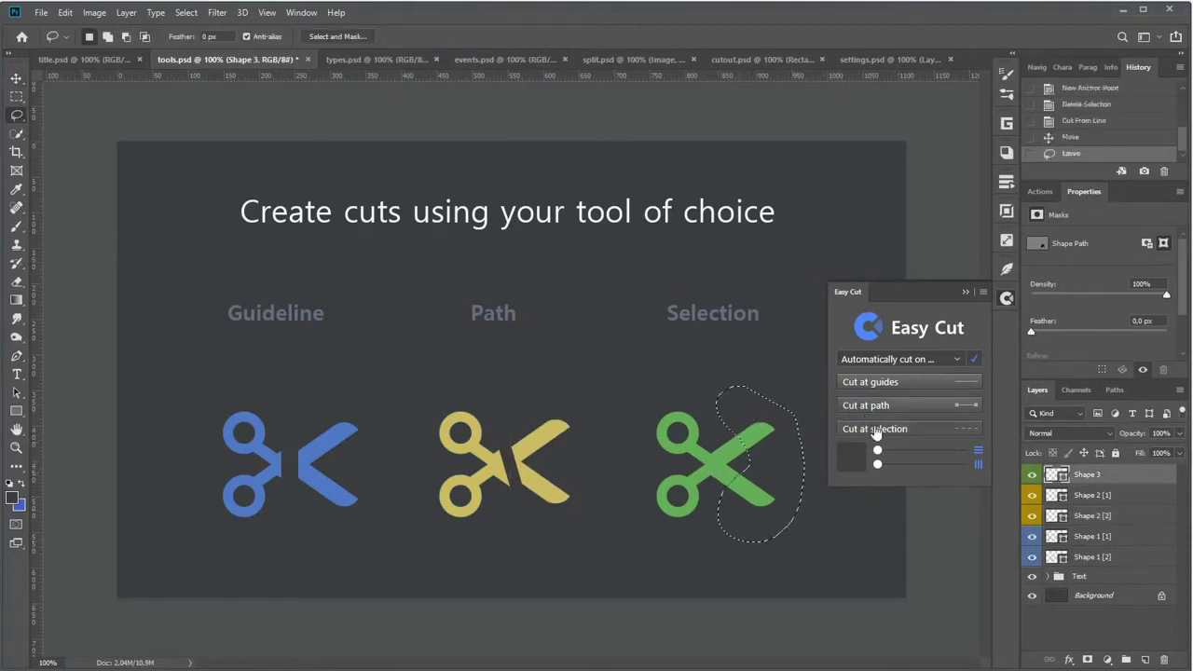
click(888, 435)
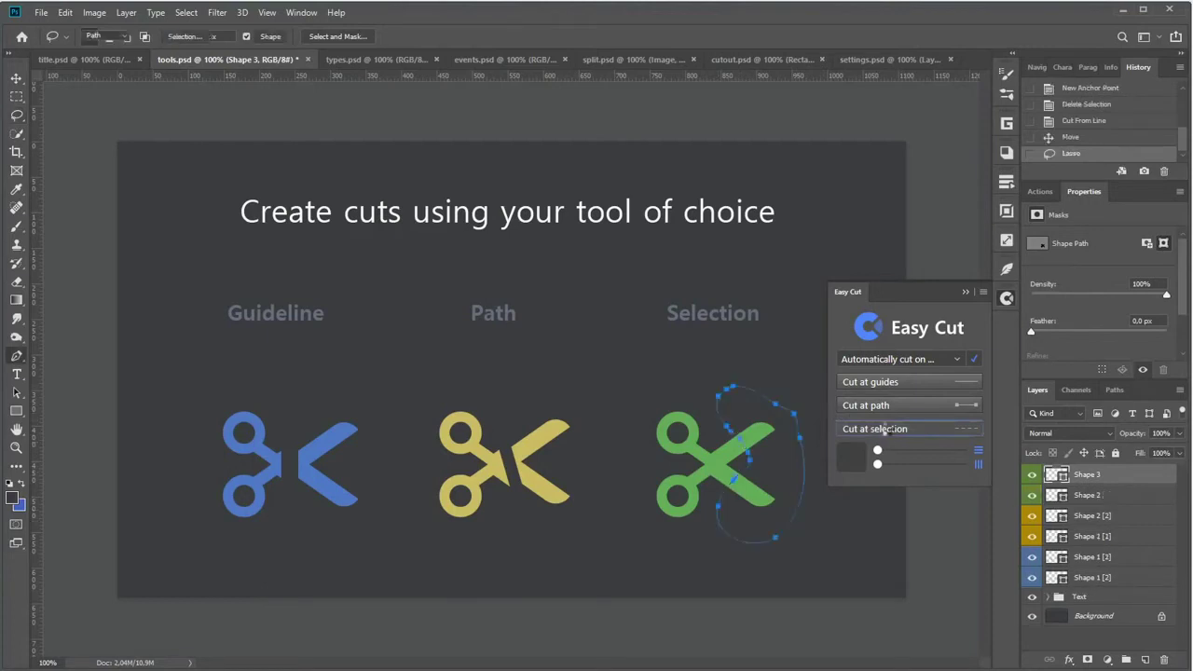
key(v)
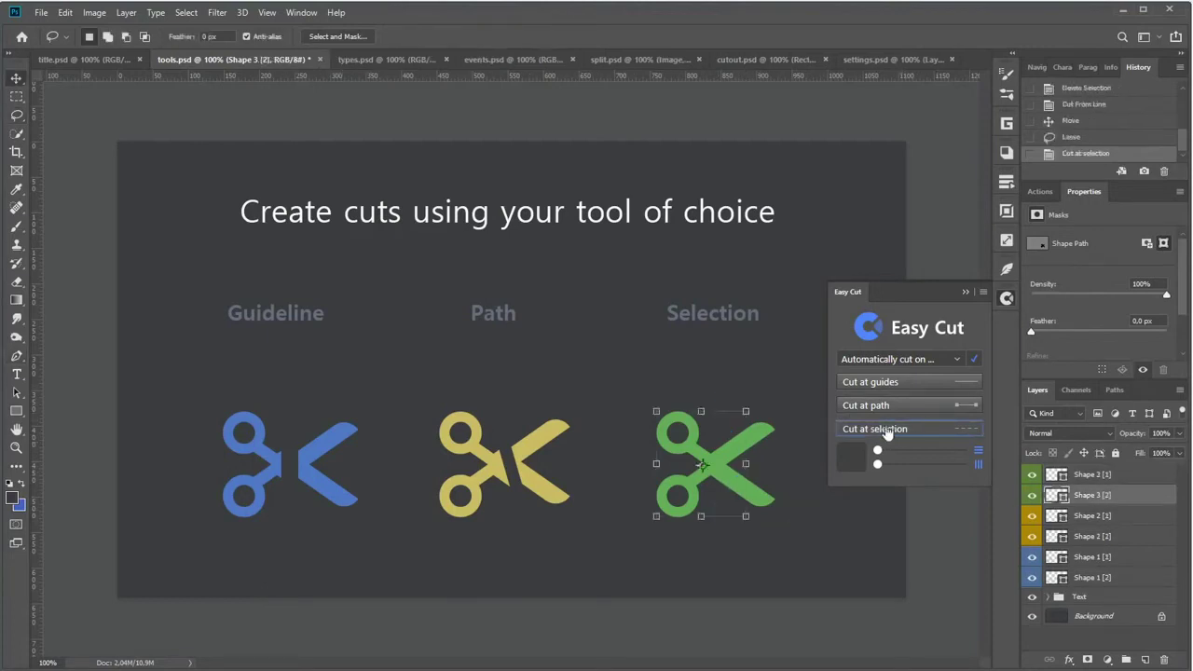
drag(714, 449, 691, 450)
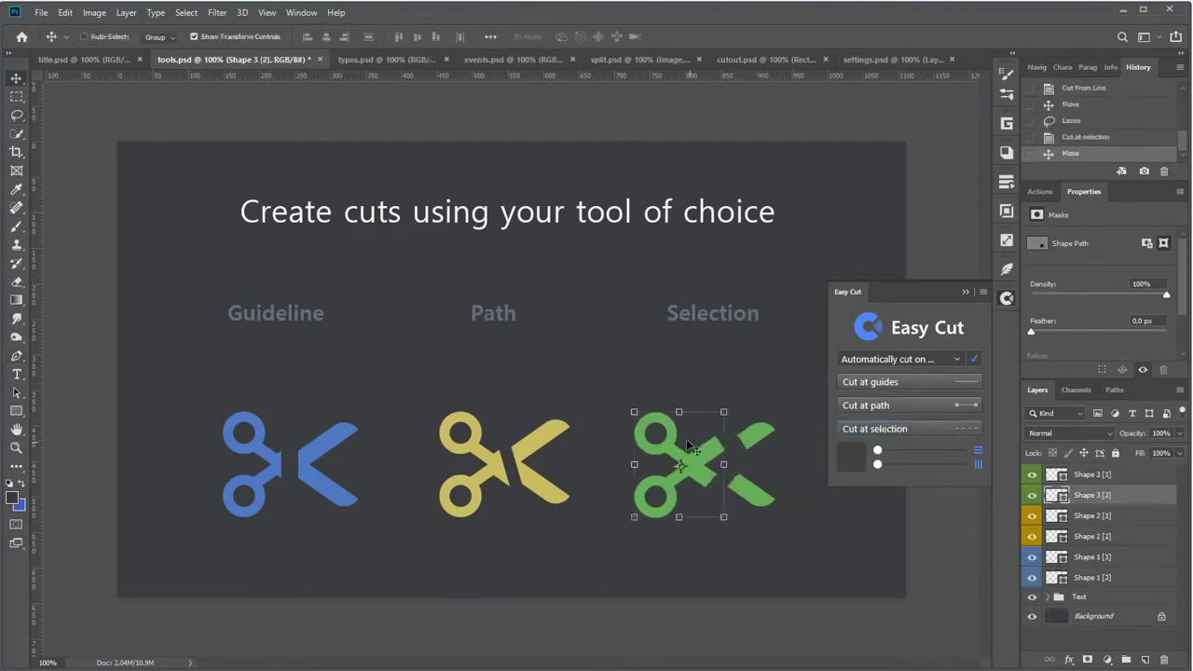
In types.psd, cut the Star, Image and ABC layers along one horizontal guide.
click(372, 62)
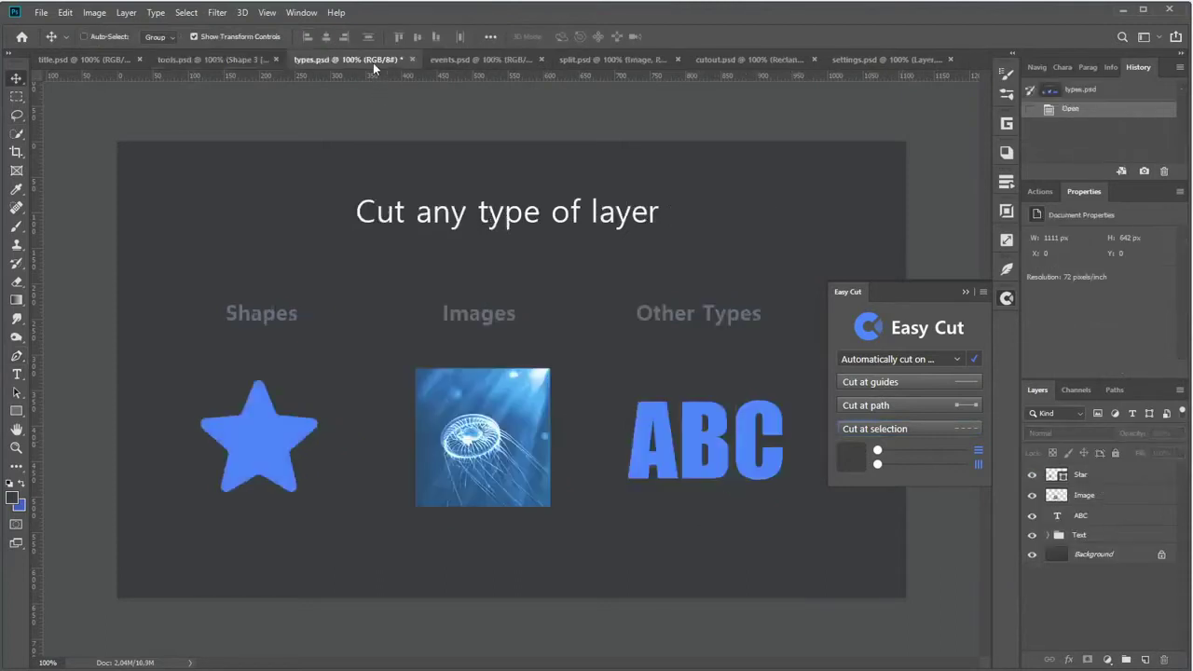
click(1085, 479)
shift+click(1096, 501)
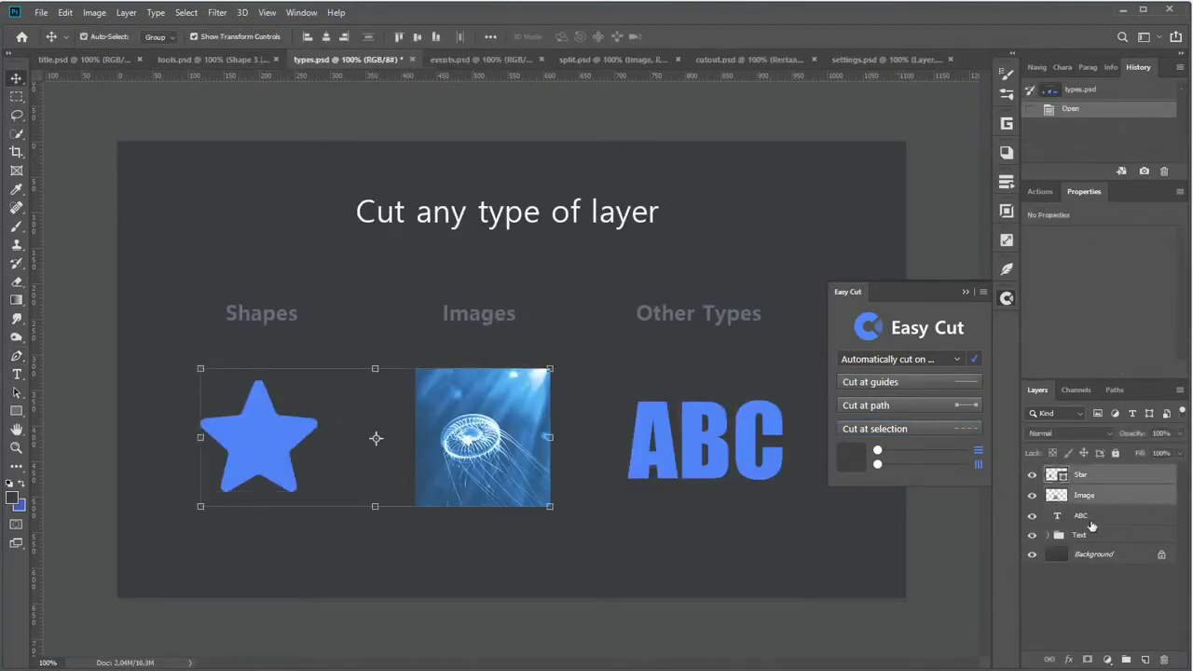
shift+click(1091, 522)
mouse_move(330, 77)
mouse_down()
mouse_move(316, 437)
mouse_move(483, 437)
mouse_up()
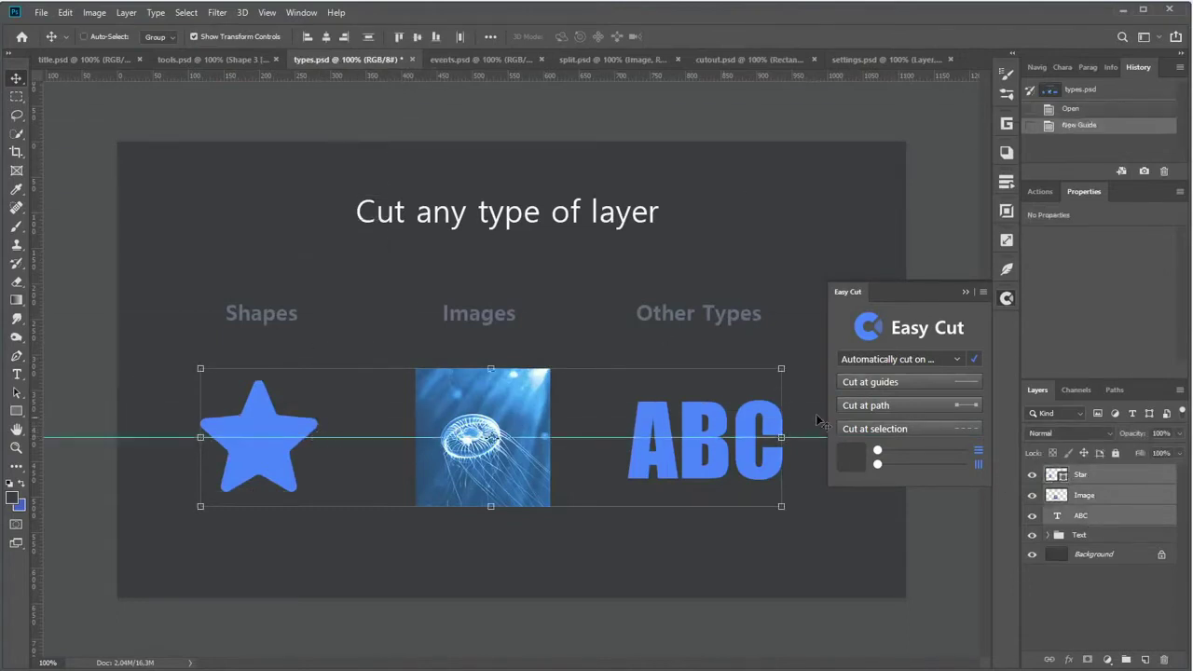
click(909, 384)
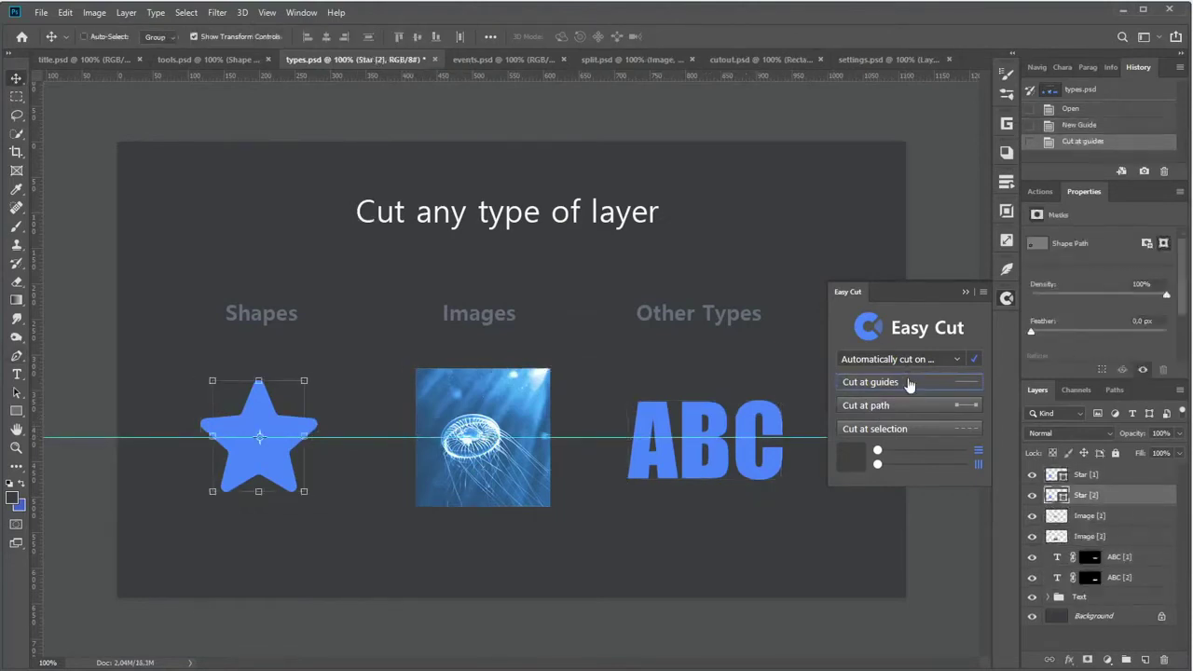
Move the top halves of the star, jellyfish image and ABC text upward.
click(257, 414)
key(ctrl+t)
drag(263, 399, 294, 394)
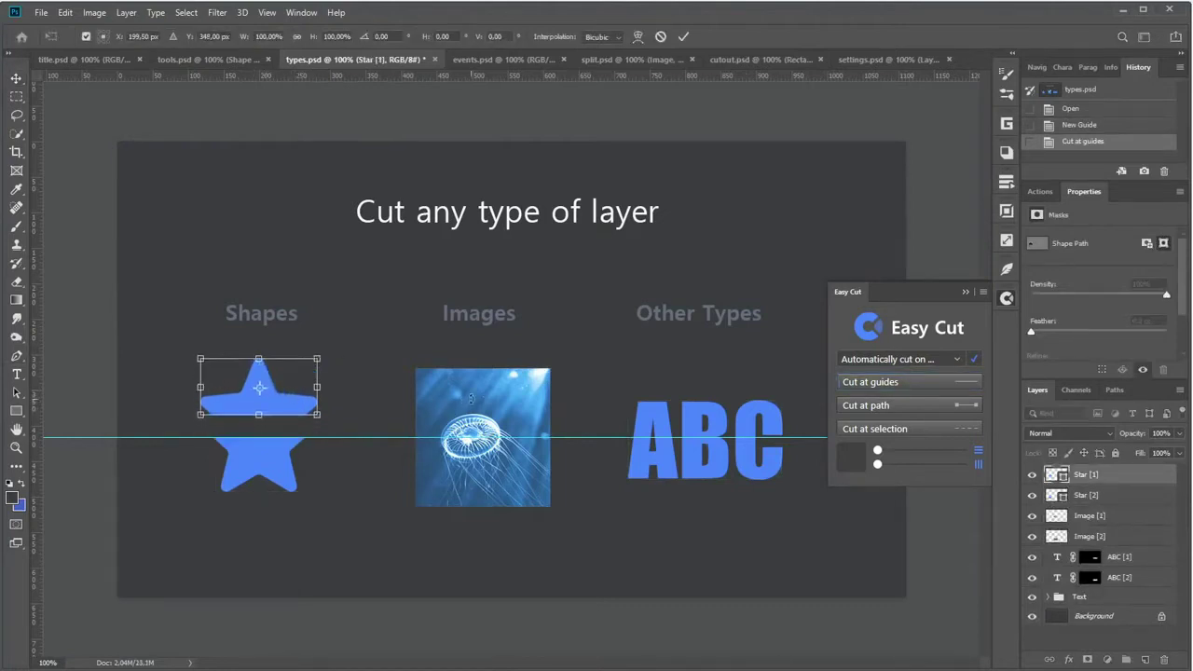
key(Return)
ctrl+click(532, 404)
drag(532, 404, 532, 383)
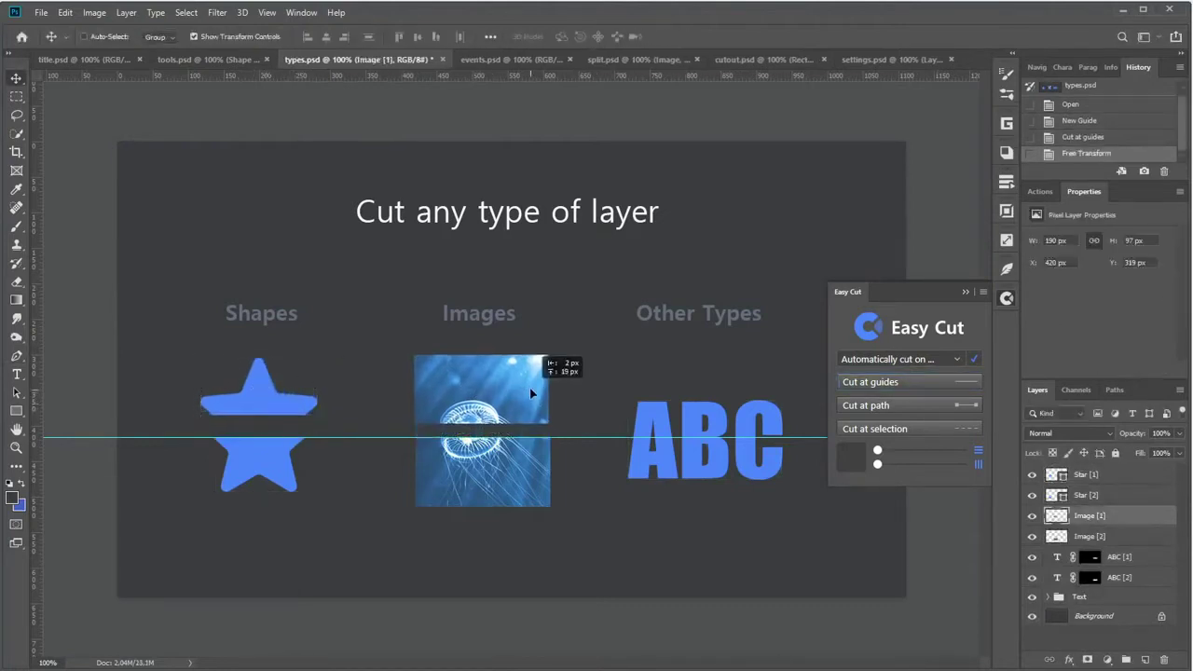
ctrl+click(667, 416)
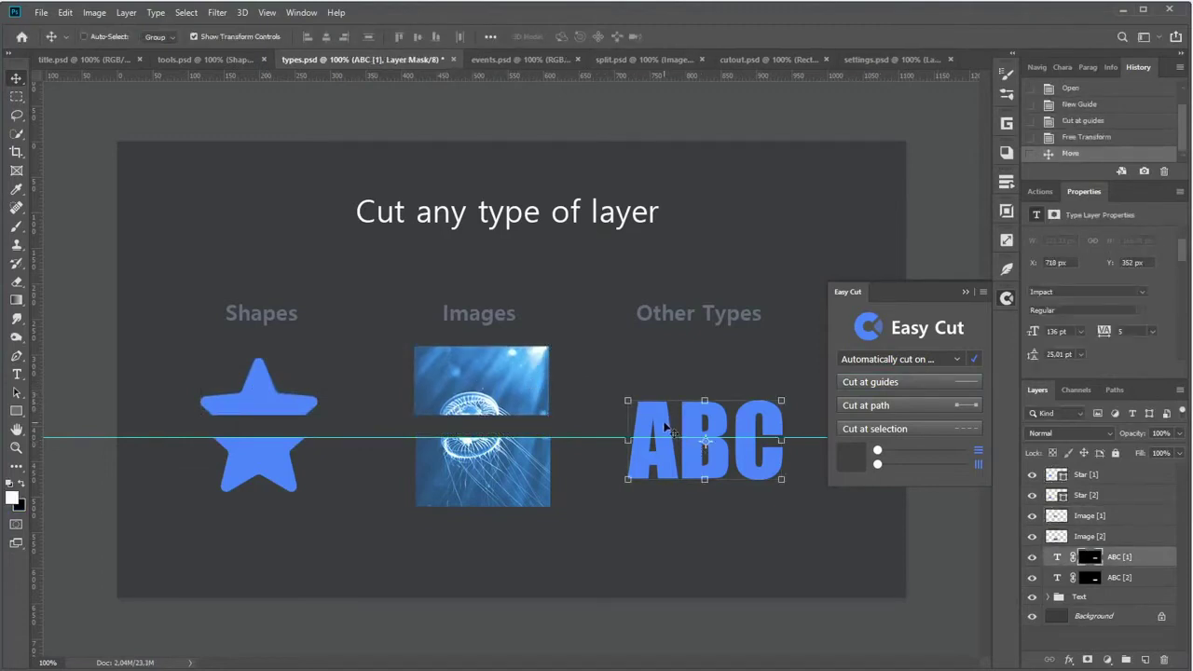
drag(666, 427, 661, 399)
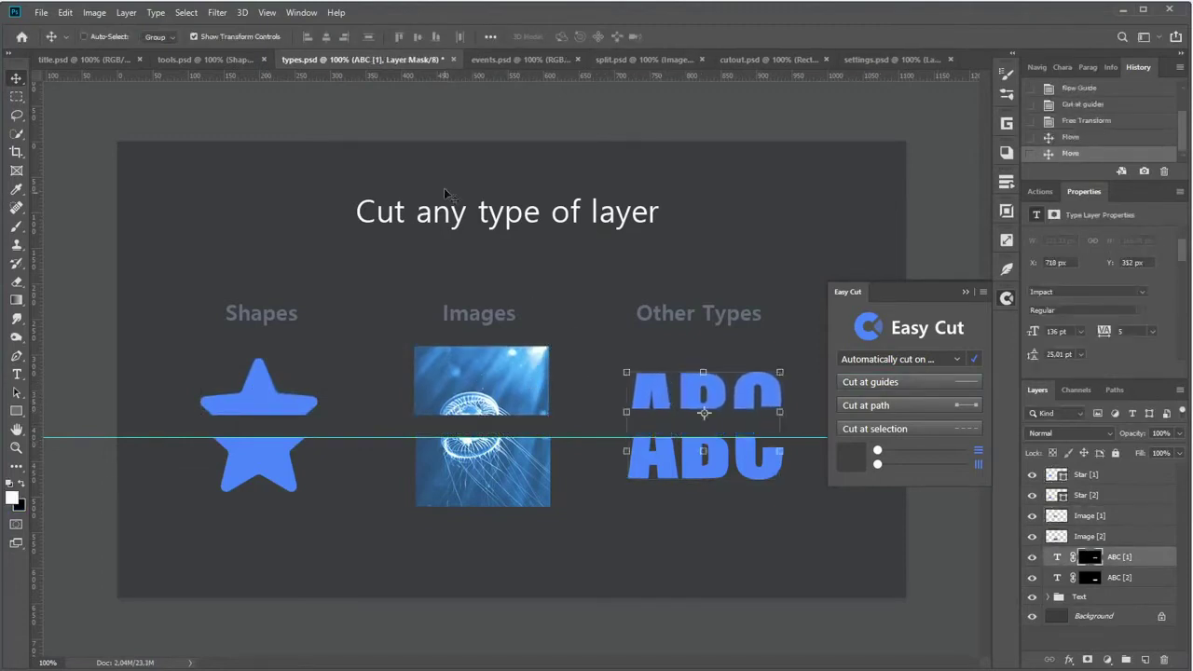
click(510, 63)
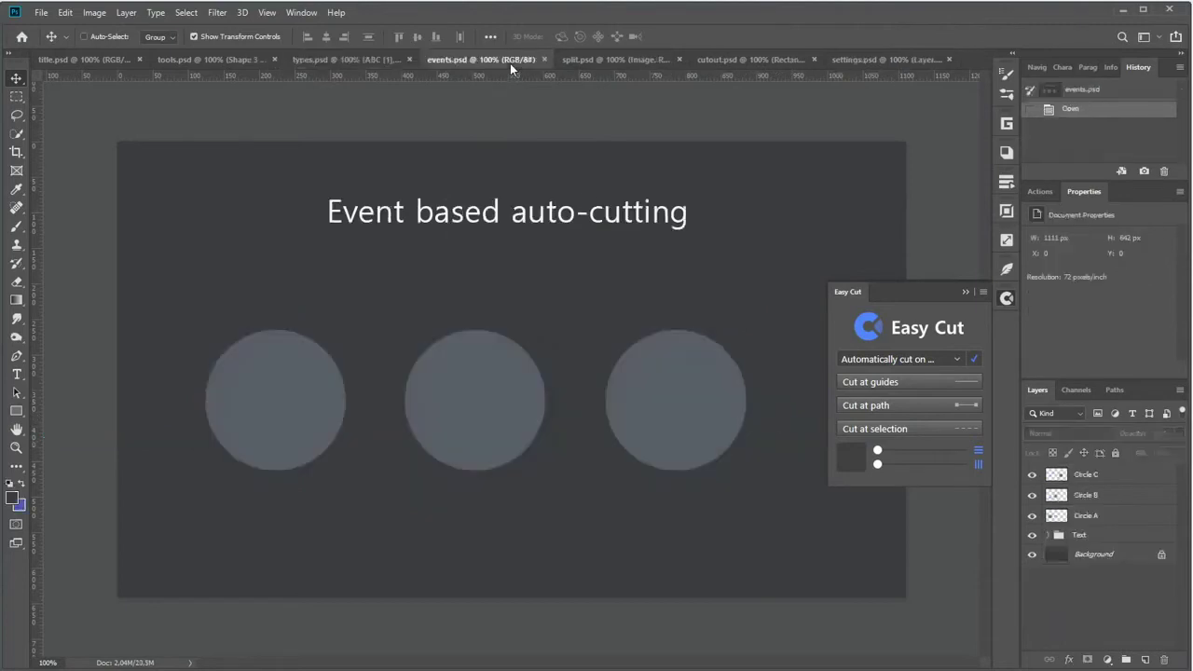
Auto-cut Circle A along a horizontal guide.
click(300, 378)
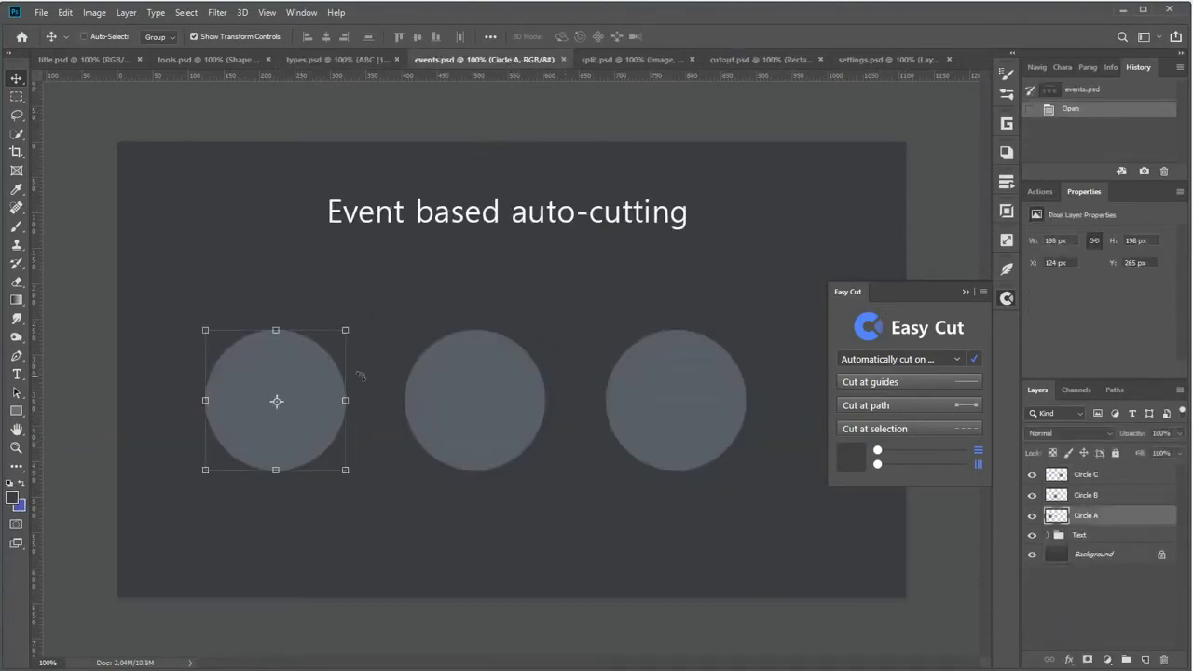
click(903, 368)
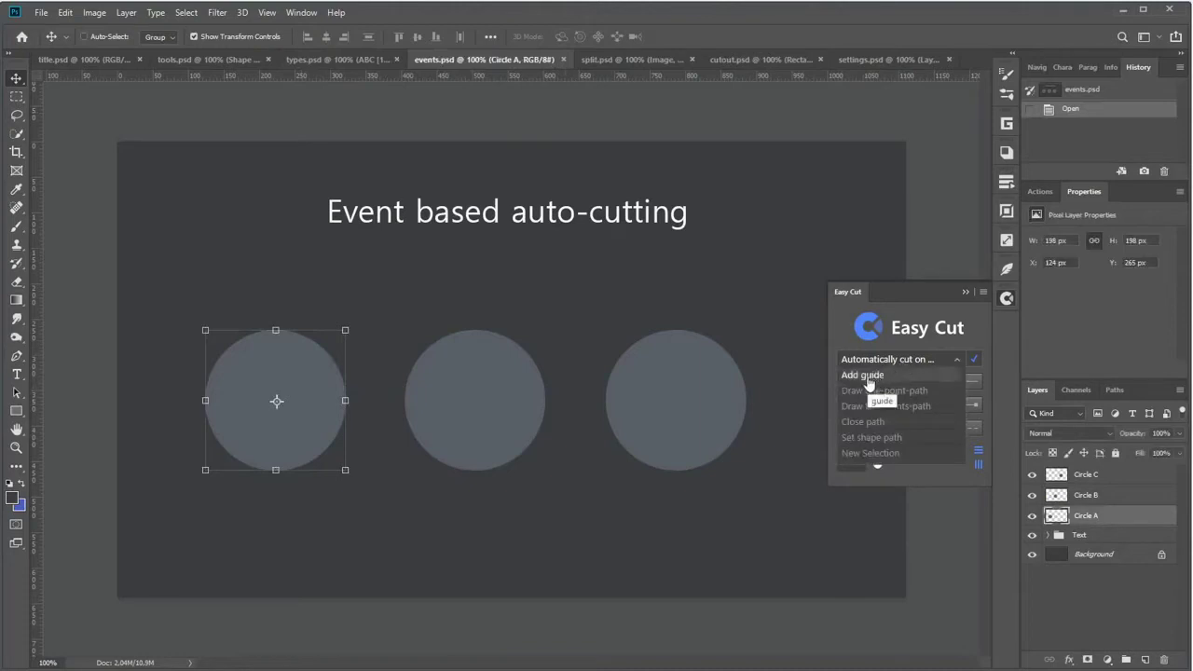
click(886, 360)
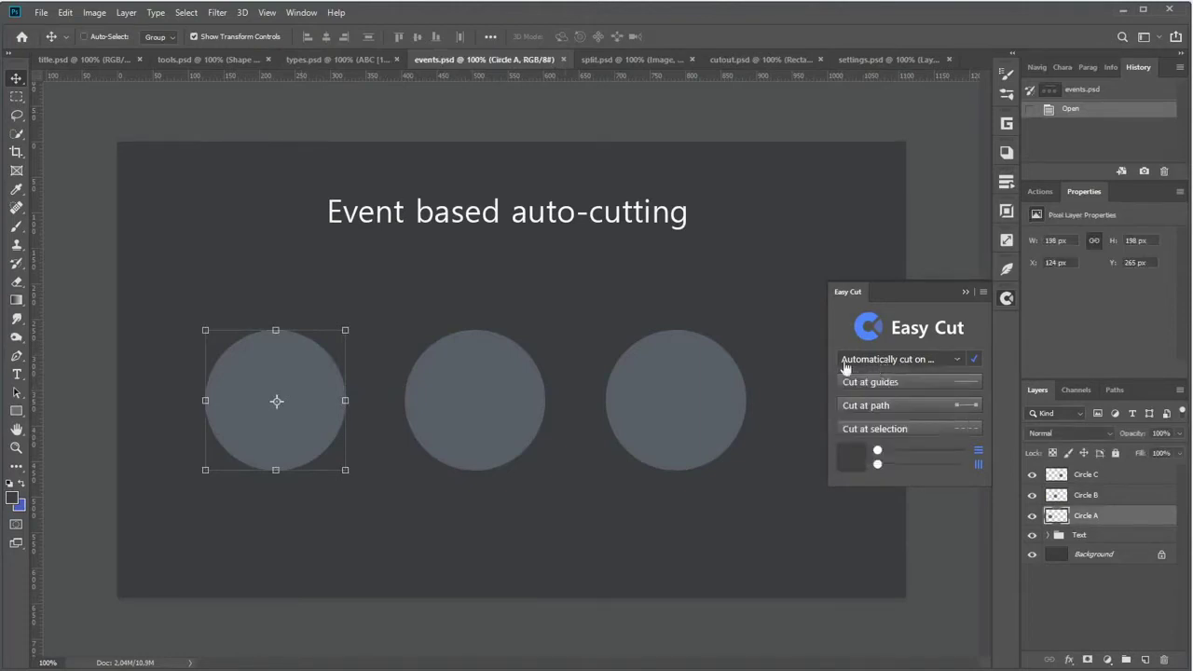
mouse_move(271, 74)
mouse_down()
mouse_move(258, 401)
mouse_move(333, 355)
mouse_up()
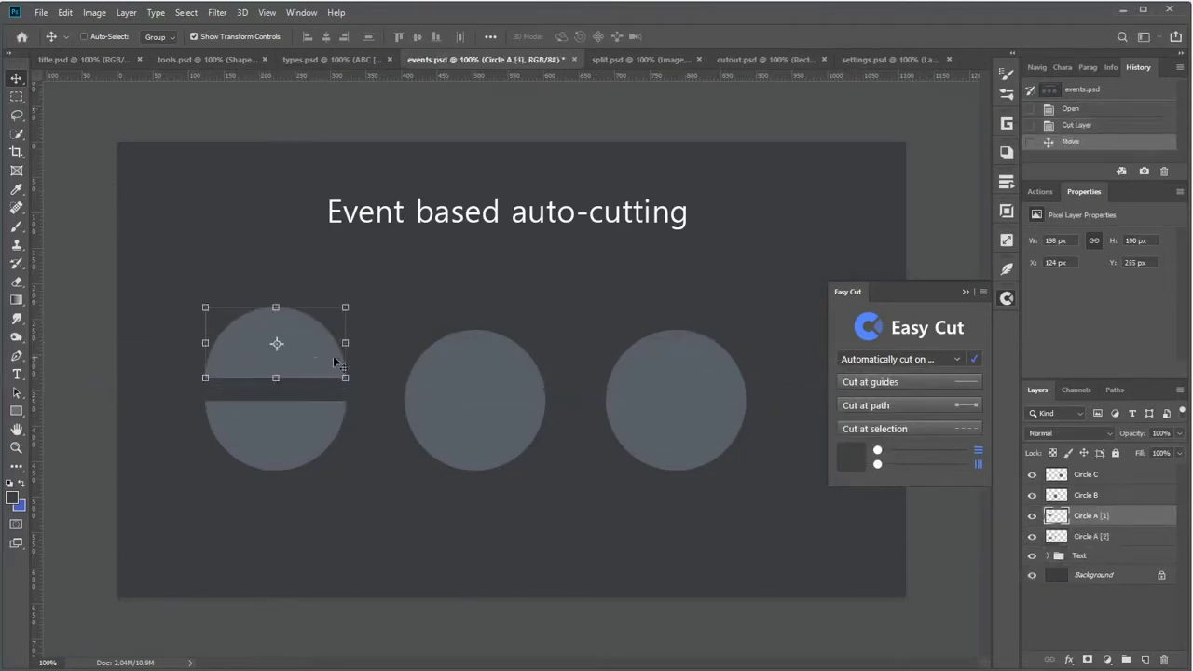
Enable the one-point path trigger, cut Circle B diagonally, and move its upper piece up-left.
click(918, 360)
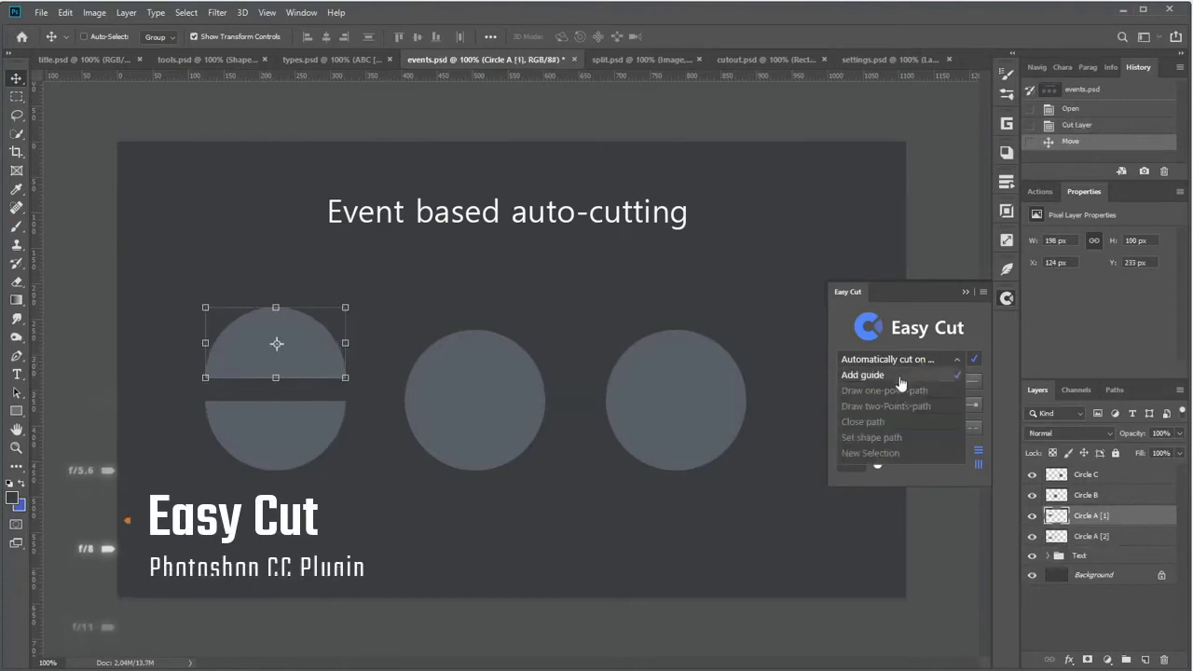
click(888, 390)
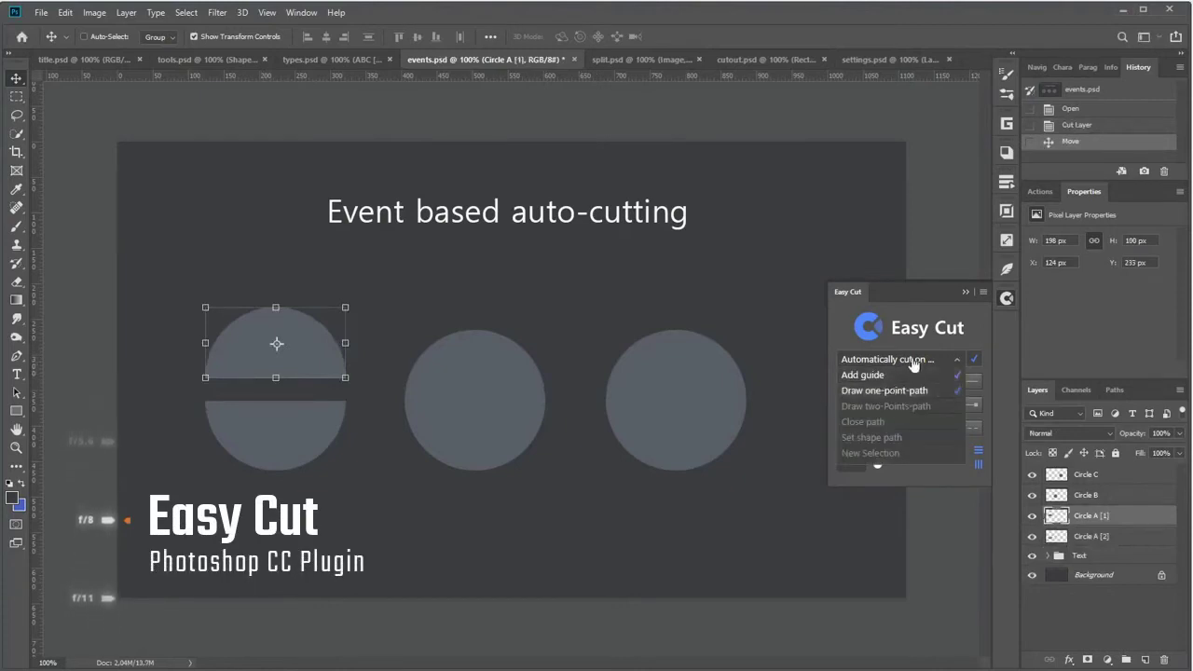
click(913, 361)
ctrl+click(506, 365)
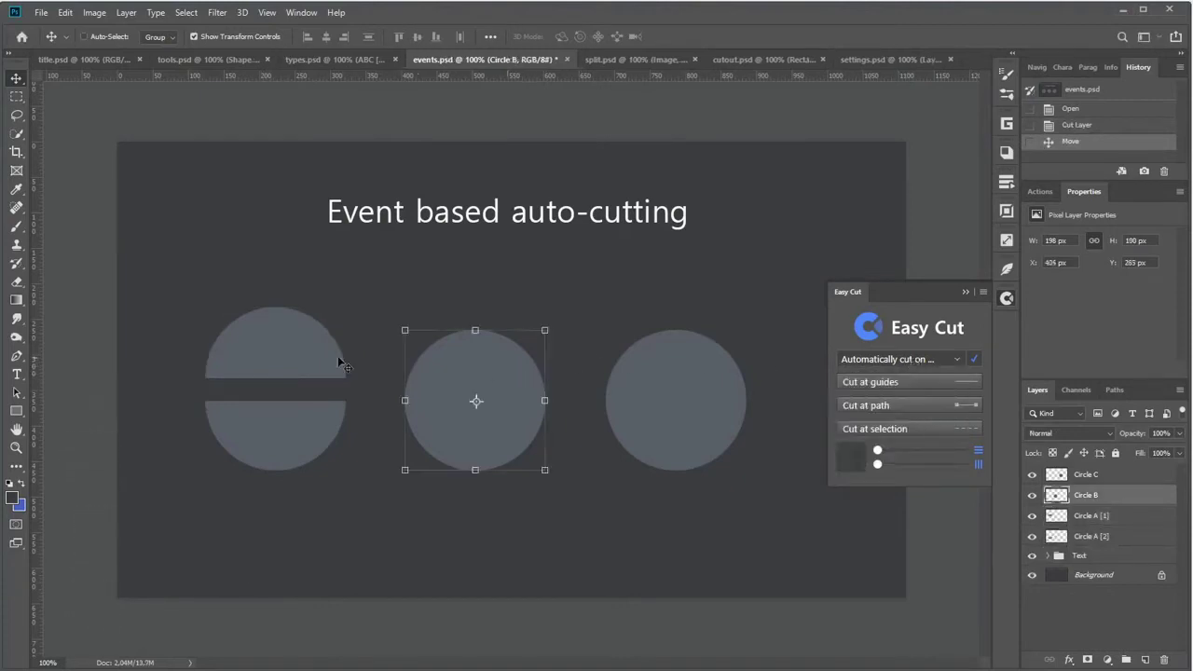
click(17, 355)
drag(468, 402, 500, 371)
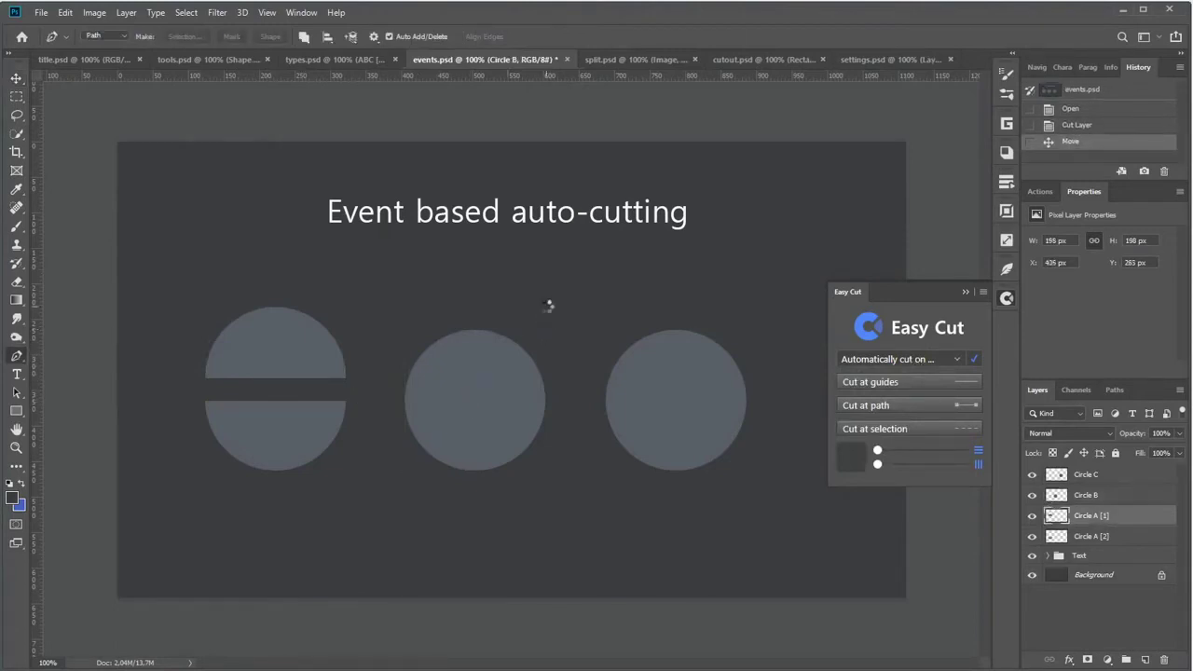
key(v)
drag(477, 358, 466, 341)
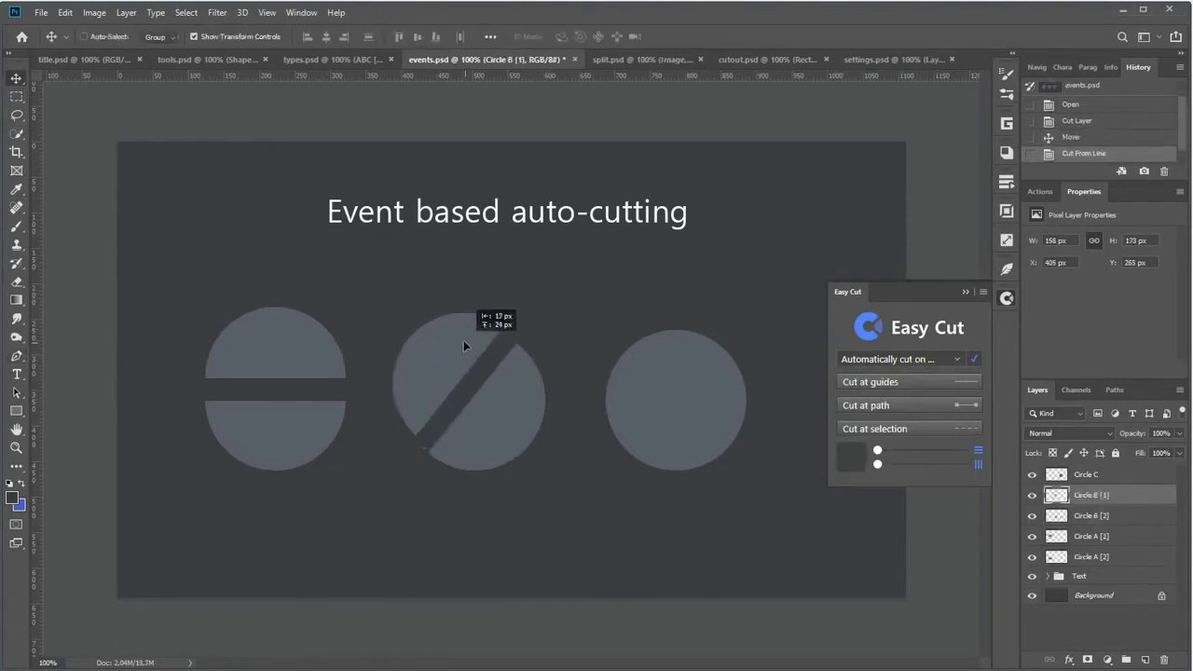
Enable the two-point path trigger, cut Circle C near-vertically, and move its left piece left.
click(683, 385)
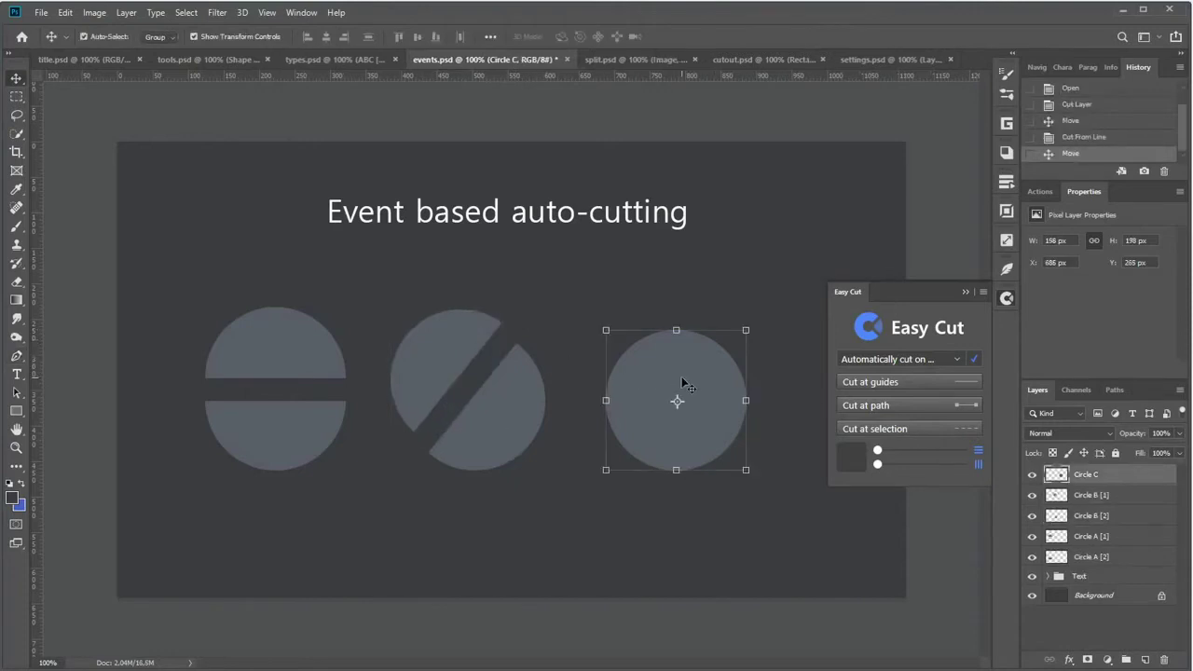
click(915, 360)
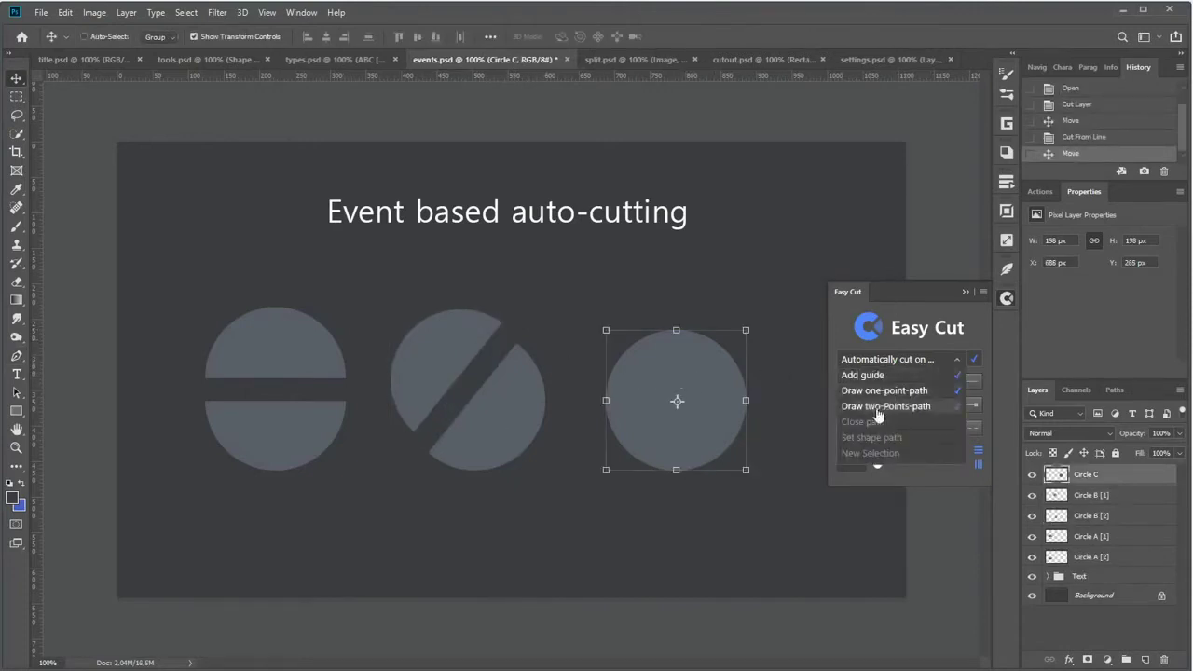
click(878, 407)
click(924, 361)
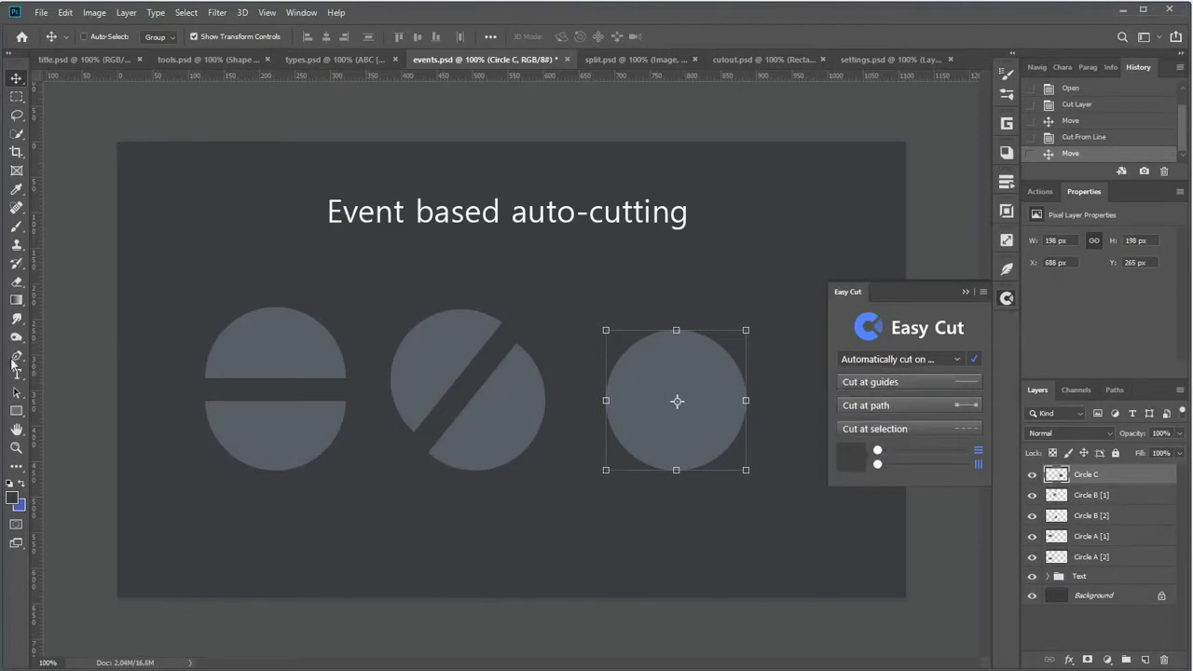
click(15, 358)
click(657, 301)
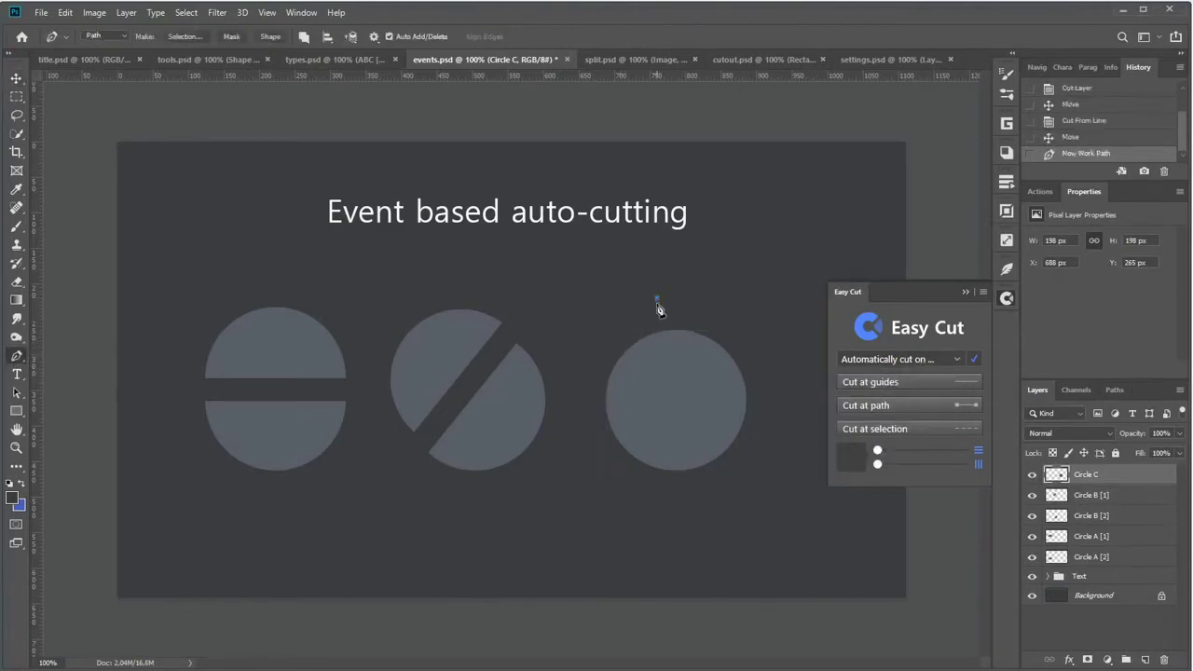
click(717, 494)
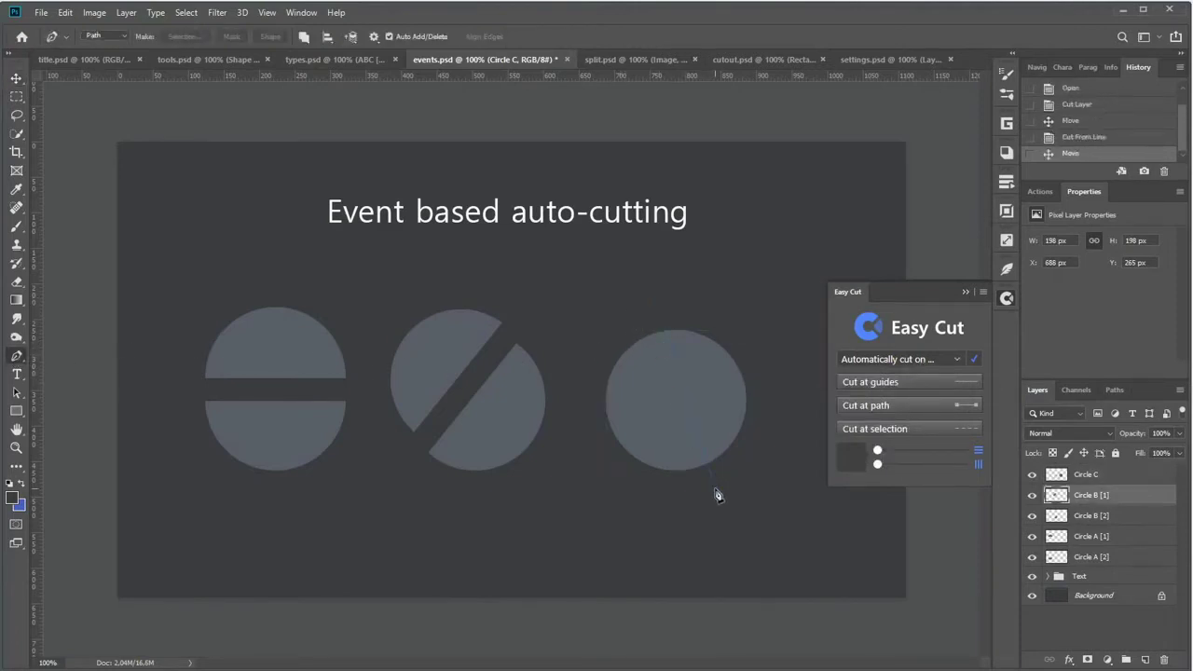
key(v)
drag(690, 385, 662, 389)
click(973, 359)
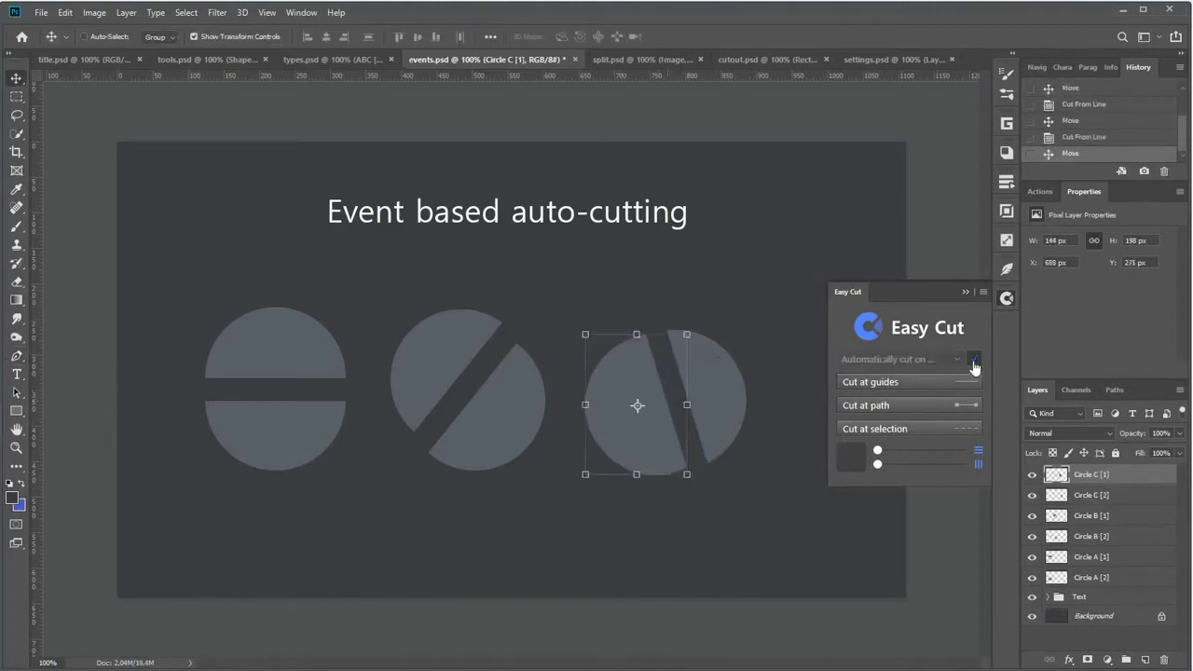
click(973, 362)
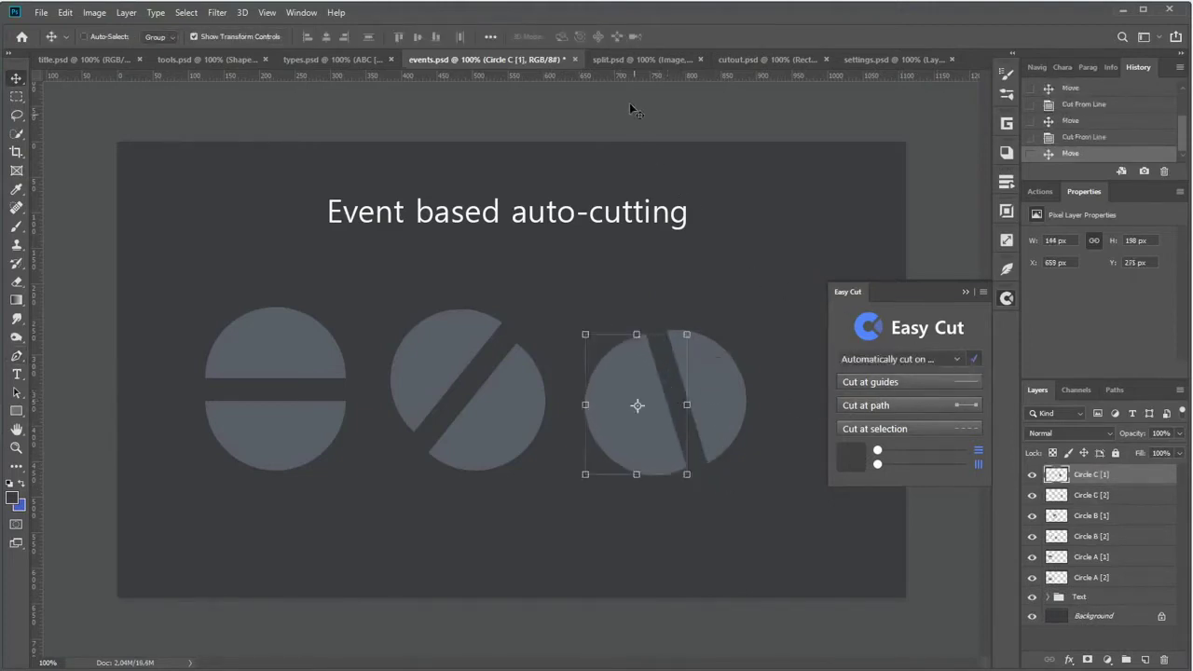
Split split.psd's beach photo into 4 equal vertical slices and offset the first and third slices.
click(622, 63)
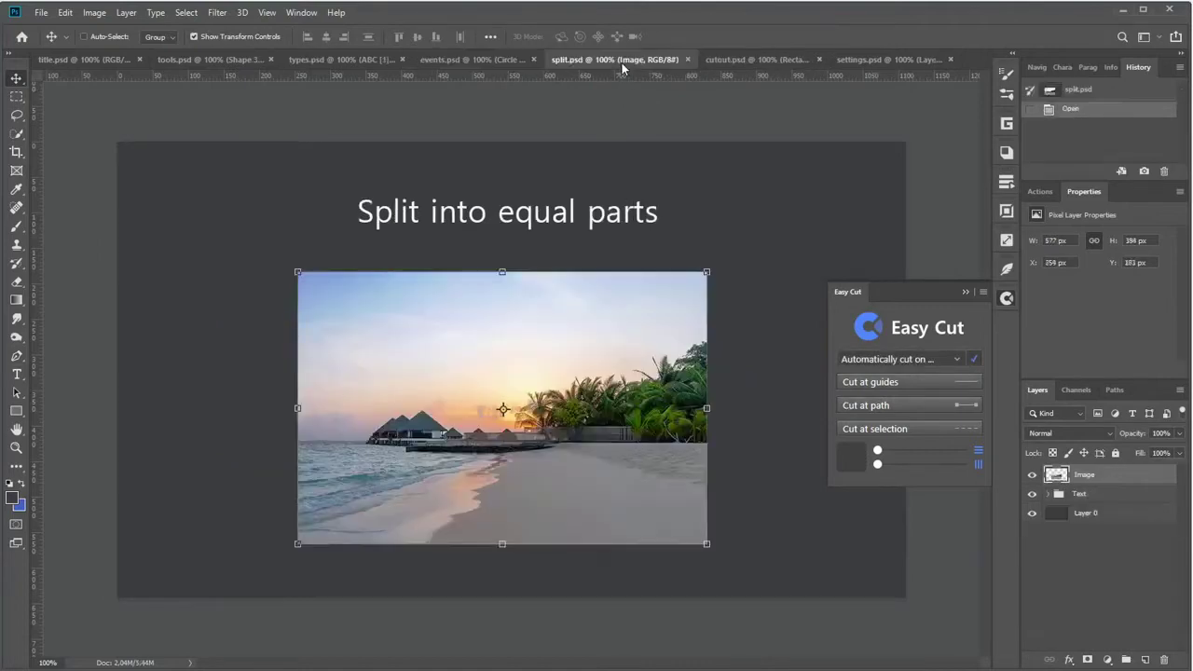
mouse_move(879, 458)
mouse_down()
mouse_move(905, 448)
mouse_move(878, 450)
mouse_move(931, 466)
mouse_move(897, 465)
mouse_move(906, 469)
mouse_up()
click(856, 465)
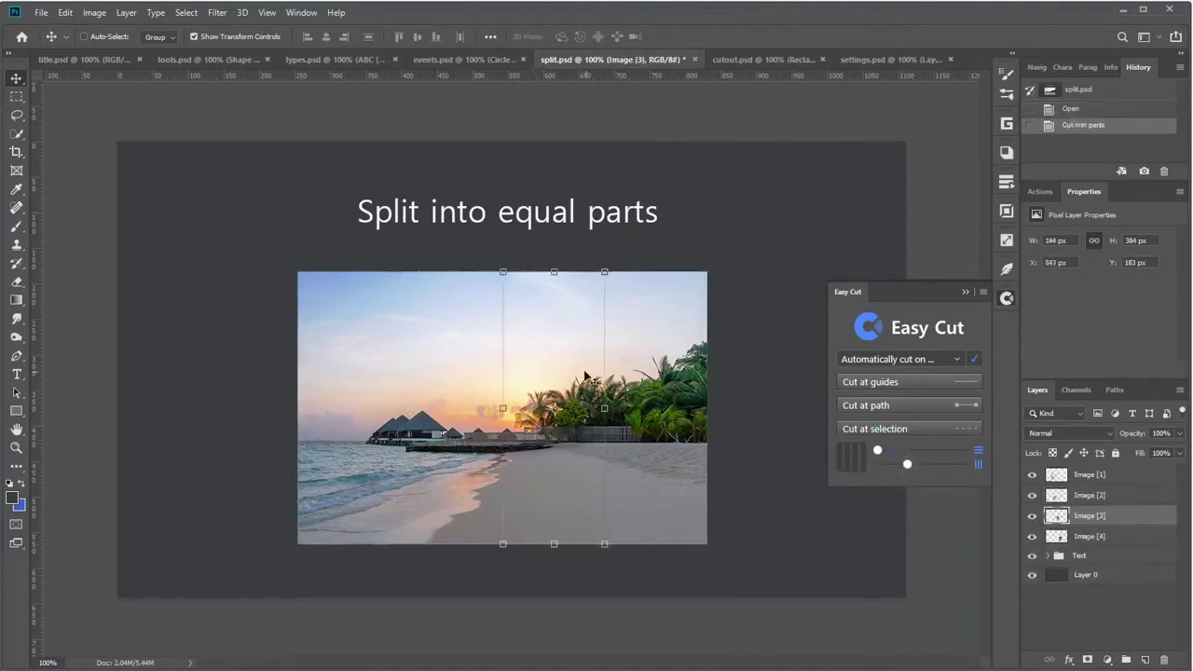
drag(573, 376, 606, 356)
drag(376, 354, 352, 347)
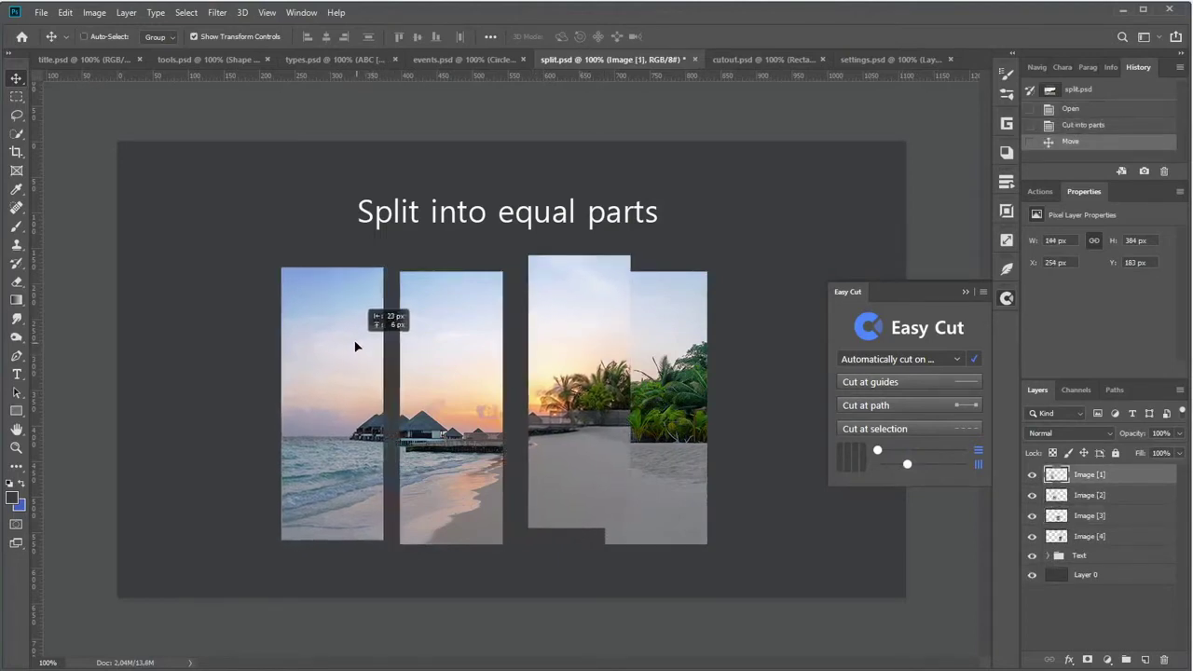
click(740, 62)
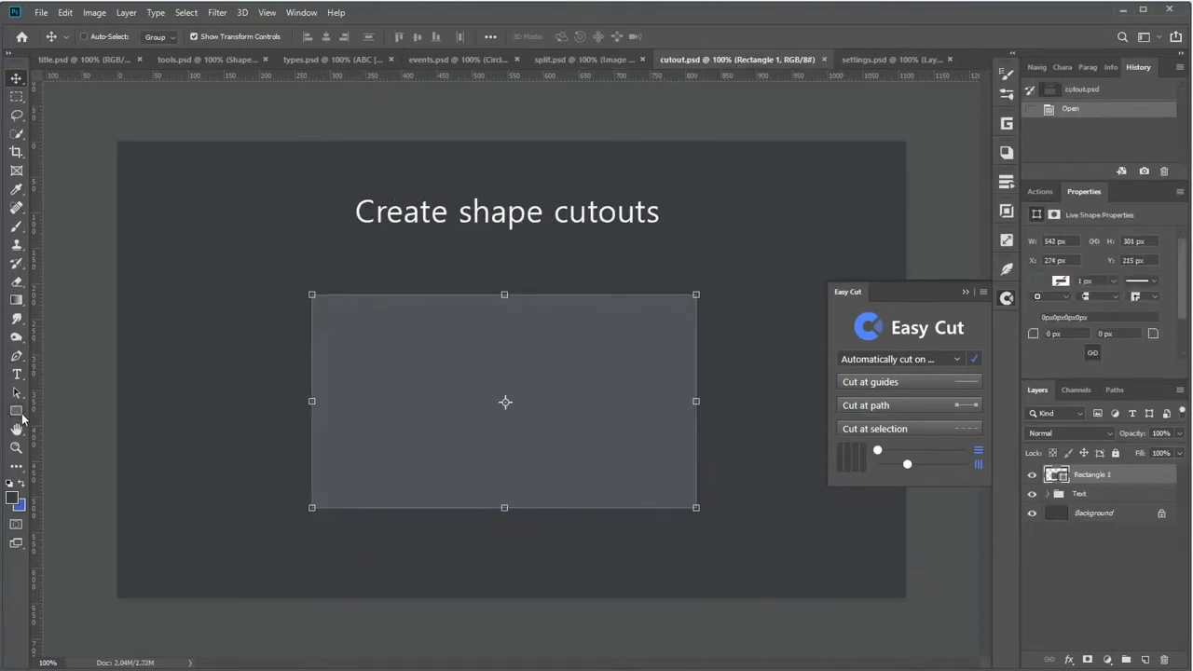
Cut a custom scissors shape out of cutout.psd's grey rectangle and move the rectangle aside.
drag(23, 420, 82, 475)
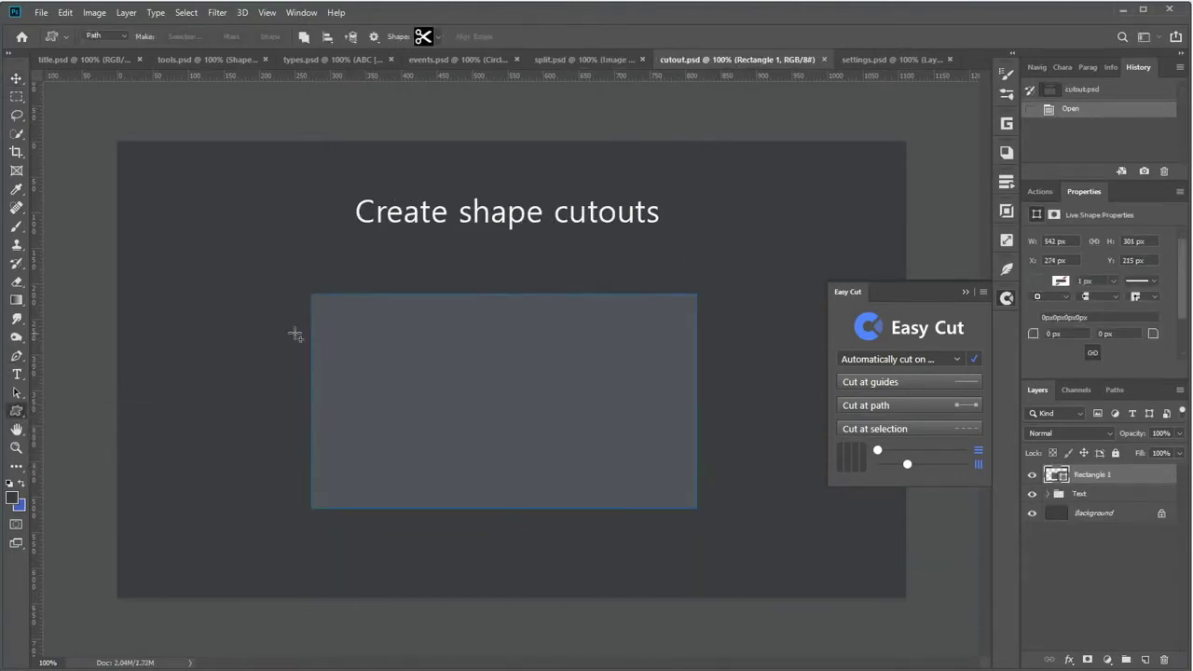
drag(277, 328, 526, 486)
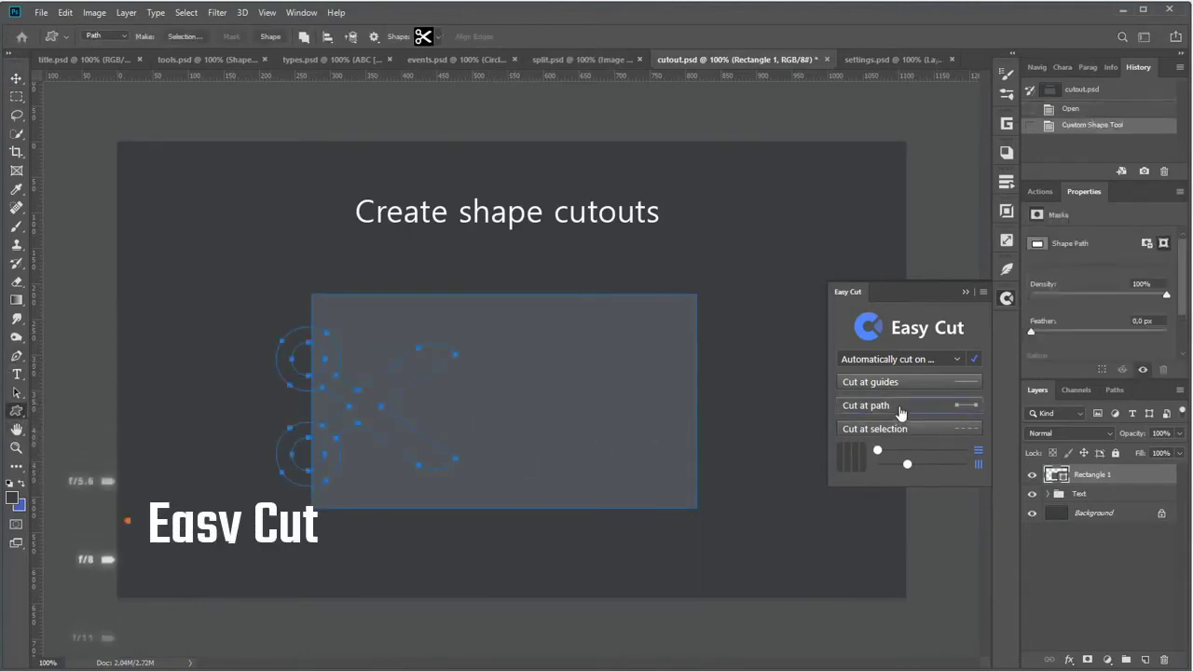
click(900, 410)
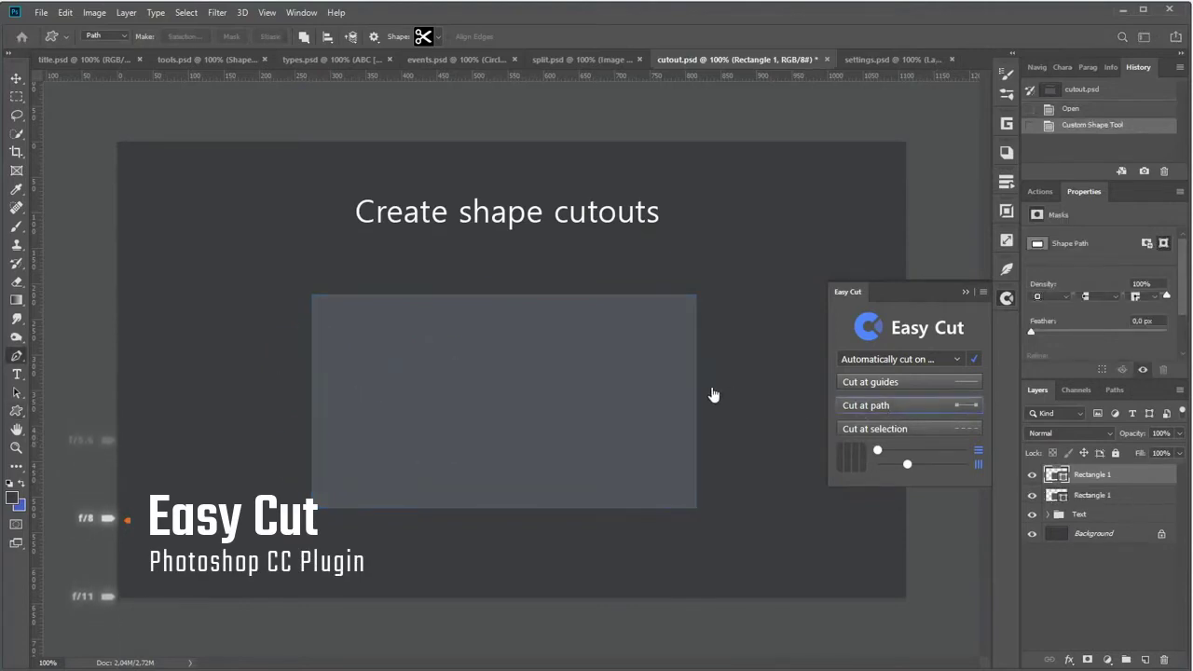
key(v)
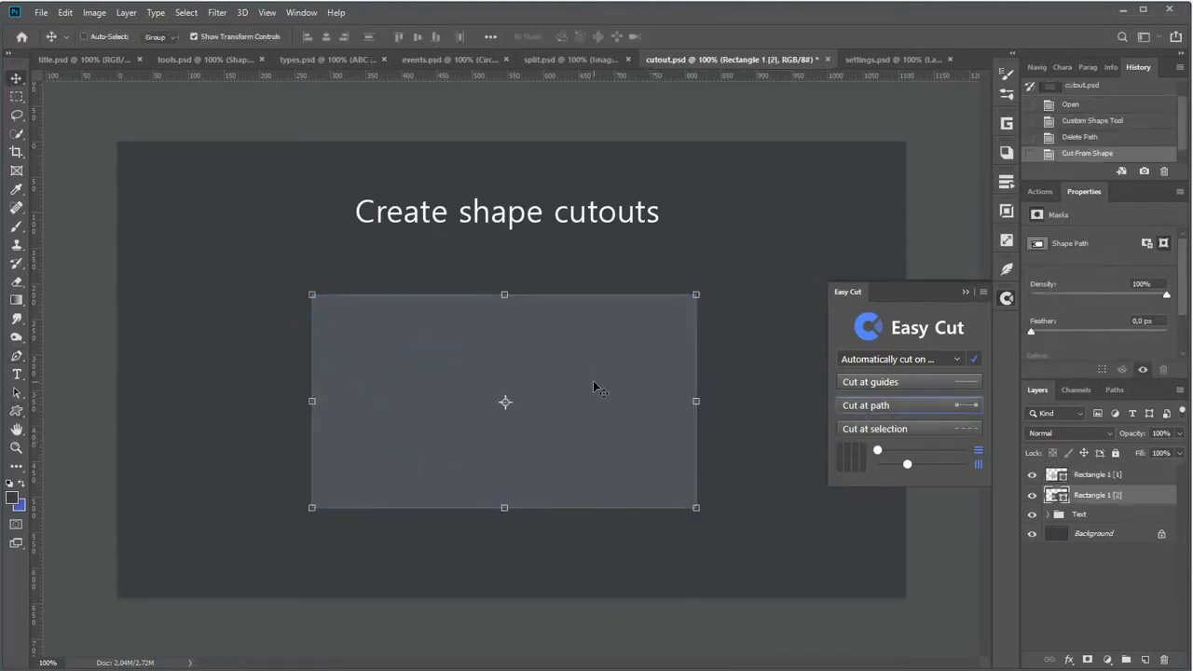
drag(523, 388, 656, 393)
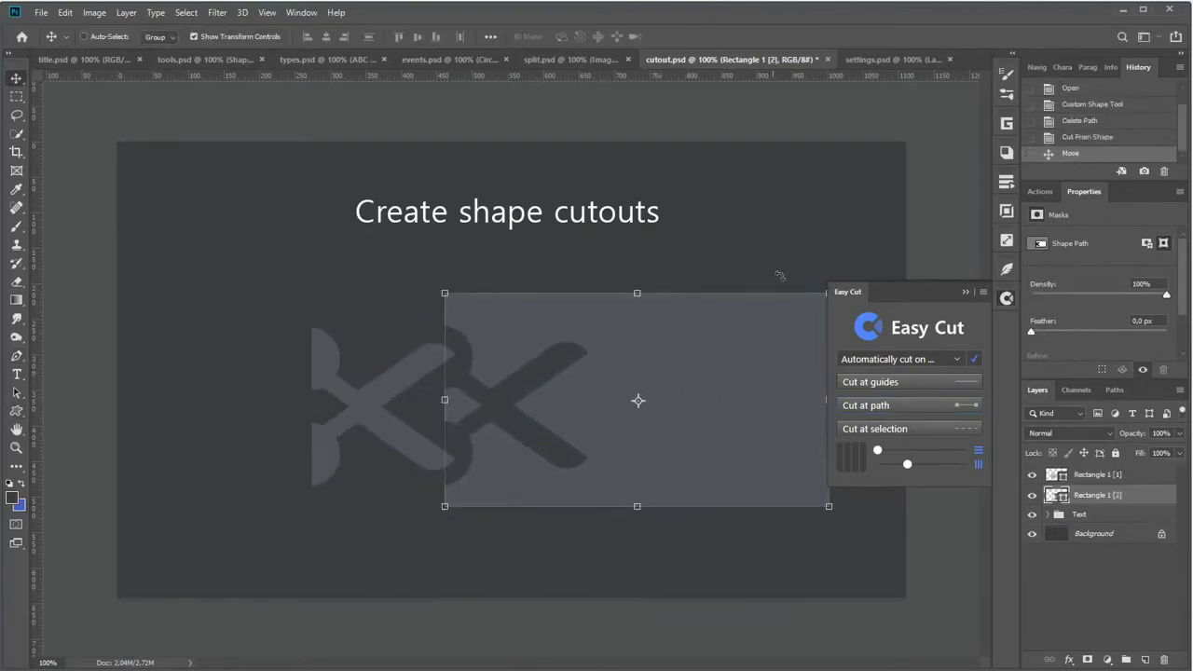
click(869, 60)
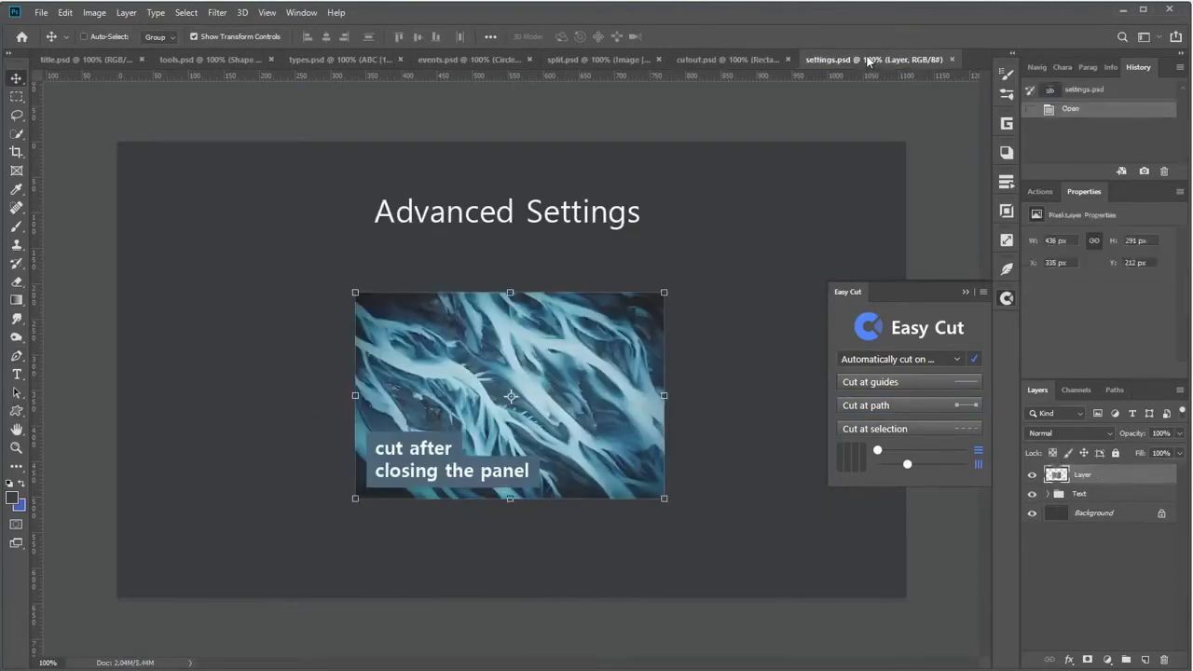
Enable Easy Cut's Run in background option and close the Easy Cut panel.
click(983, 292)
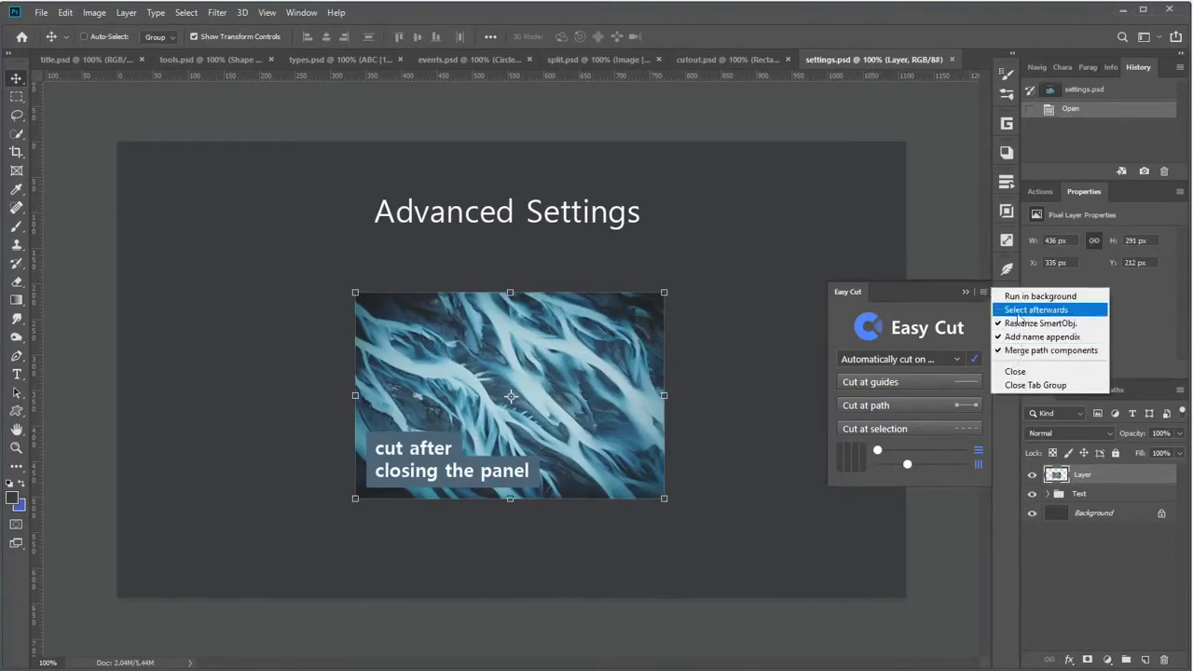
click(1017, 301)
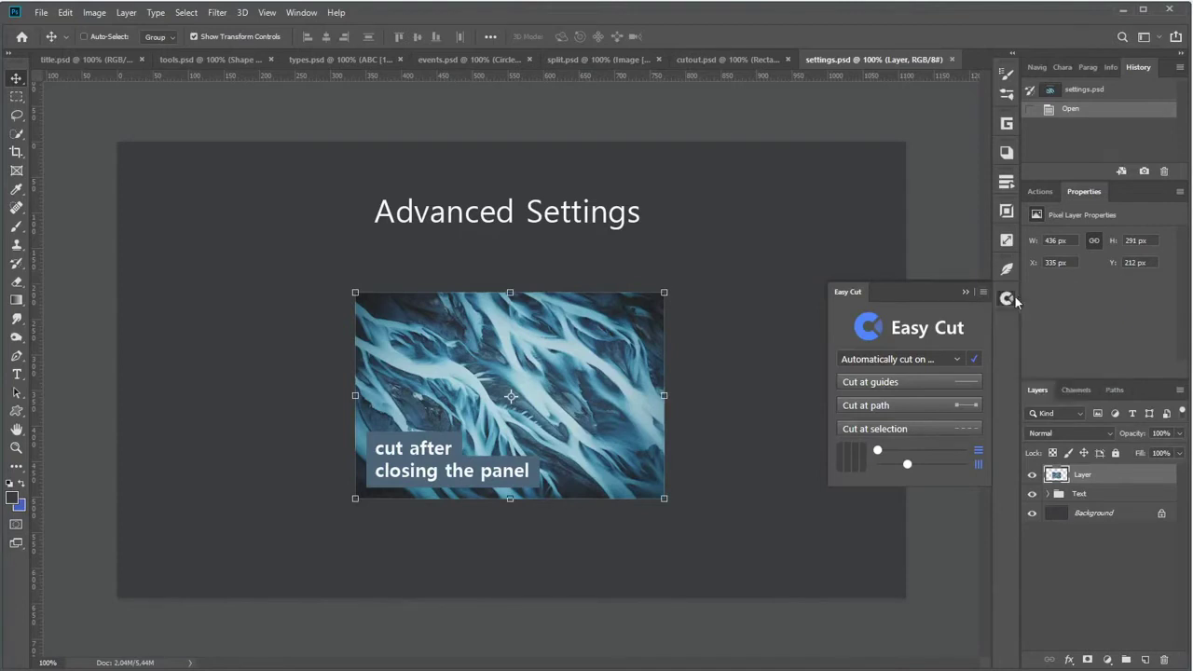
click(951, 360)
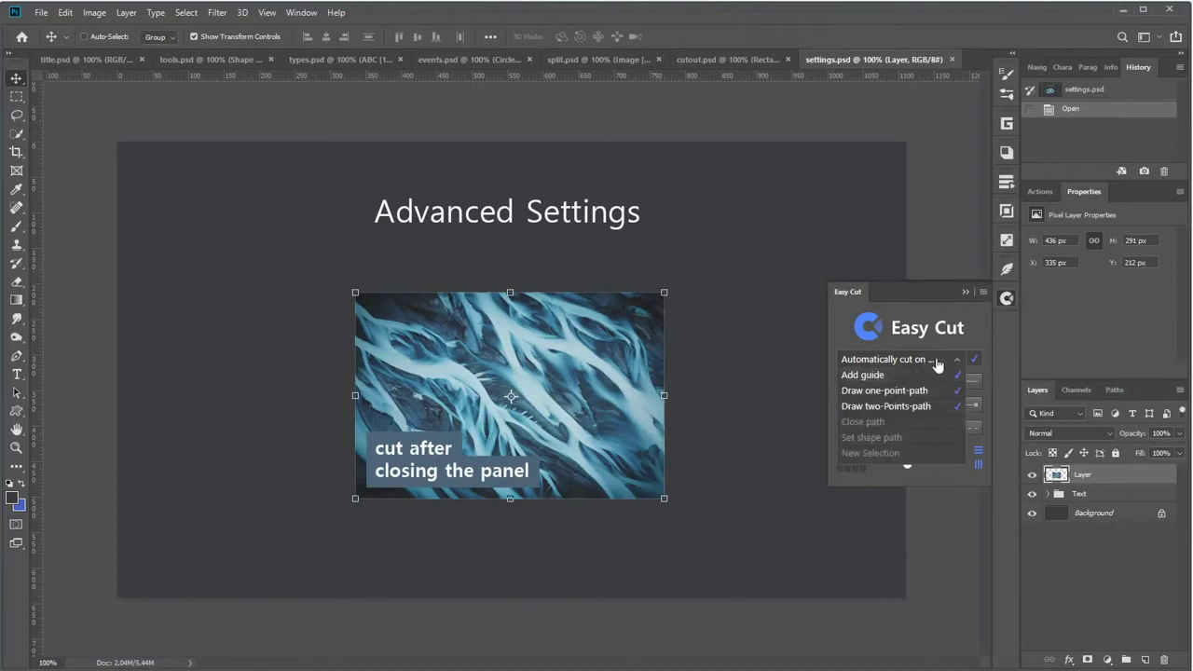
click(938, 361)
right_click(1004, 303)
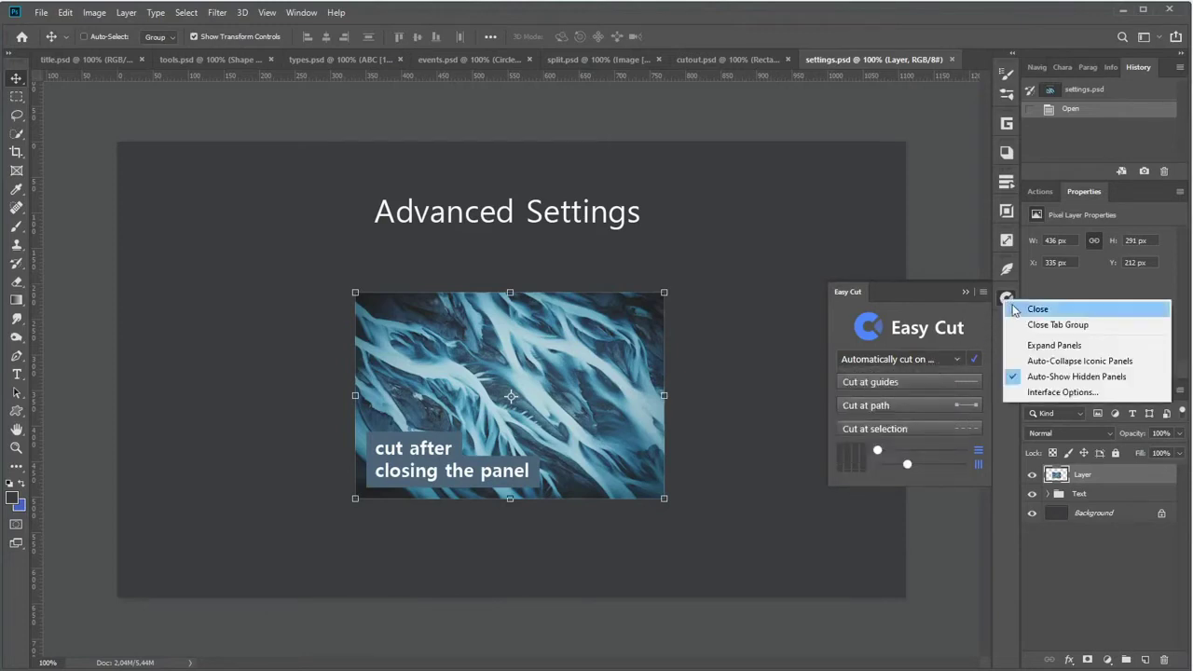
click(1019, 312)
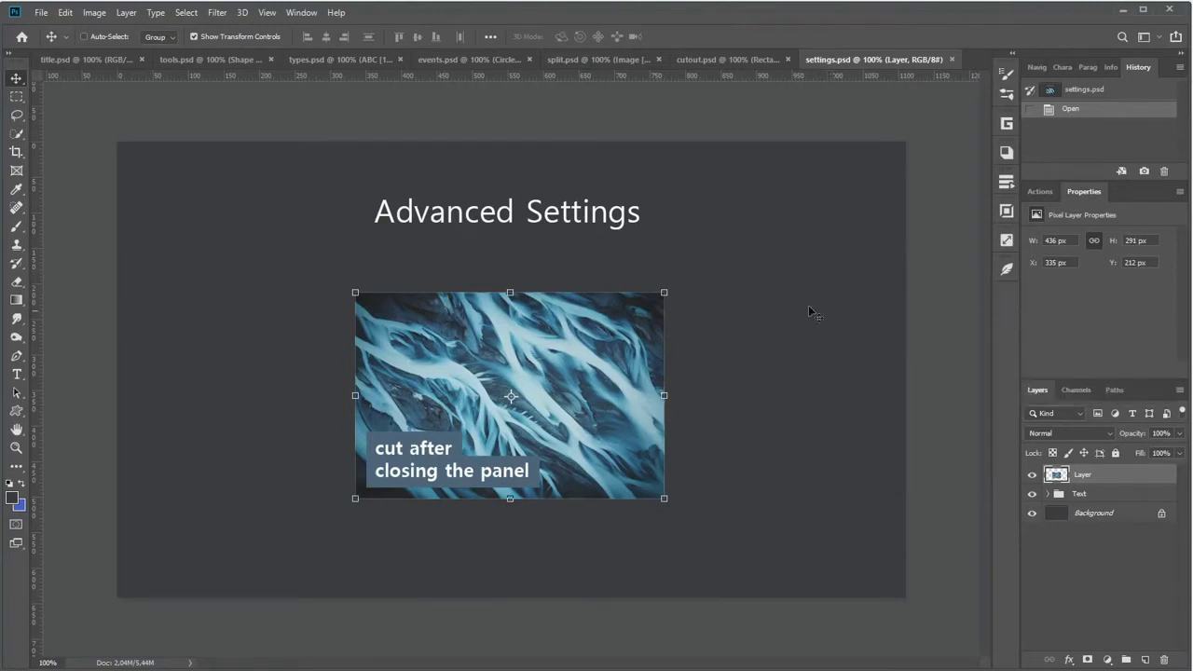
Split the photo at a horizontal guide with Ctrl+Shift+J and move the top half up-left.
drag(302, 79, 320, 395)
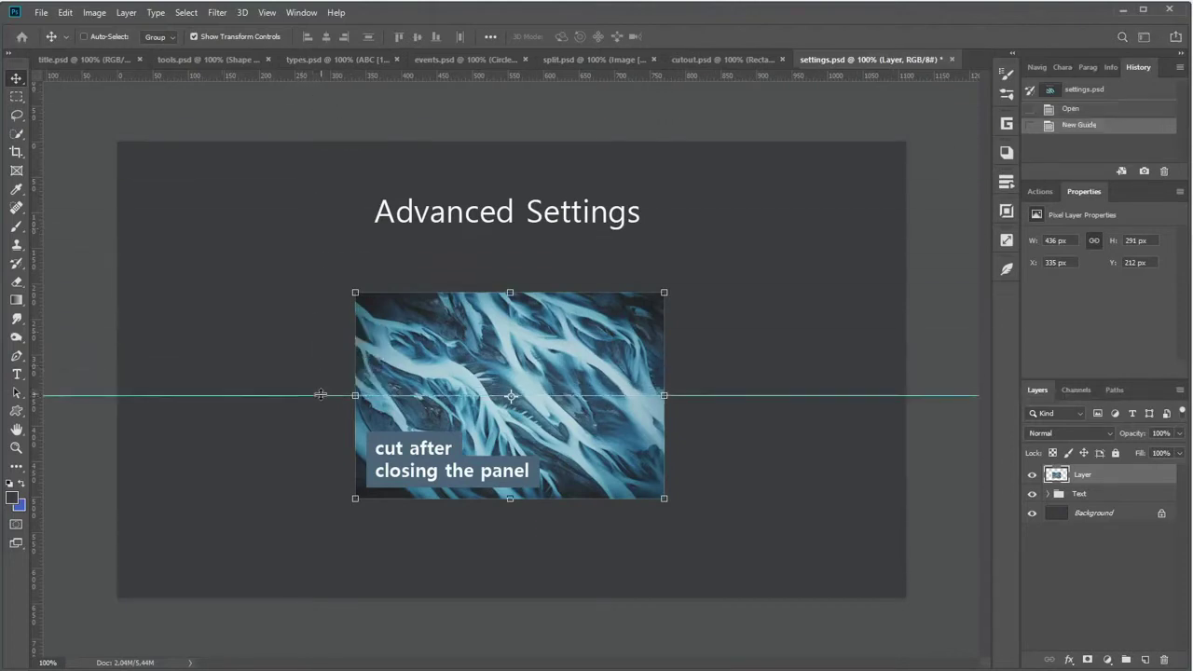
key(ctrl+shift+j)
drag(446, 386, 417, 349)
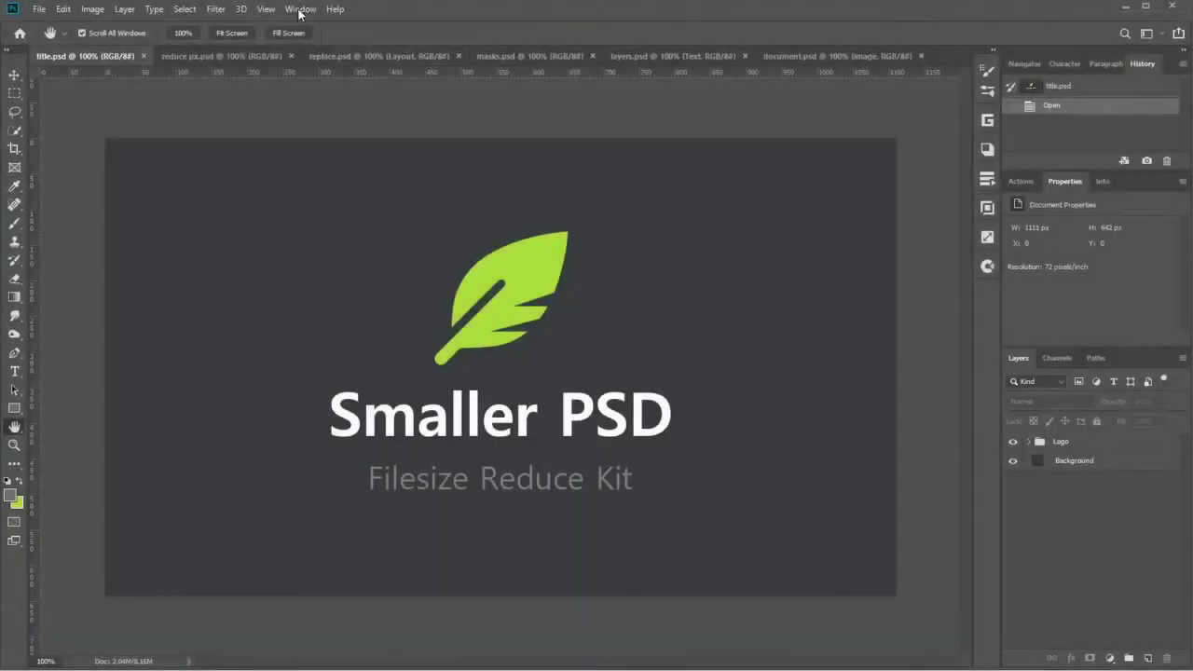
Open the Smaller PSD panel from Extensions and switch to reduce px.psd.
click(299, 11)
mouse_move(314, 74)
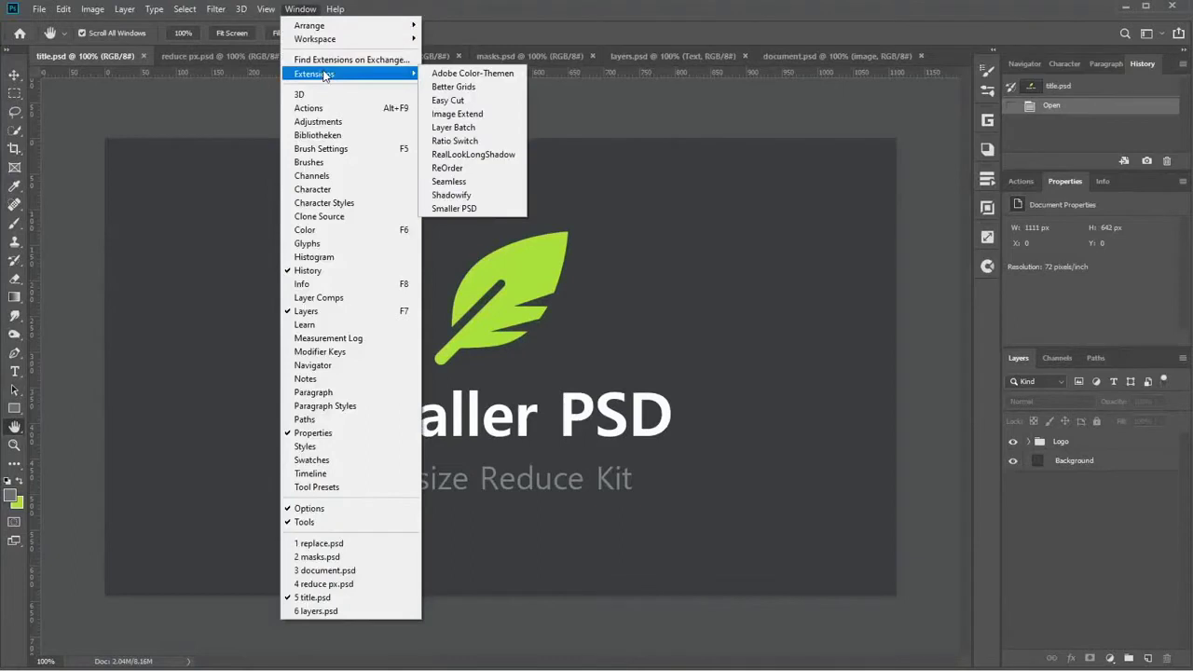
click(448, 207)
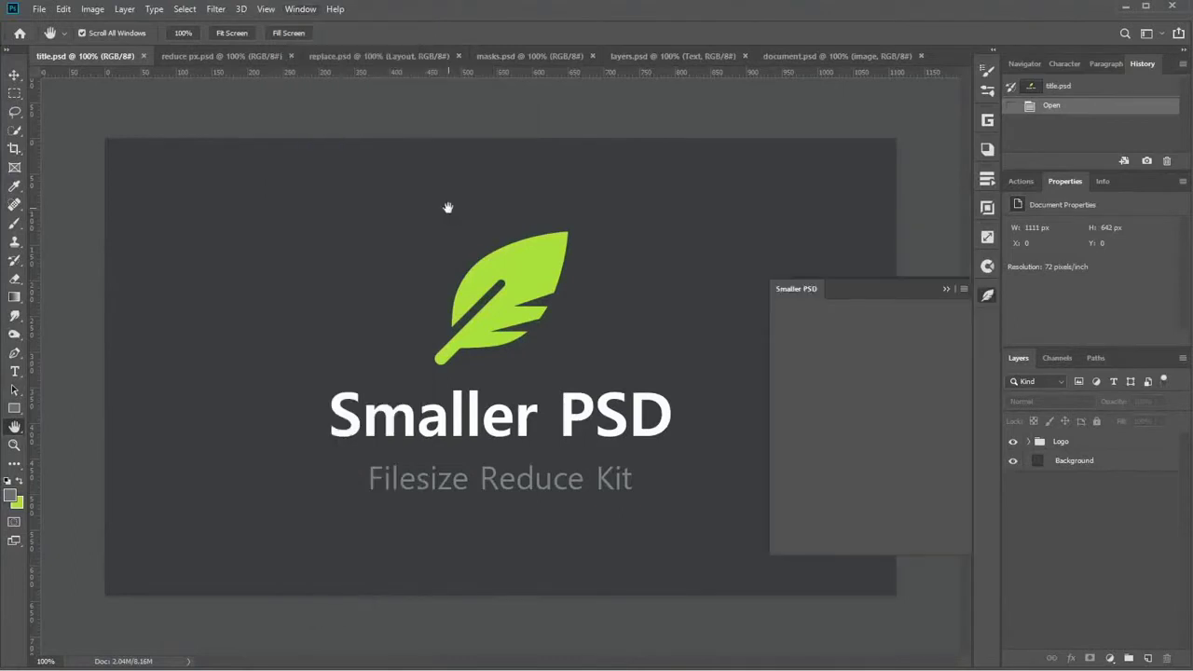
click(209, 57)
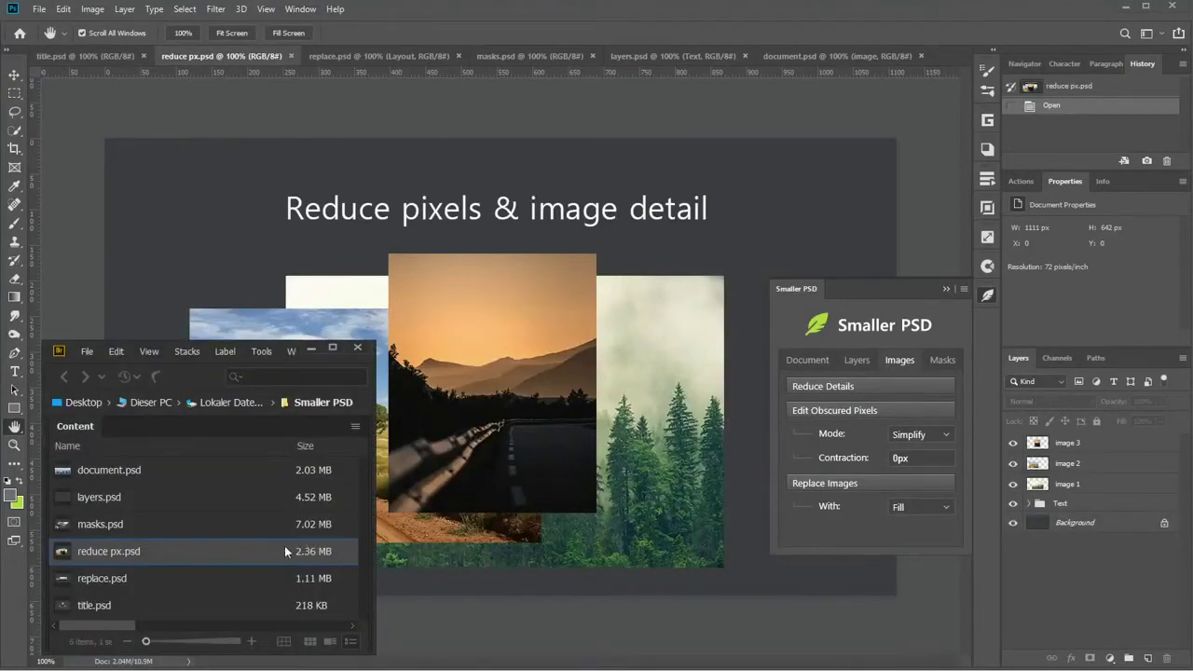
Simplify the obscured pixels under the overlapping photos, checking by hiding images 3 and 2.
click(532, 377)
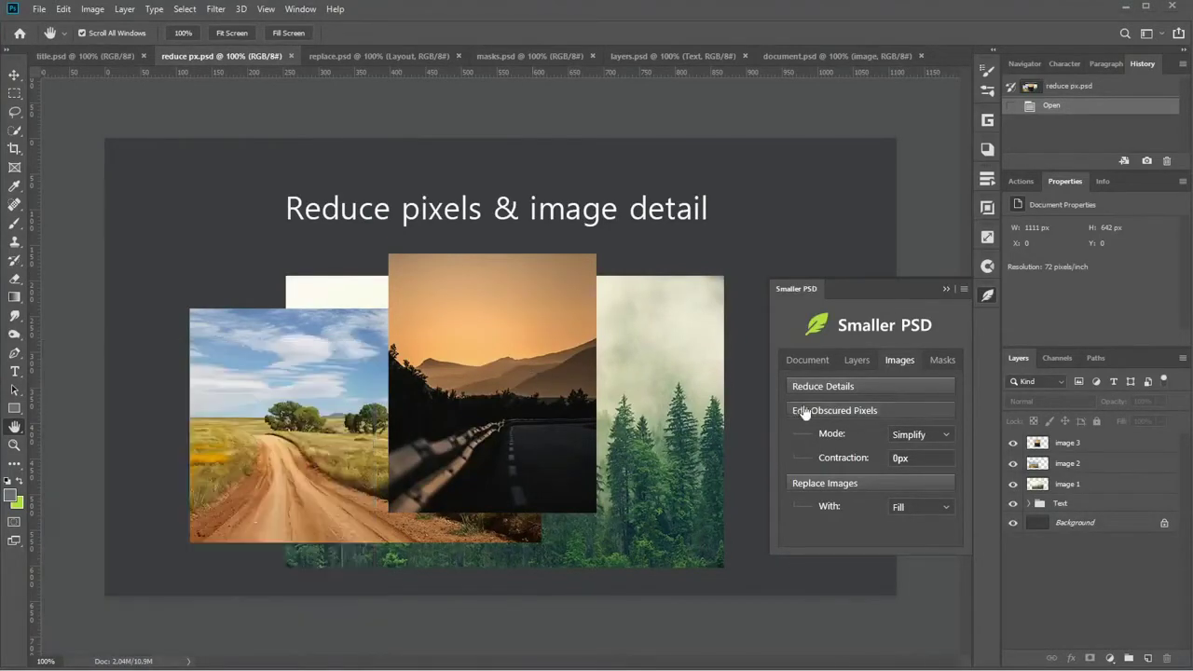
click(852, 413)
click(1012, 443)
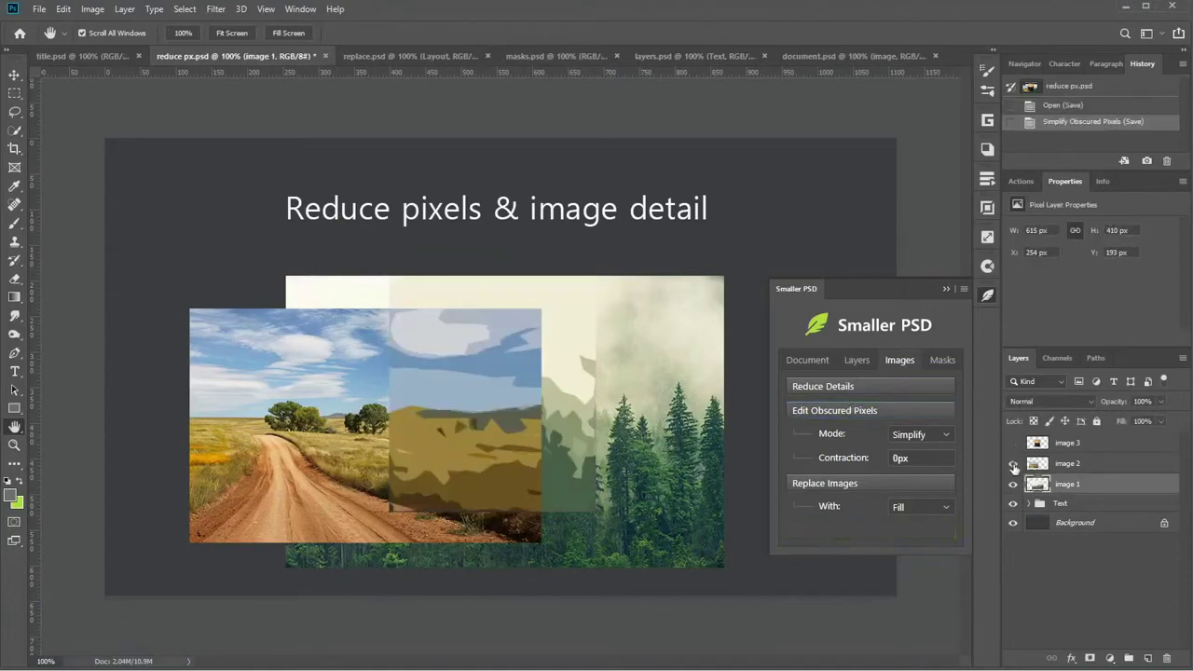
click(1013, 466)
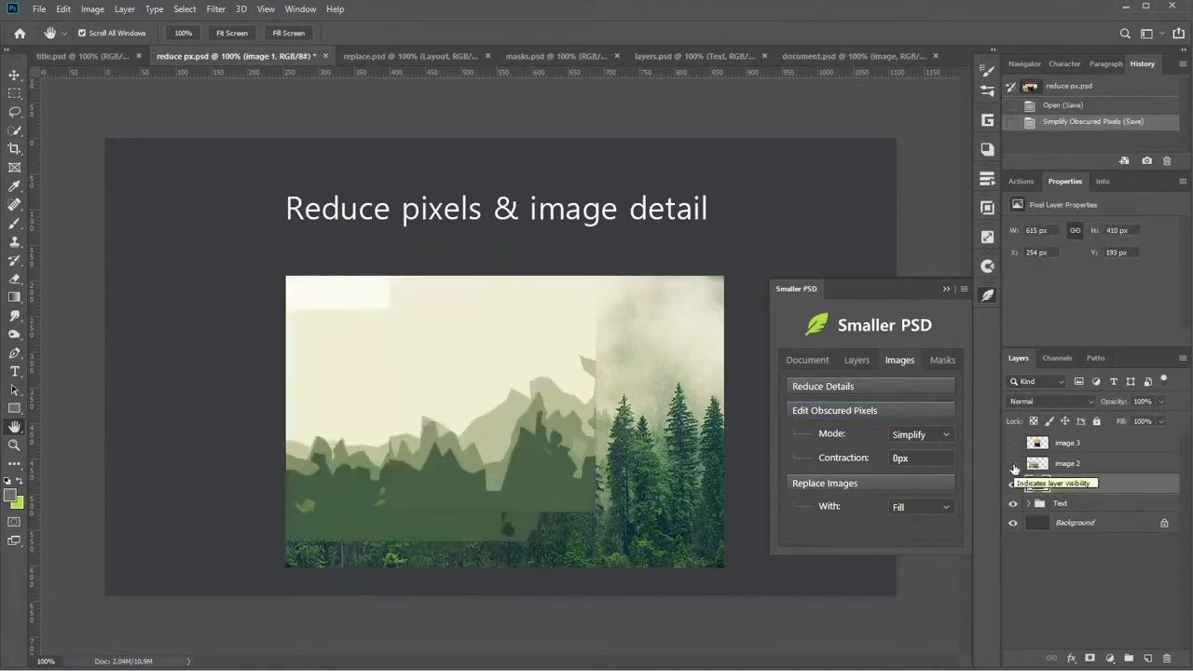
click(1013, 464)
click(1013, 444)
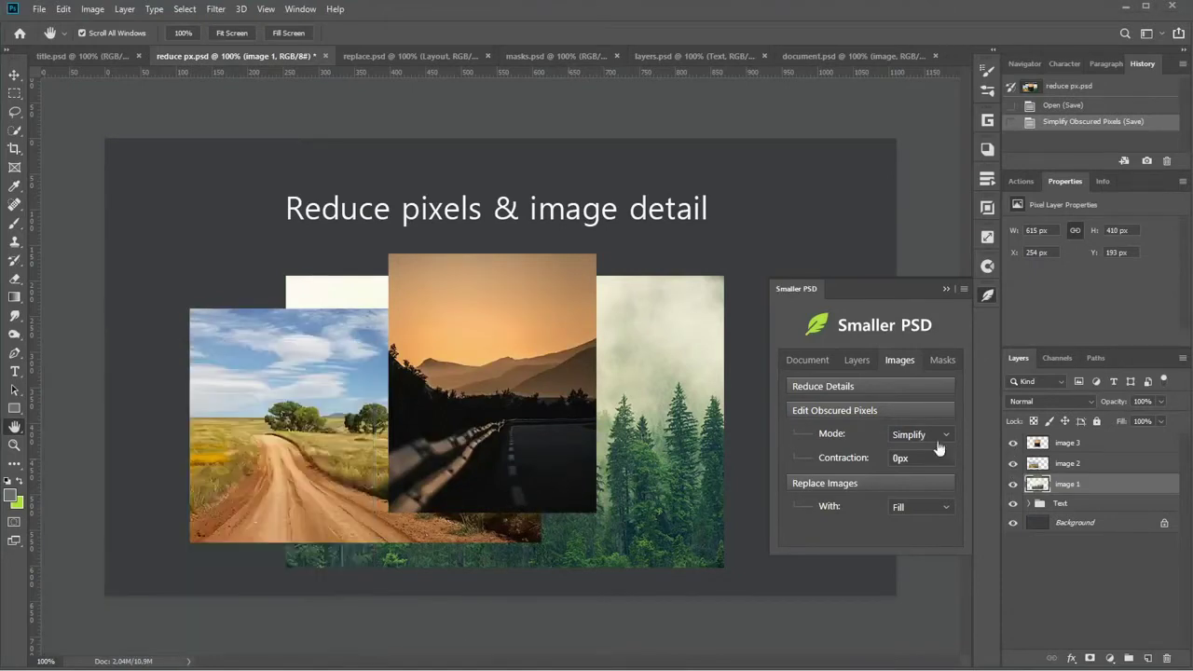
Delete obscured pixels with Mode set to Delete, then reduce the photos' image details.
click(938, 444)
click(919, 456)
click(854, 415)
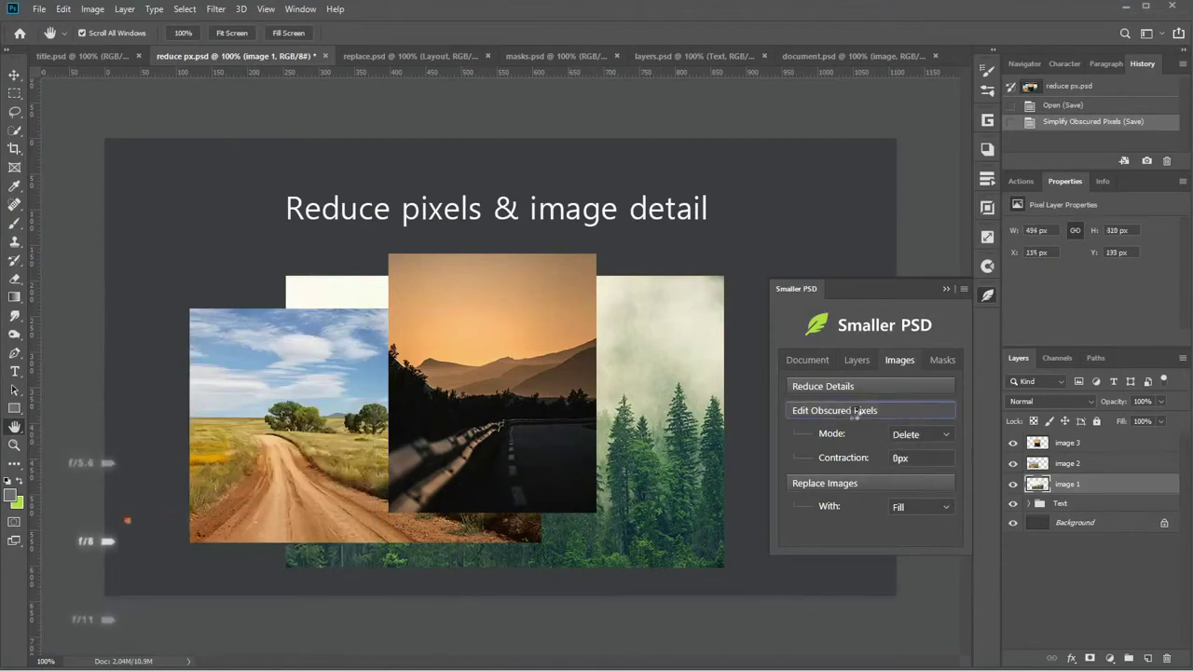
click(1013, 443)
click(1013, 463)
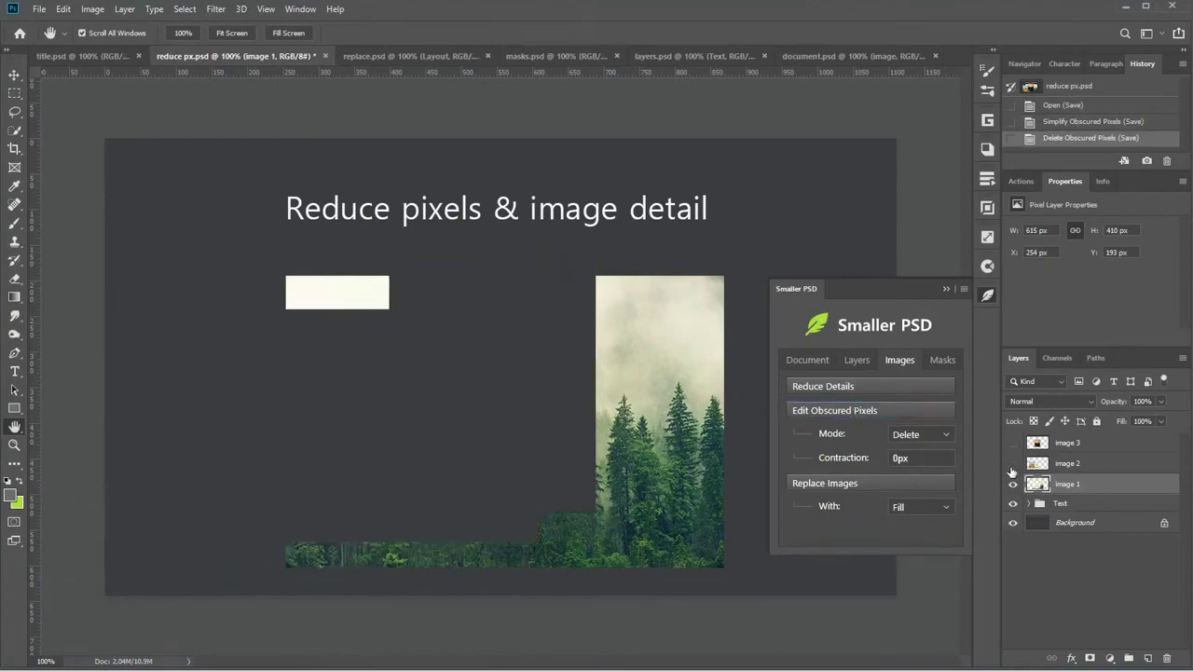
click(1013, 463)
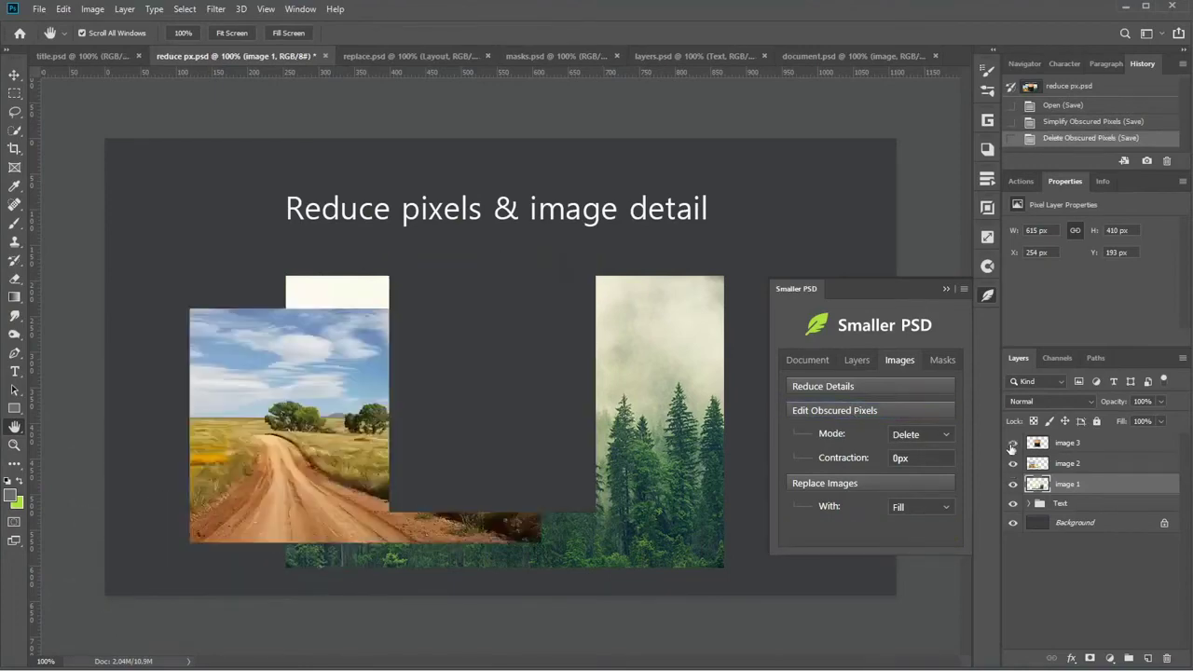
click(1013, 442)
ctrl+click(413, 421)
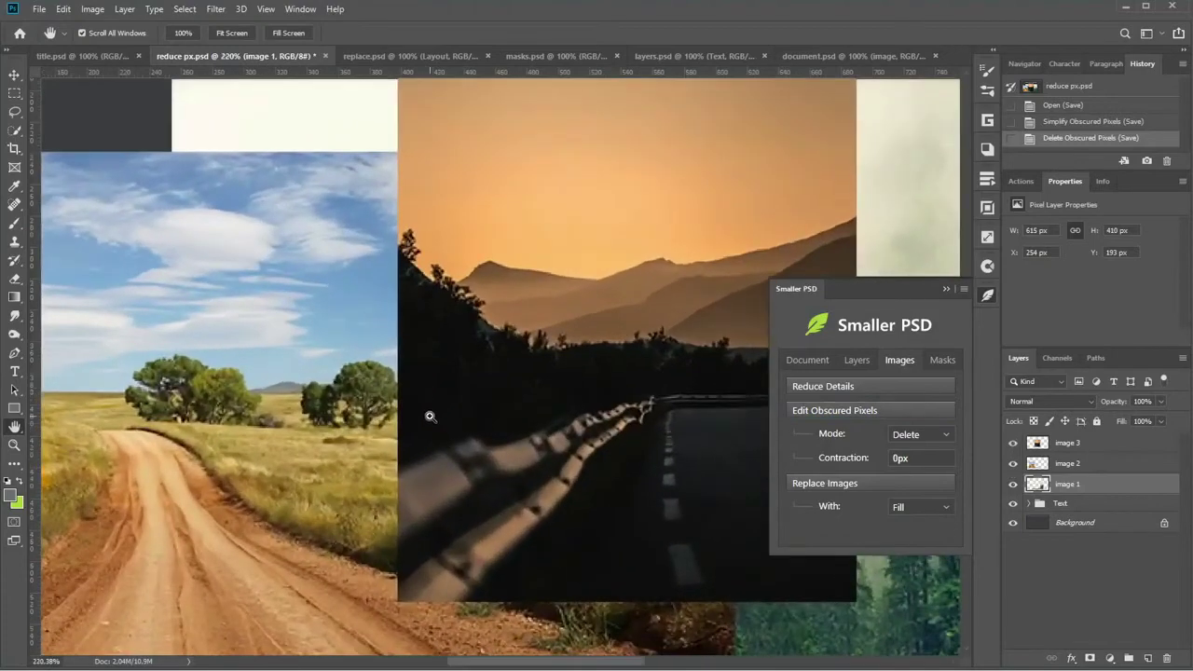
click(800, 388)
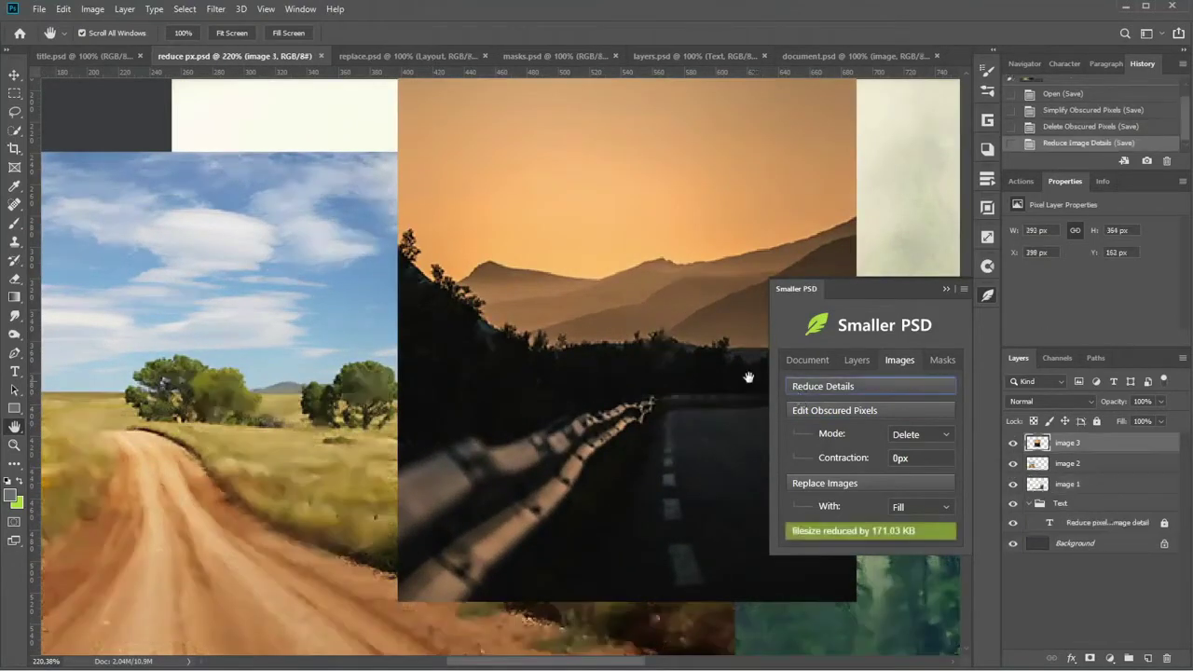
In replace.psd, use Smaller PSD's Replace Images with Frames instead of Fill.
click(371, 56)
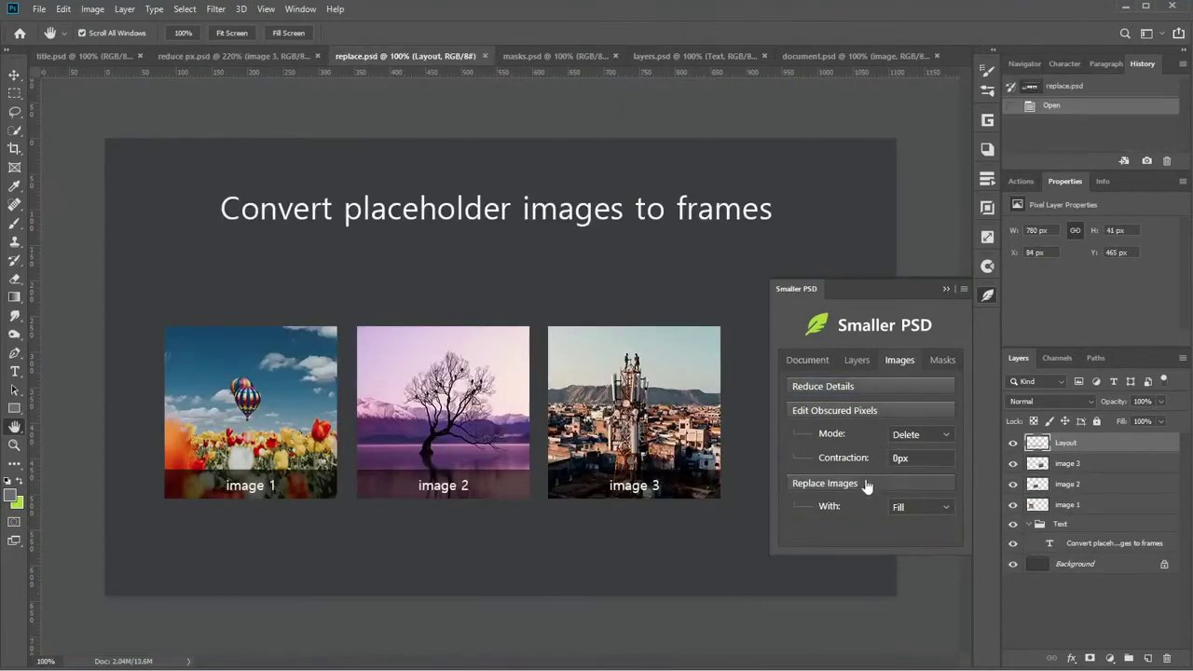
click(905, 511)
click(835, 488)
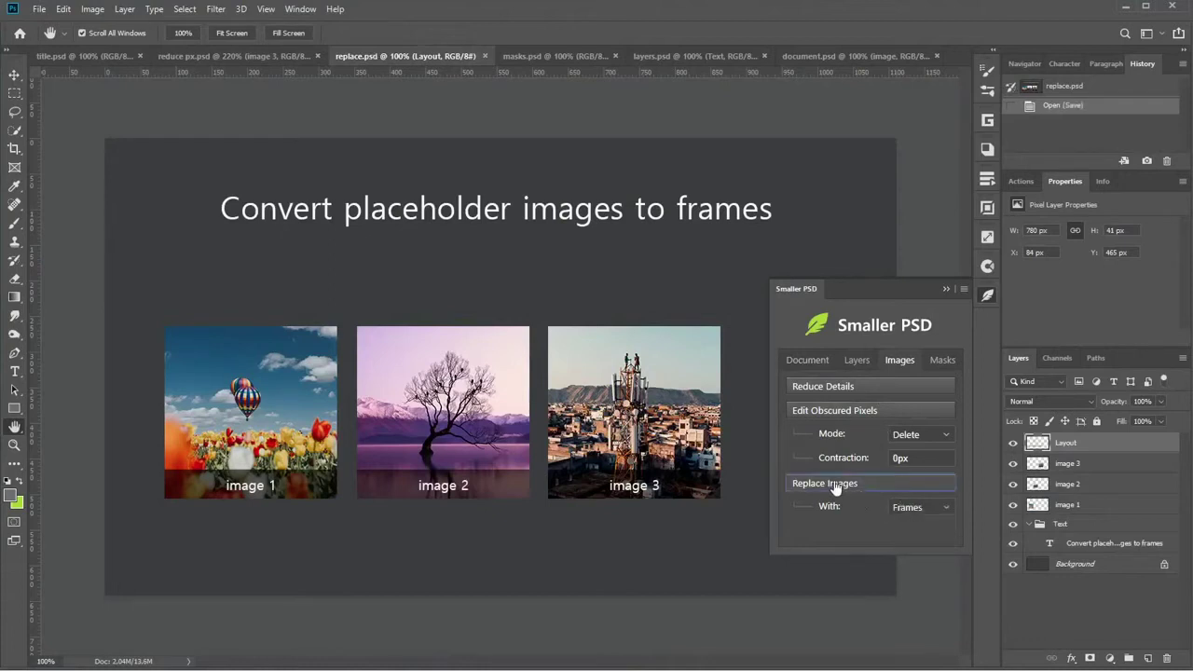
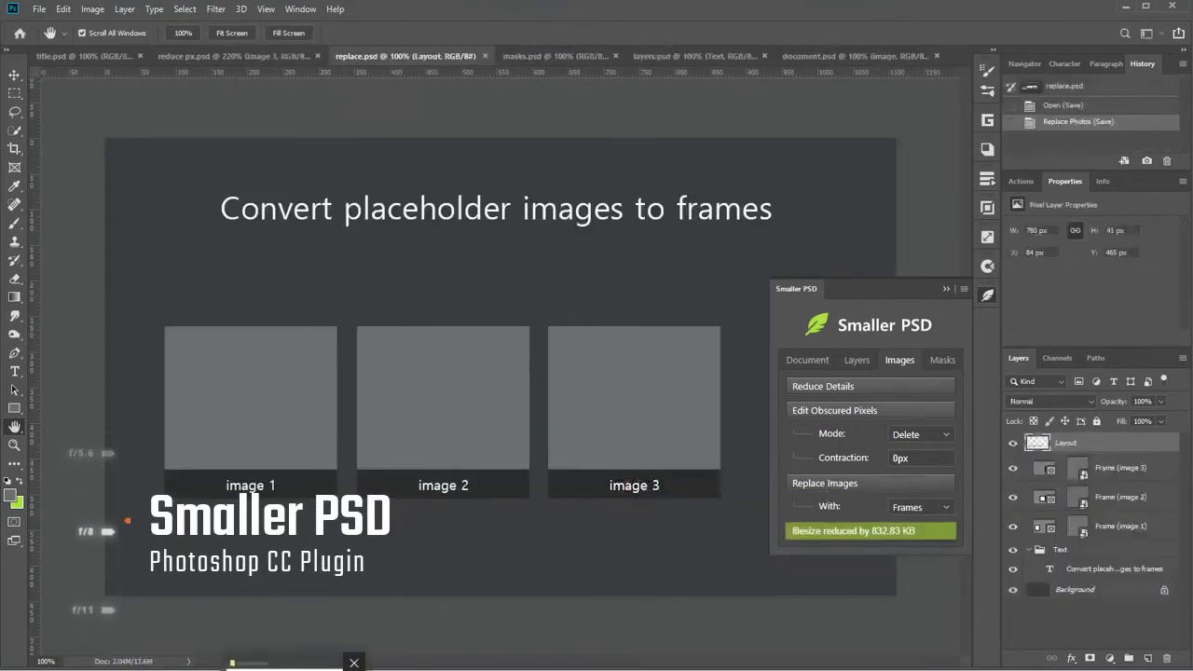
Drop Image 2.jpeg (mountain lake) into replace.psd's image 2 frame, then move to masks.psd.
mouse_move(890, 172)
mouse_down()
mouse_move(519, 422)
mouse_move(459, 410)
mouse_up()
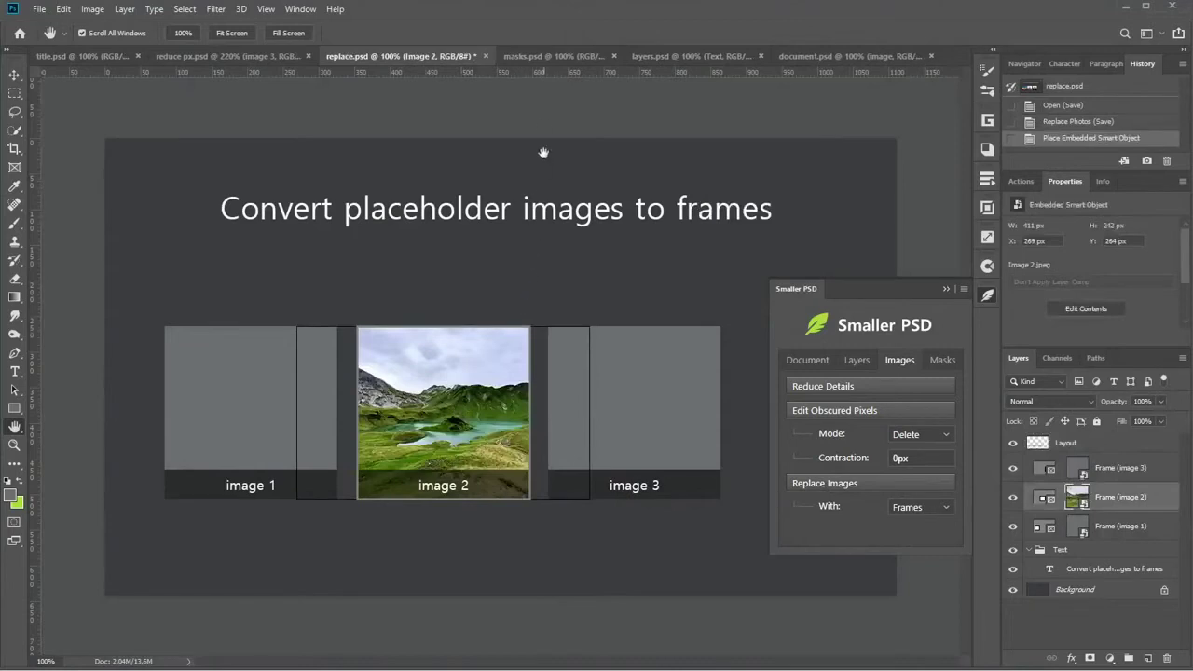
click(548, 56)
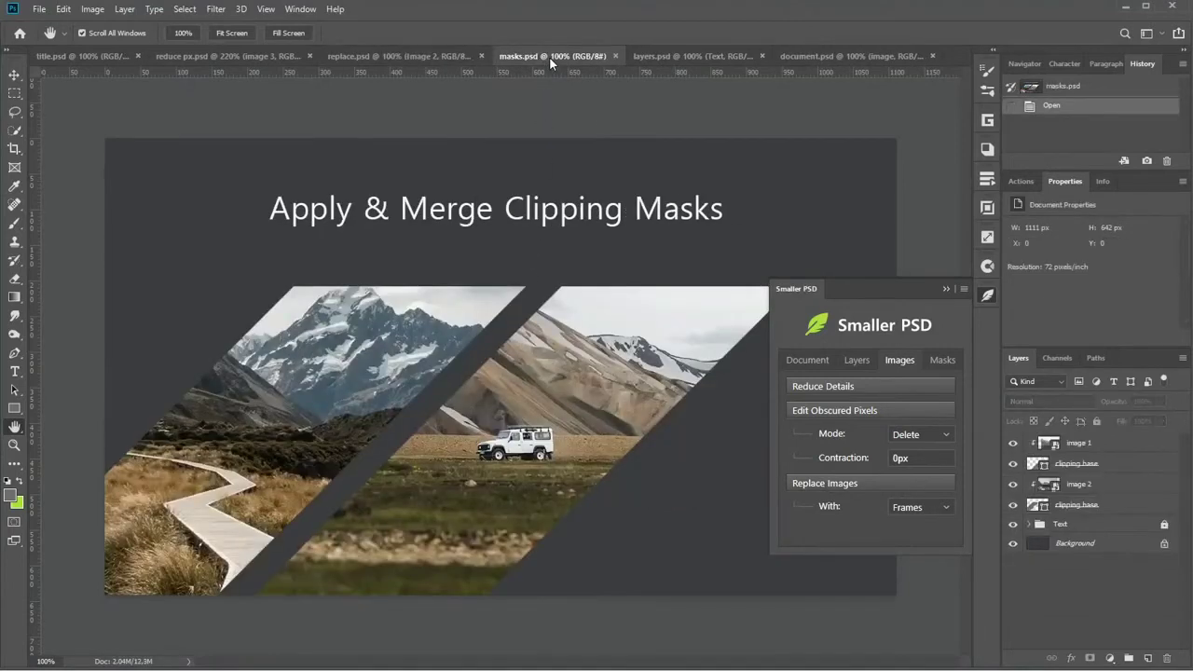
Apply masks.psd's clipping masks with Smaller PSD, checking image 1 with undone test moves.
click(13, 74)
click(603, 345)
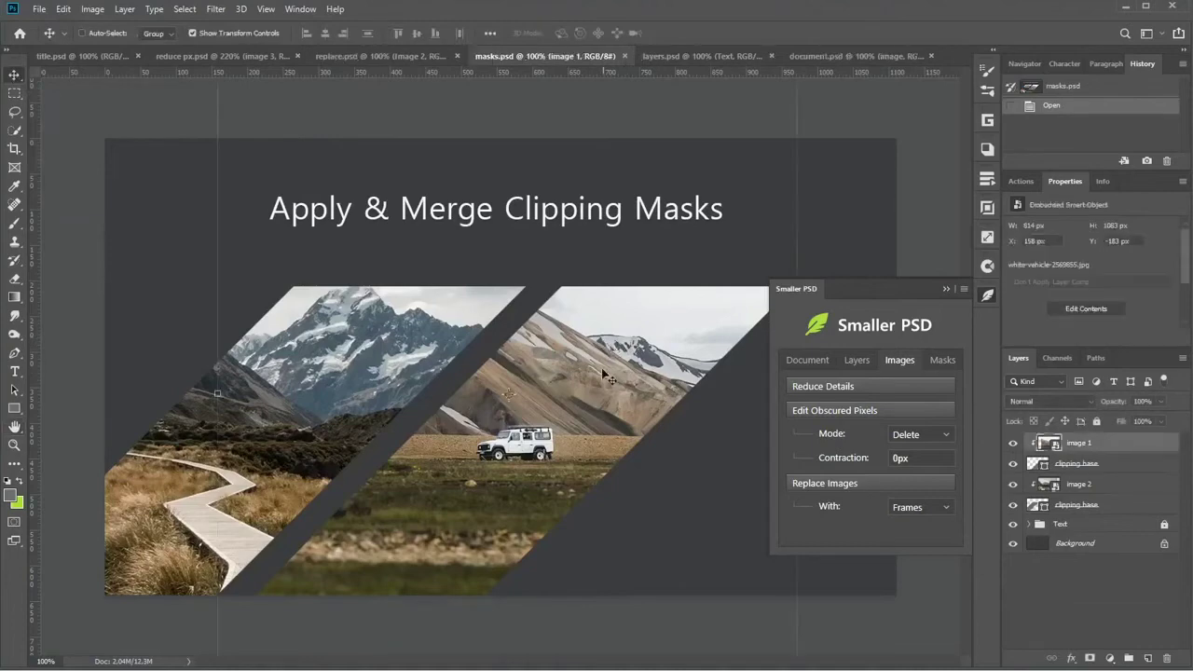
drag(604, 375, 609, 411)
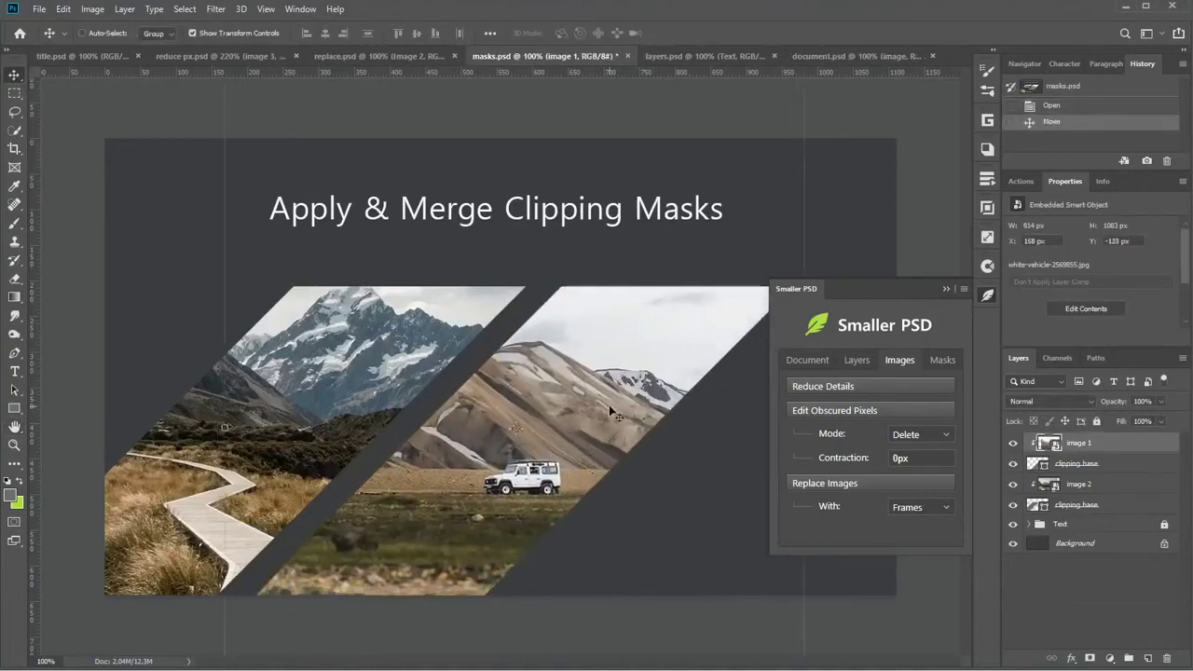
key(ctrl+z)
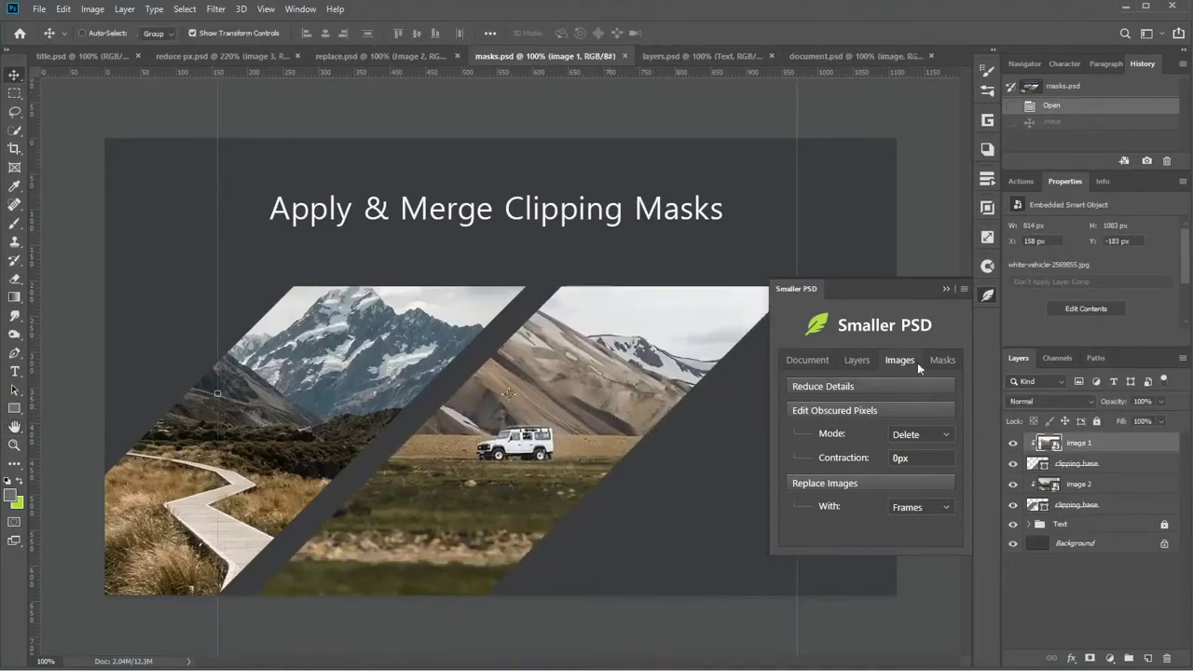
click(939, 359)
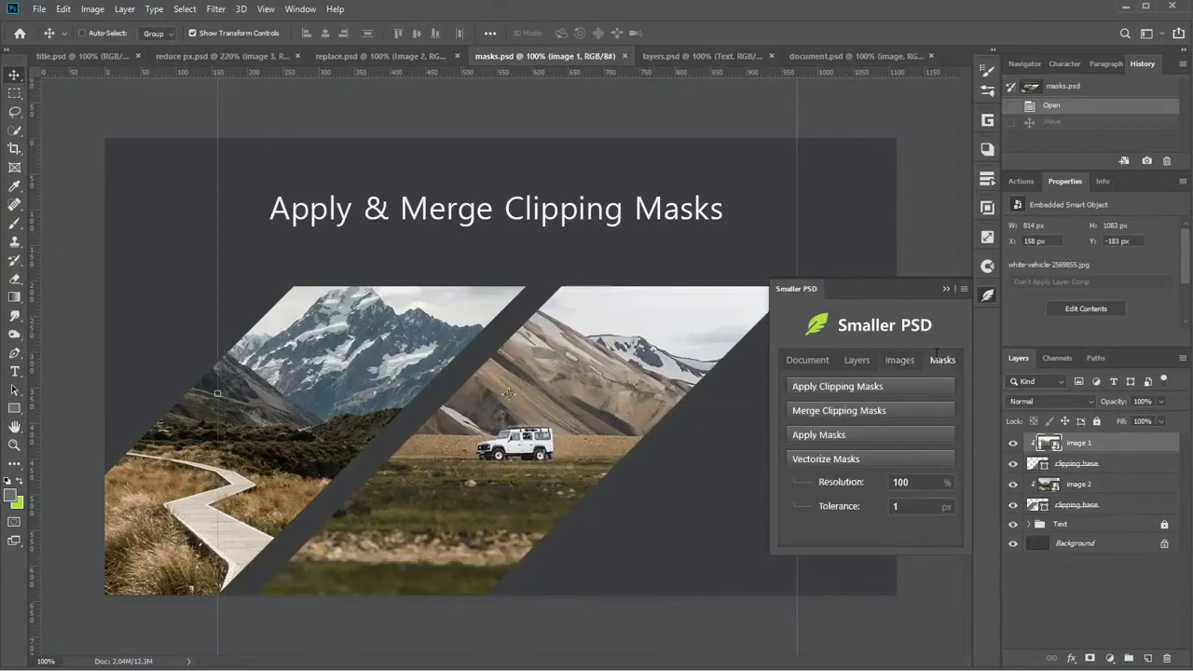
click(896, 394)
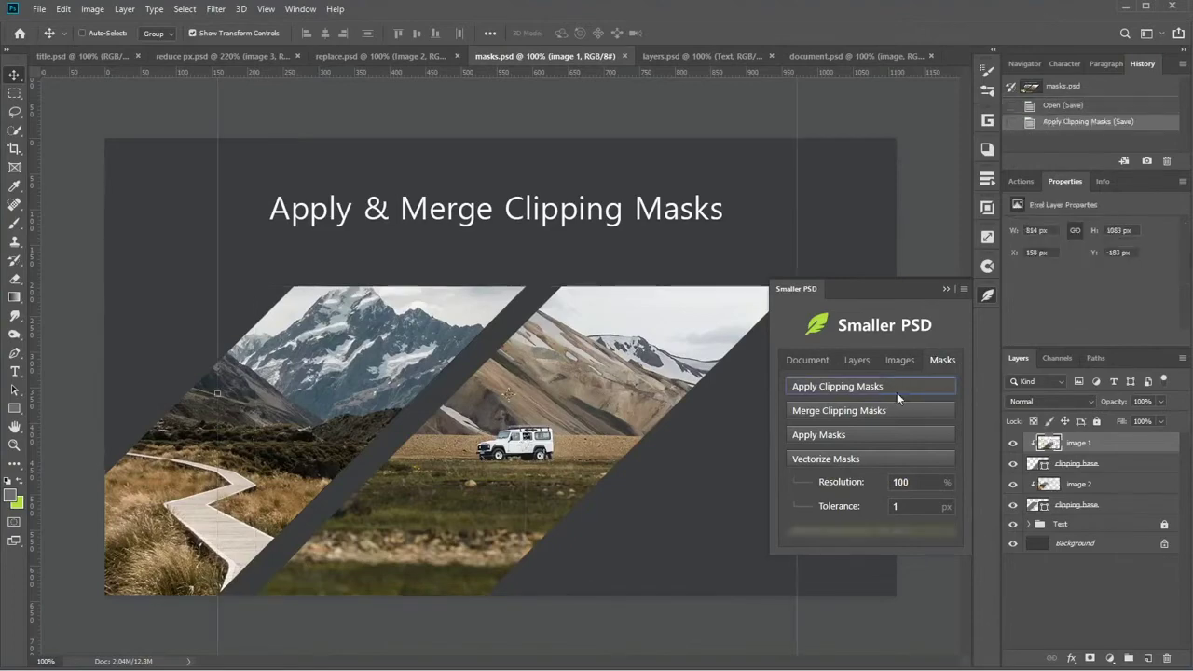
mouse_move(622, 392)
mouse_down()
mouse_move(632, 359)
mouse_move(630, 372)
mouse_up()
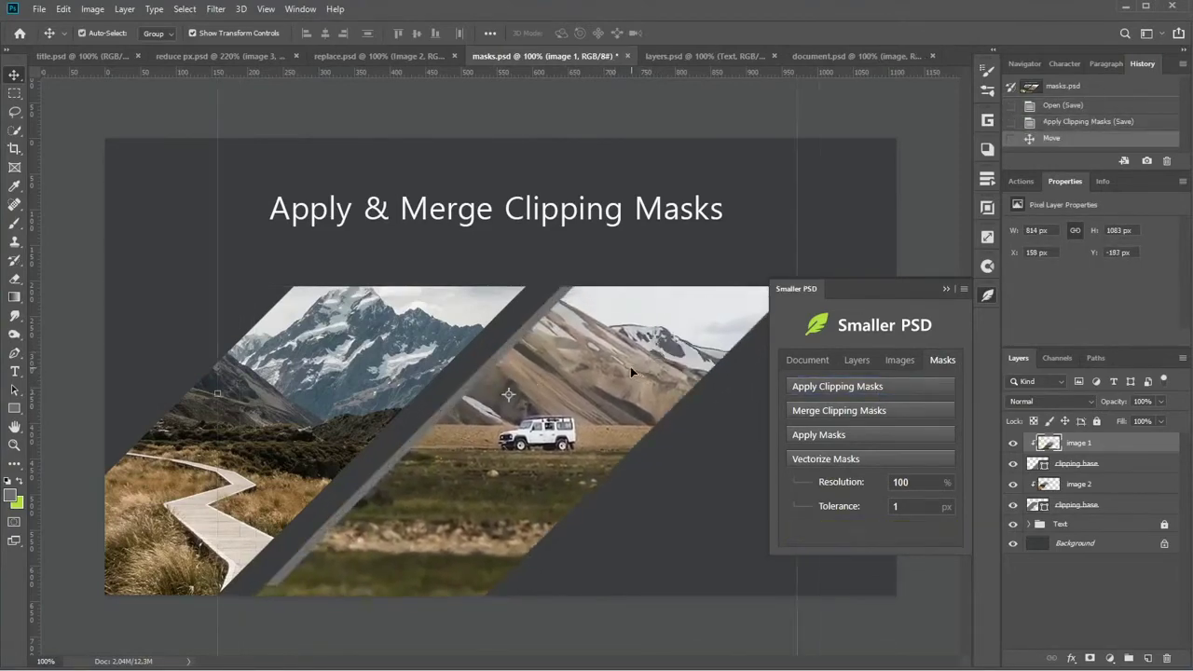
key(ctrl+z)
Crop layer pixels outside the canvas, confirming the cropped edges with an undone move.
click(806, 359)
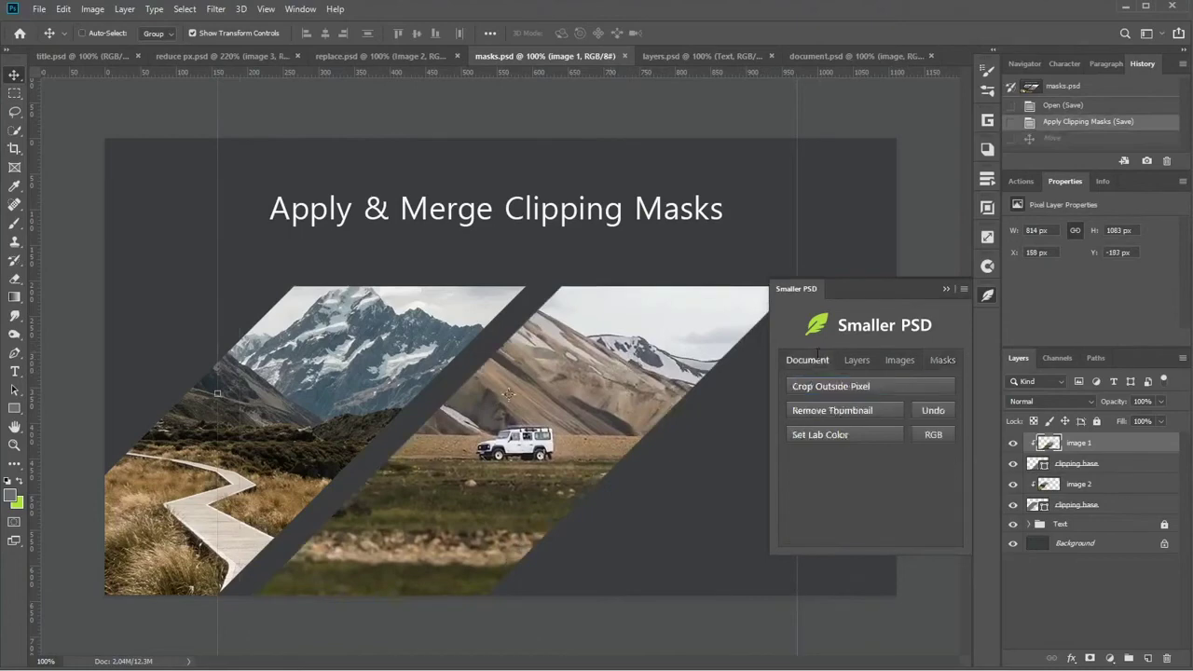
click(835, 387)
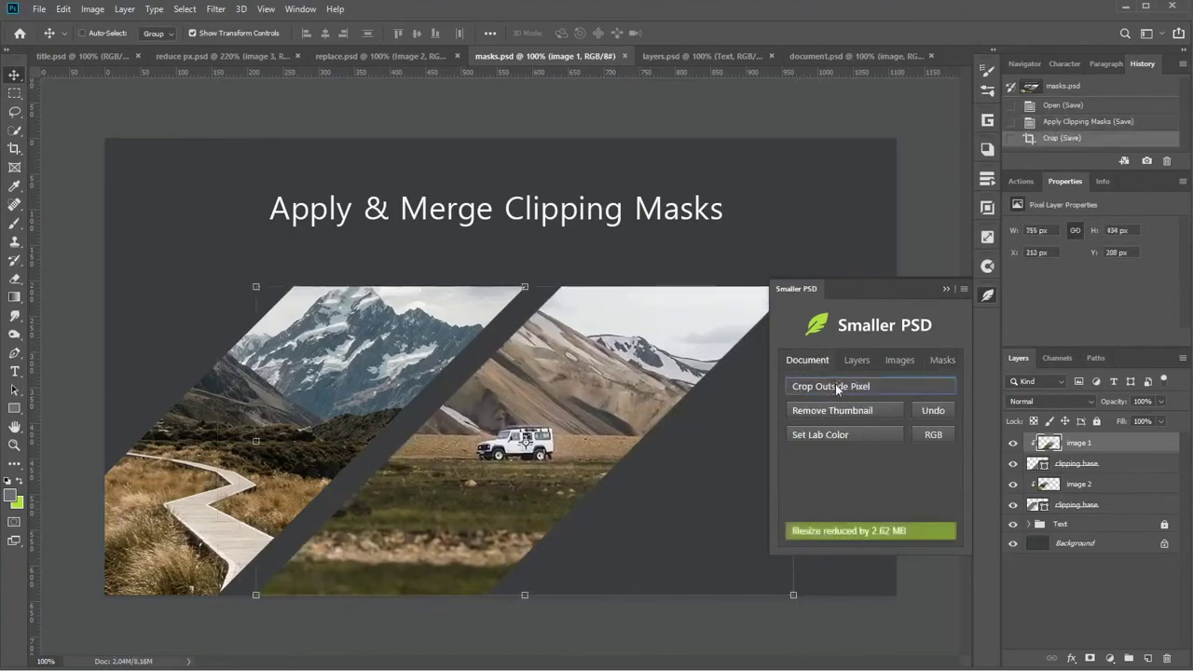
drag(627, 395, 589, 379)
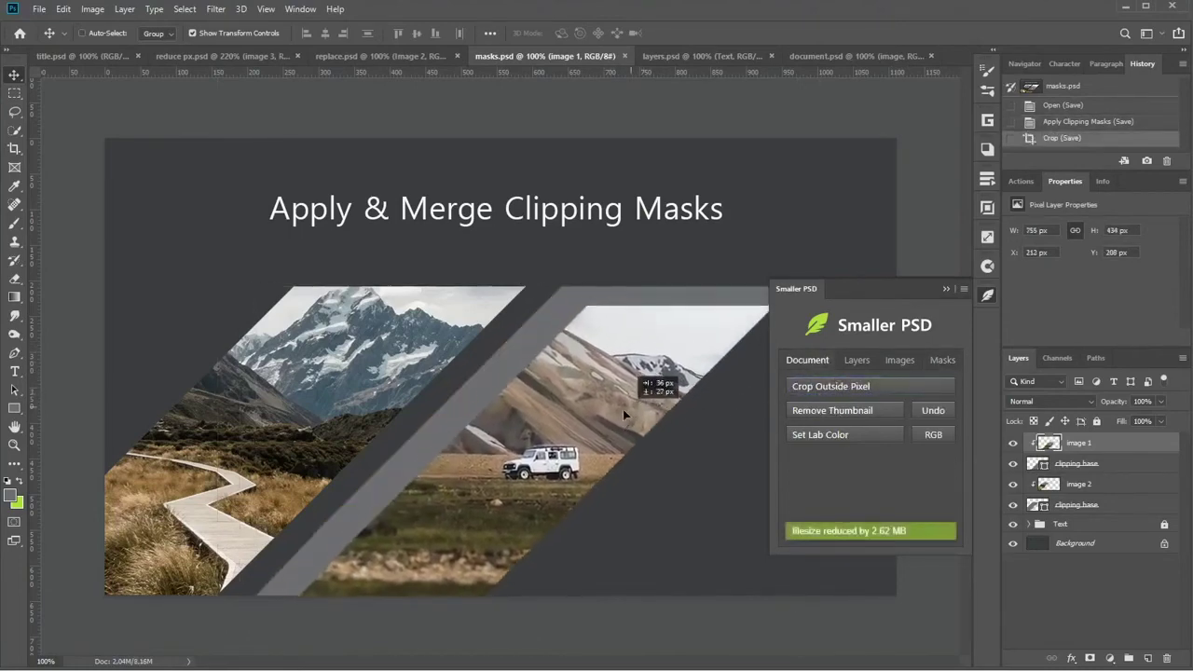
key(ctrl+z)
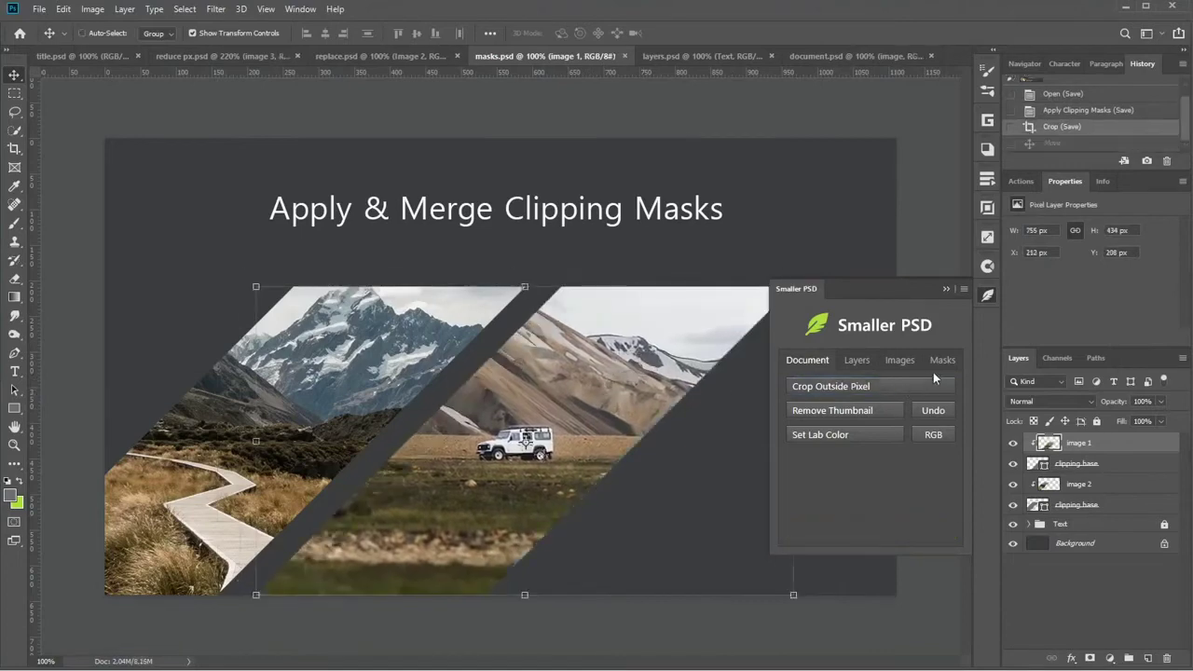
Merge the clipping masks into their base layers and verify, then go to layers.psd.
click(942, 363)
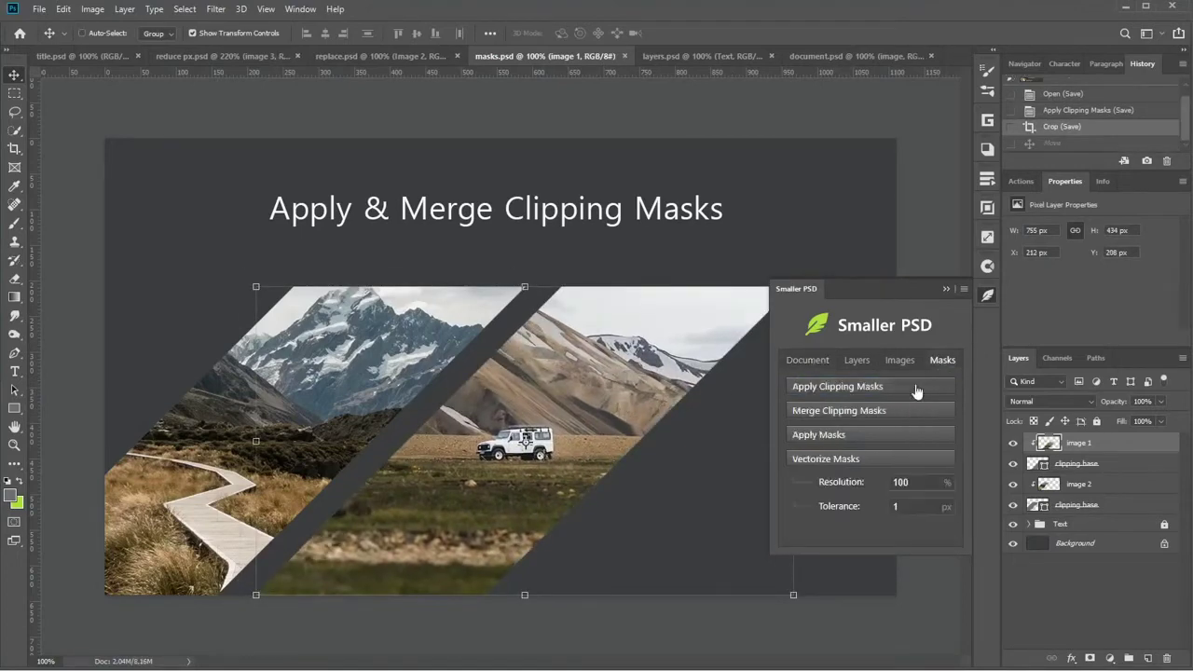
click(873, 413)
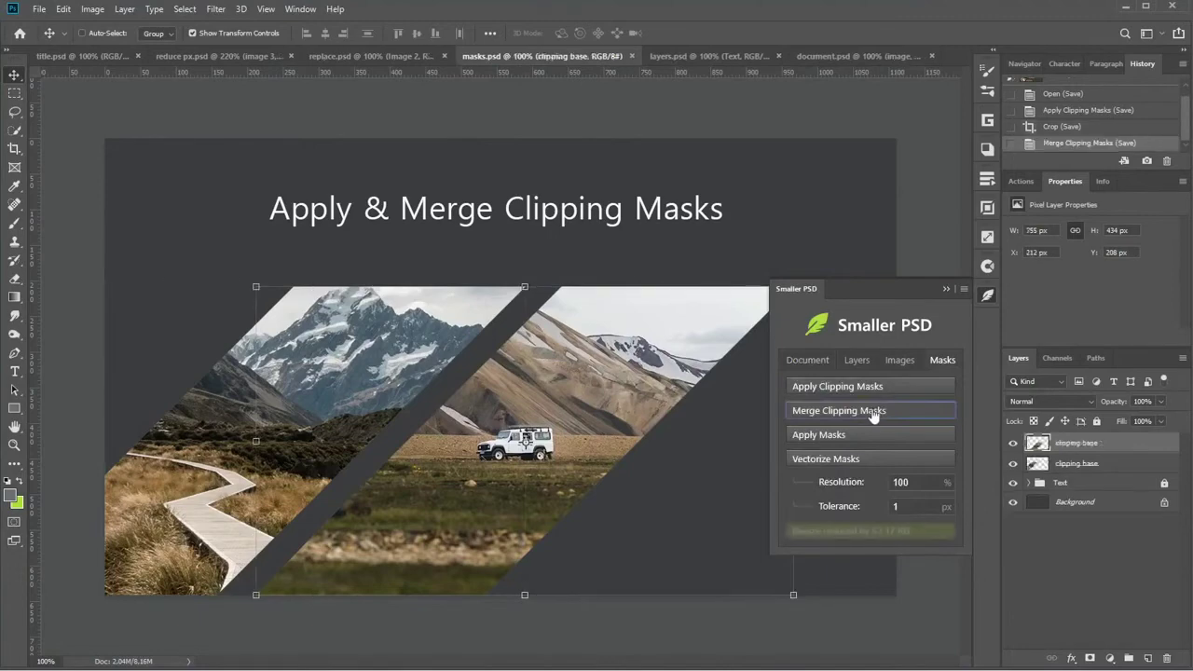
drag(595, 424, 581, 442)
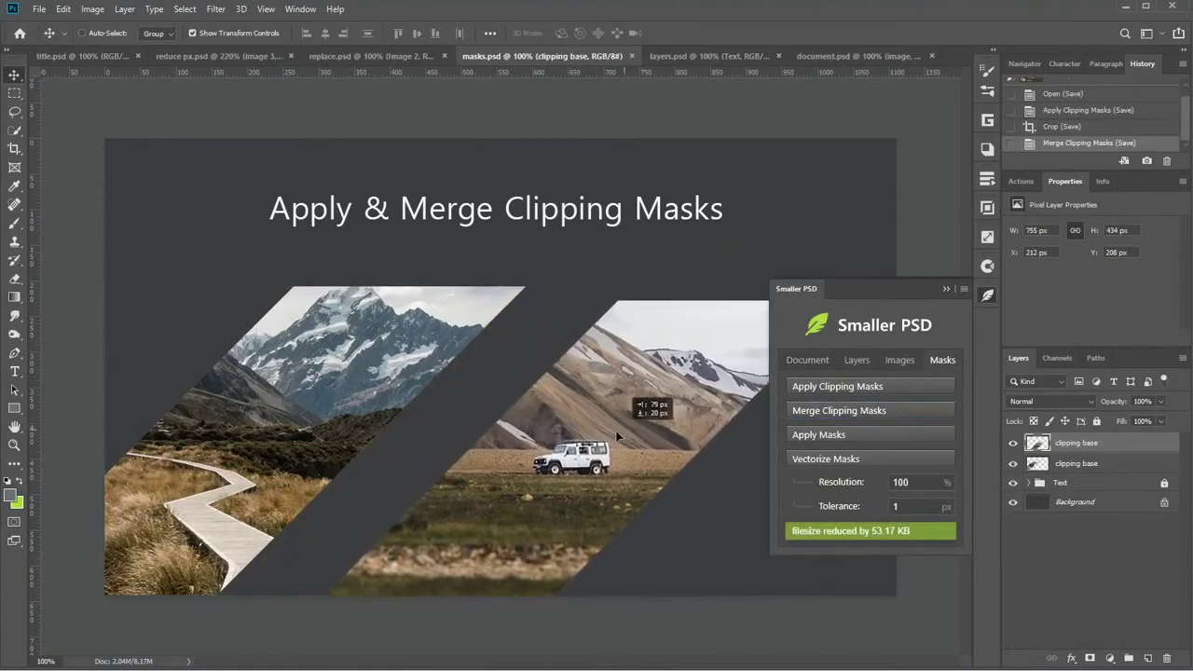
key(ctrl+z)
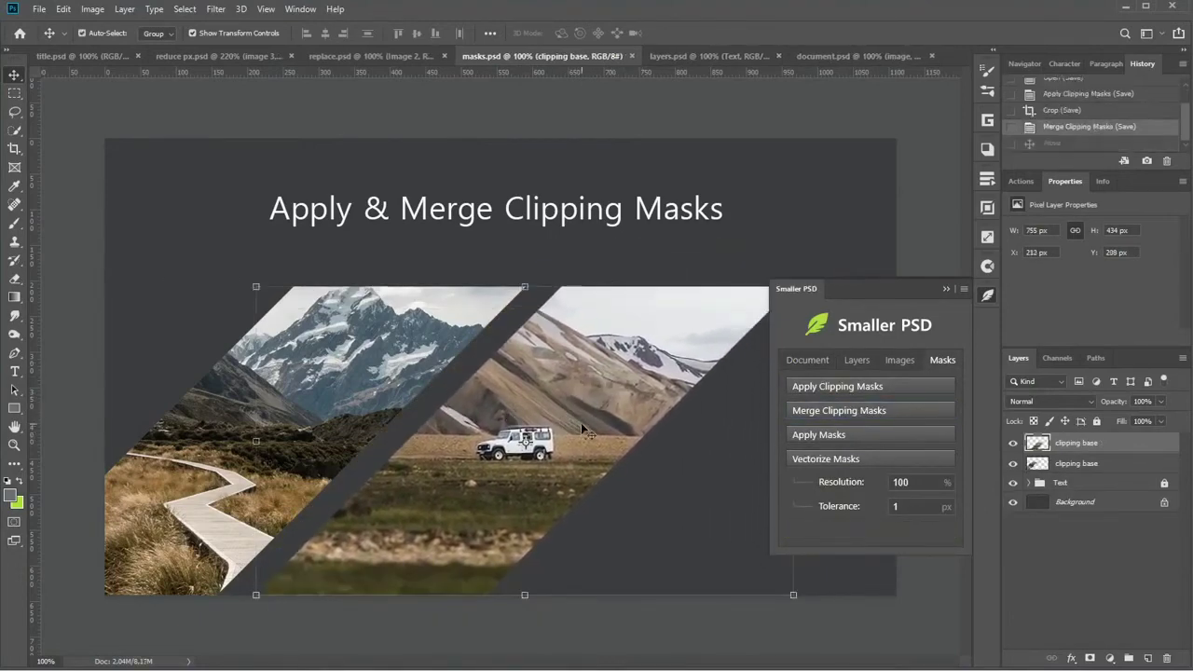
click(709, 57)
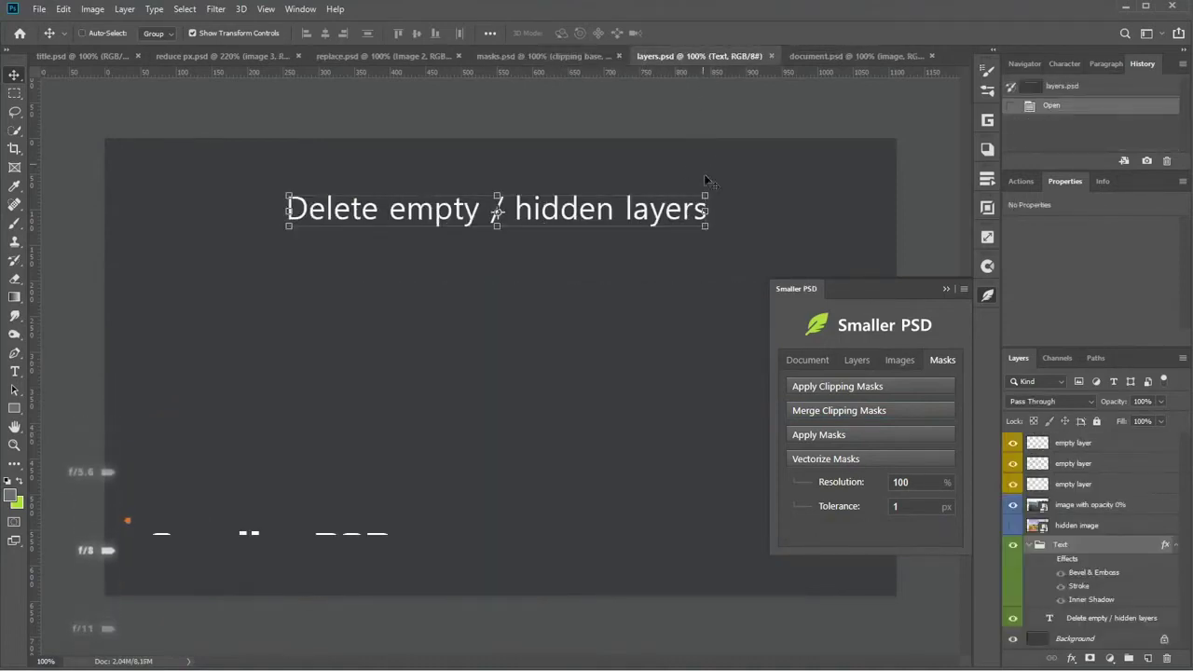
Delete layers.psd's empty layers, invisible/hidden layers and hidden layer styles.
click(856, 362)
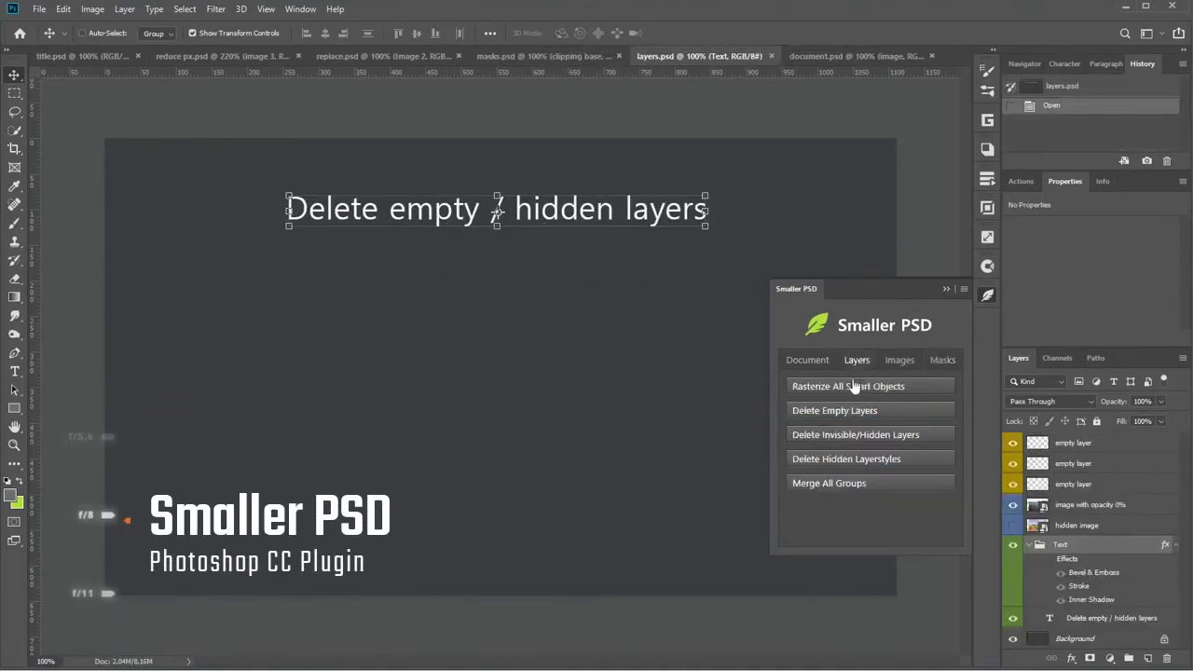
click(846, 413)
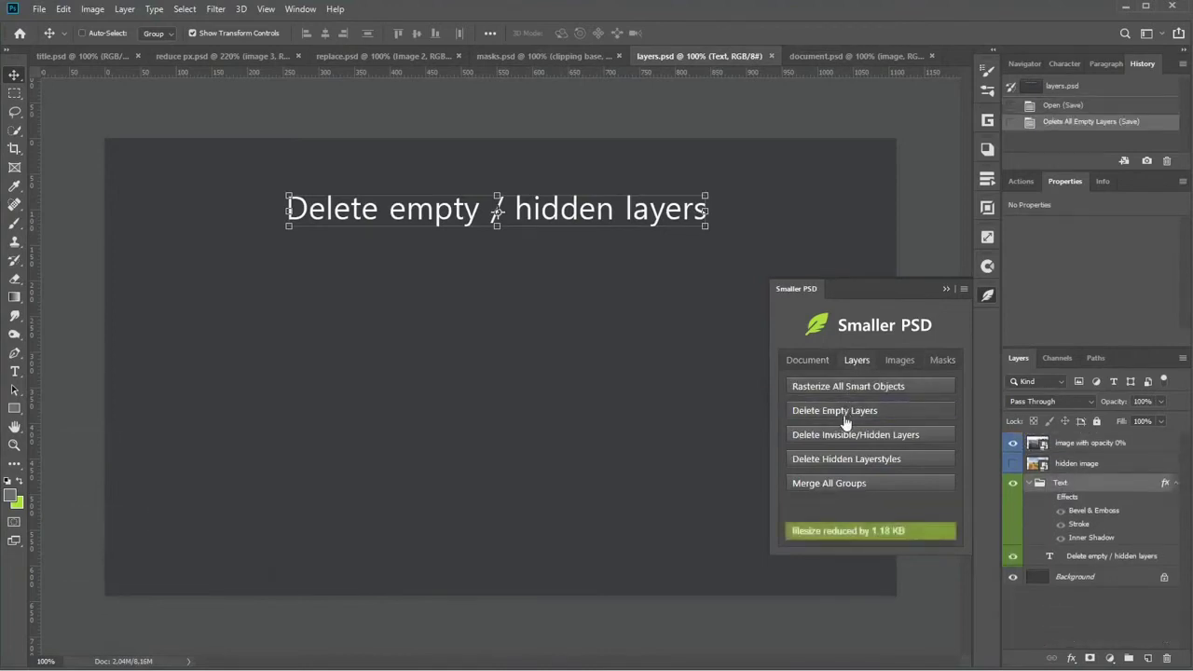
click(848, 436)
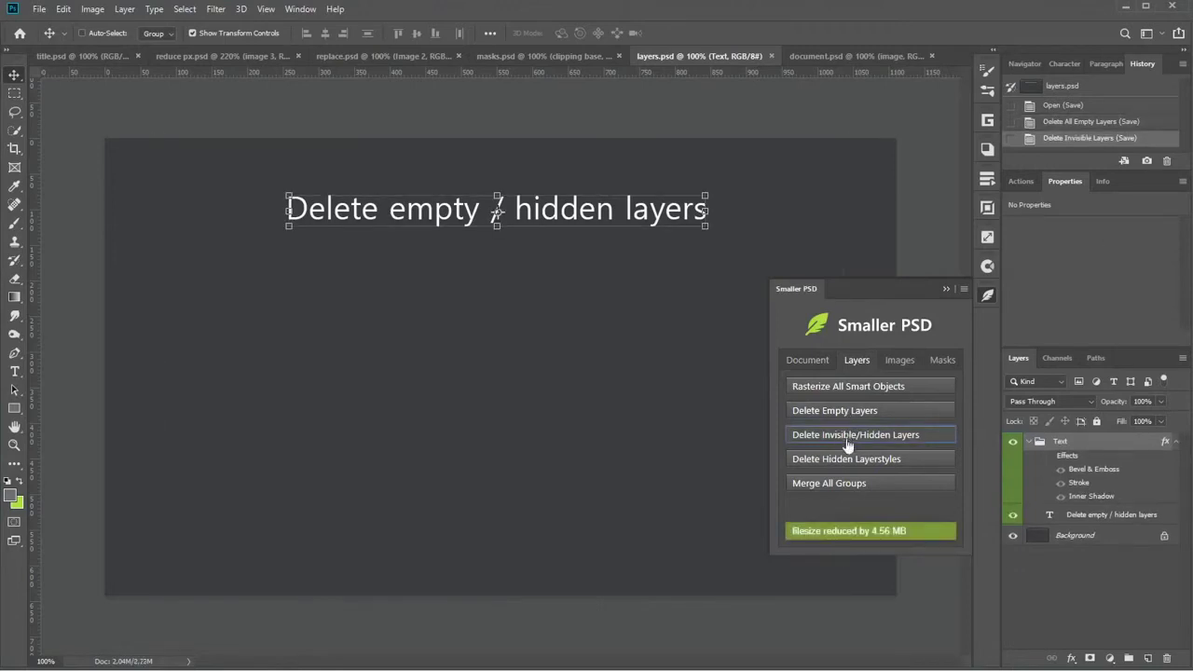
click(848, 459)
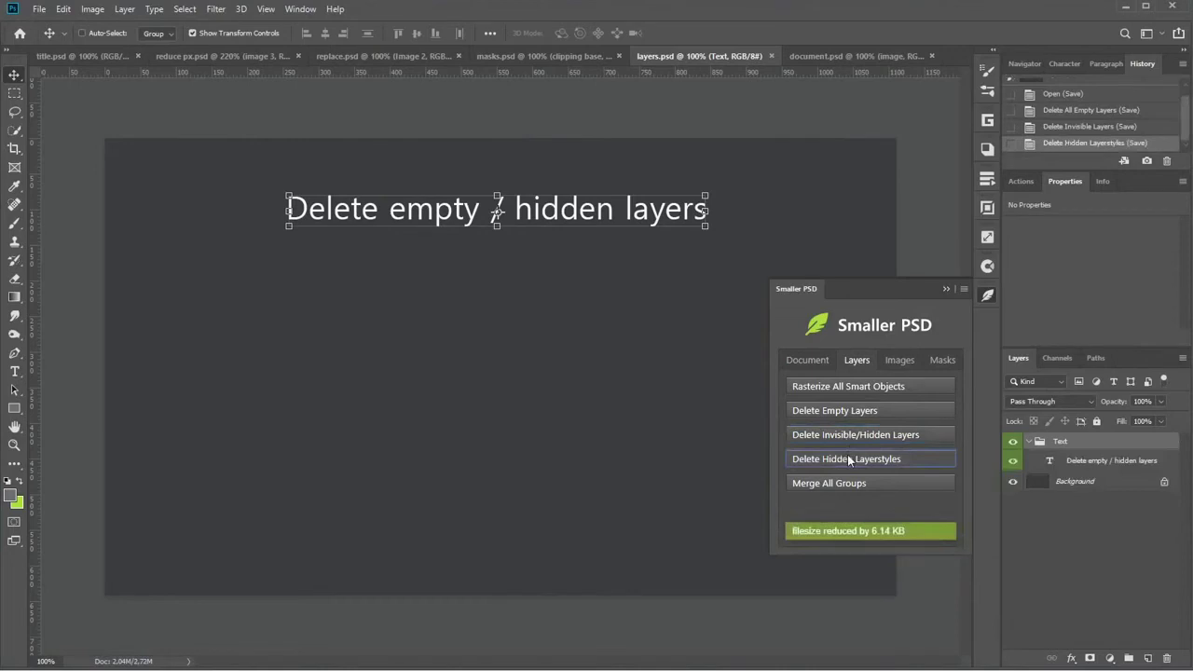
Remove the embedded thumbnail from document.psd to save file space.
click(817, 360)
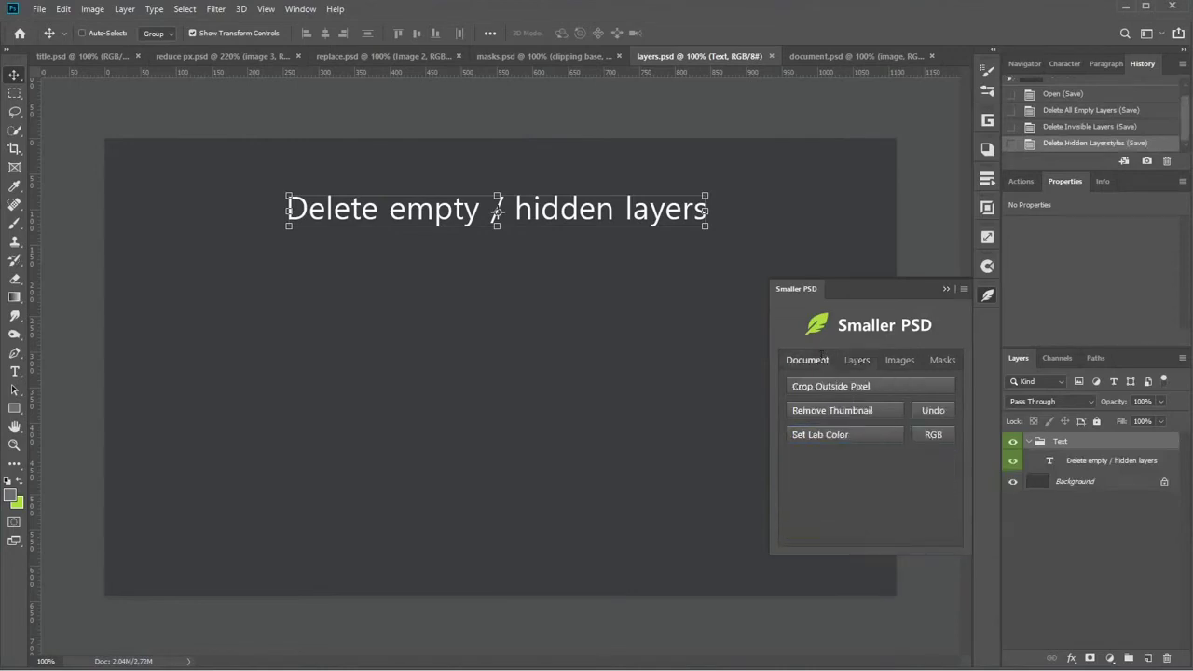
click(836, 55)
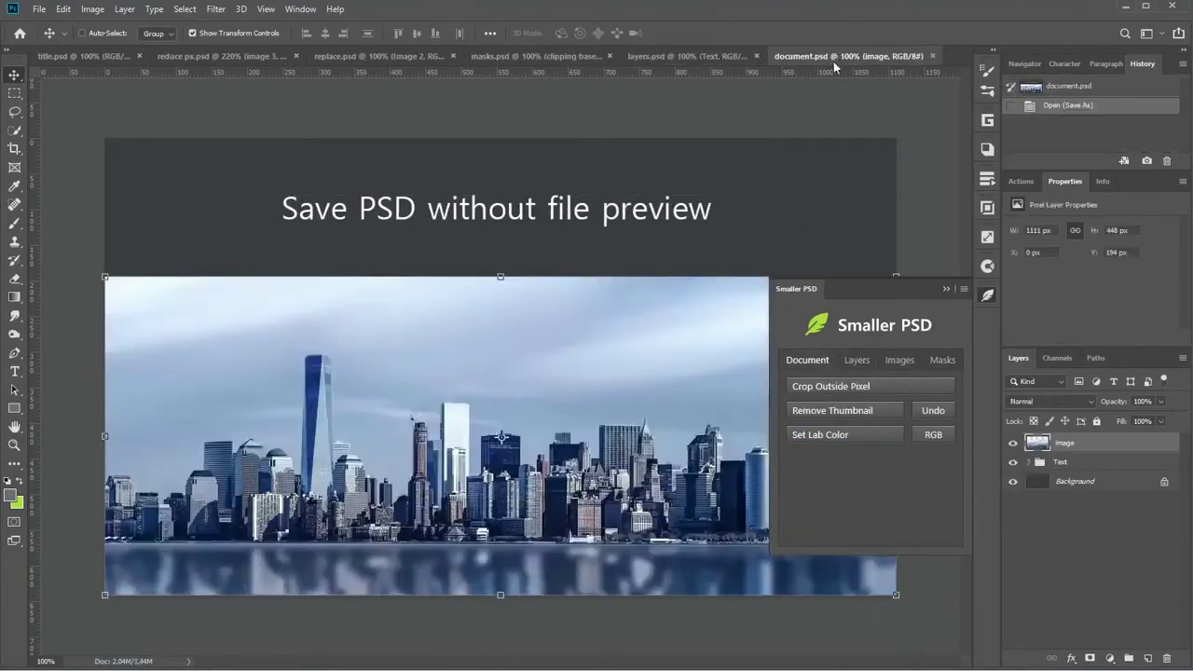
click(840, 416)
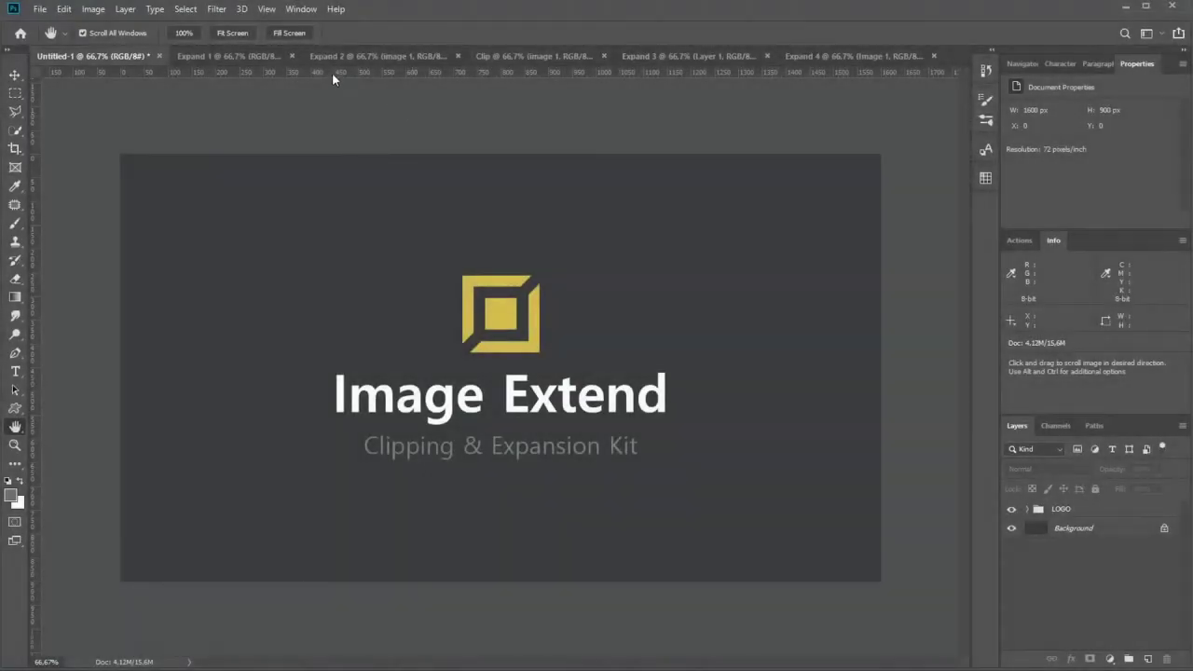
Open the Image Extend panel and rasterize the image 1 layer in Expand 1.
click(300, 9)
mouse_move(315, 73)
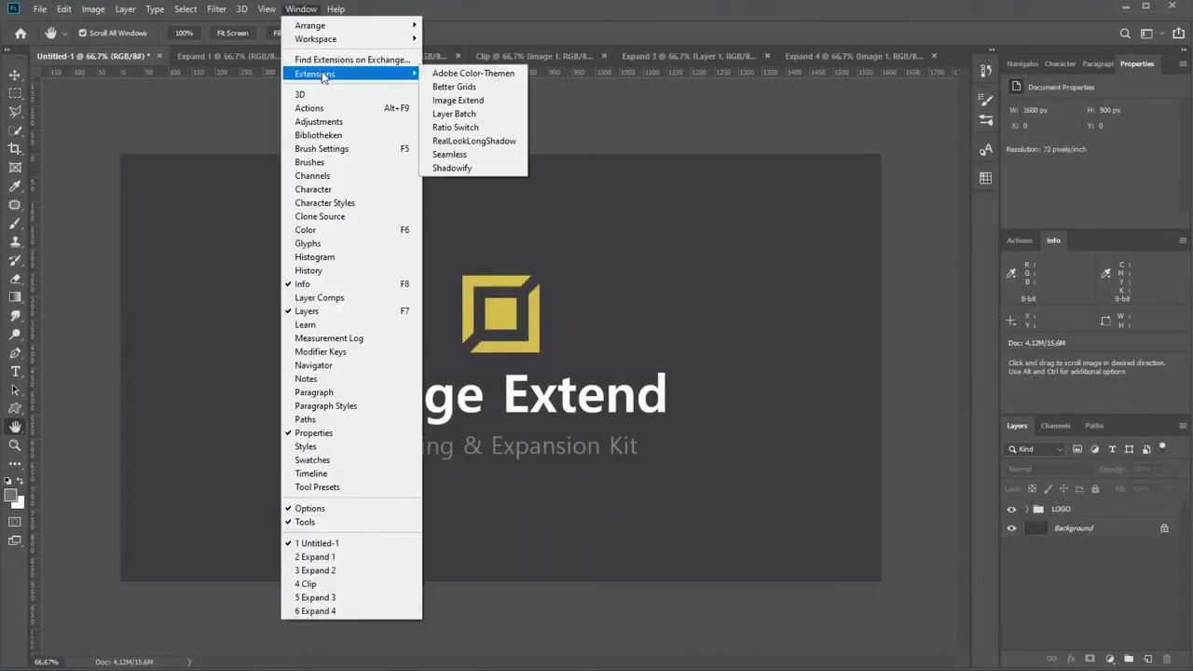
click(449, 100)
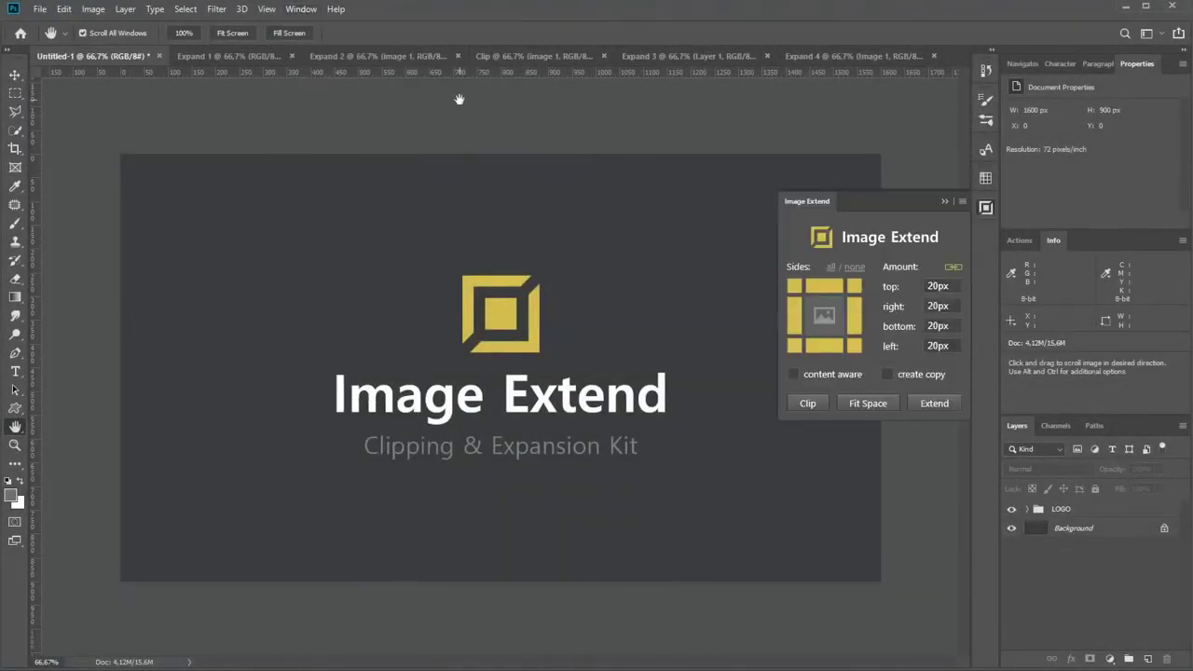
click(248, 56)
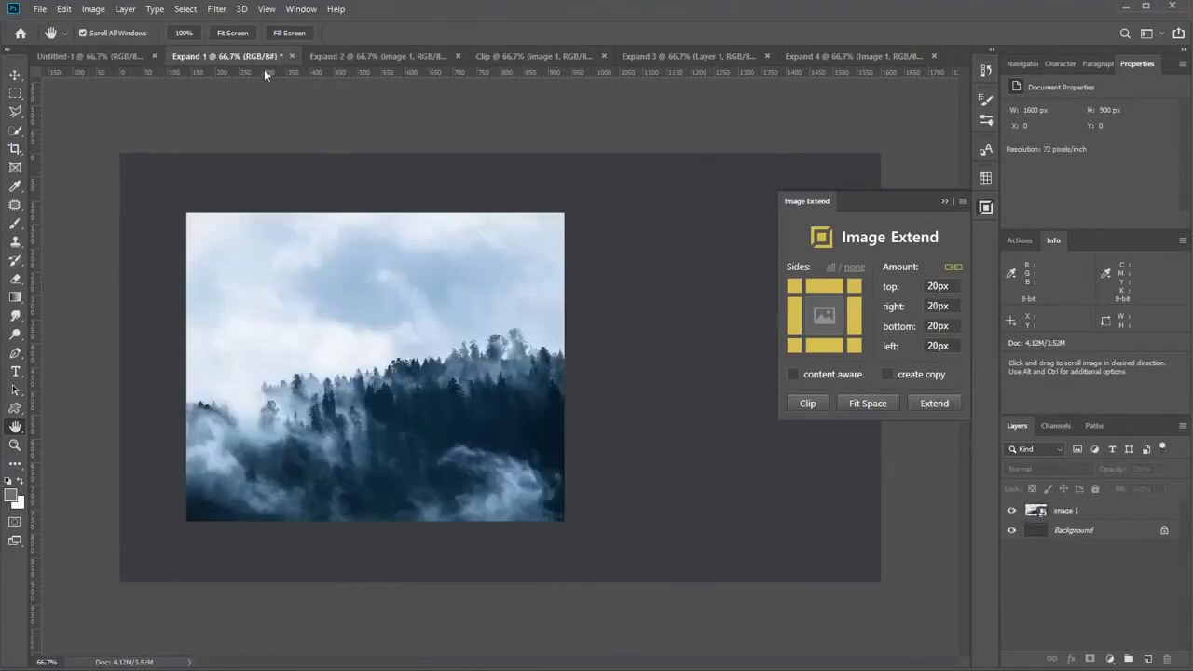
right_click(1071, 511)
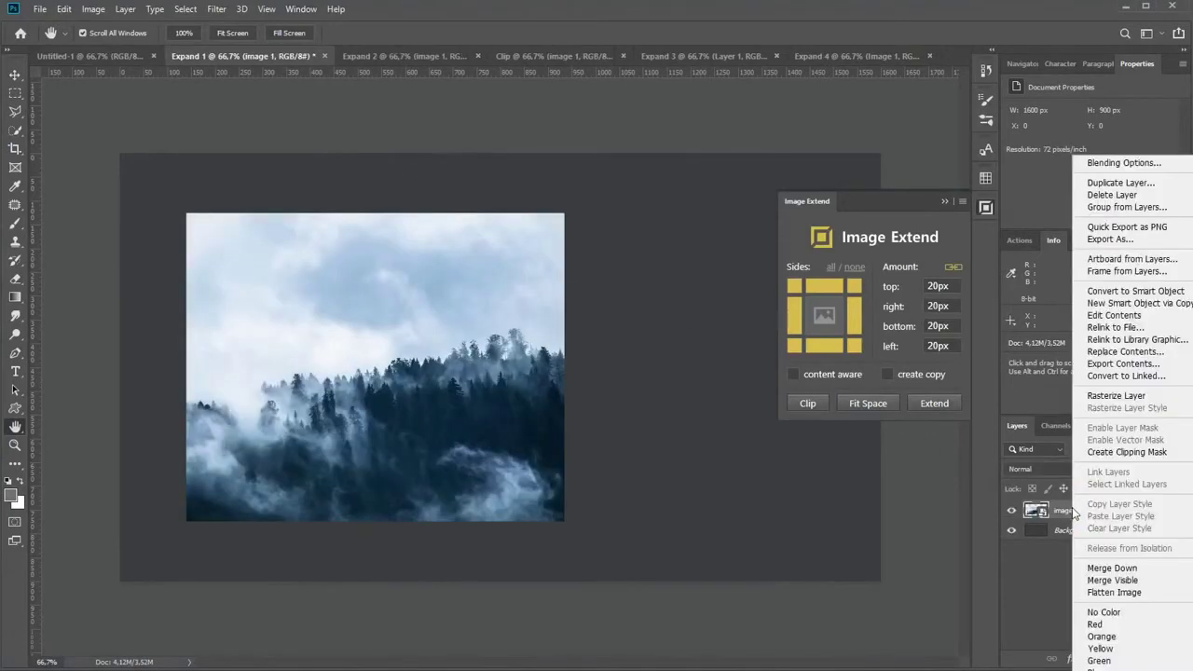
click(1112, 397)
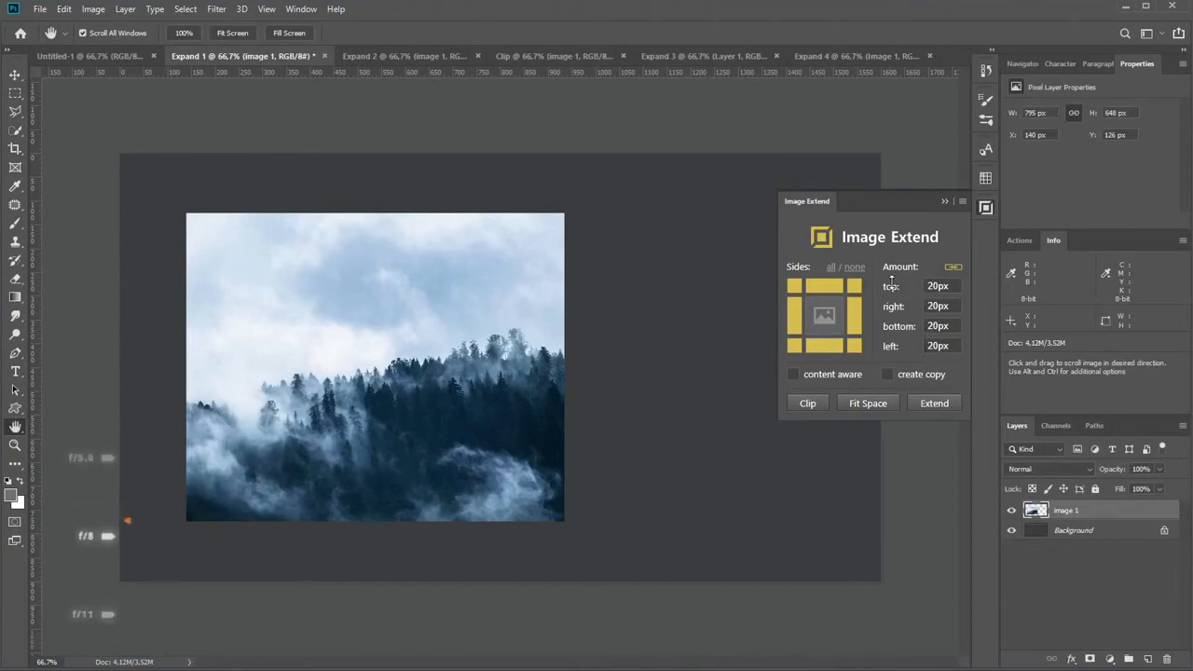
Extend the forest photo 25% to the right only, then hide the stretched result.
drag(890, 298, 946, 277)
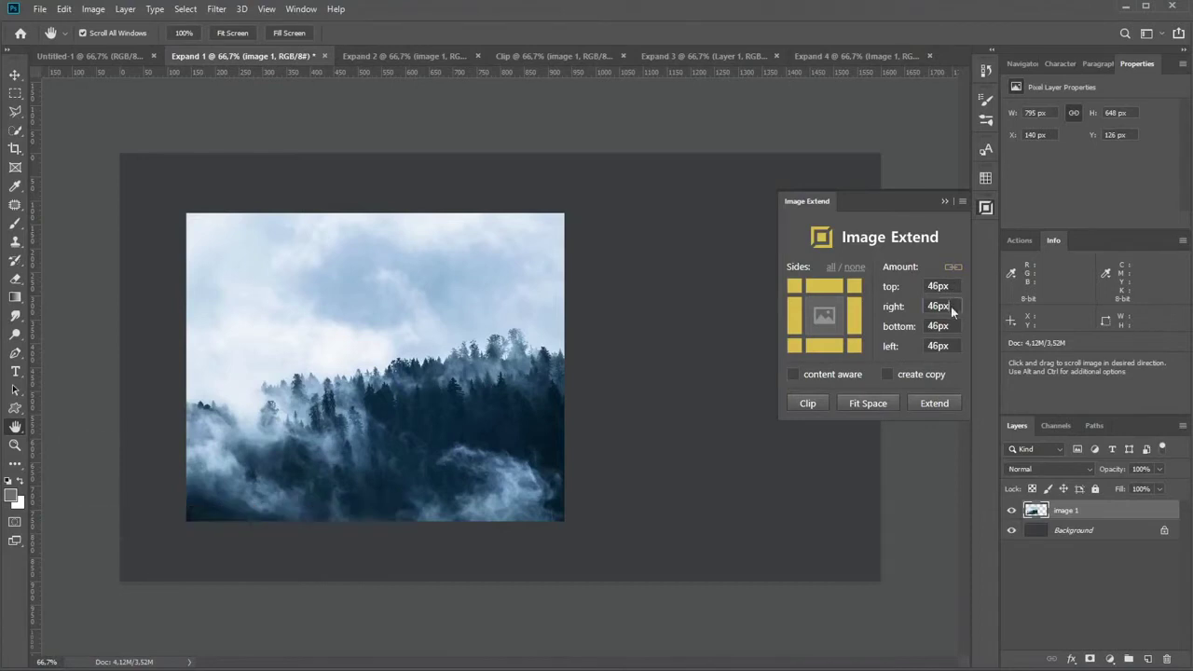
text(25)
click(853, 269)
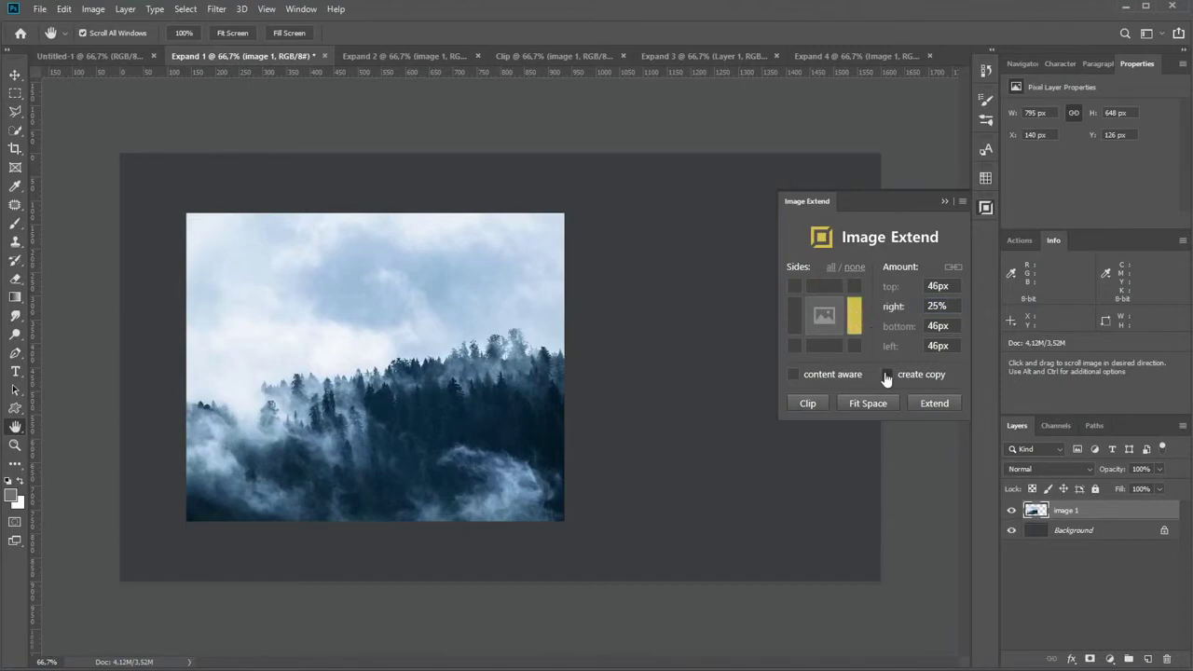
click(933, 406)
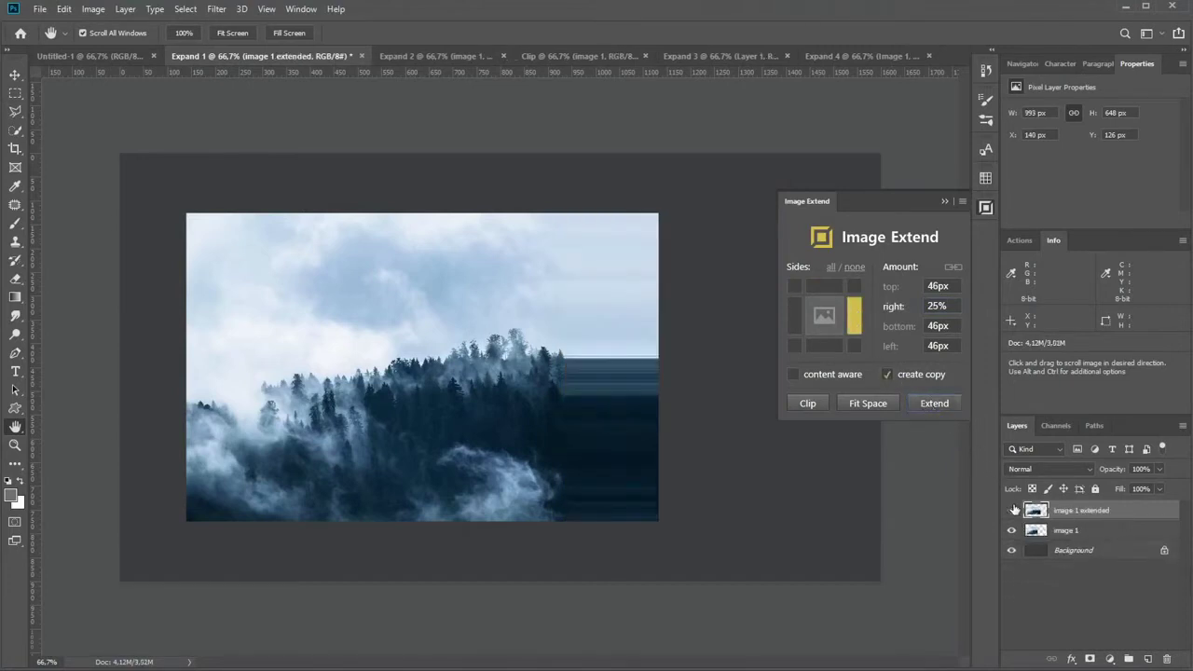
click(1011, 510)
click(1012, 510)
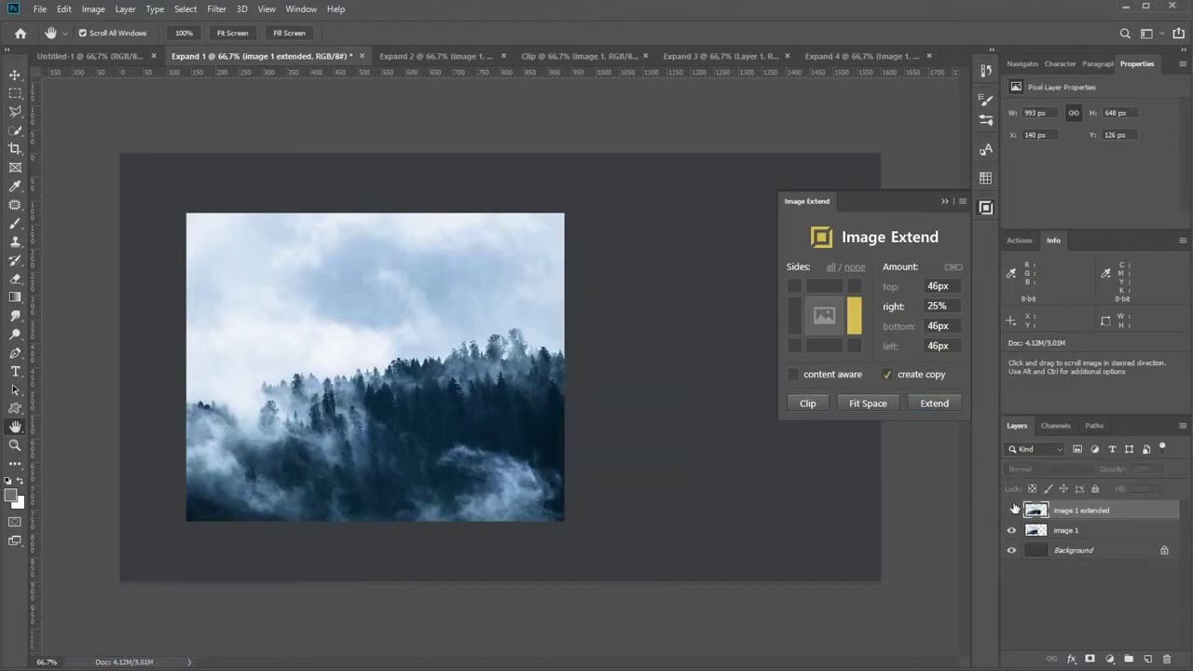
Re-extend image 1 right with content-aware fill and compare the new layer.
click(1067, 531)
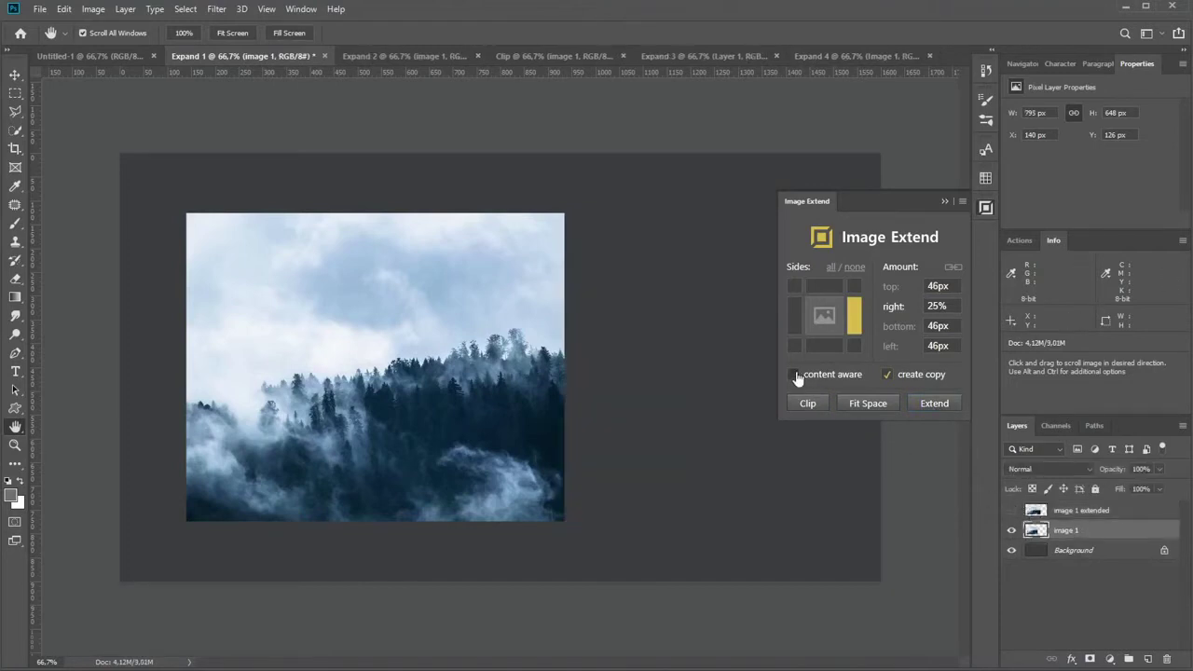
click(933, 407)
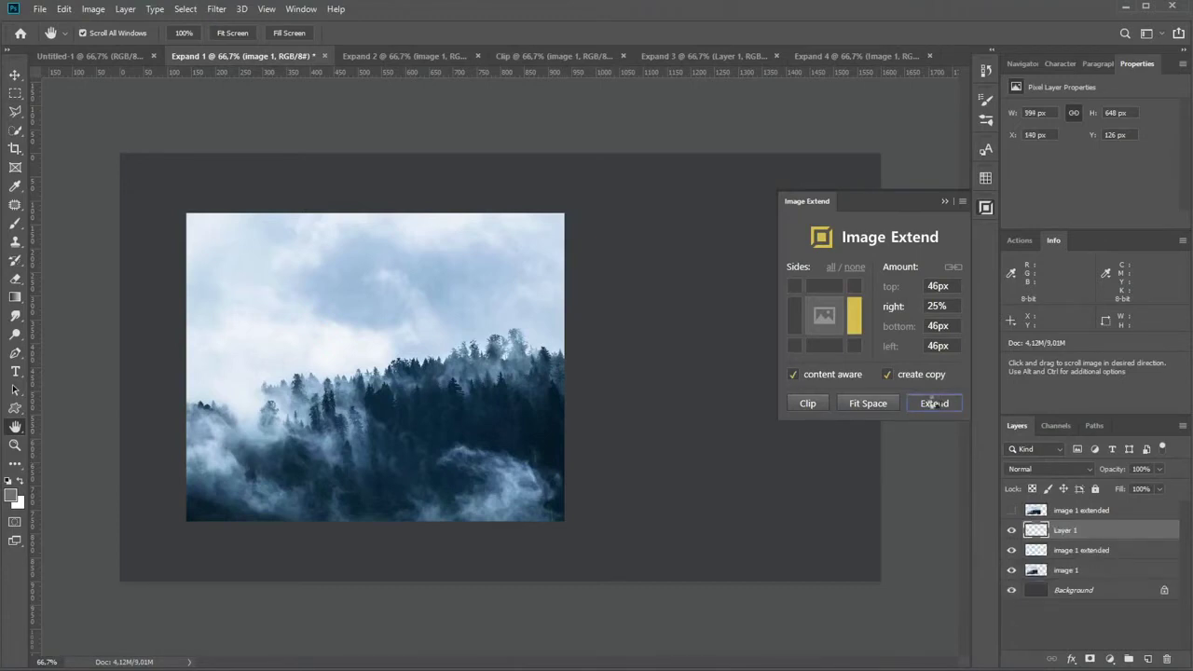
click(1011, 529)
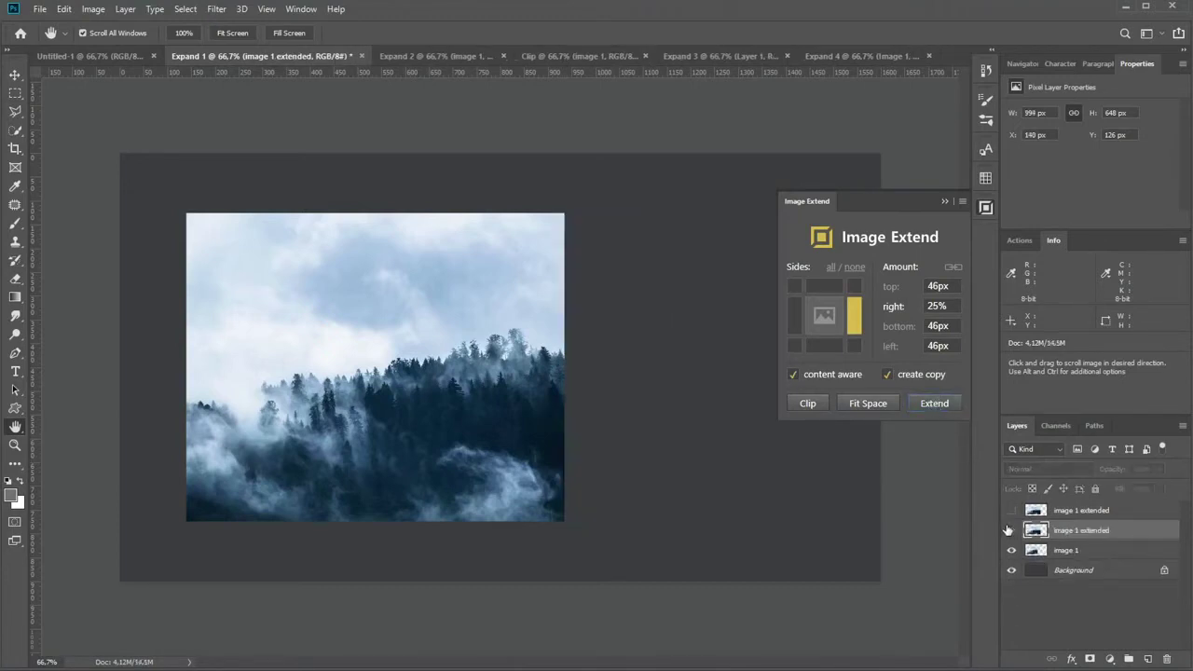
click(438, 58)
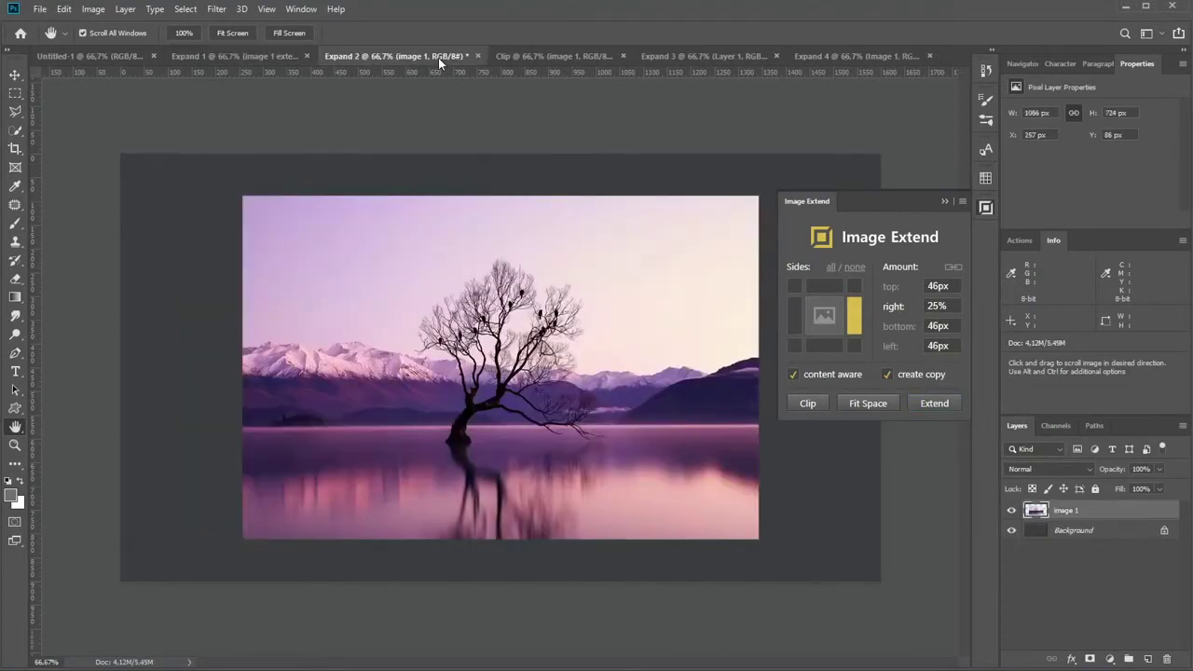
Fit Space Expand 2's lake photo on left and right sides to the full 1600 px width.
click(794, 321)
click(863, 406)
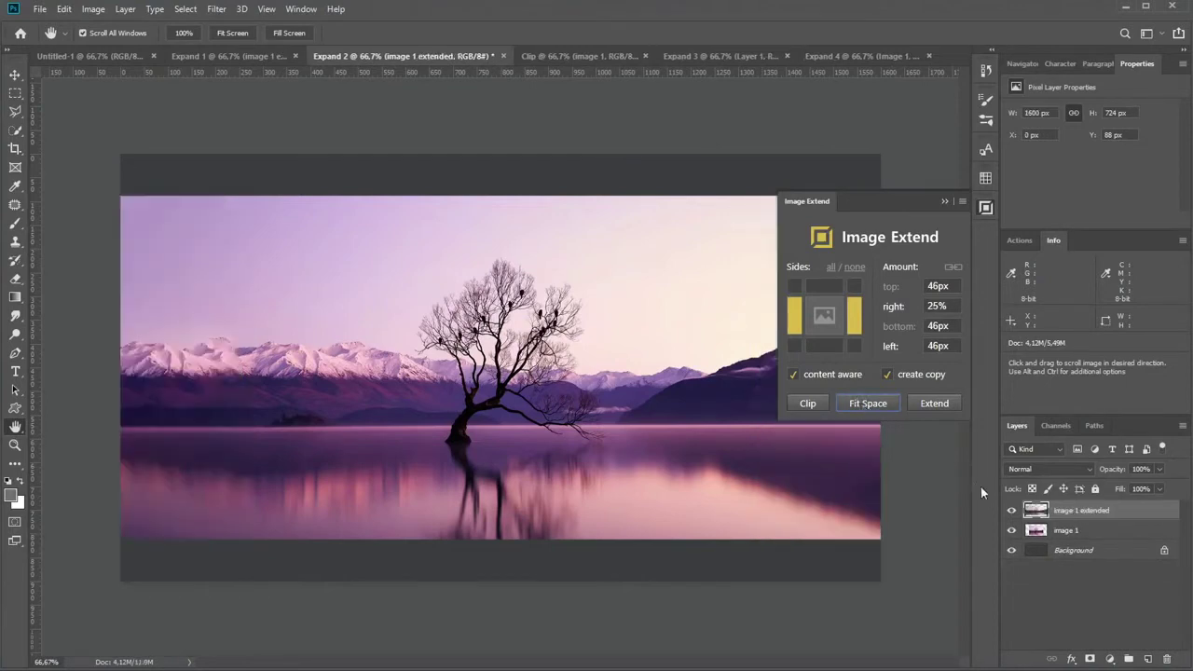
click(1010, 511)
click(563, 55)
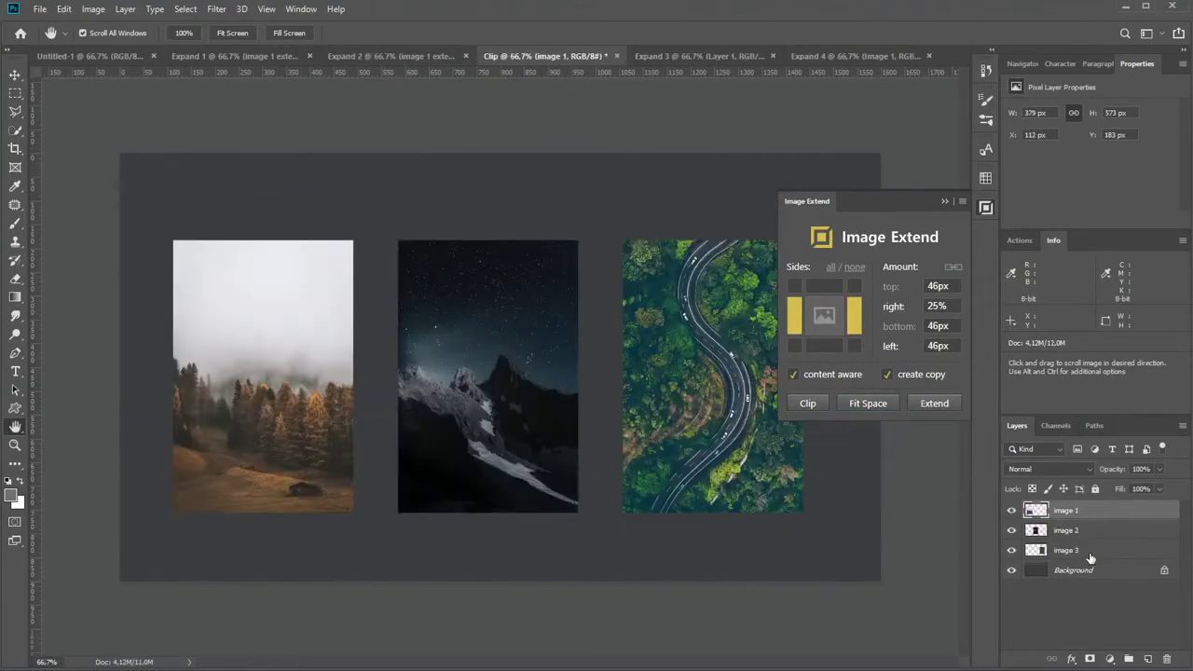
Clip 201 px from the top of the image 1–3 layers in the Clip document.
shift+click(1090, 551)
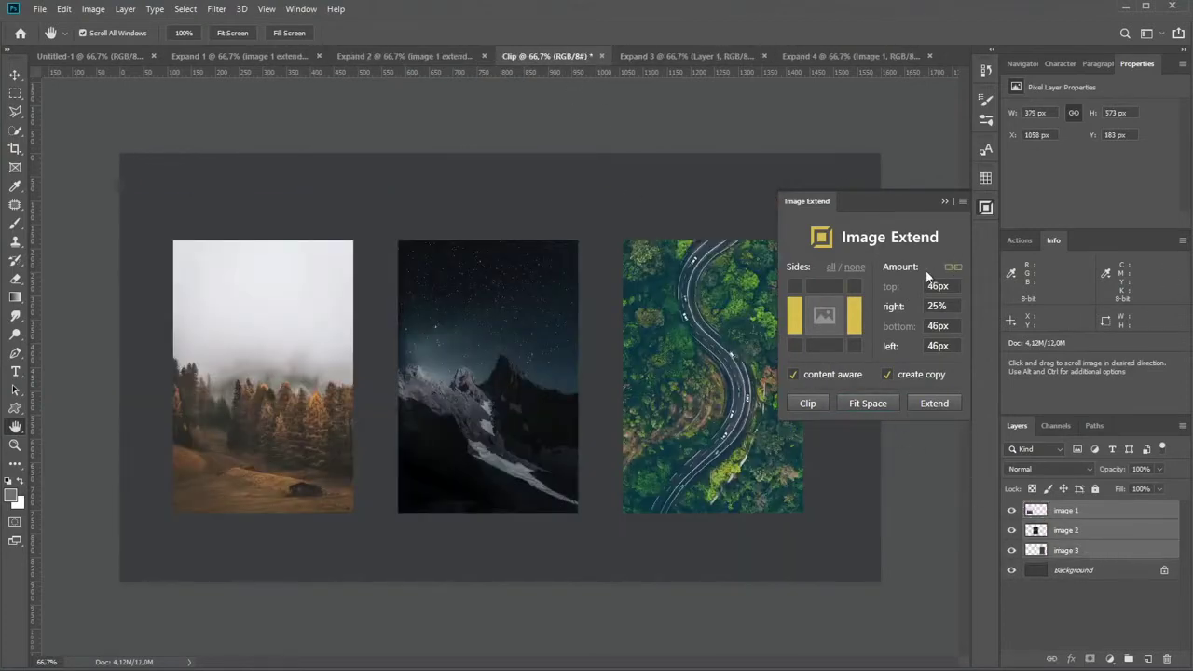
click(854, 267)
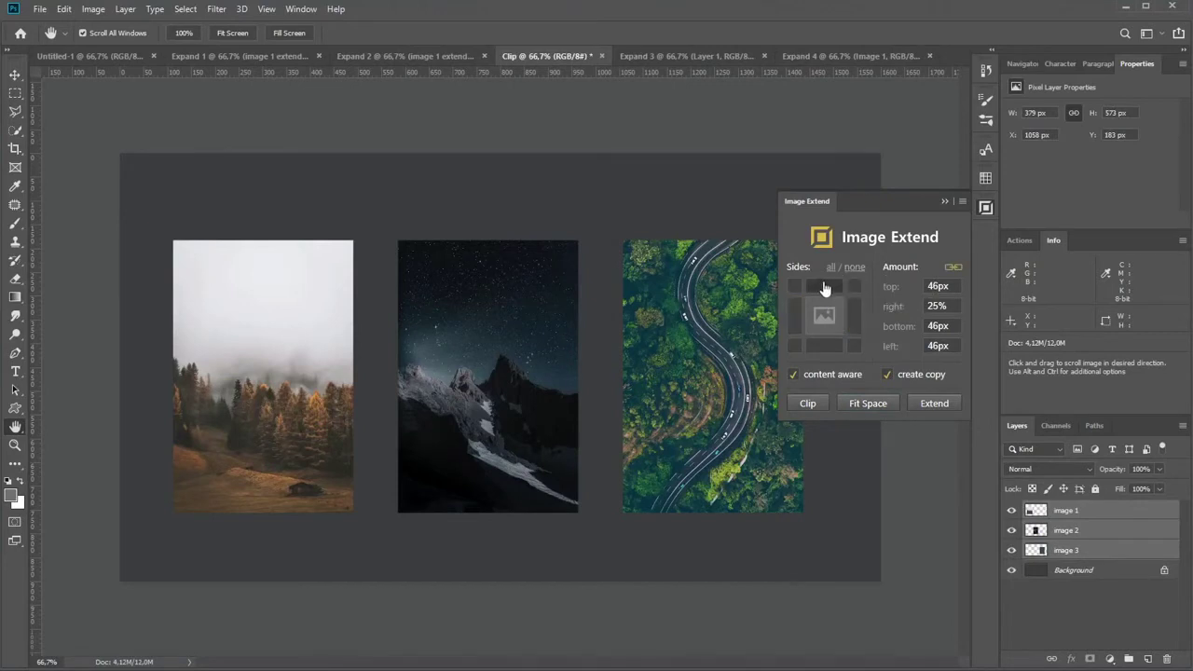
click(825, 287)
drag(886, 285, 886, 178)
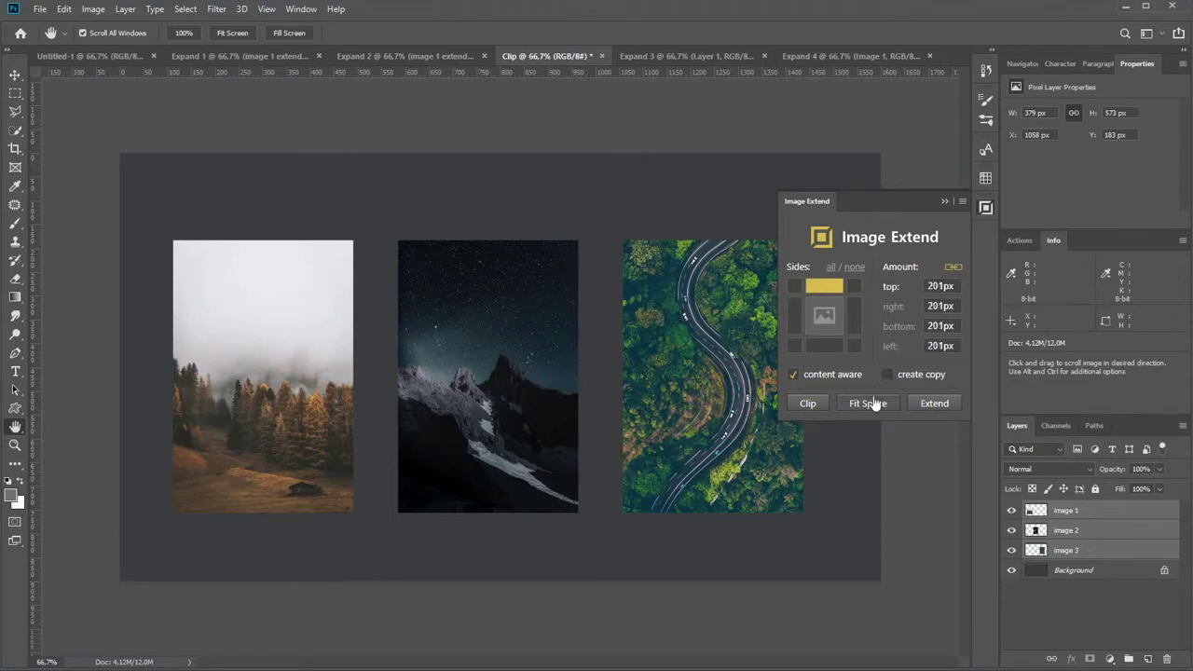
click(806, 408)
Fit Space Expand 3's dashboard on all sides to 1600×900 without content-aware fill.
click(659, 58)
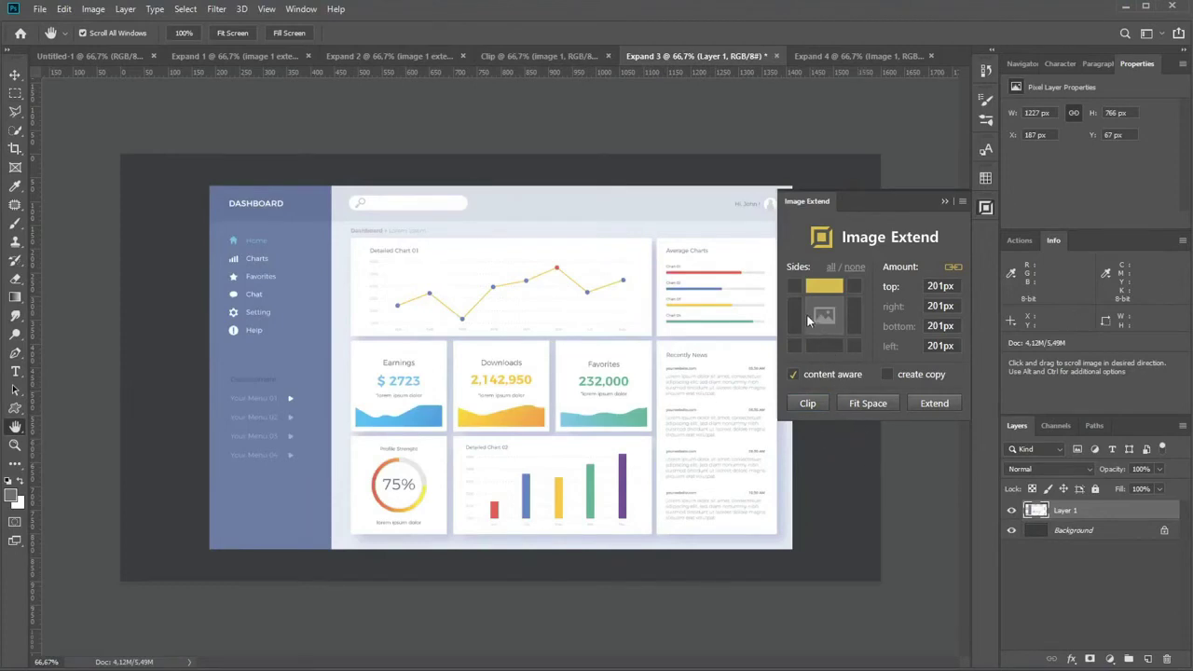
click(830, 267)
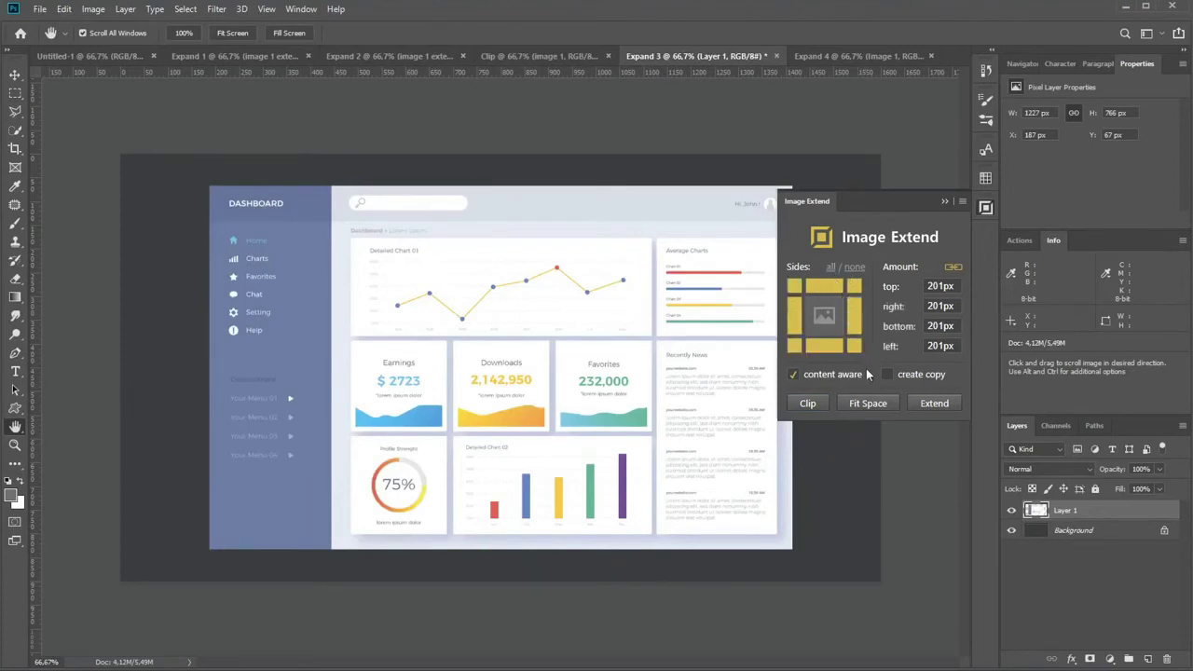
click(837, 376)
click(879, 402)
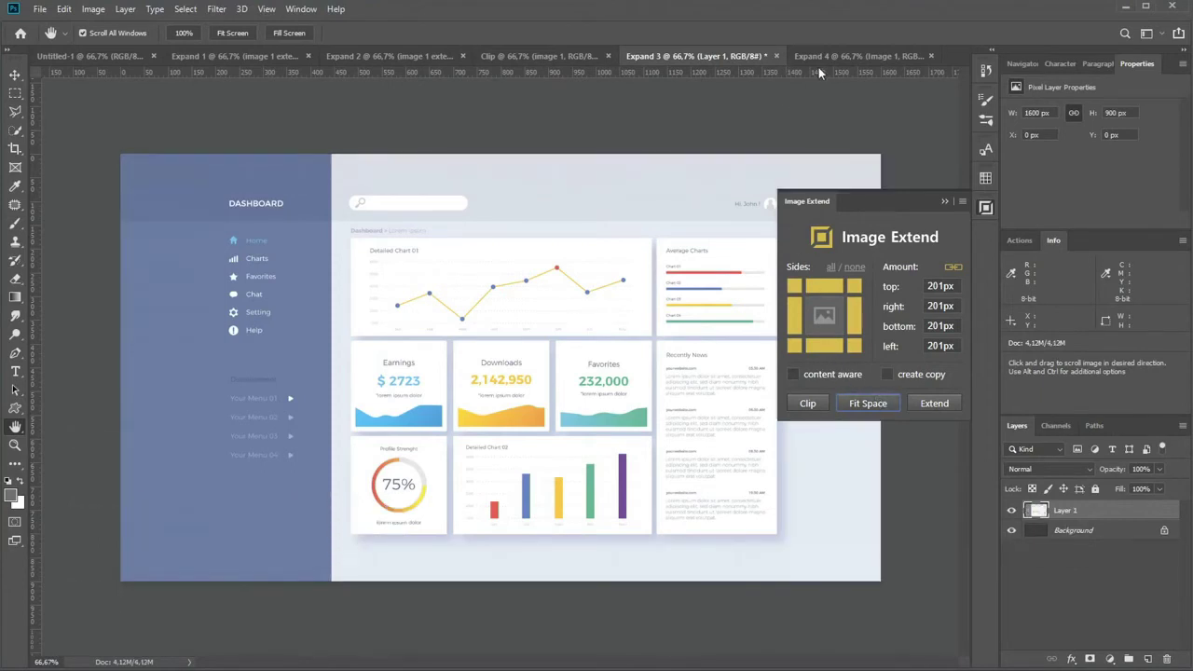
click(822, 58)
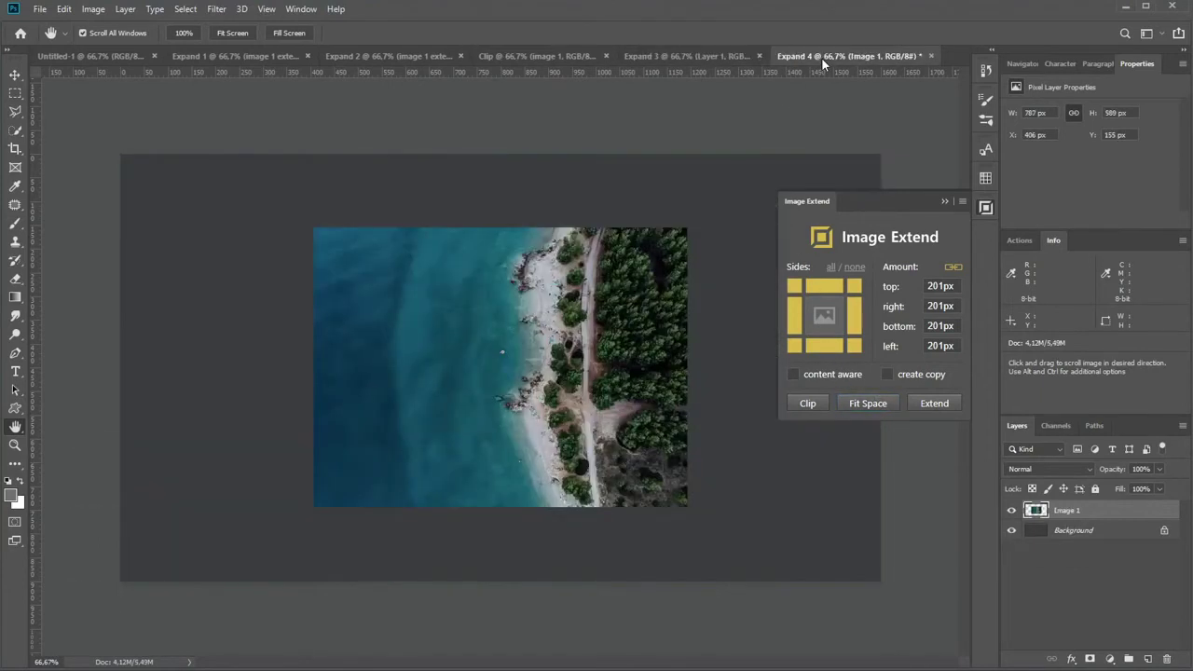
Draw a marquee around Expand 4's coast photo and content-aware Fit Space it to that area.
click(15, 93)
drag(201, 203, 720, 538)
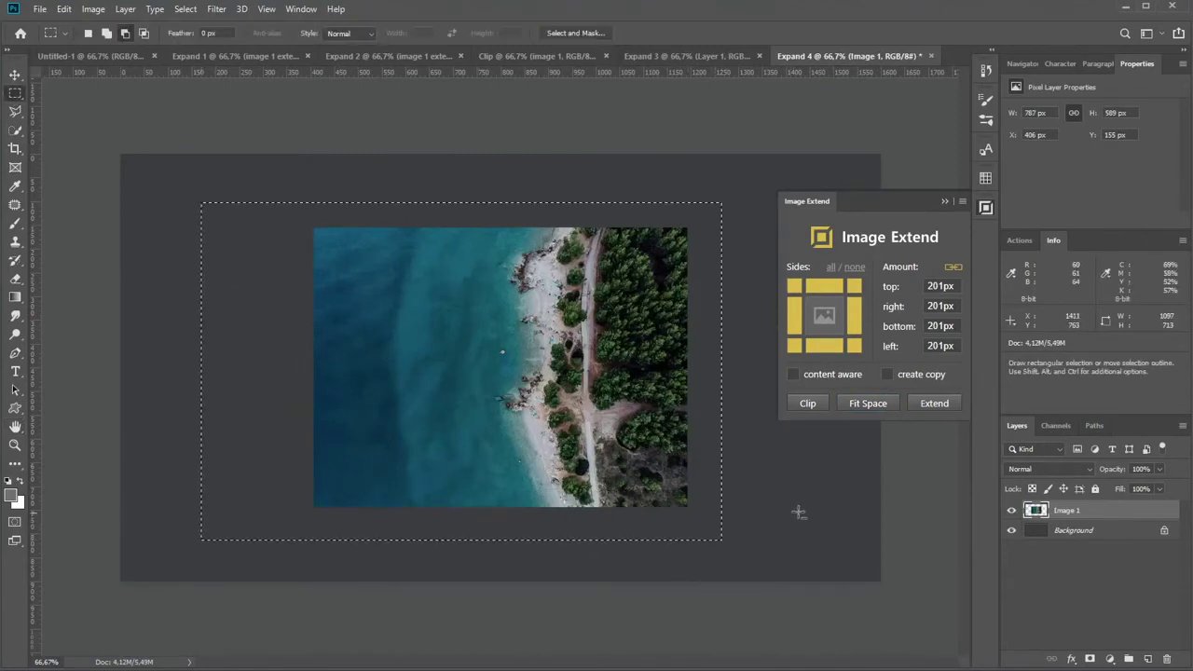
click(842, 376)
click(865, 406)
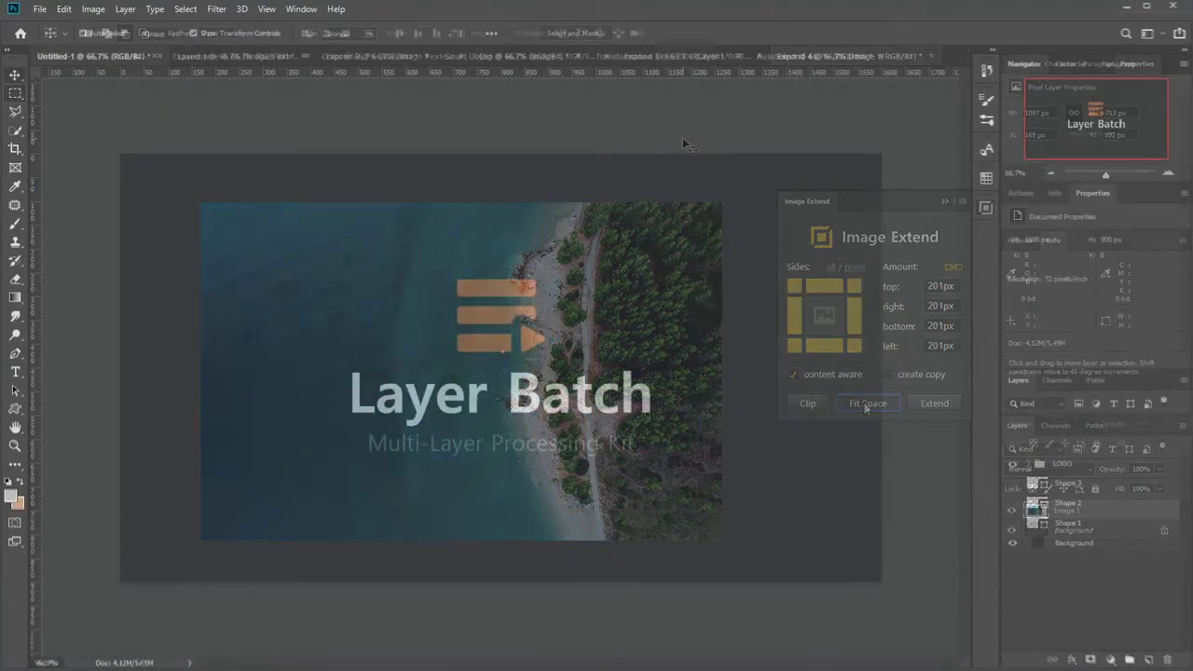
Open Layer Batch and rename the four Layername icon layers to 'Shape %i'.
click(312, 14)
mouse_move(314, 73)
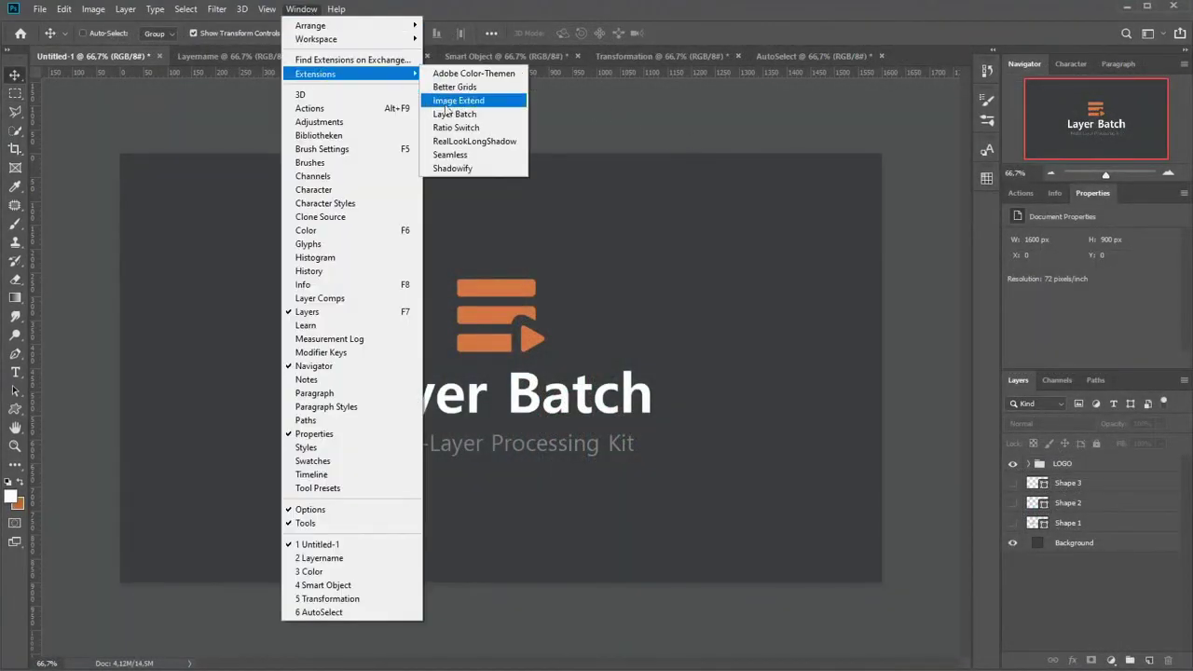
click(453, 114)
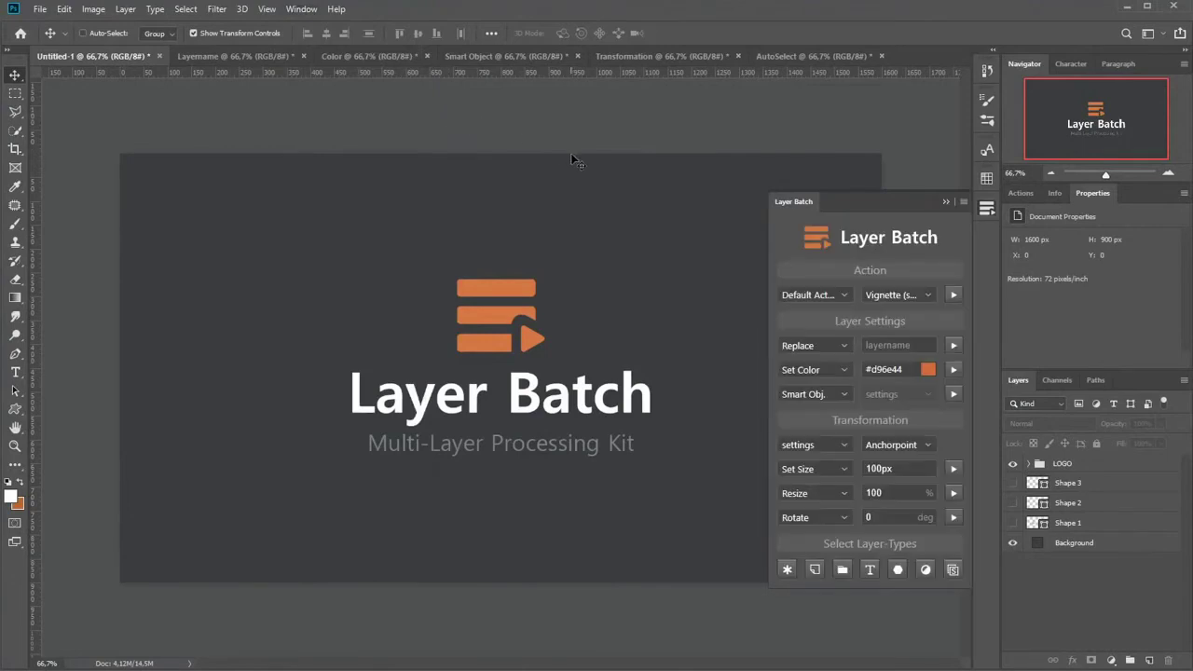
click(273, 56)
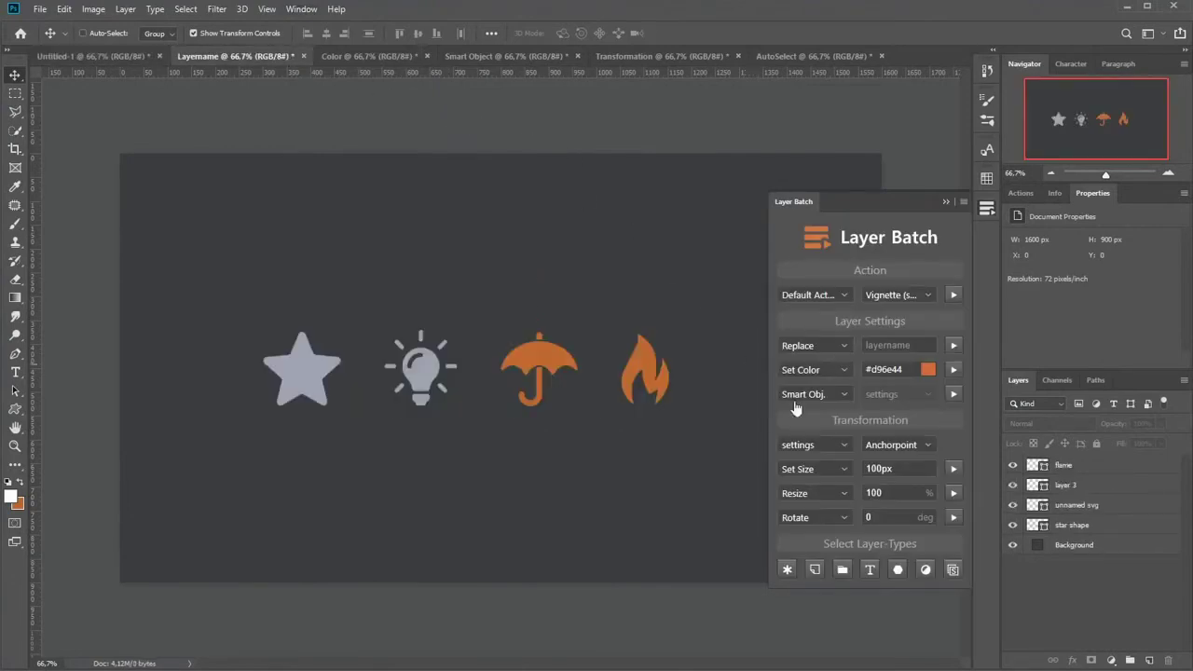
click(1081, 469)
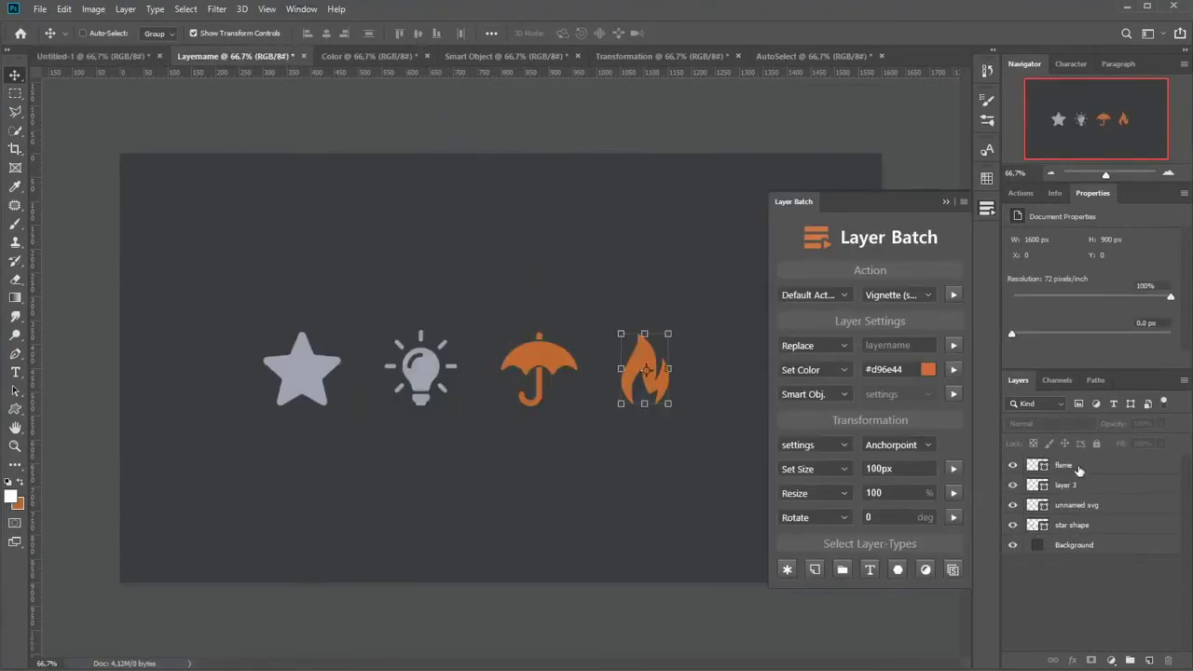
shift+click(1067, 524)
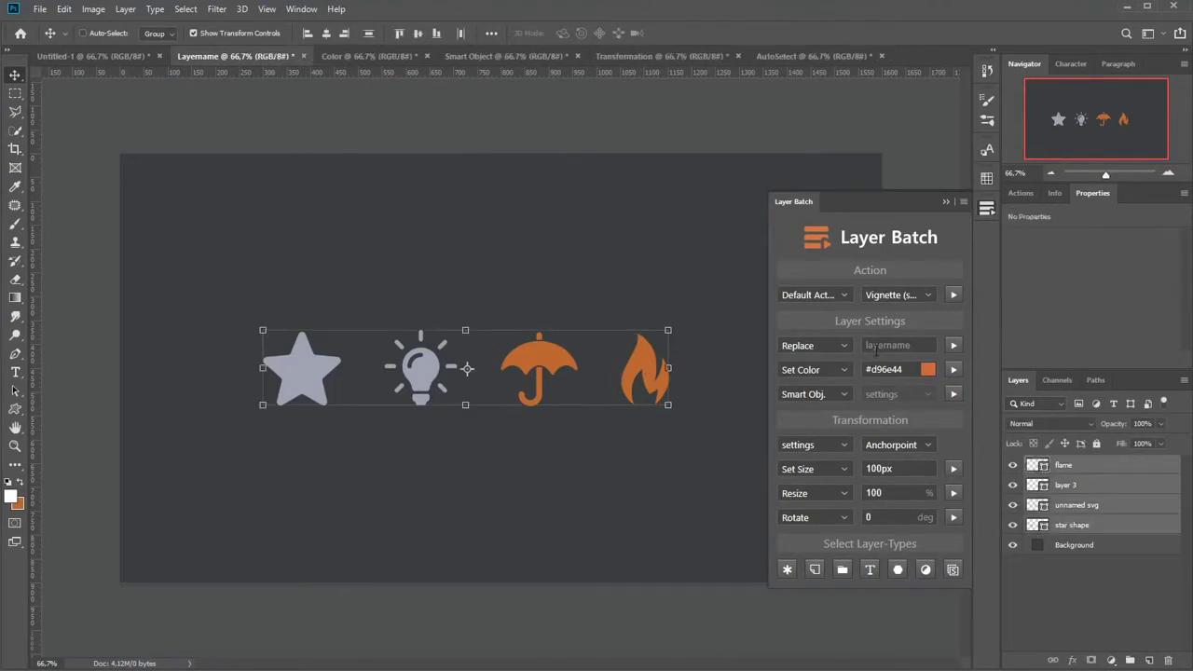
text(Shape %i)
click(952, 345)
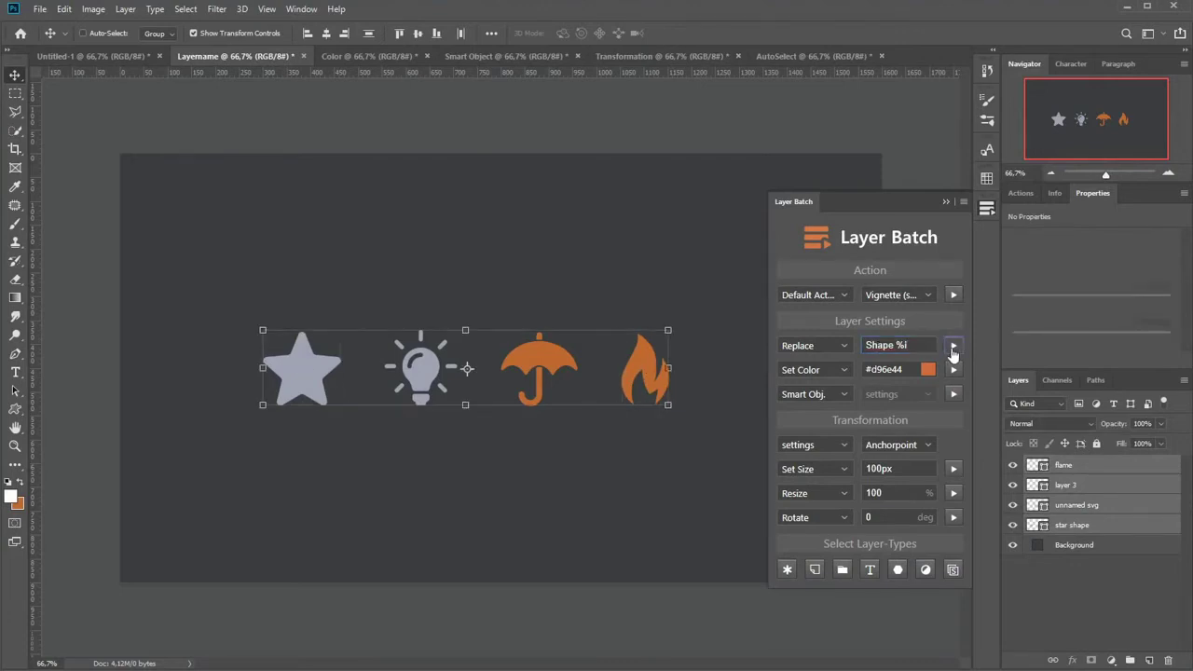
Append 'orange' to the umbrella and flame layer names.
ctrl+click(1089, 486)
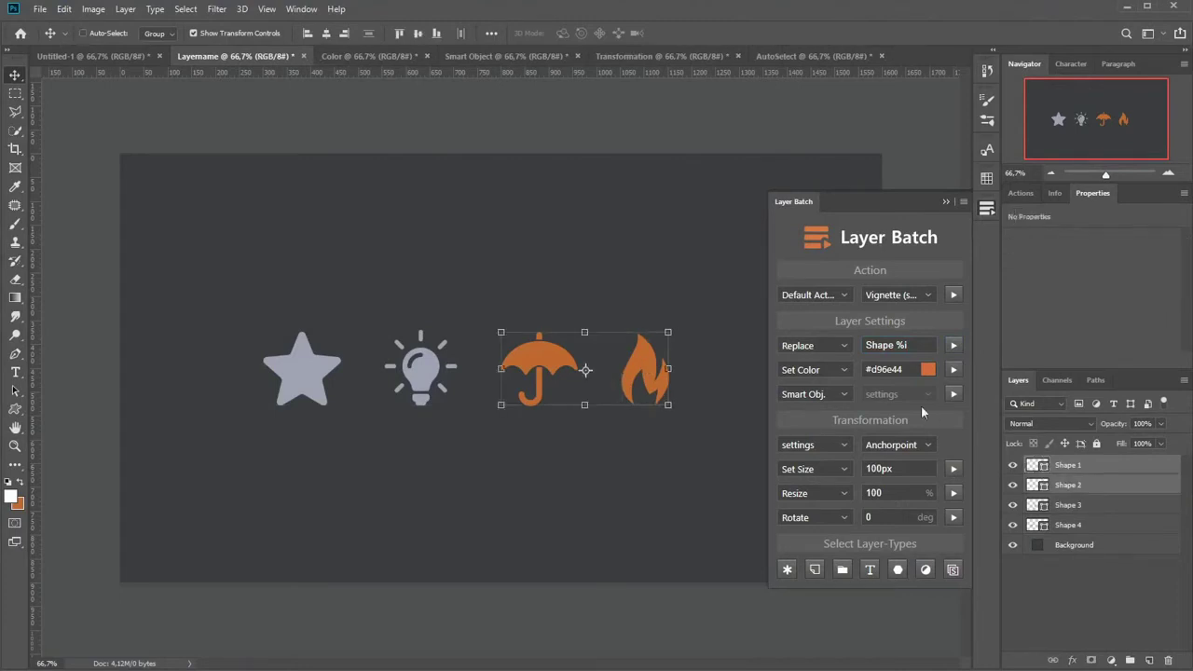
click(824, 350)
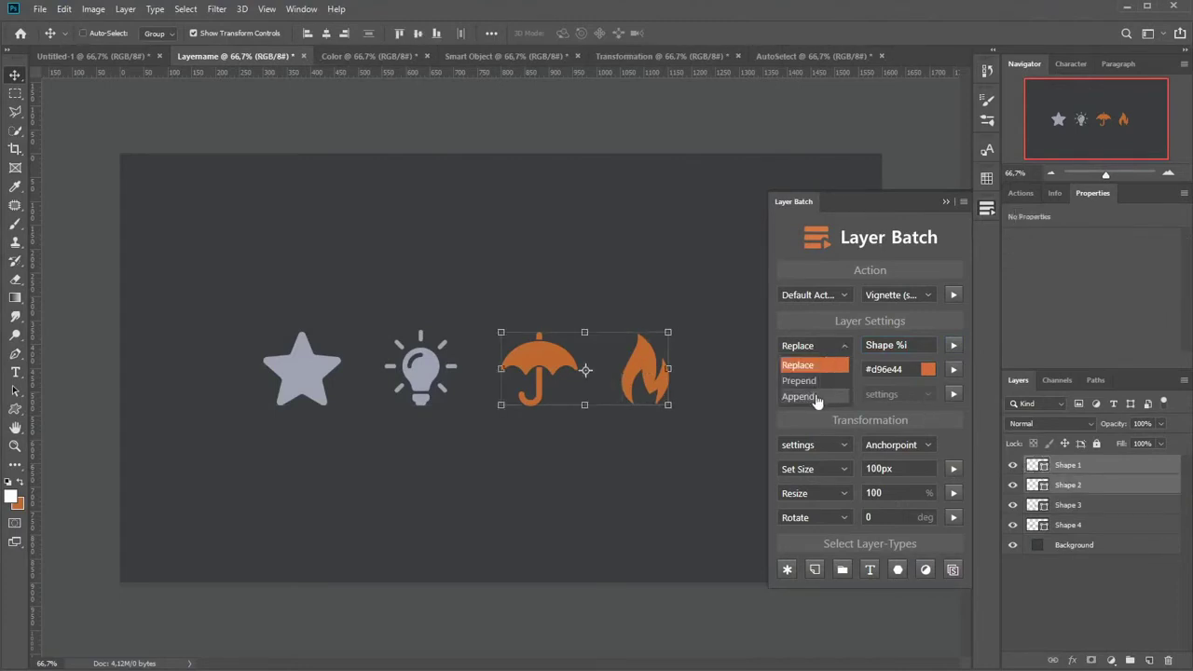
click(816, 397)
double_click(885, 345)
text(or)
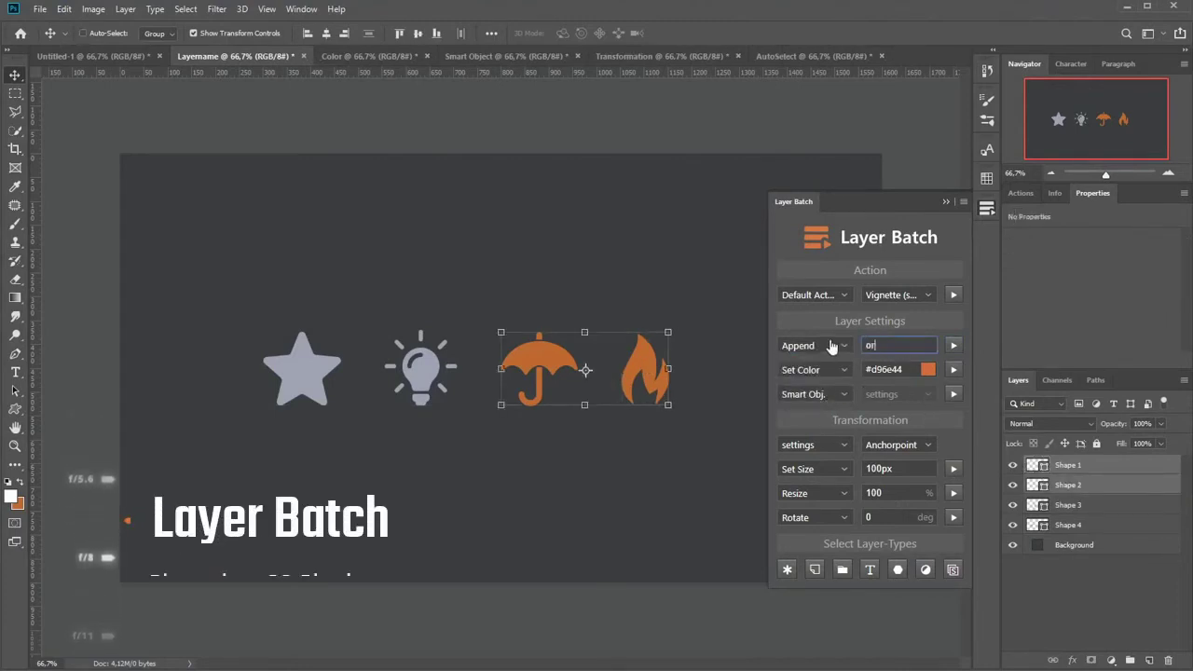
text(ange)
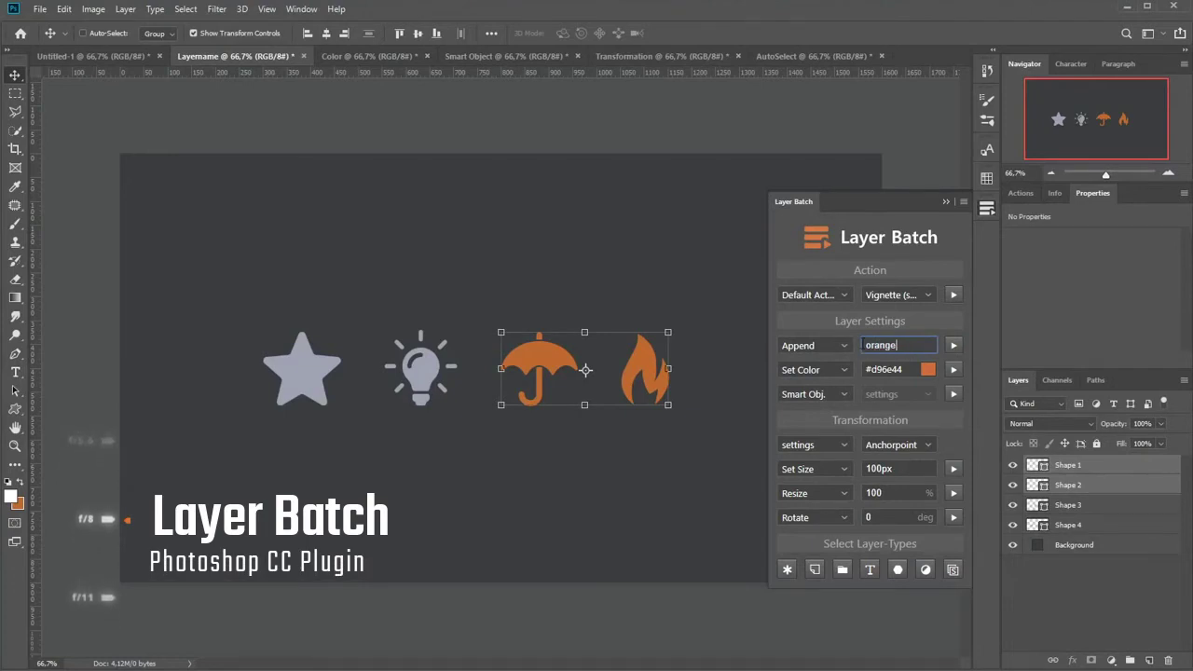
click(954, 346)
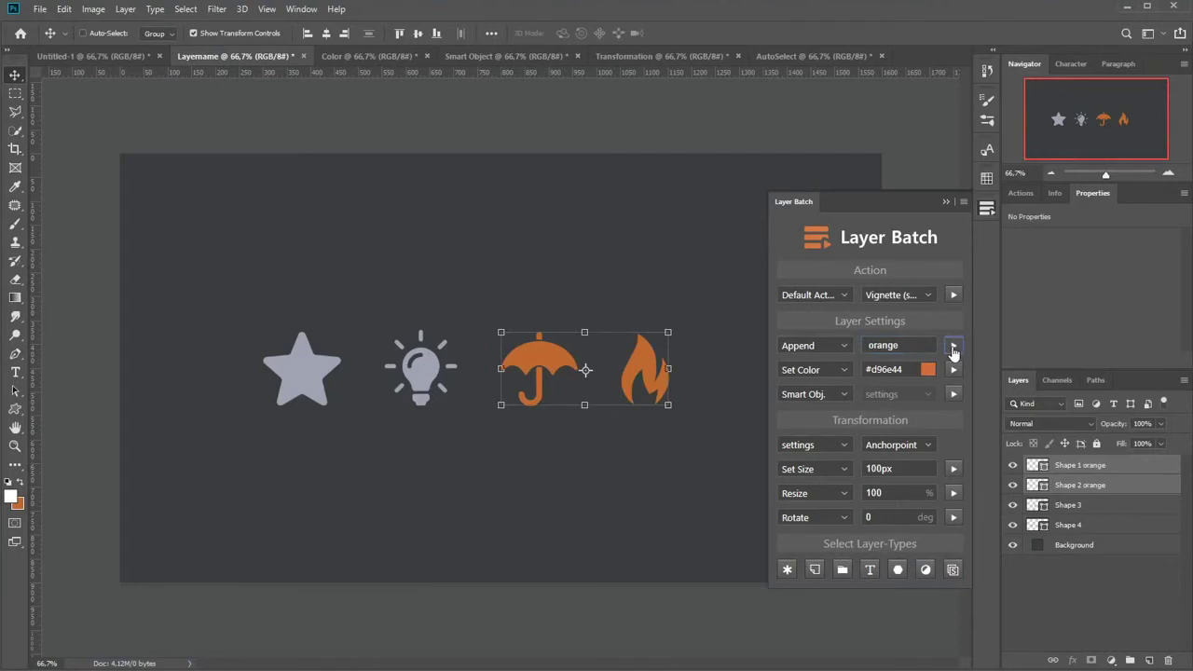
click(366, 58)
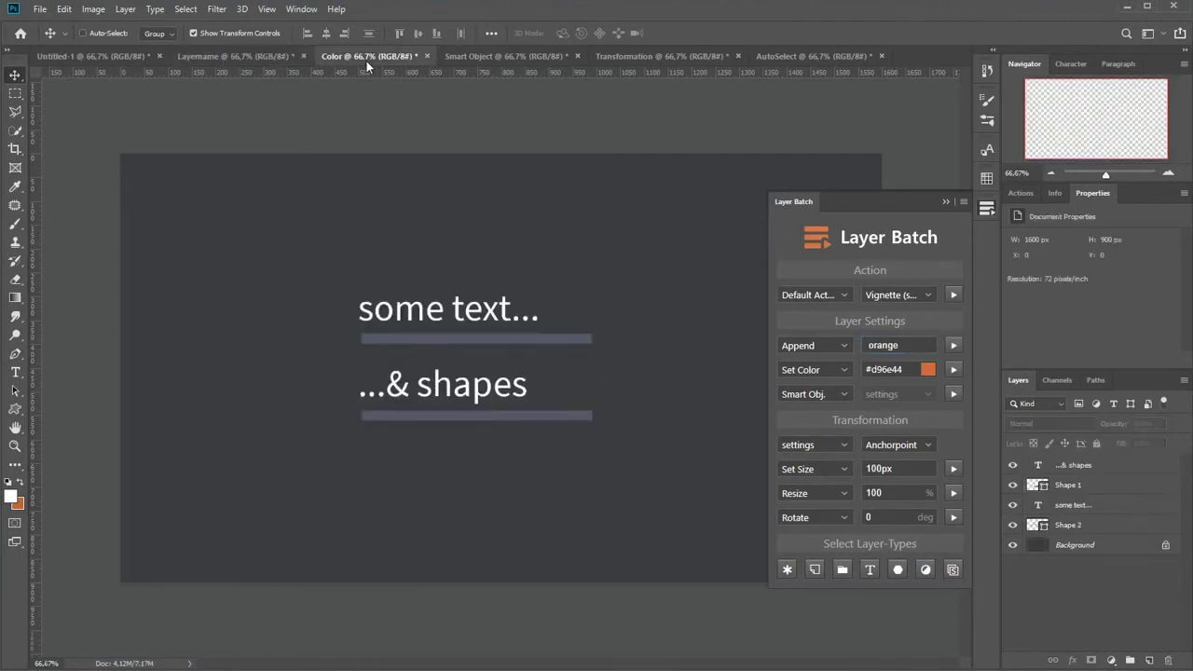
Recolour the Color document's two text and two shape layers to #3f86cb with Layer Batch Set Color.
click(1073, 466)
shift+click(1067, 525)
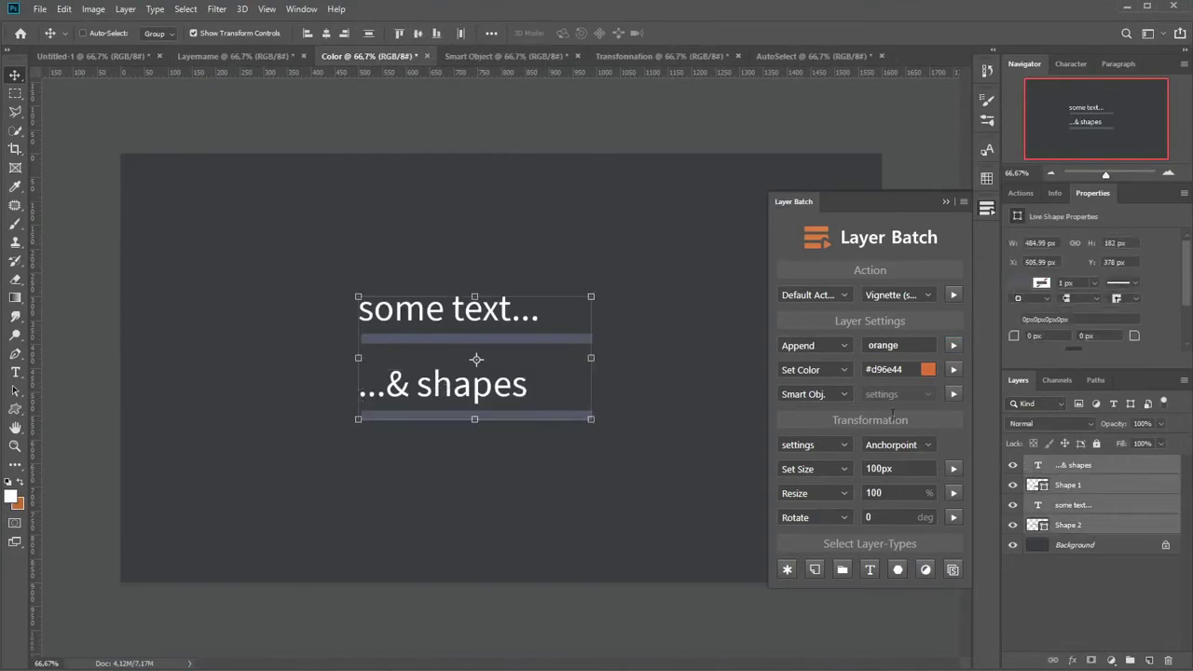
click(926, 373)
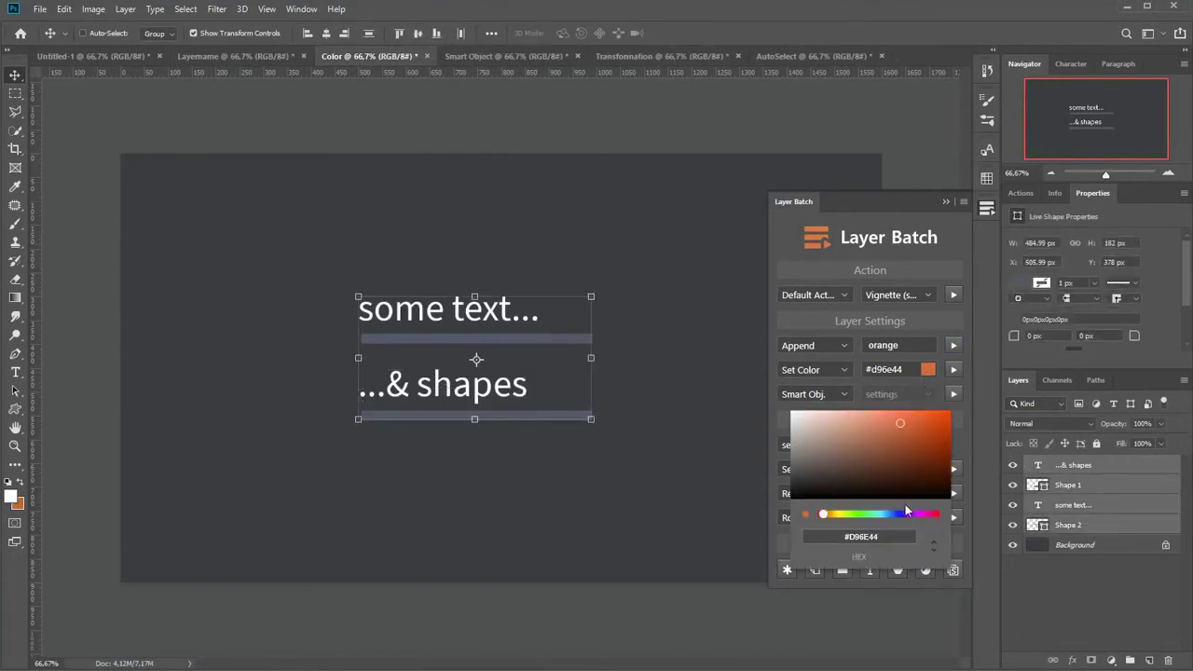
drag(907, 510, 888, 513)
click(896, 427)
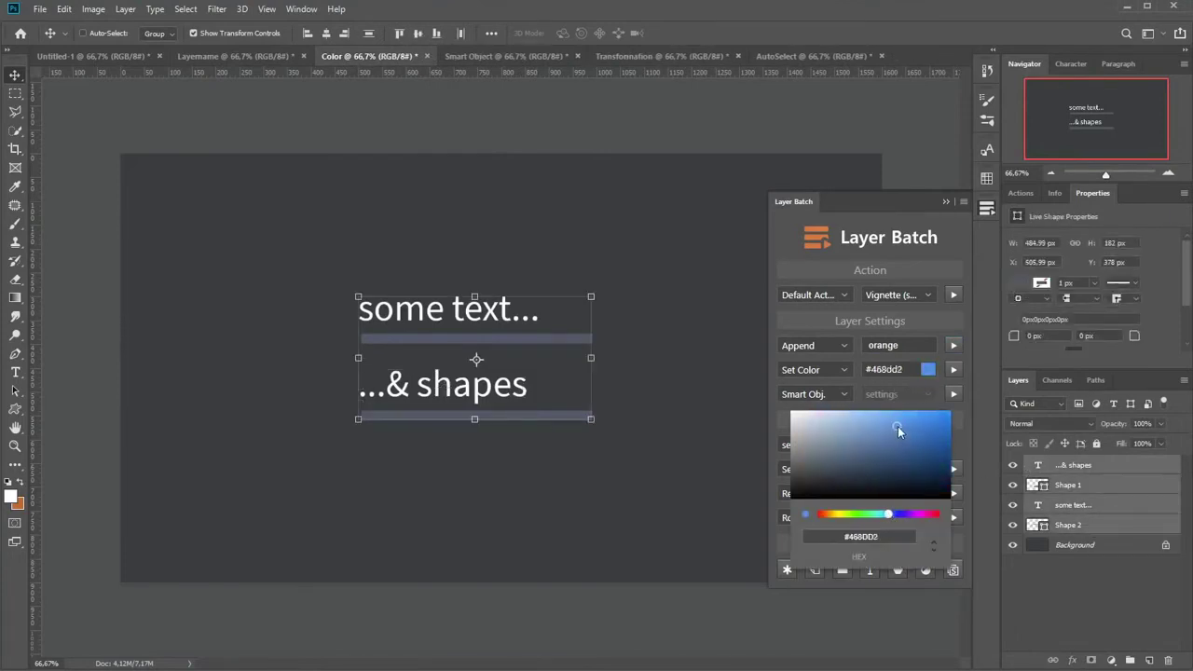
drag(898, 430, 890, 419)
click(848, 371)
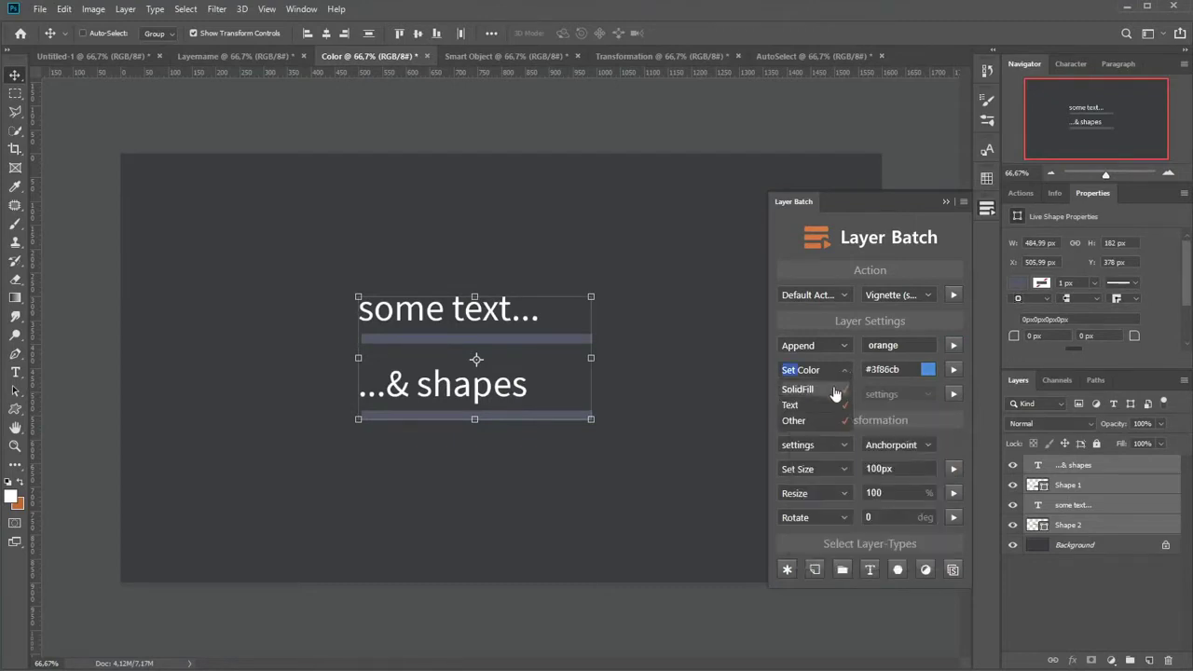
click(838, 406)
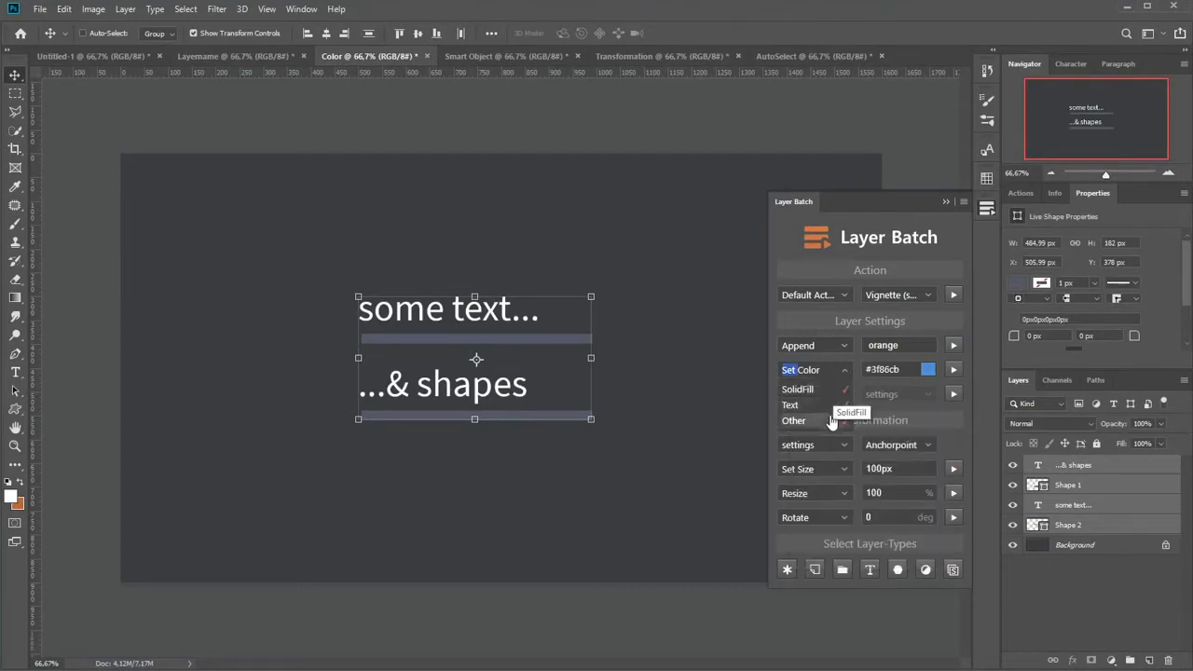
click(951, 371)
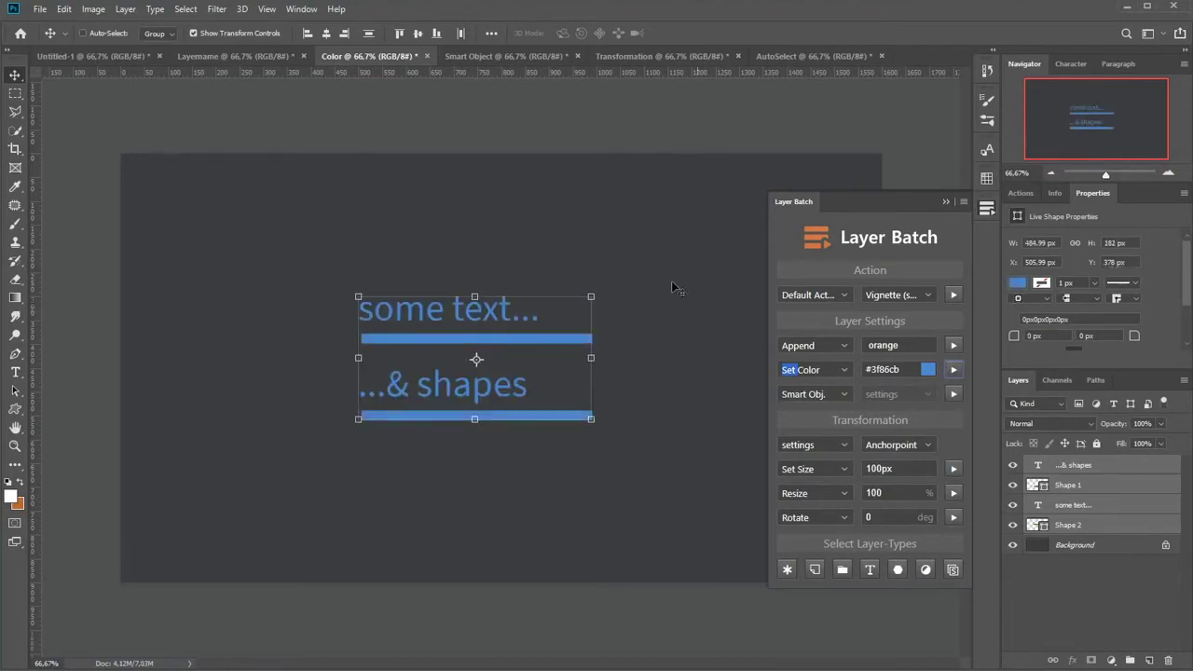
click(473, 58)
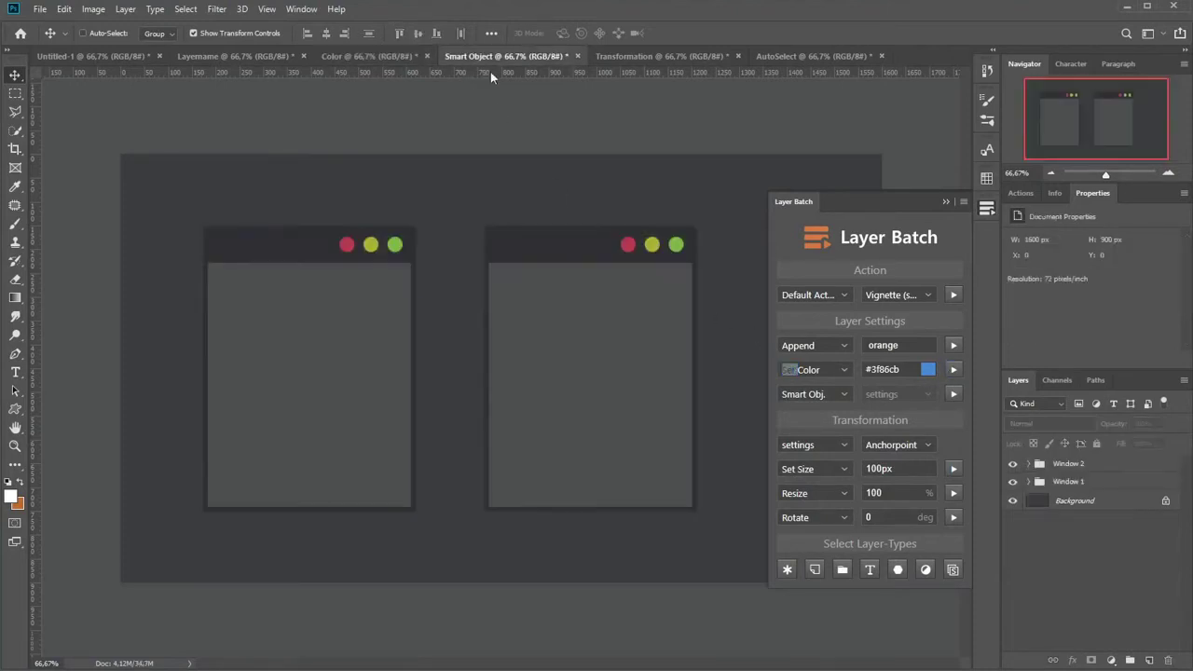
Convert the Window 1 and Window 2 groups into smart objects.
click(1060, 466)
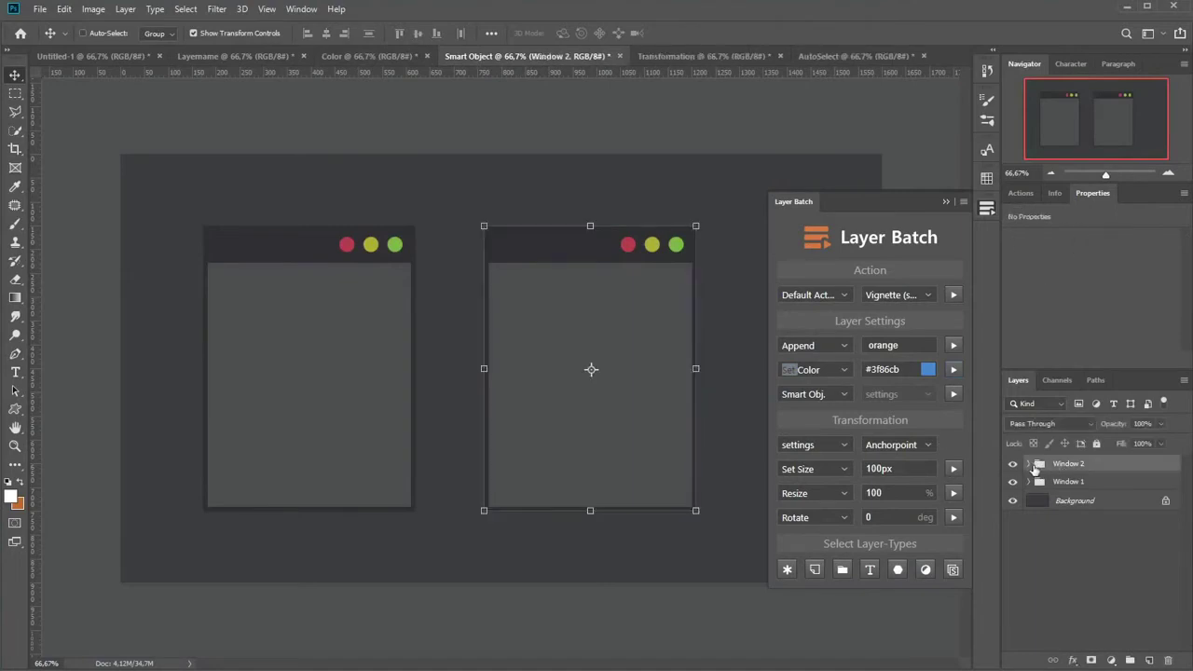
click(1028, 464)
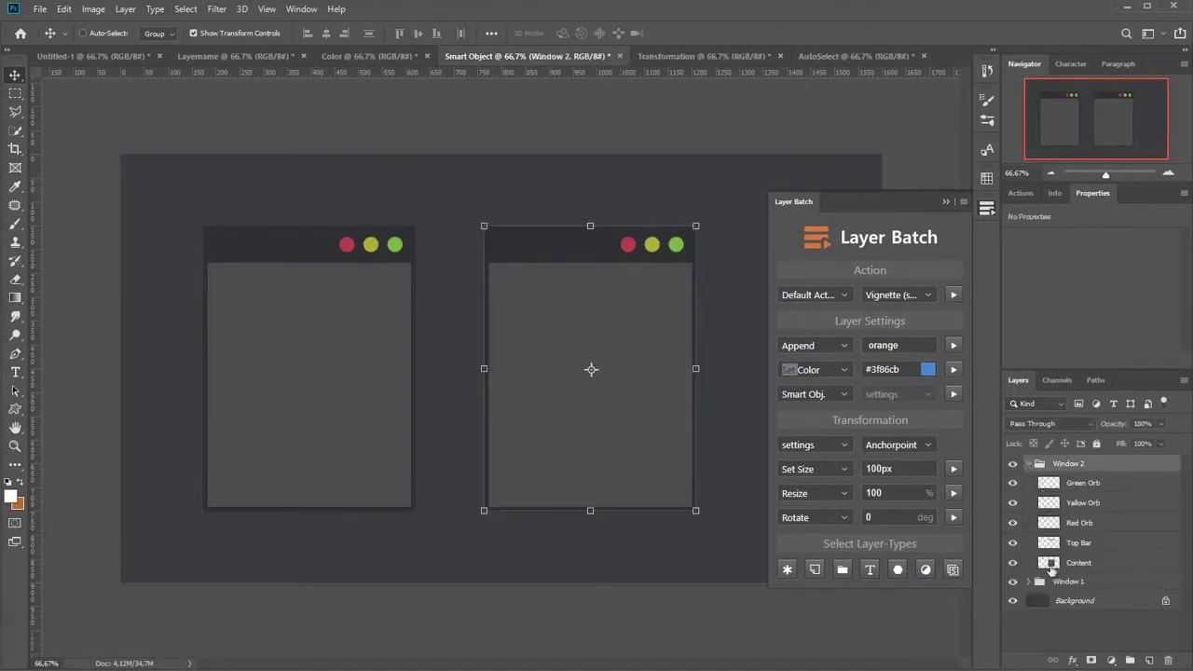
ctrl+click(1073, 584)
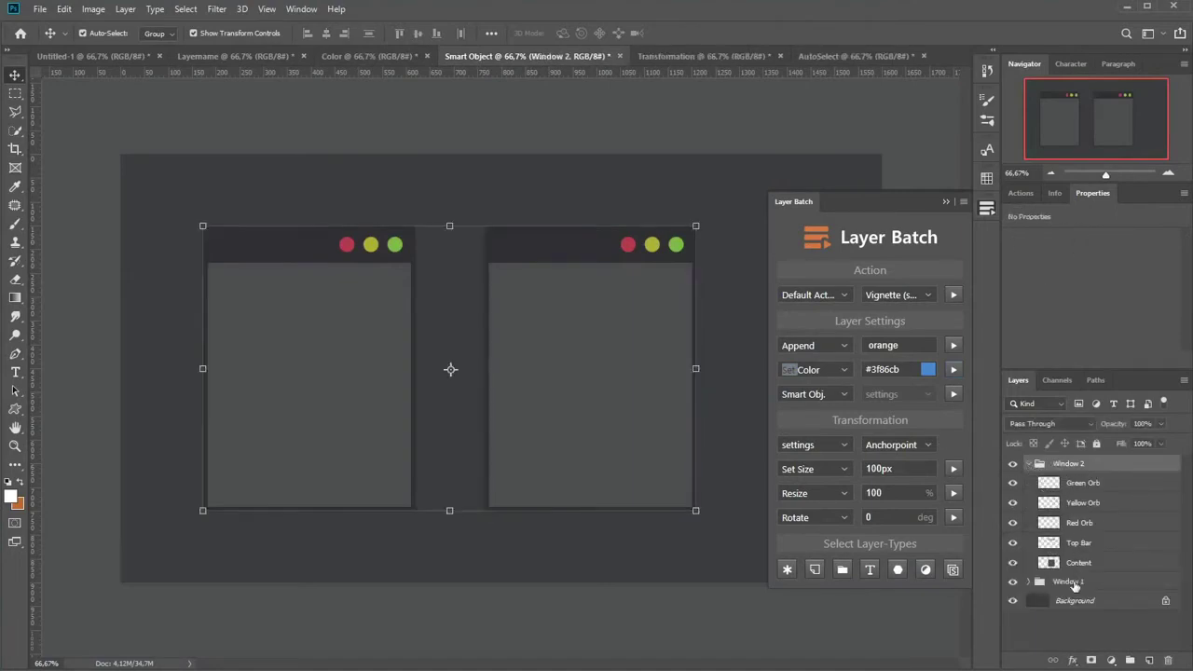
click(838, 395)
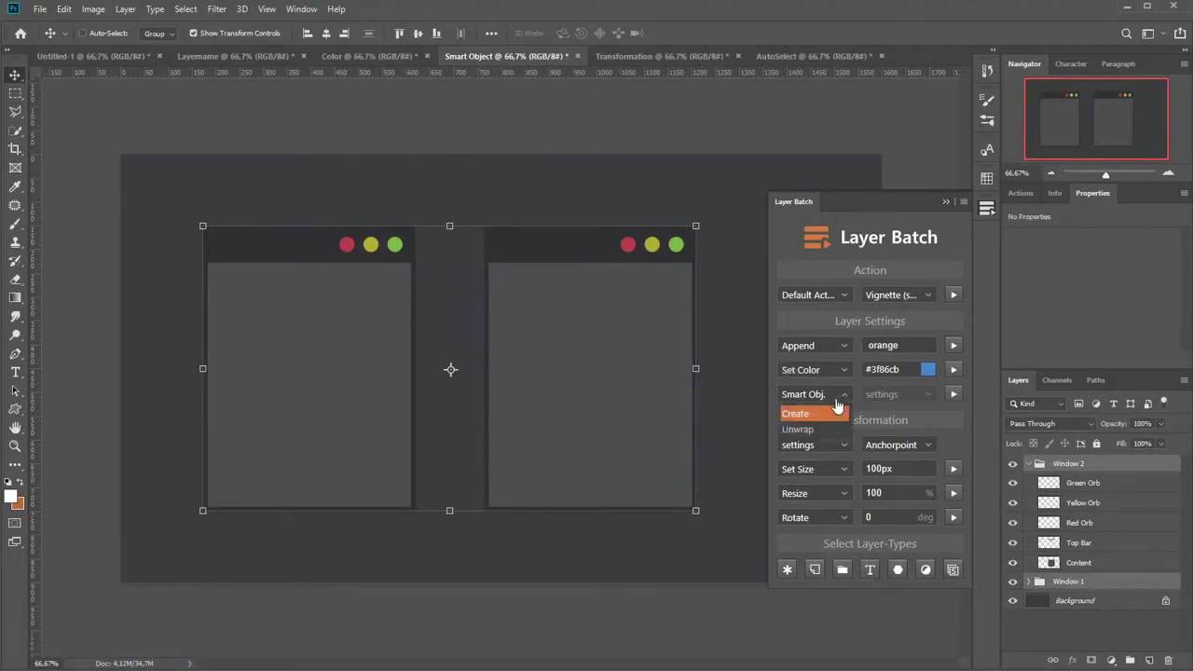
click(954, 396)
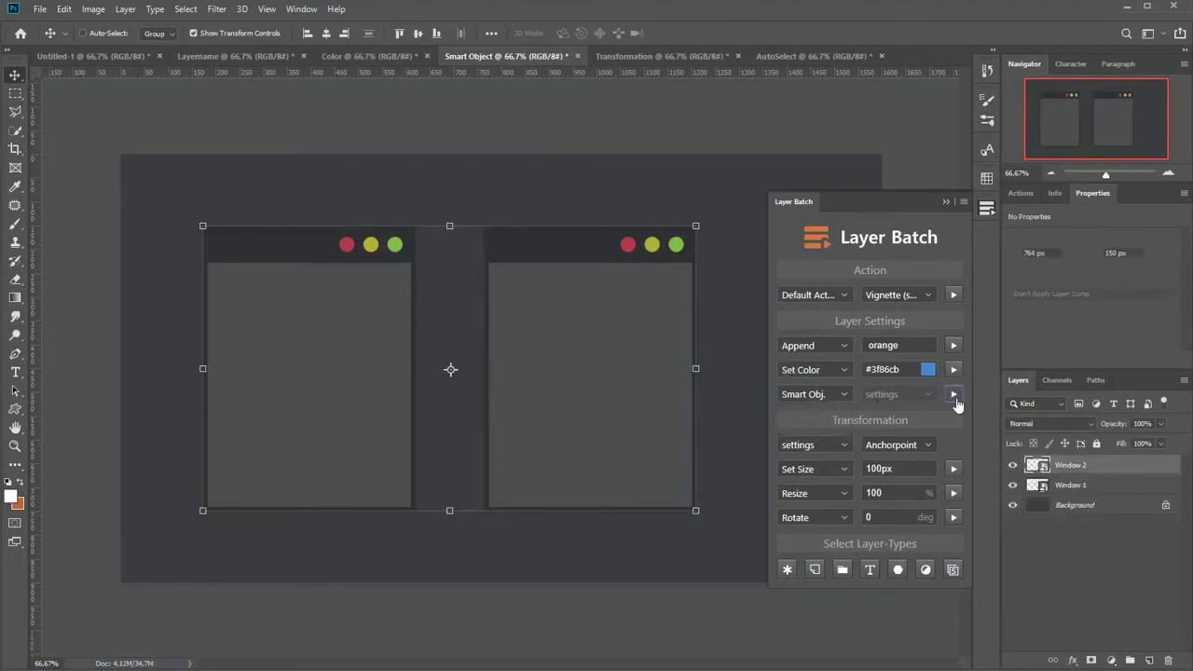
Scale the right-hand Window 2 mockup down from its corner and commit.
click(1071, 484)
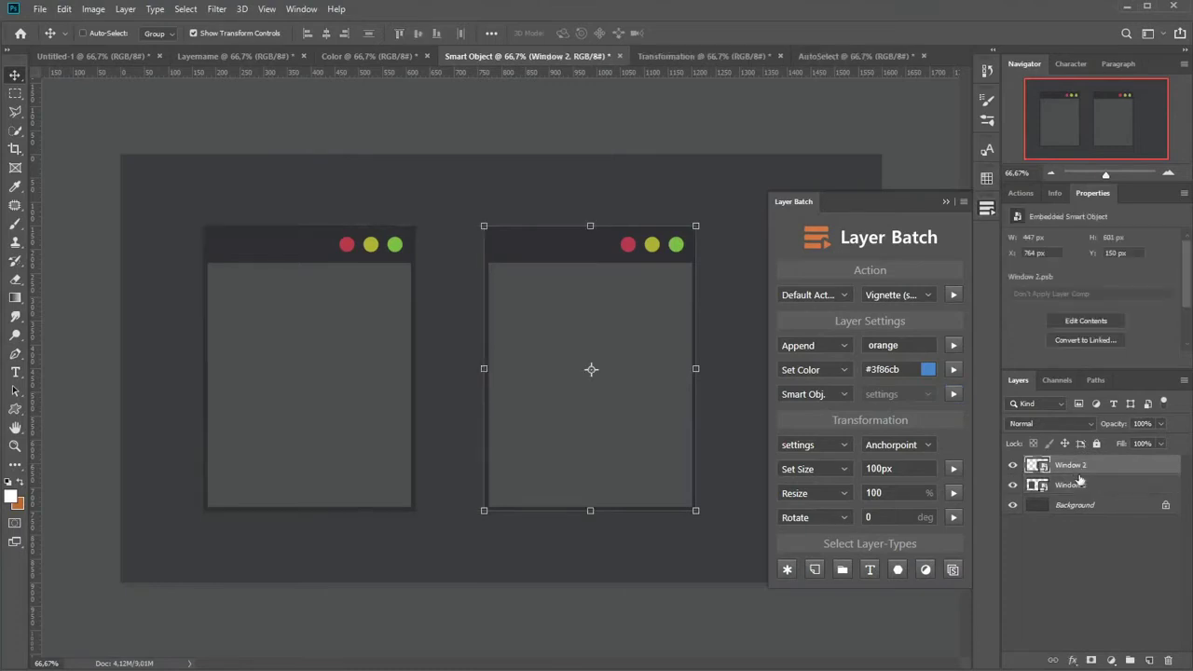
click(1072, 465)
mouse_move(483, 229)
mouse_down()
mouse_move(506, 274)
mouse_move(576, 351)
mouse_up()
key(Return)
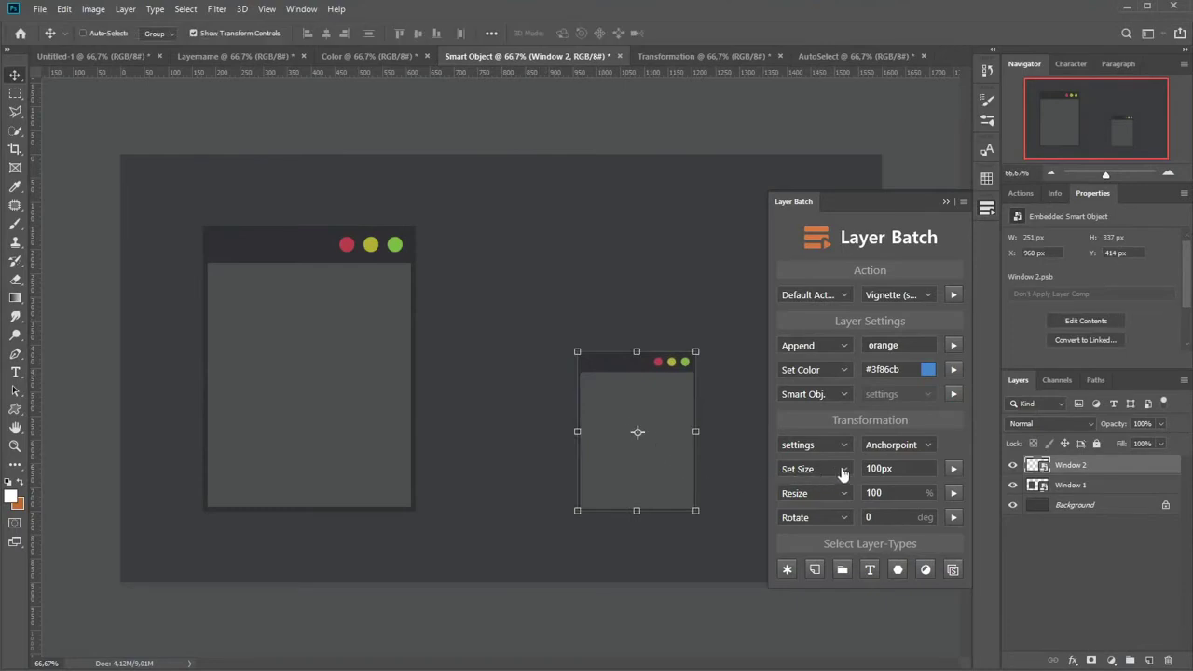
Unwrap the Window 2 smart object into layers with Group Layers turned off.
click(843, 395)
click(806, 430)
click(911, 394)
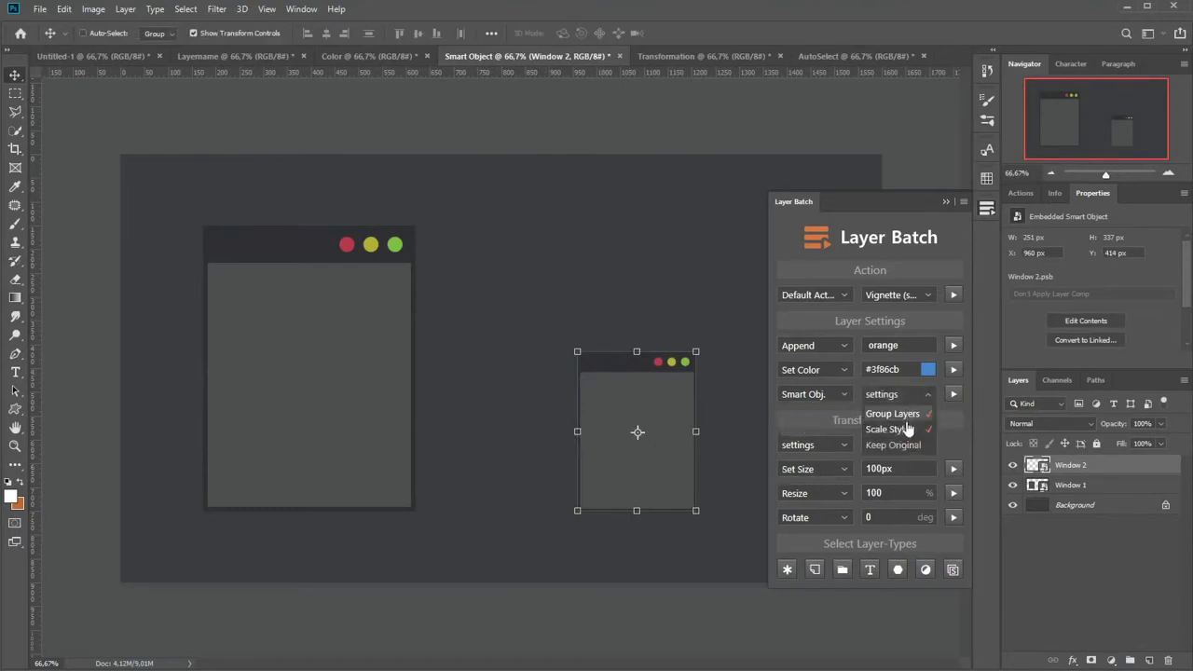
click(904, 414)
click(941, 407)
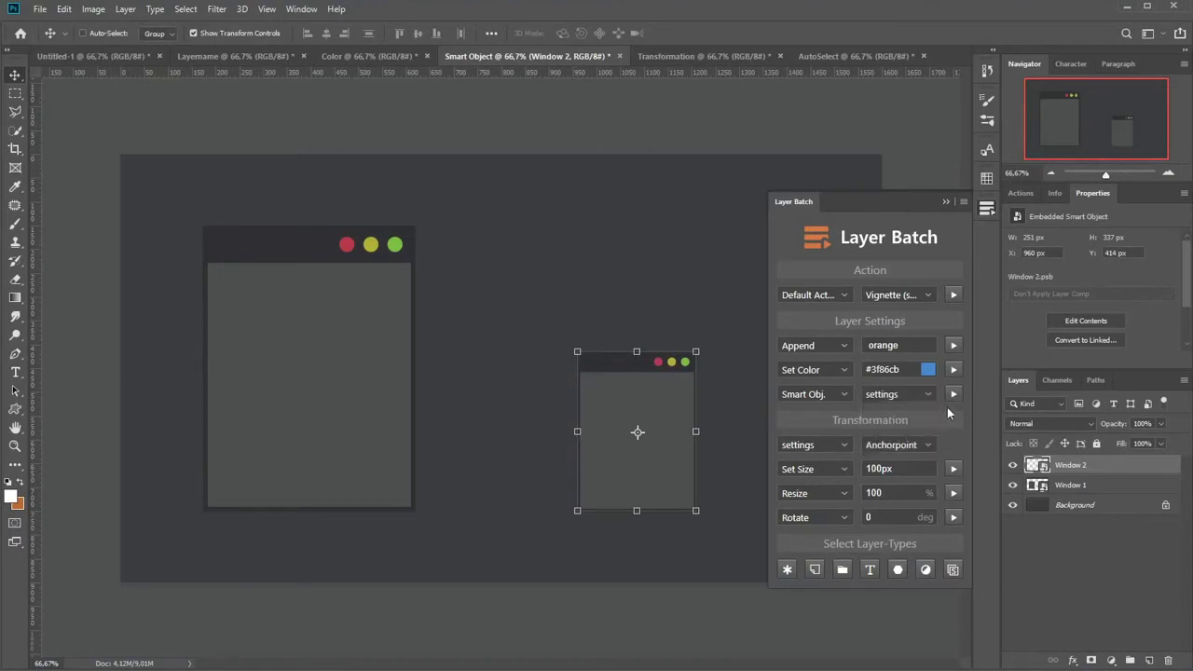
click(953, 395)
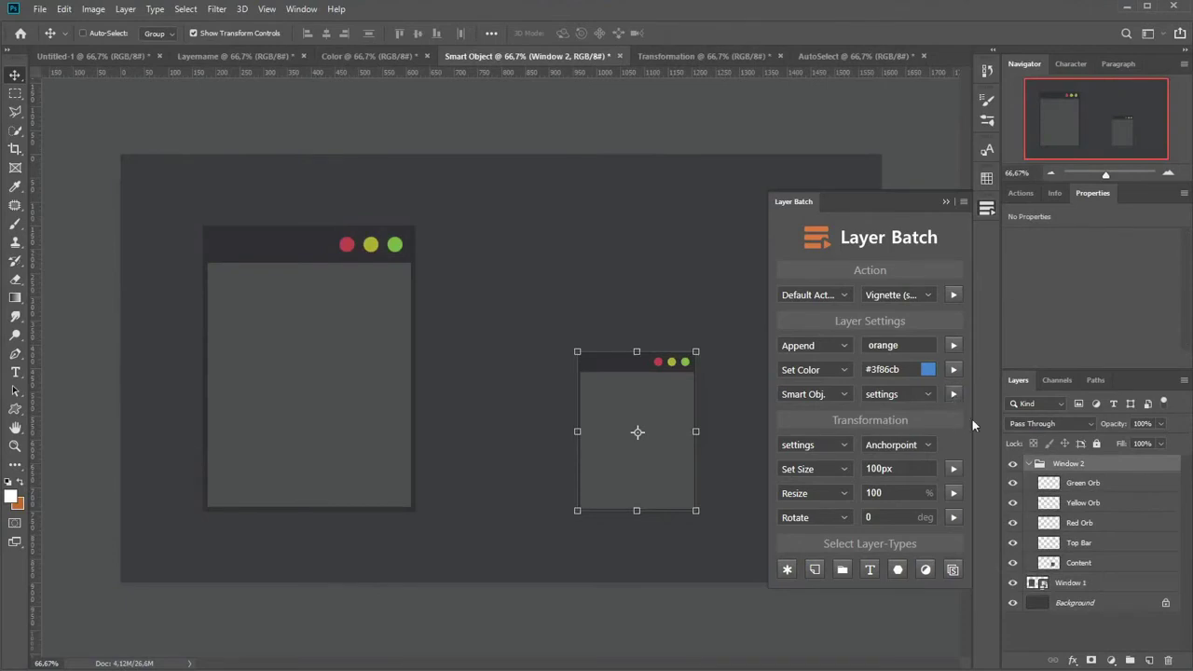
click(1072, 483)
click(1067, 463)
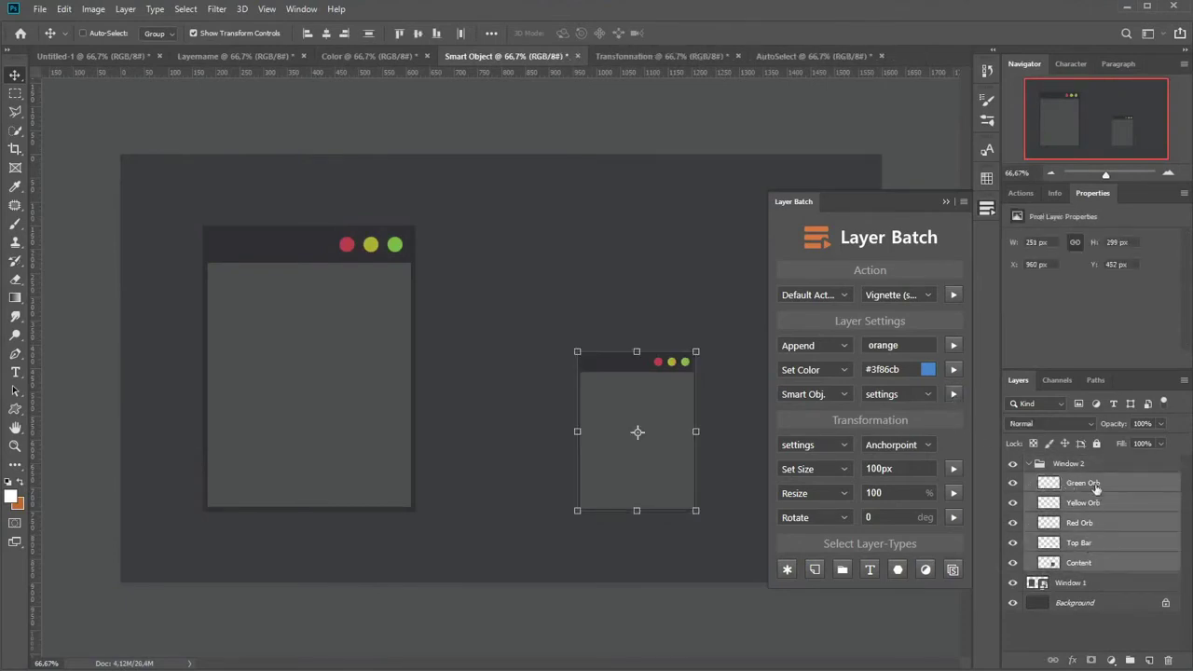
click(690, 58)
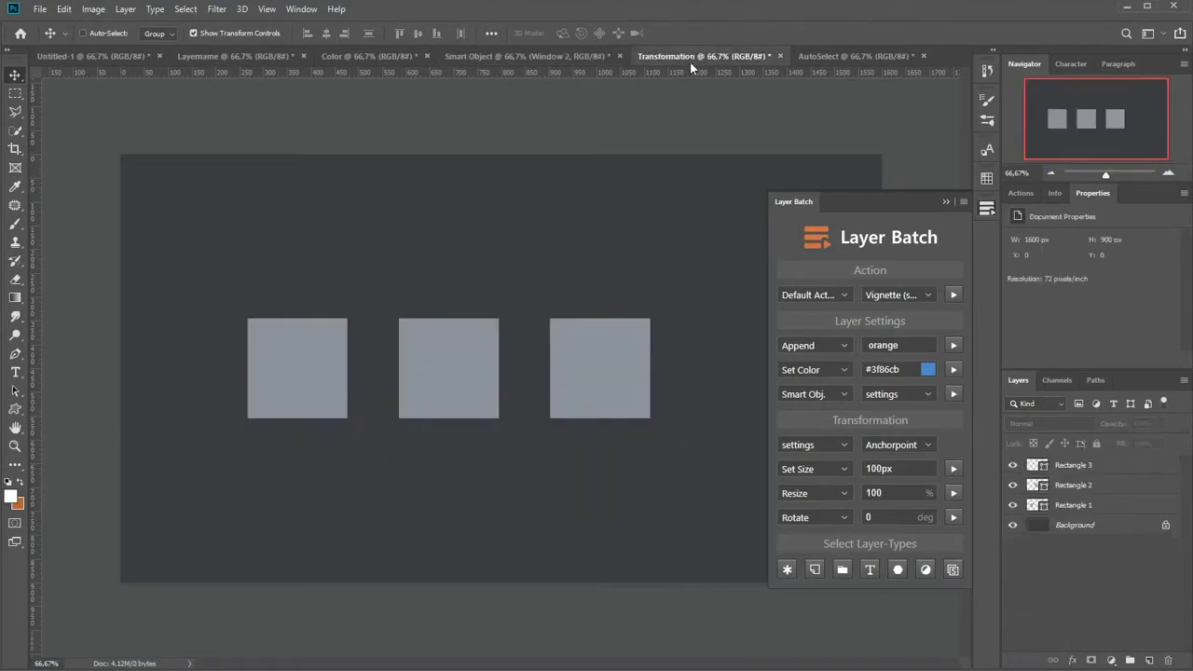
Narrow all three rectangle layers to 100px wide, changing width only.
click(1067, 471)
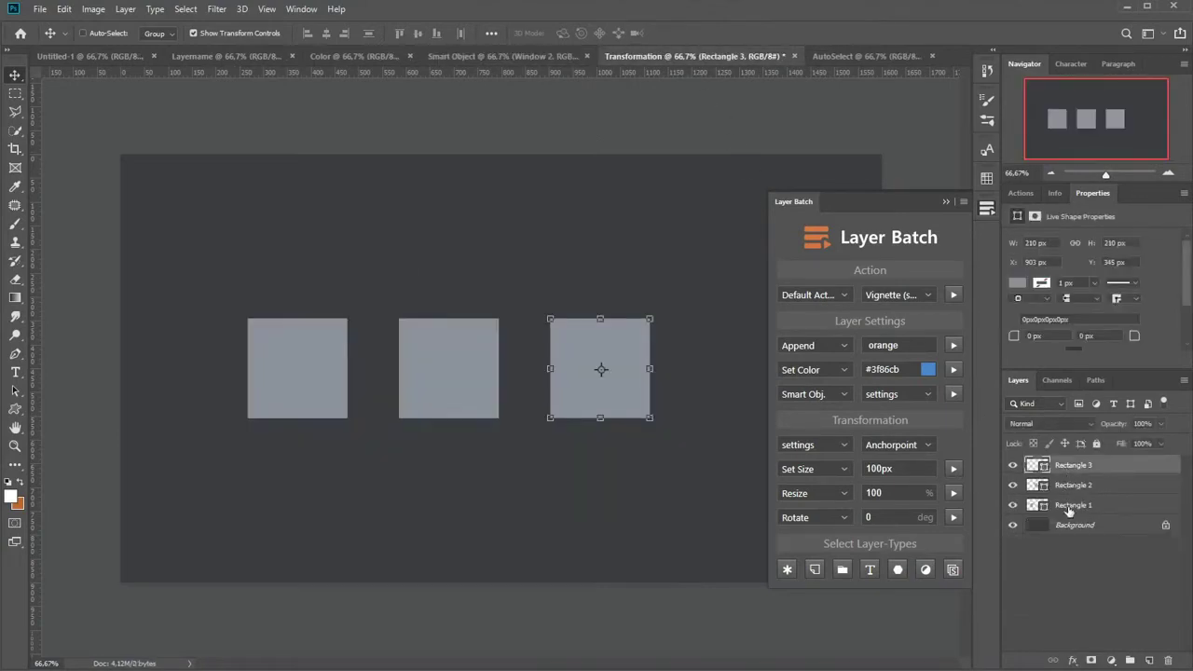
shift+click(1068, 507)
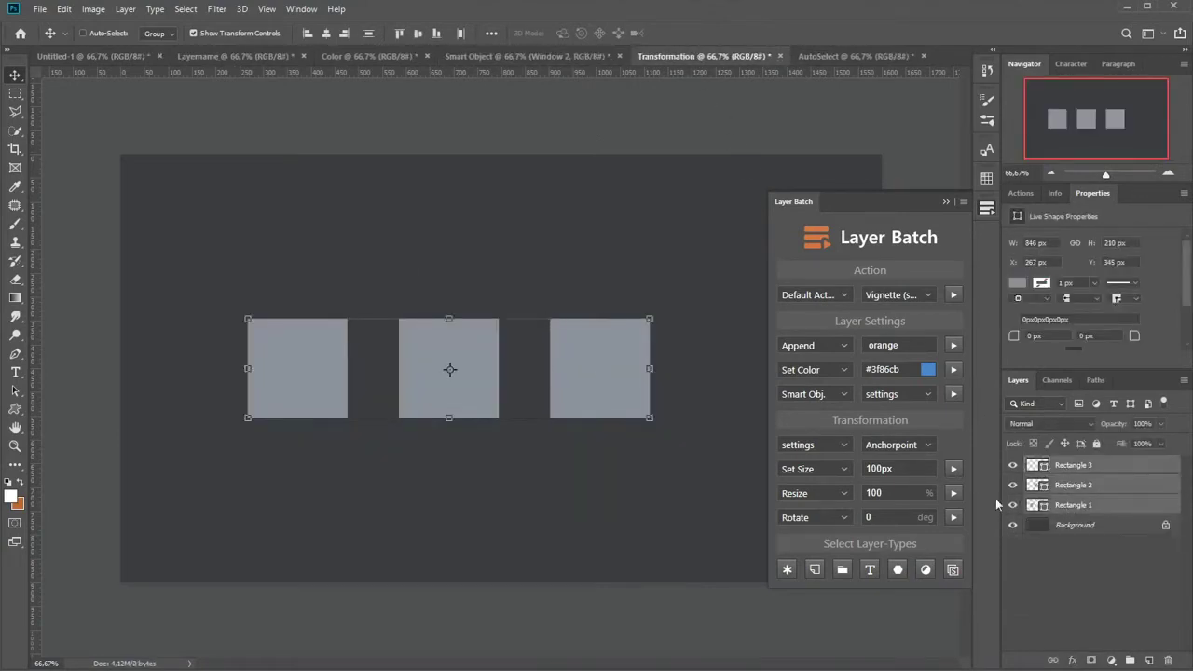
click(841, 447)
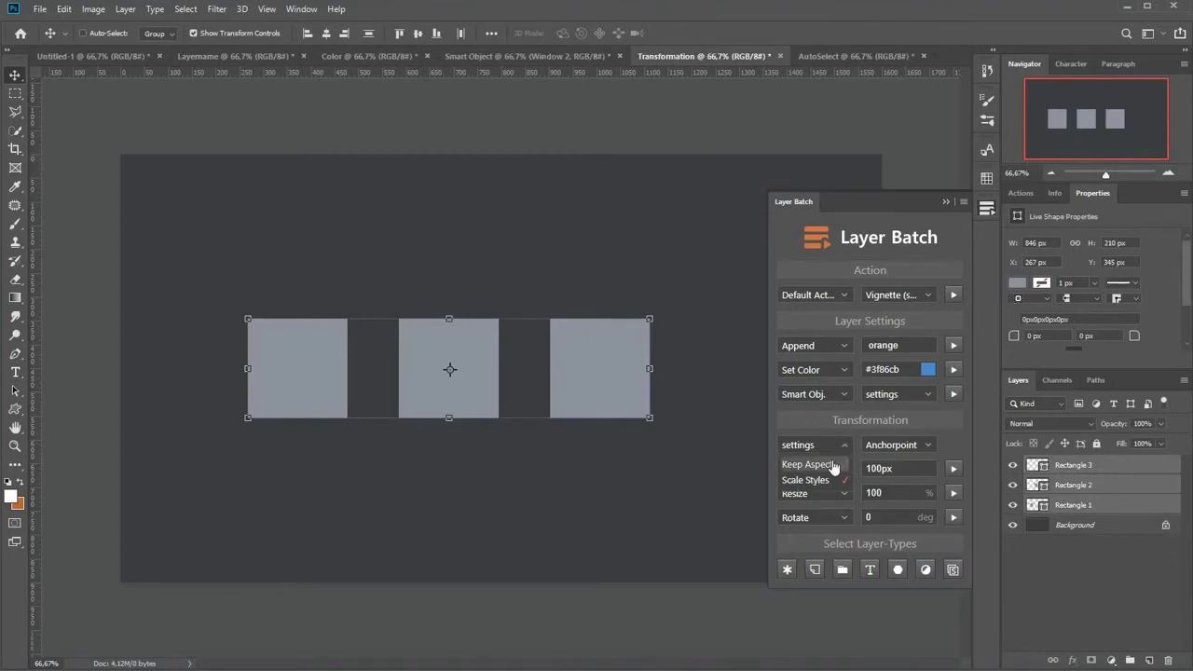
click(839, 464)
double_click(899, 467)
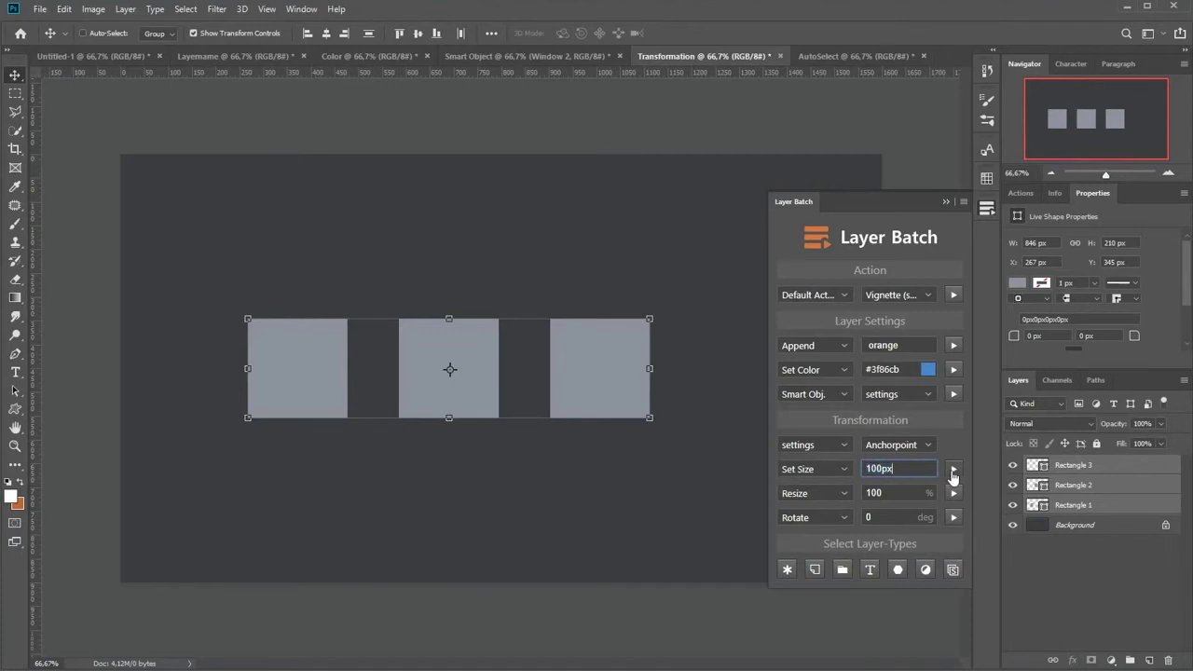
click(842, 469)
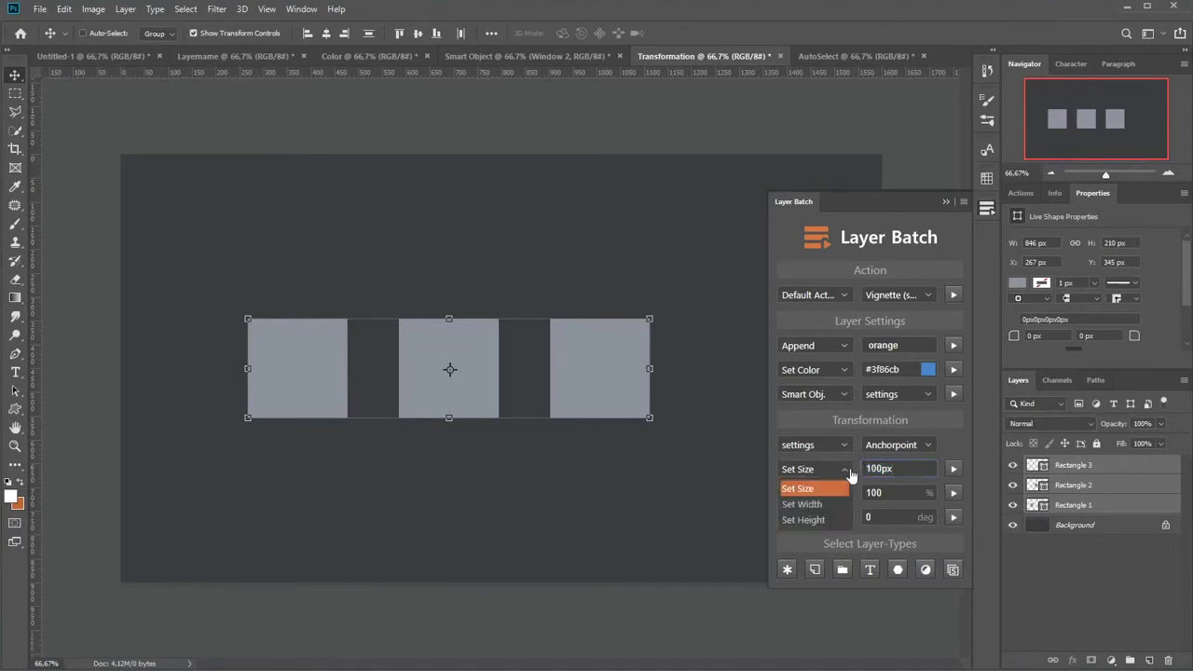
click(815, 505)
click(953, 472)
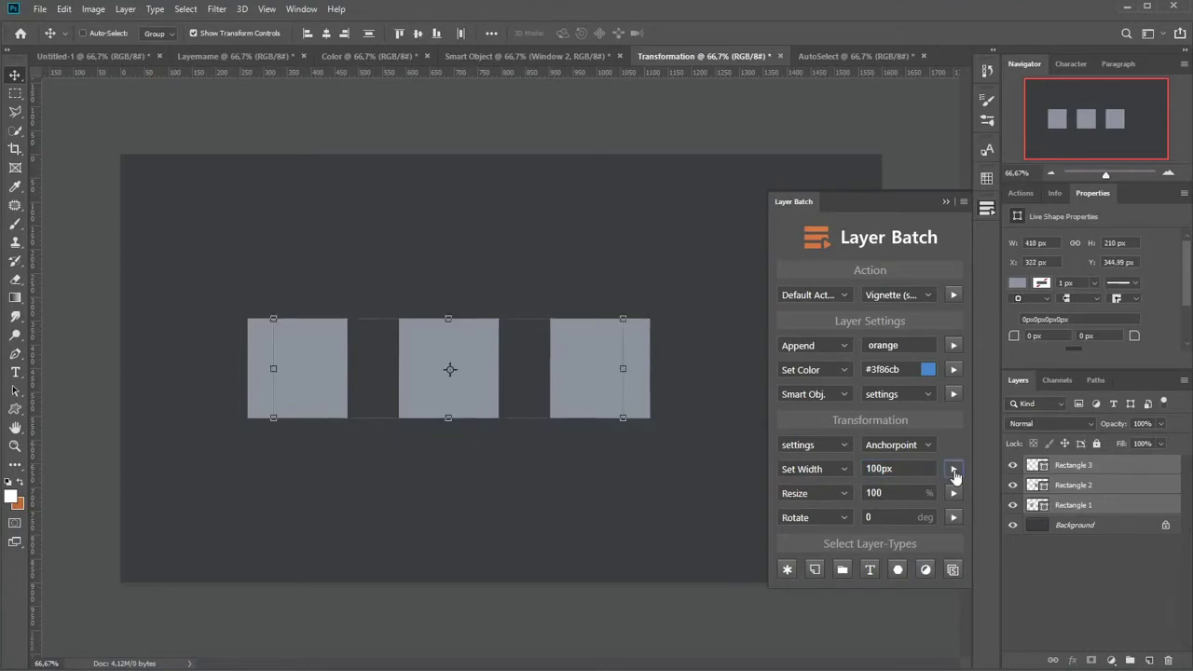
click(953, 472)
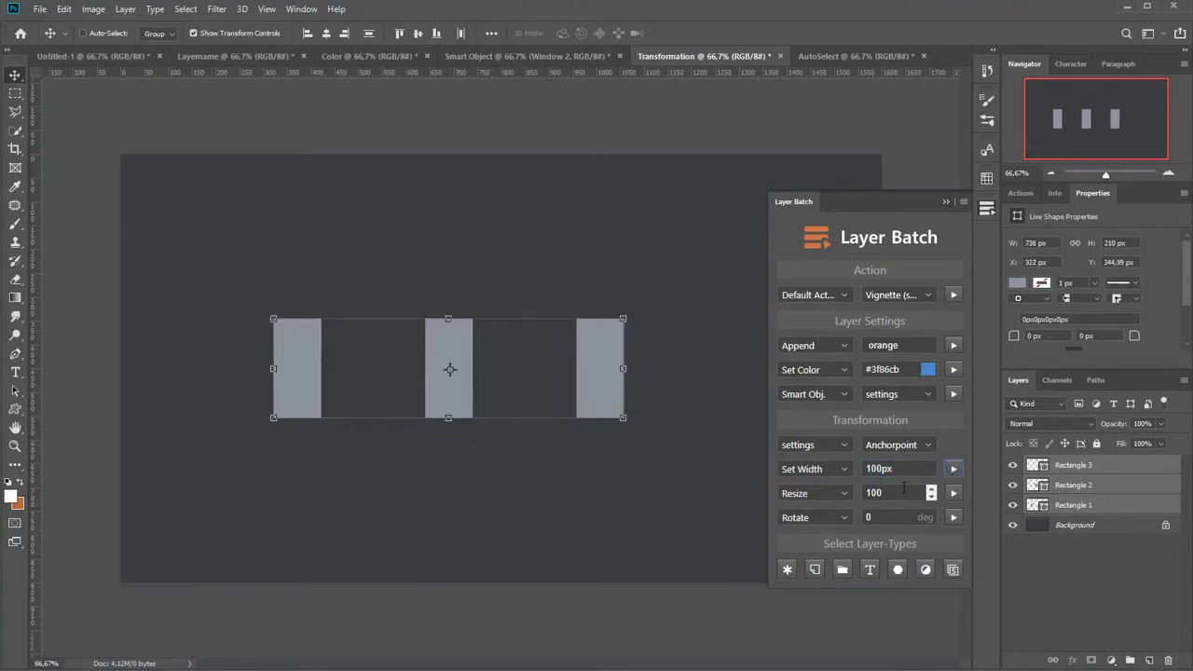
Stretch the three rectangles' height to 150% from the chosen anchor point.
click(844, 494)
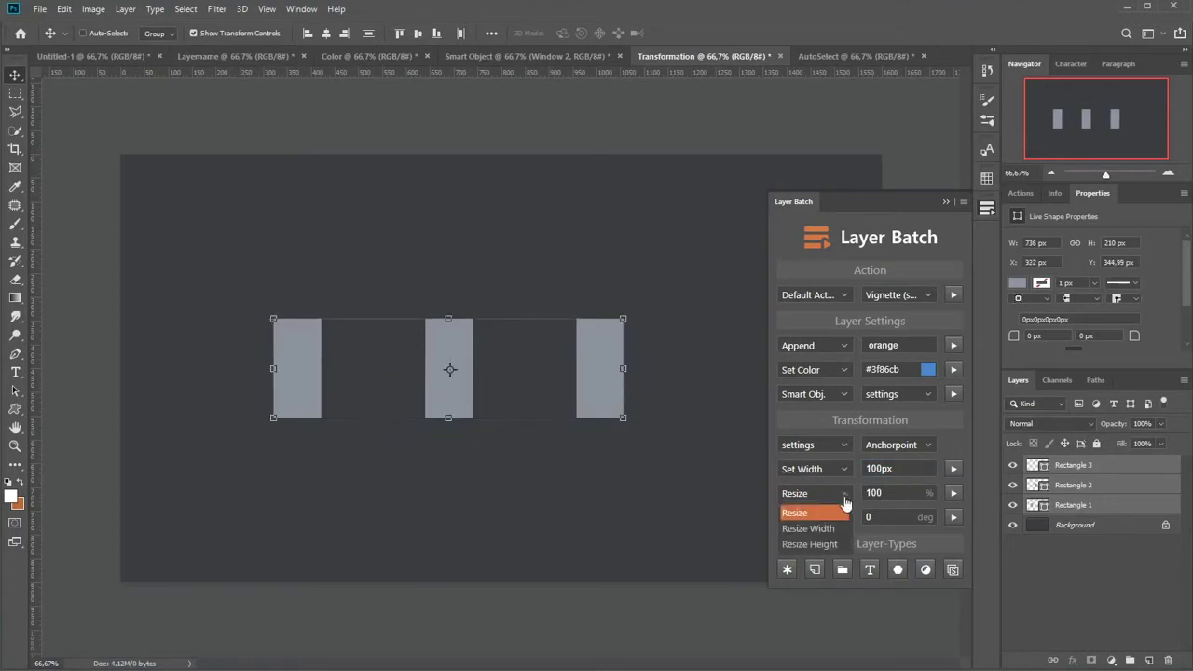
click(809, 544)
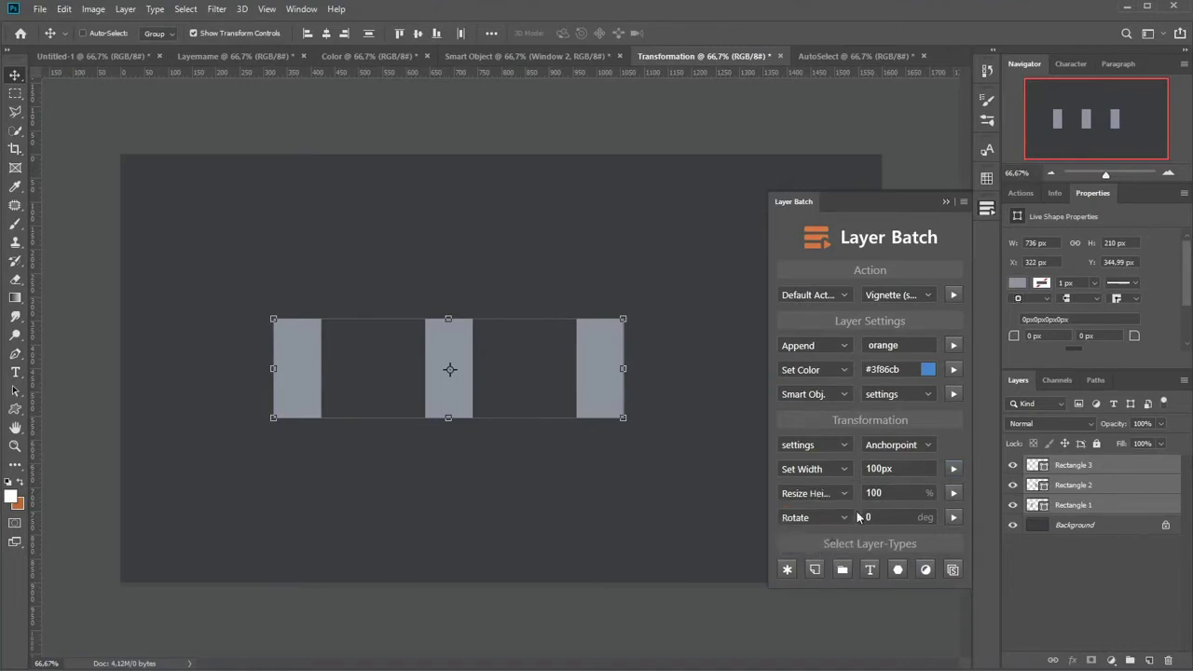
double_click(877, 497)
text(150)
click(905, 447)
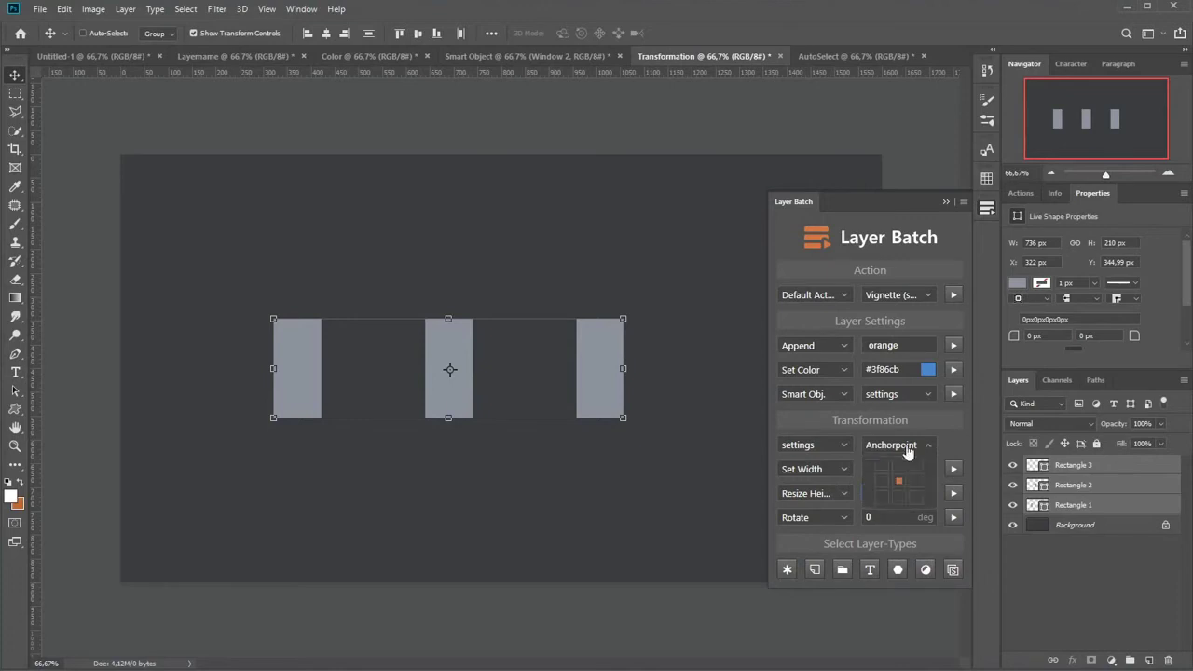
click(899, 496)
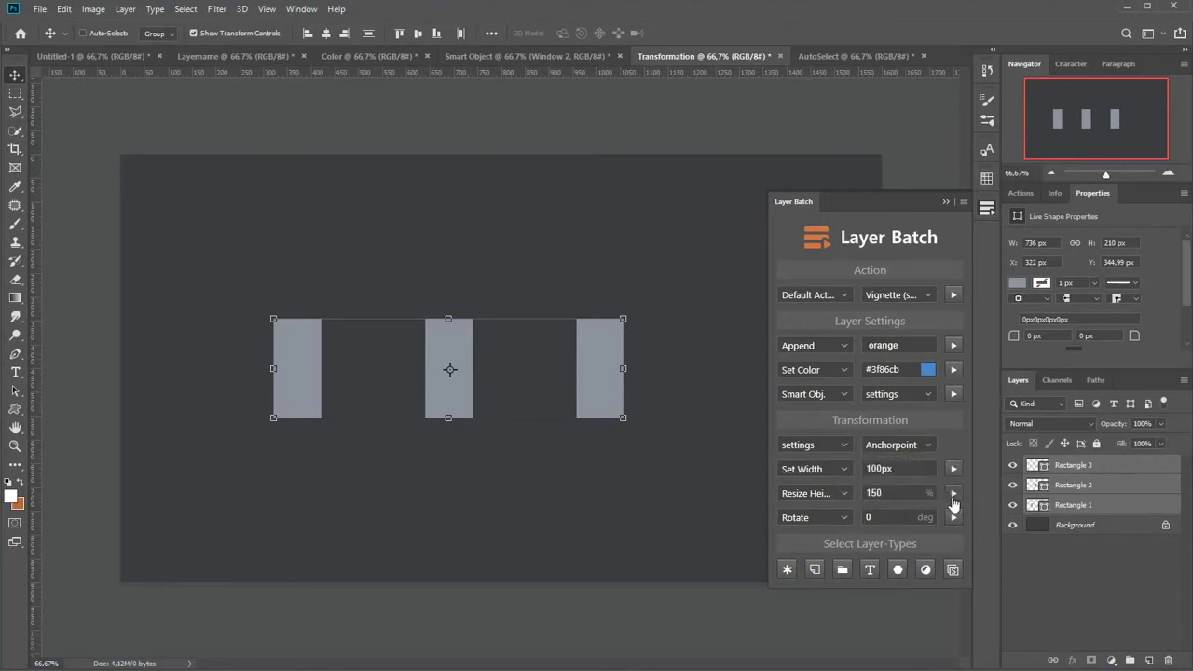
click(952, 500)
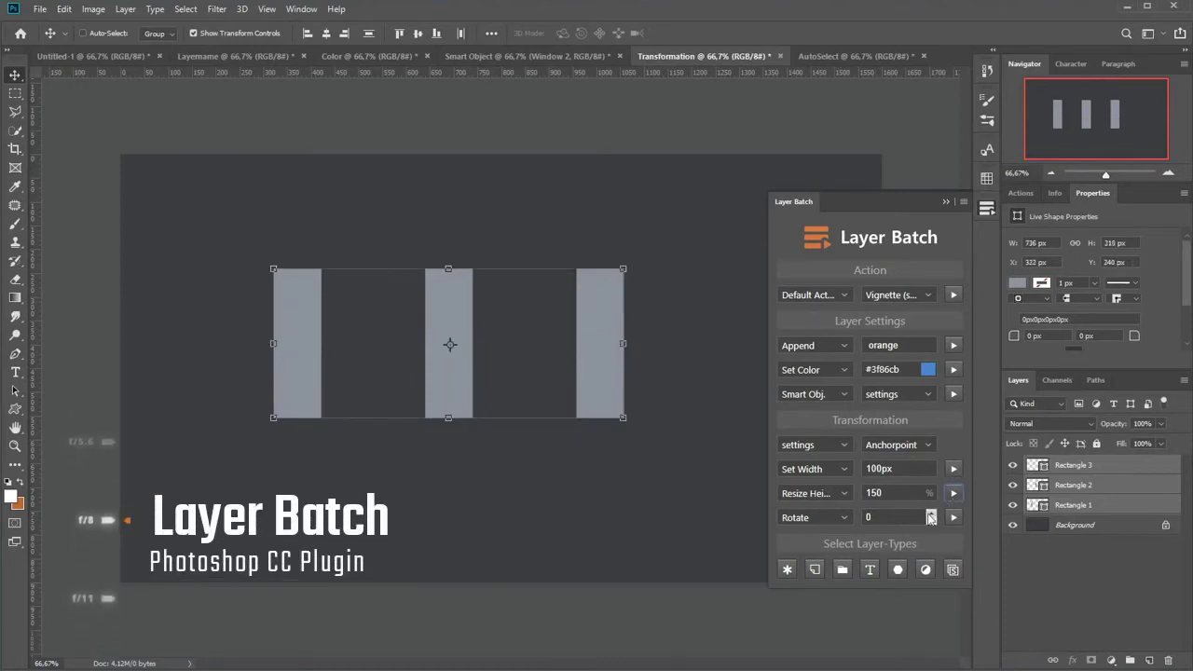
Rotate all three rectangles by 45 degrees using plain rotation.
click(844, 519)
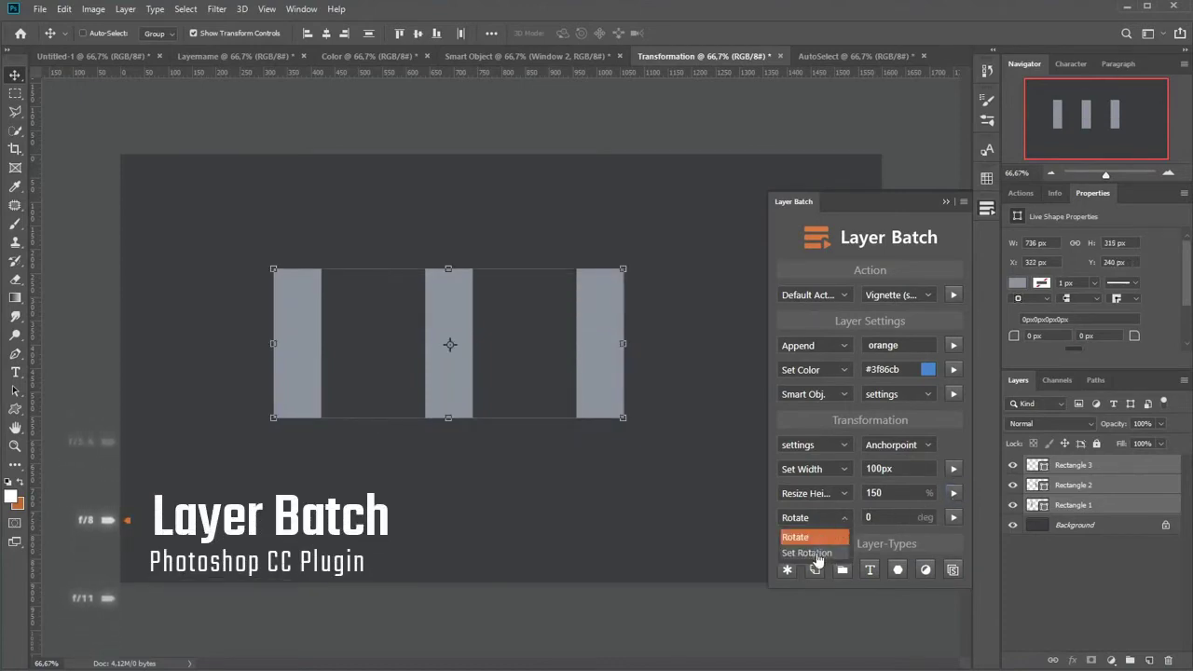
click(828, 535)
double_click(878, 517)
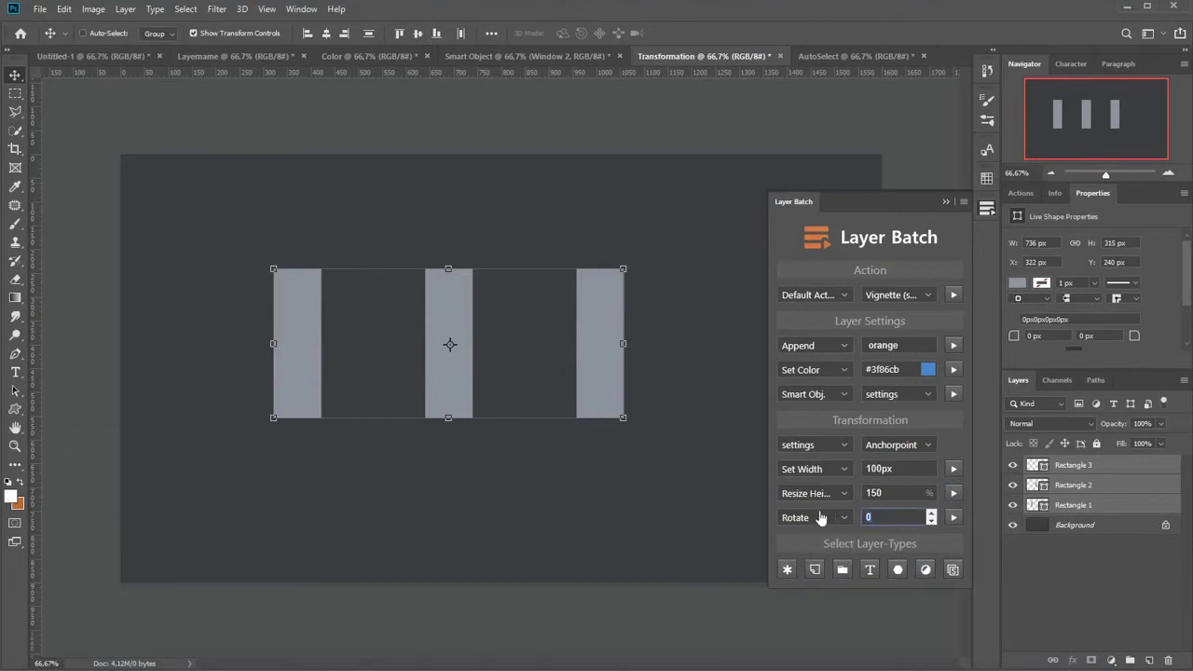
text(45)
click(953, 518)
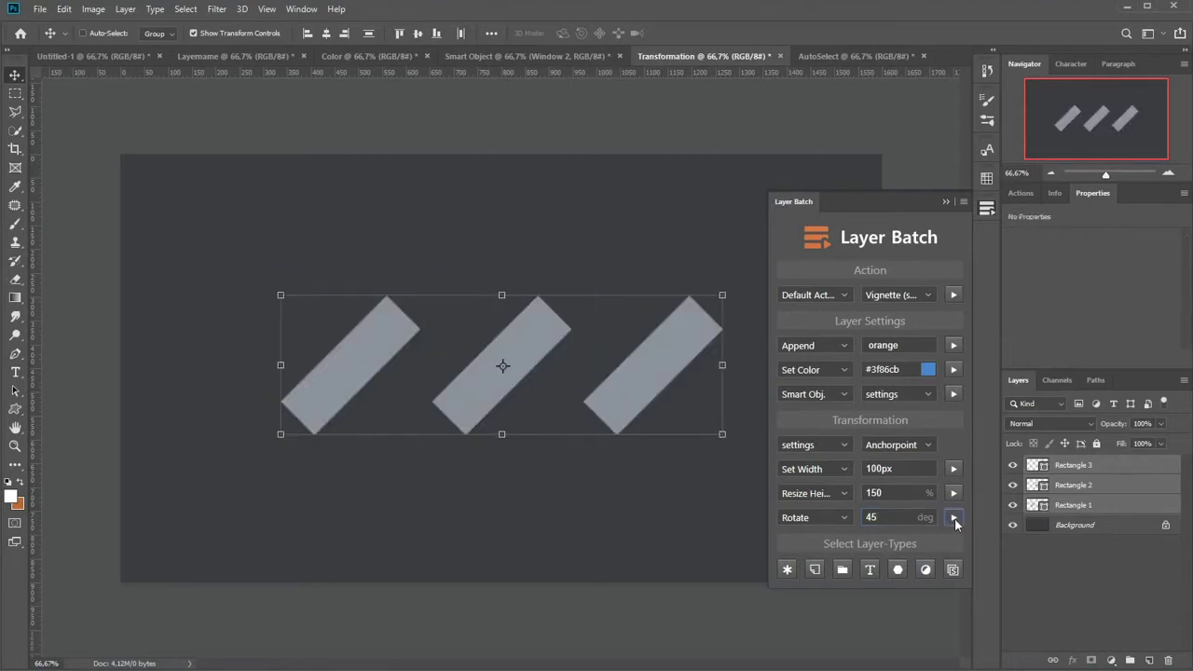
In AutoSelect, select layers by type: all, groups, text, then the star shapes.
click(824, 59)
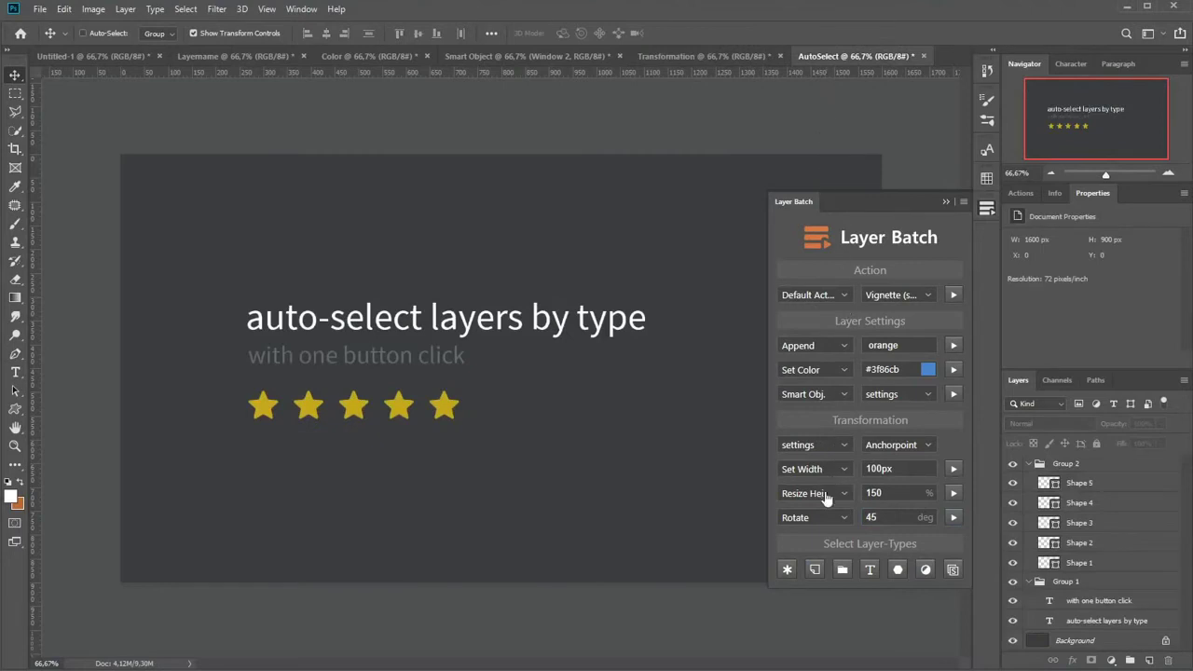
click(788, 568)
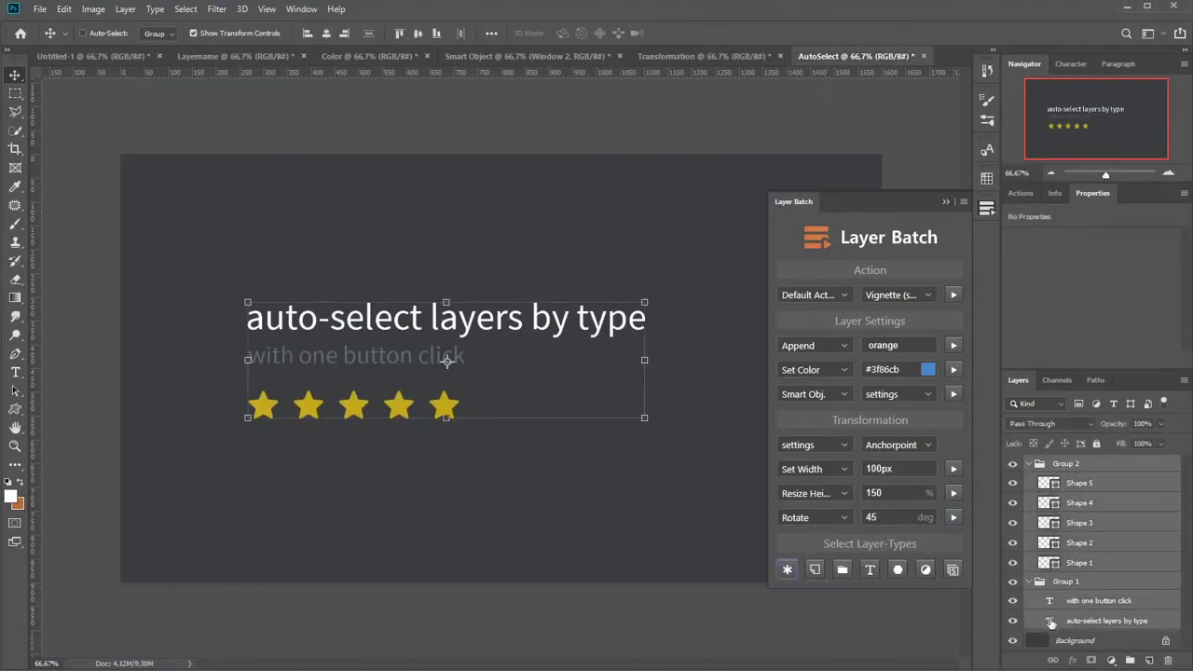
click(844, 570)
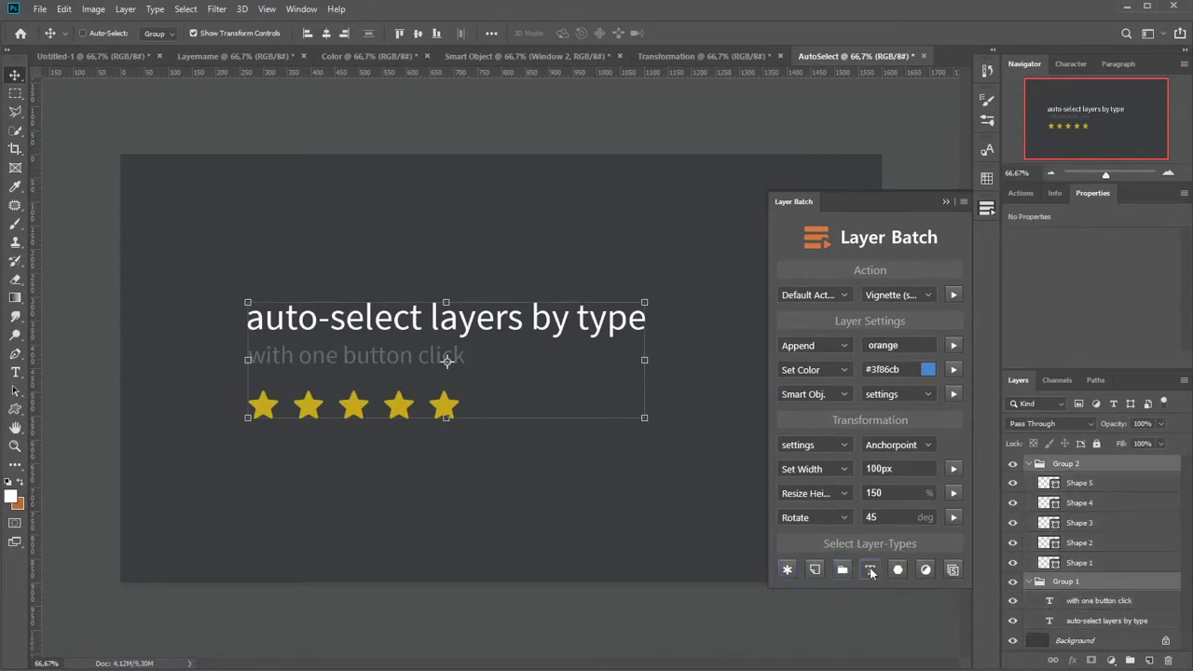
click(870, 570)
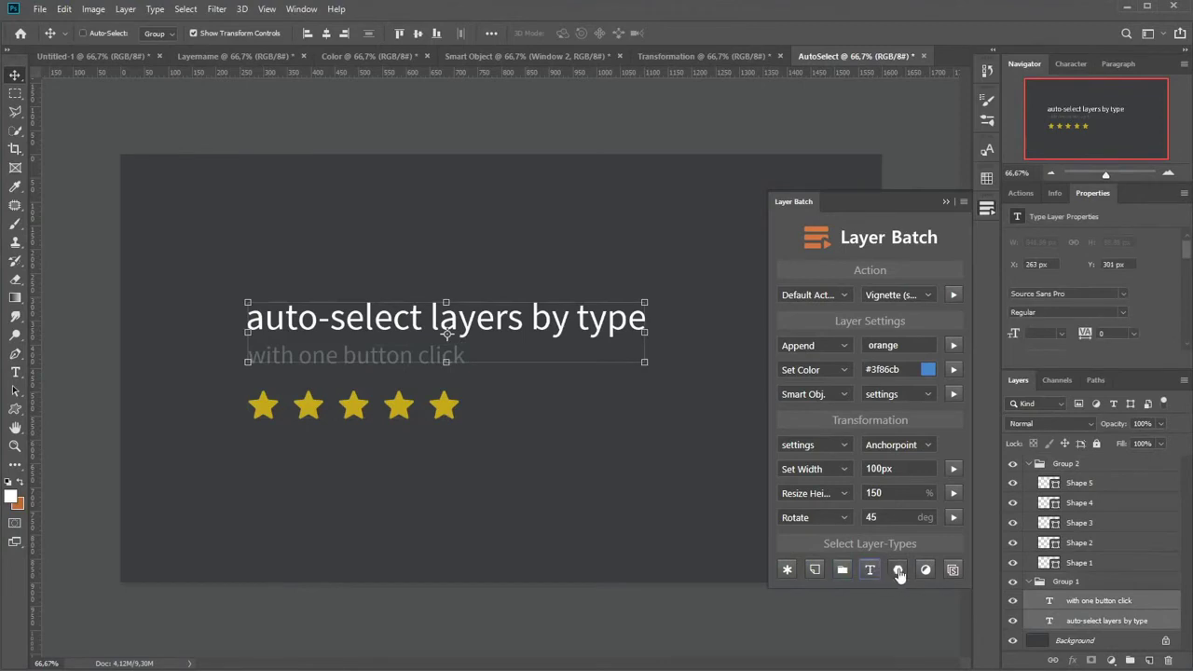
click(897, 571)
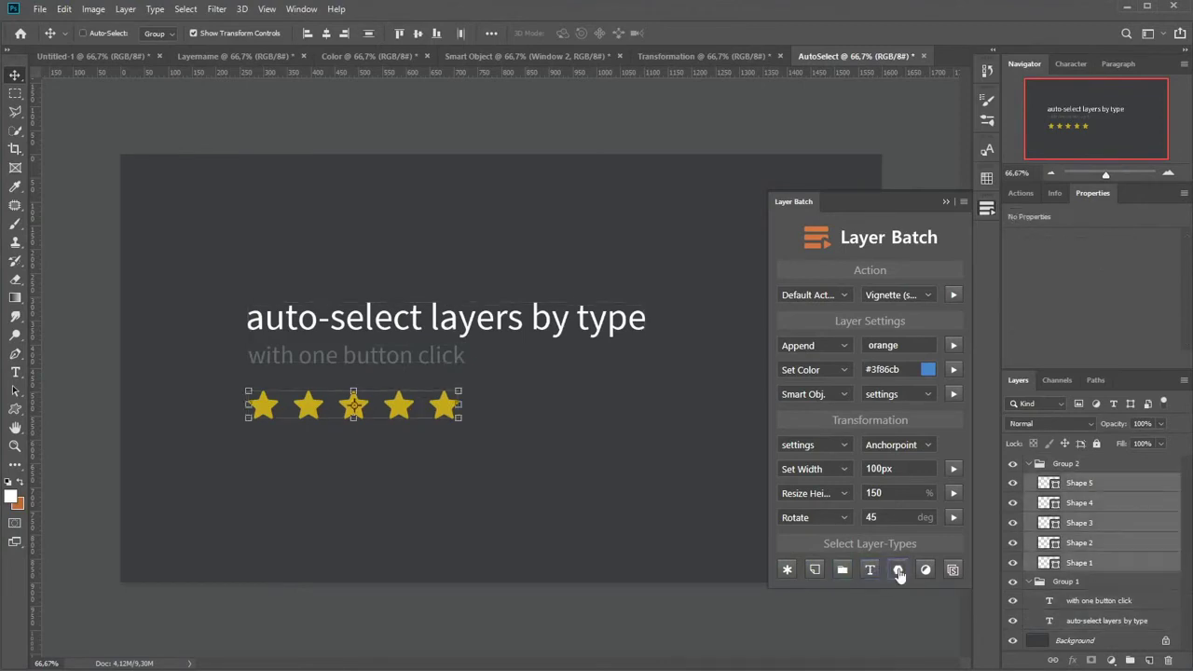
click(117, 57)
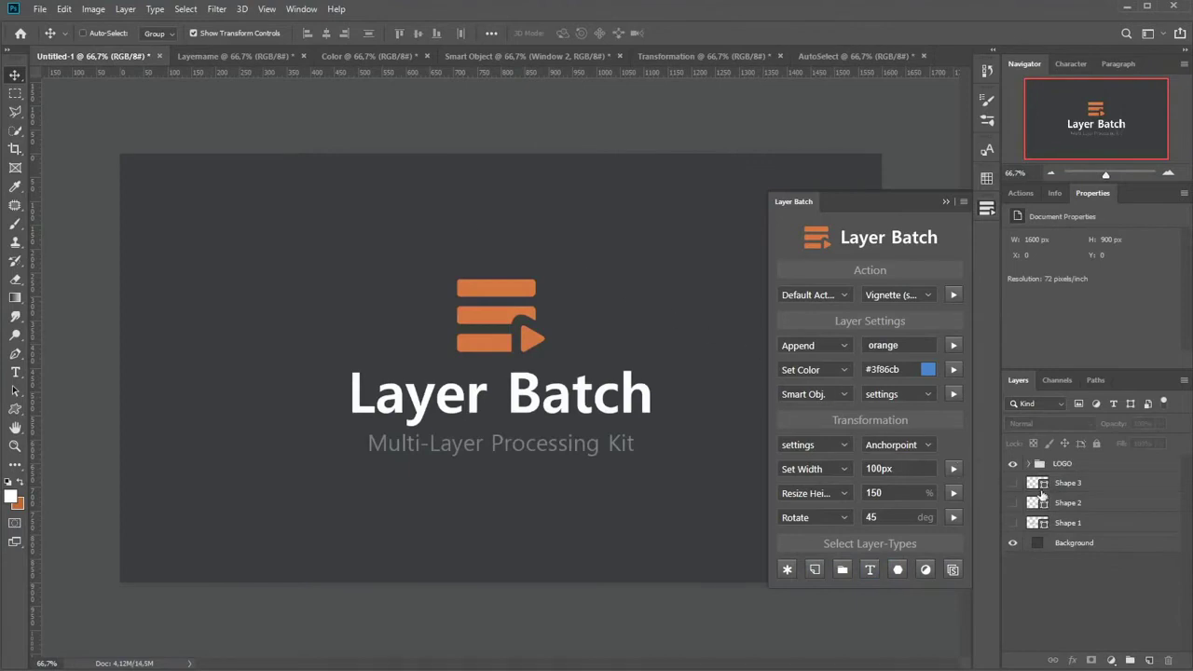
With LOGO selected, create a new action named Example Action and start recording.
click(1060, 468)
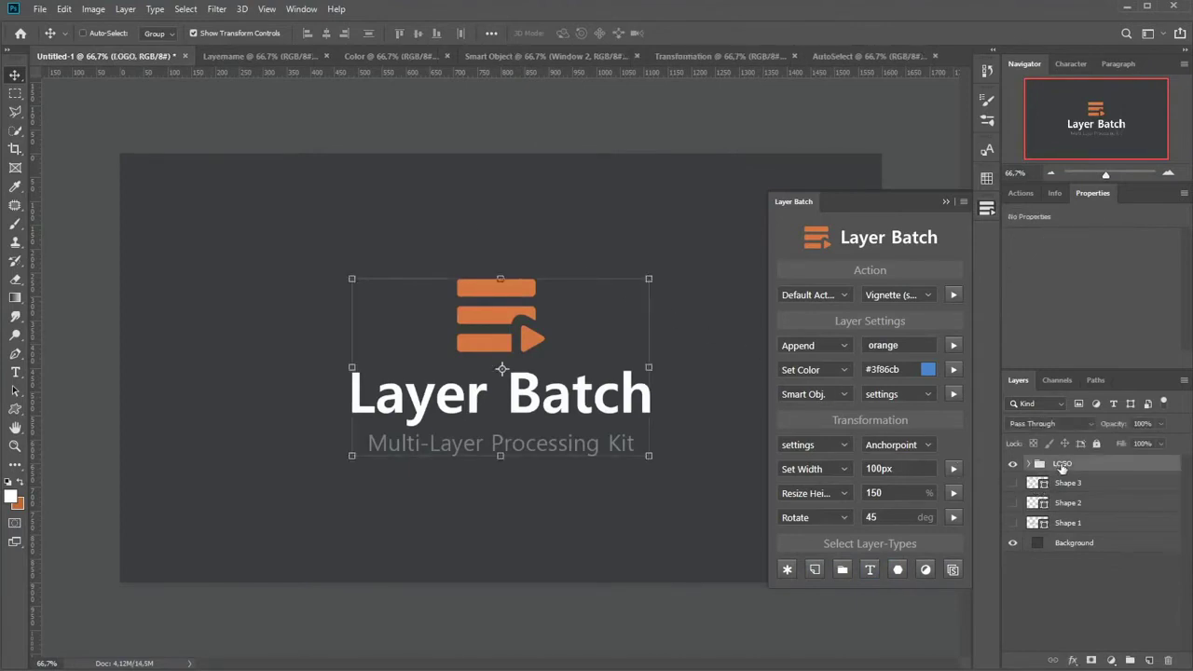
click(1019, 193)
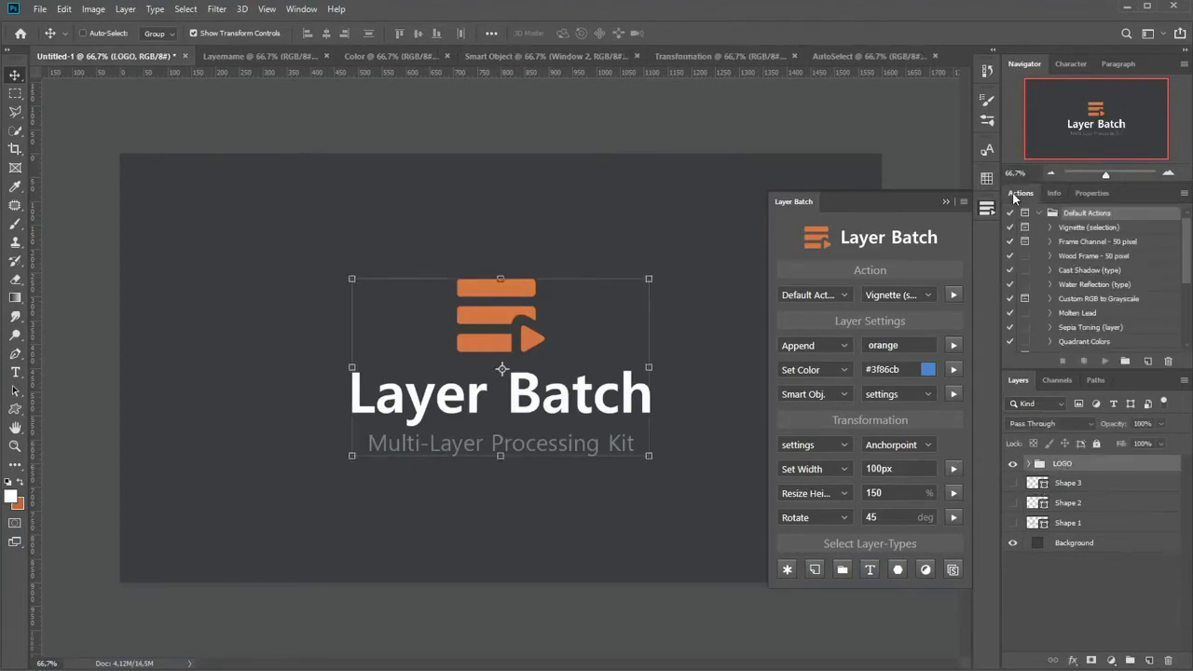
click(1147, 361)
text(Example Actio)
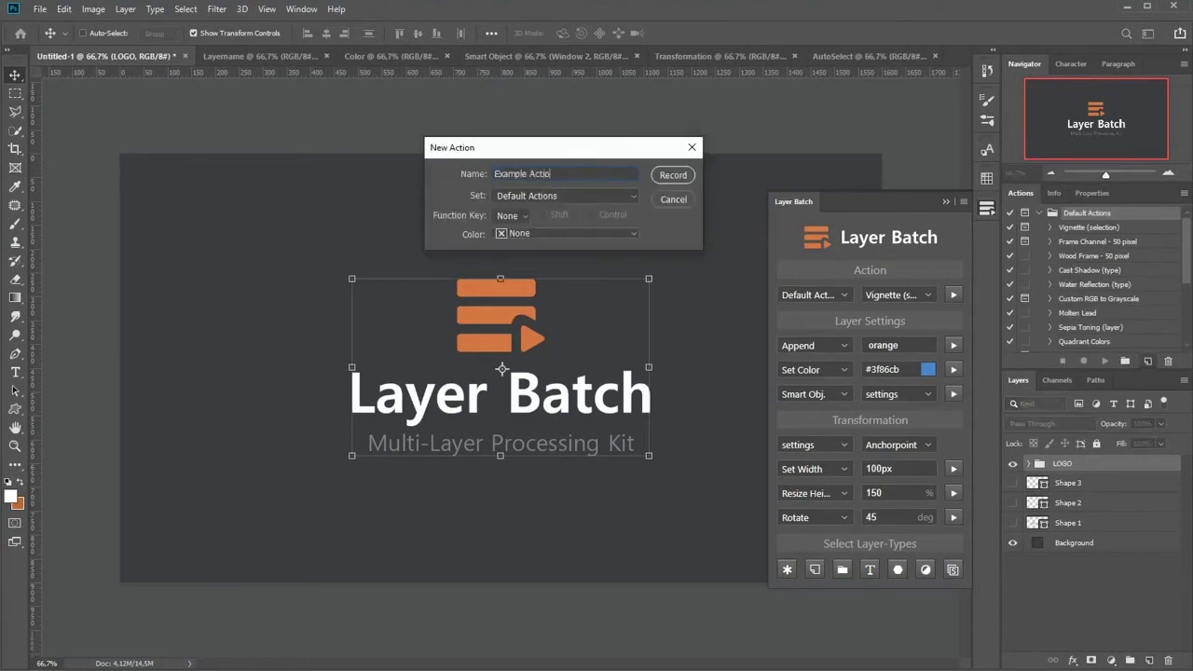
text(n)
key(Return)
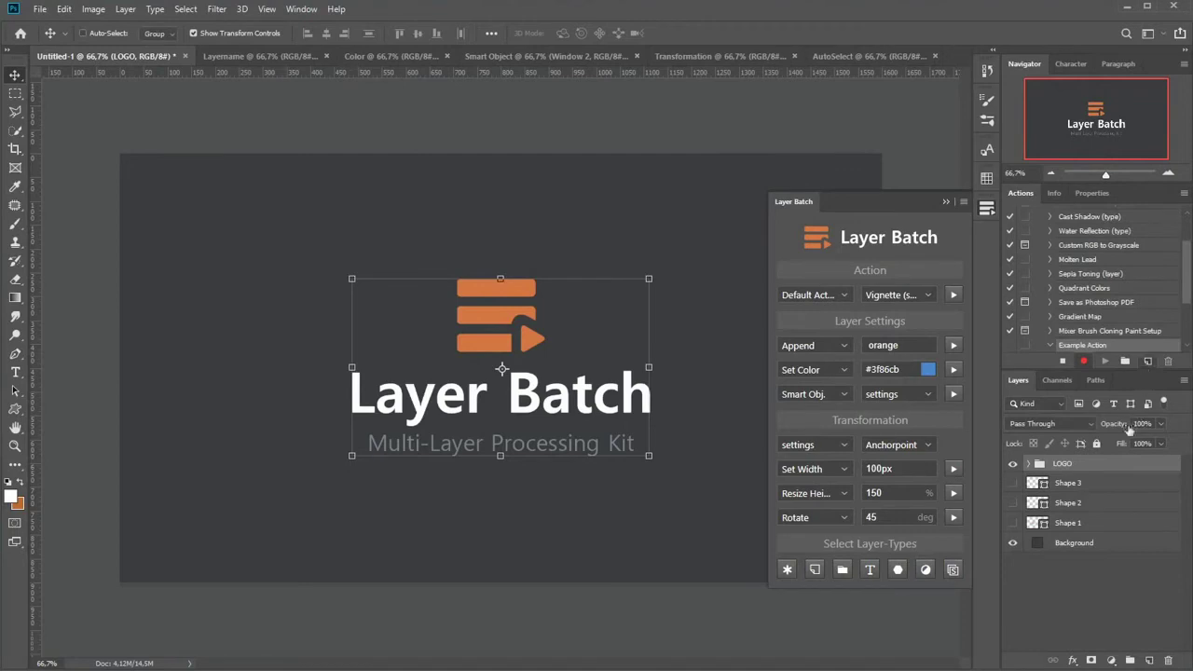
Convert the LOGO group into a smart object and start a free transform.
right_click(1089, 465)
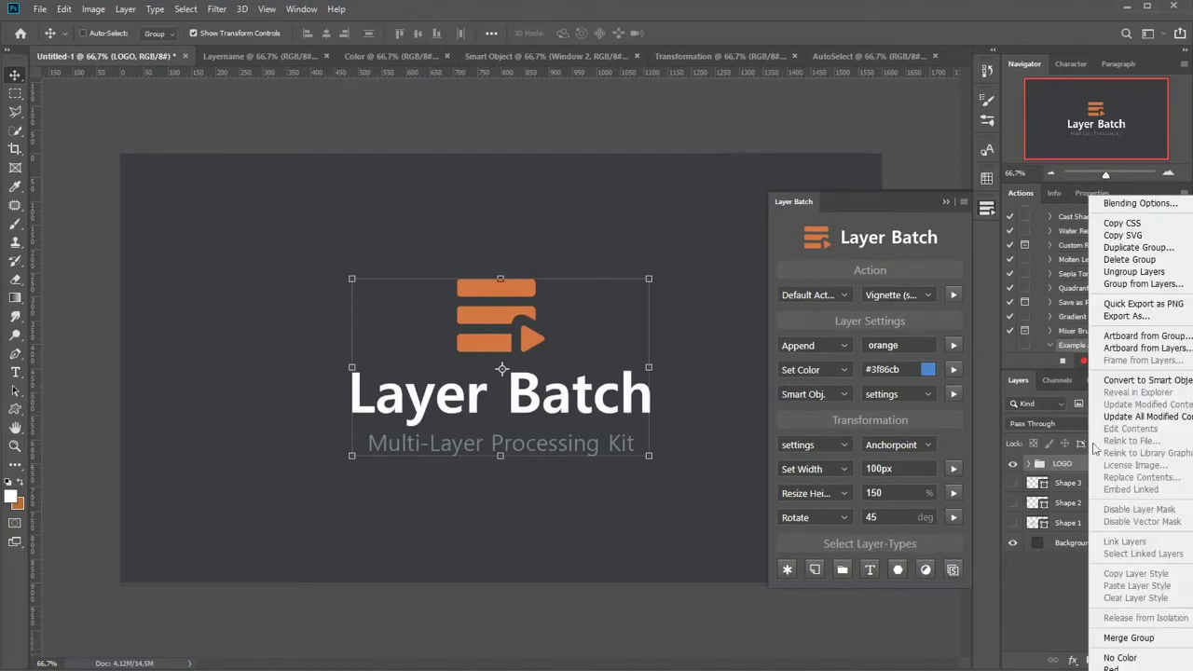
click(1137, 379)
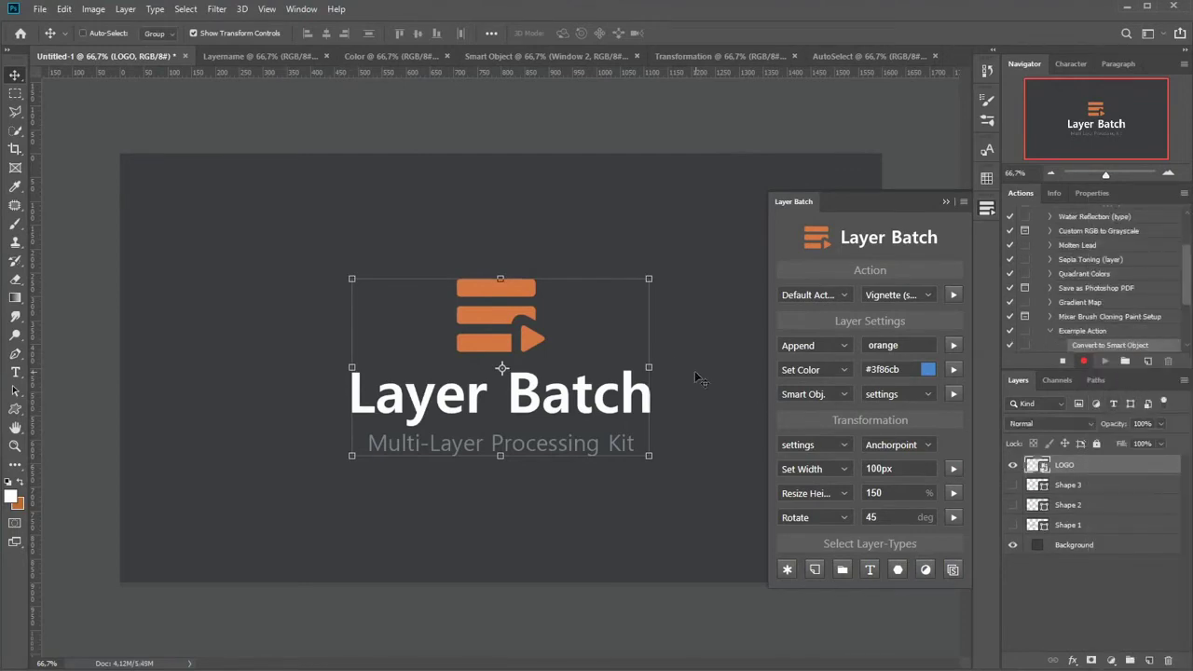
key(ctrl+t)
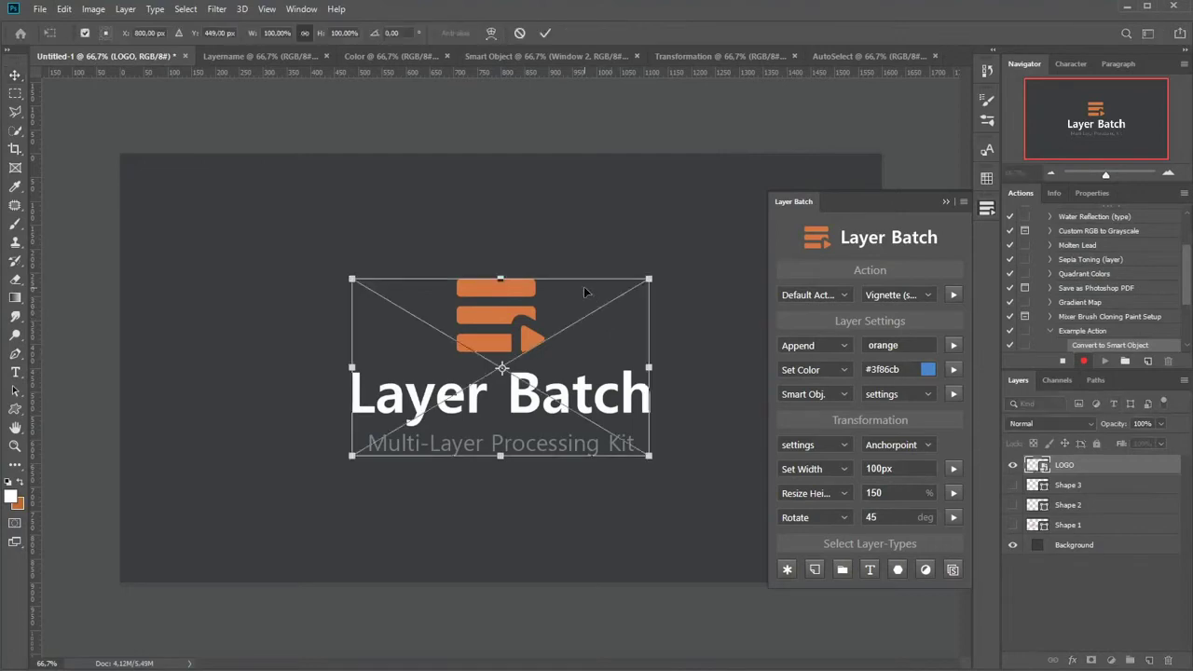
Distort the logo's four corners into a tilted slant, apply it, and duplicate the layer.
right_click(584, 293)
click(630, 380)
drag(649, 280, 619, 265)
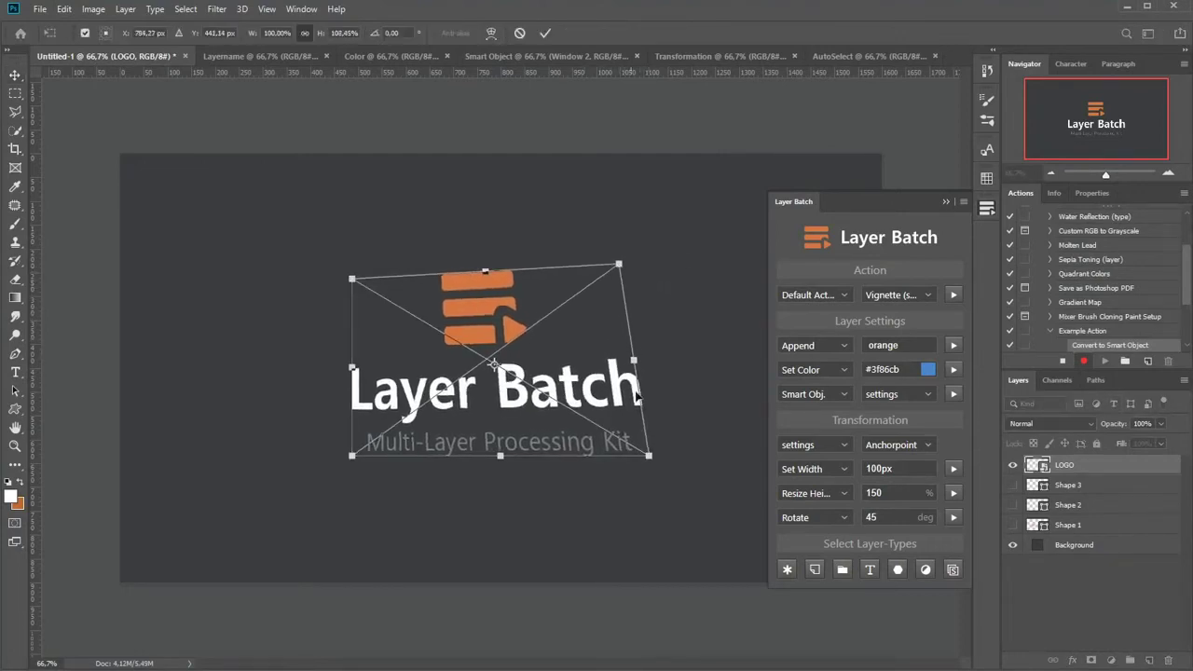
drag(649, 456, 658, 407)
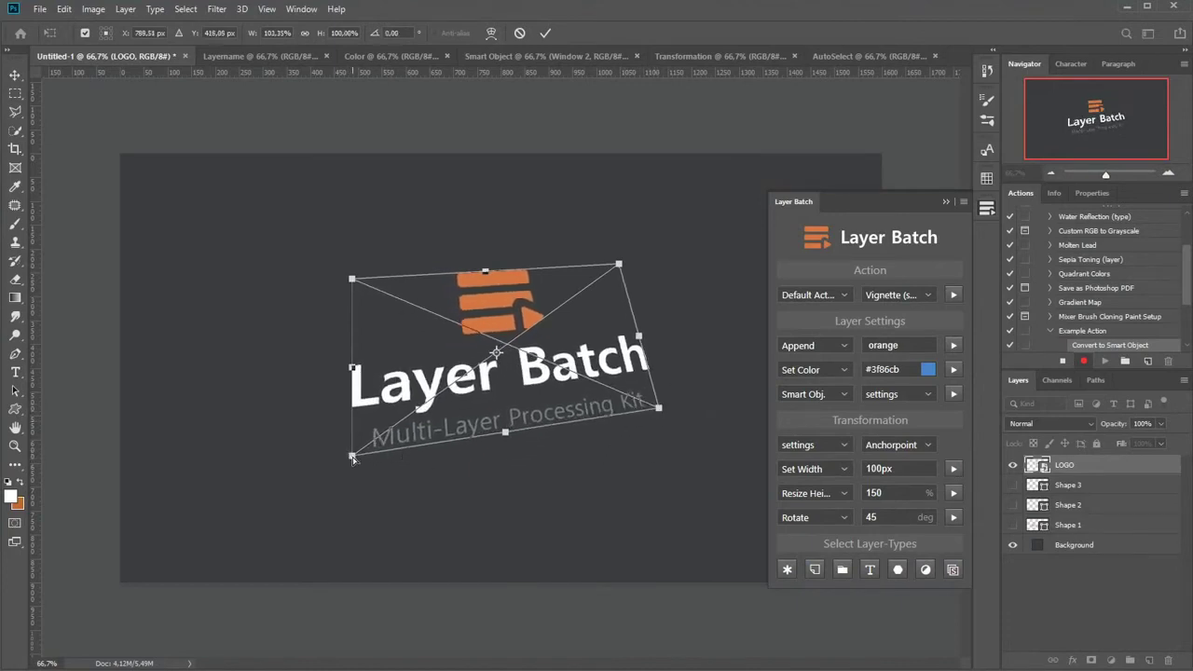
drag(353, 459, 384, 476)
drag(351, 278, 360, 340)
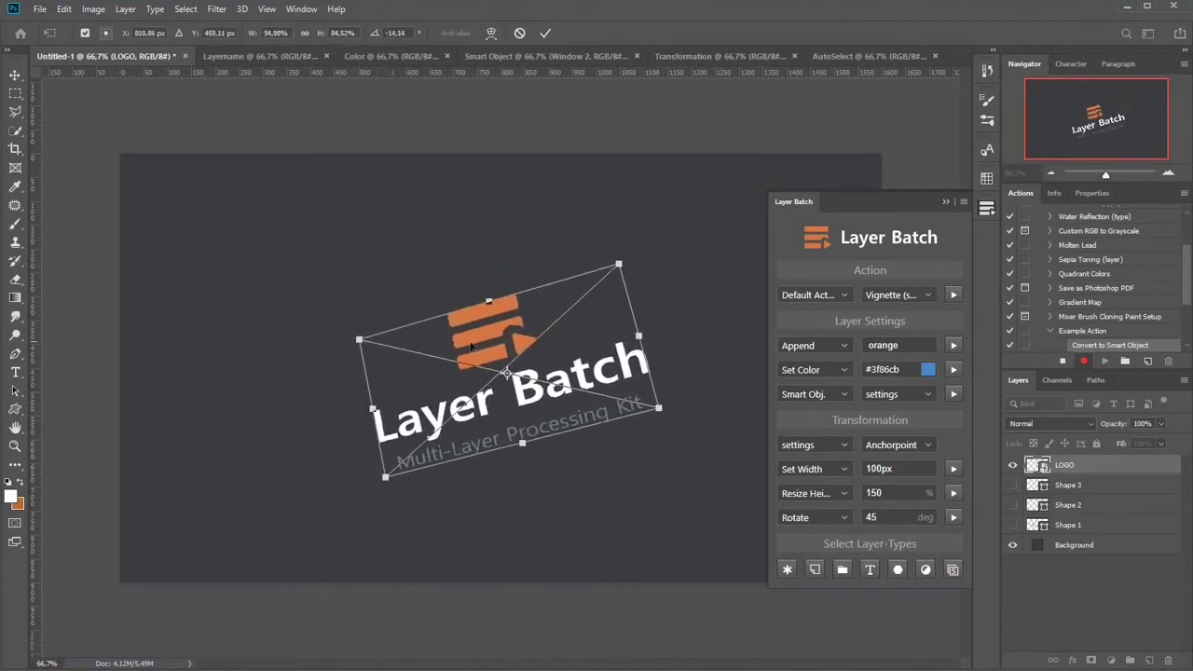
drag(620, 268, 579, 314)
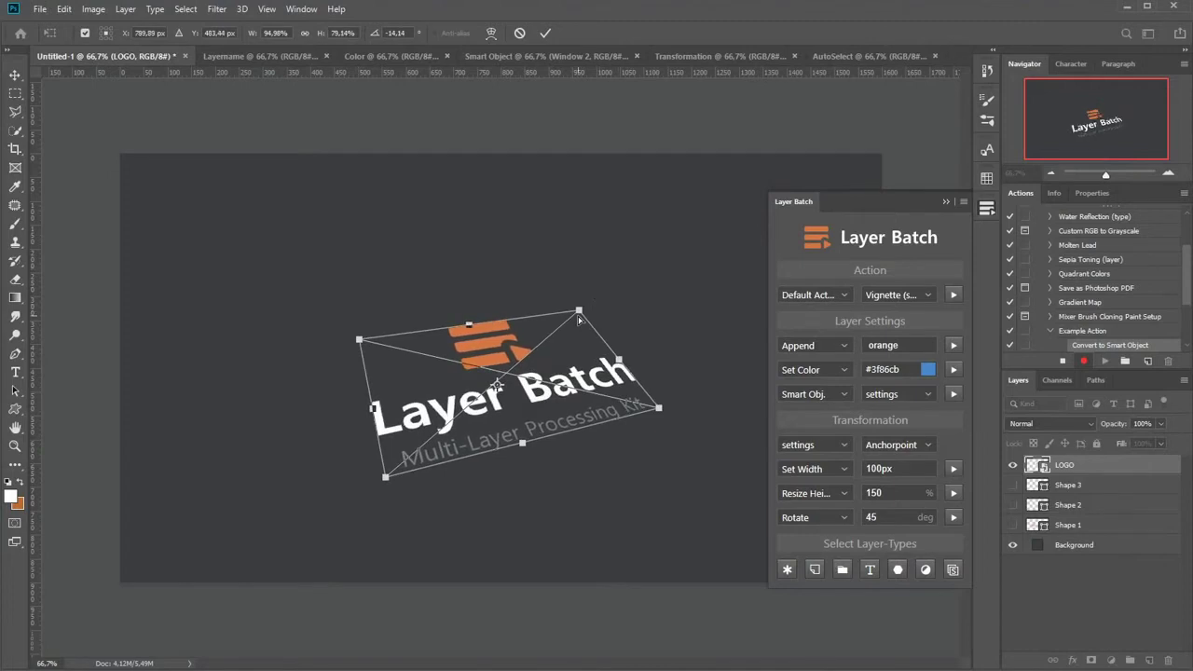
key(Return)
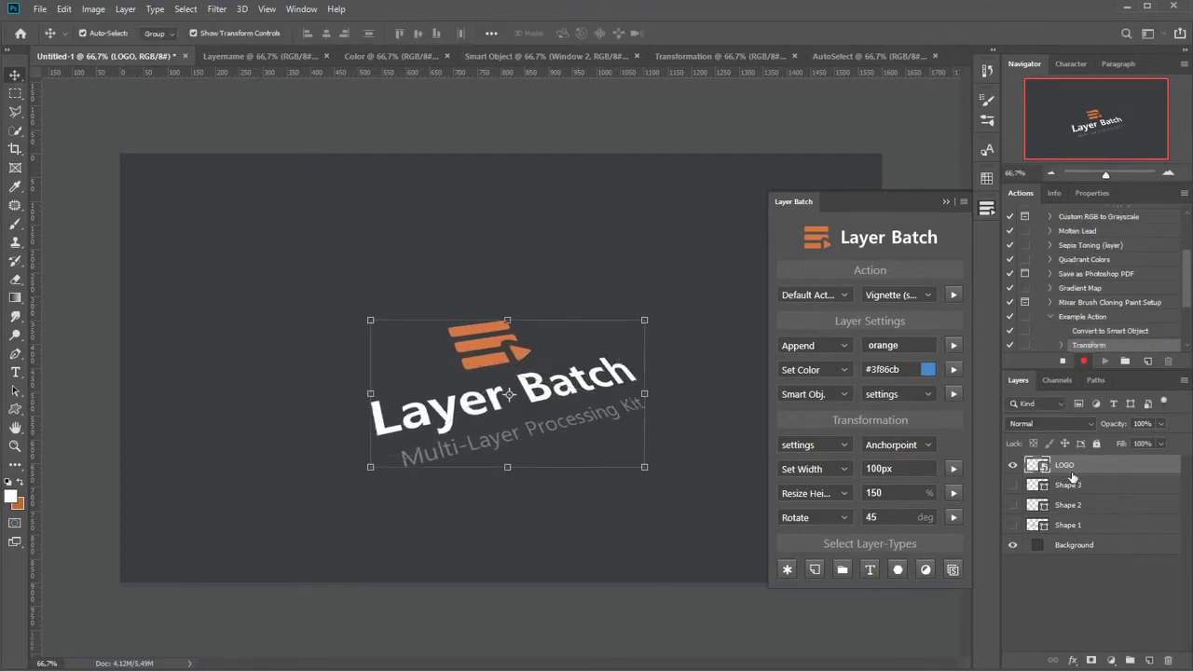
key(ctrl+j)
Rename the duplicate layer 'copy' and move it below LOGO.
double_click(1074, 466)
text(copy)
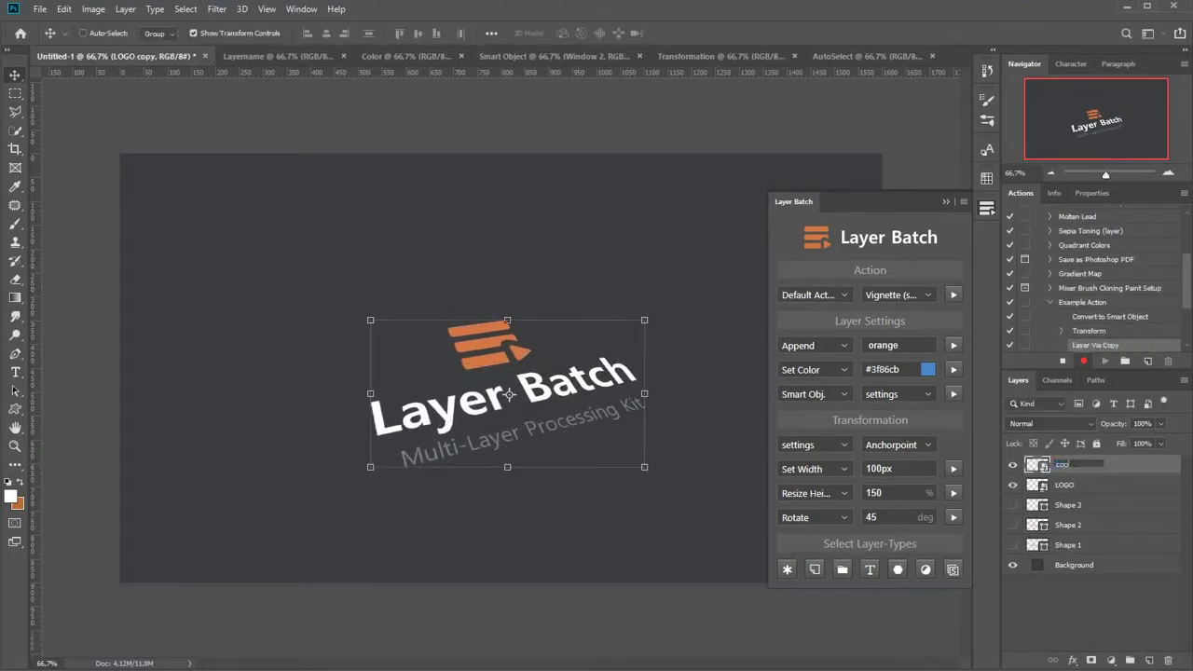
key(Return)
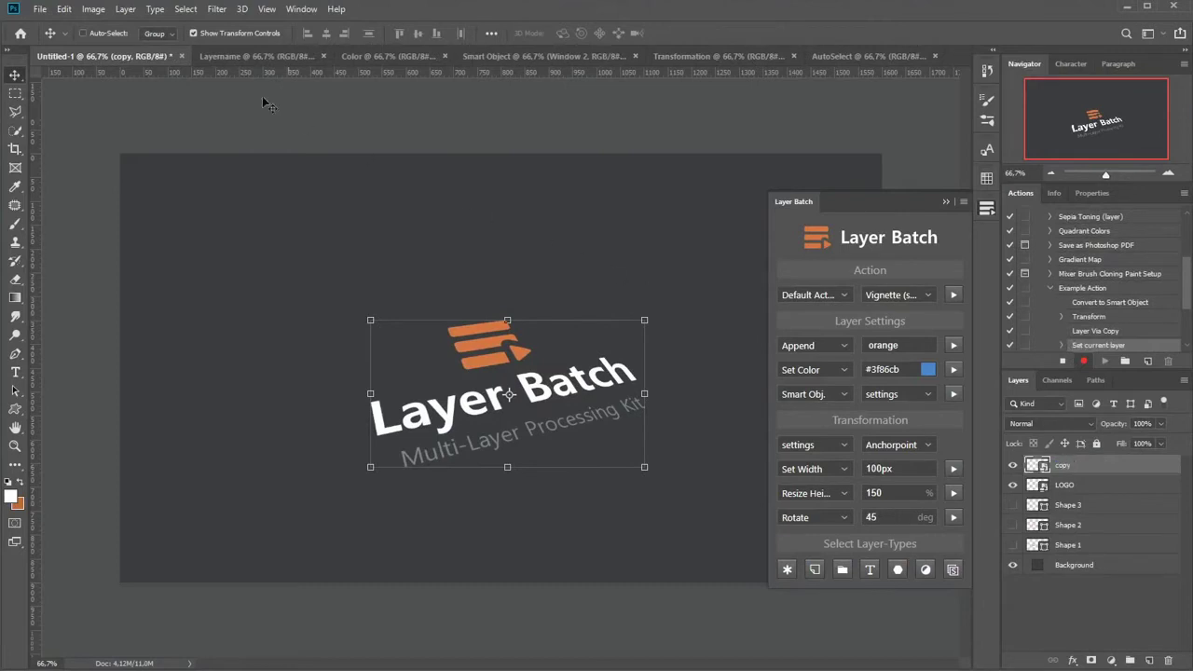
click(125, 9)
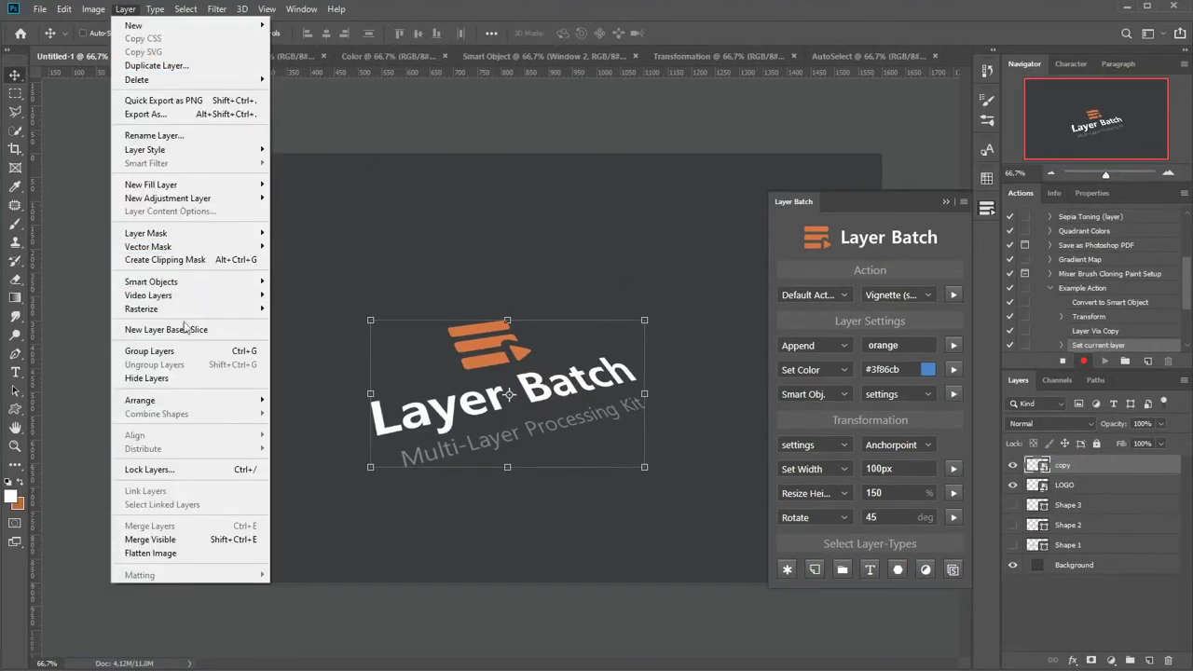
mouse_move(140, 400)
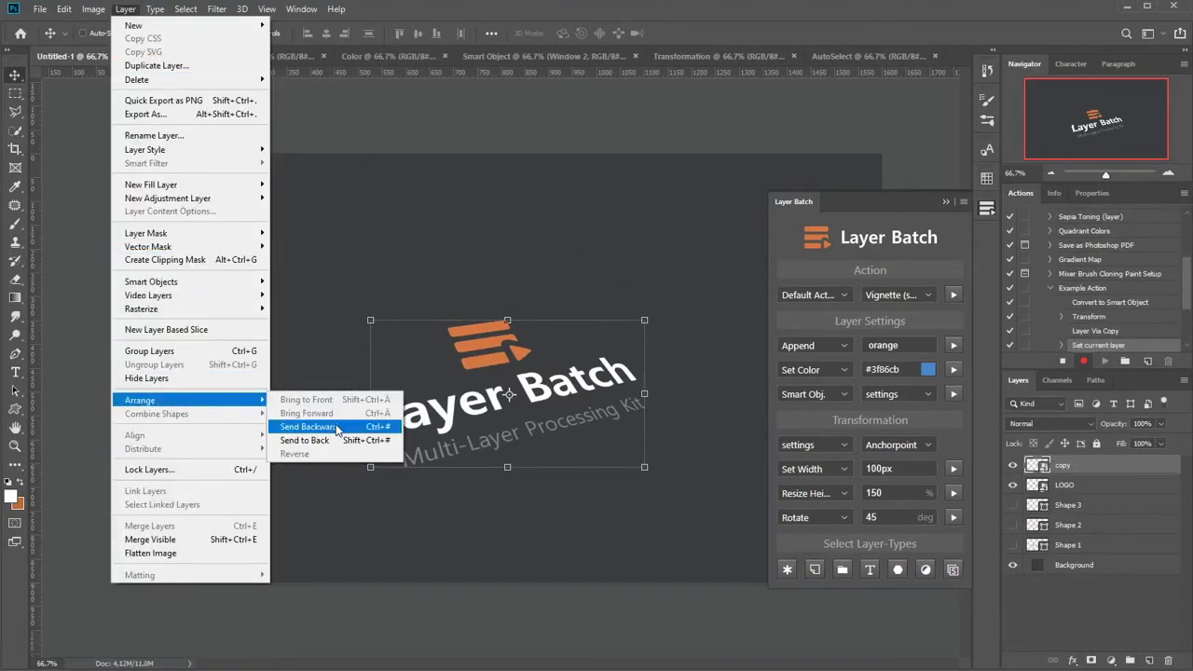
click(338, 430)
Darken the copy layer to -54 lightness with Hue/Saturation.
key(ctrl+u)
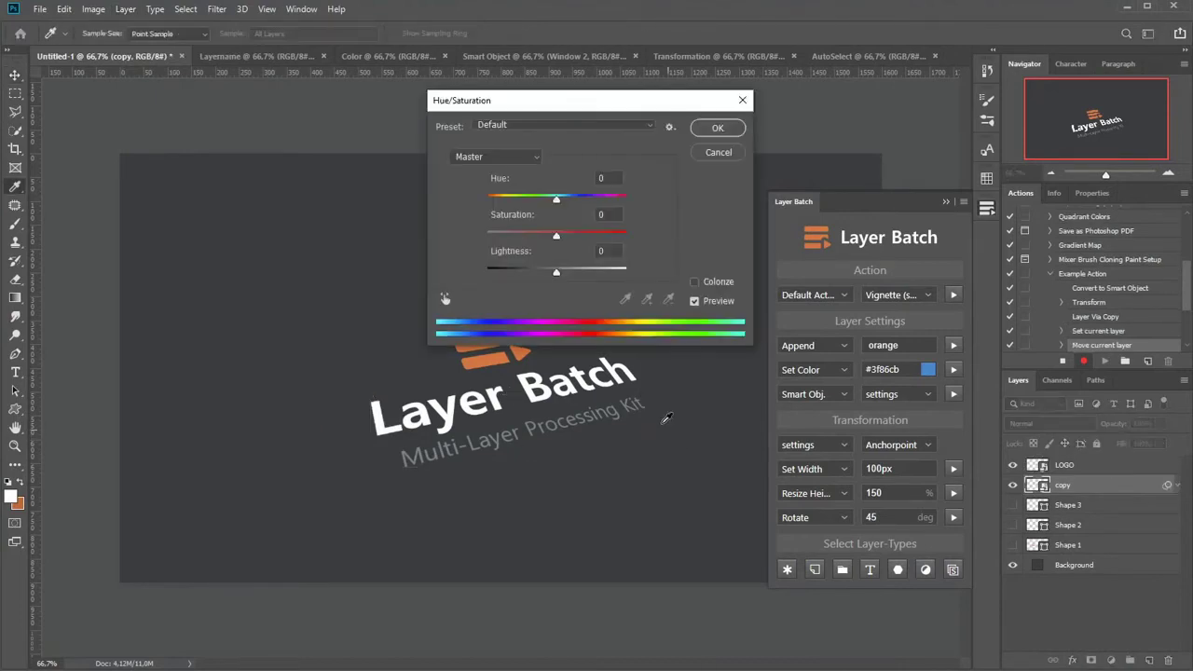
click(520, 271)
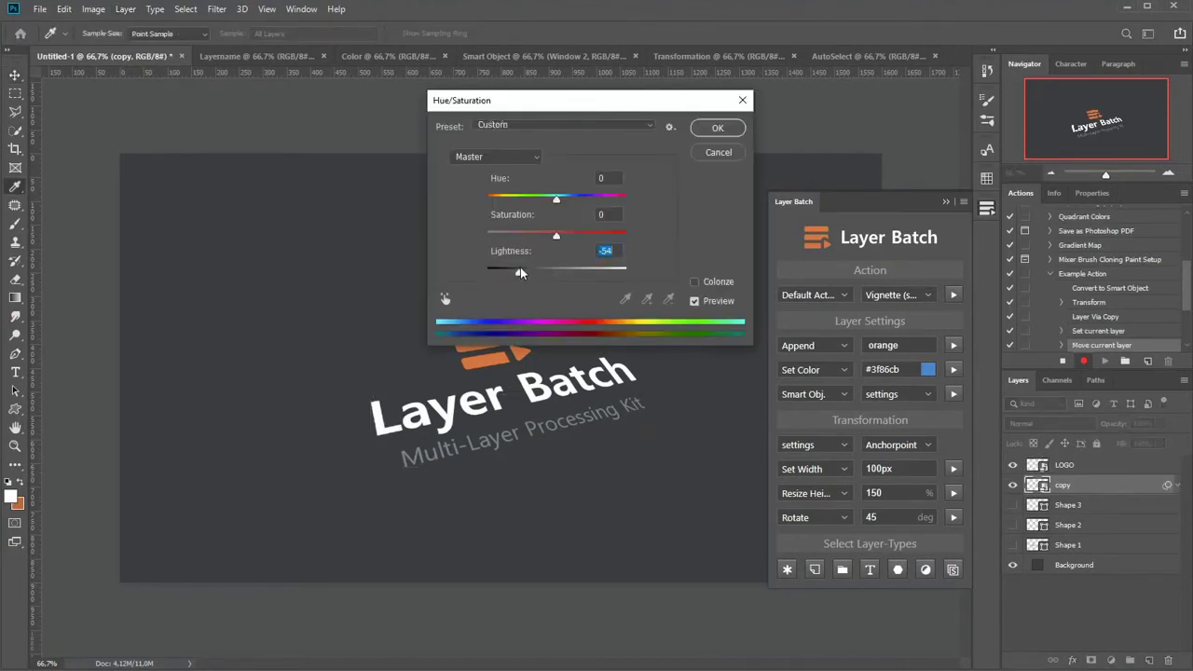
key(Return)
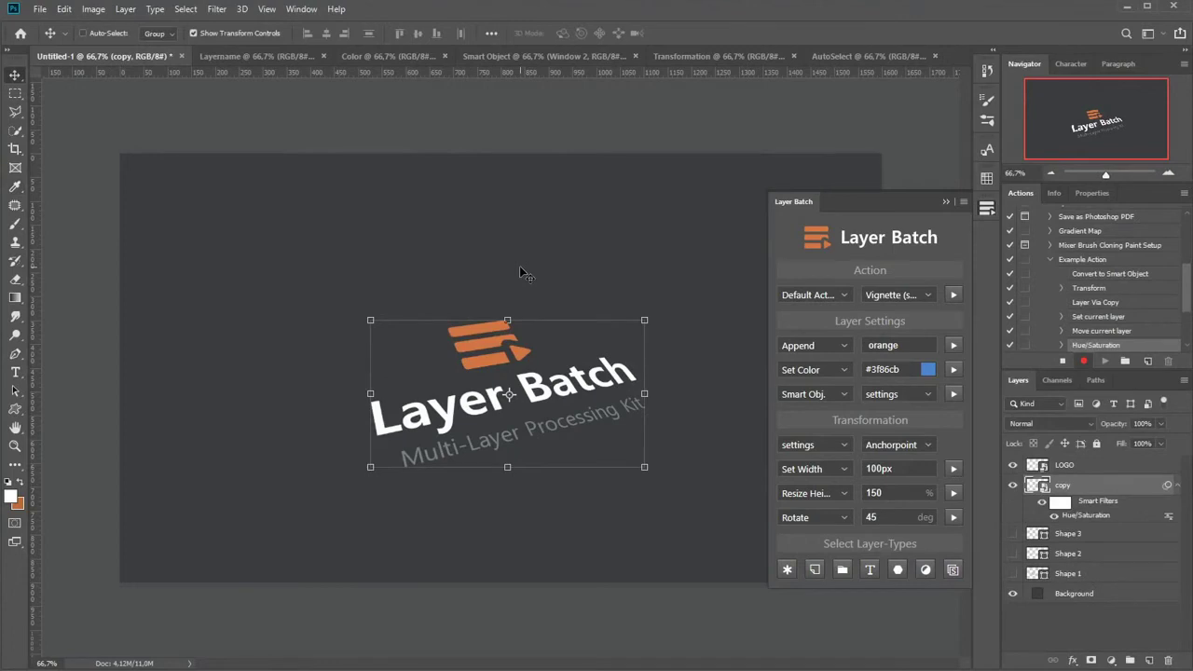
Repeatedly duplicate and nudge the copy down, stacking layers up to copy copy 13.
key(ctrl+j)
key(Down)
key(ctrl+j)
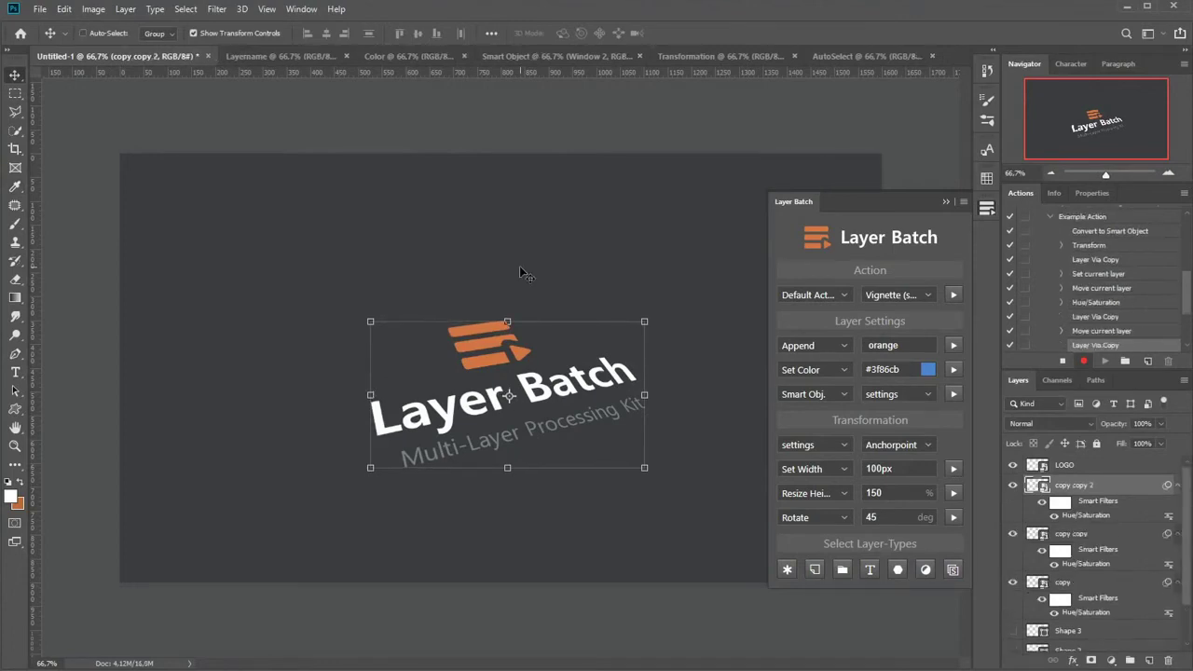
key(Down)
key(ctrl+j)
key(Down)
key(ctrl+j)
key(Down)
key(ctrl+j)
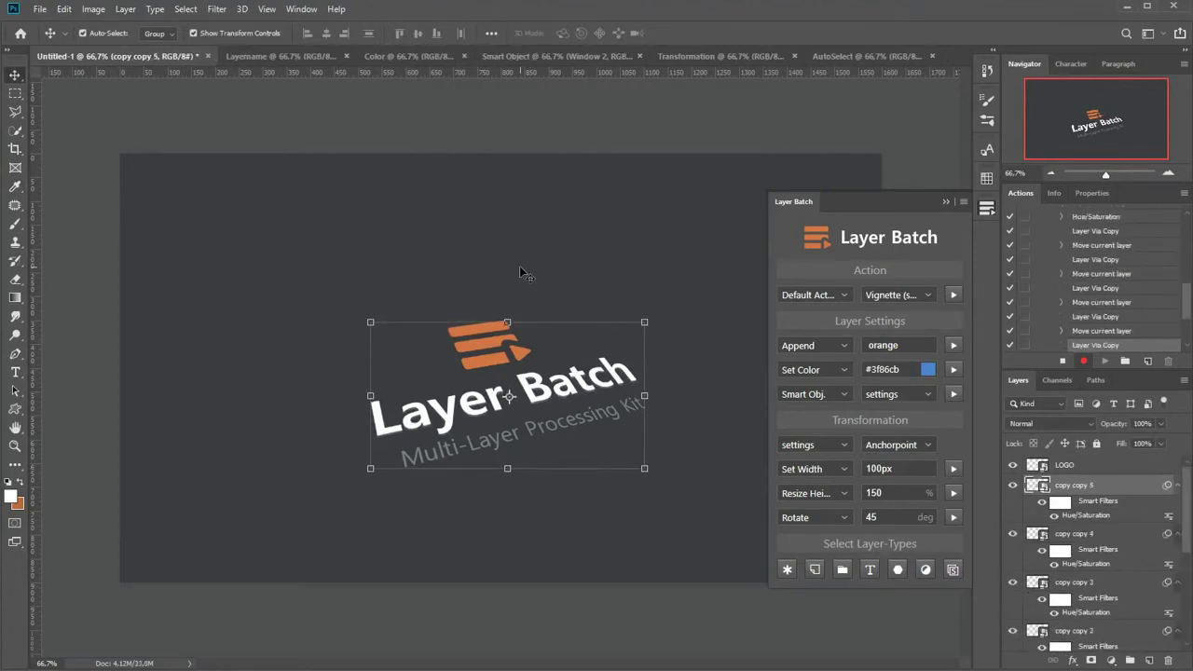
key(Down)
key(ctrl+j)
key(Down)
key(ctrl+j)
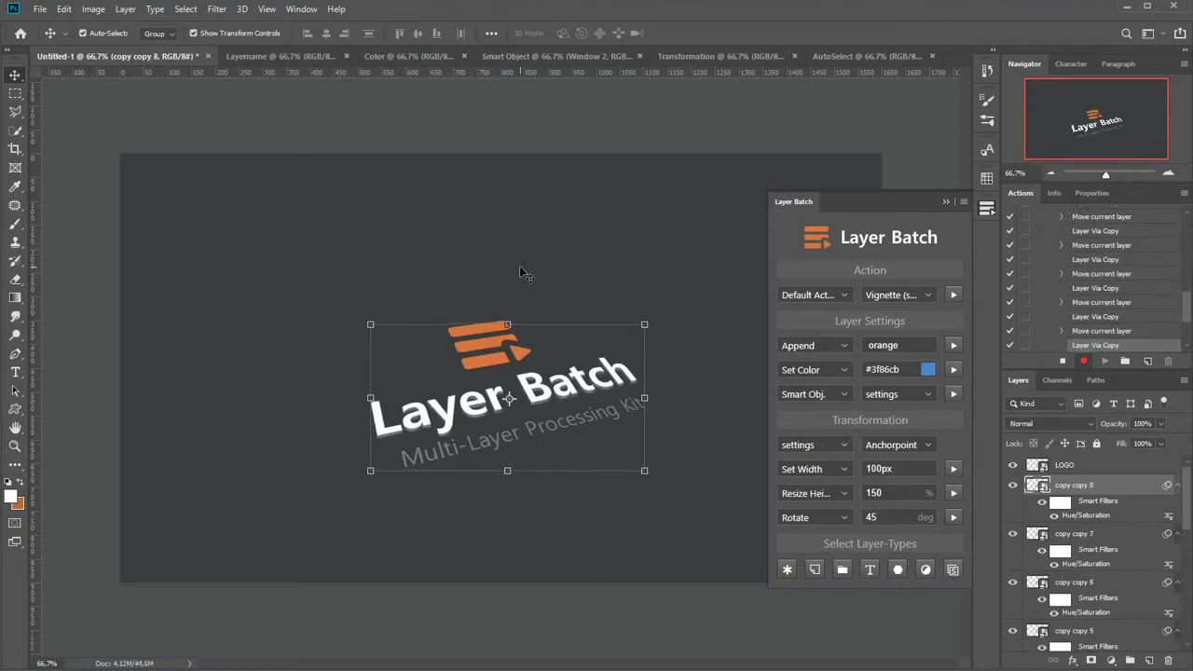
key(Down)
key(ctrl+j)
key(Down)
key(ctrl+j)
key(Down)
key(ctrl+j)
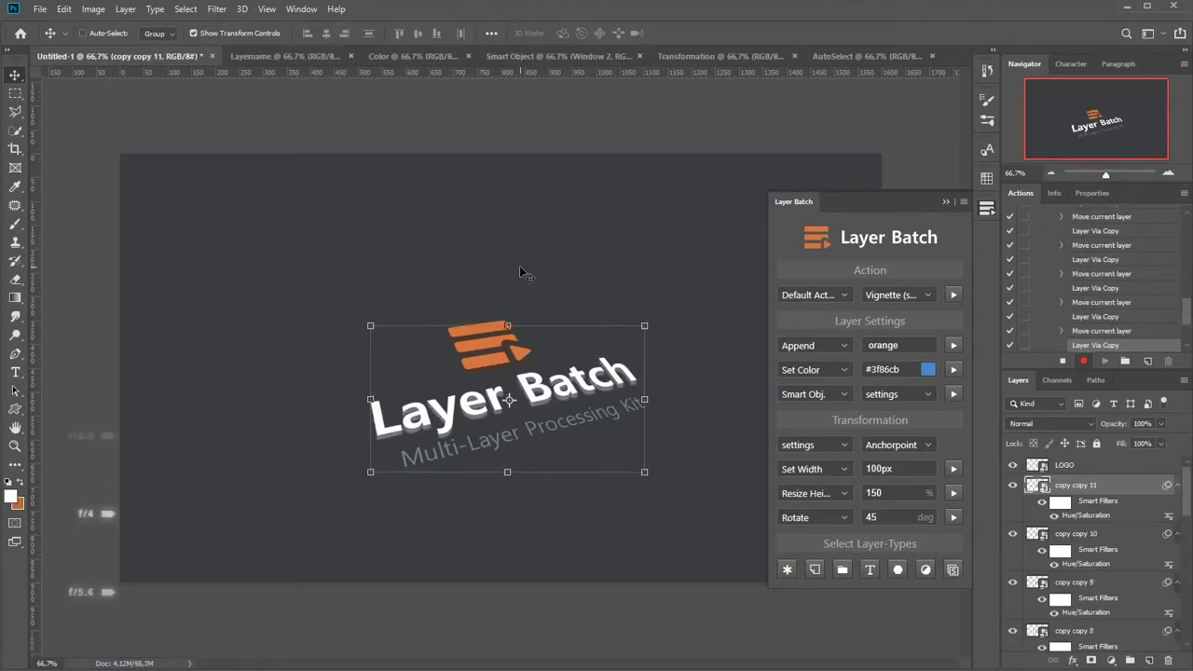
key(Down)
key(ctrl+j)
key(Down)
key(ctrl+j)
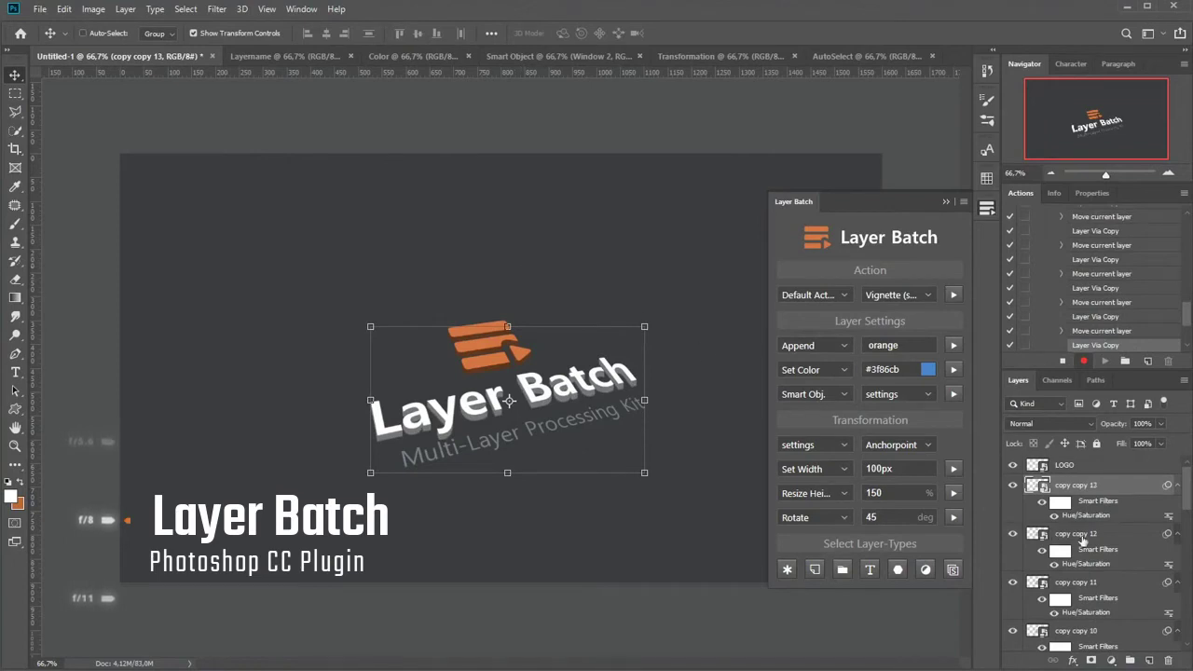
Select all the logo copy layers and merge them into one layer.
scroll(1145, 554, down, 2)
scroll(1138, 577, down, 1)
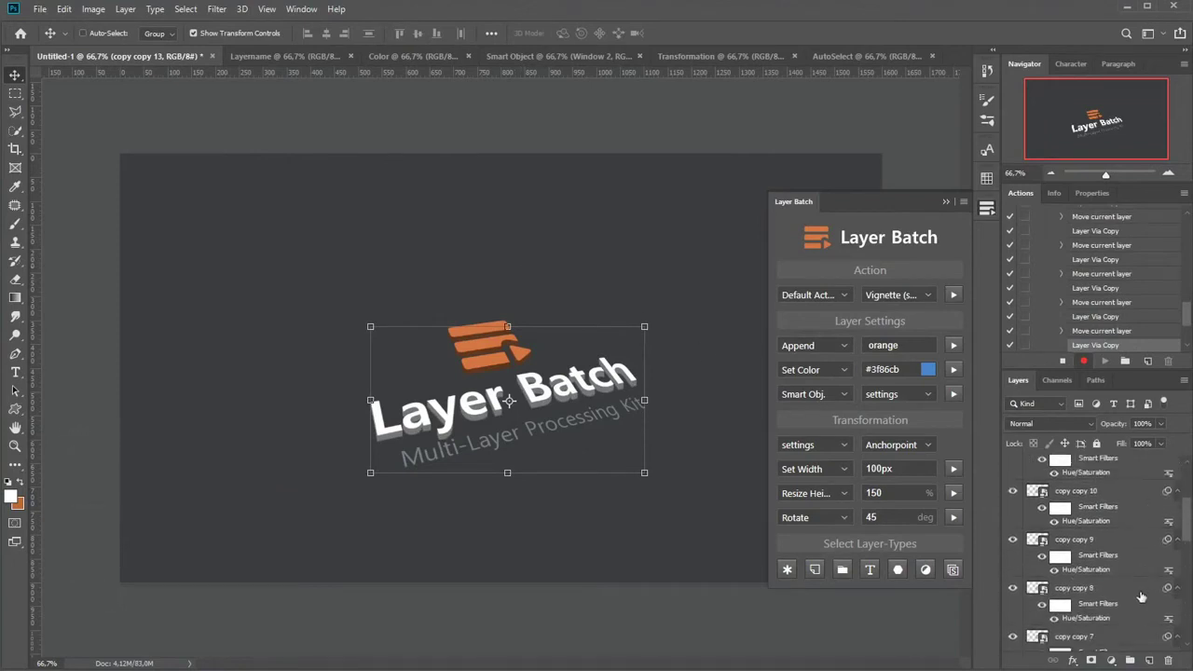
scroll(1134, 601, down, 1)
scroll(1134, 601, down, 2)
scroll(1128, 602, down, 1)
scroll(1118, 603, down, 2)
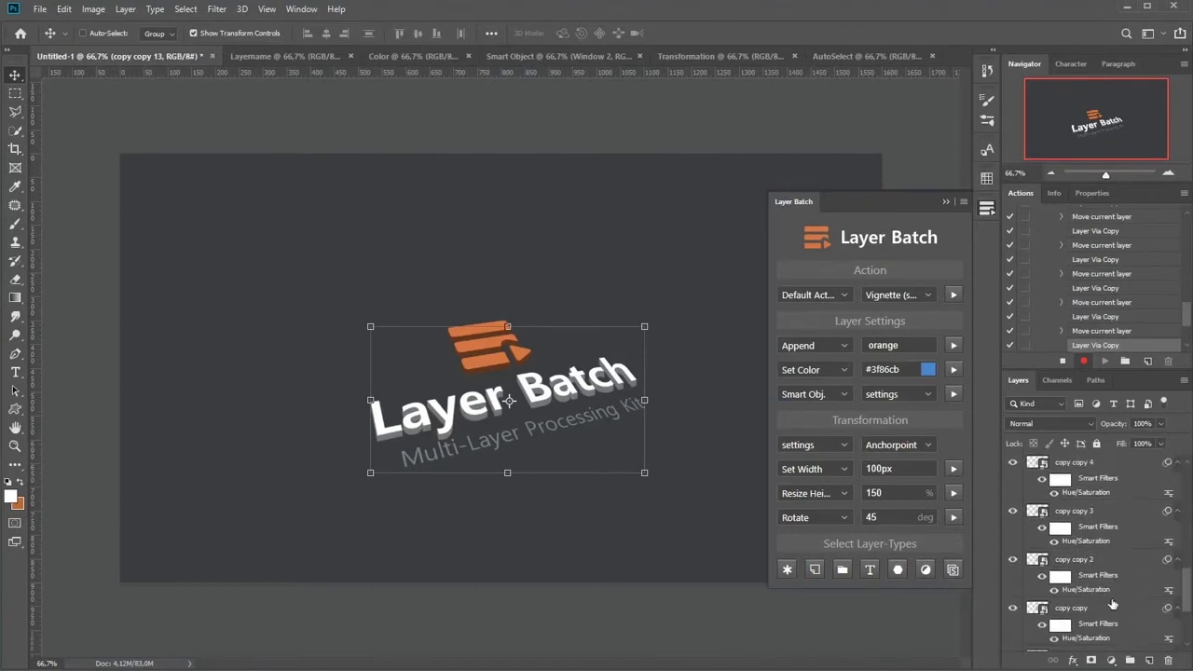
scroll(1109, 604, down, 1)
scroll(1107, 604, down, 2)
shift+click(1103, 549)
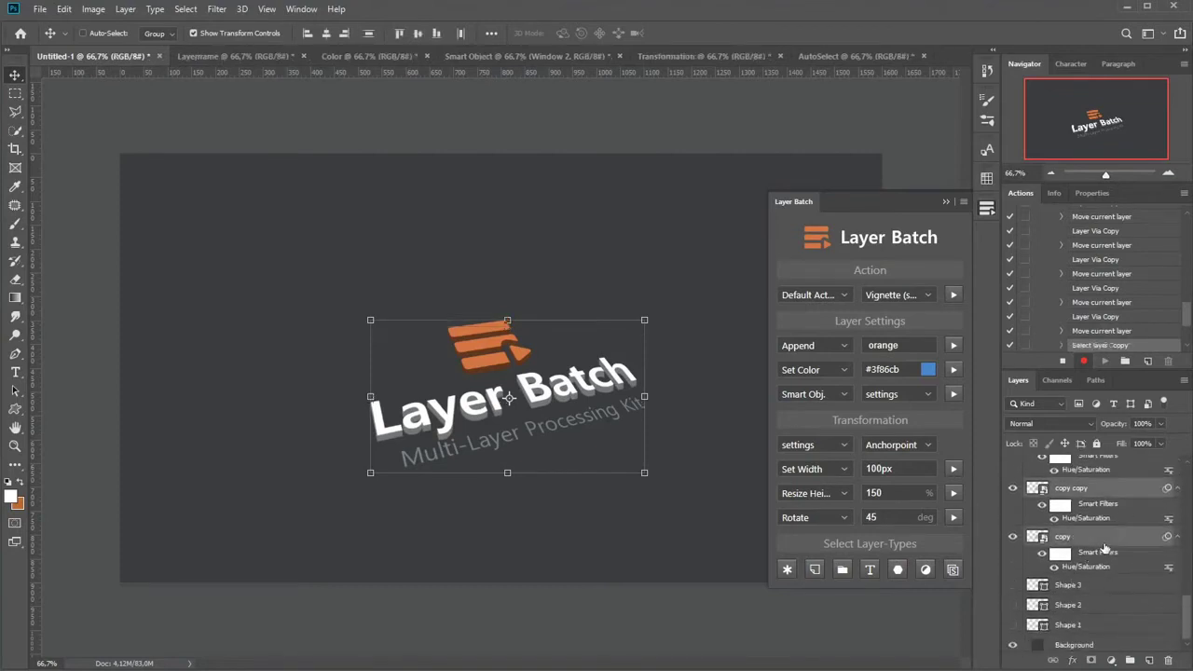
right_click(1105, 548)
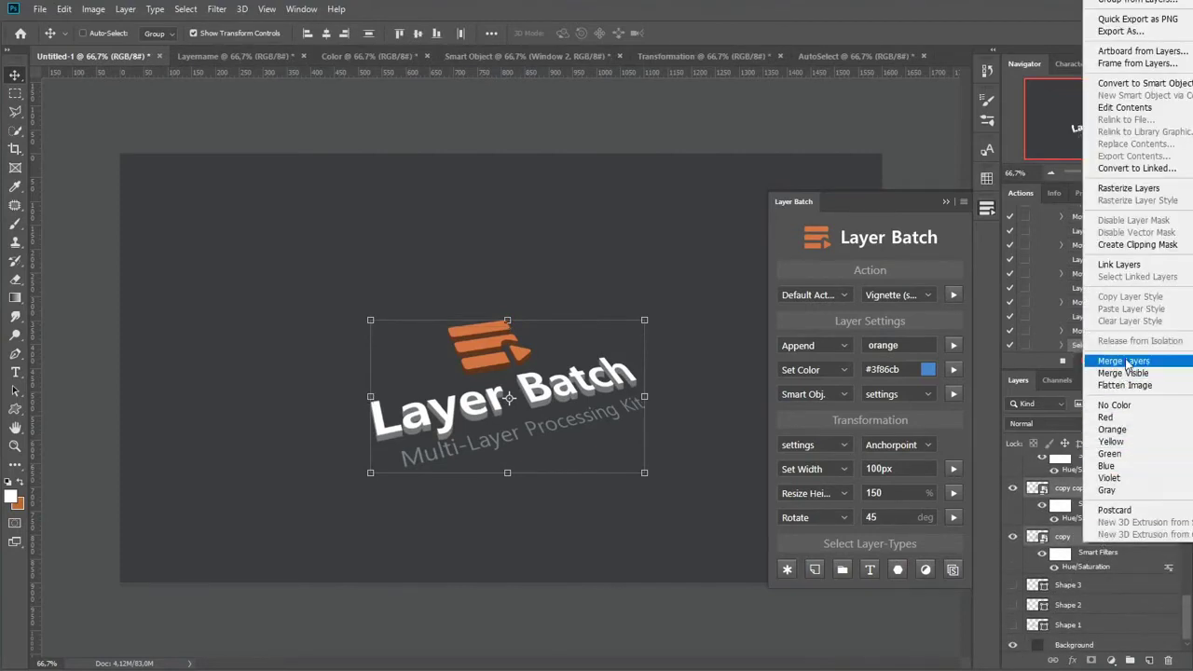
click(1126, 360)
Rename the merged layer 'effect' and bring up its Layer Style settings.
double_click(1081, 485)
text(effect)
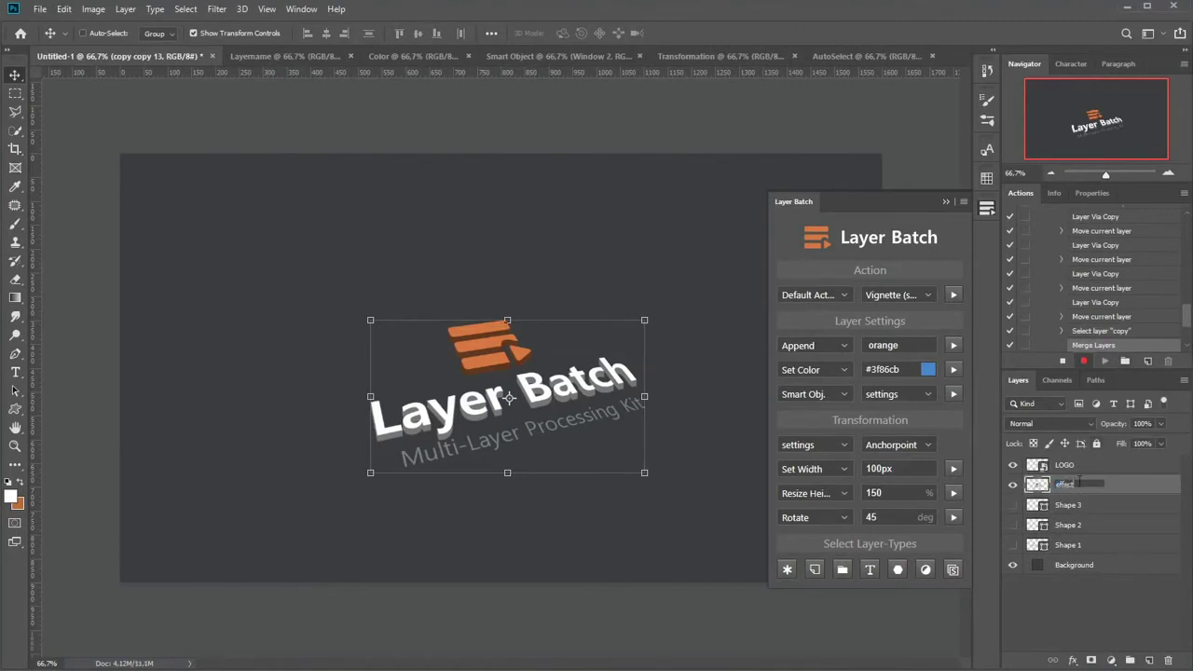
key(Return)
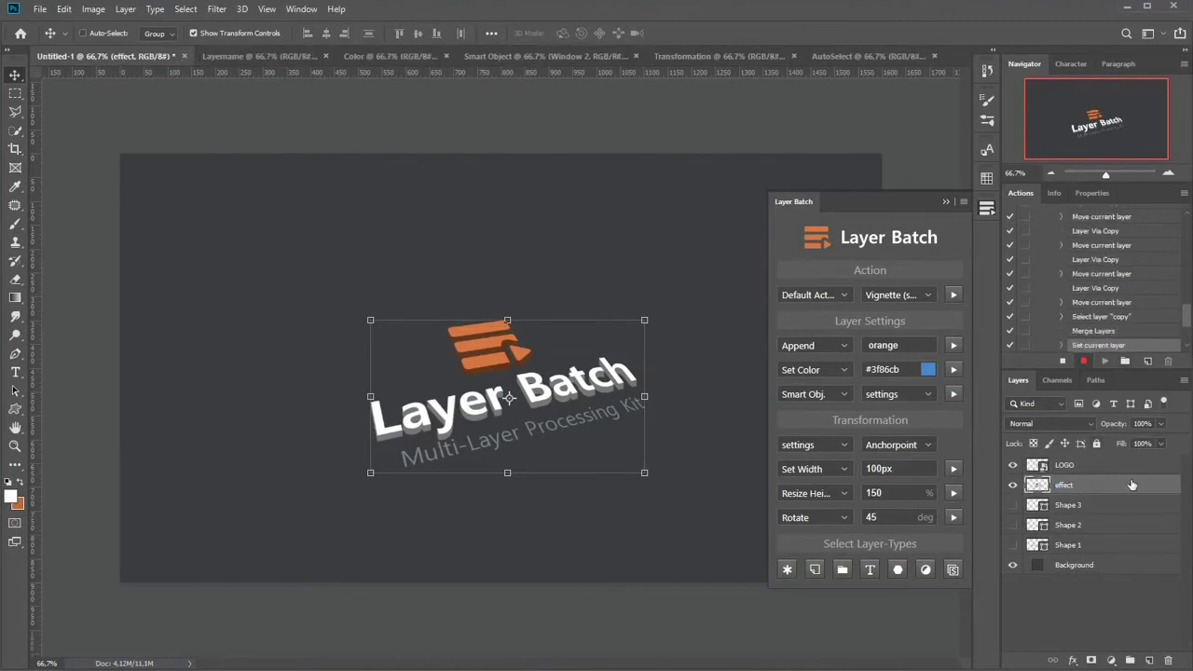
double_click(1132, 484)
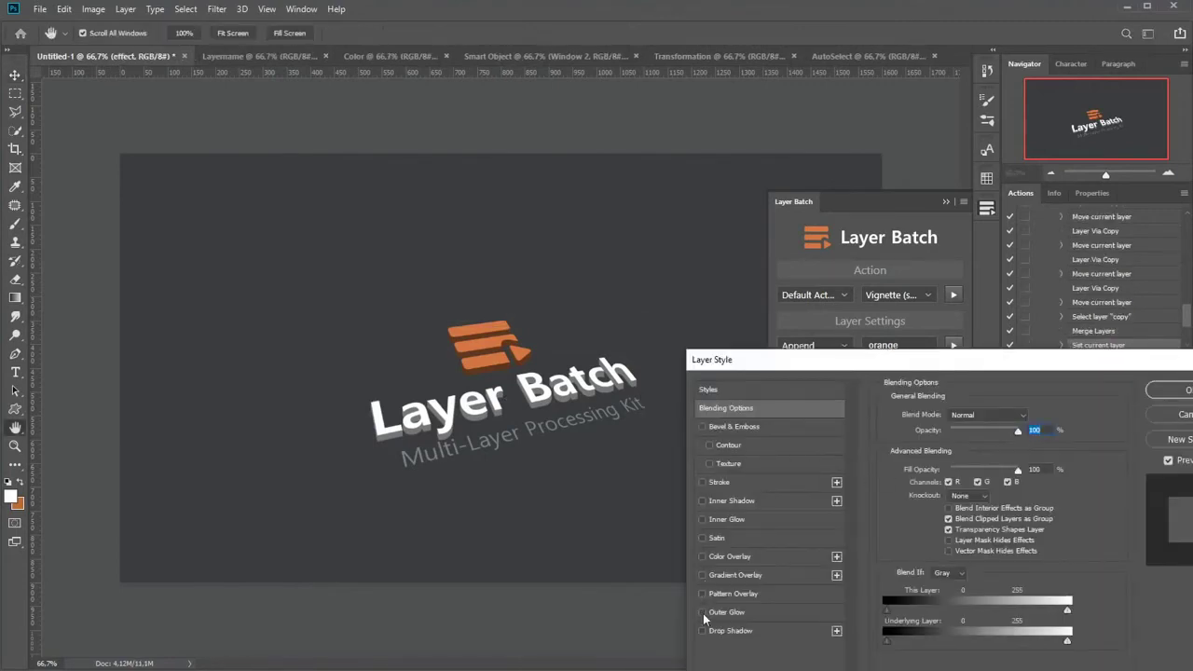
Add a Drop Shadow with 12 px distance and lowered opacity to the effect layer.
click(702, 630)
click(729, 631)
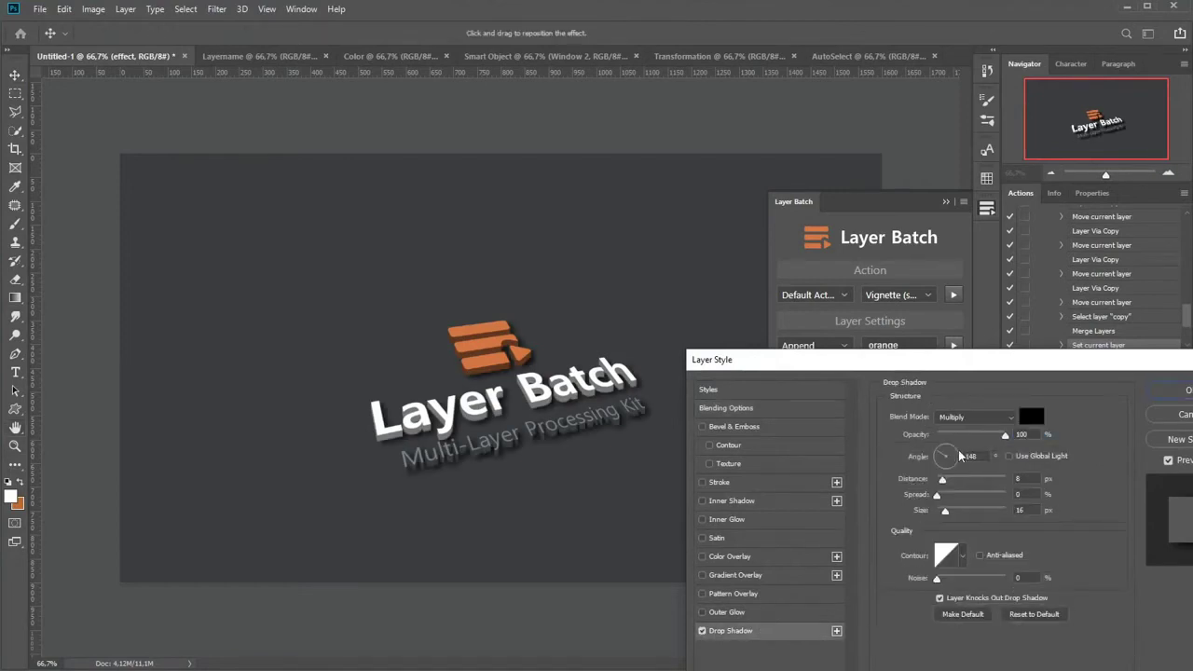
key(Tab)
key(Up)
key(Up)
key(Up)
key(Up)
drag(960, 435, 958, 438)
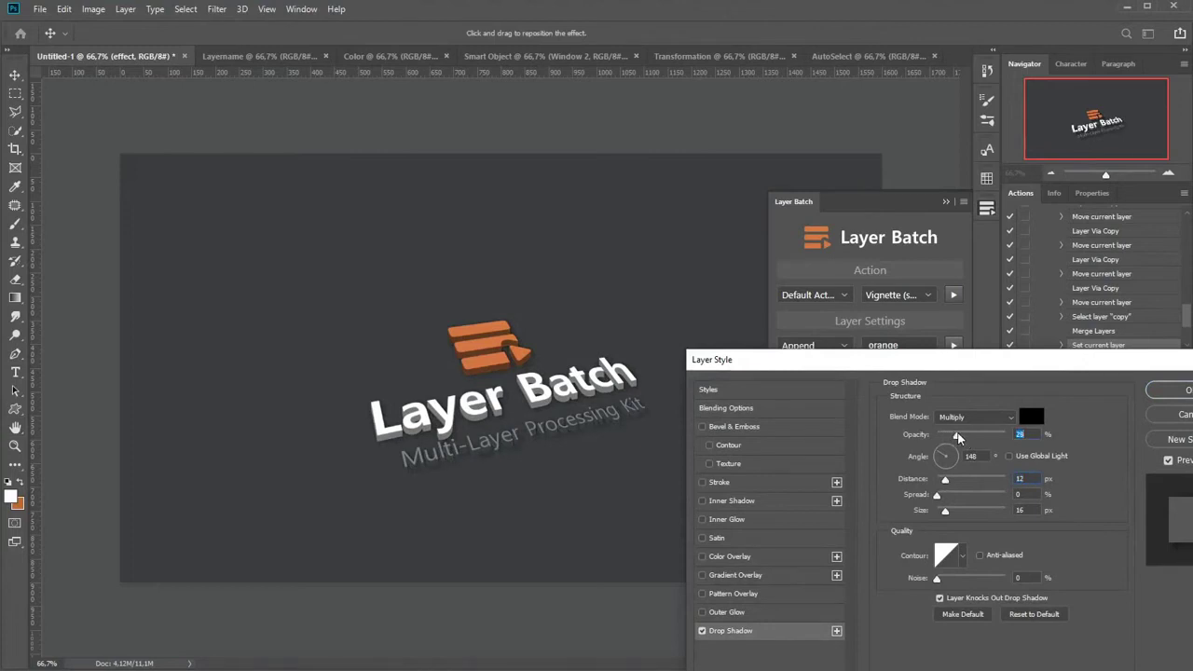
key(Return)
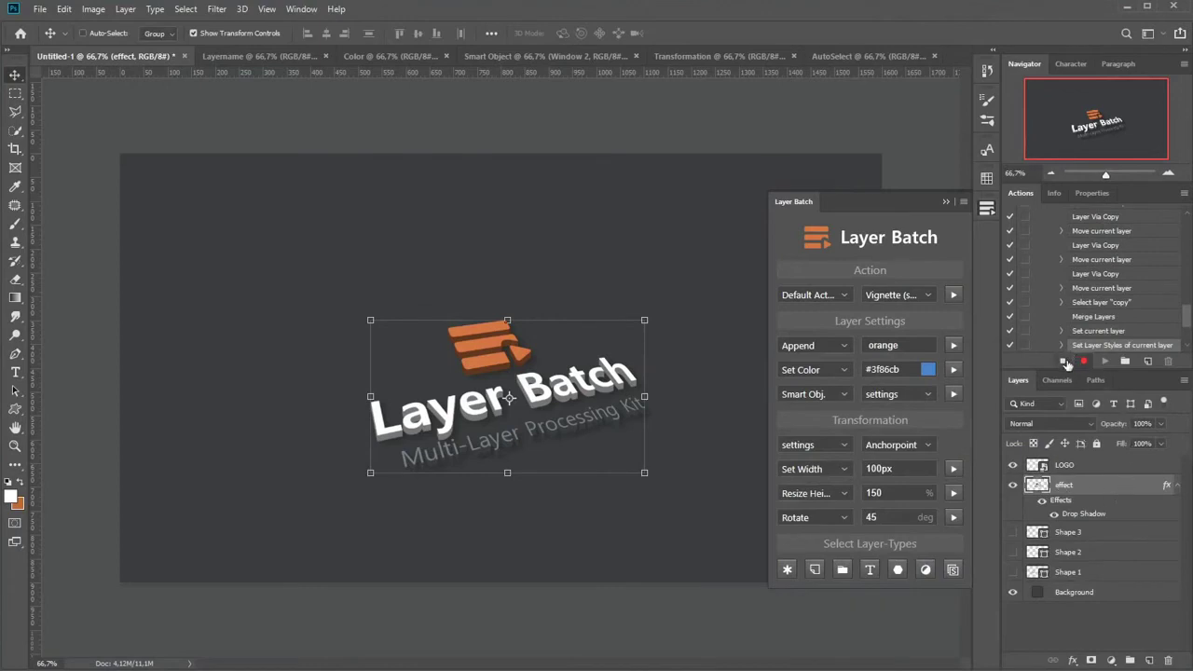
Close the Layer Batch panel and collapse the Example Action set.
click(985, 211)
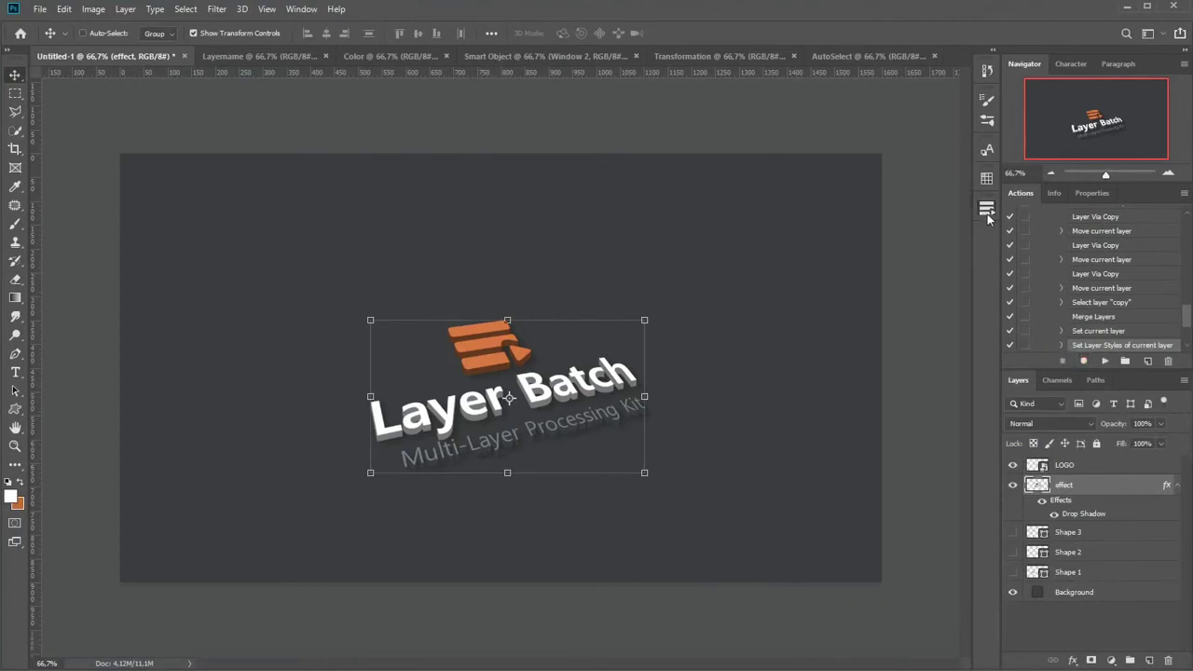
scroll(1071, 245, up, 2)
scroll(1071, 245, up, 2)
scroll(1071, 245, up, 2)
scroll(1067, 251, up, 2)
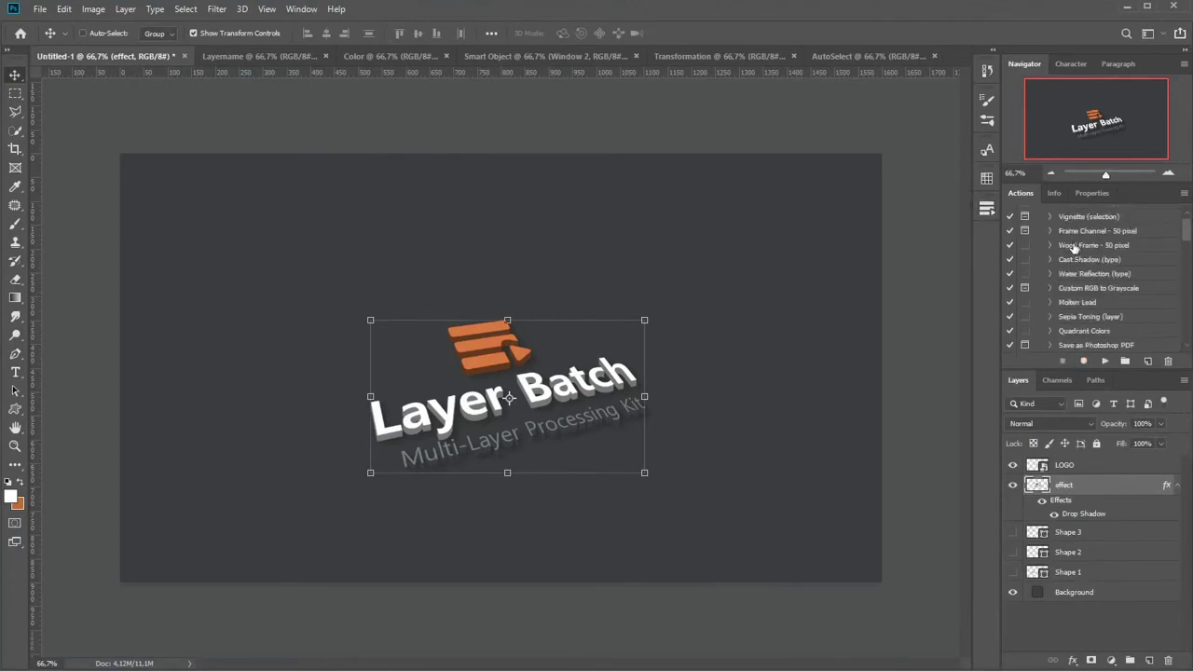
scroll(1057, 280, up, 2)
scroll(1052, 296, up, 2)
click(1051, 290)
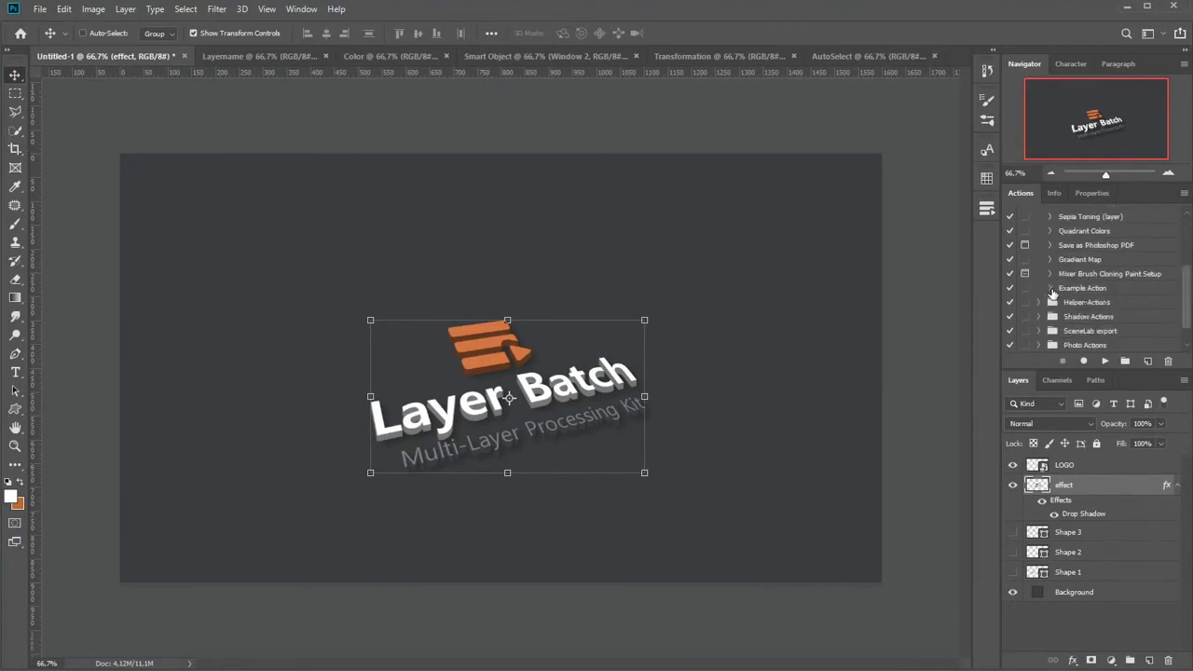
Reopen Layer Batch, hide effect and LOGO, and show Shape 1–3.
click(988, 212)
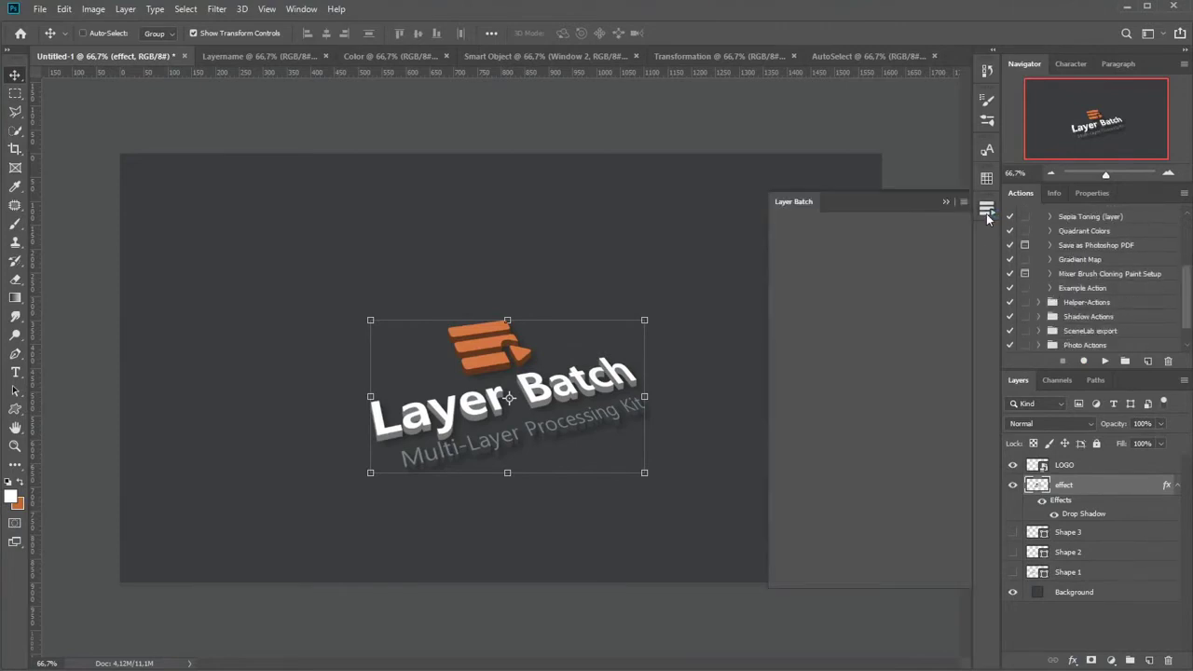
click(1014, 486)
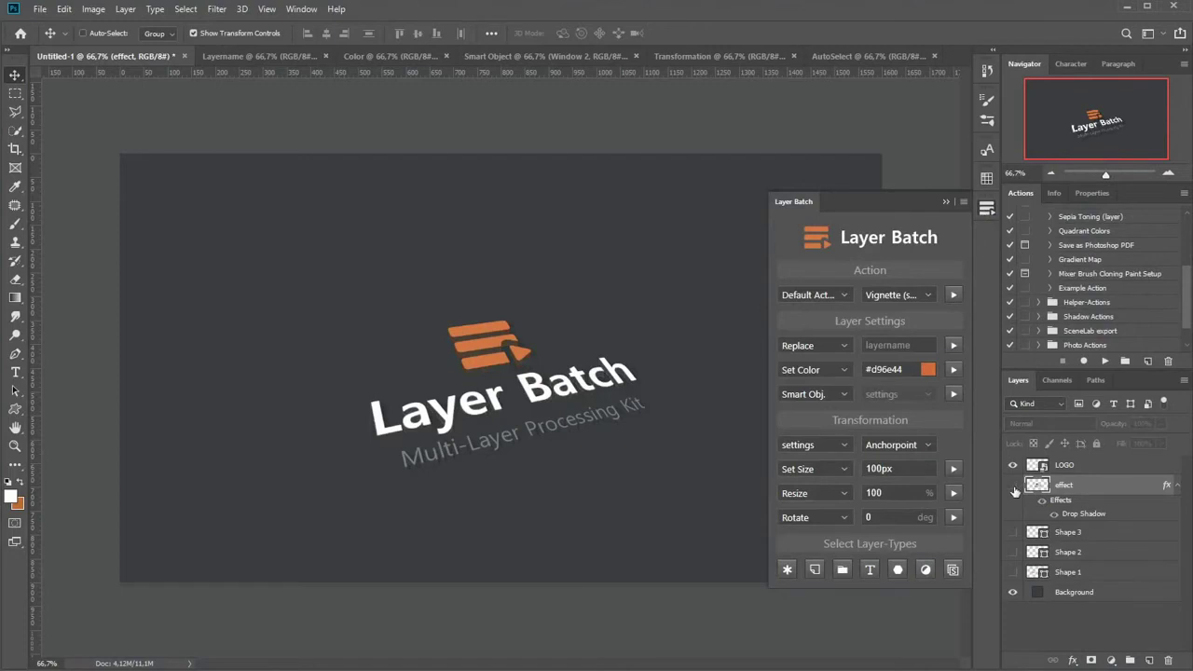
click(1012, 465)
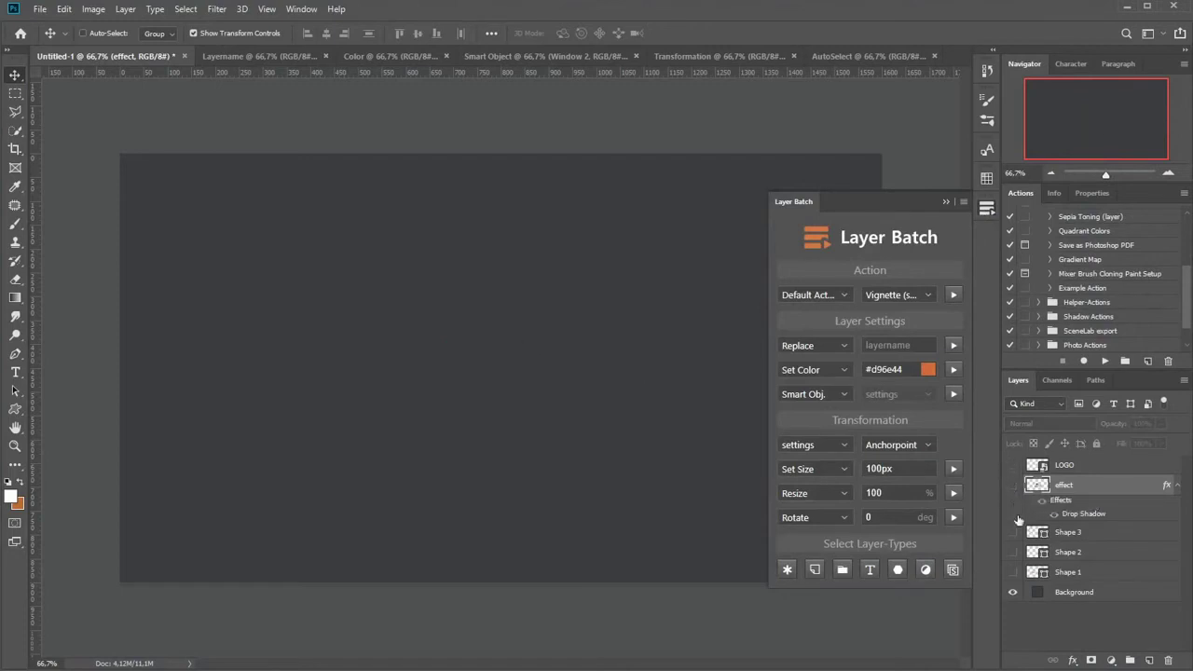
drag(1012, 532, 1013, 571)
Select Shape 1–3 and run Example Action on them through Layer Batch.
click(1081, 535)
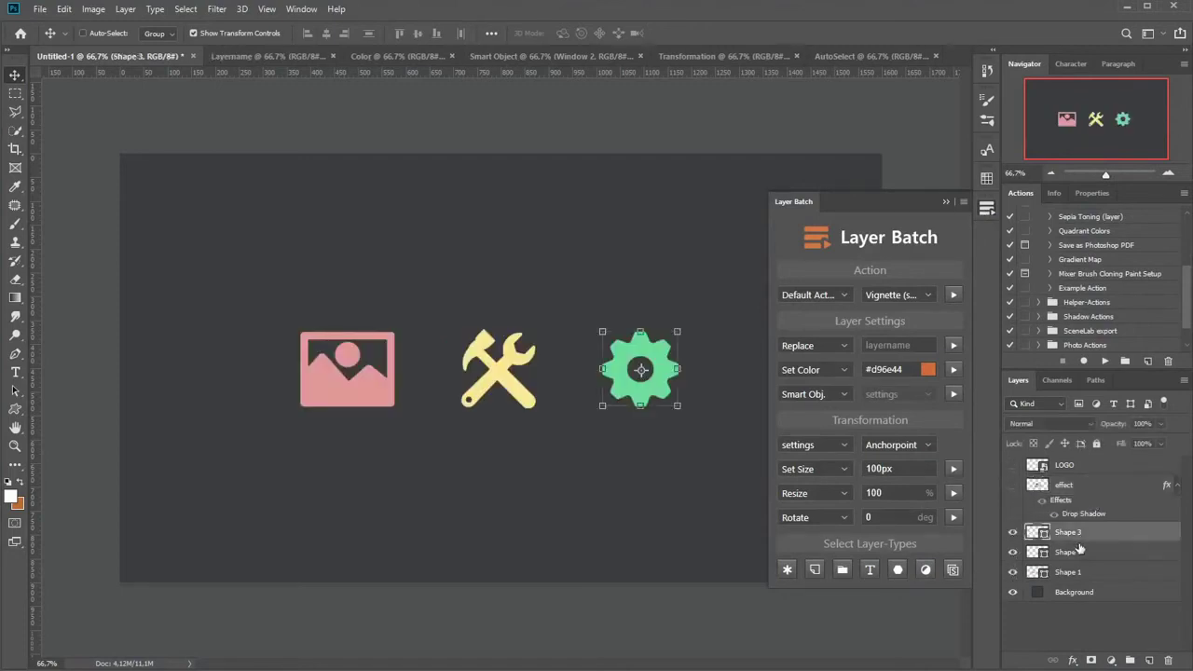
shift+click(1081, 575)
click(922, 300)
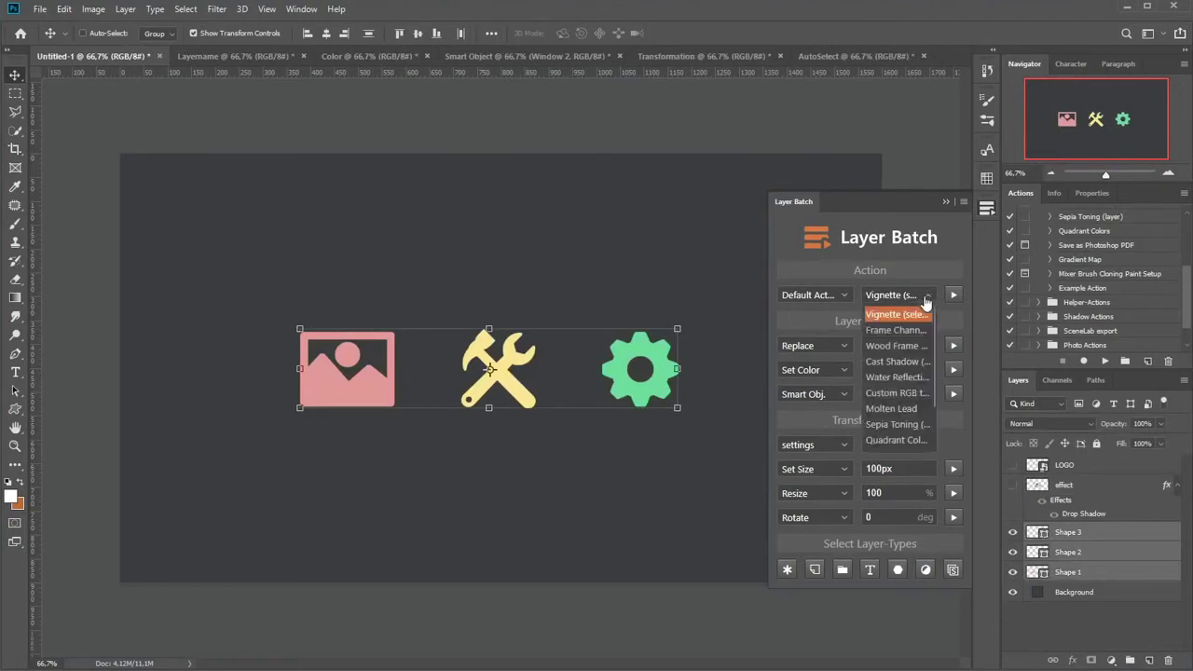
scroll(897, 373, down, 2)
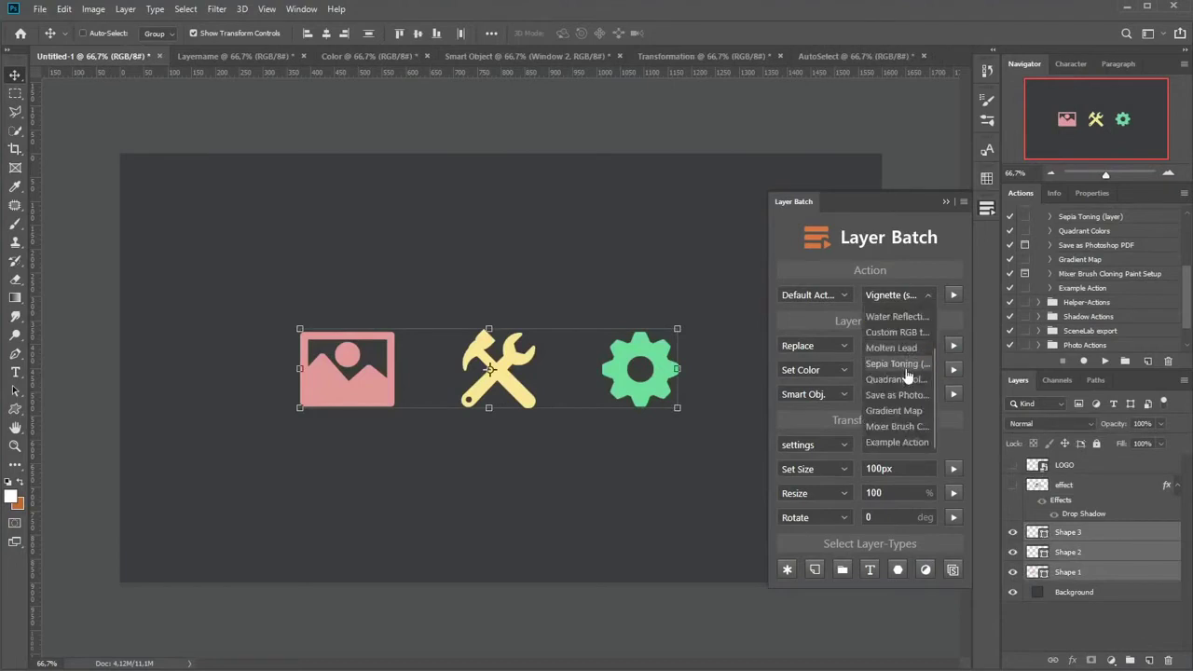
click(896, 444)
click(952, 297)
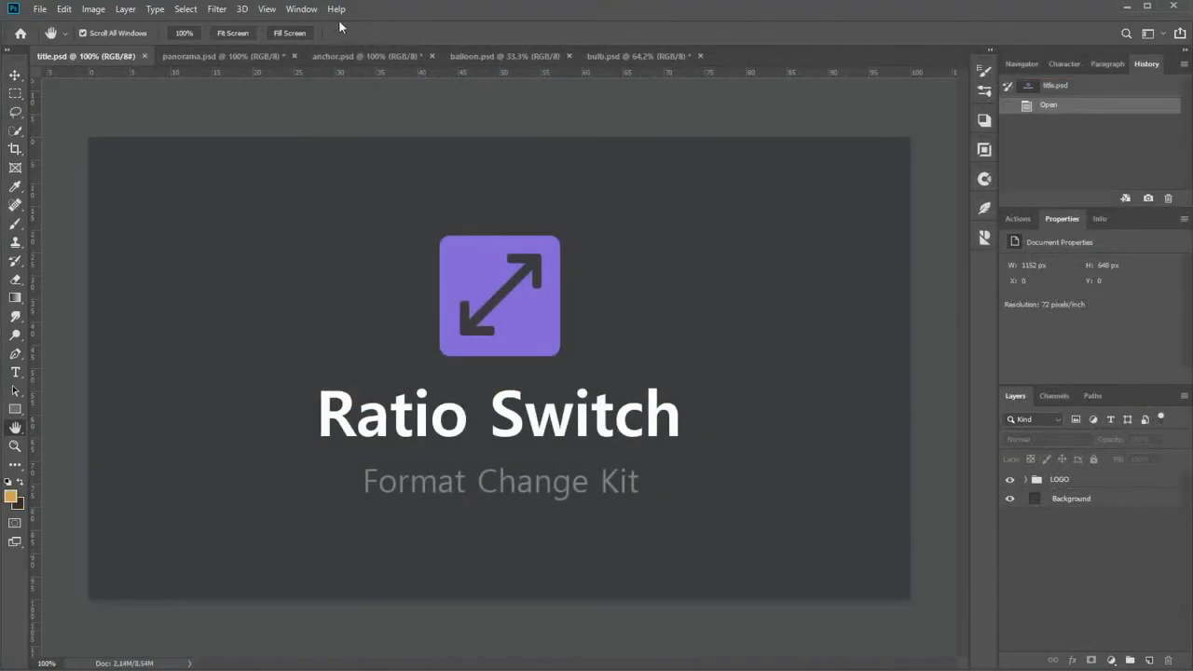
Open the Ratio Switch extension panel and view panorama.psd at 50% zoom.
click(301, 9)
mouse_move(315, 74)
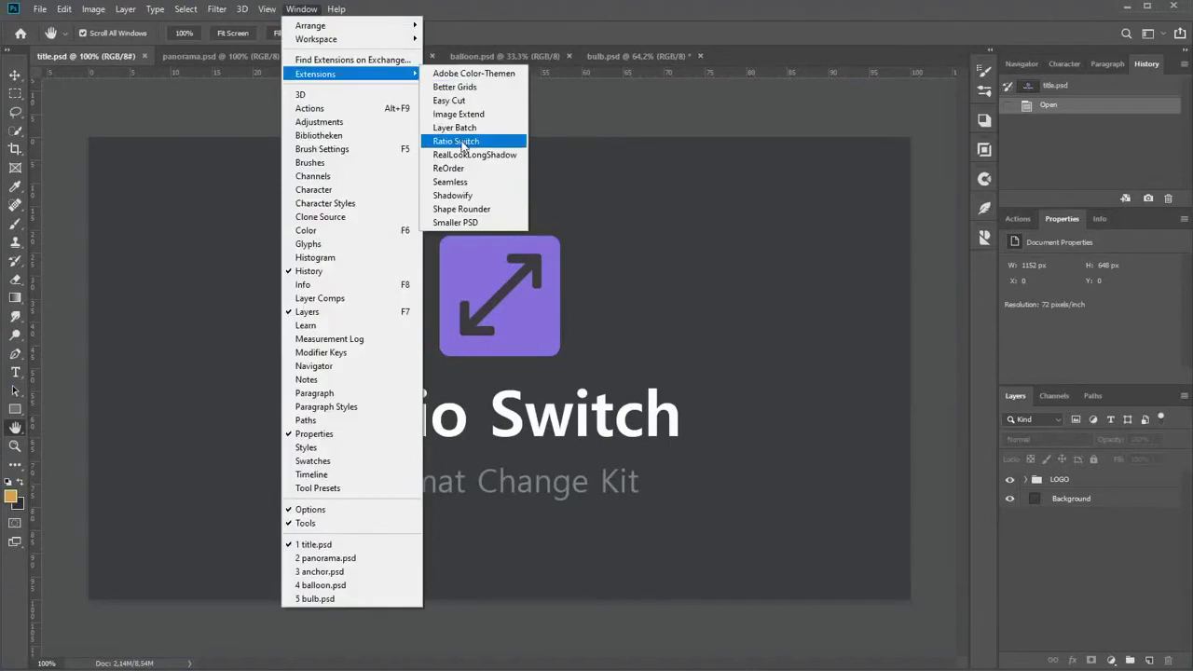
click(455, 140)
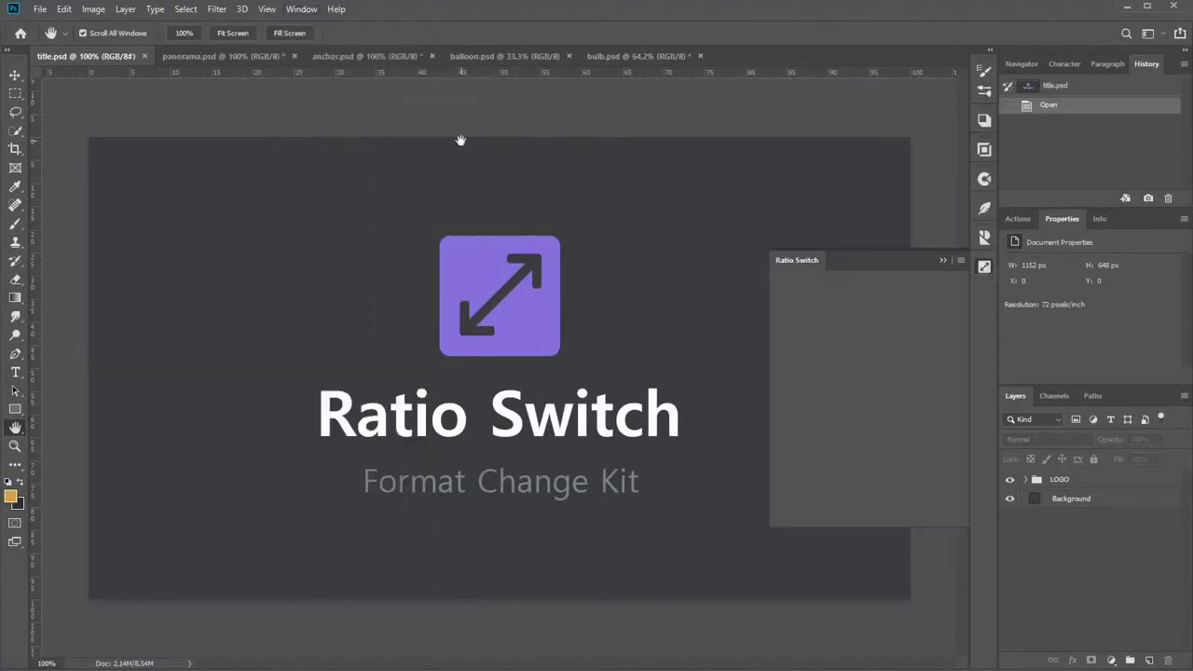
click(208, 60)
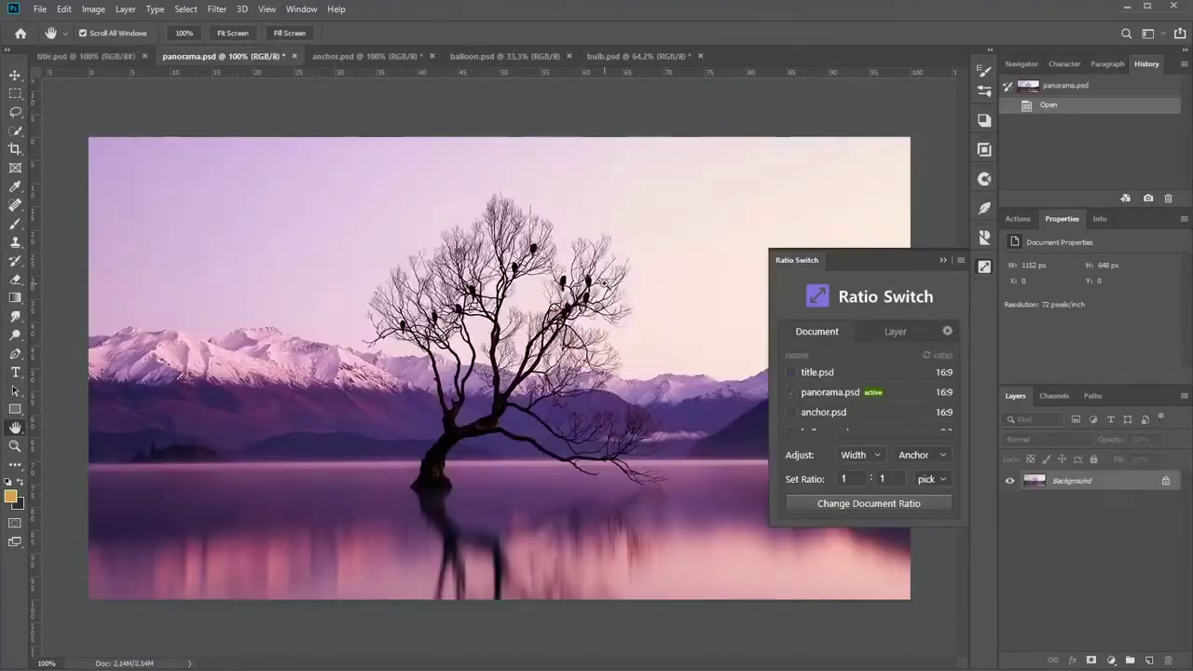
key(ctrl+minus)
key(ctrl+minus)
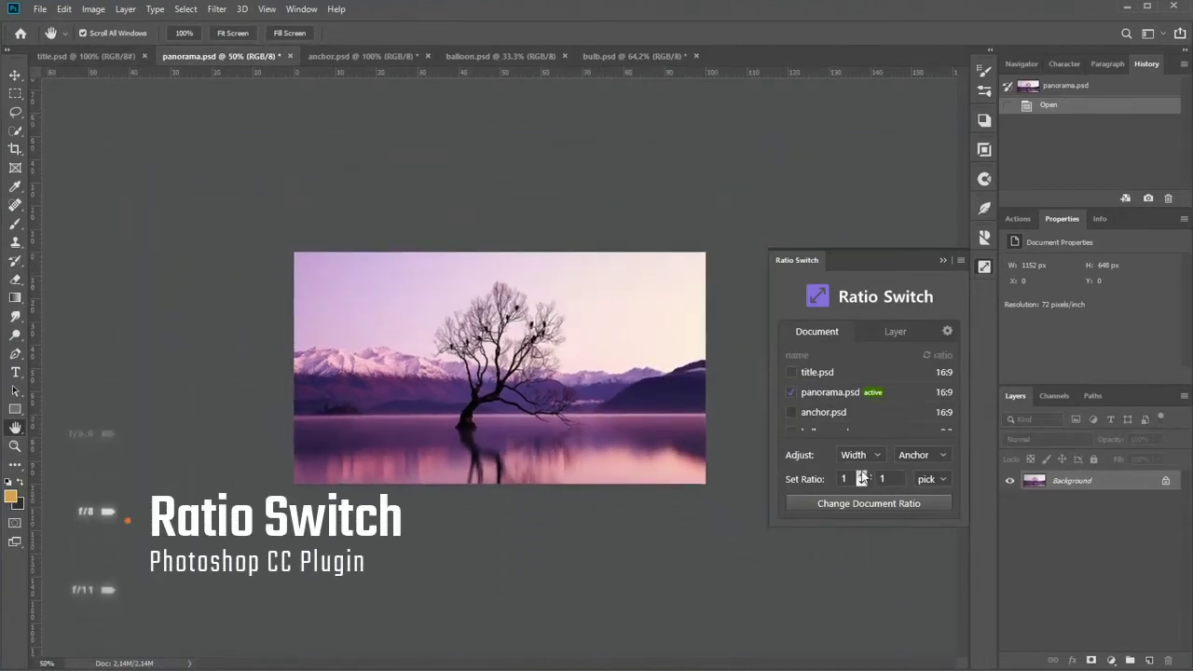
Change the panorama document's ratio to 3:1, widening it to 1944 px.
click(937, 484)
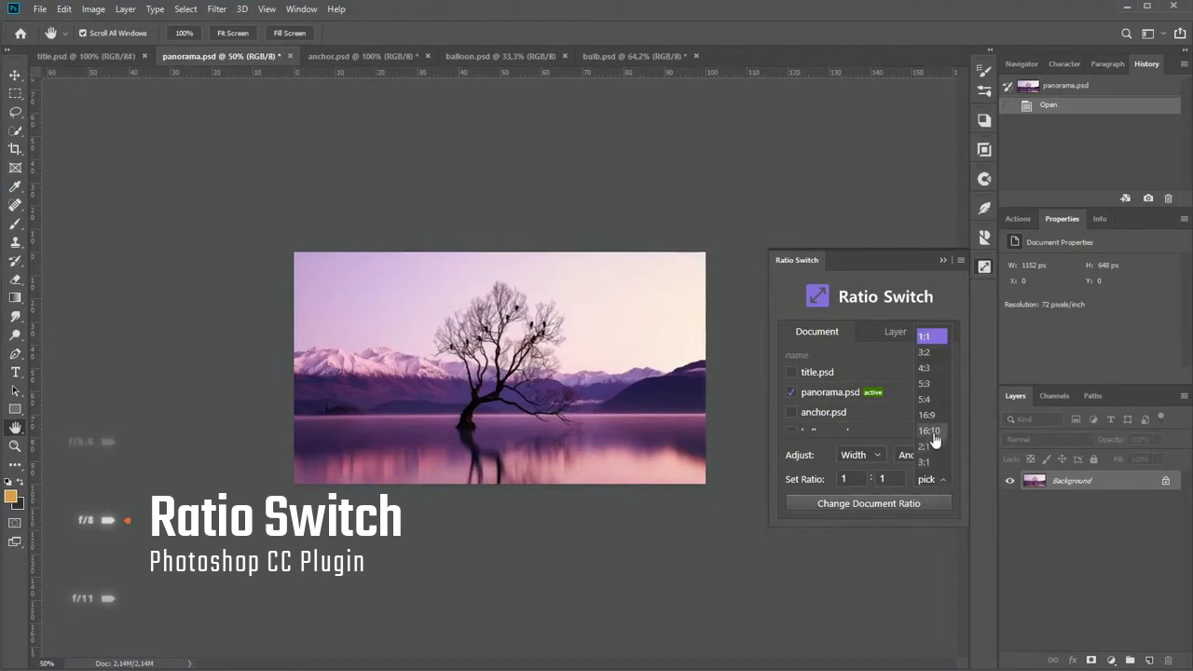
click(926, 462)
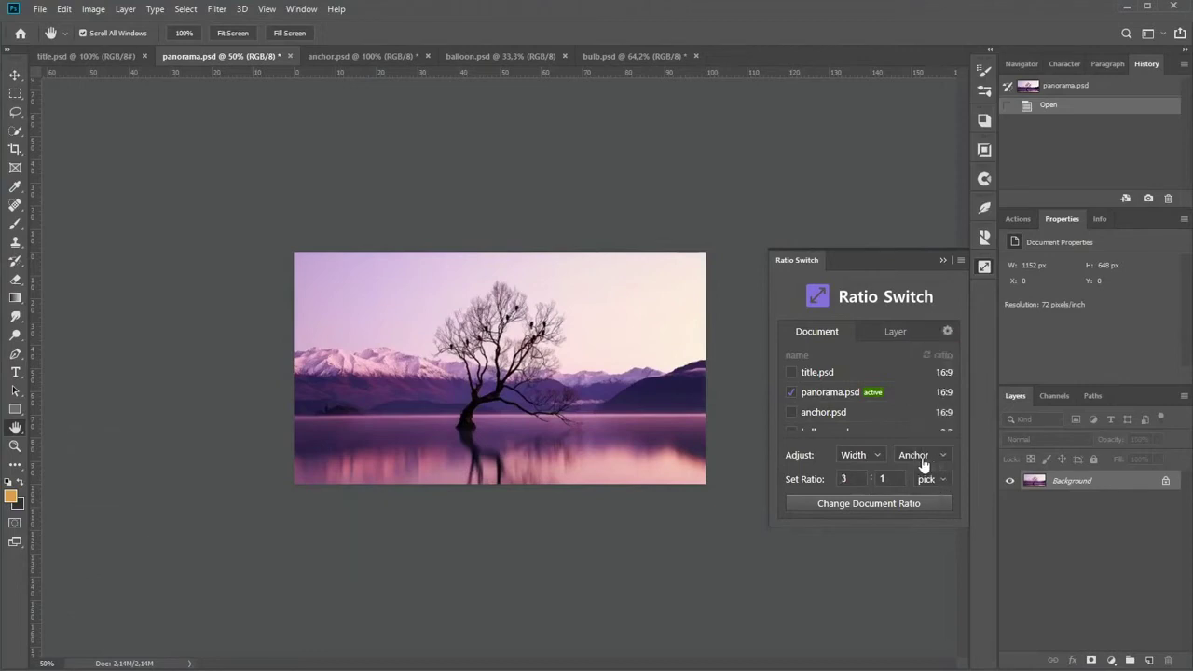
click(865, 504)
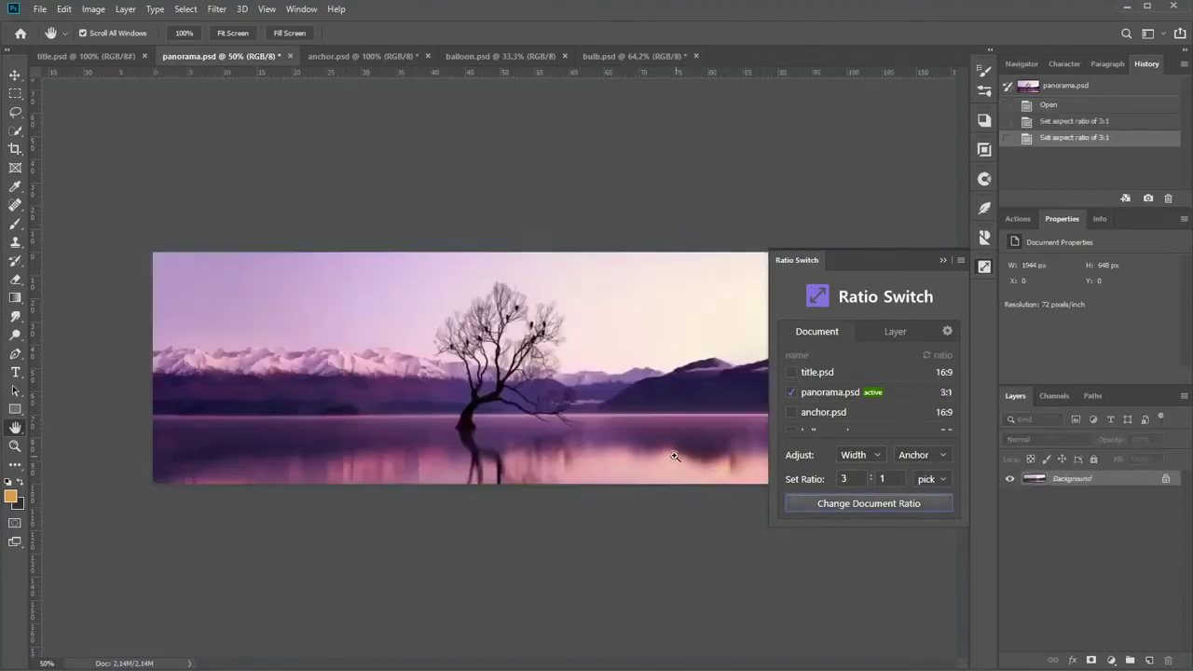
drag(675, 456, 639, 457)
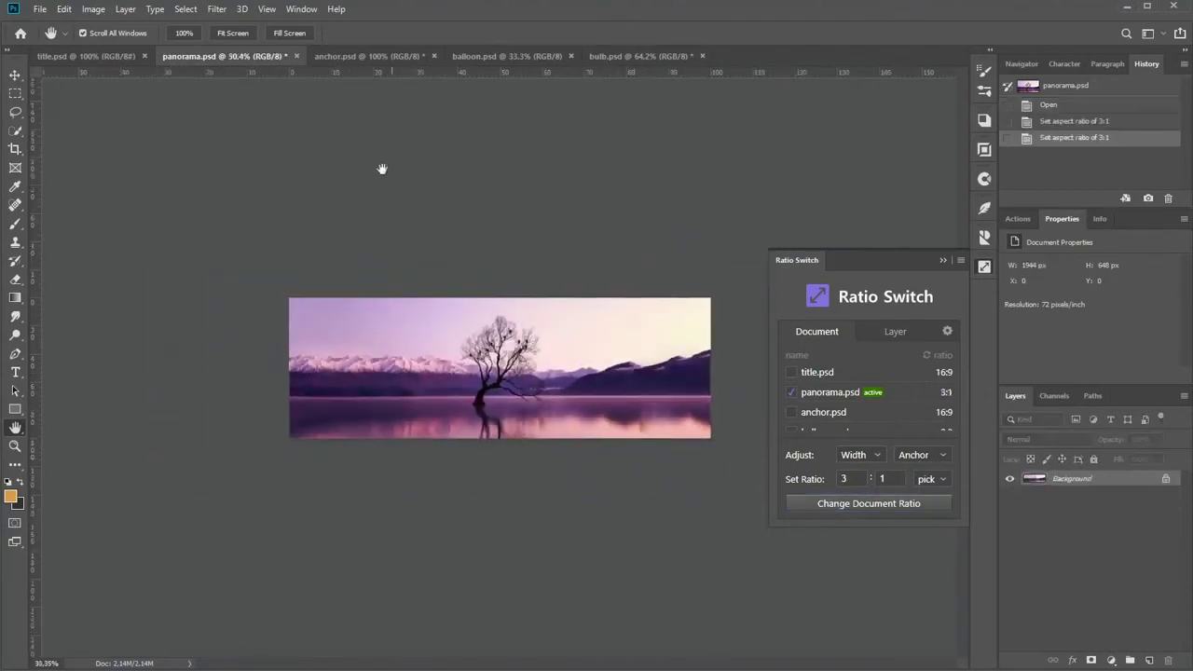
In anchor.psd, reshape Rectangles 1 and 2 to a 4:3 layer ratio by adjusting height.
click(351, 57)
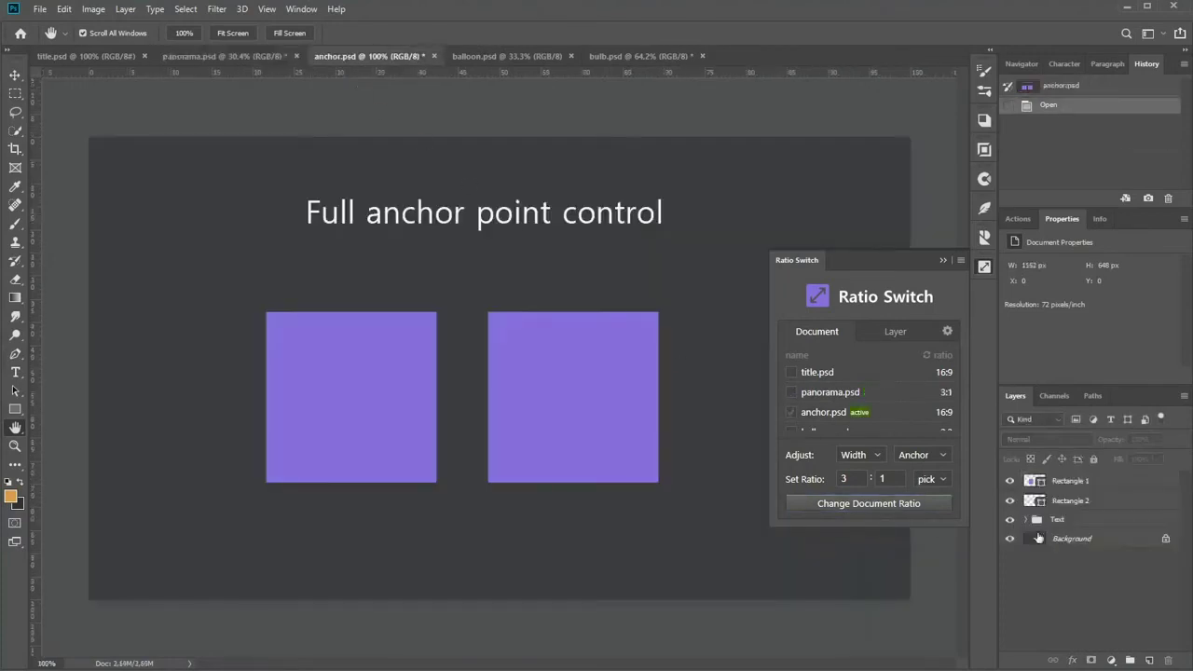
click(1108, 481)
shift+click(1096, 504)
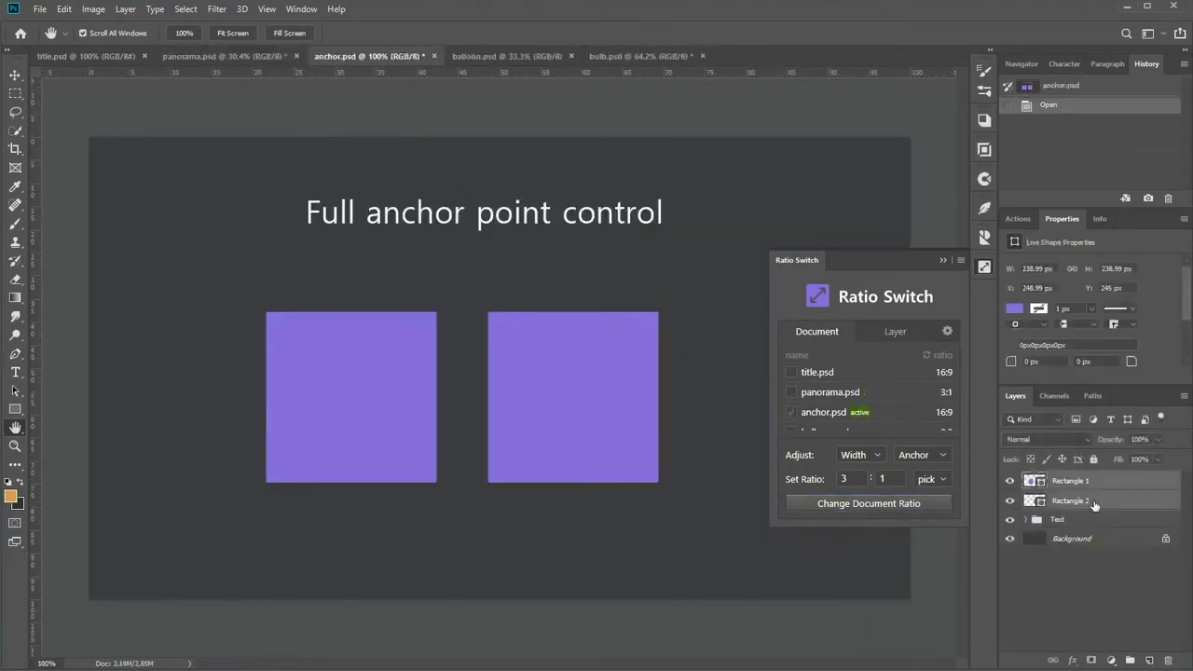
click(879, 333)
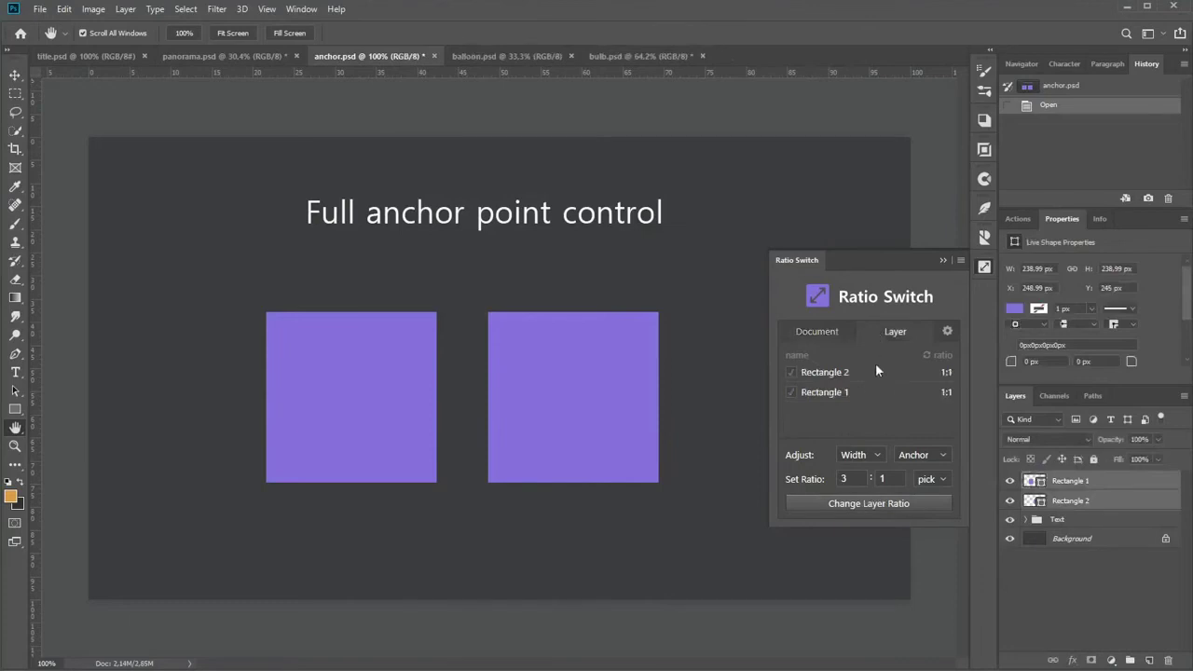
click(867, 457)
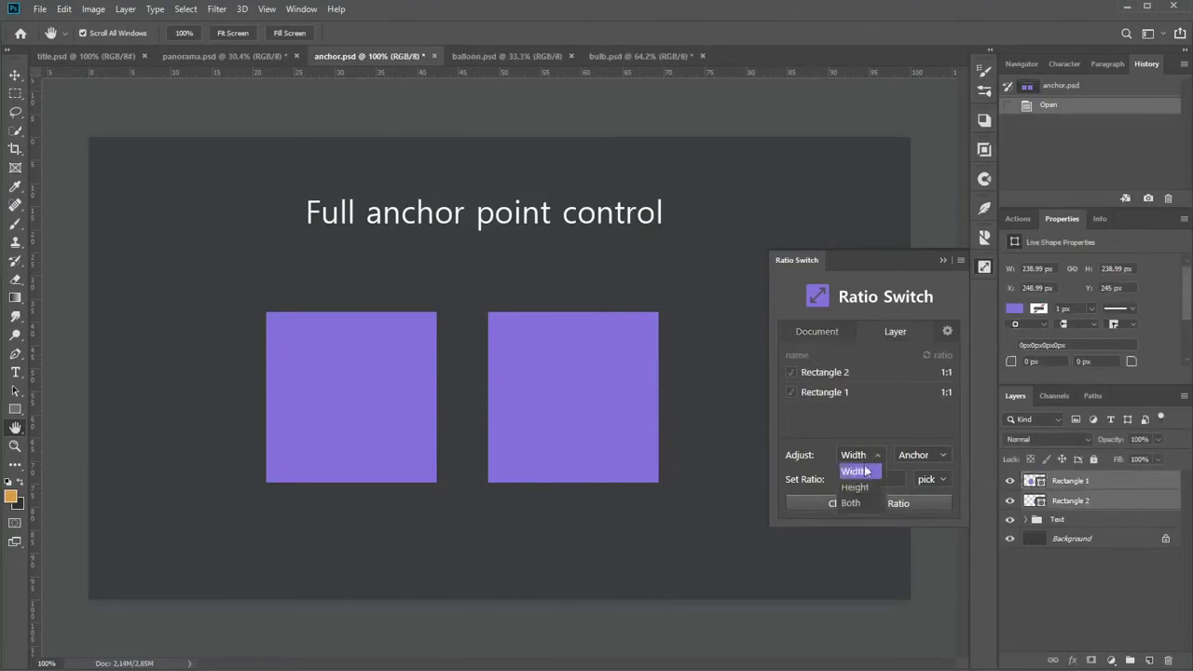
click(856, 482)
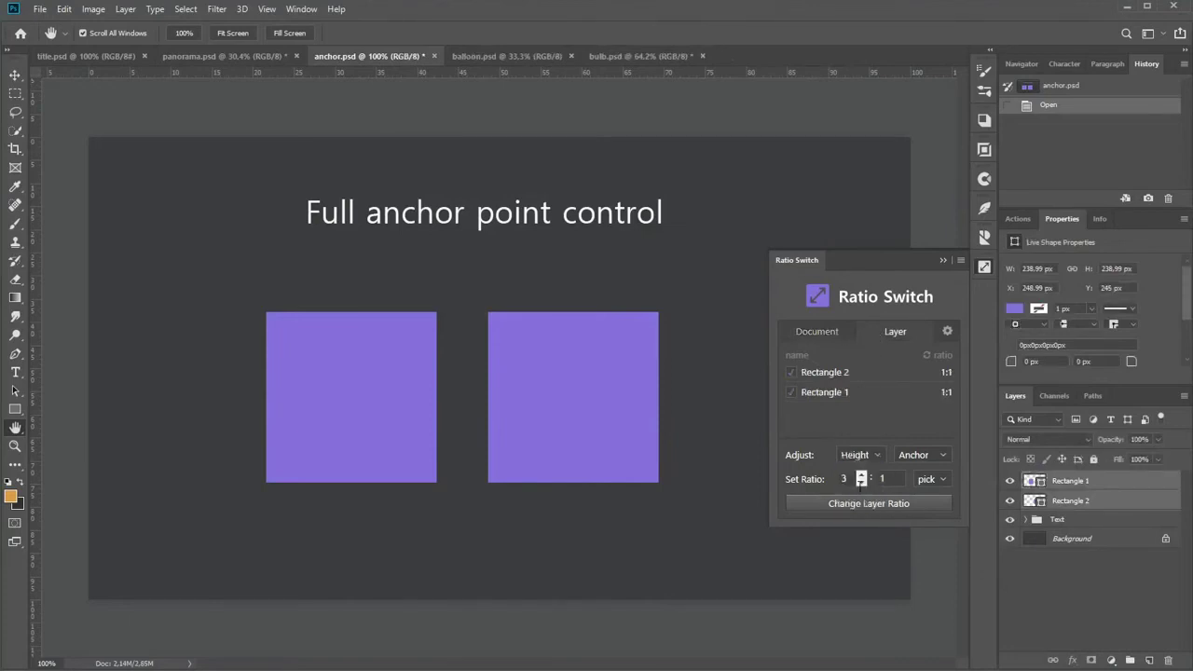
click(929, 485)
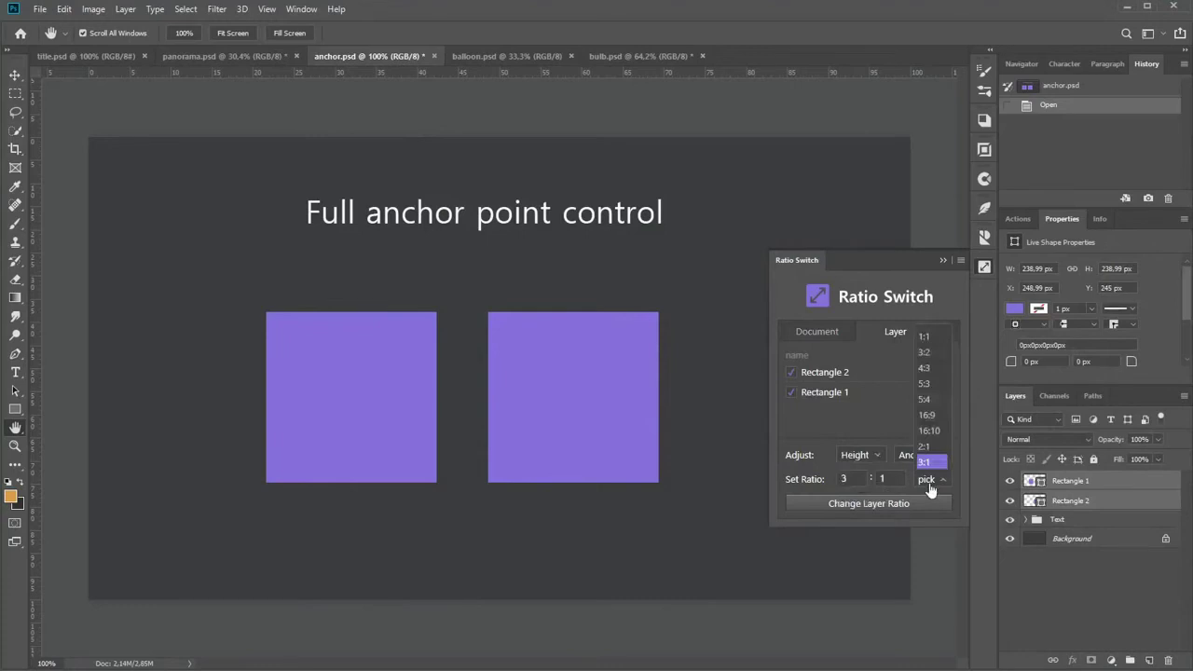
click(927, 369)
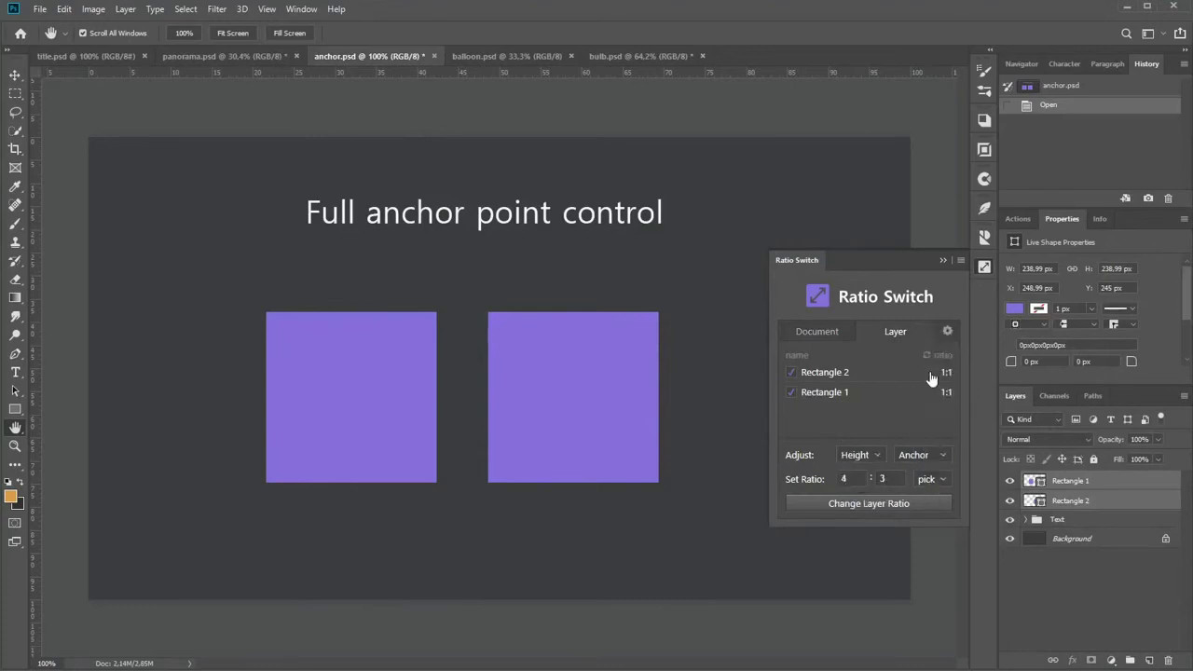
click(921, 457)
click(922, 465)
click(897, 508)
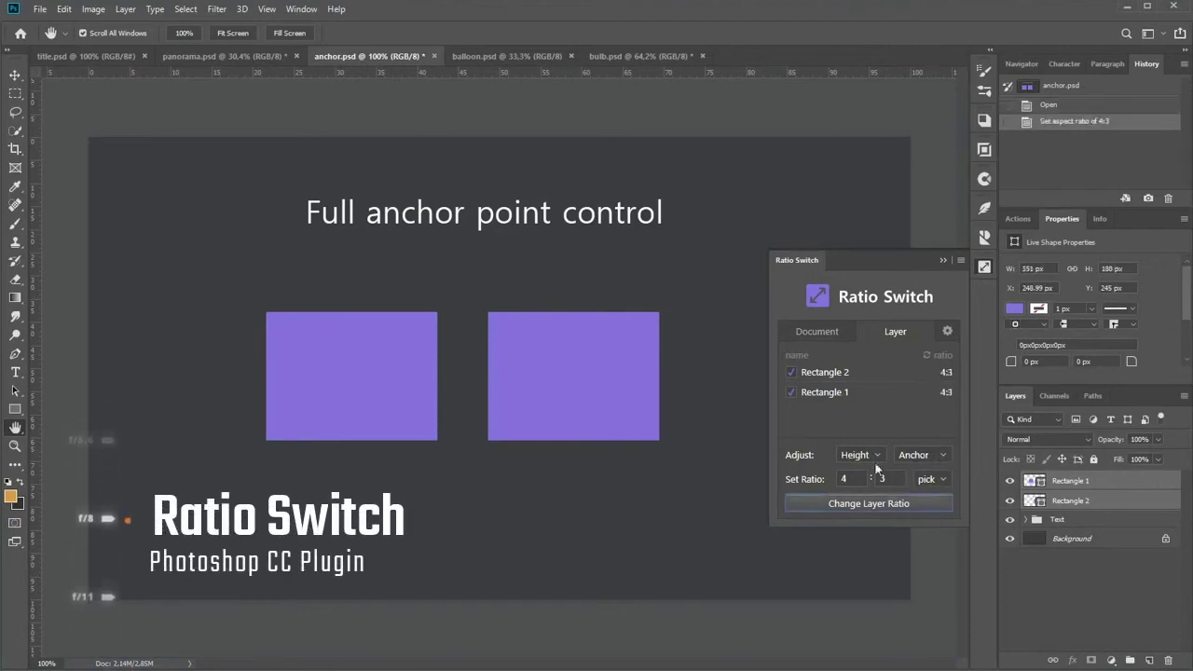
Reshape Rectangle 1 alone to a tall 9:16, then to a wide 16:9 (384×216 px).
click(792, 390)
click(791, 374)
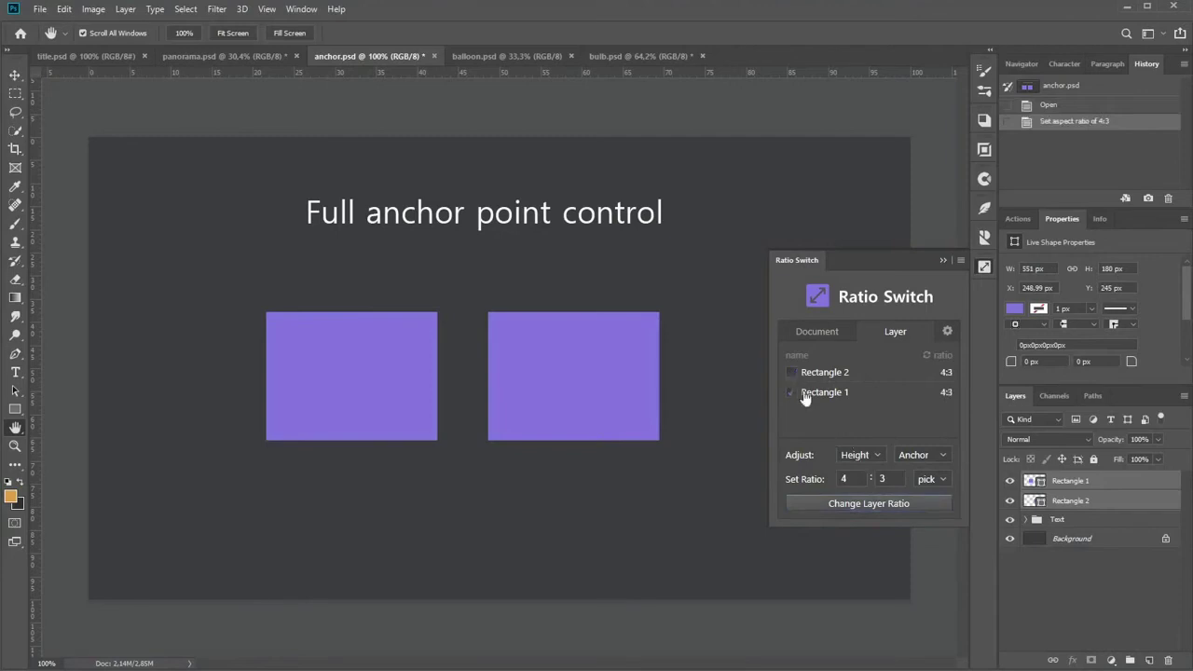
click(927, 479)
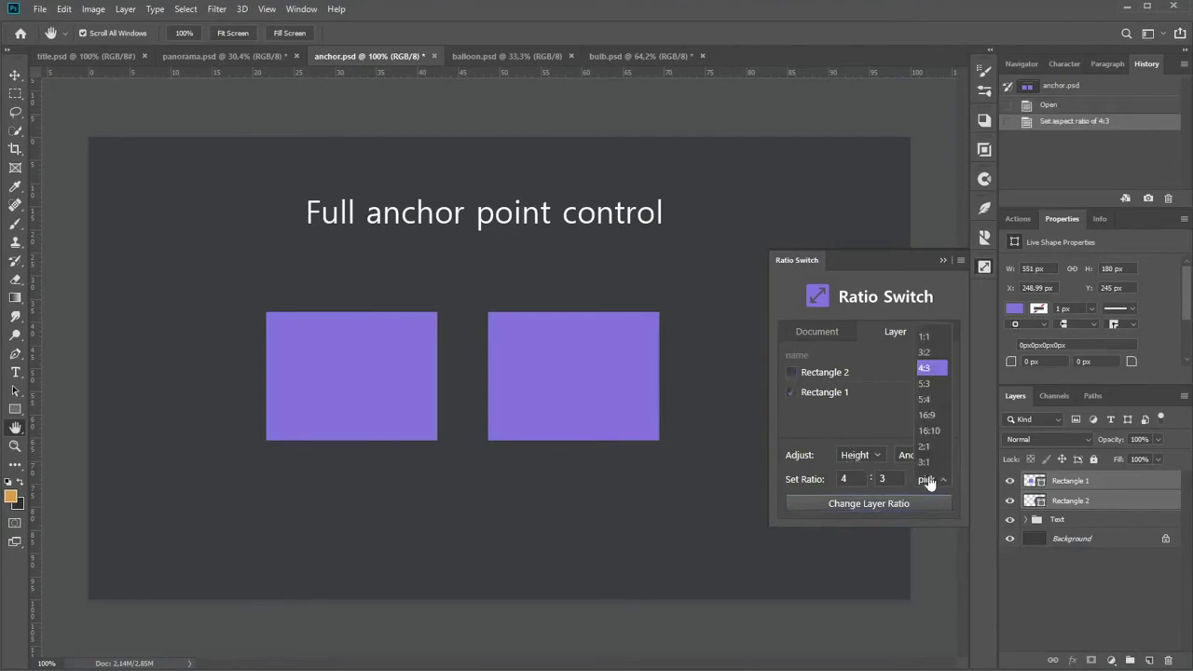
click(926, 416)
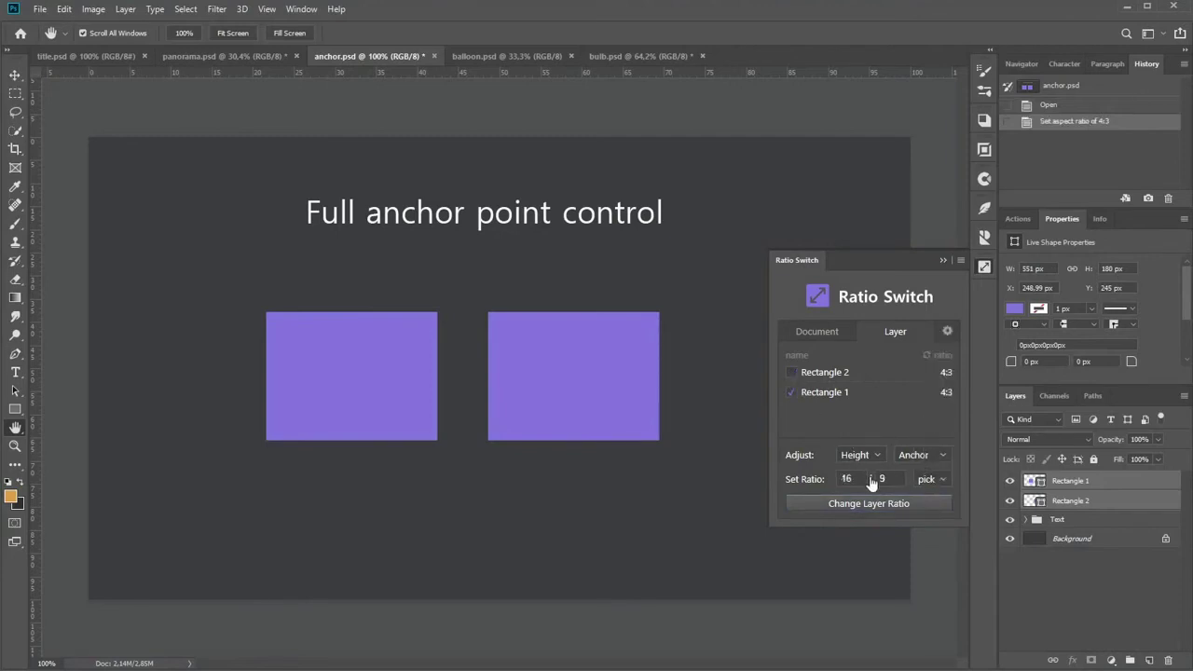
click(871, 479)
click(876, 457)
click(852, 506)
click(936, 459)
click(941, 471)
click(869, 503)
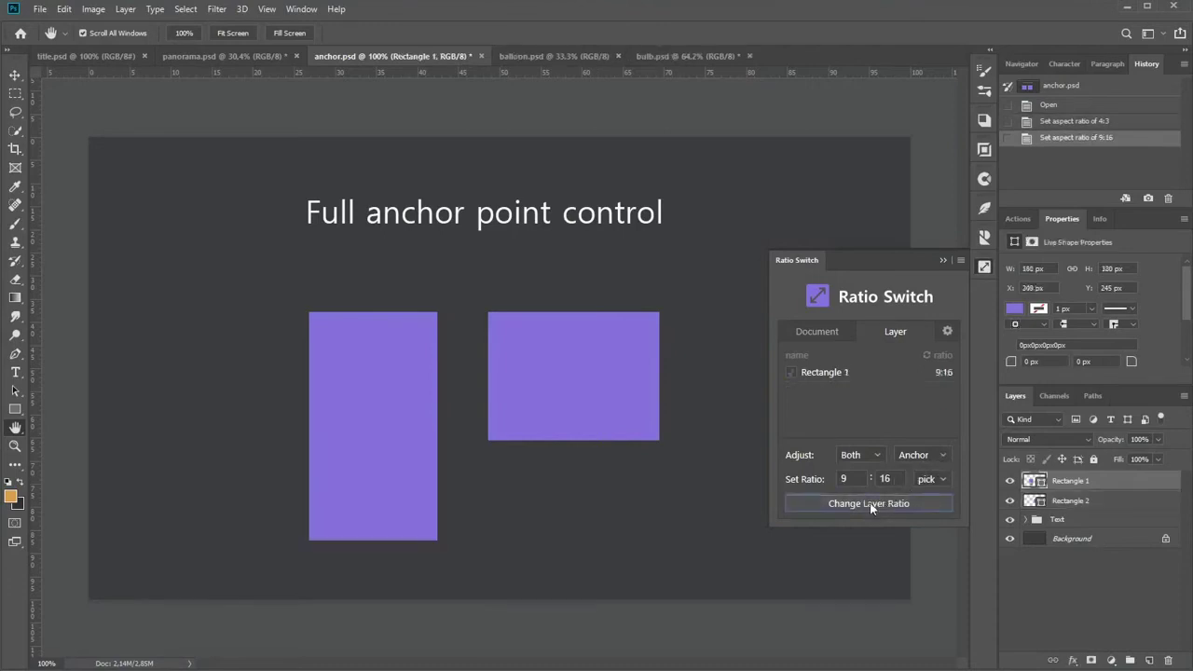
click(872, 479)
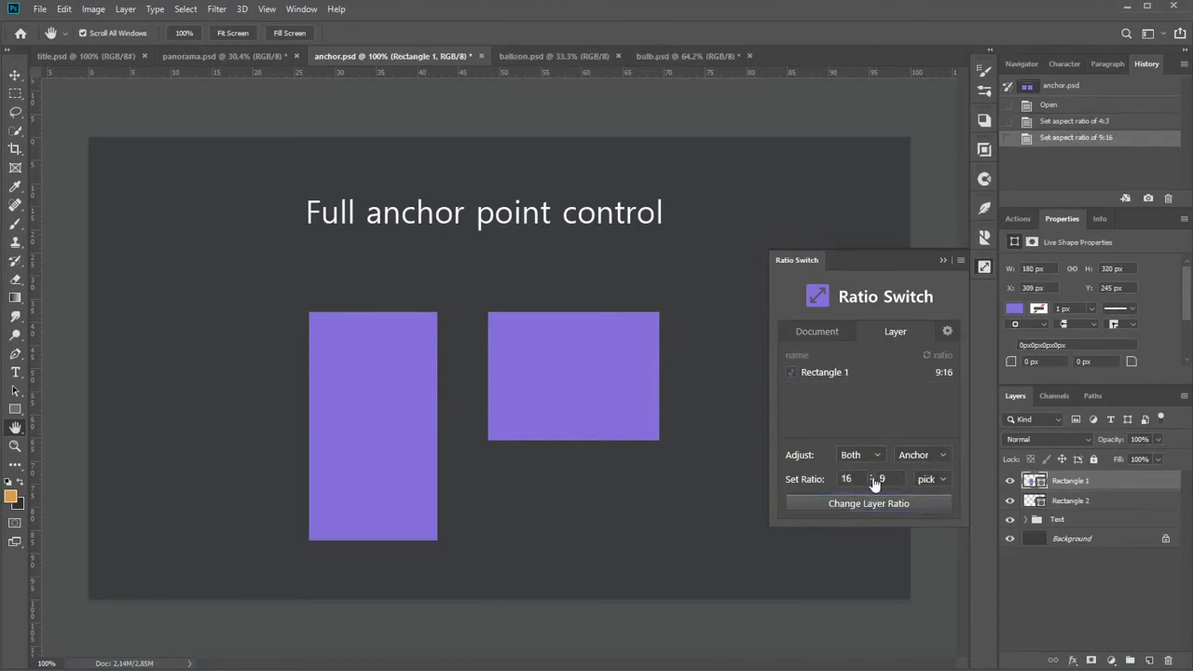
click(870, 503)
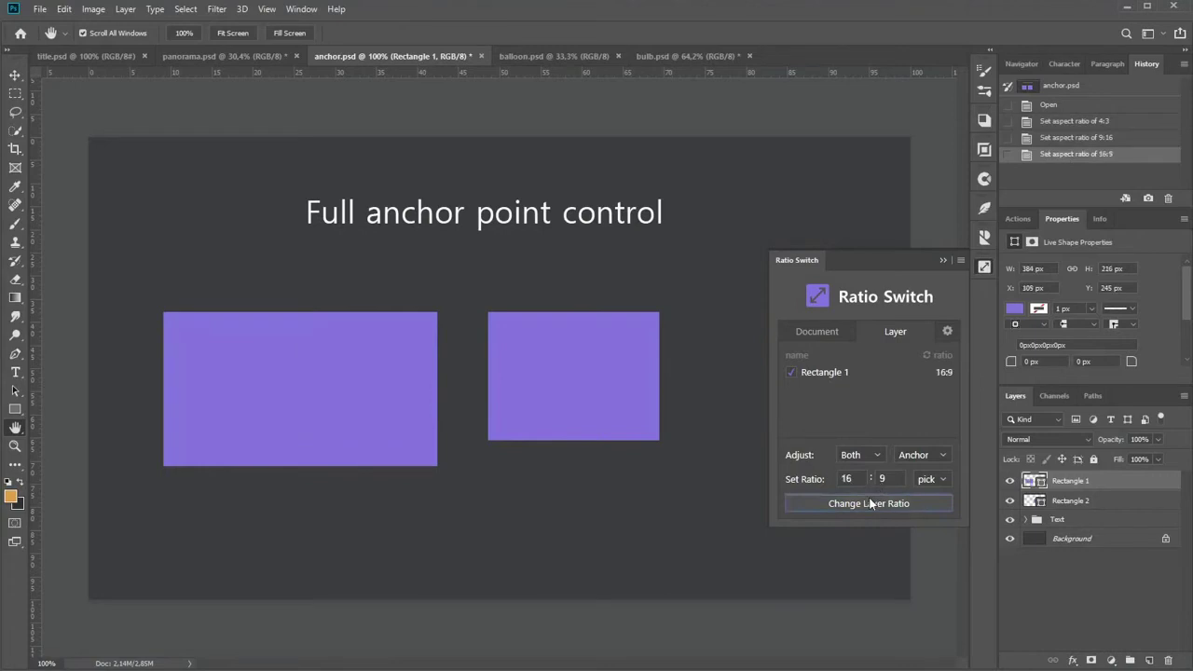
In balloon.psd, disable background extension and widen the canvas to a 1:1 square.
click(537, 58)
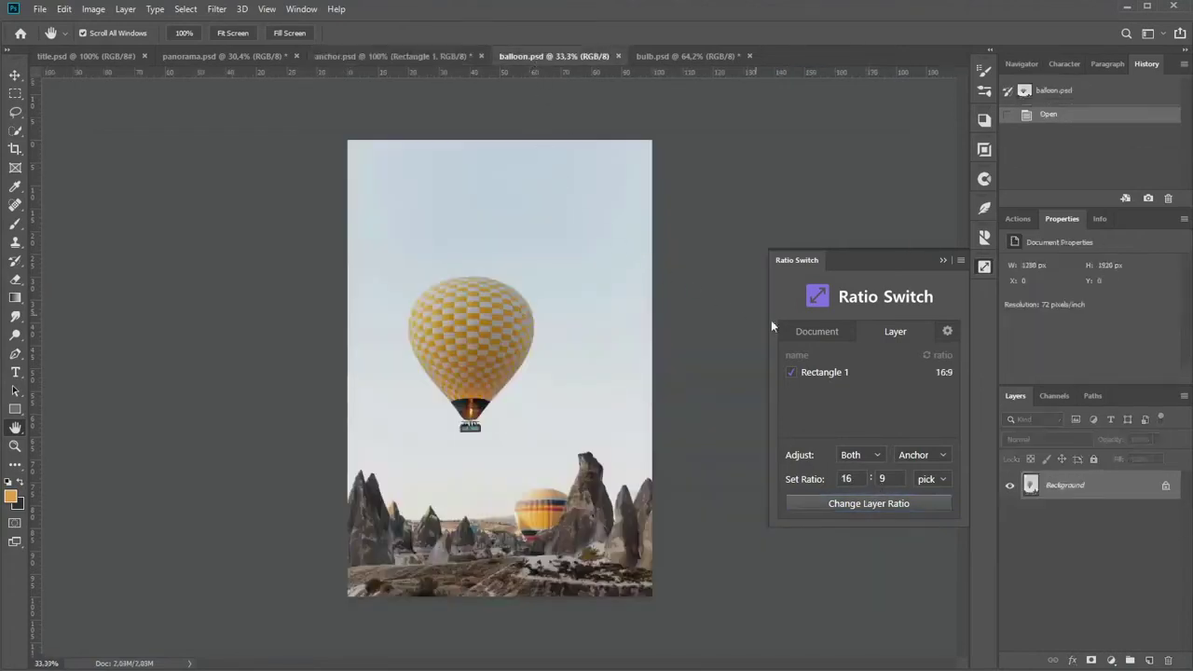
click(945, 334)
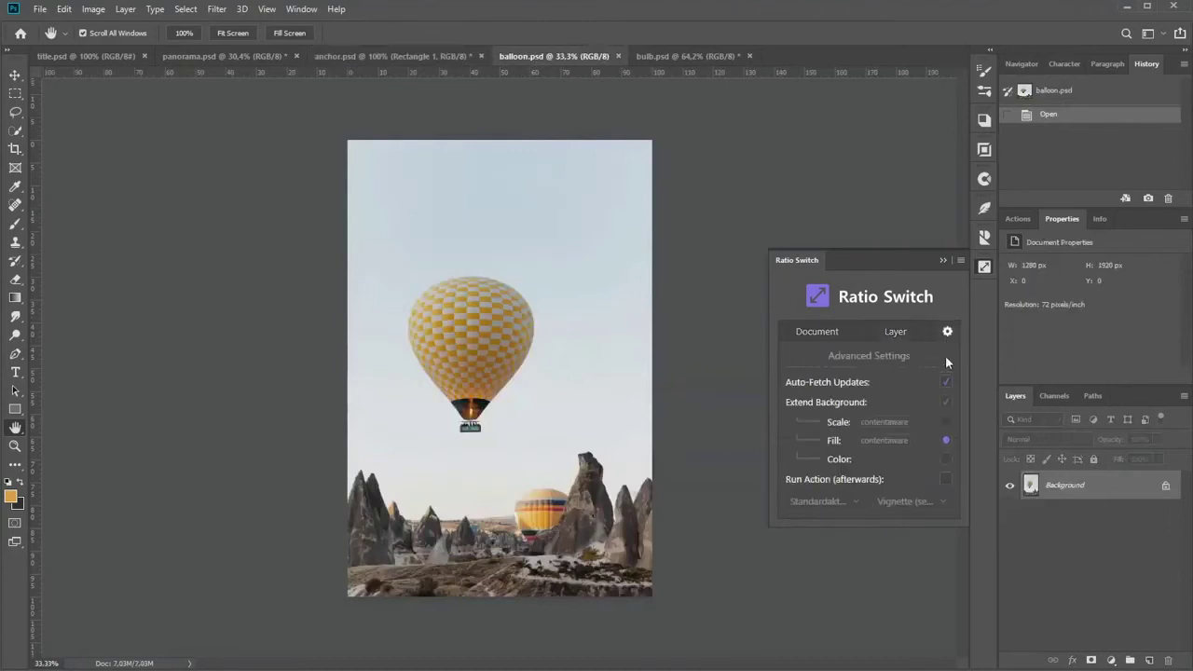
click(946, 407)
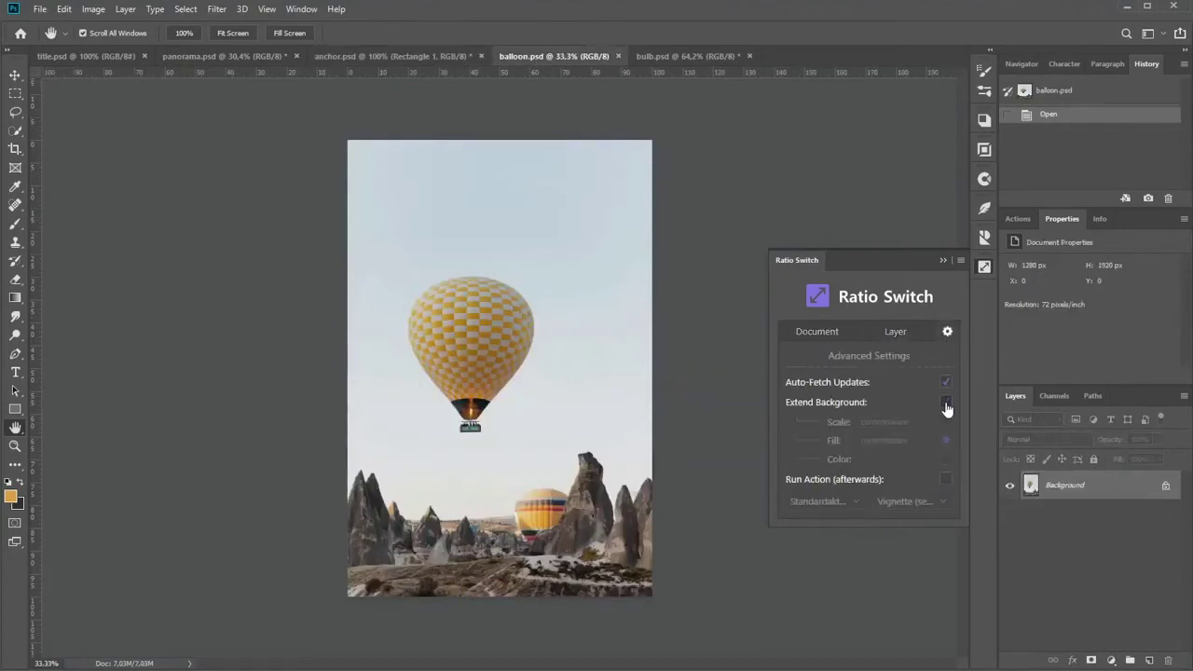
click(820, 334)
scroll(844, 387, down, 1)
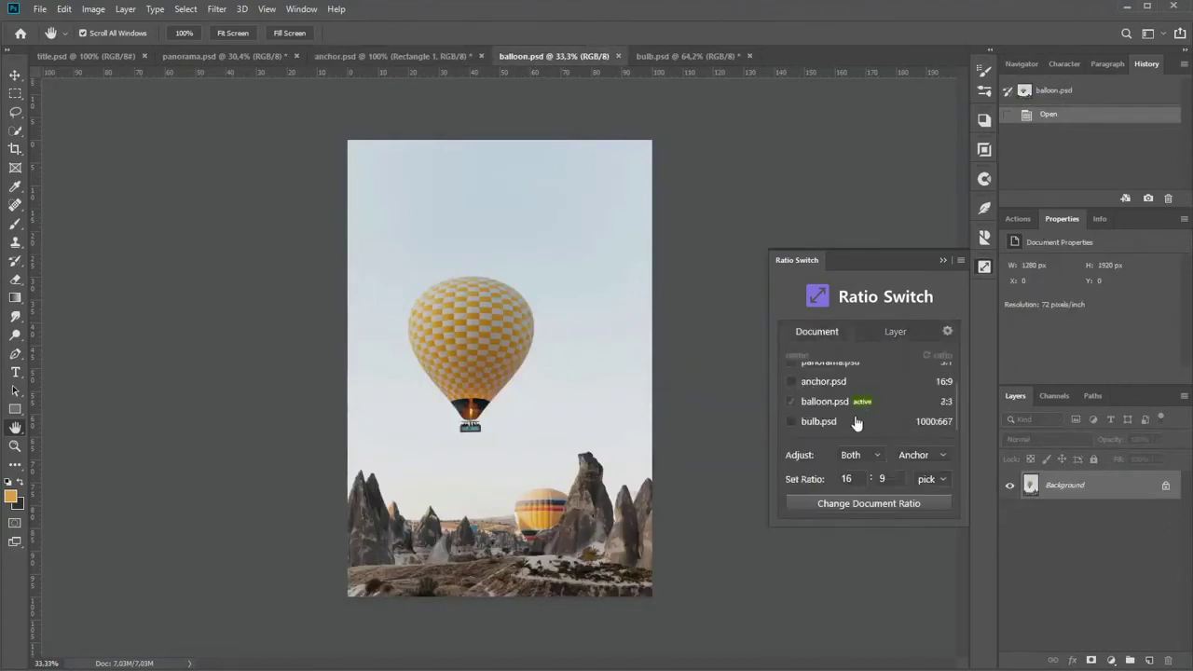
click(927, 479)
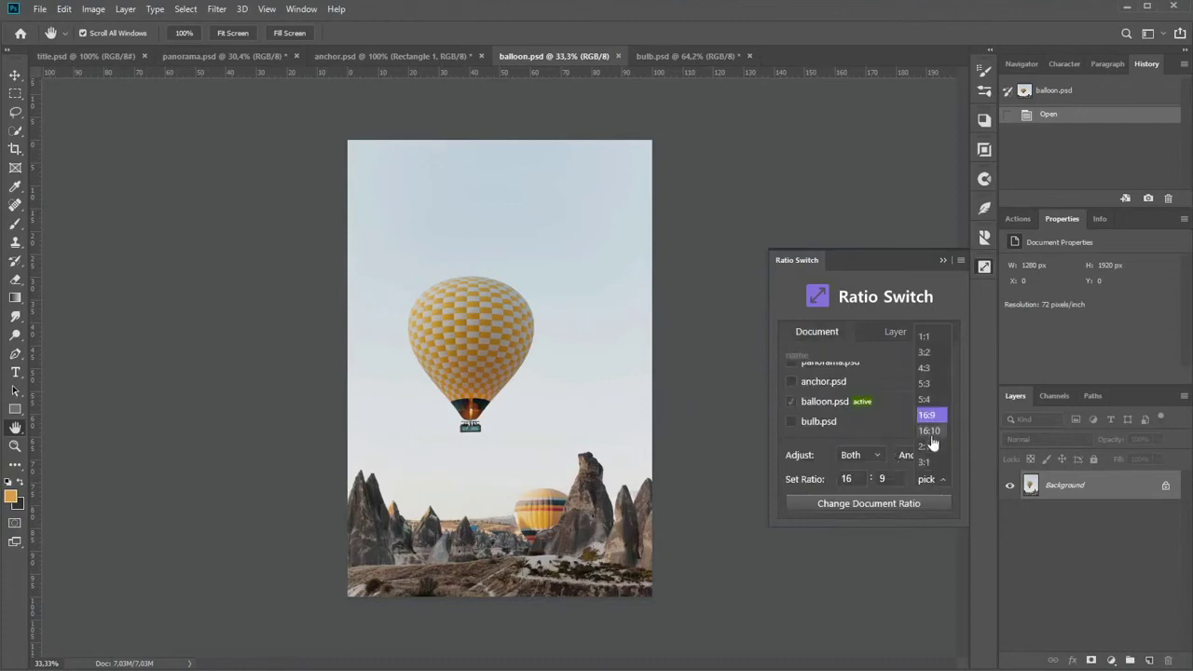
click(924, 344)
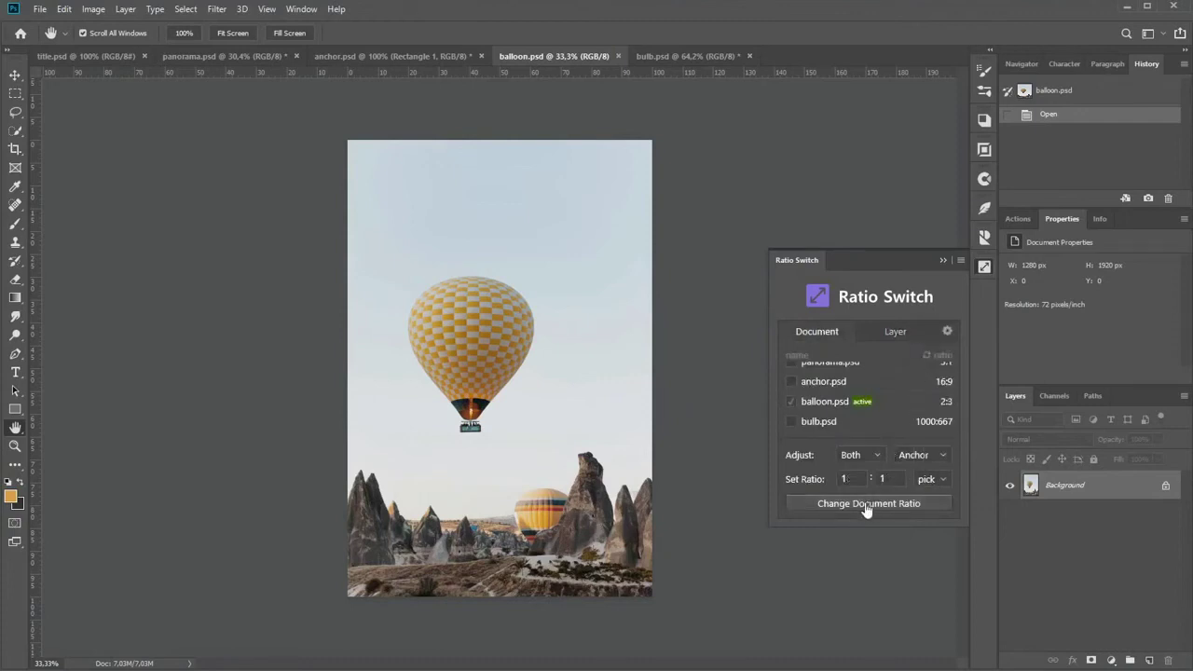
click(870, 455)
click(923, 461)
click(871, 455)
click(869, 478)
click(904, 507)
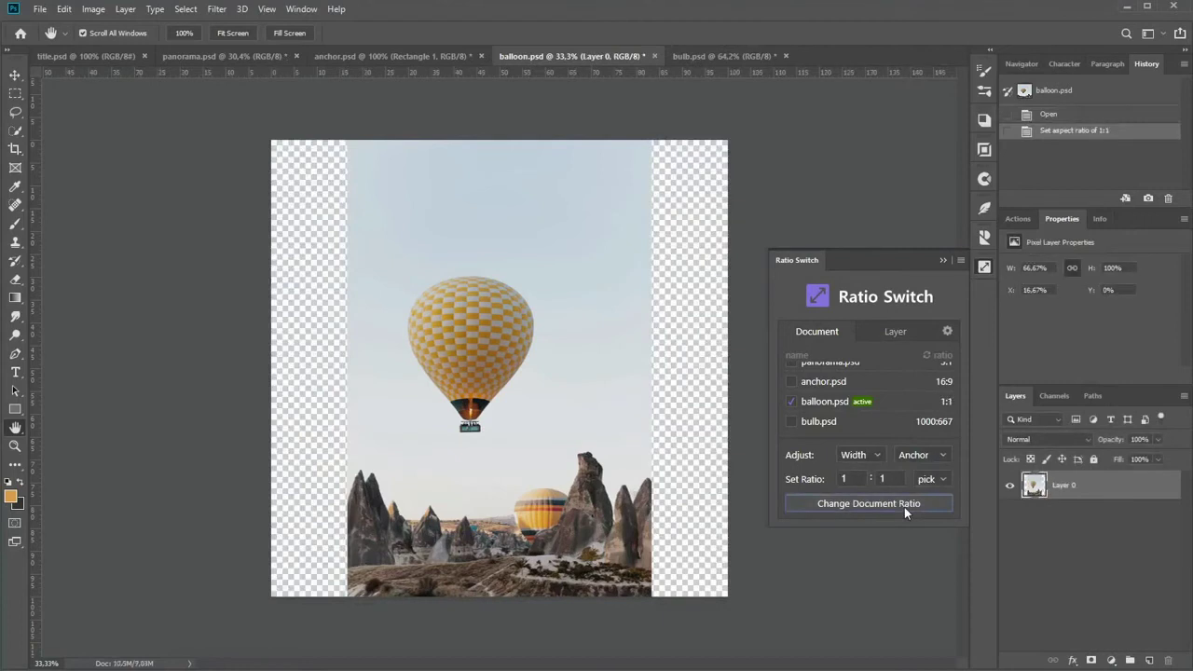
Undo, enable a yellow background fill, and re-apply the 1:1 square.
click(1064, 116)
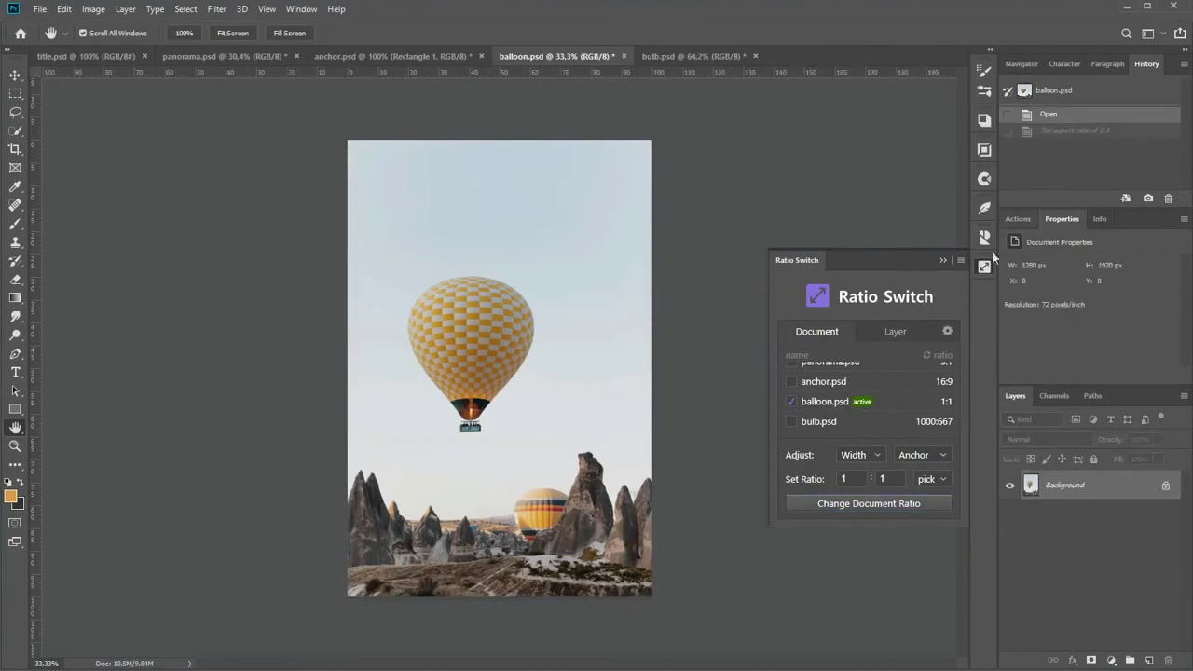
click(947, 332)
click(946, 402)
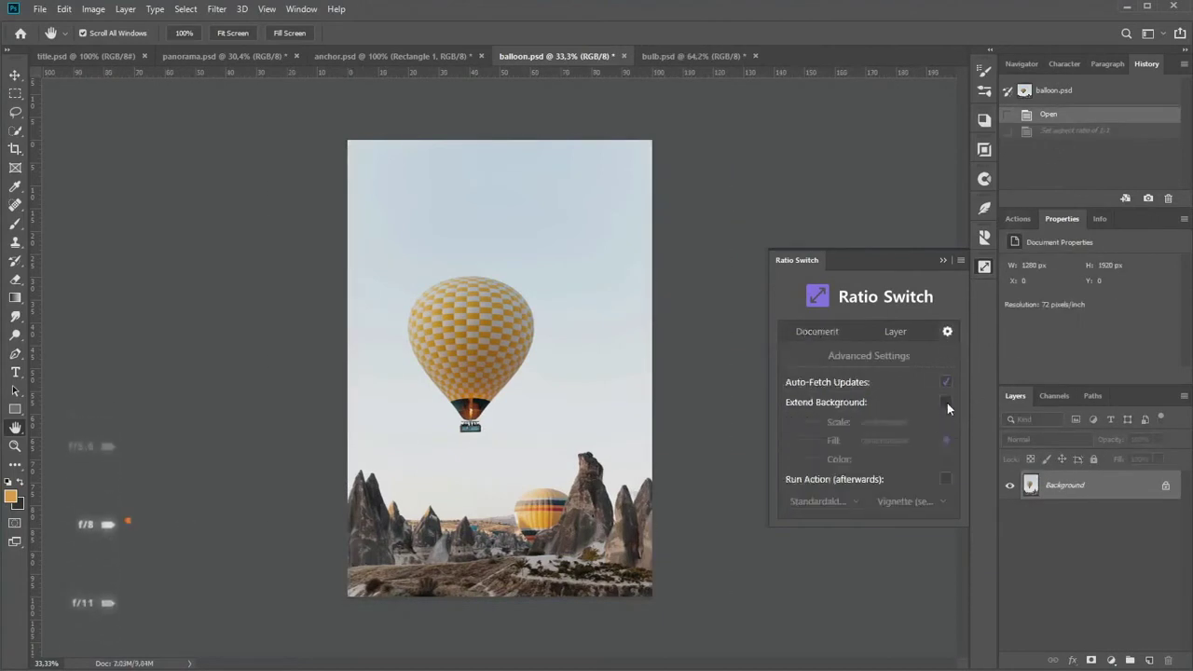
click(946, 459)
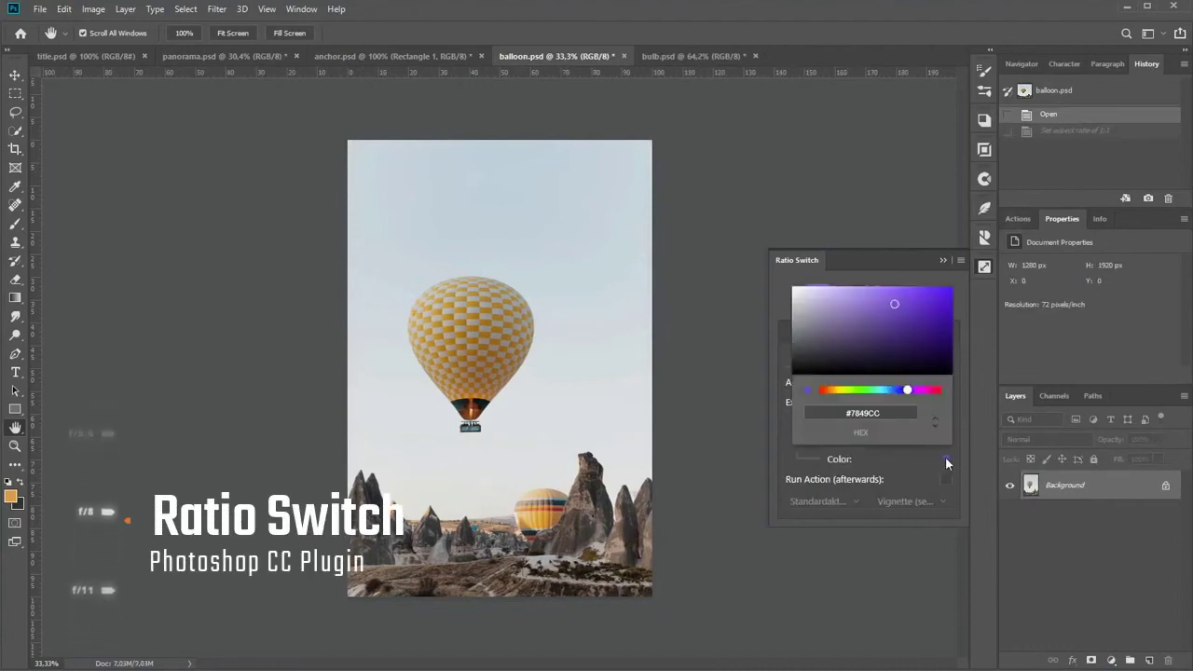
click(856, 391)
drag(856, 394, 834, 390)
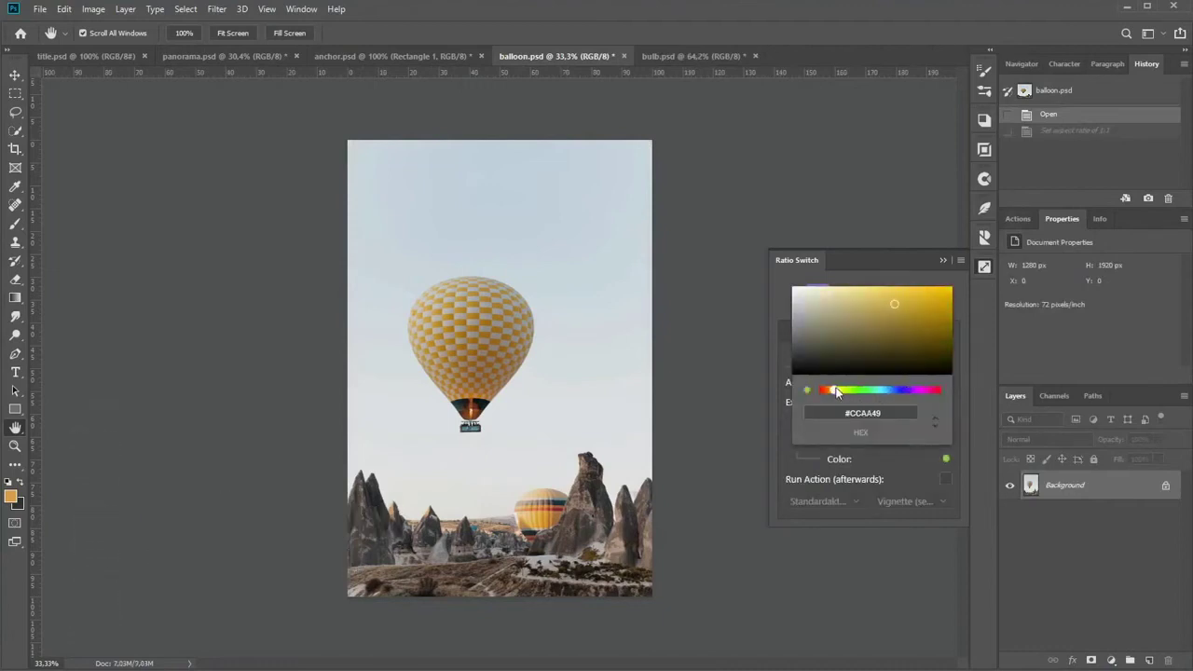
drag(899, 305, 905, 300)
click(958, 302)
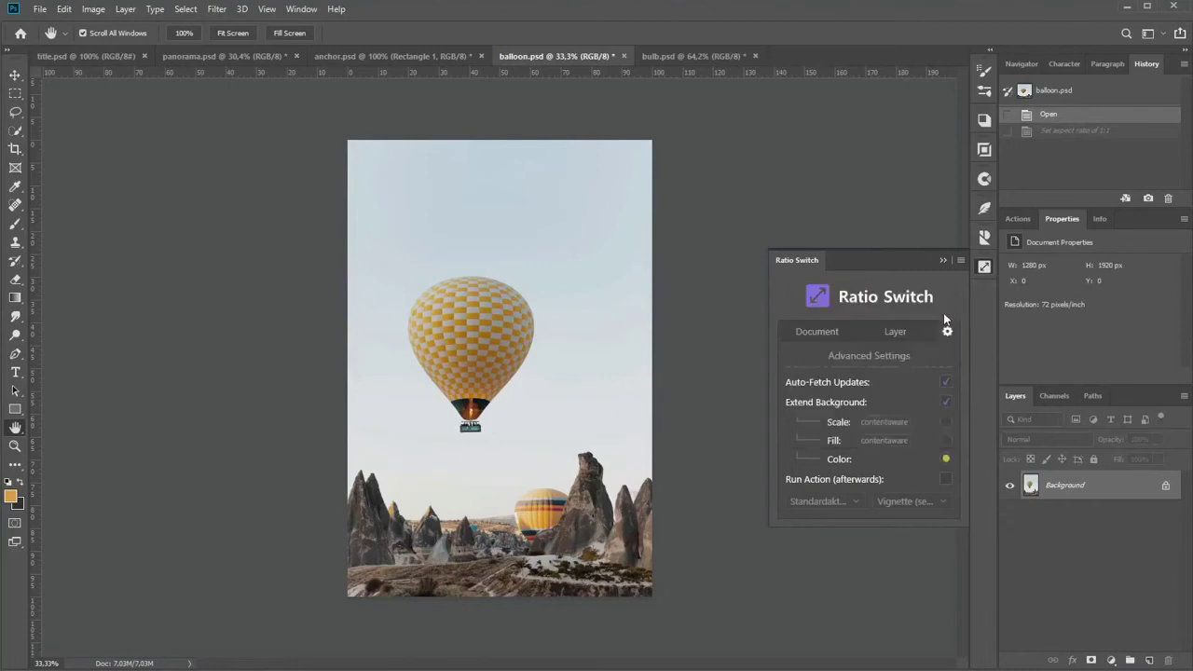
click(816, 330)
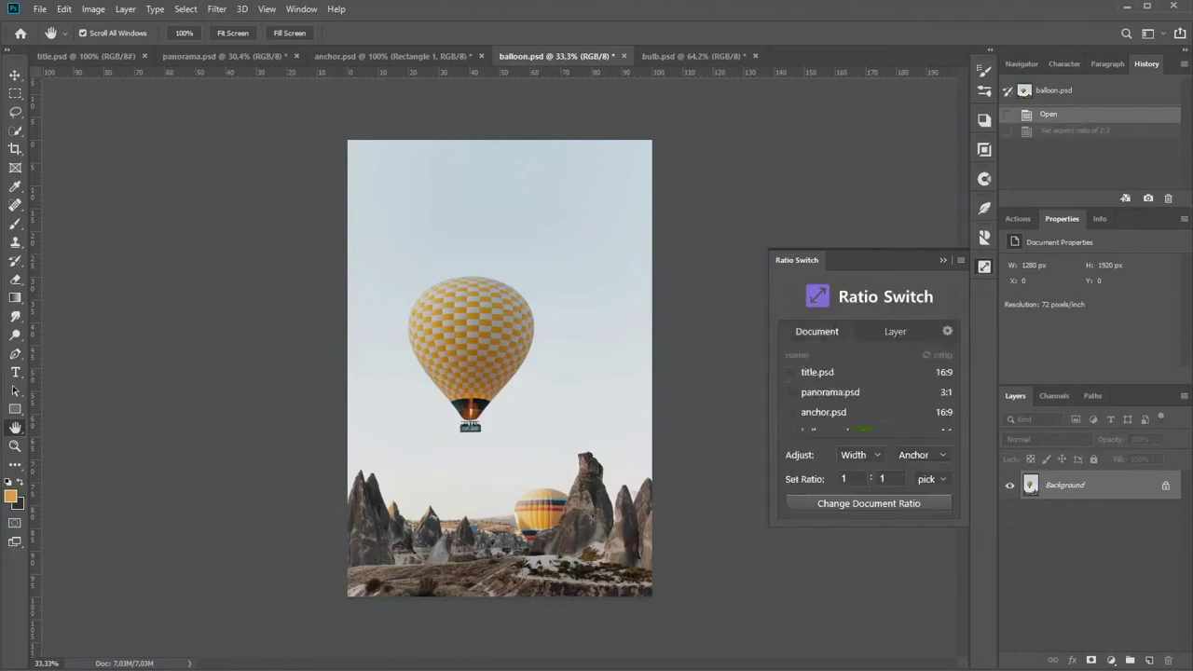
click(886, 505)
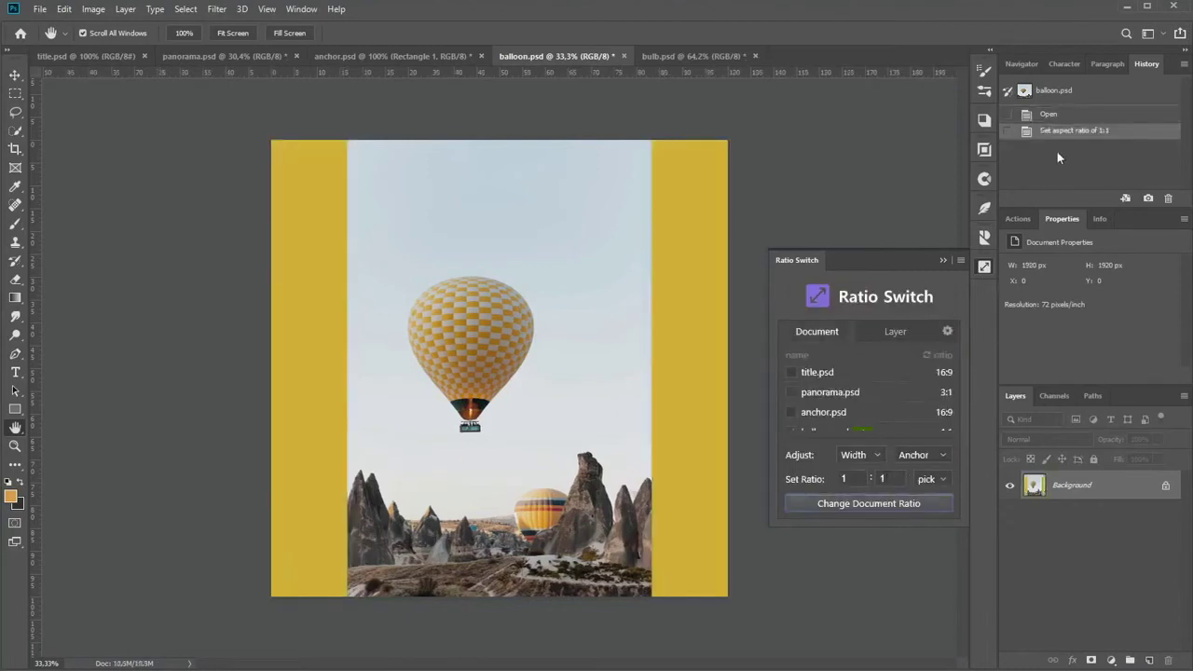
Undo the yellow-filled square and apply the 1:1 document ratio again.
click(1053, 114)
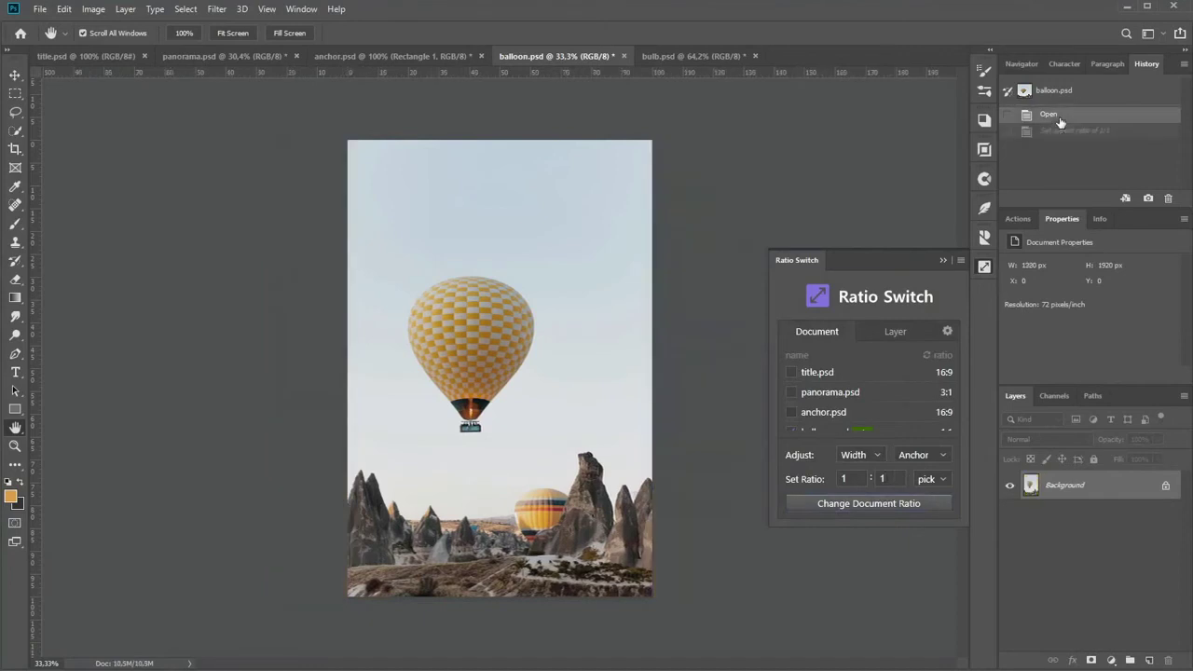
click(947, 331)
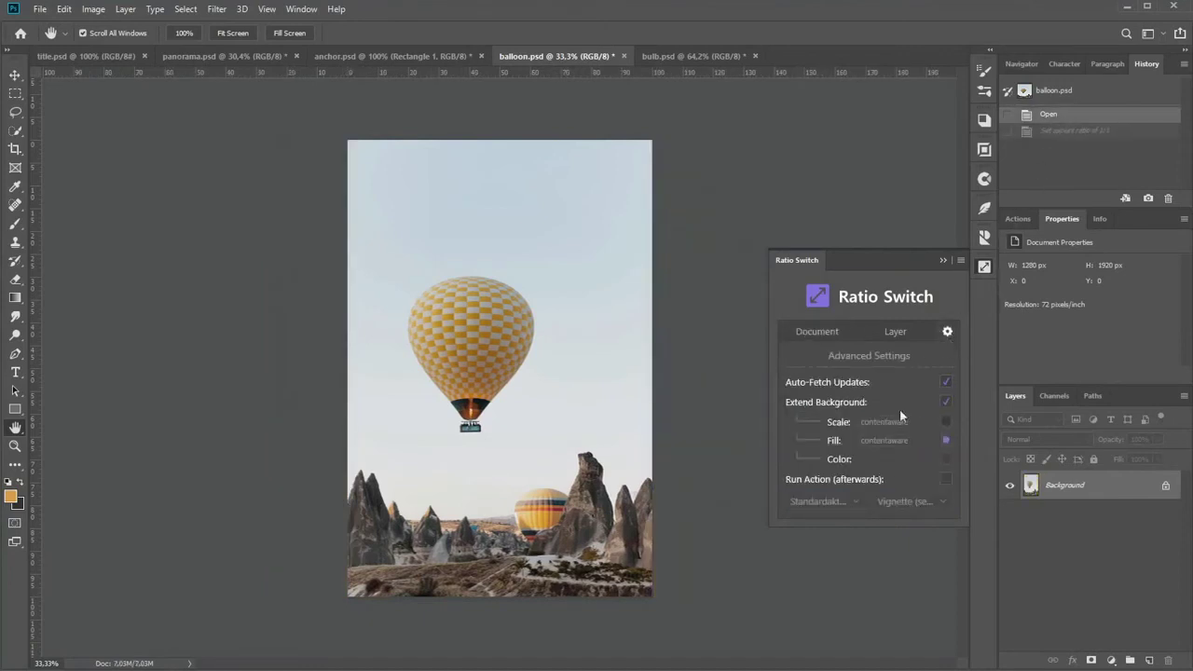
click(835, 336)
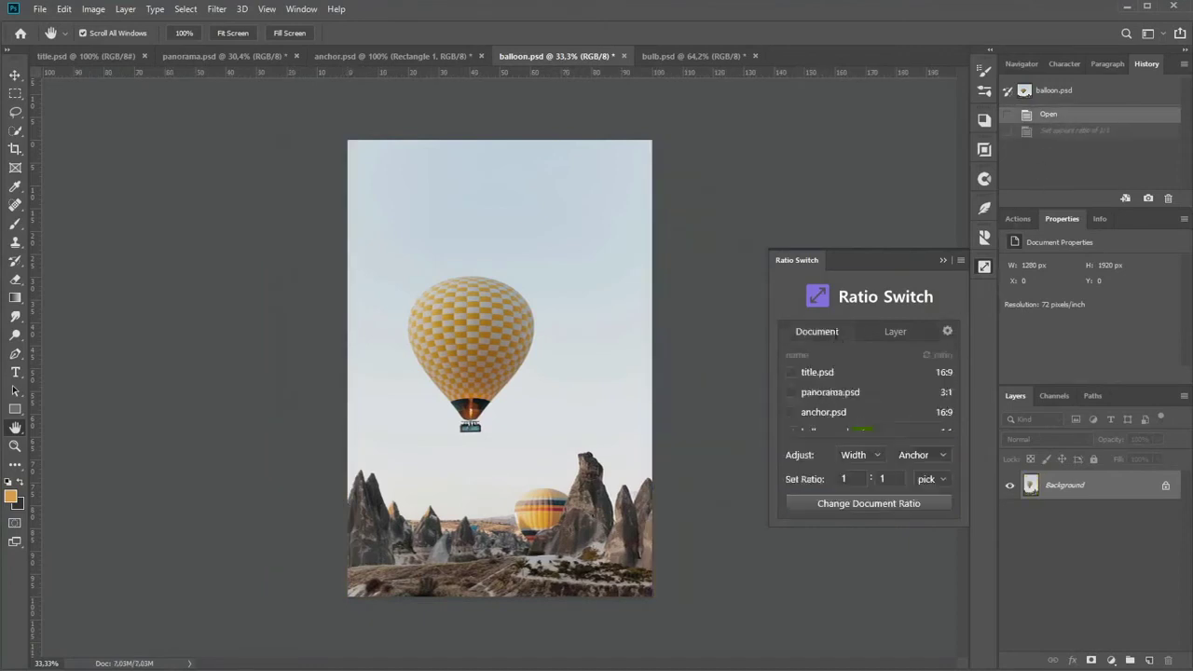
click(876, 504)
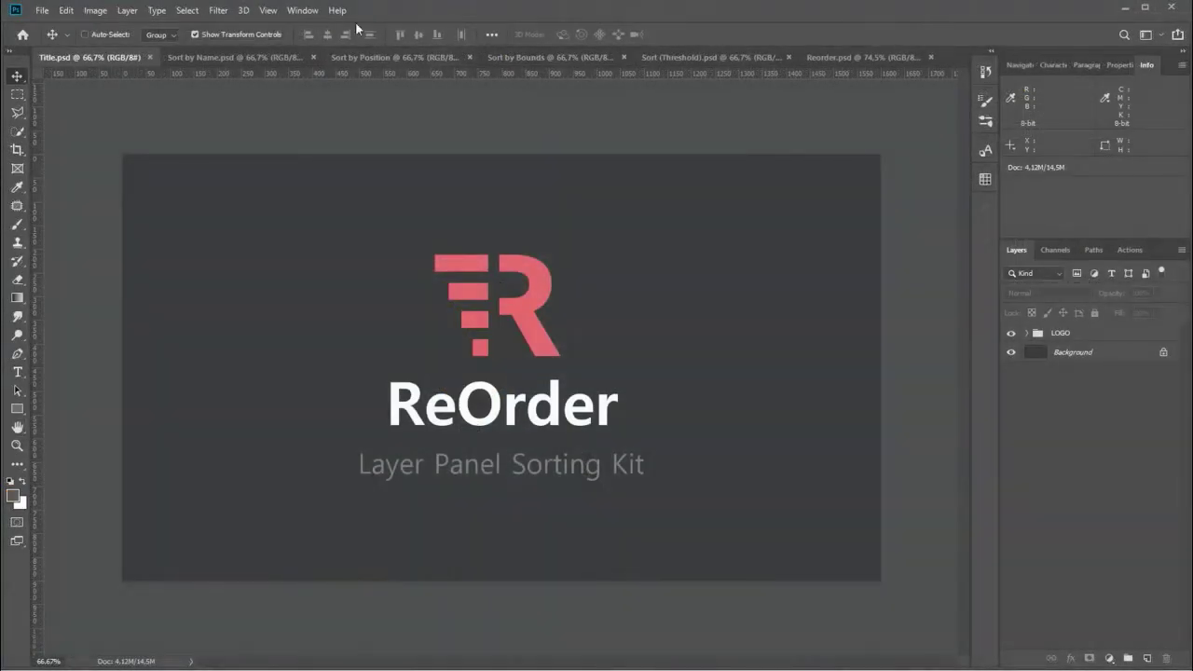
Open the ReOrder panel from Window > Extensions and switch to Sort by Name.psd.
click(307, 11)
mouse_move(317, 74)
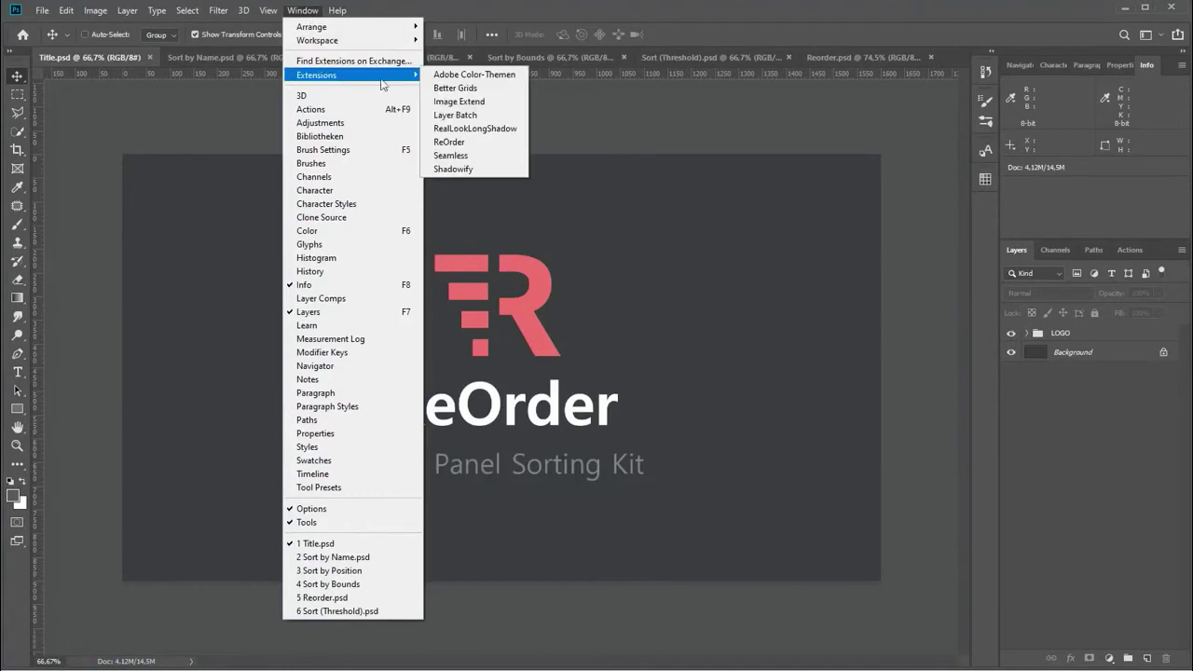
click(455, 142)
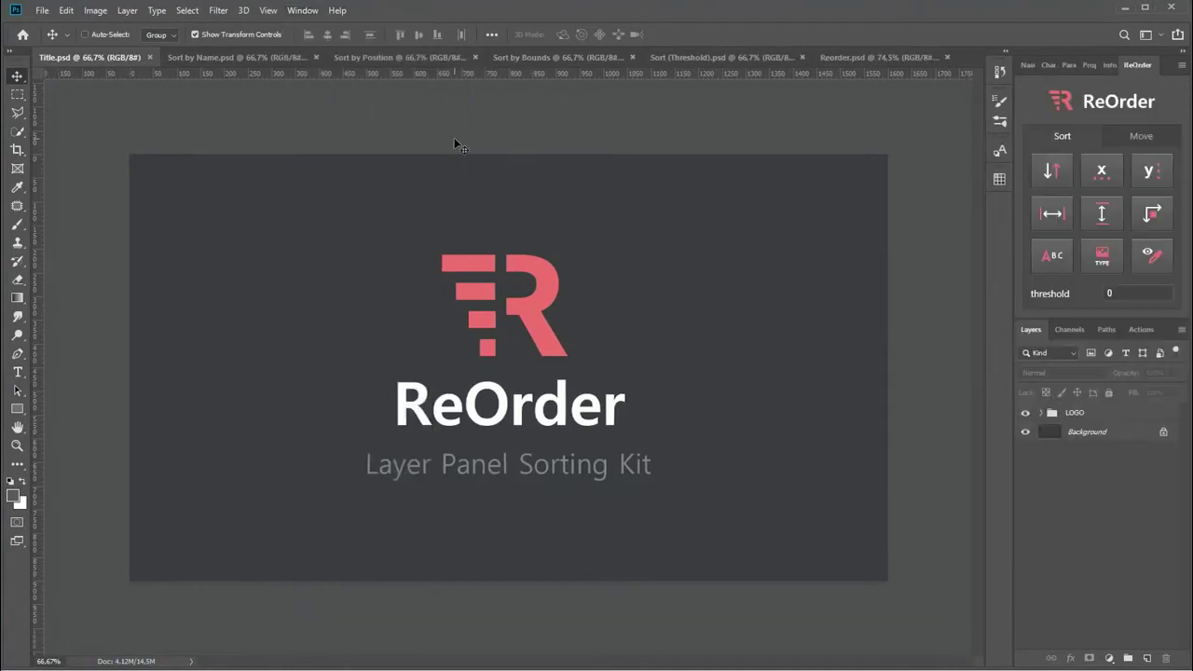
click(224, 57)
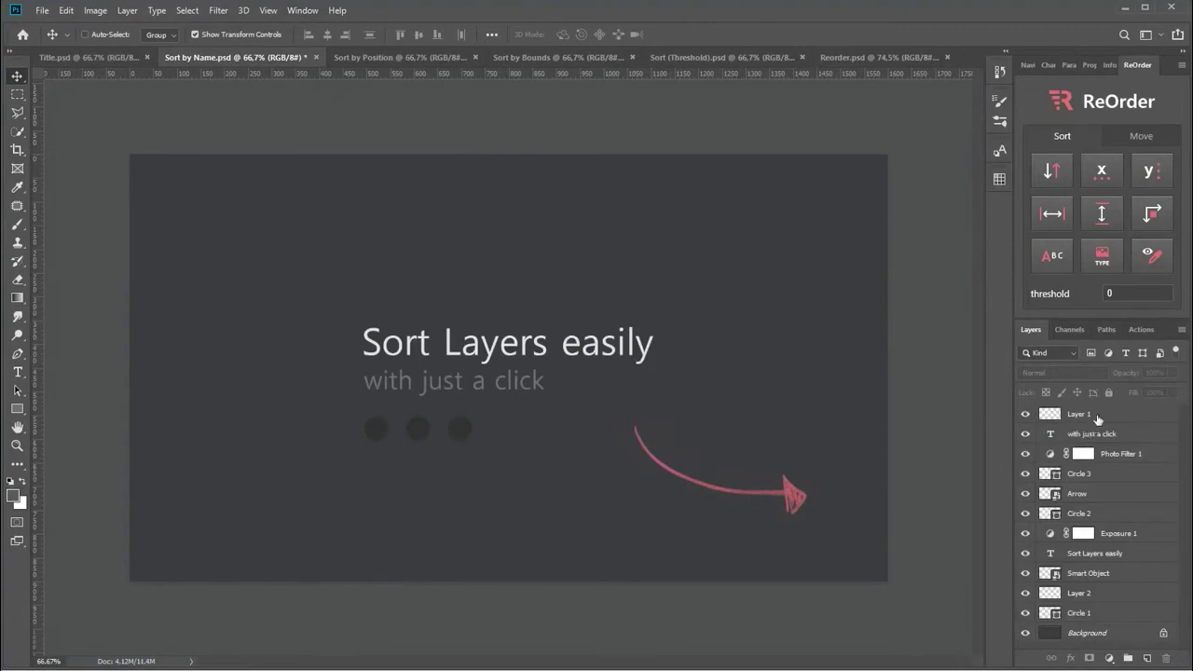
Select Layer 1 through Circle 1 and try ReOrder's alphabetical and layer-type sorts.
click(1097, 418)
shift+click(1107, 617)
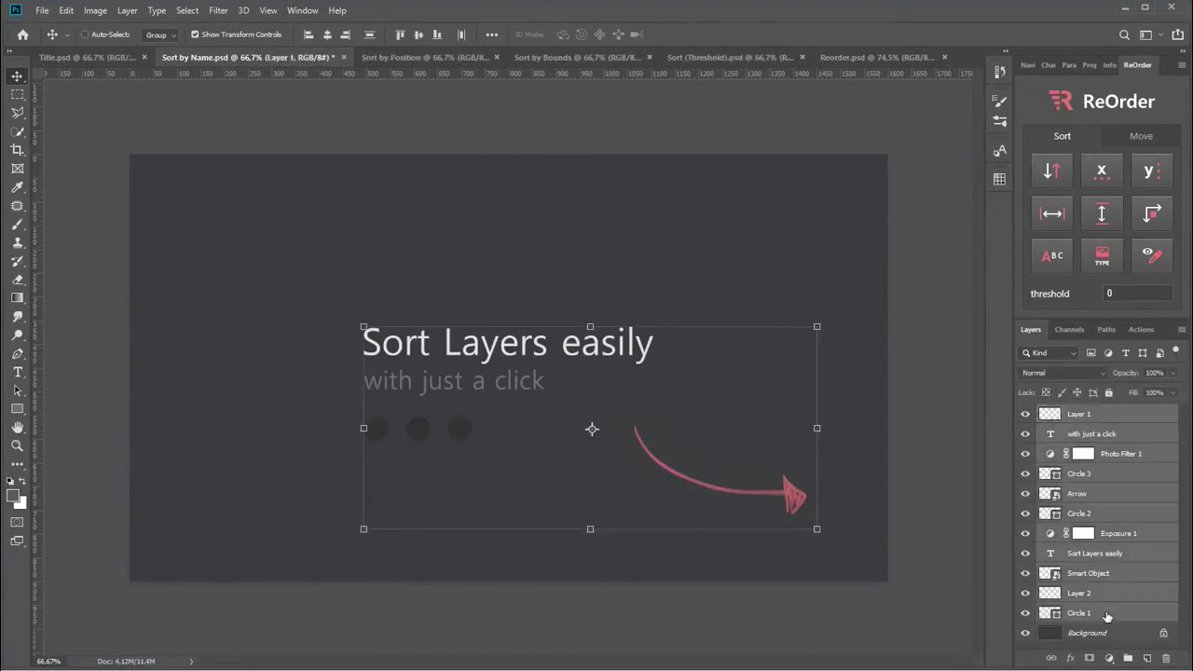
click(1055, 261)
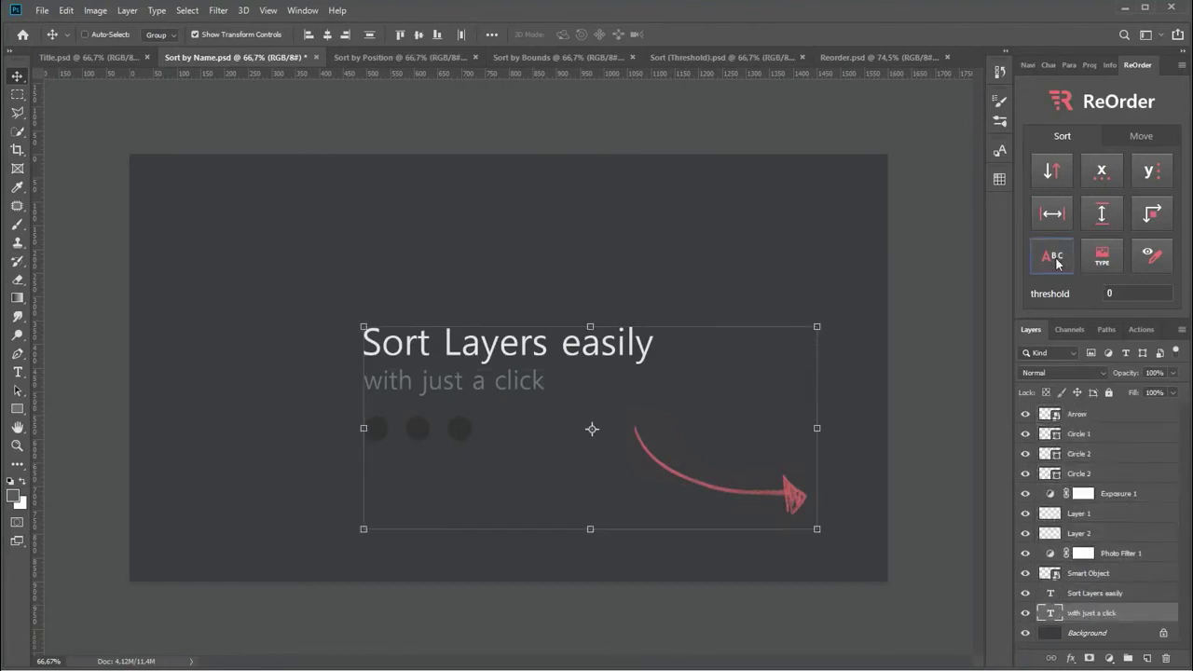
click(1112, 265)
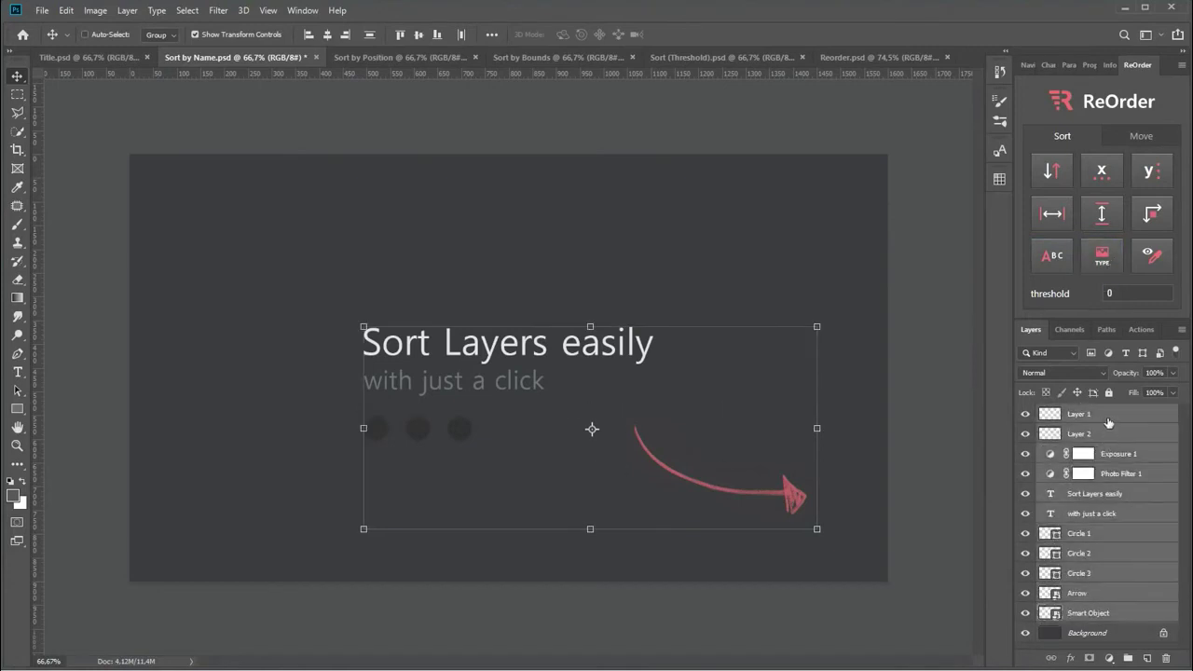
Label Layer 2 and Sort Layers easily red, Circle 2 and with just a click yellow.
right_click(1029, 435)
click(1047, 473)
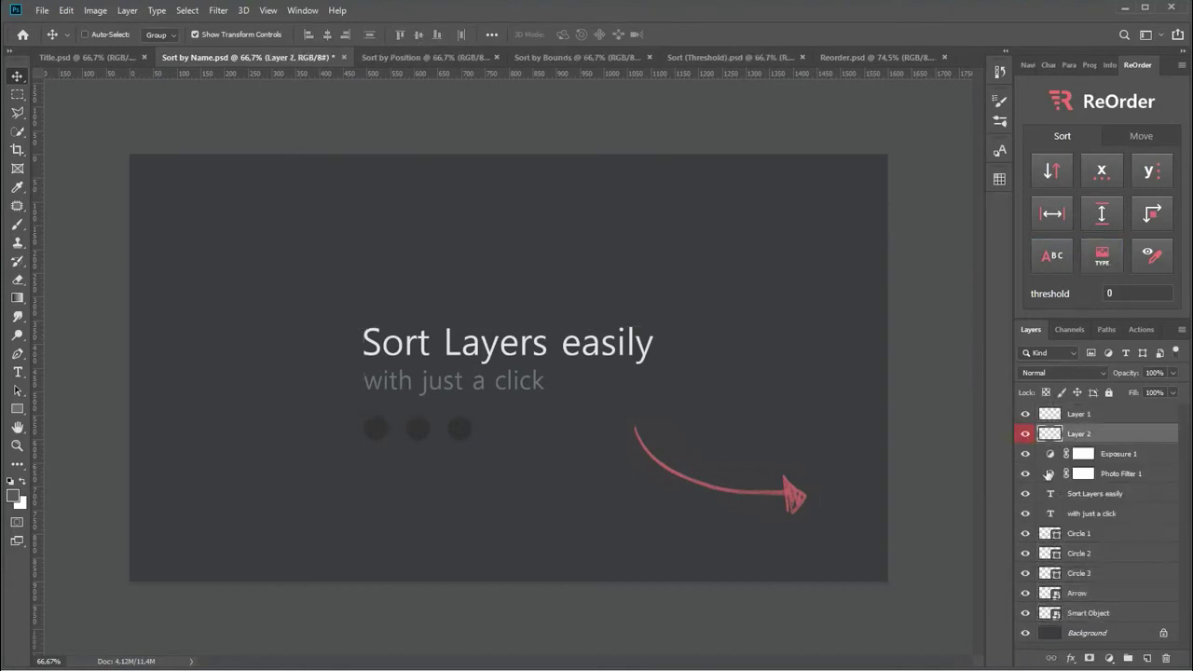
right_click(1027, 494)
click(1048, 546)
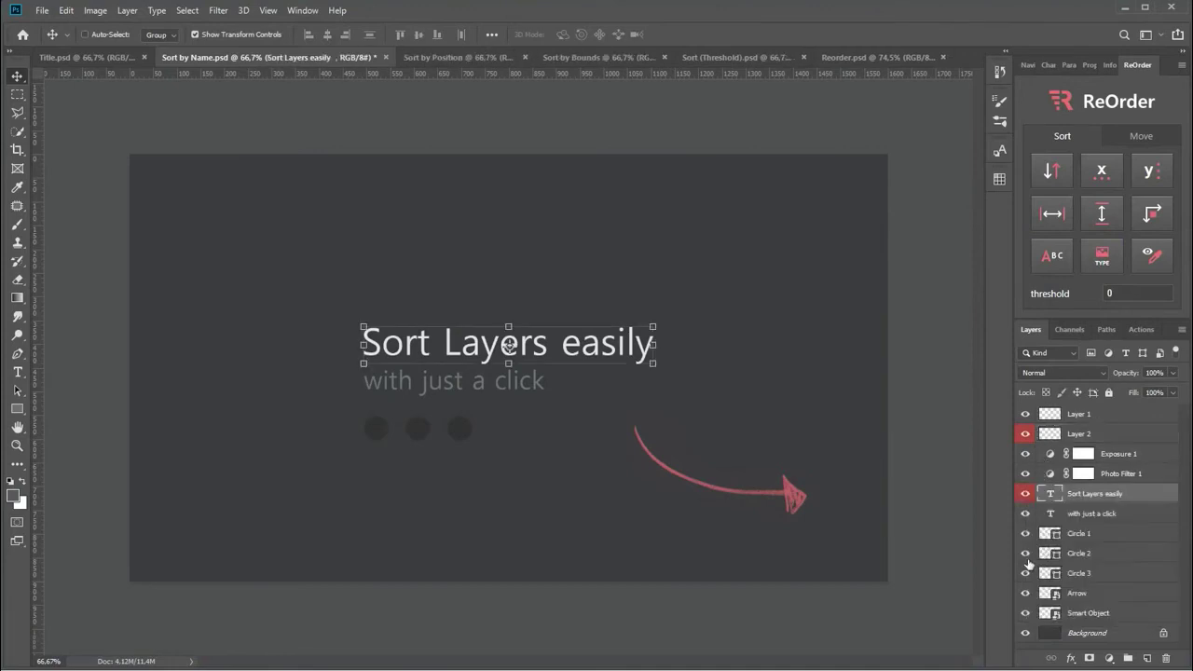
right_click(1028, 555)
click(1045, 631)
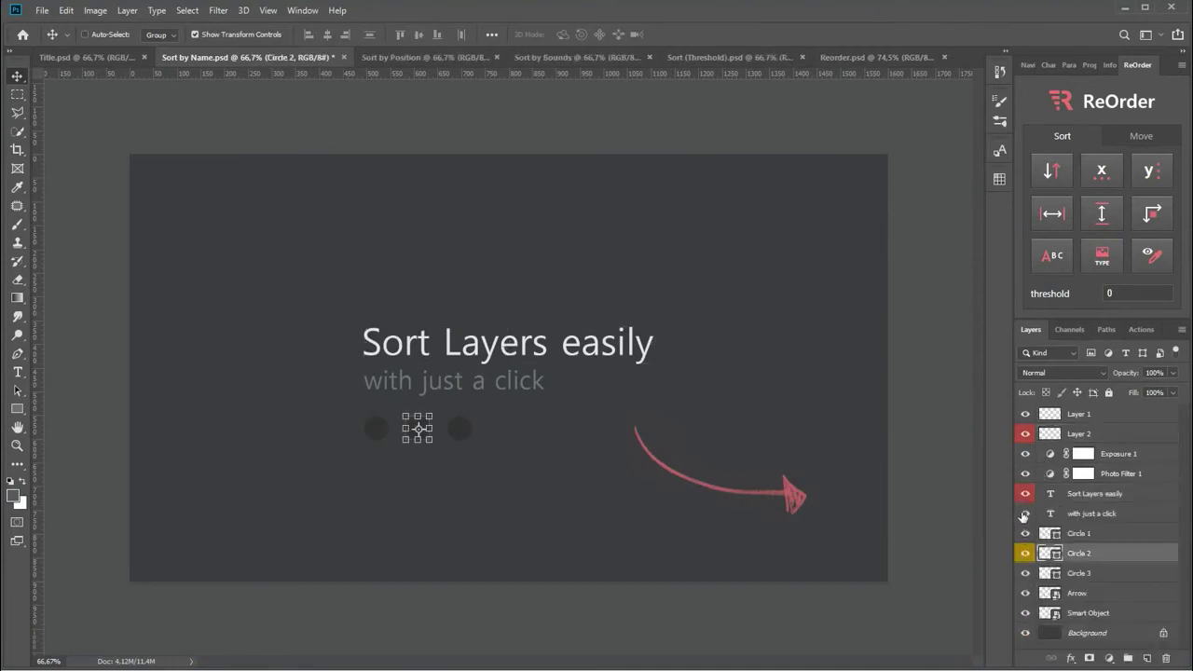
right_click(1025, 515)
click(1040, 597)
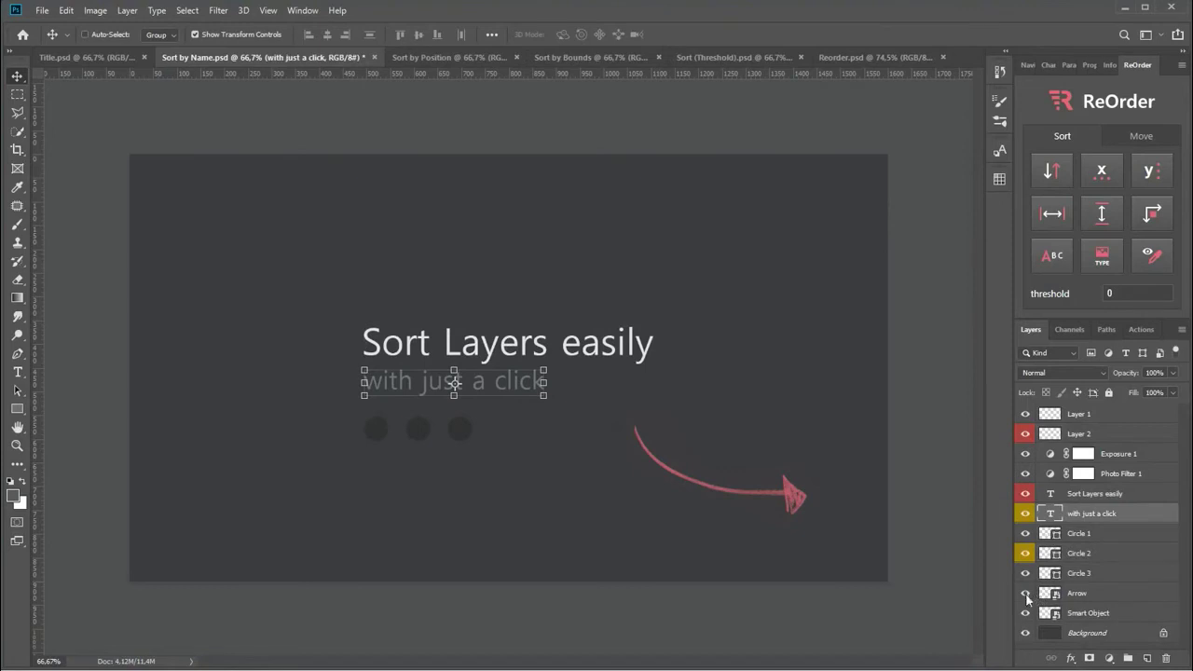
Label the Arrow and Exposure 1 layers violet and Layer 1 yellow.
right_click(1027, 597)
click(1081, 593)
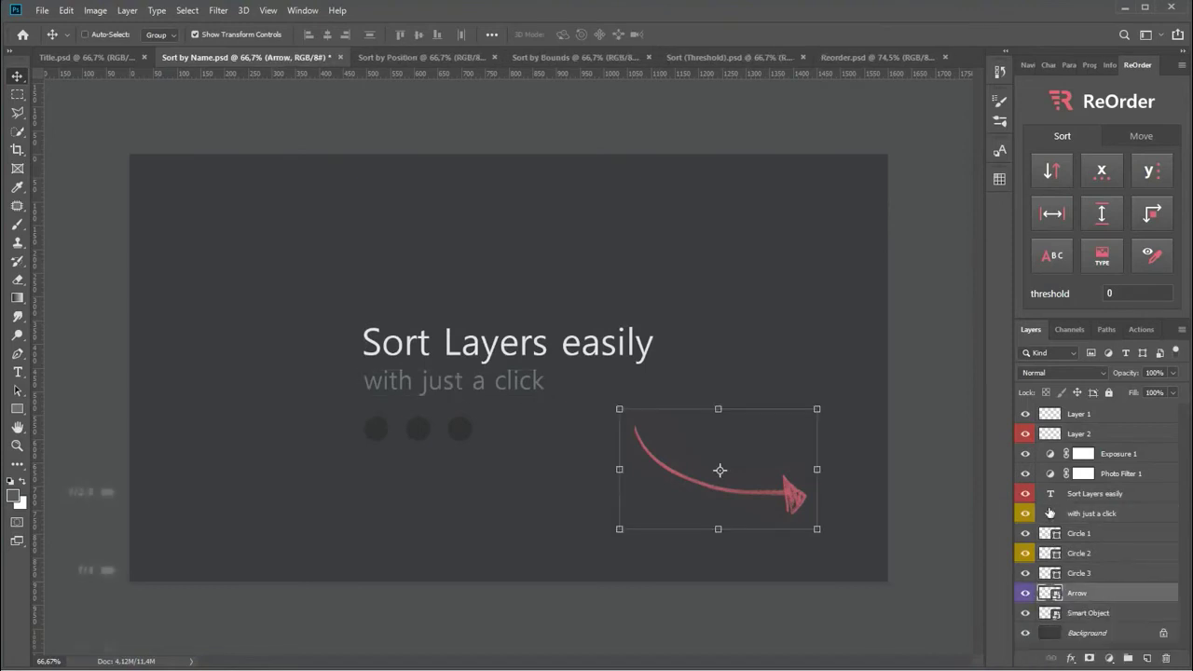
right_click(1025, 593)
click(1056, 570)
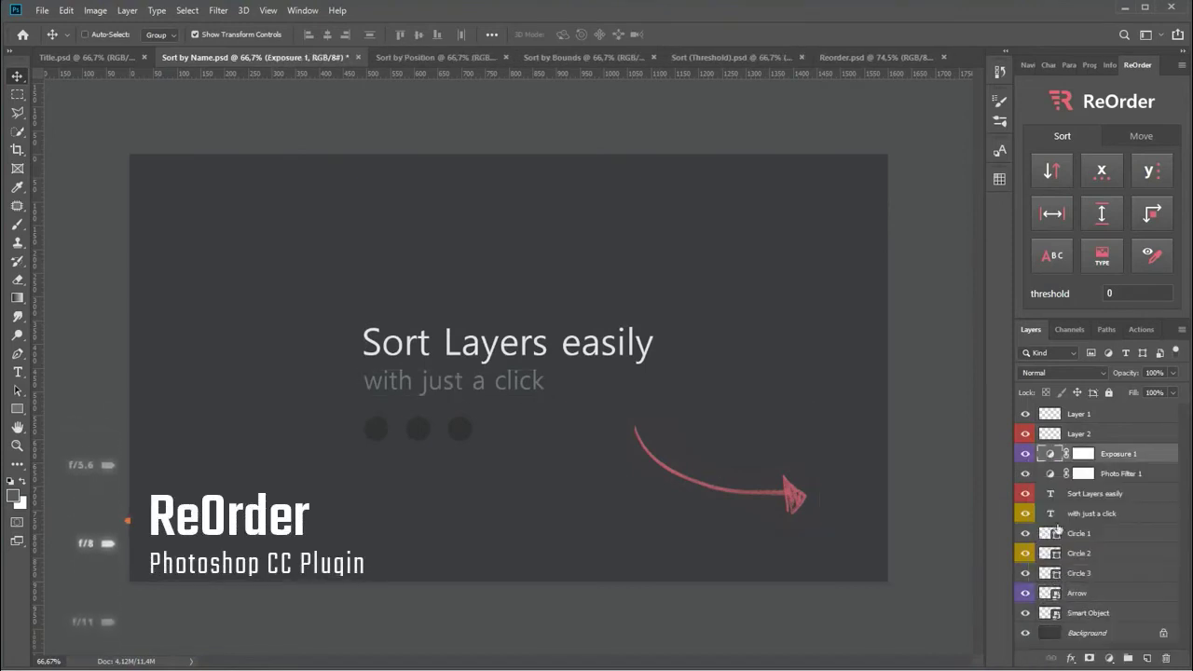
right_click(1025, 454)
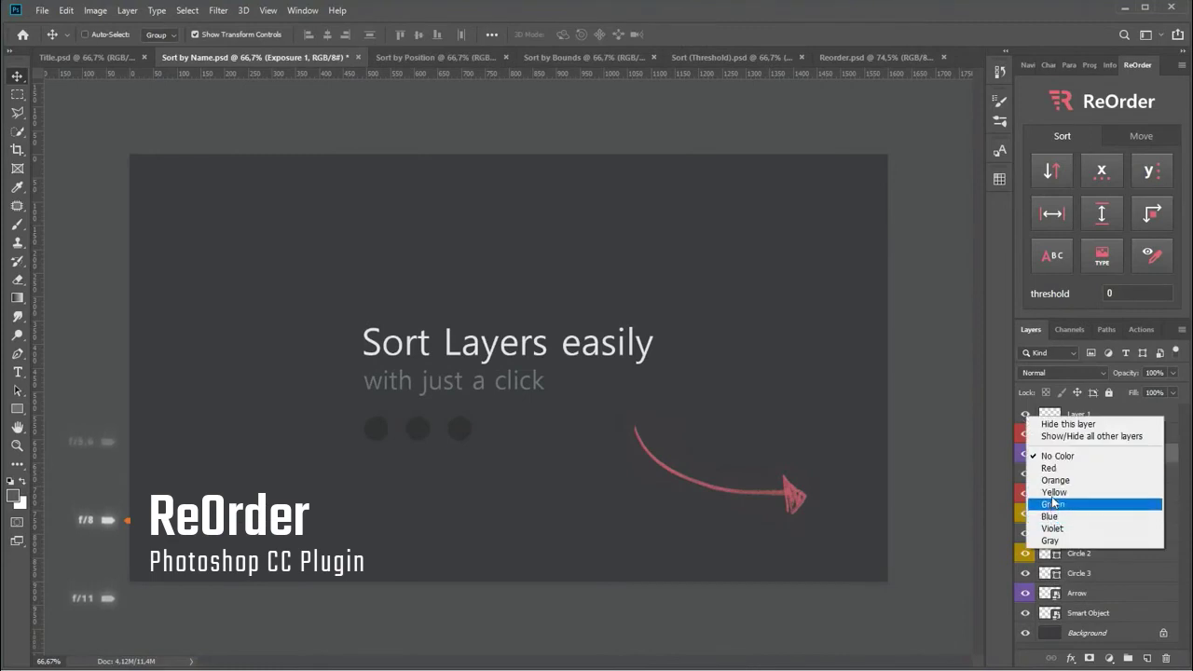
click(1054, 492)
Sort the layers down to Smart Object by colour label, then switch to Sort by Position.
shift+click(1093, 618)
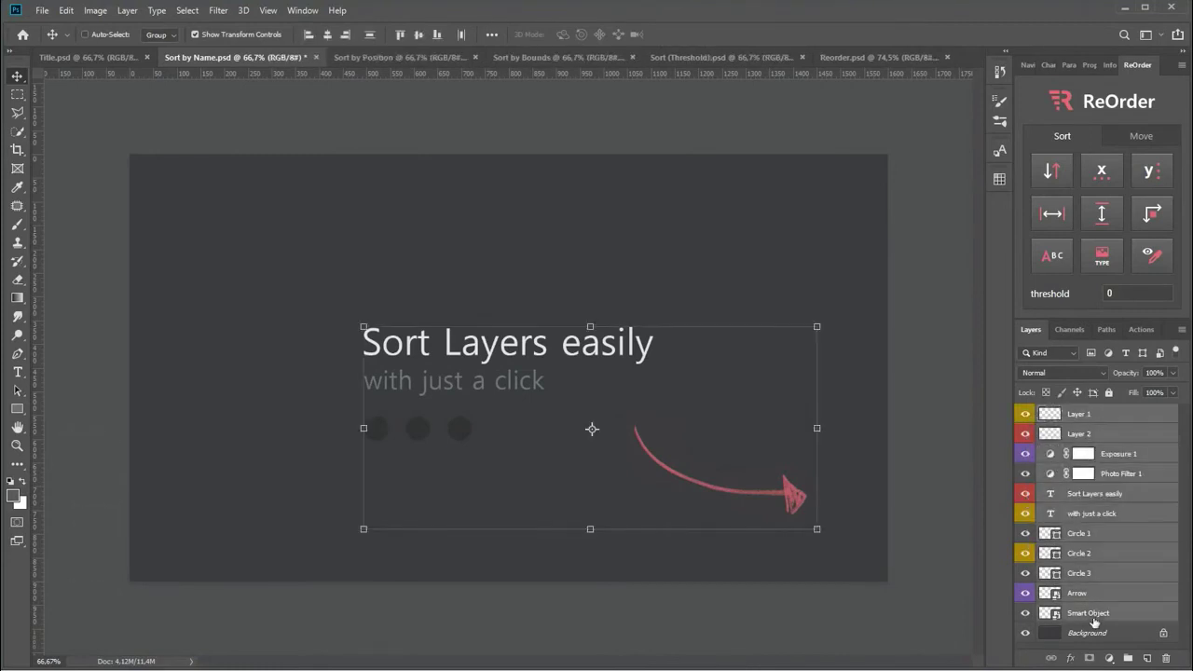
click(1150, 261)
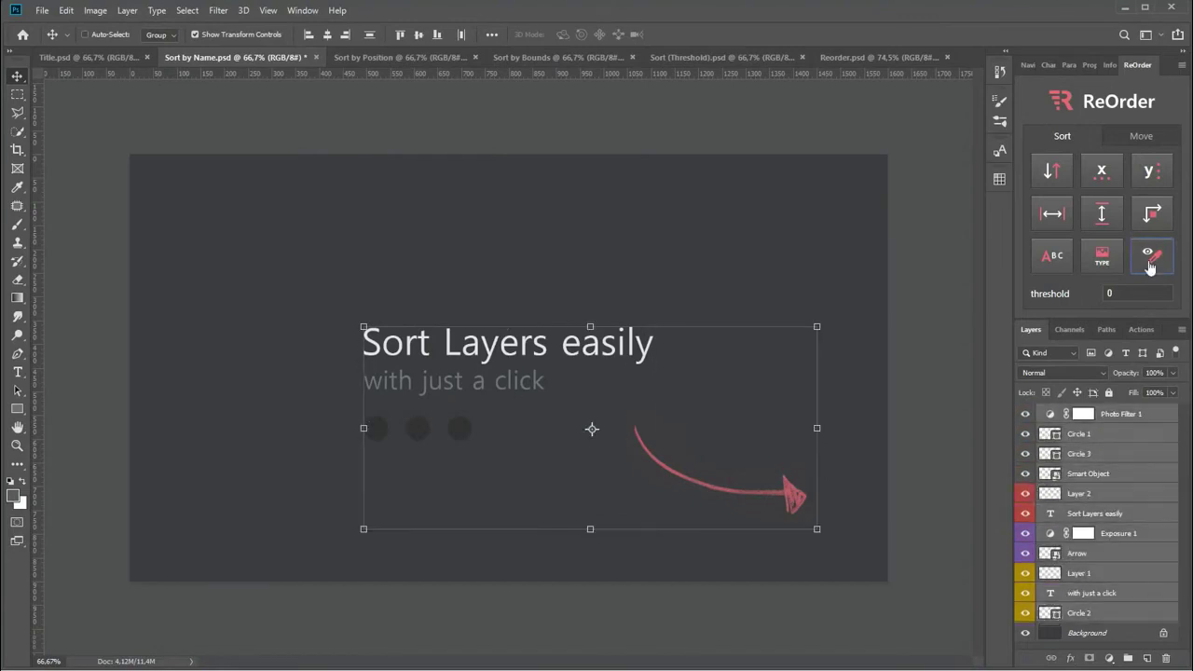
click(380, 58)
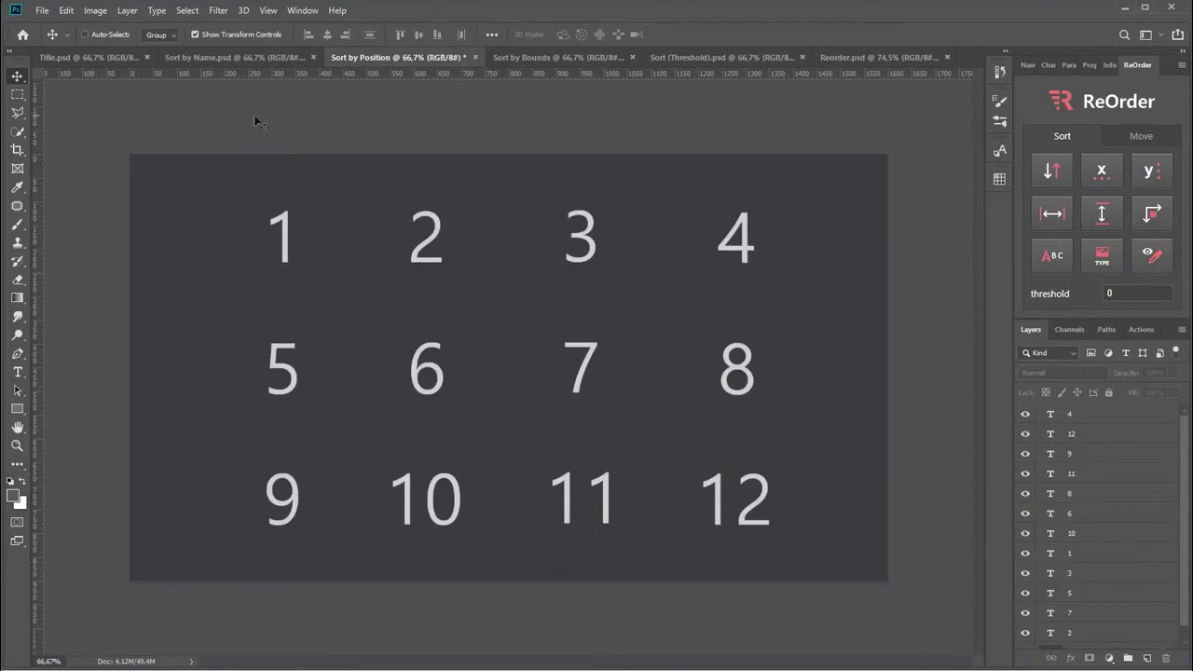
Select all the numbered text layers and sort them by vertical position.
click(1089, 421)
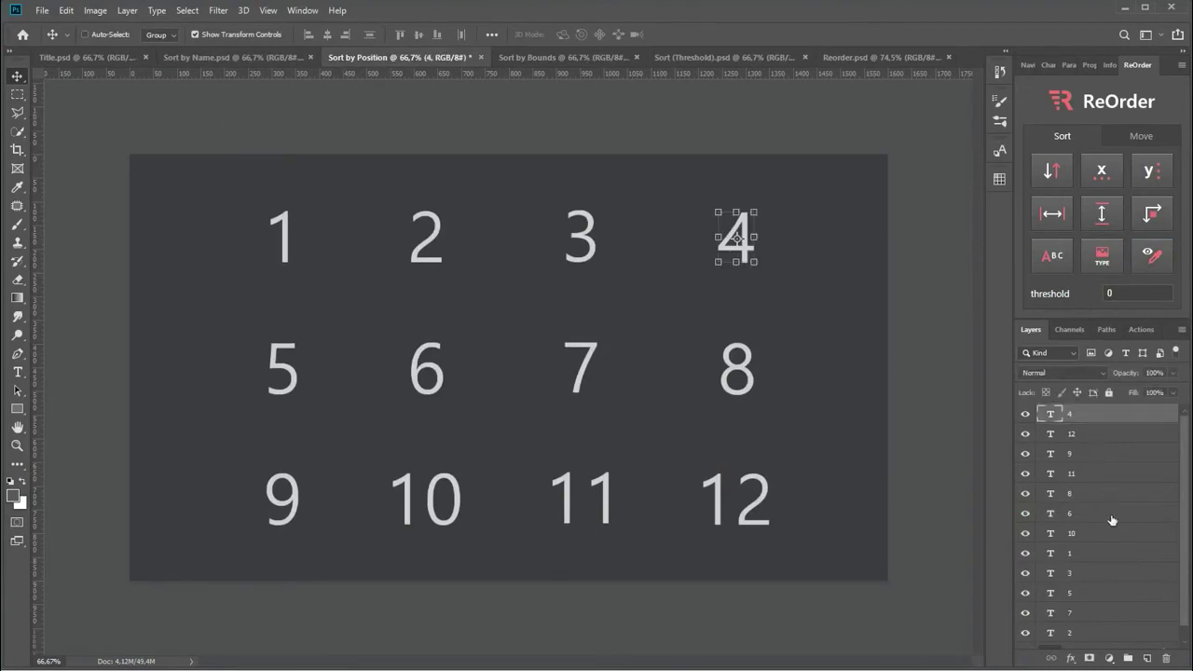
scroll(1095, 578, down, 1)
shift+click(1086, 623)
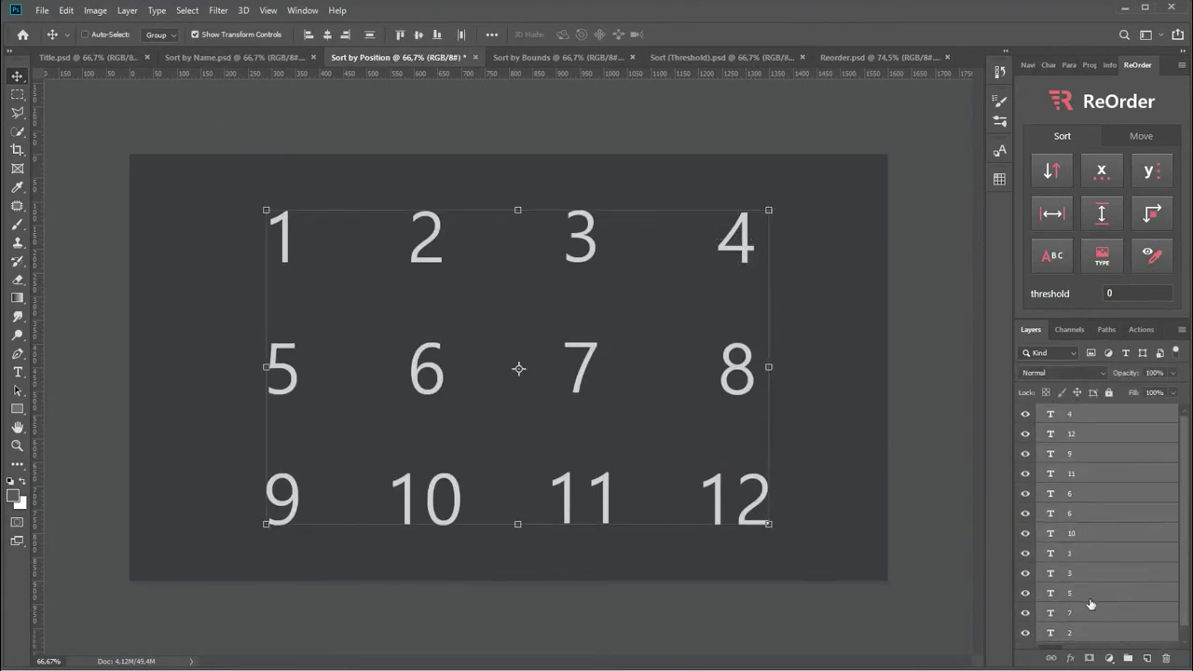
click(1150, 174)
Sort rows 1–4, 5–8 and 9–12 left to right by horizontal position.
mouse_move(921, 183)
mouse_down()
mouse_move(410, 286)
mouse_move(261, 280)
mouse_up()
click(1102, 171)
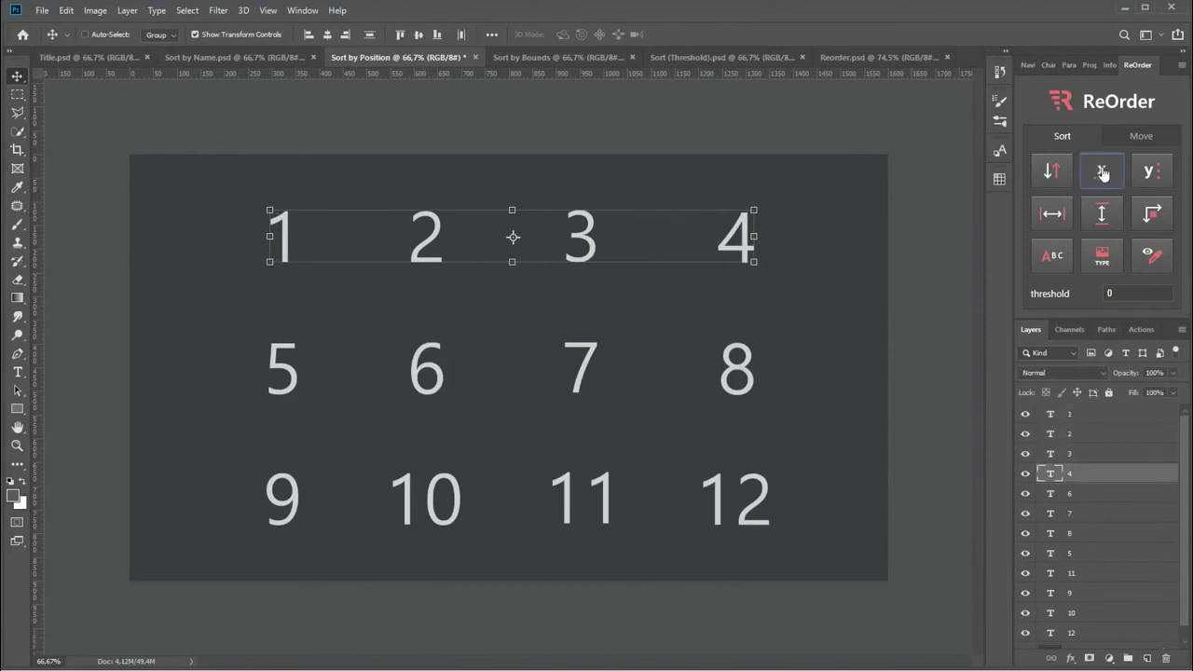
drag(928, 336, 287, 382)
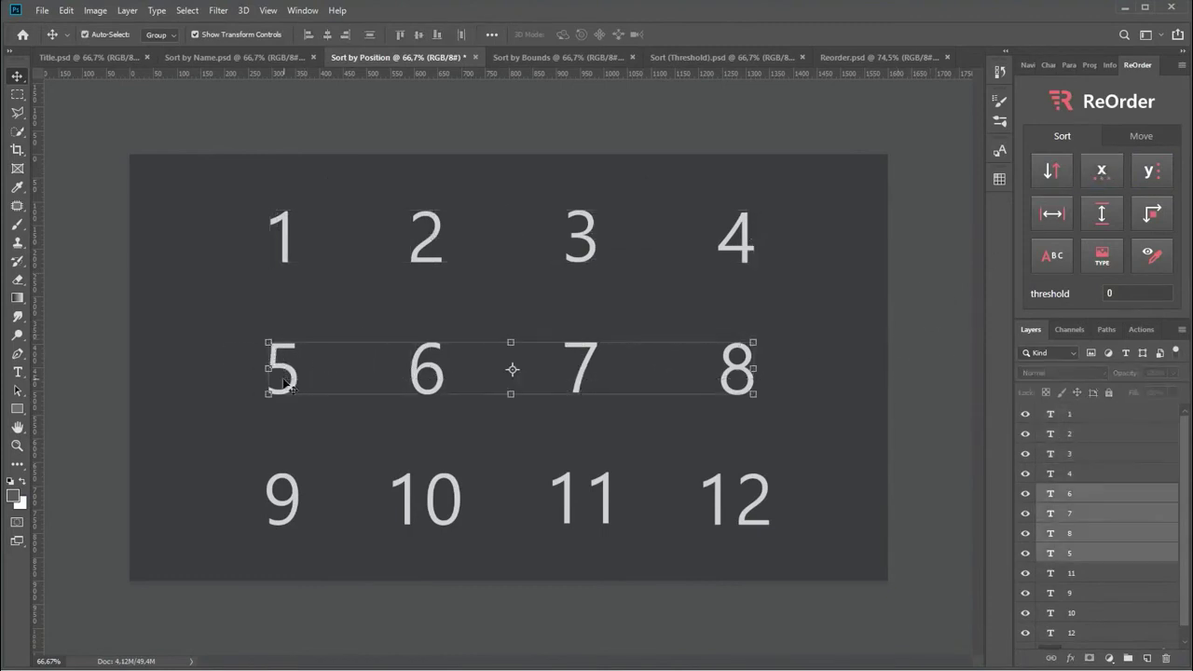
click(1102, 171)
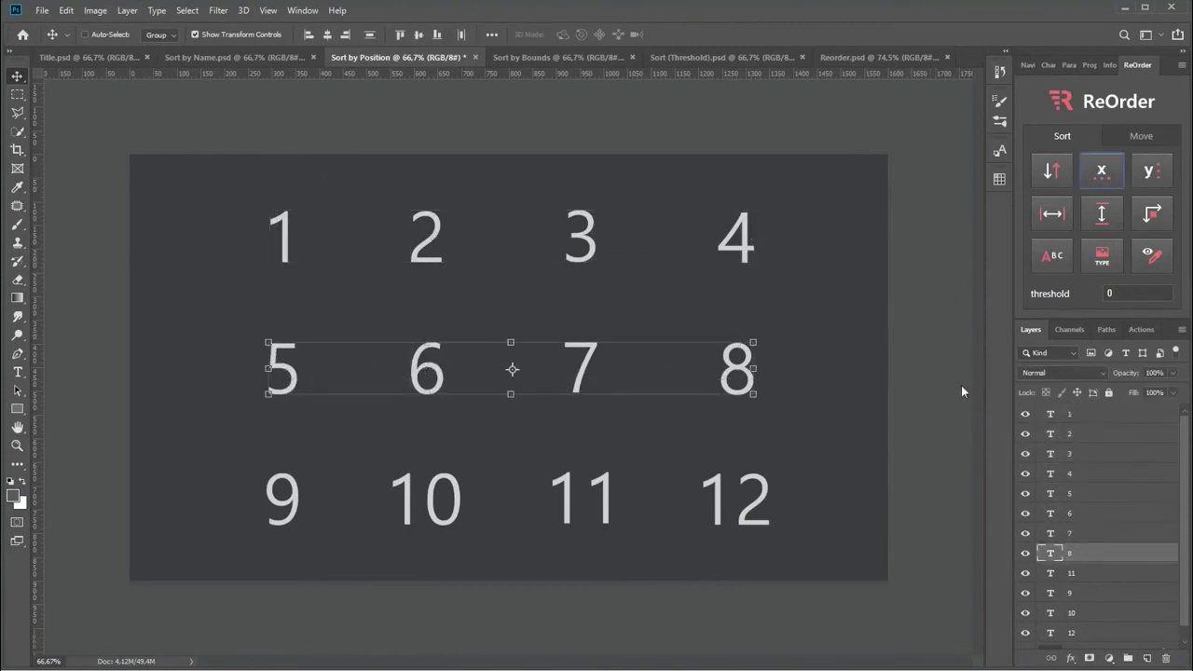
drag(930, 477, 250, 504)
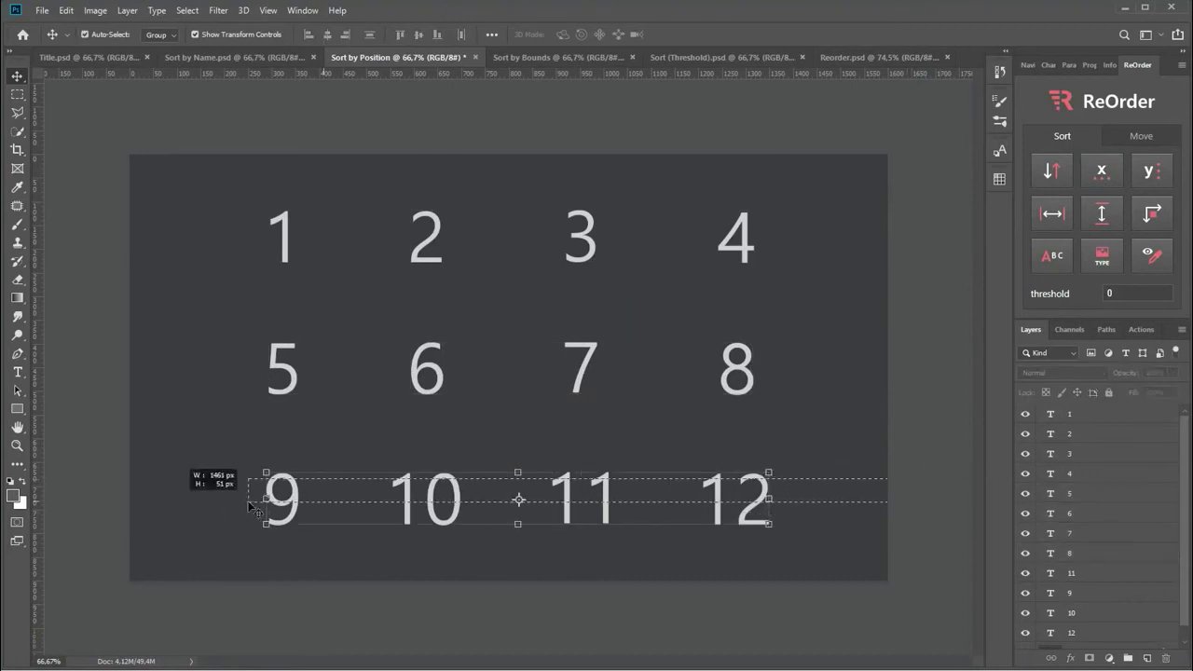
click(1102, 174)
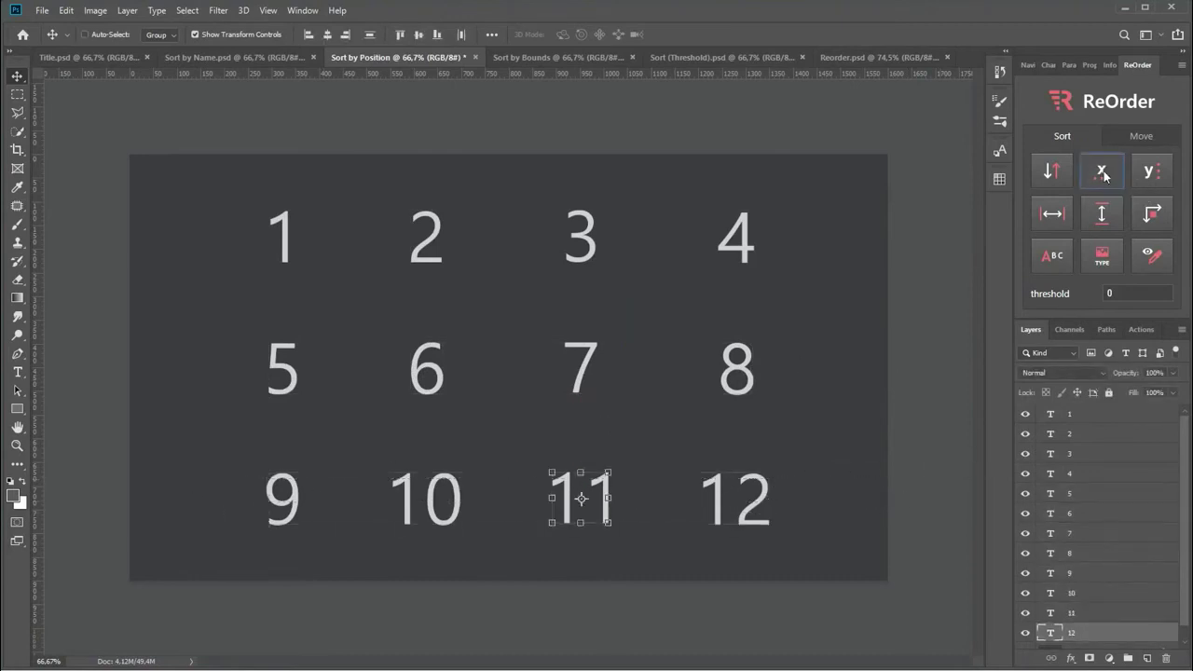
click(1122, 416)
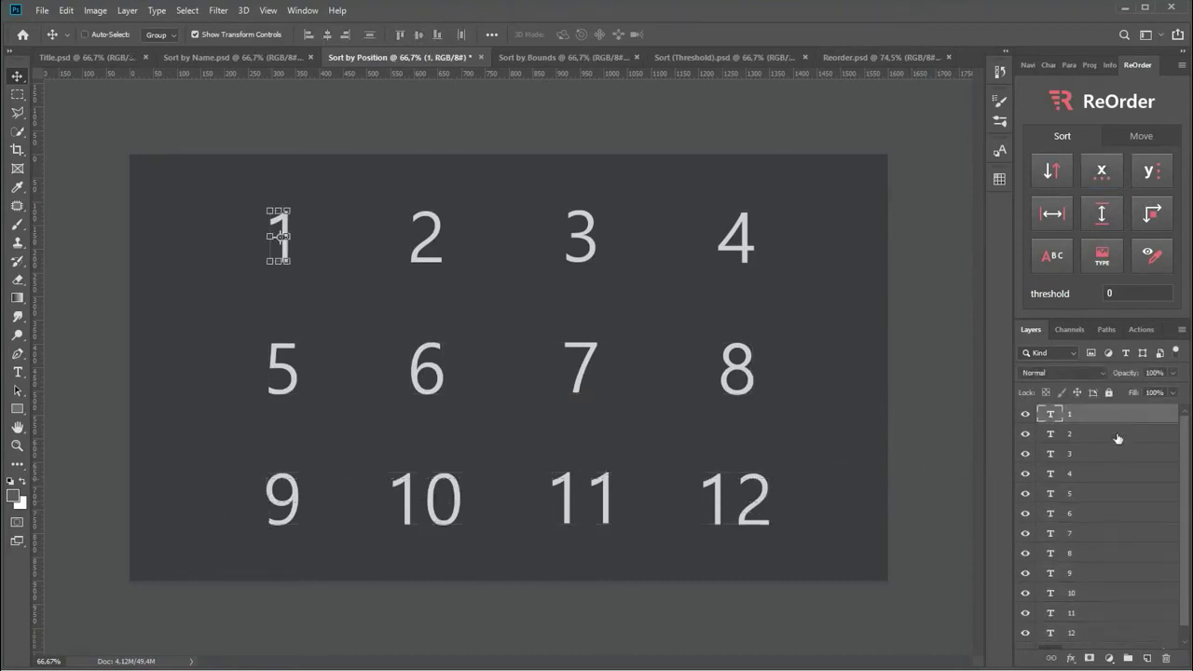
In Sort by Bounds, sort the six bar layers by width.
click(543, 55)
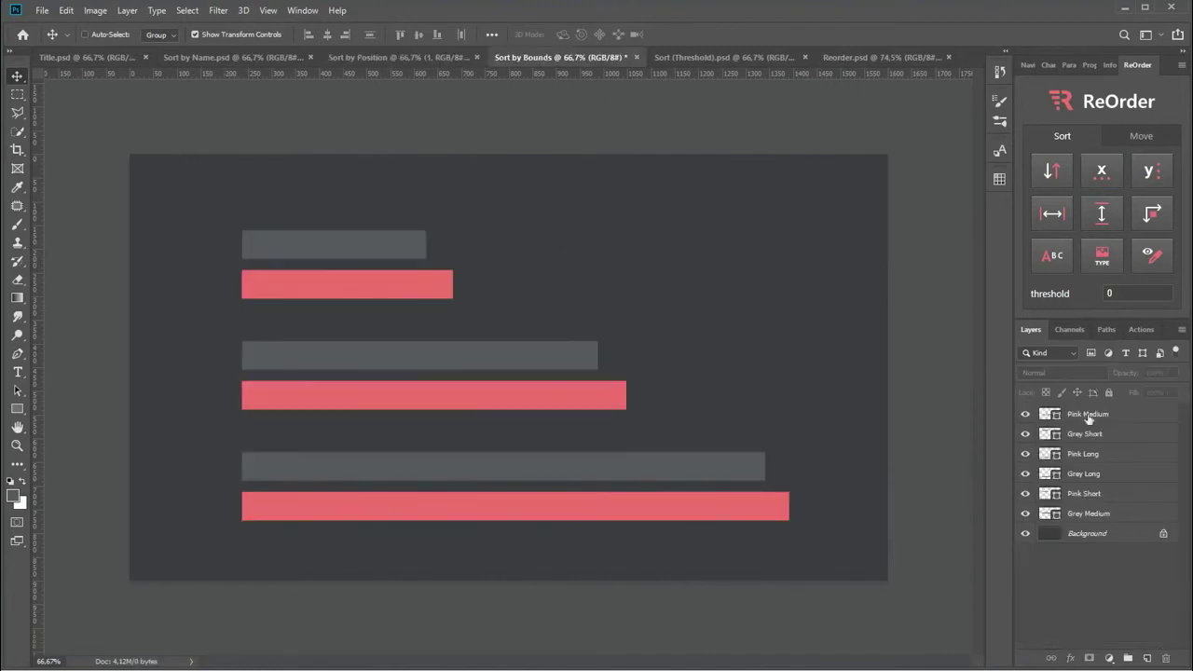
click(1087, 417)
shift+click(1103, 519)
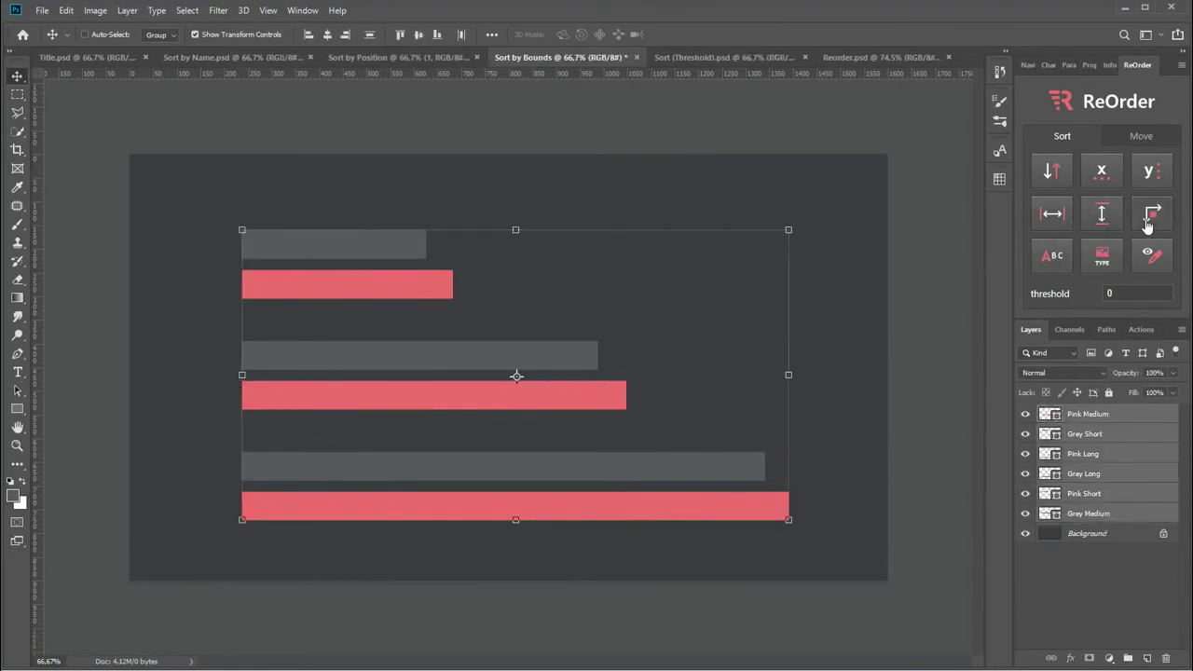
click(1063, 216)
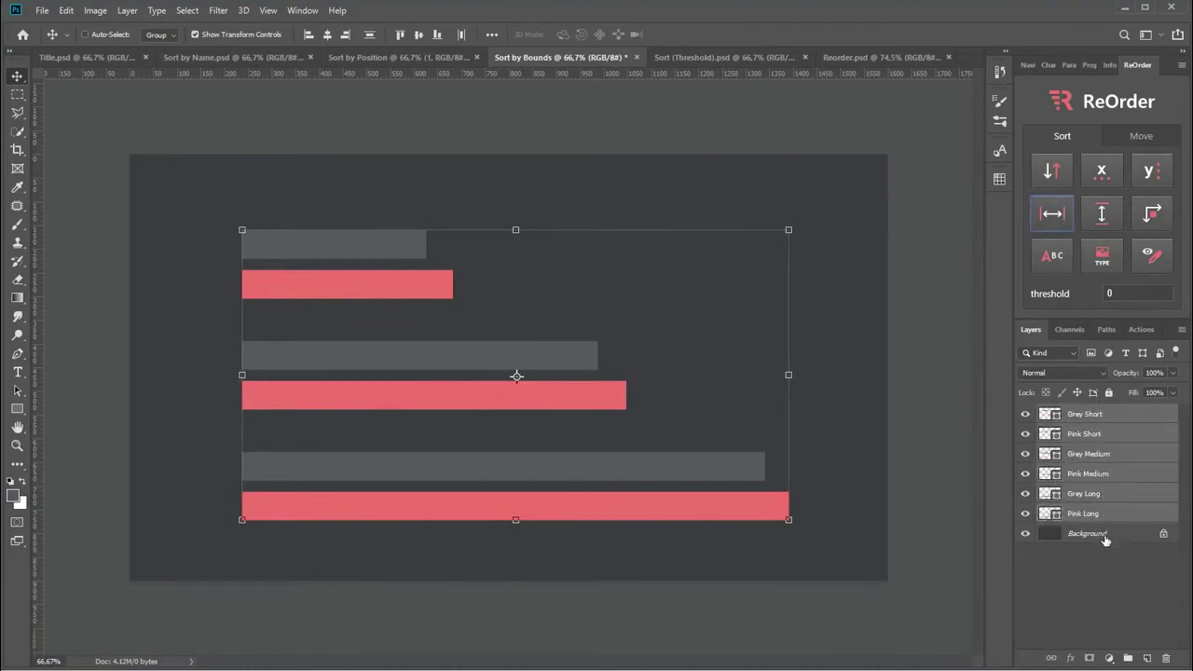
In Sort (Threshold), select the six circle layers and sort them horizontally.
click(704, 60)
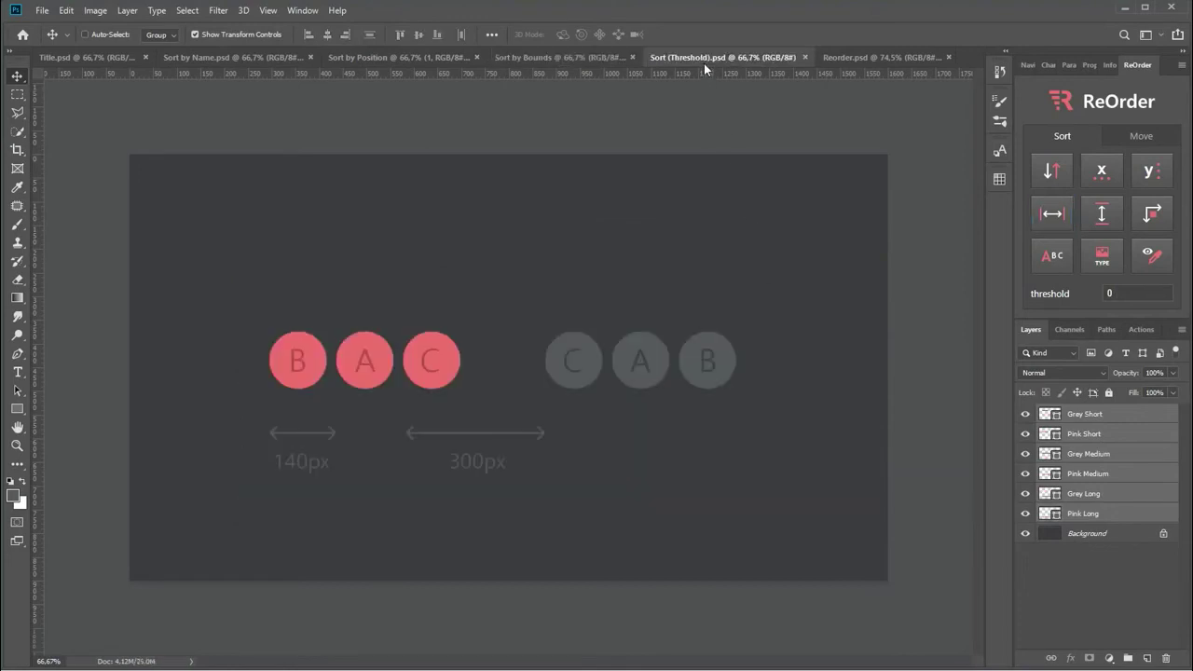
click(1107, 433)
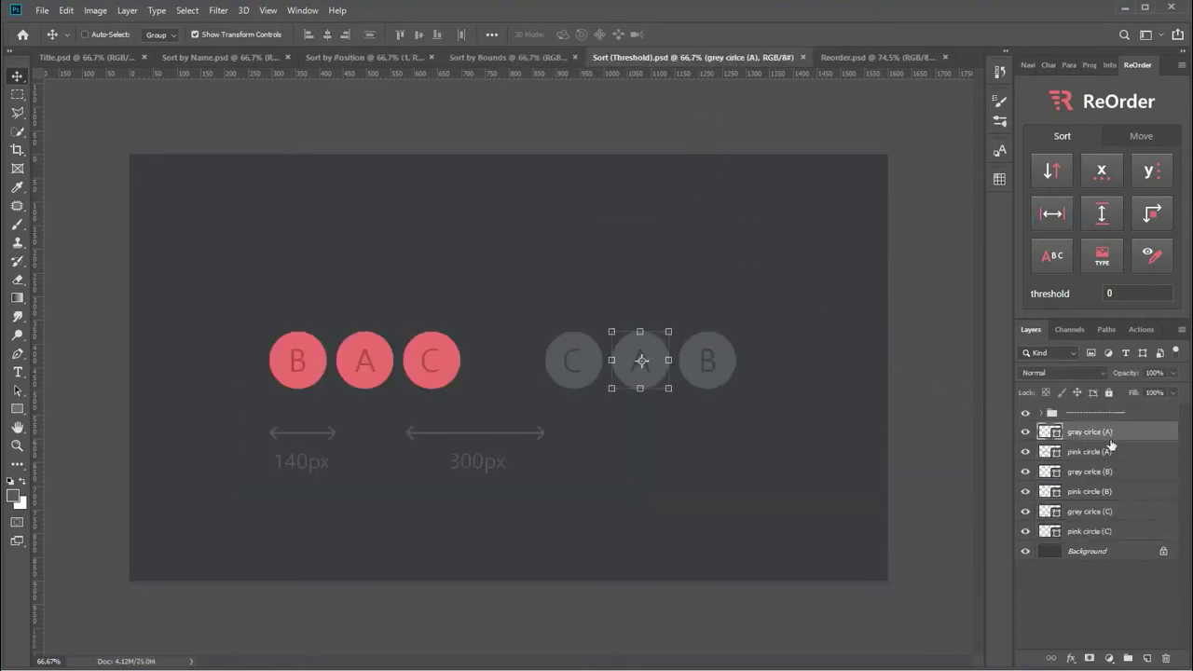
click(1111, 453)
click(1111, 473)
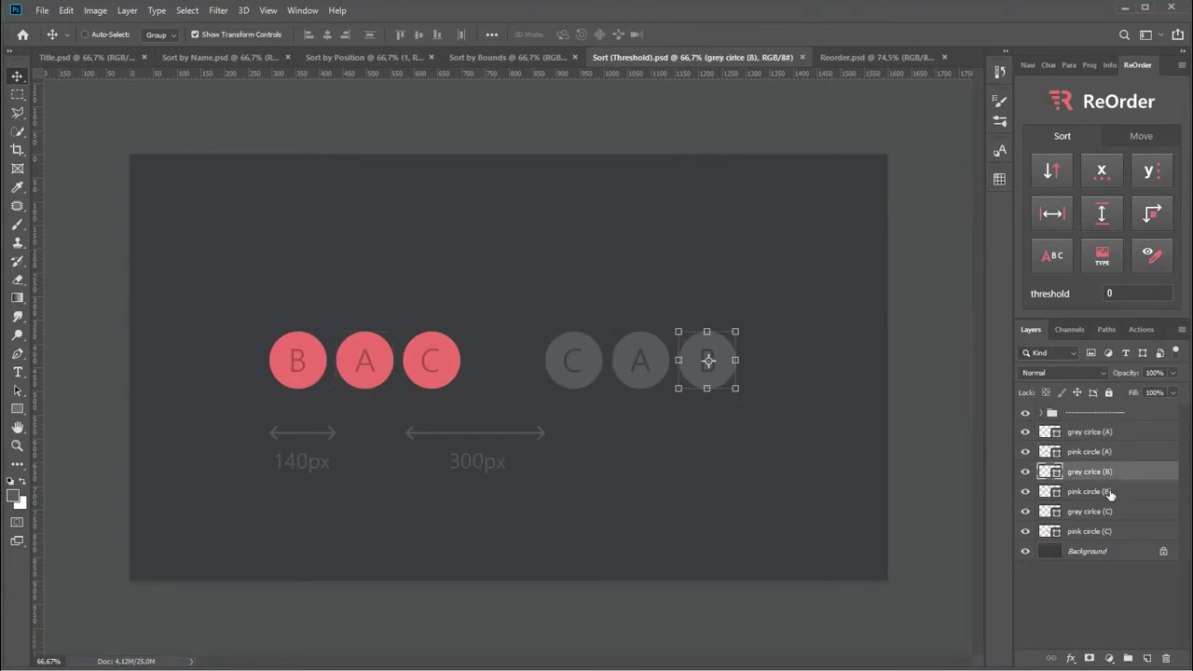
click(1107, 512)
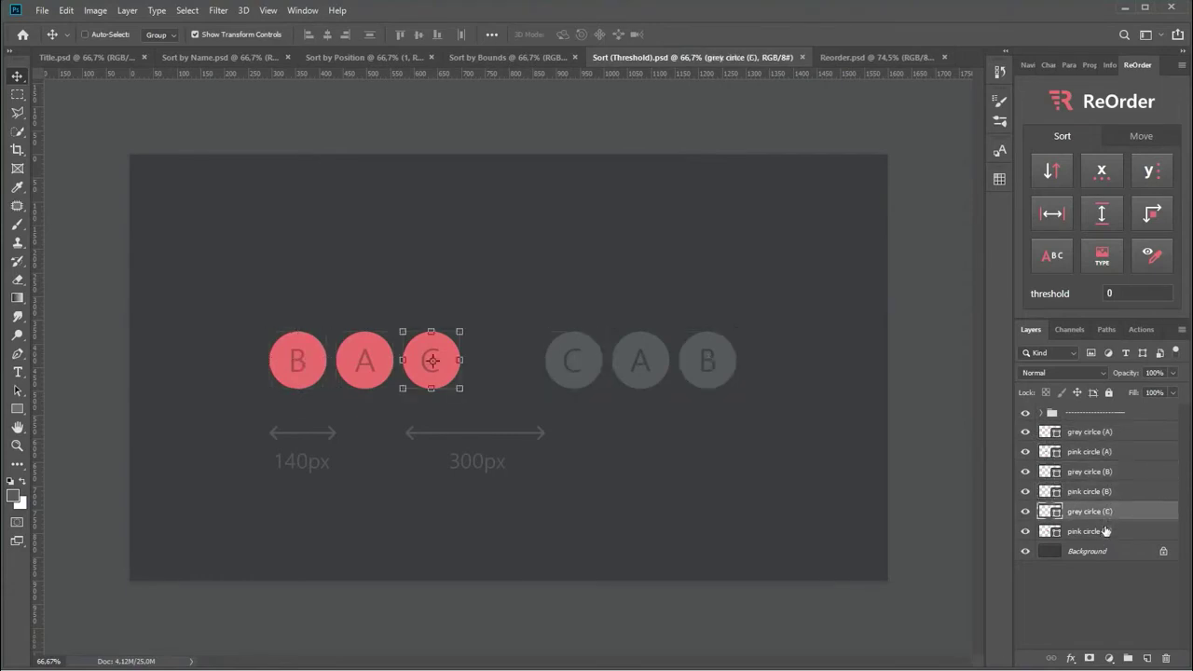
shift+click(1108, 433)
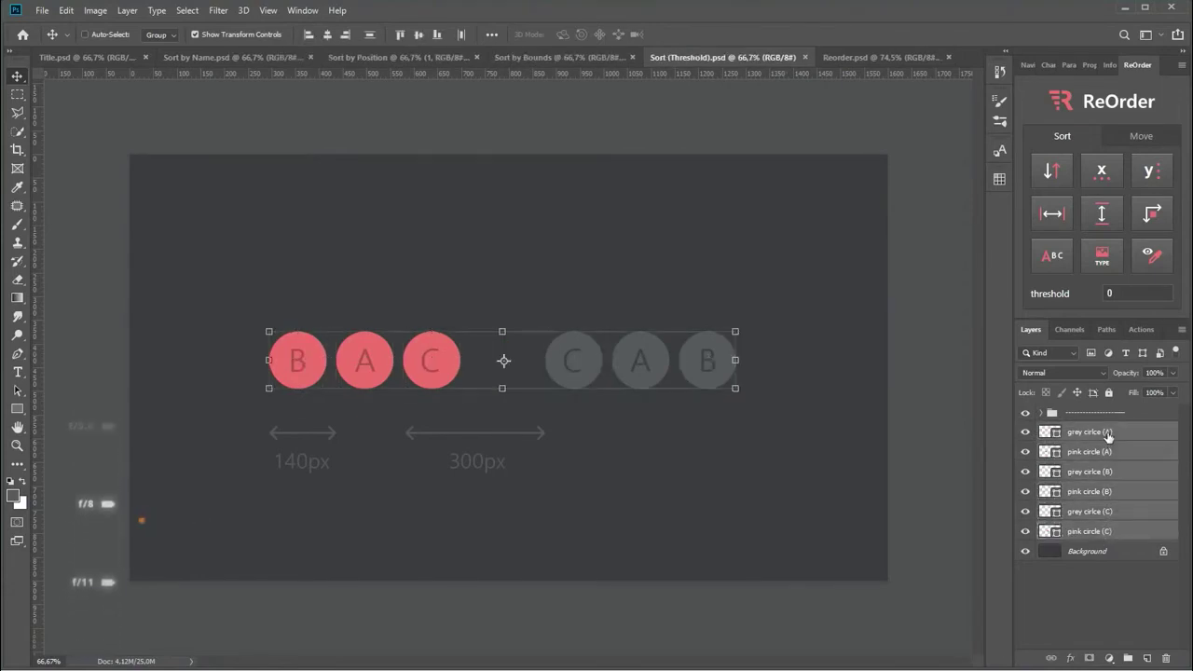
click(1100, 177)
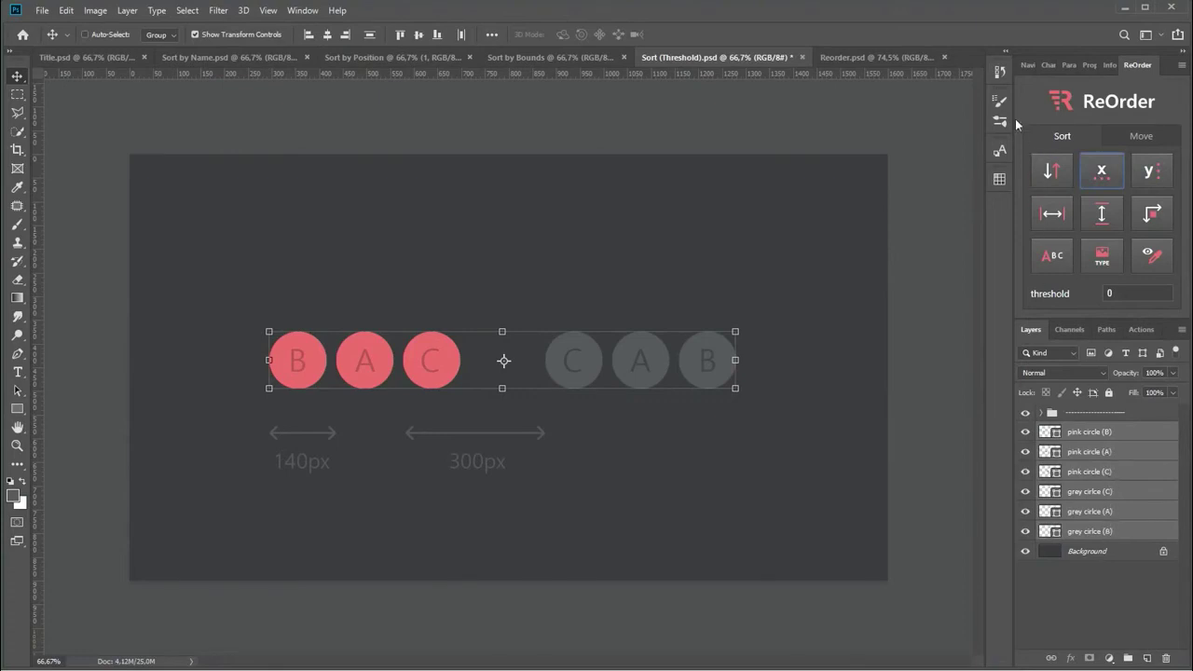
Revert Sort (Threshold) to its opened state and briefly toggle the circle-edge guides.
click(1000, 71)
click(902, 110)
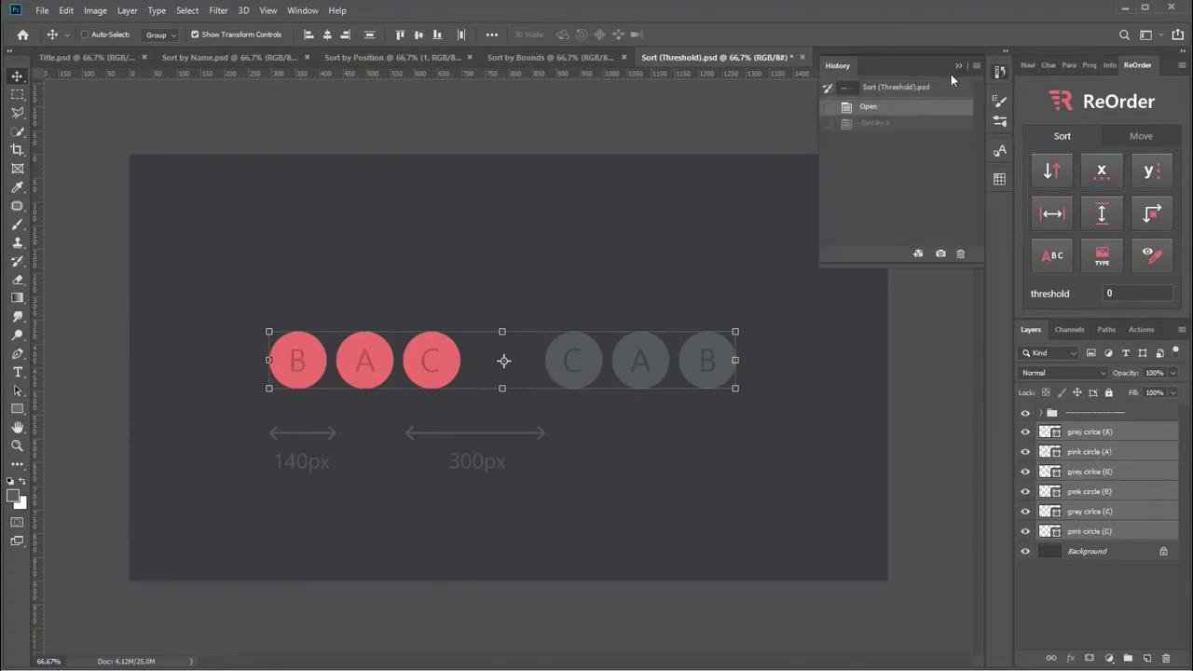
click(957, 65)
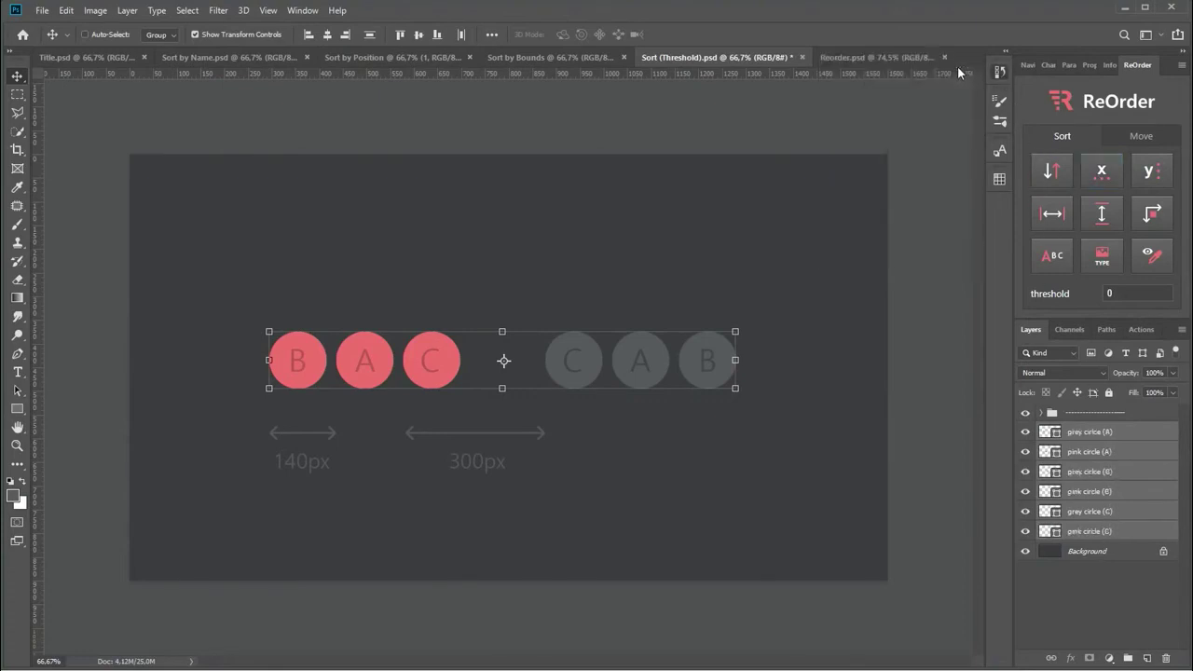
click(1056, 574)
key(ctrl+semicolon)
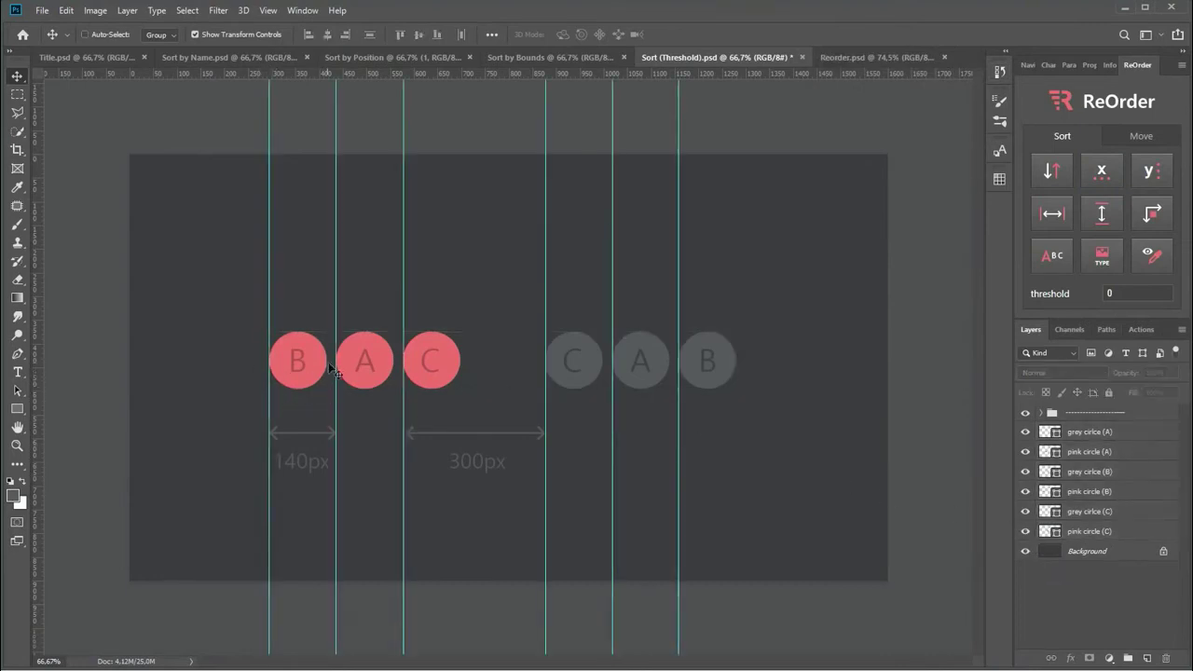
key(ctrl+semicolon)
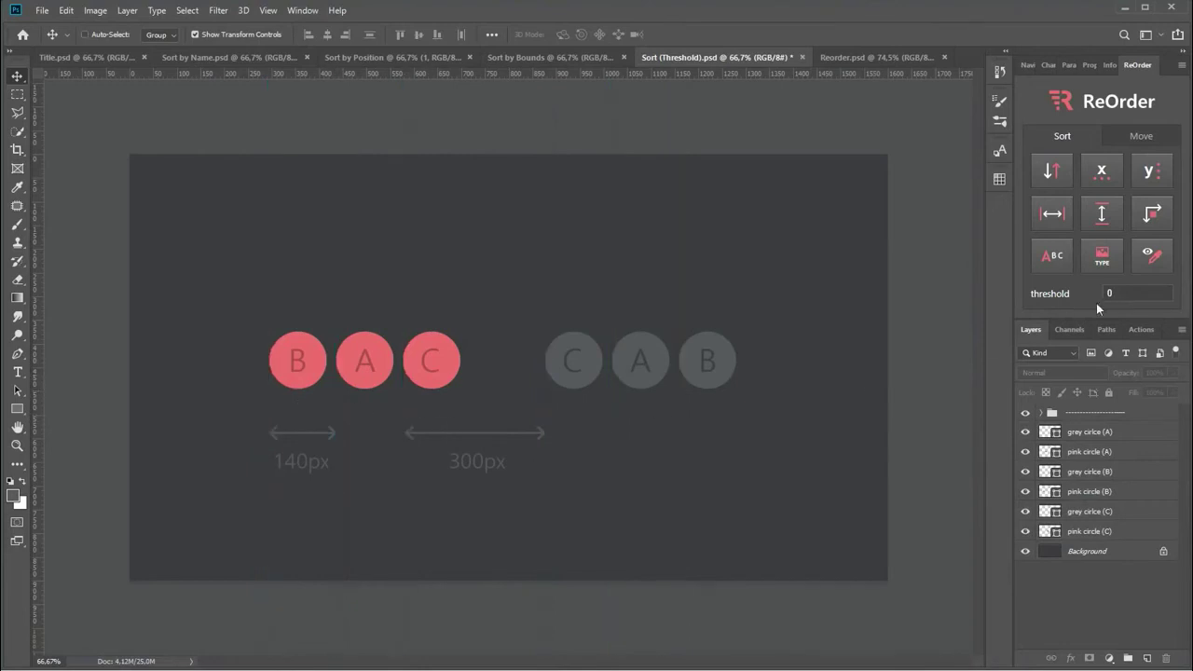
Set ReOrder's threshold to 150px and re-sort the six circles horizontally, then open Reorder.psd.
click(1126, 293)
text(15)
text(09)
key(BackSpace)
text(px)
click(1086, 431)
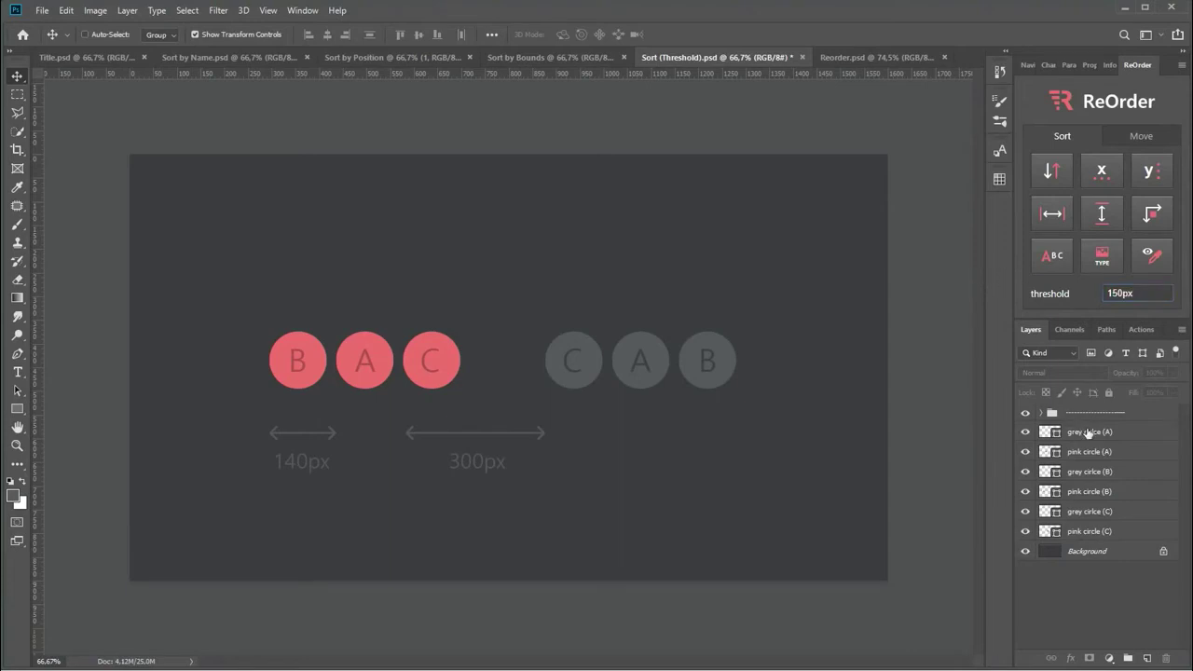
shift+click(1094, 532)
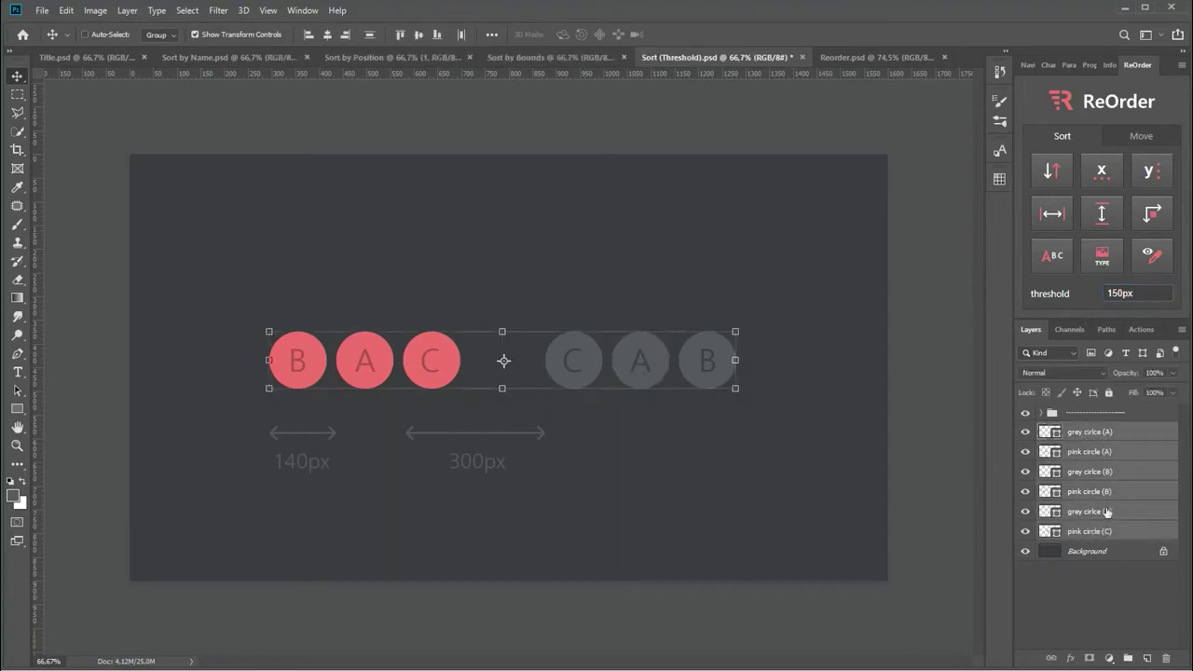
click(1103, 175)
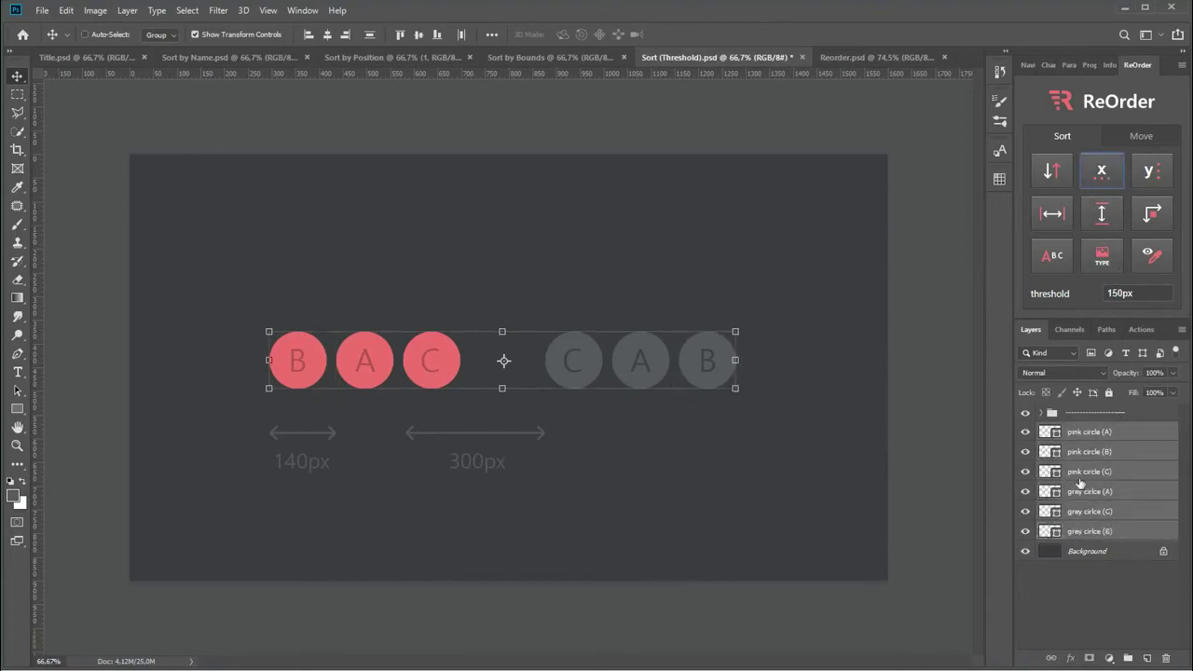
click(859, 60)
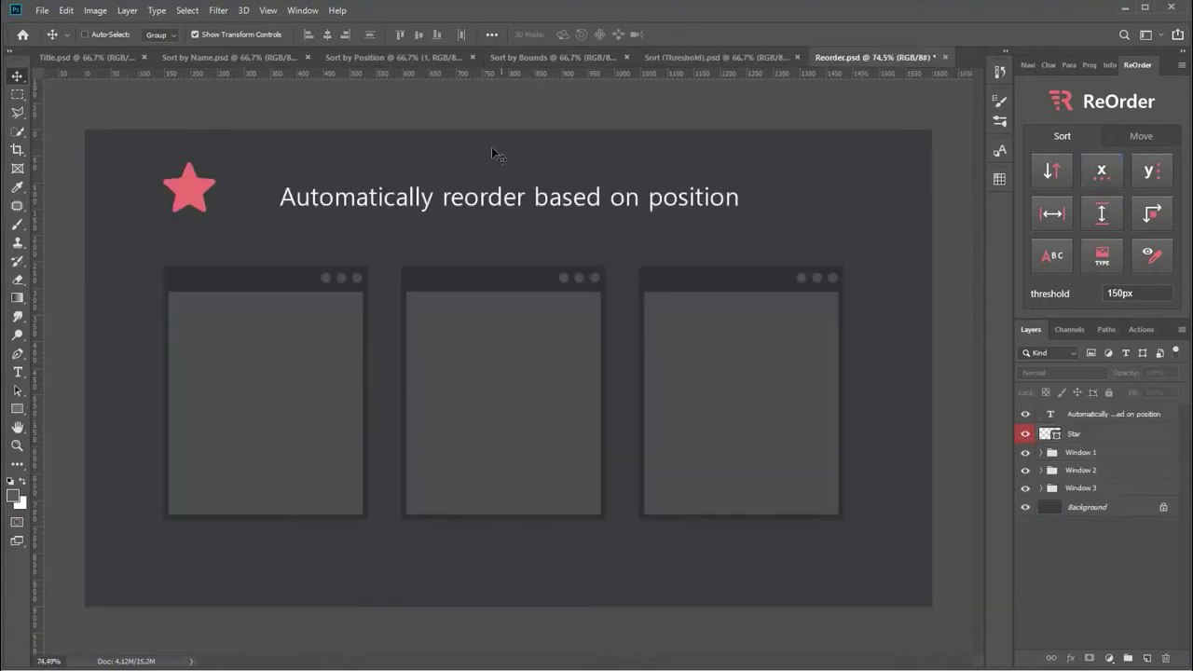
Drag the star into the first window and file the Star layer into Window 1.
click(199, 194)
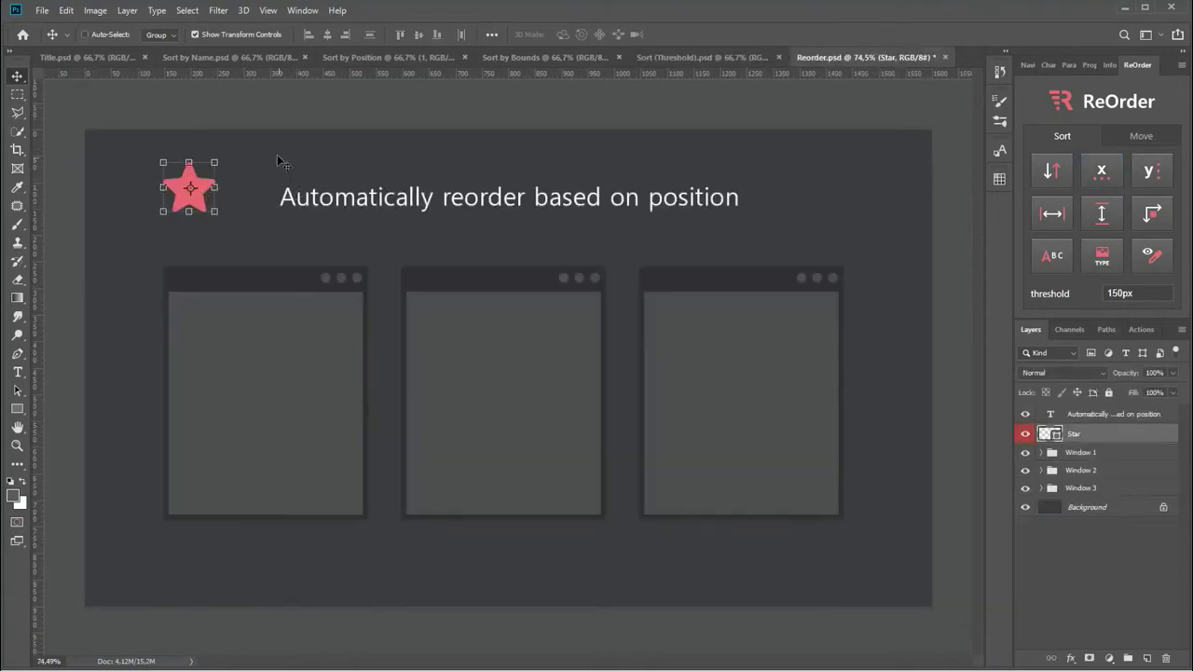
drag(267, 160, 343, 341)
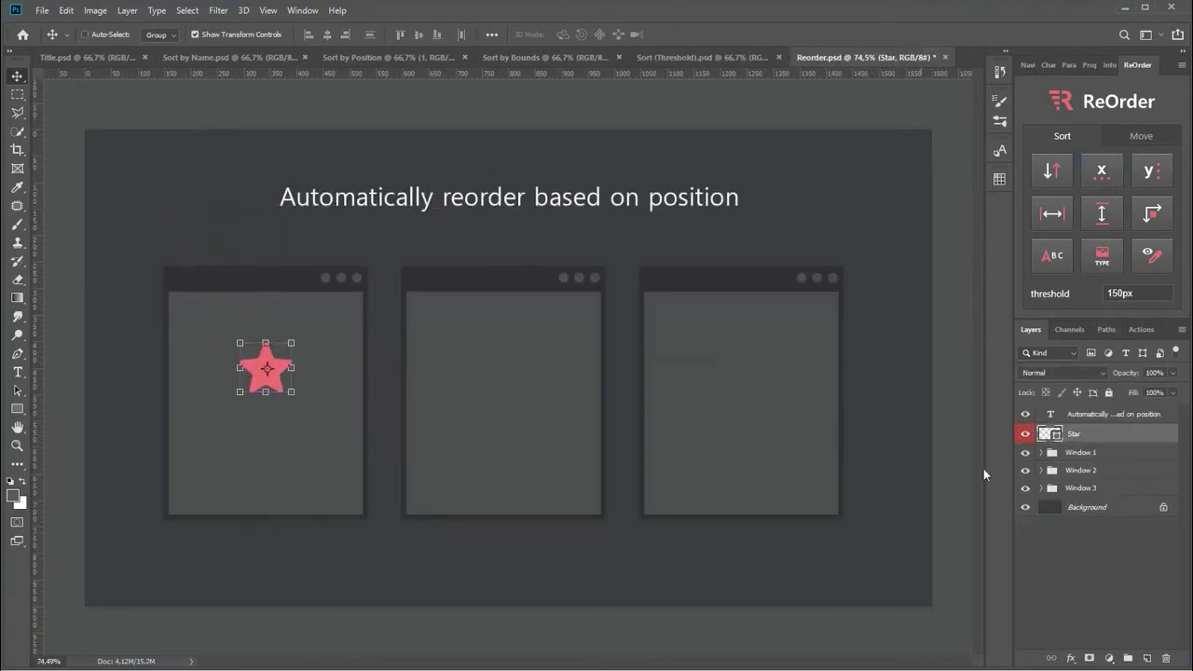
click(1085, 455)
click(1084, 470)
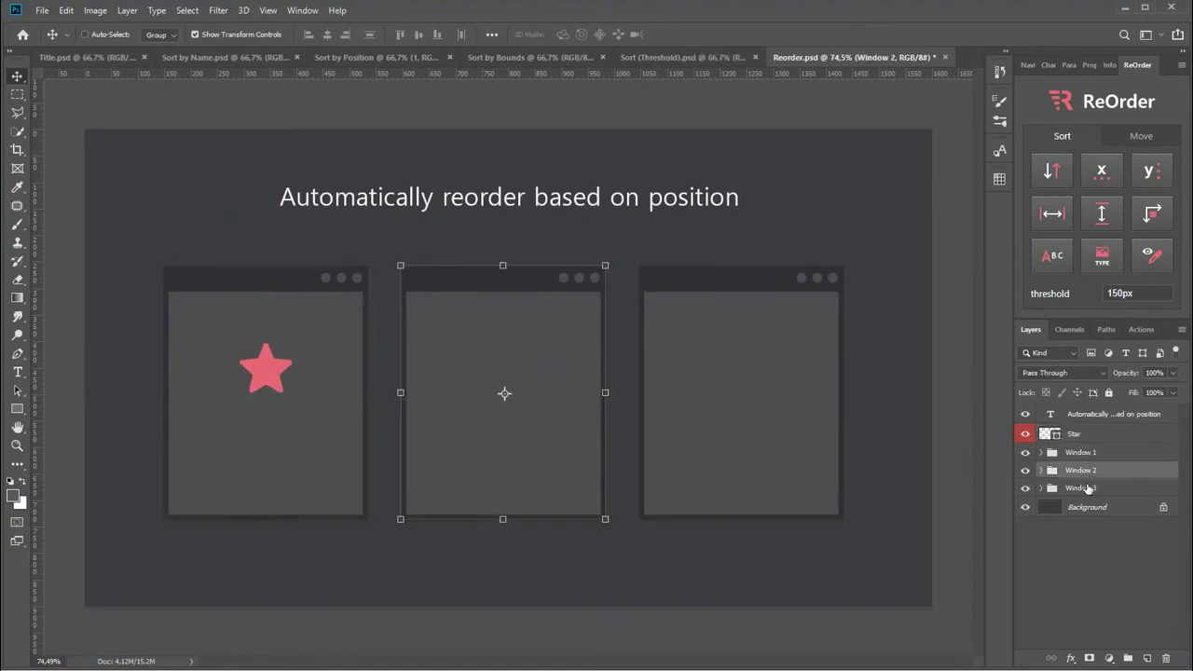
click(1087, 489)
click(1101, 436)
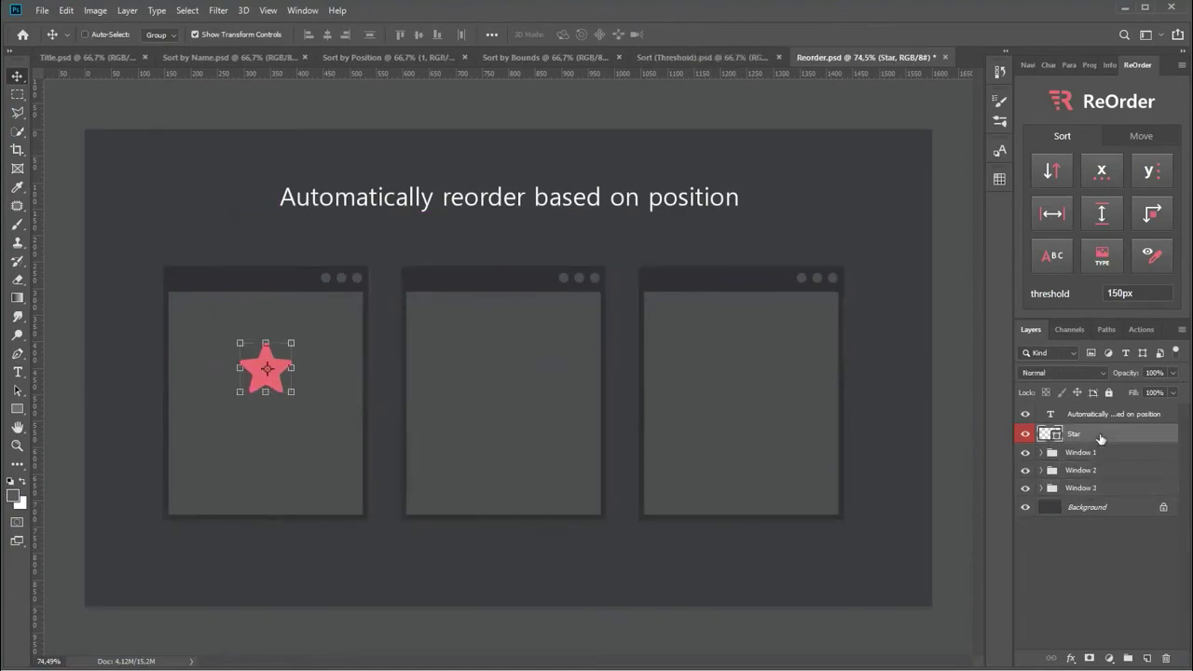
click(1137, 137)
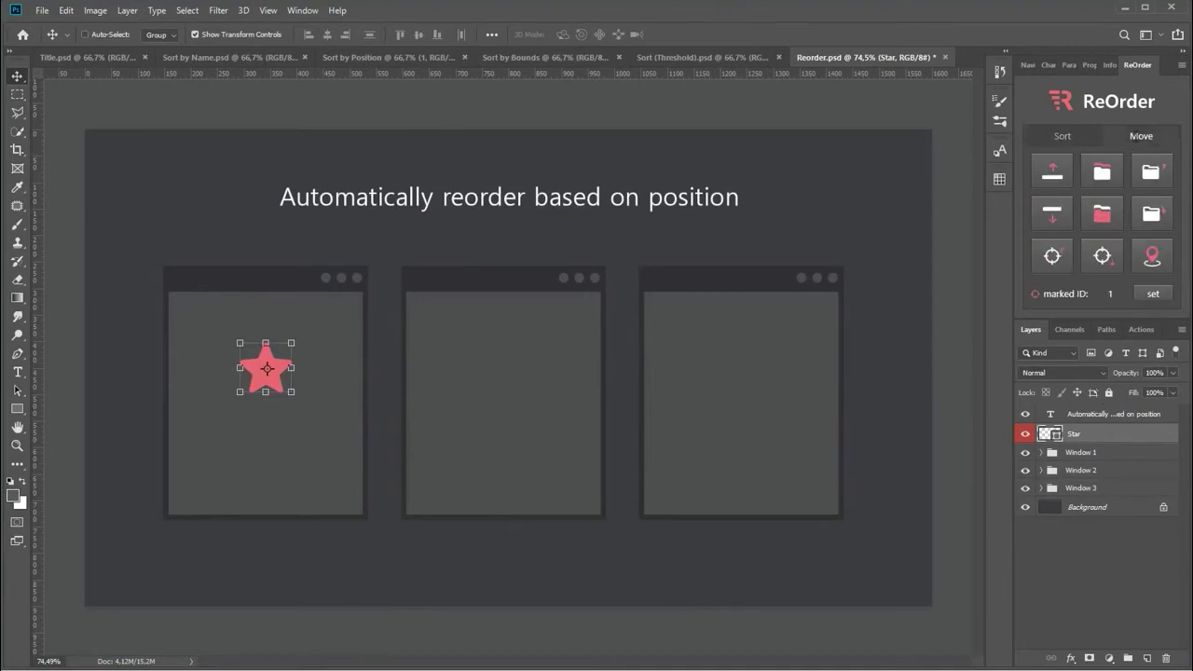
click(1154, 264)
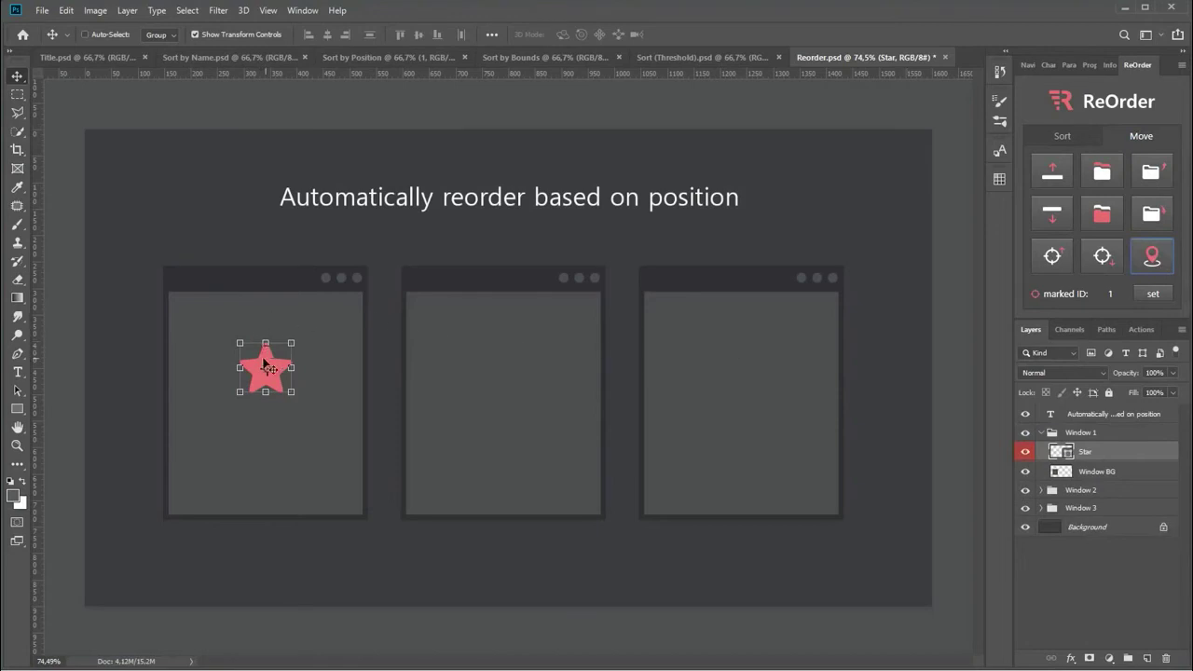
Drag the star into the middle, then right window, refiling it into Window 2 and 3.
drag(263, 364, 517, 374)
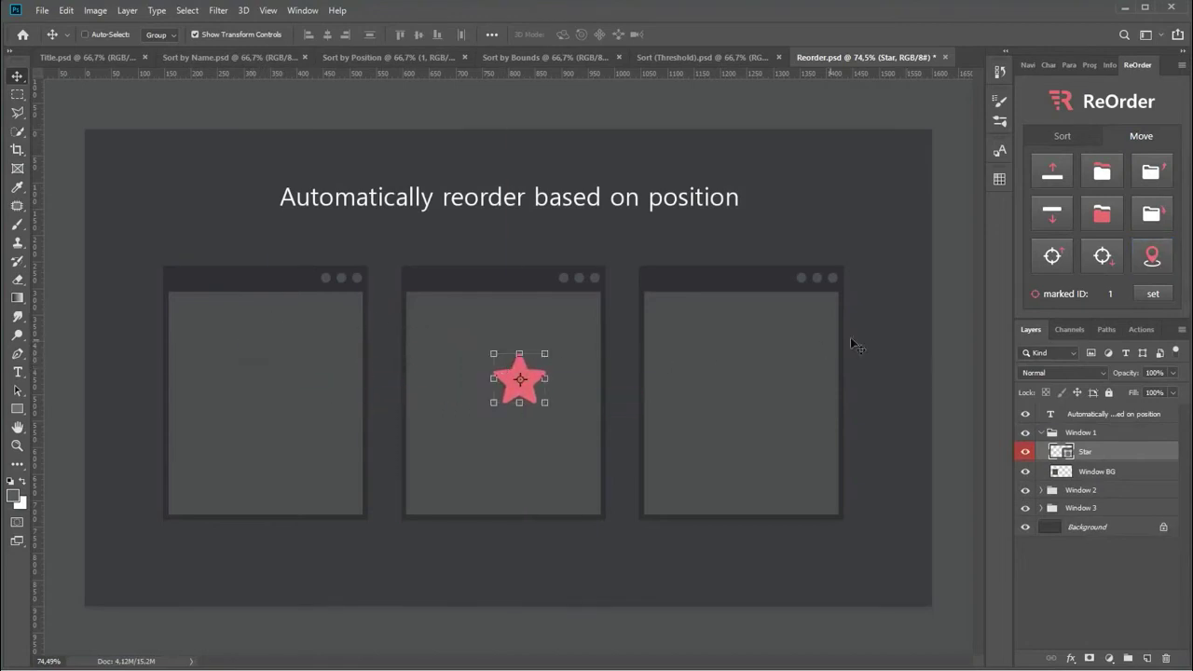
click(1154, 263)
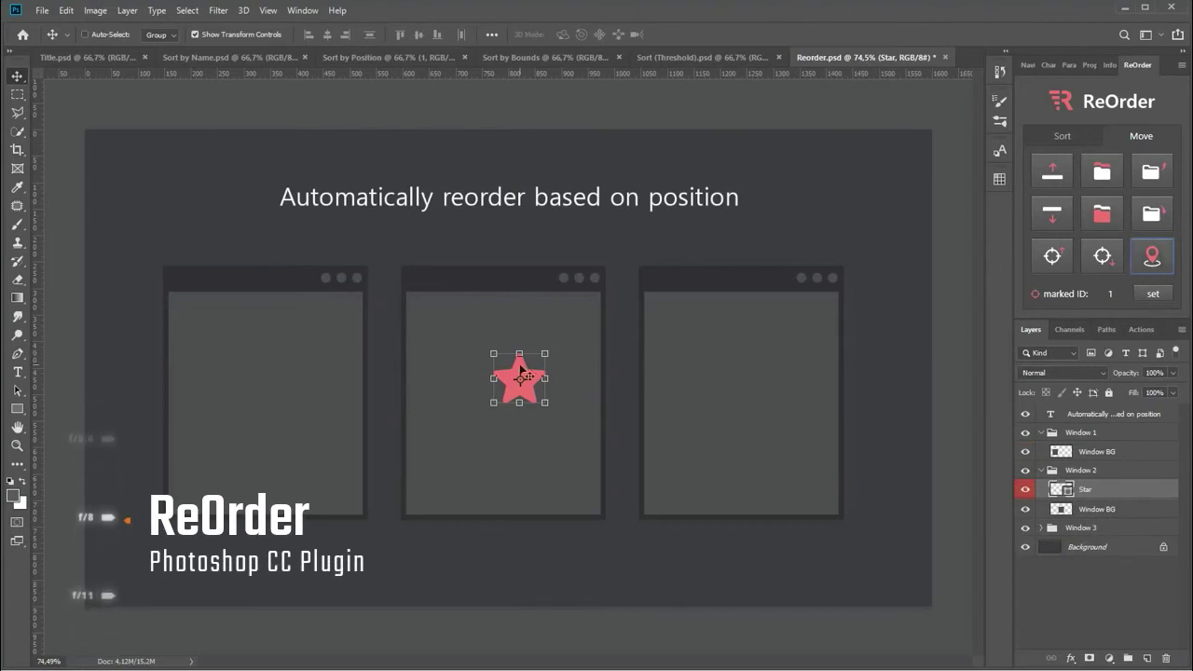
drag(520, 371, 755, 371)
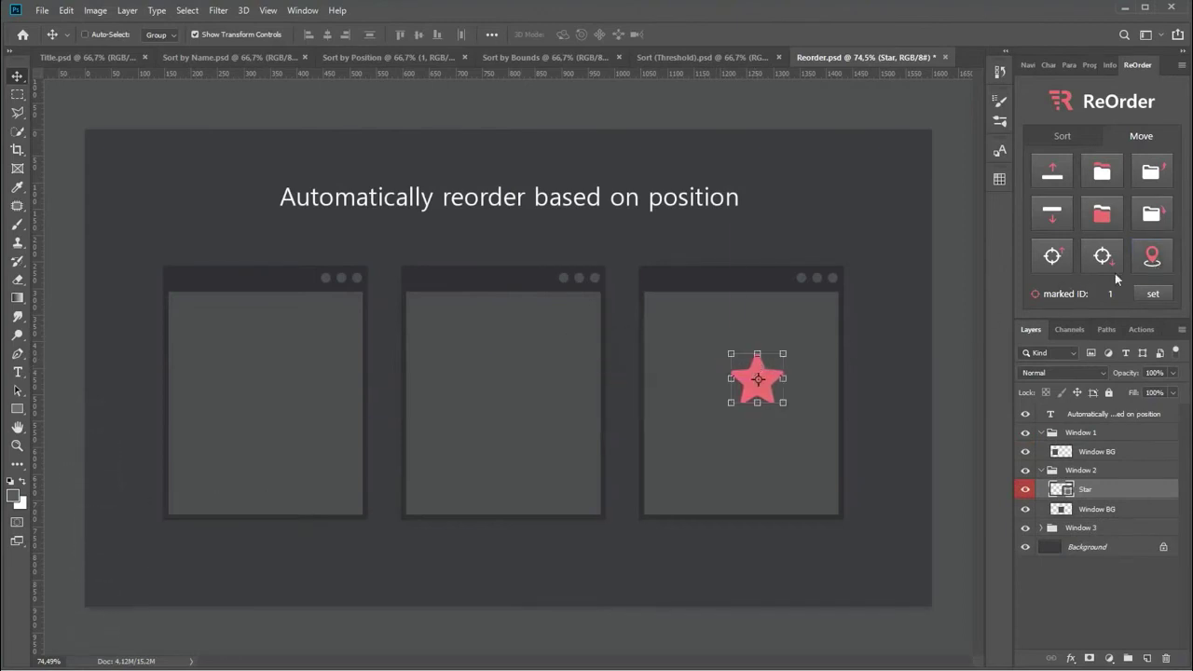
click(1152, 262)
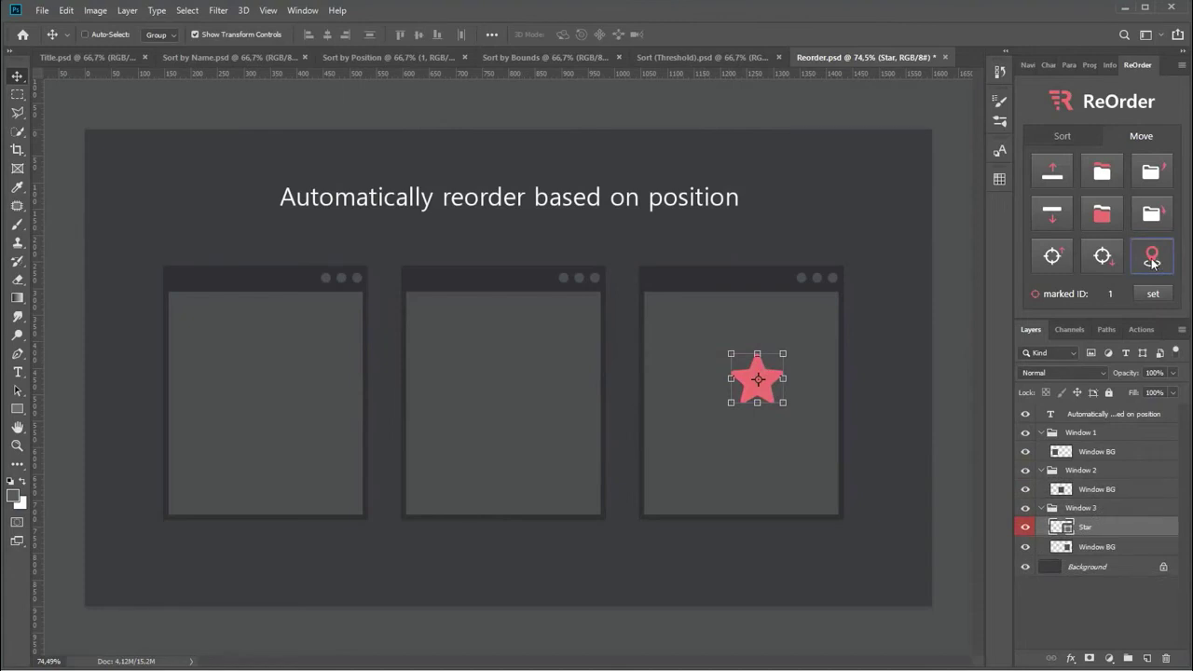
Move Star up out of Window 3, into and out of Window 1, then drag it beside the title.
click(1052, 175)
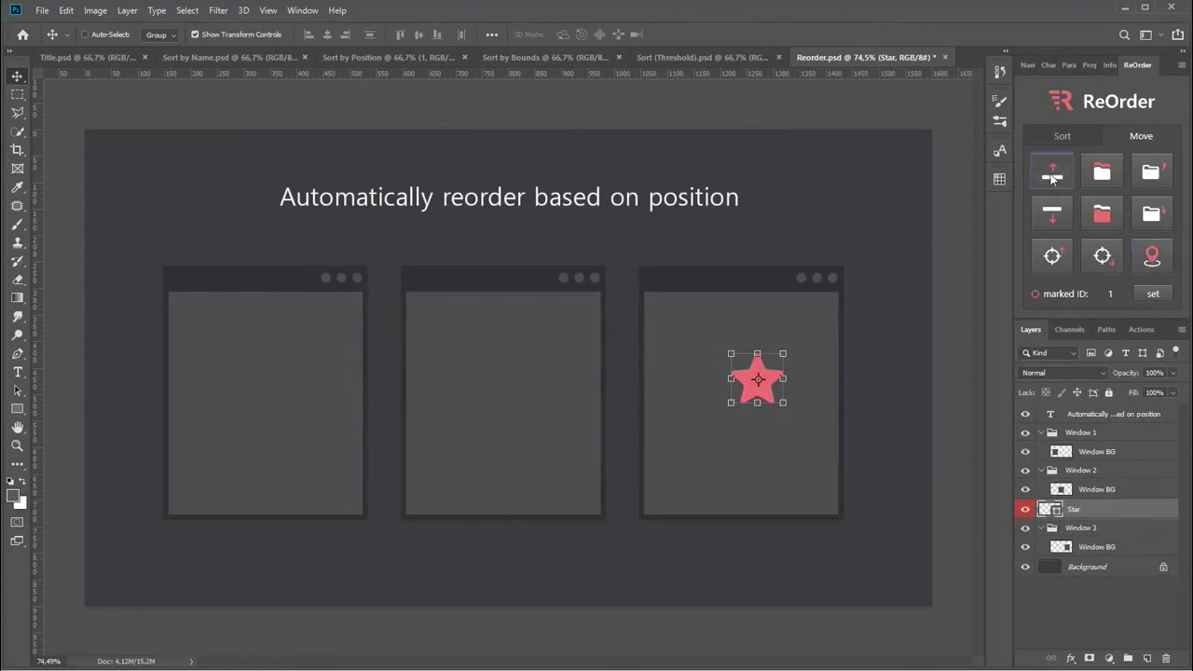
click(1052, 175)
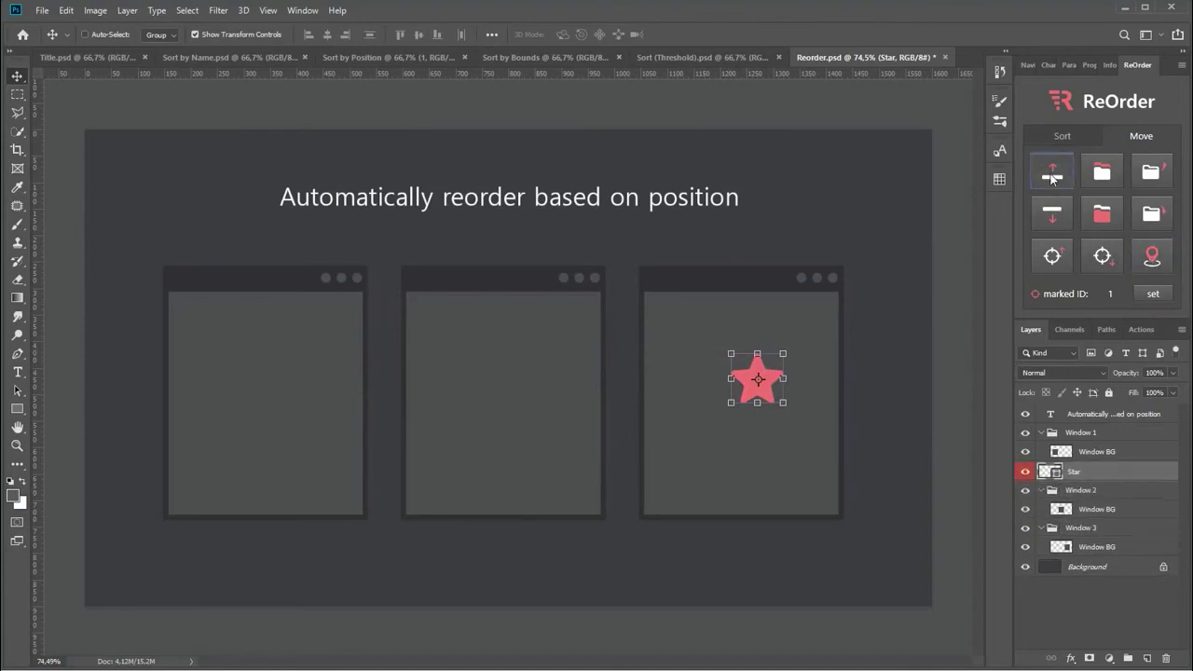
click(1102, 174)
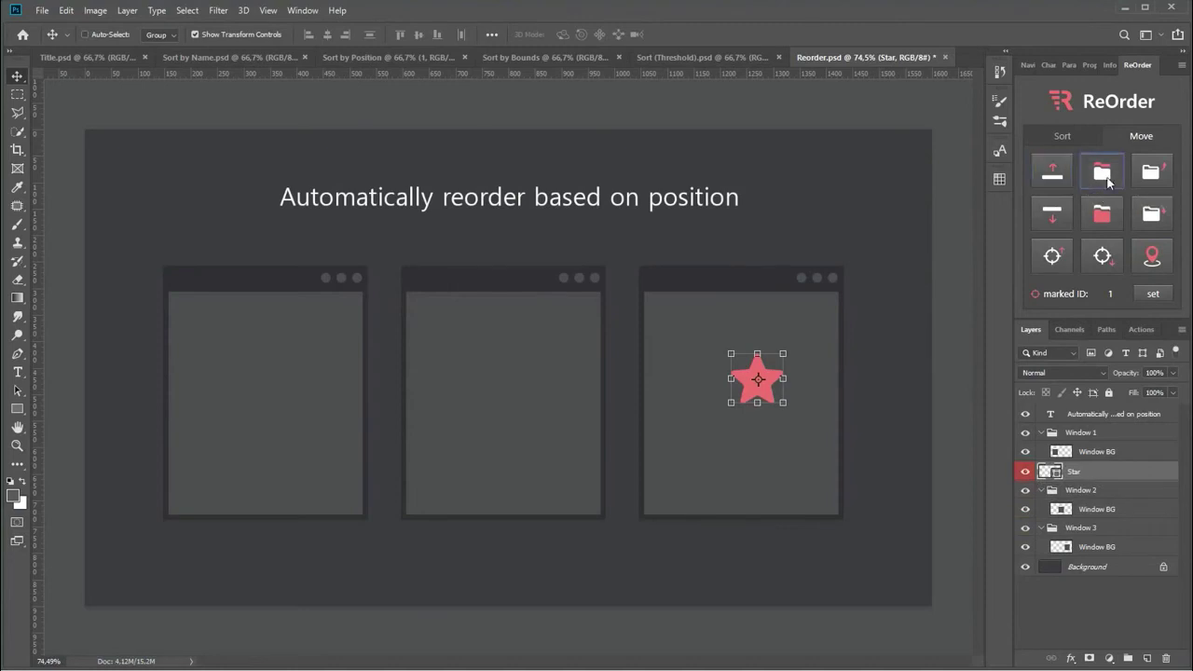
click(1152, 216)
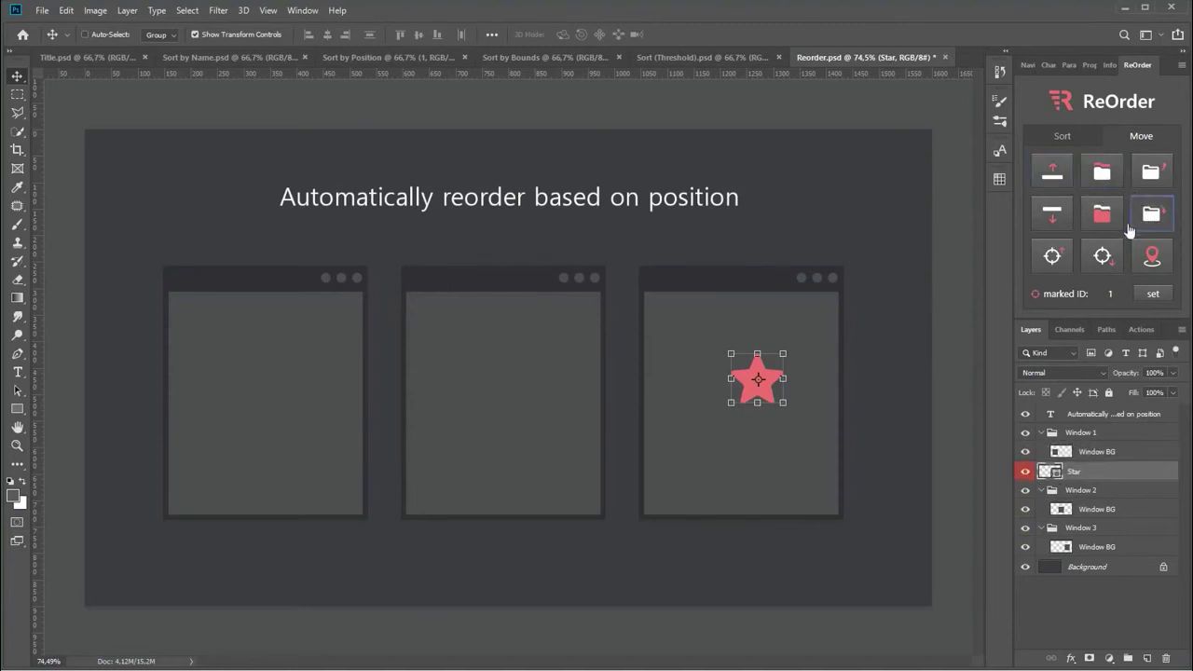
drag(886, 367, 946, 193)
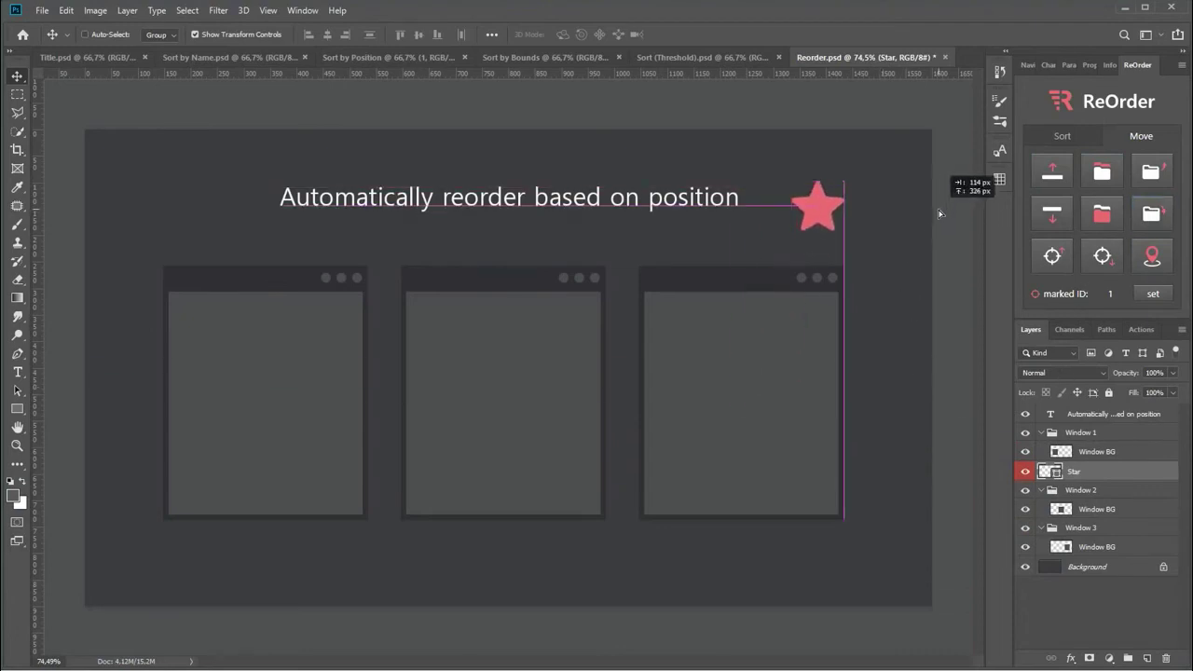
Create a layer named target above Window 1 and move Star above the marked target.
click(1092, 435)
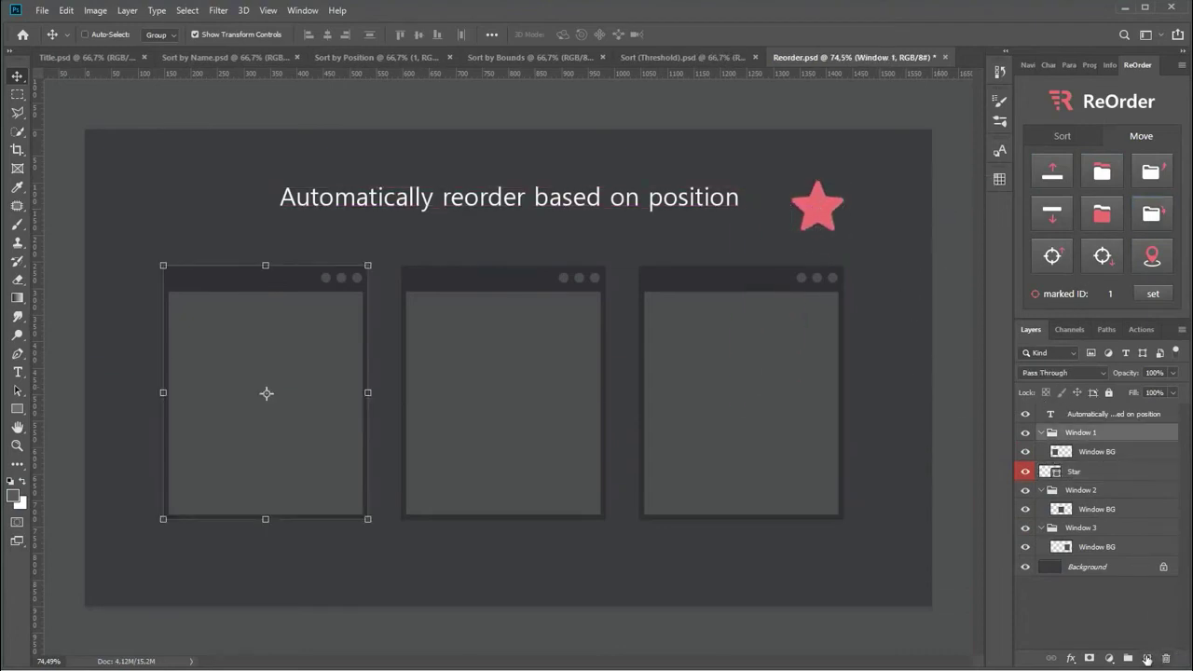
click(1147, 658)
drag(1093, 454, 1084, 430)
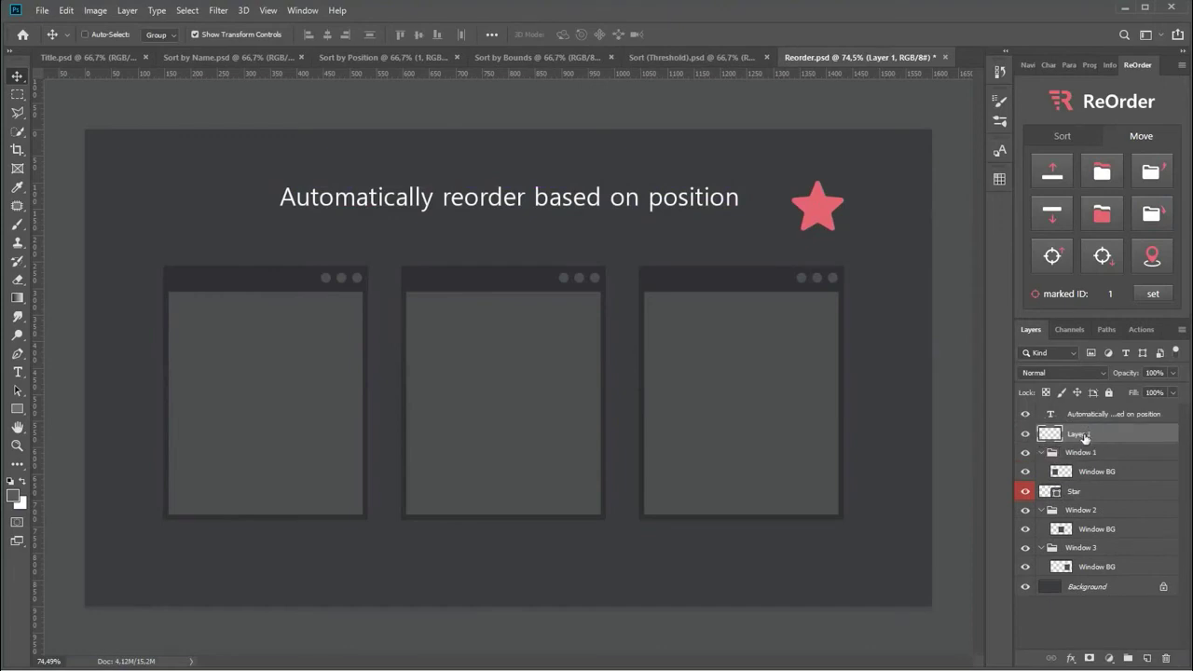
text(target)
key(Return)
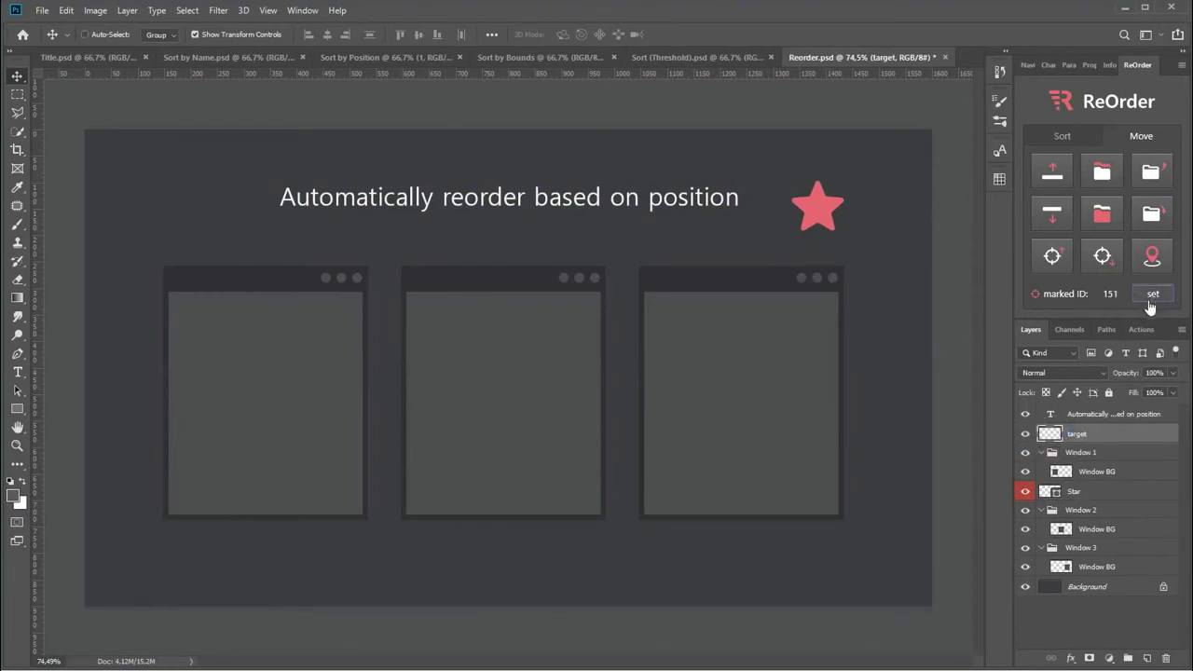
click(1083, 492)
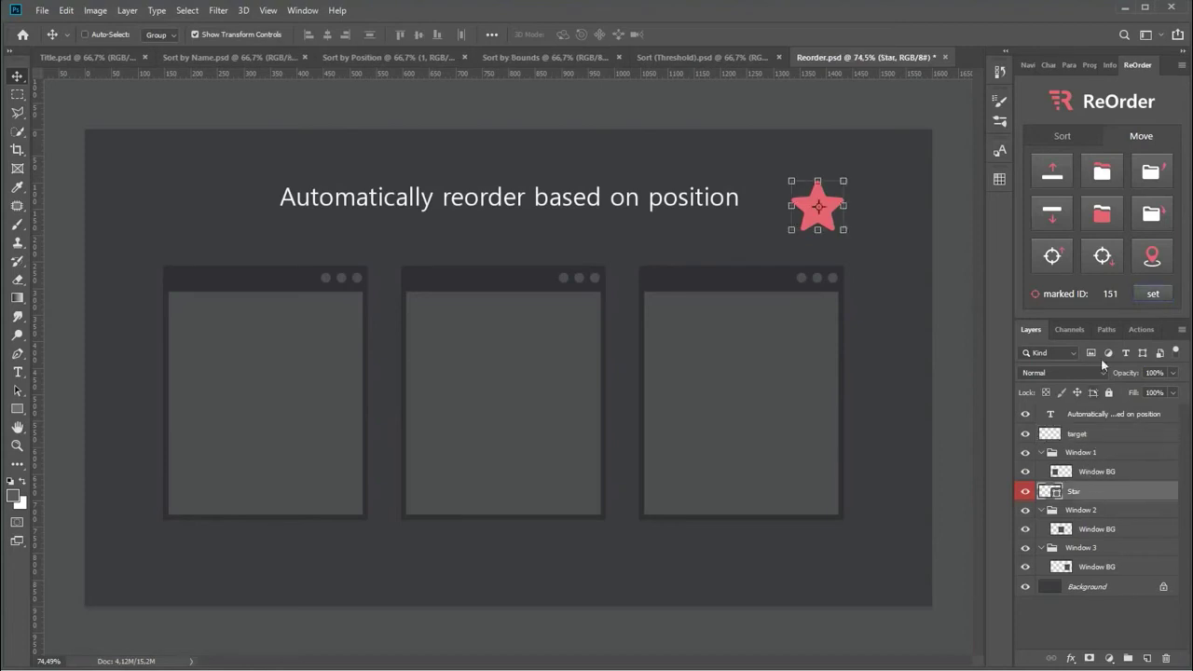
click(1061, 261)
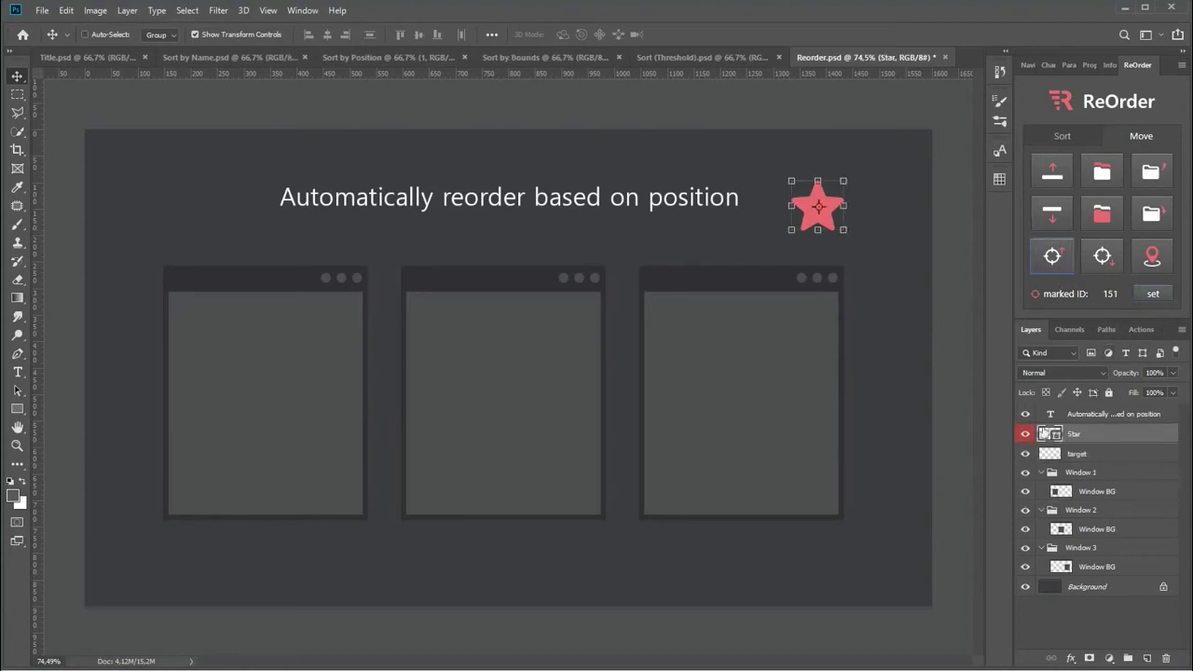
Move target into the Window 3 group and place Star directly below it.
drag(1076, 454, 1102, 562)
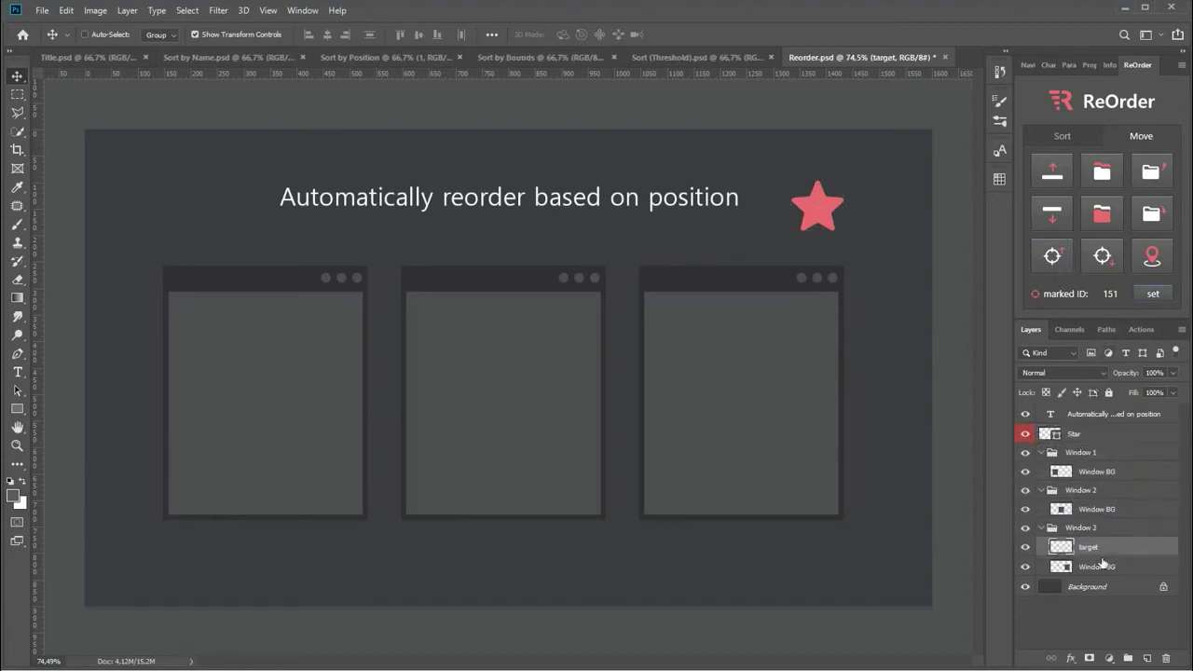
click(1095, 434)
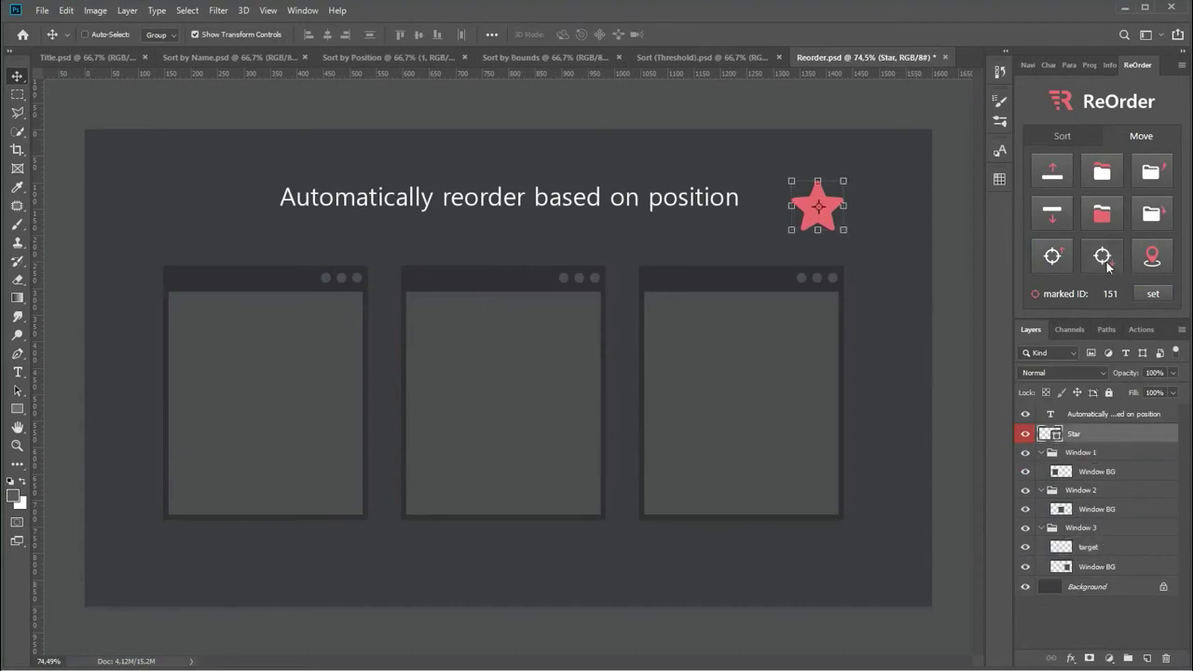
click(1107, 267)
click(1064, 262)
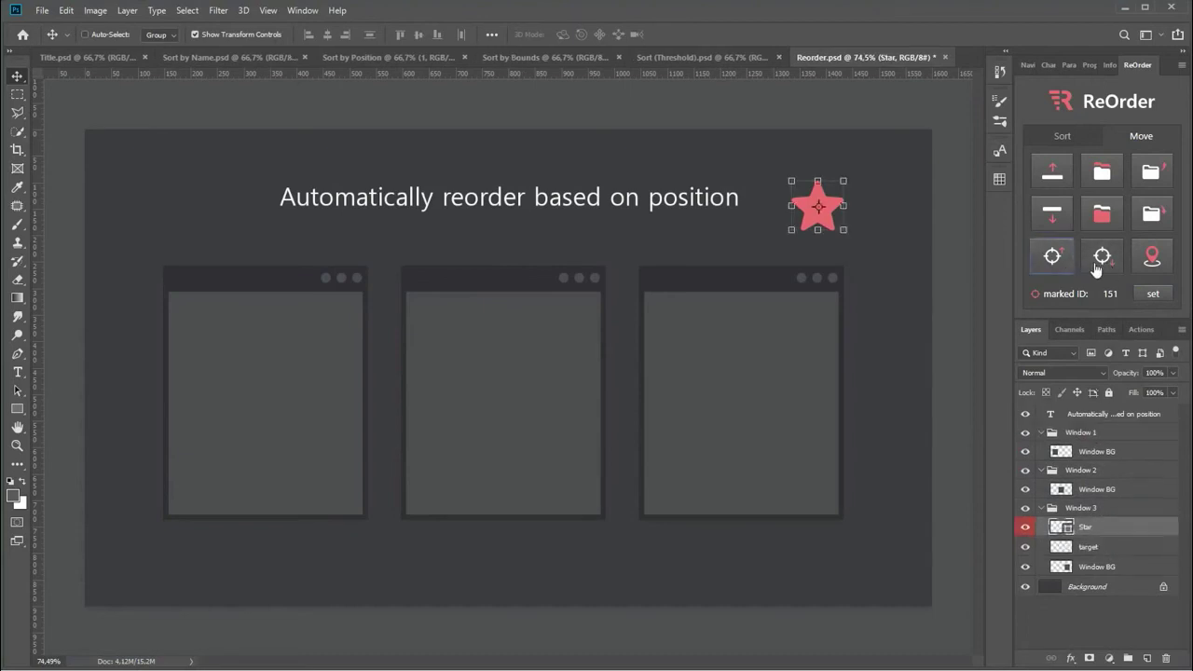
click(1097, 265)
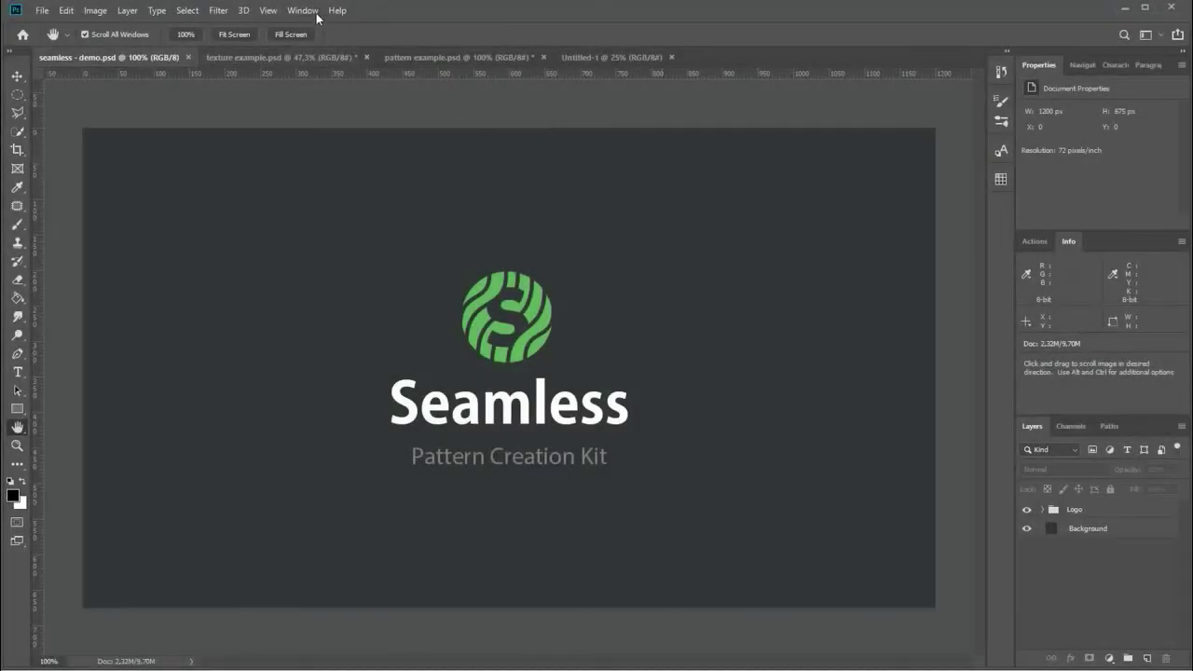
Open the Seamless - Pattern Creation Kit extension panel on the texture example.psd document.
click(315, 13)
mouse_move(317, 75)
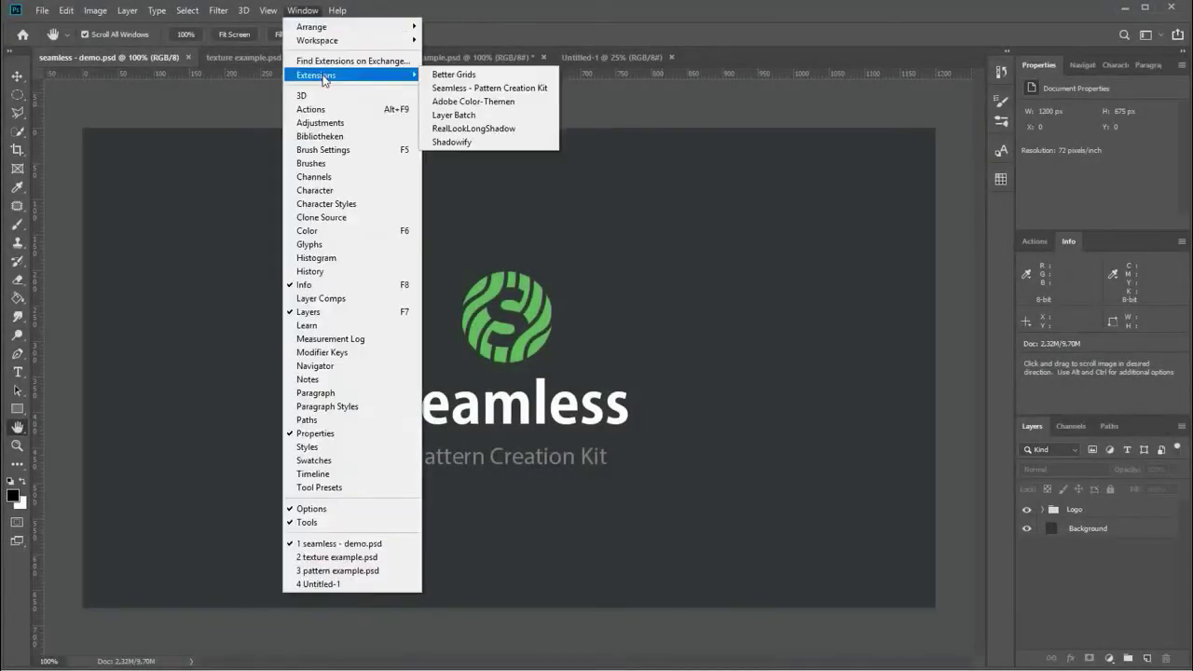
click(449, 87)
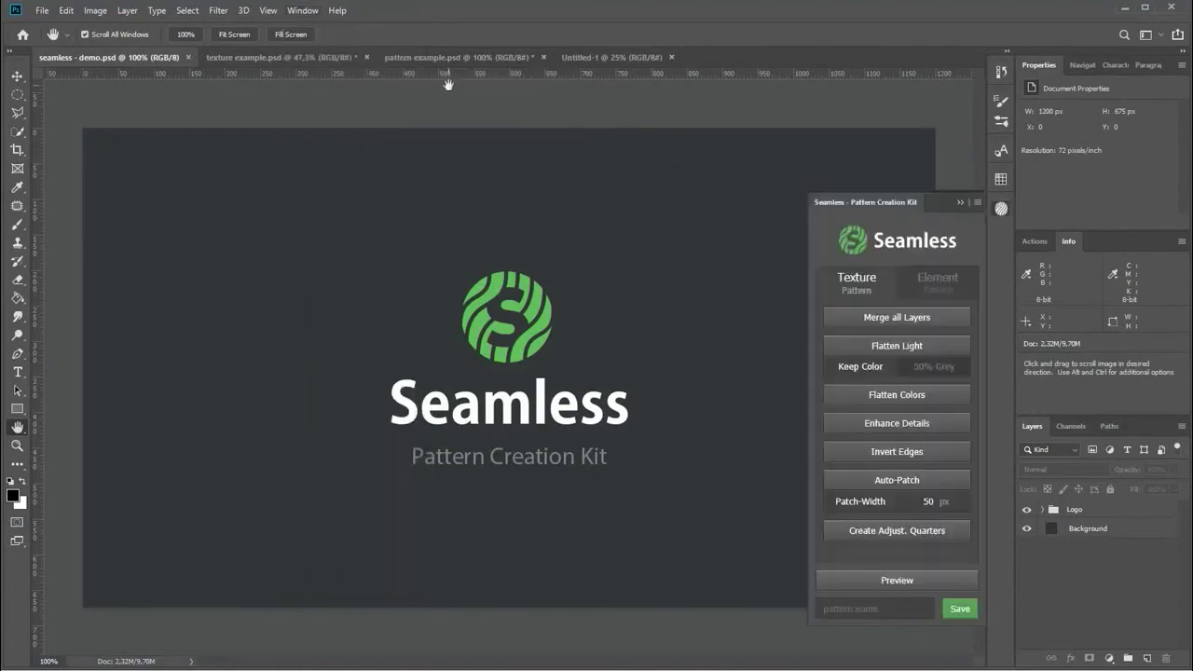
click(301, 57)
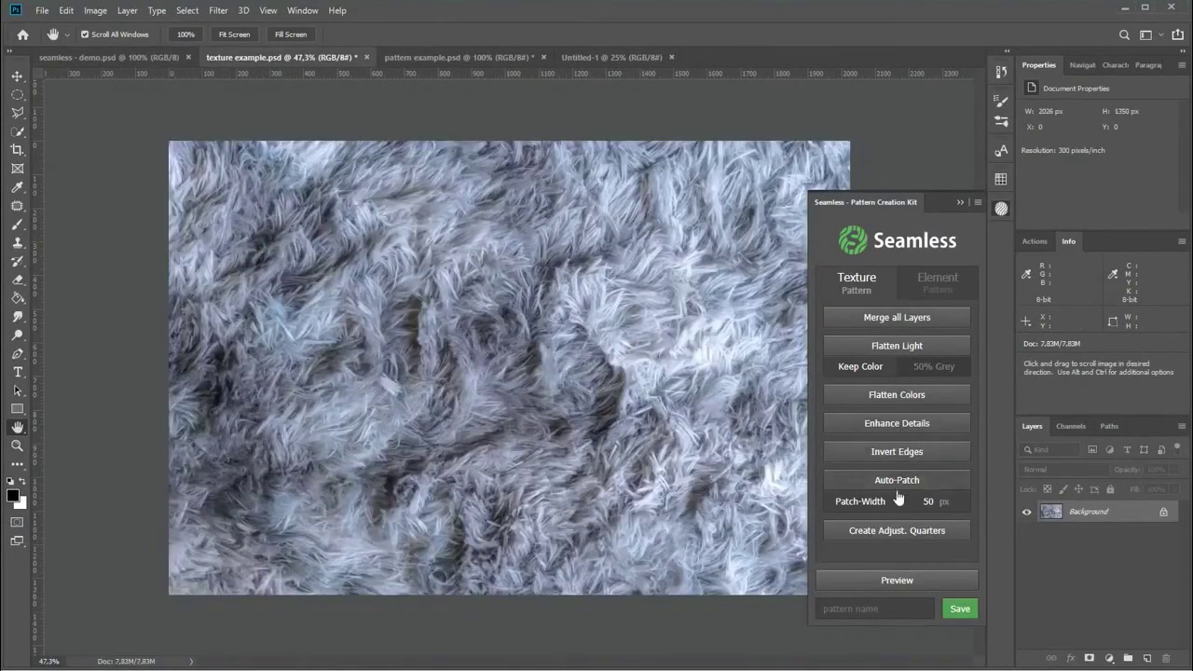
Preview the fur texture as a tiled pattern, then hide the preview.
click(897, 580)
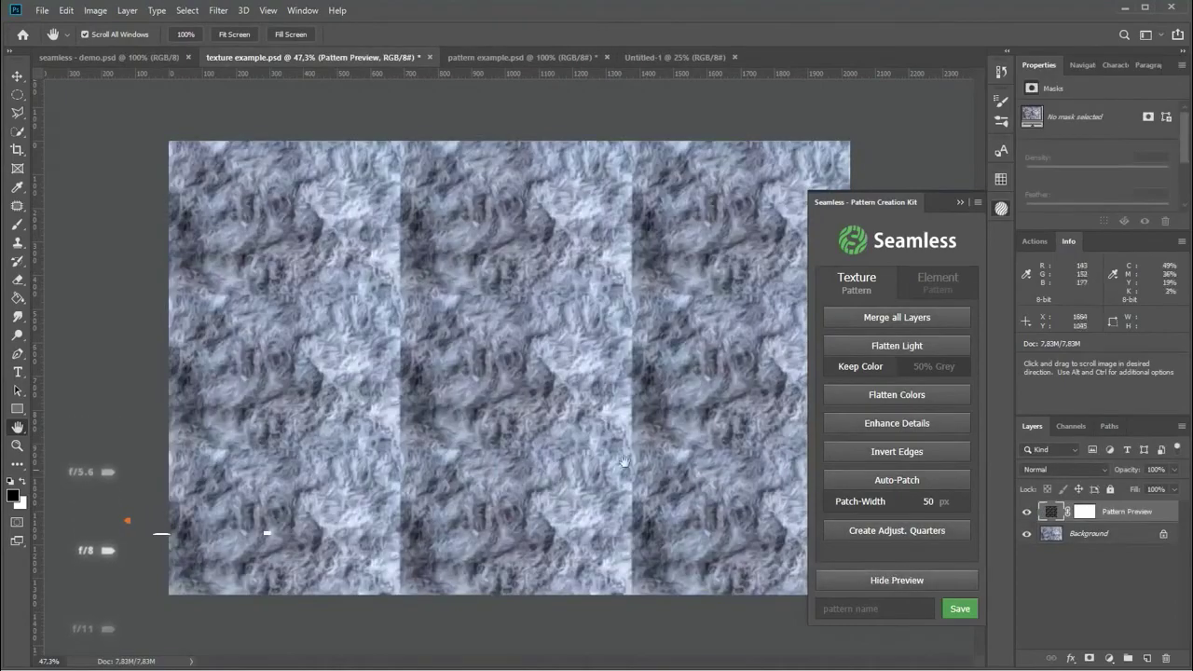
scroll(397, 369, up, 5)
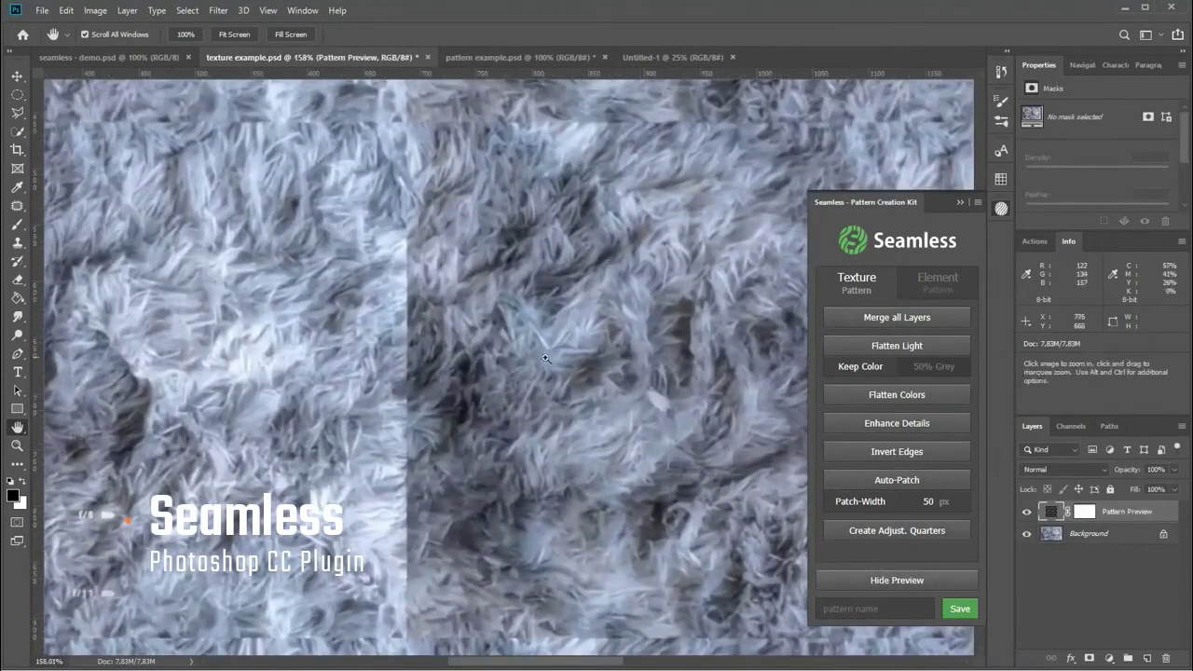
scroll(570, 358, down, 1)
scroll(571, 358, down, 3)
scroll(570, 358, down, 1)
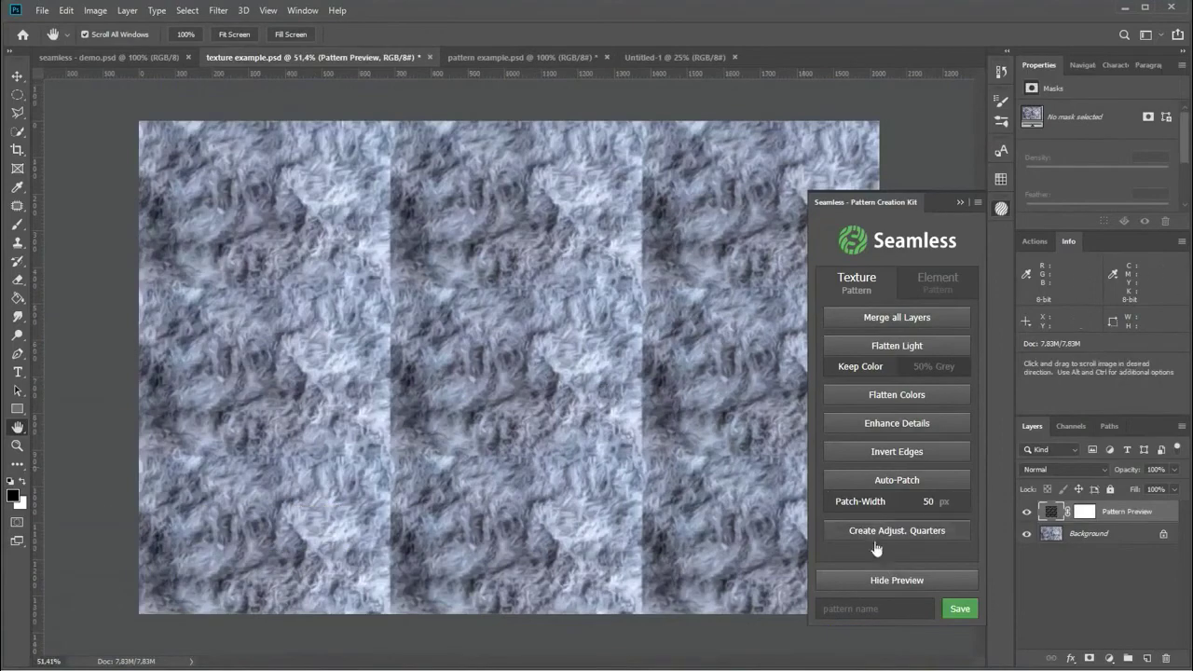
click(892, 580)
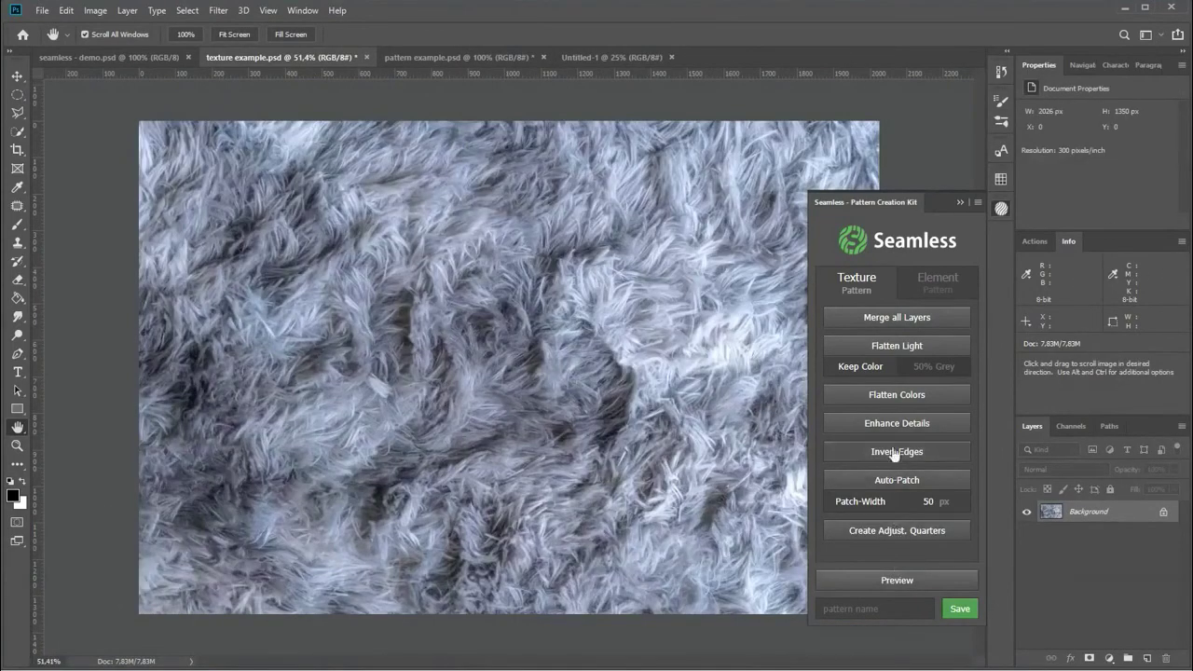
Apply Flatten Light to the fur texture with a lowered High Pass radius.
click(888, 348)
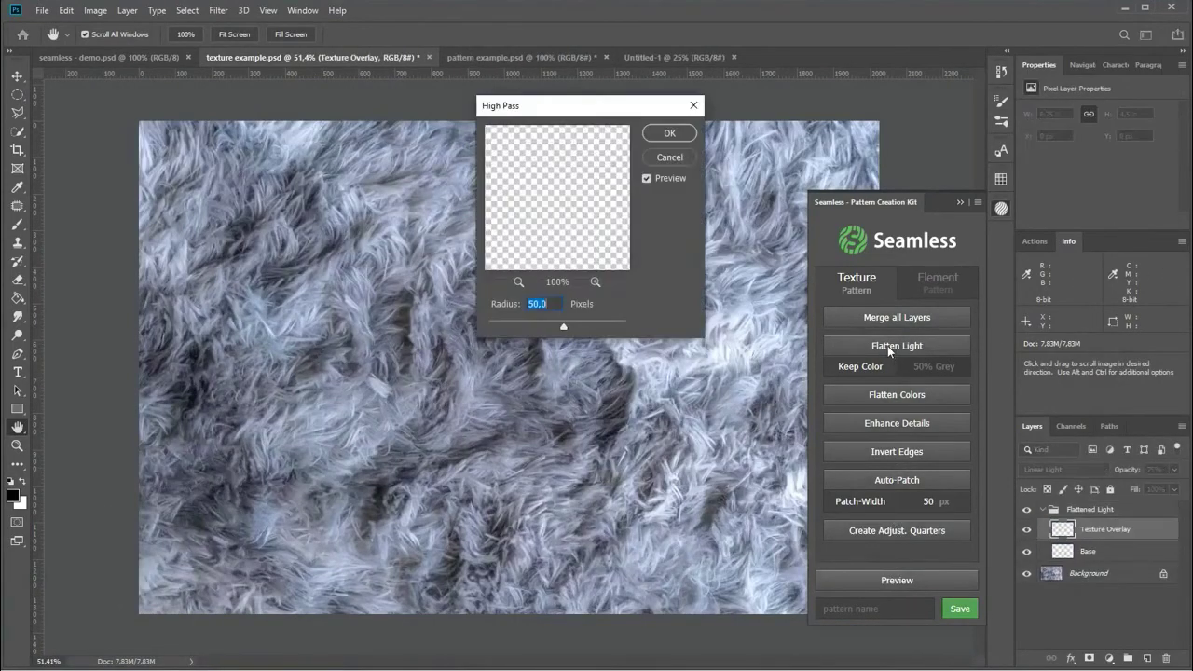
mouse_move(544, 318)
mouse_down()
mouse_move(502, 319)
mouse_move(564, 323)
mouse_move(551, 323)
mouse_up()
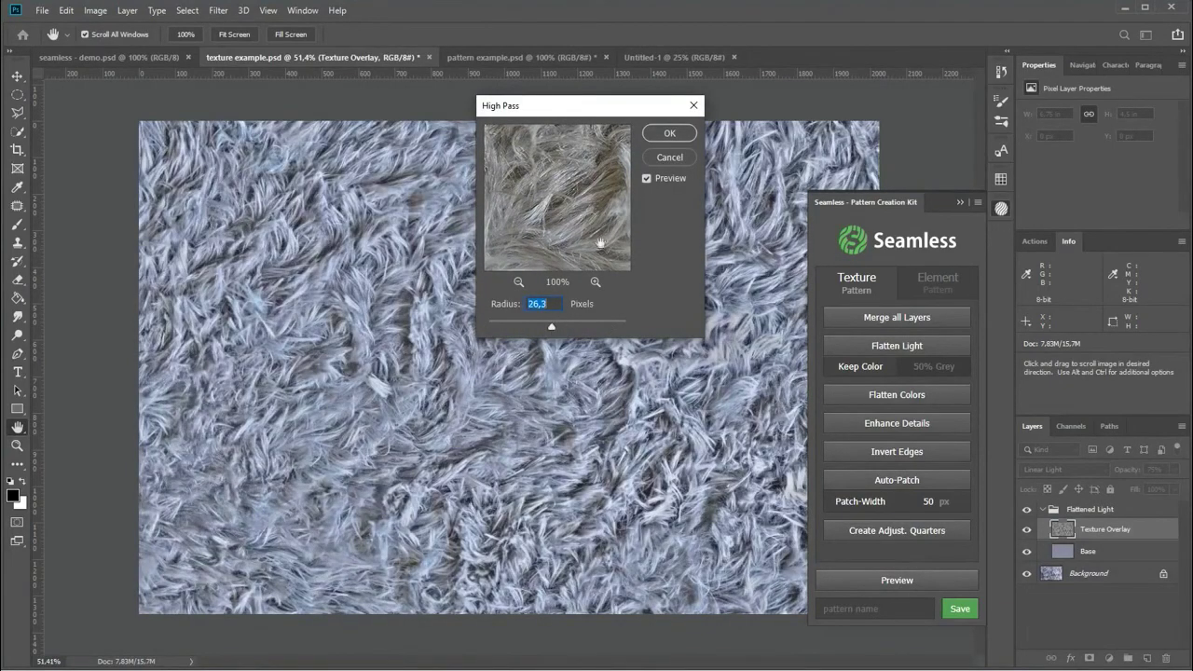
click(671, 136)
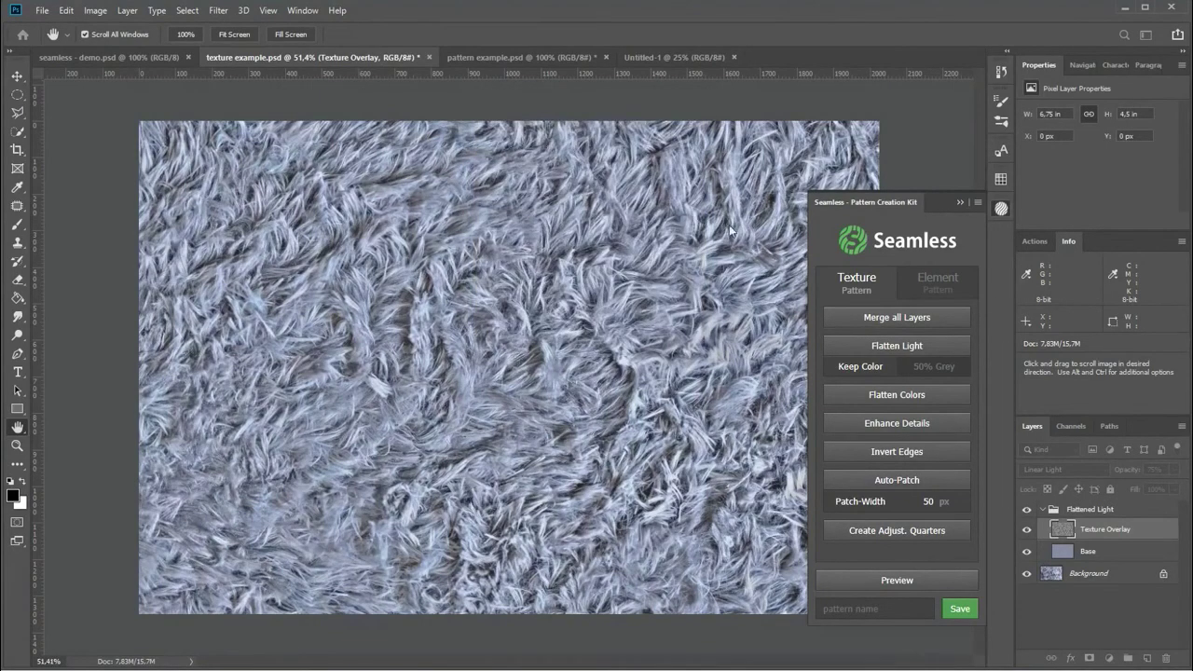
Merge layers, apply Flatten Colors and Enhance Details, then merge the detail layer into Background.
click(894, 315)
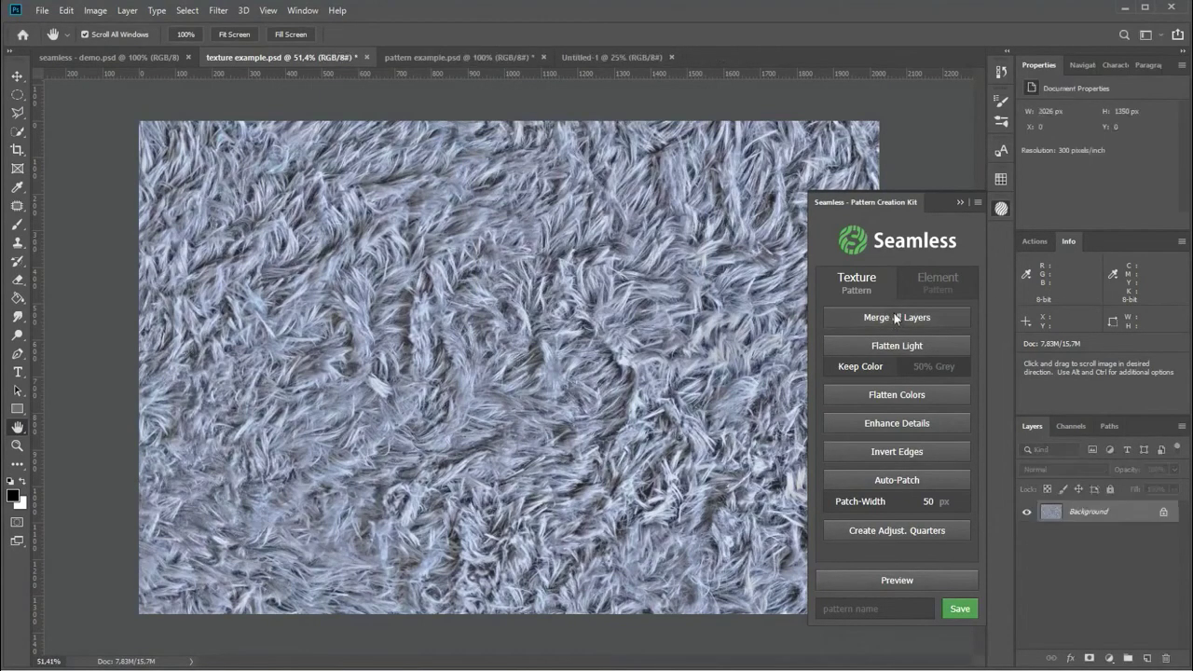
click(883, 395)
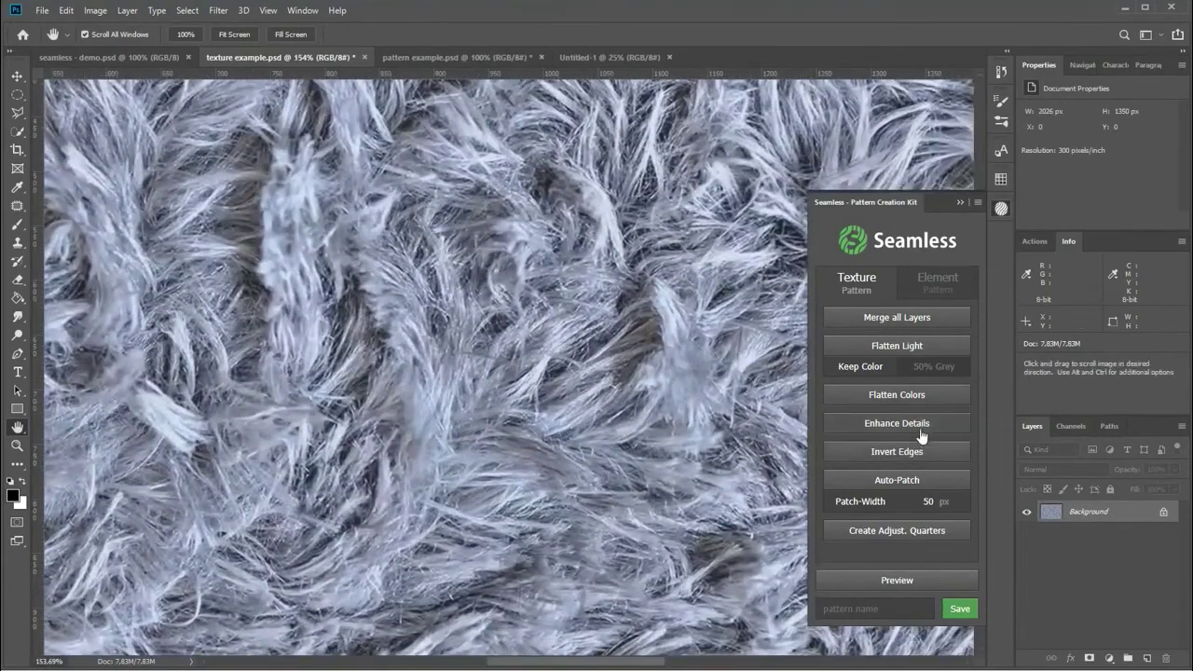
click(924, 425)
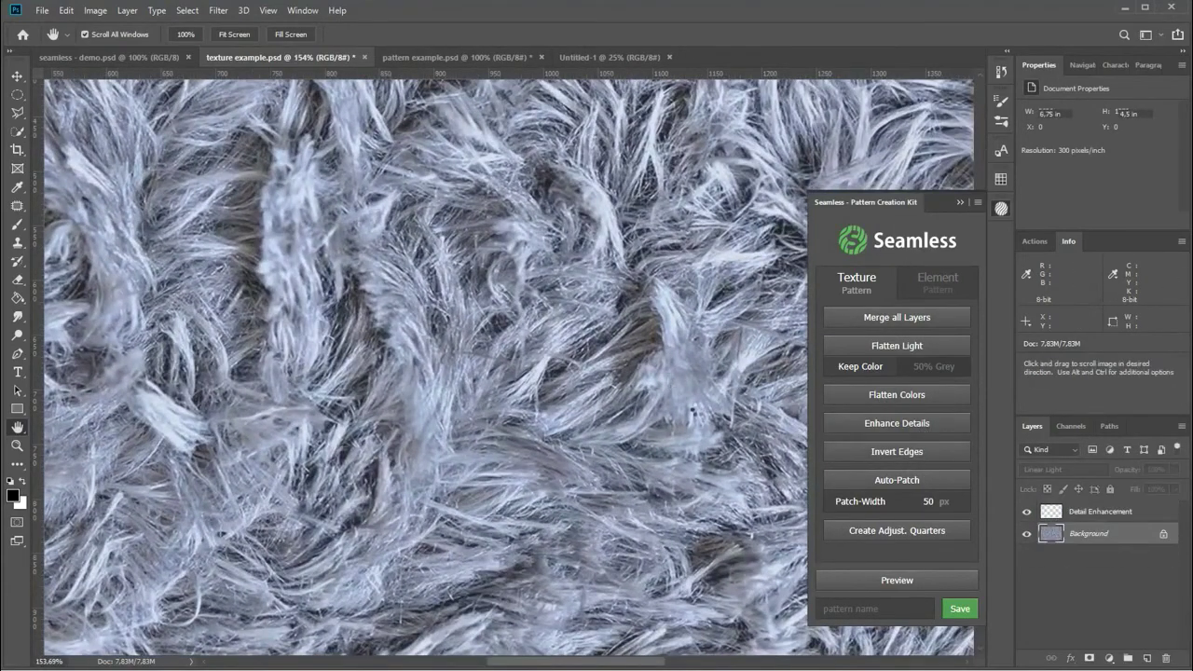
click(1028, 512)
click(899, 318)
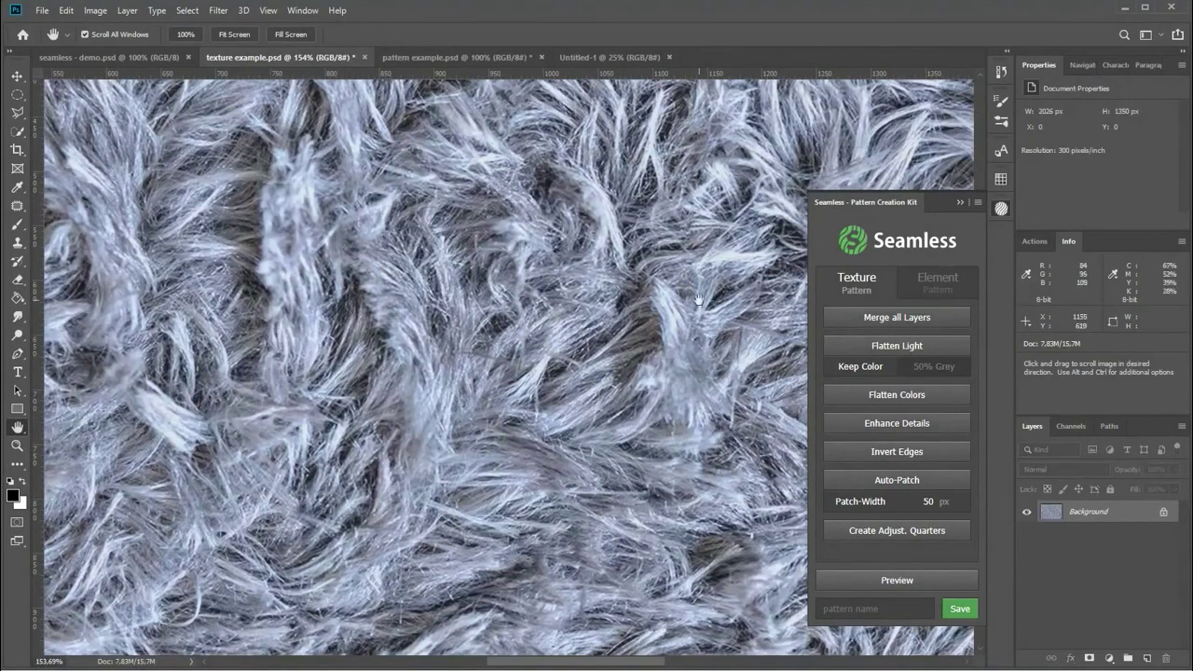
Invert the texture's edges into the centre and Auto-Patch the seams with 100 px Patch-Width.
scroll(649, 312, down, 5)
scroll(650, 312, down, 1)
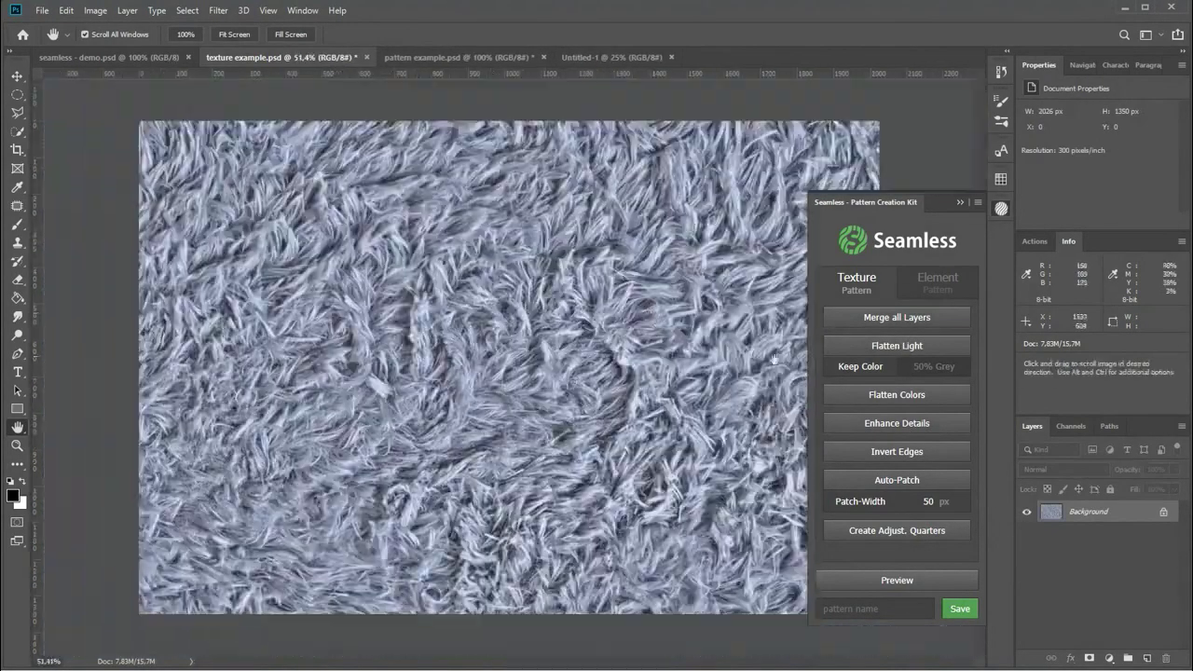
click(930, 451)
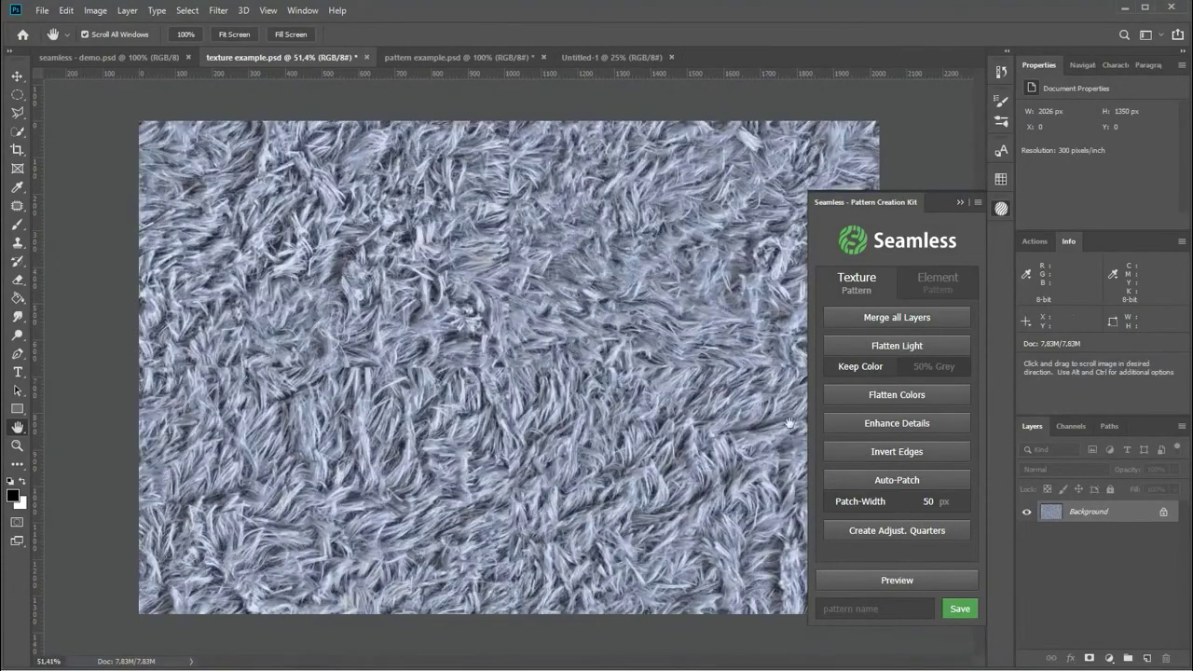
scroll(537, 309, up, 2)
scroll(537, 309, up, 3)
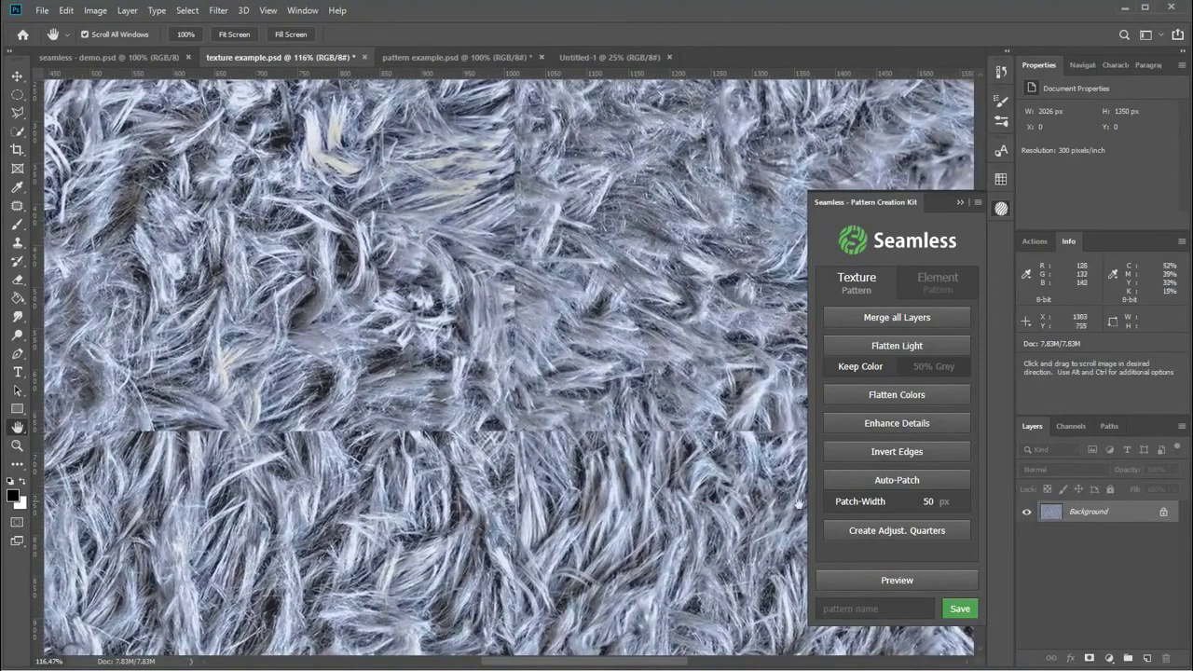
click(929, 502)
text(100)
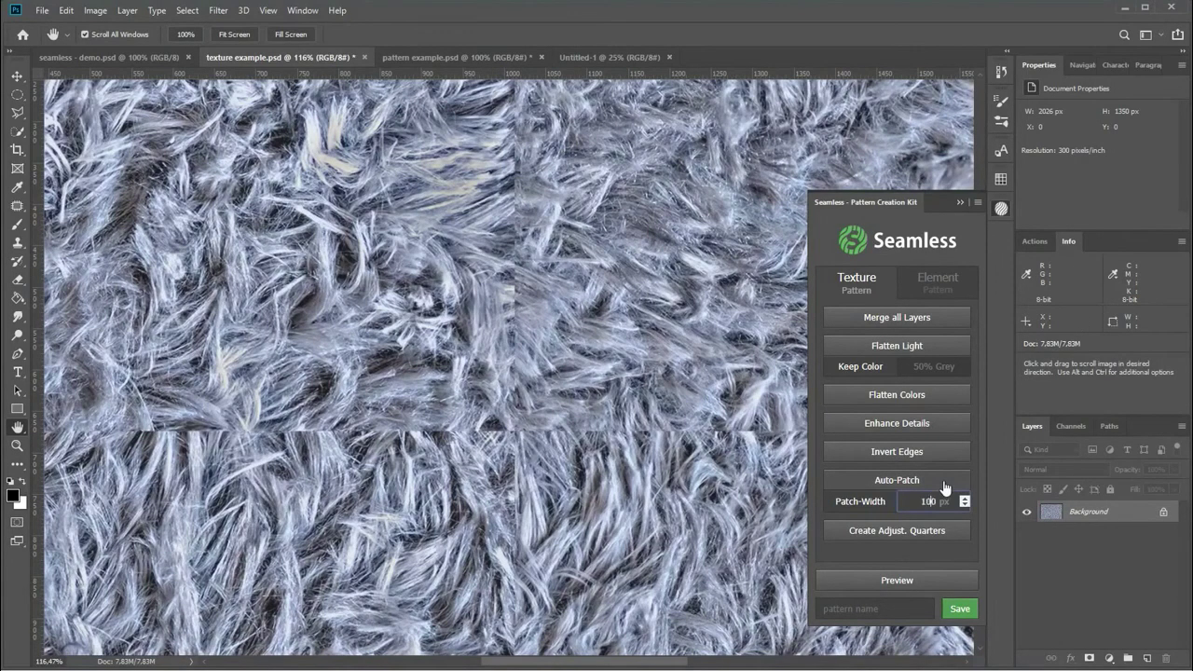
click(968, 485)
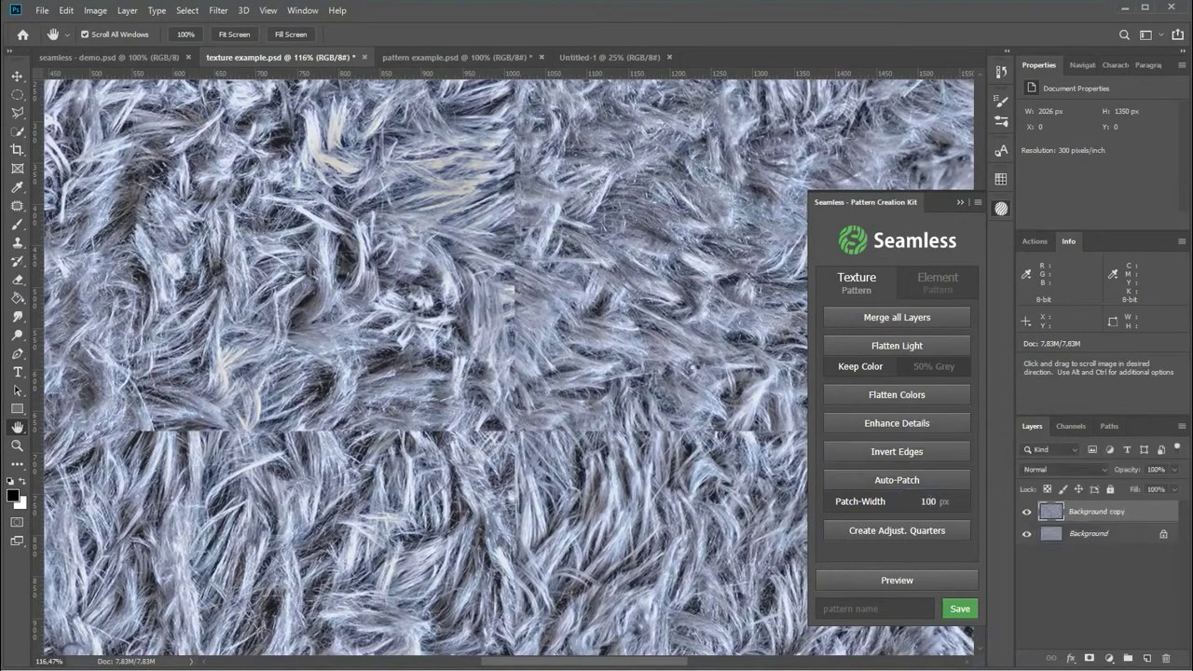
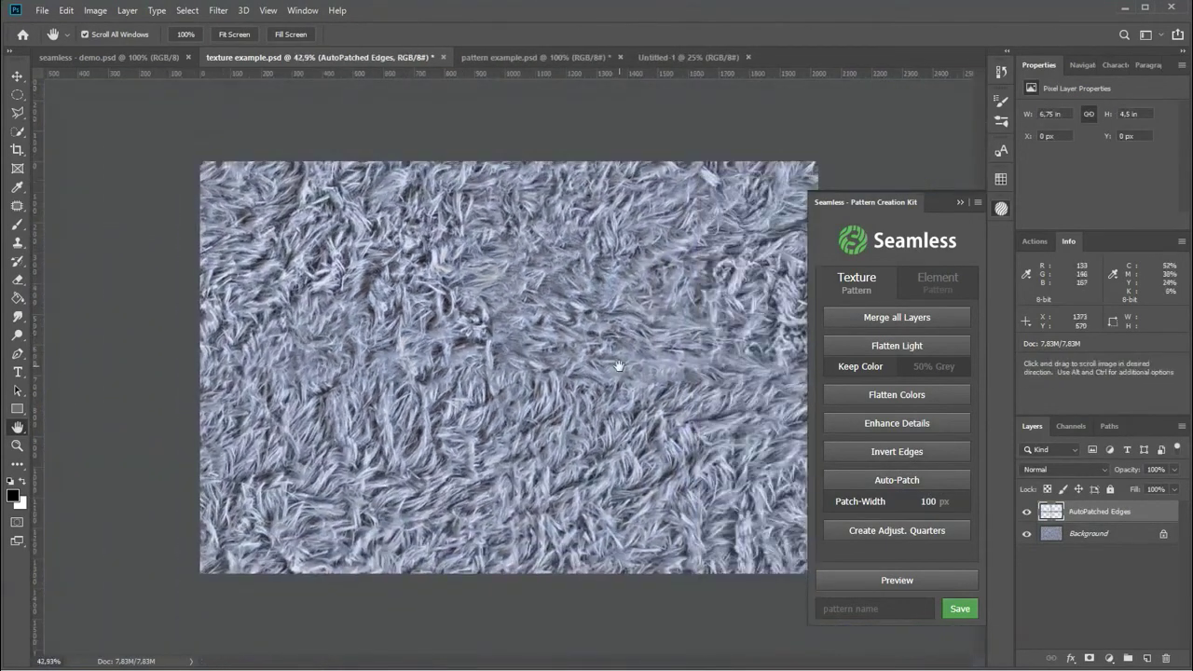
Merge all the fur texture's layers and convert the Background into an editable layer.
click(894, 322)
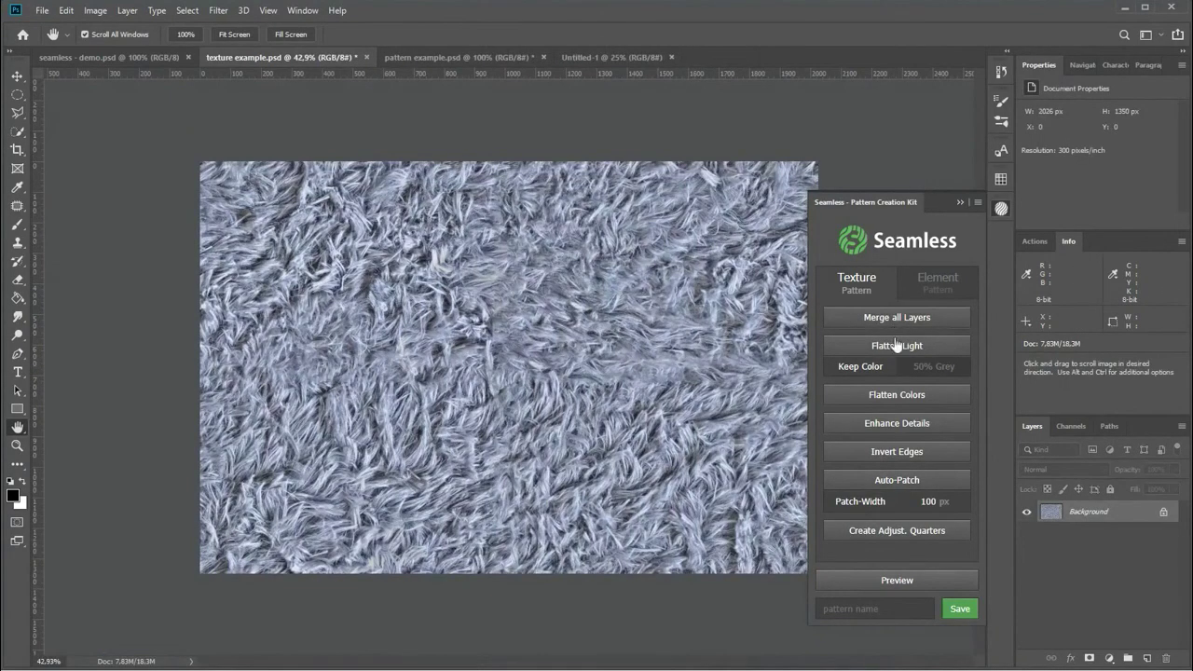
click(881, 582)
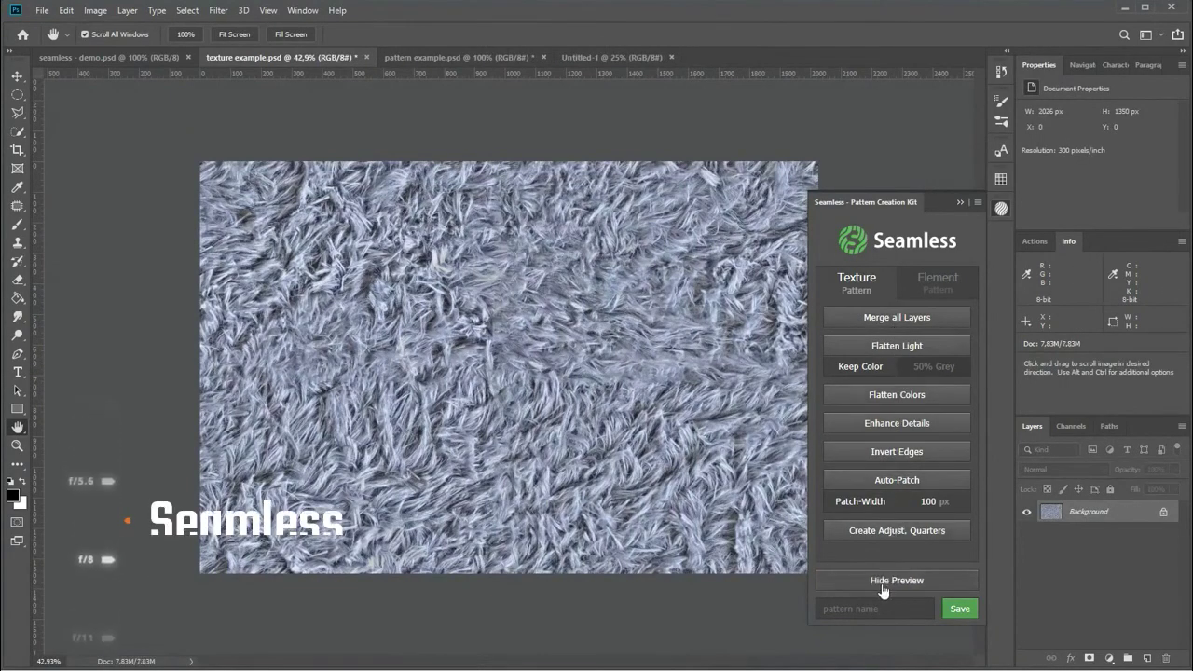
click(882, 583)
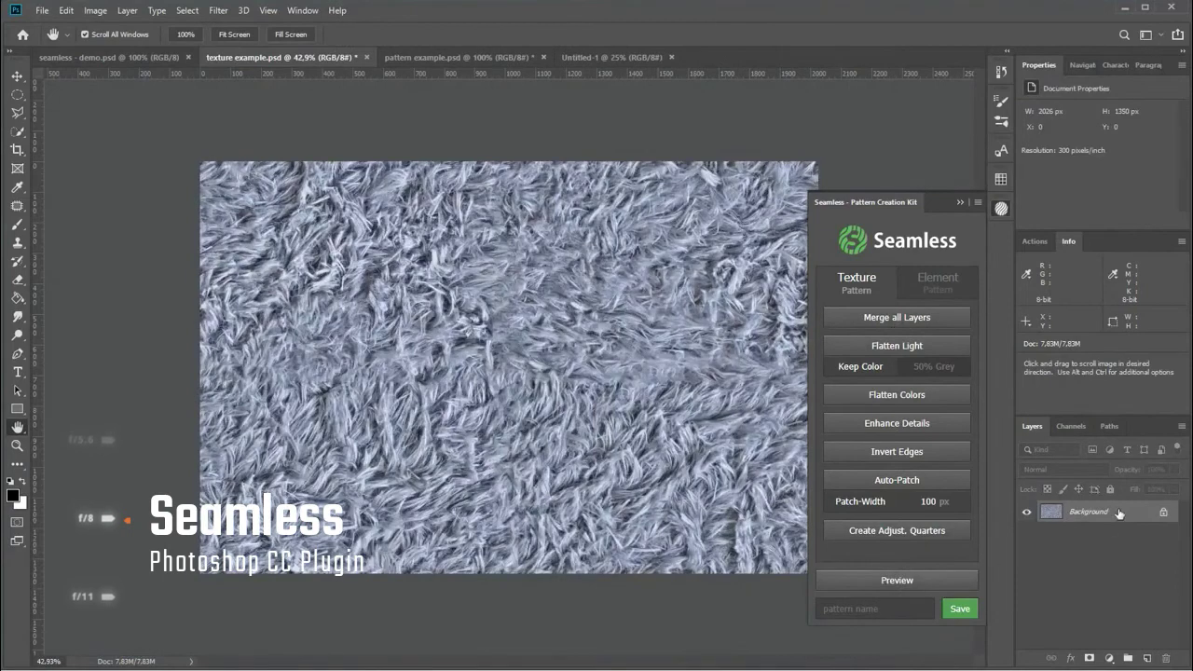
key(Return)
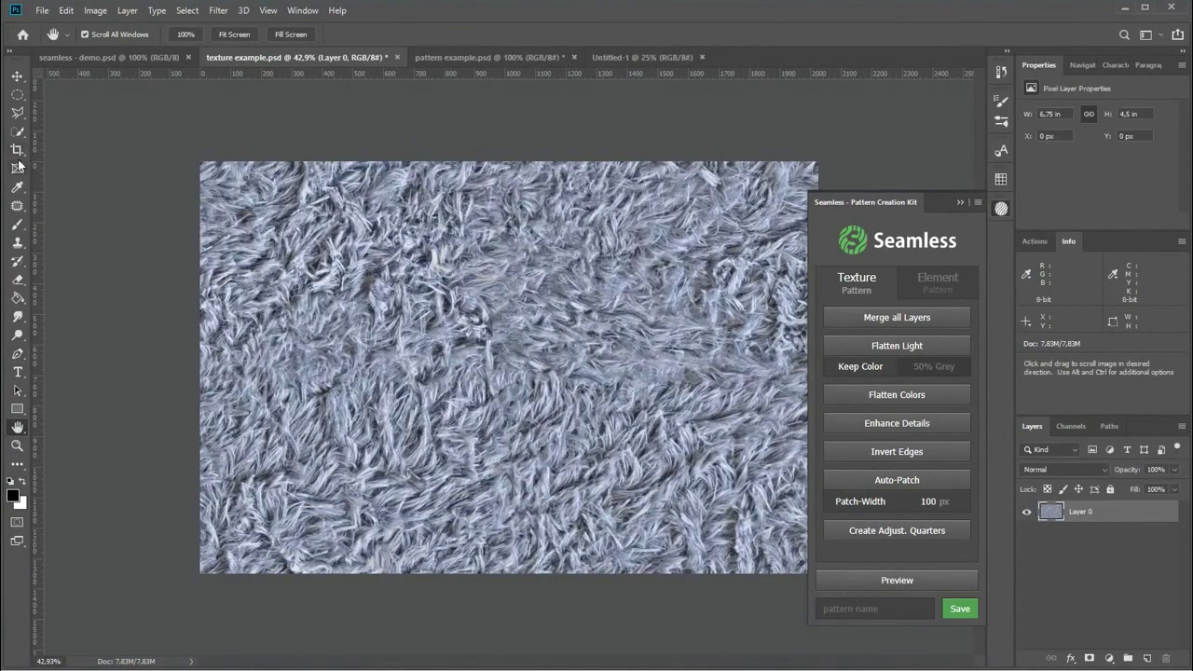
Crop the canvas taller, extending it upward above the fur image.
click(17, 151)
scroll(510, 364, down, 3)
drag(508, 250, 501, 139)
key(Return)
Place a copy of the fur in the new top area, nudged down to close the gap.
click(18, 75)
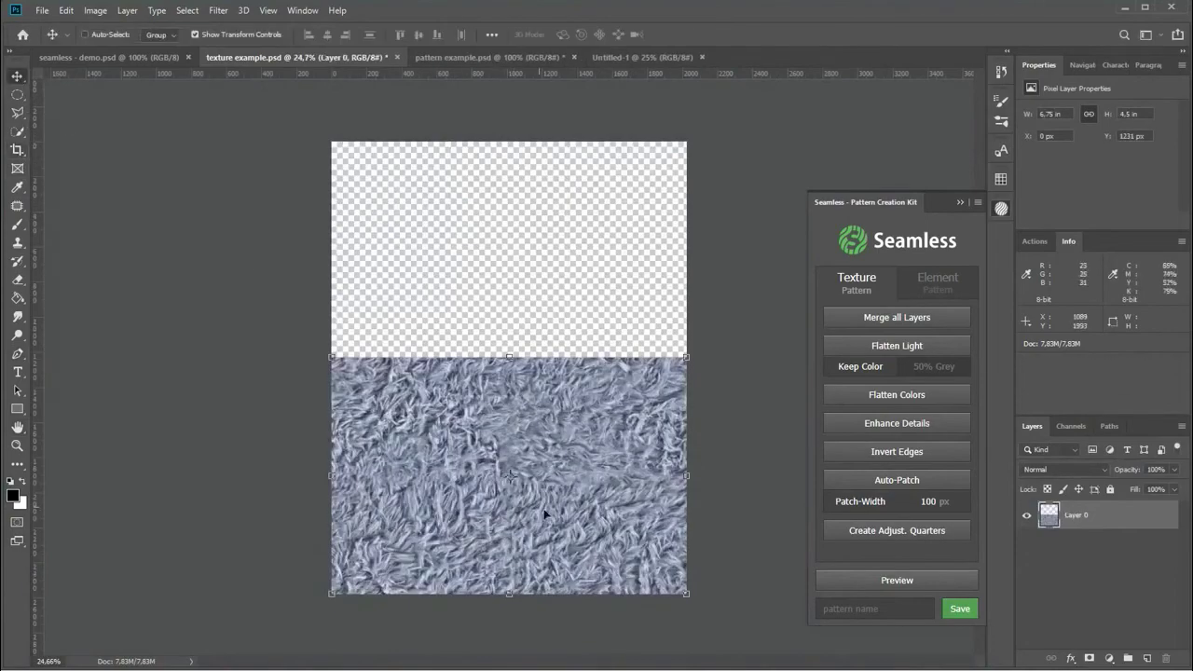
drag(545, 513, 567, 301)
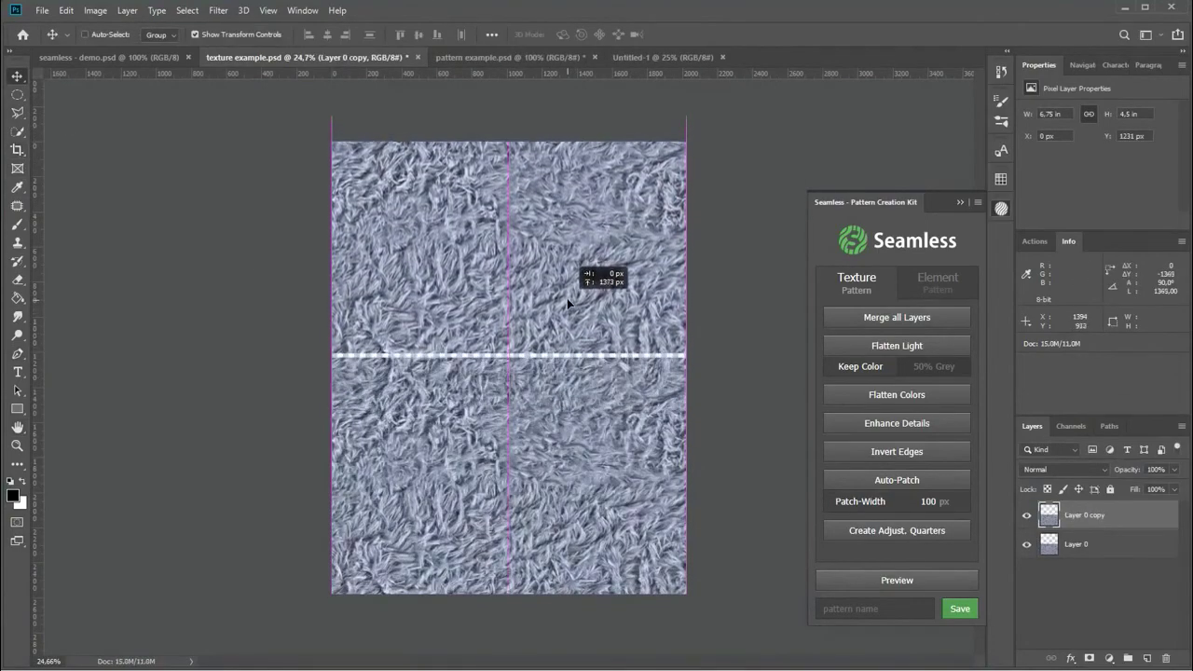
scroll(567, 305, up, 5)
drag(538, 185, 536, 198)
key(shift+Down)
key(shift+Down)
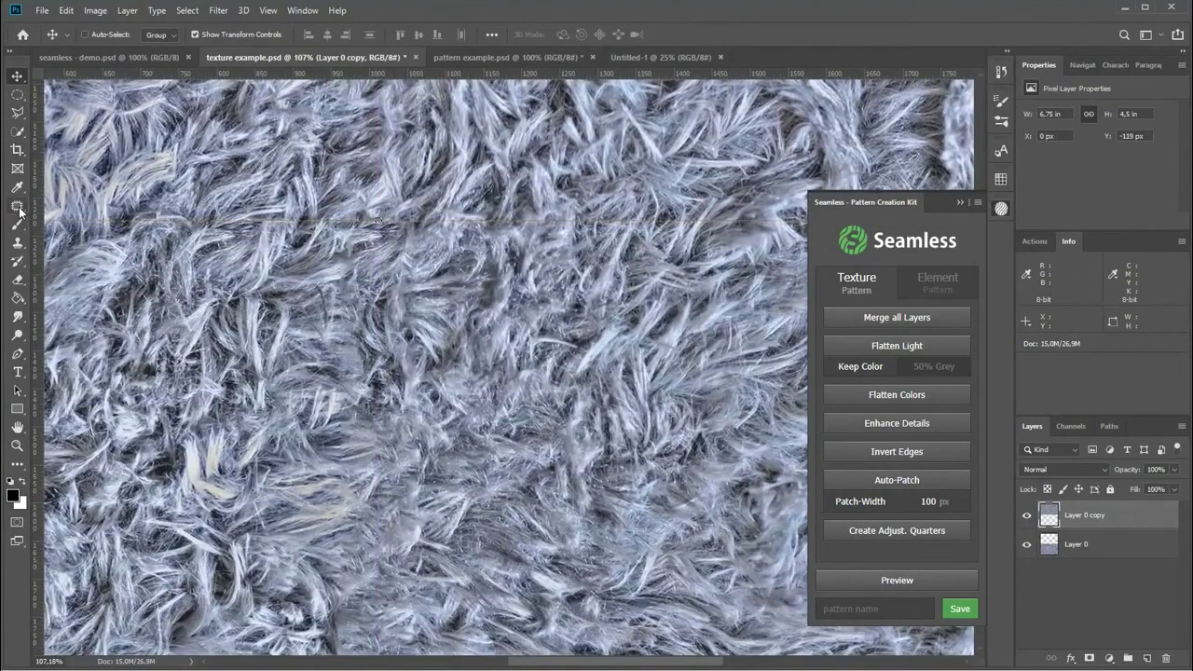
Merge the copied fur layer down into the original fur layer.
click(17, 205)
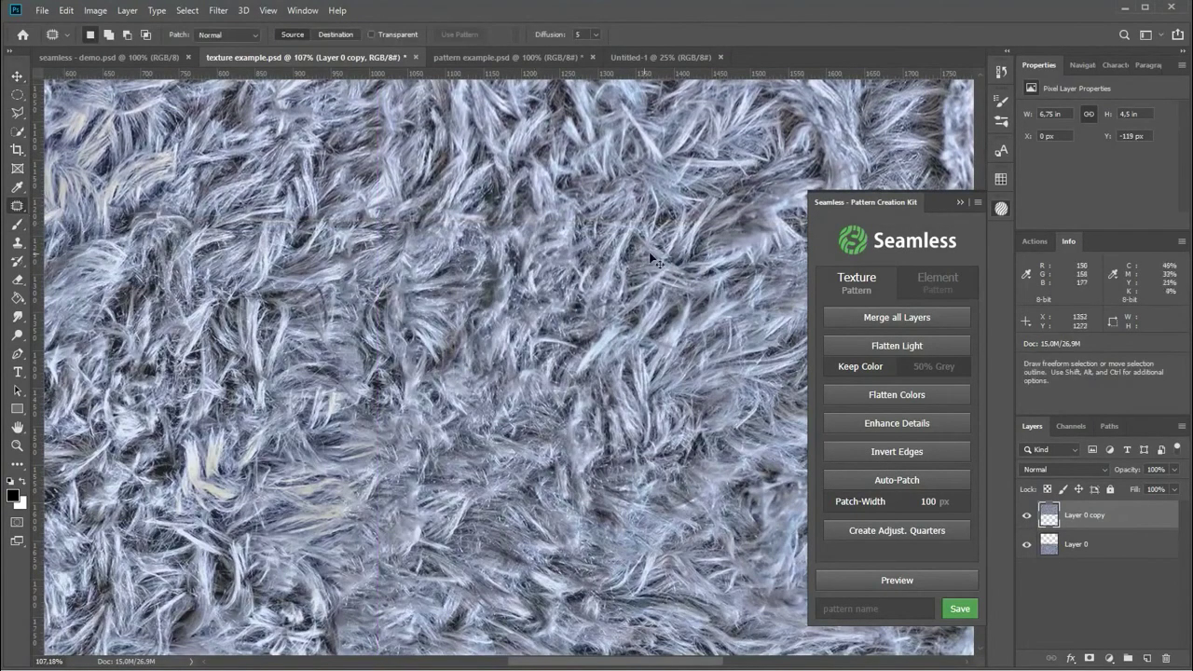
scroll(648, 252, down, 5)
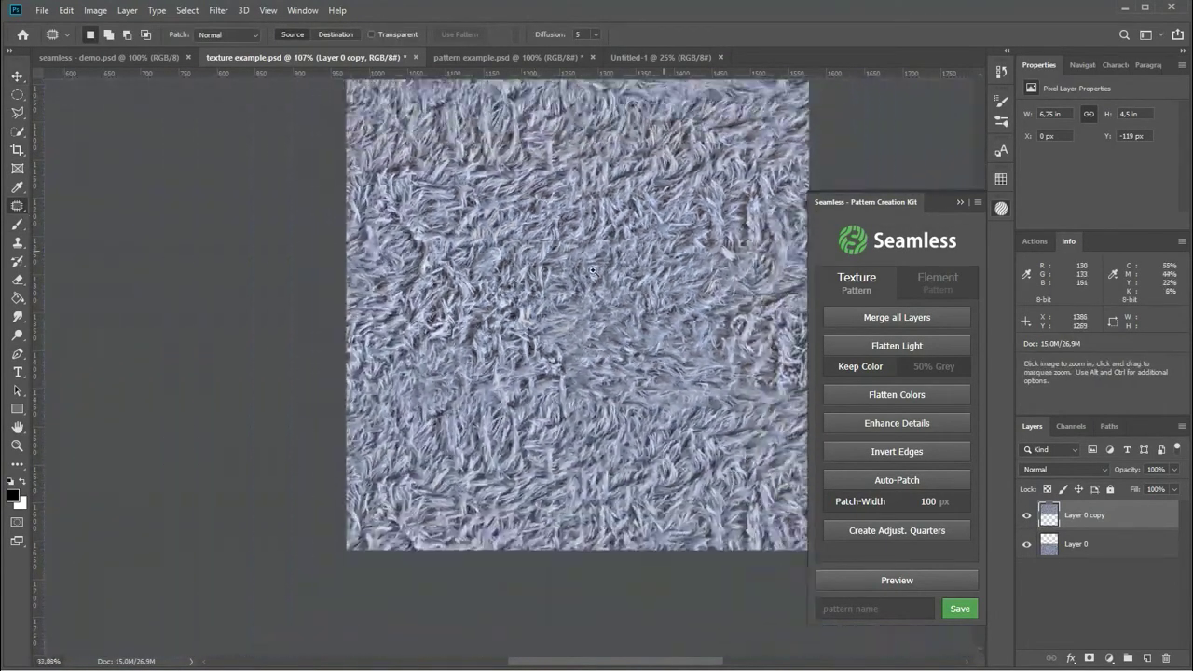
right_click(1101, 515)
click(935, 567)
scroll(716, 411, down, 3)
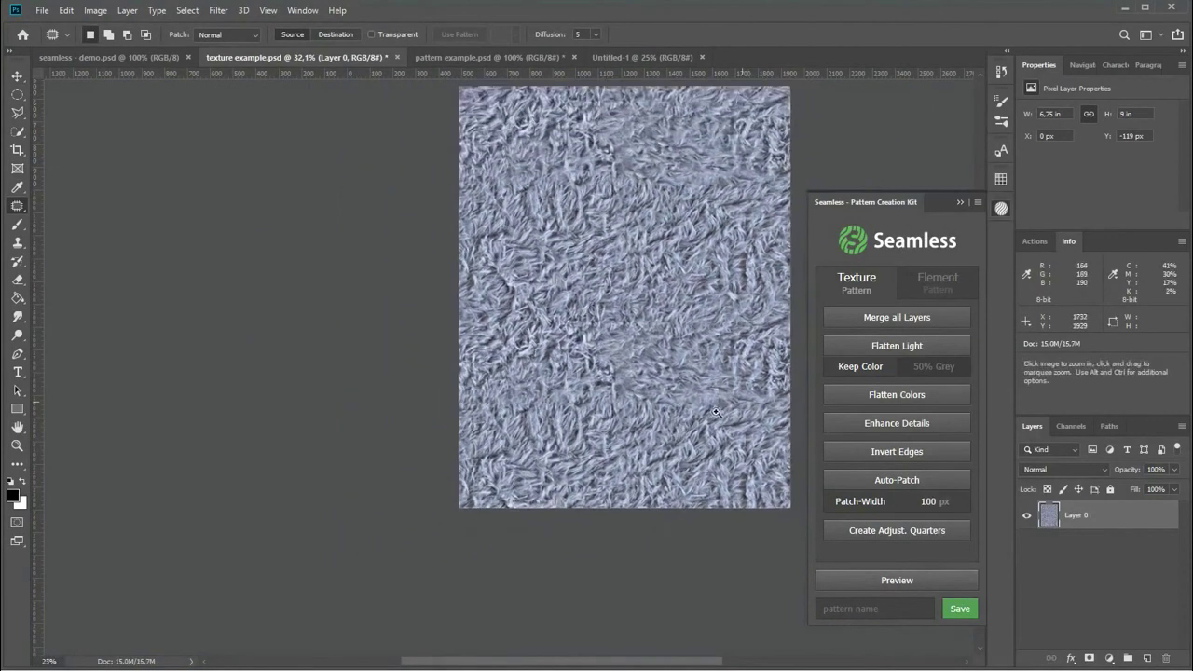
scroll(716, 411, down, 1)
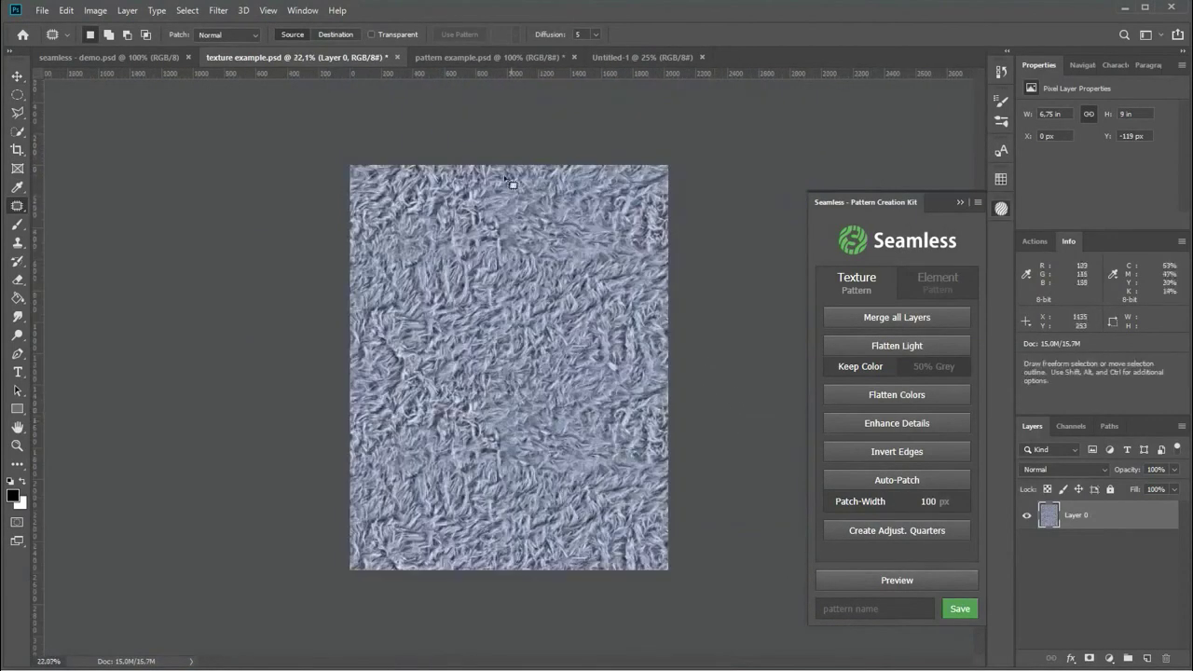
click(19, 430)
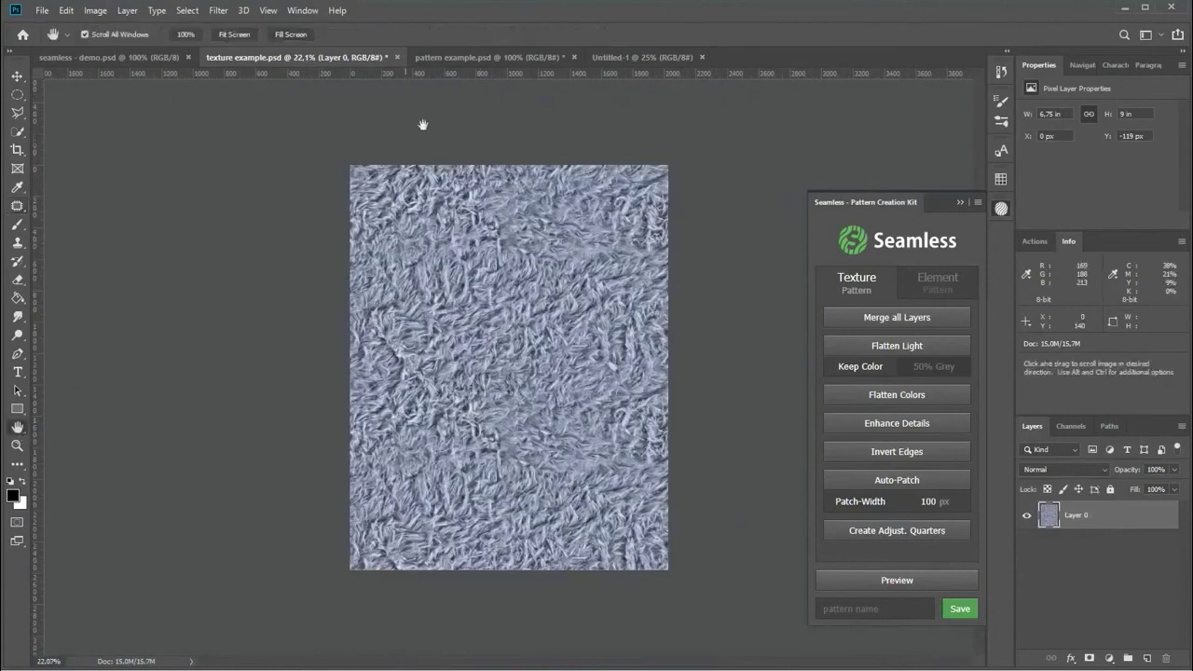
In Seamless' Element options, shuffle circle positions twice, shuffle scales, then fix overflow.
click(474, 59)
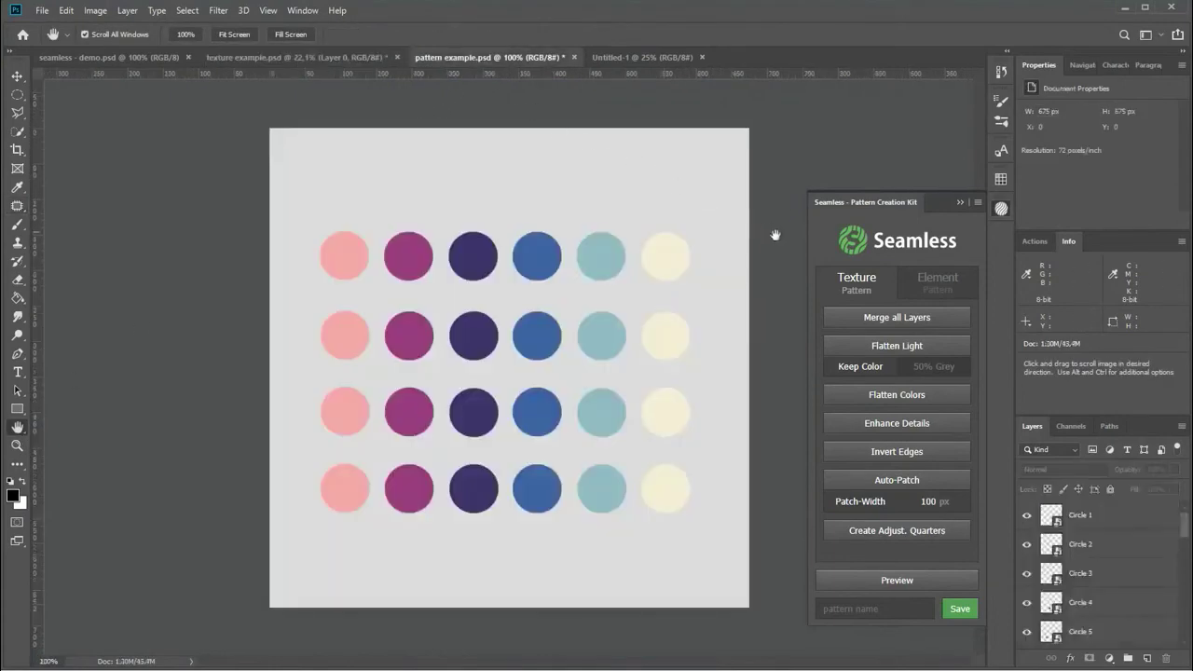
click(939, 289)
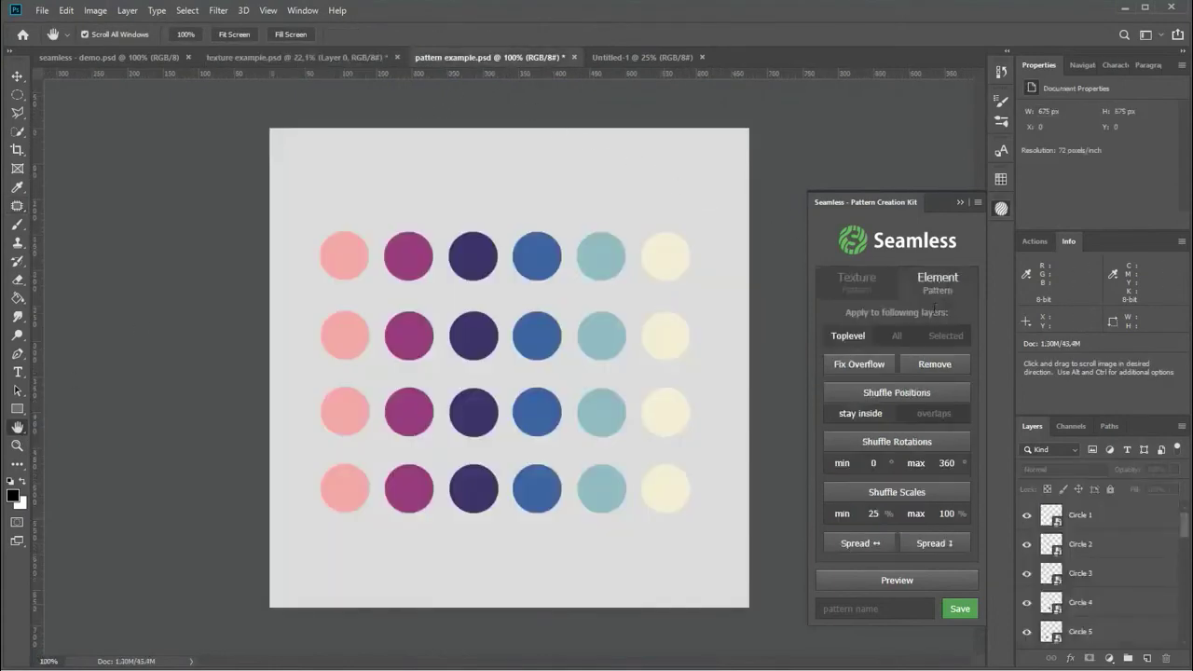
click(929, 398)
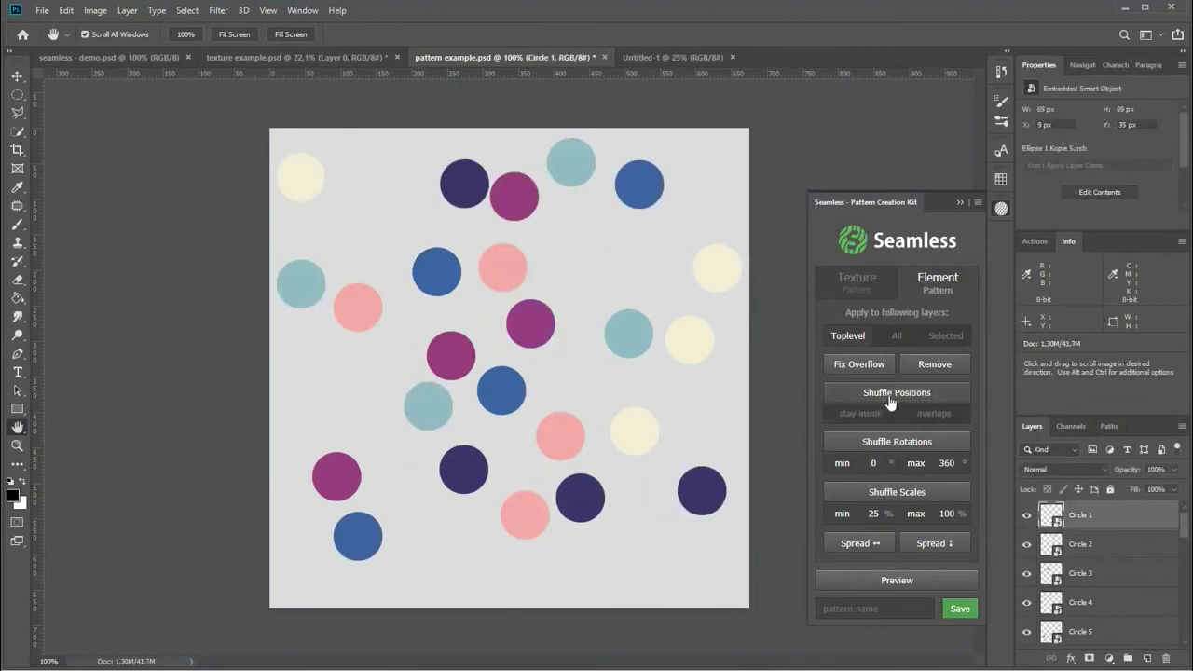
click(895, 397)
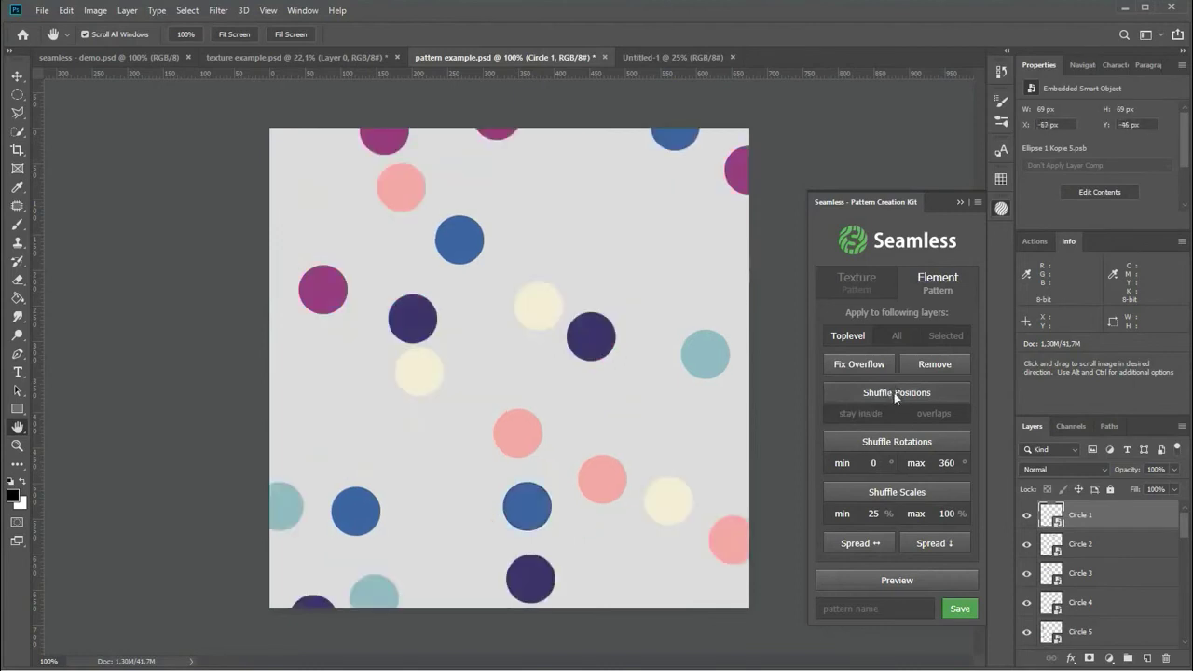
click(893, 494)
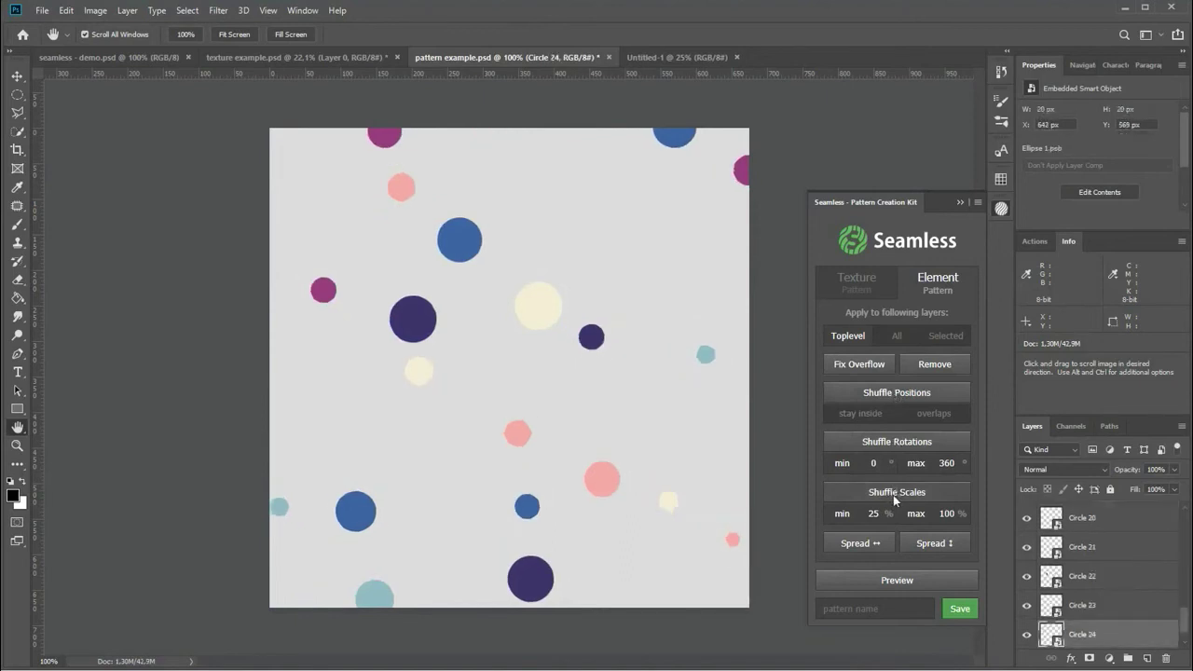
click(865, 368)
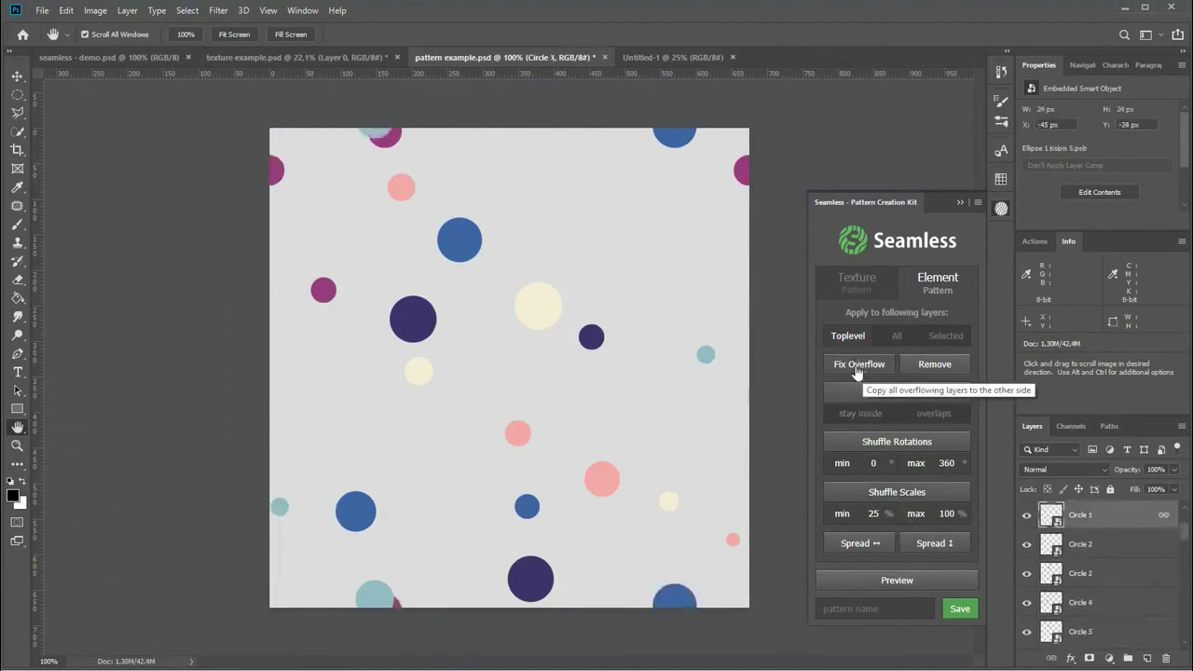
Shift the edge-crossing circles so the pattern tiles cleanly, checking the tile preview.
click(17, 75)
click(396, 146)
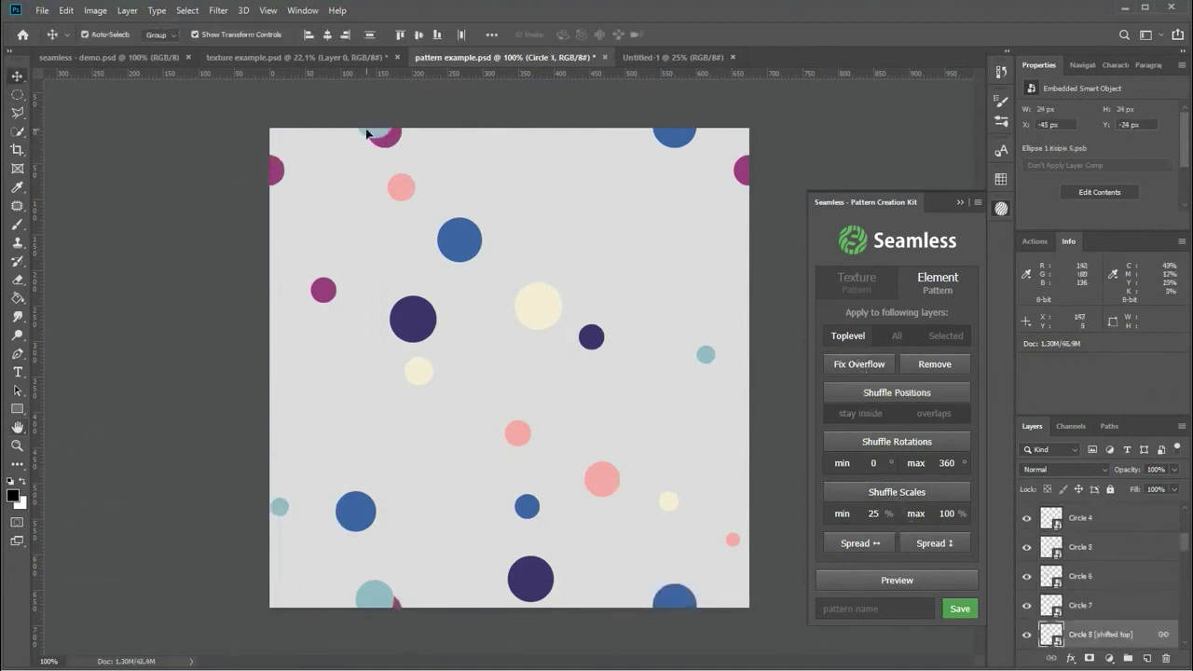
drag(546, 187, 492, 198)
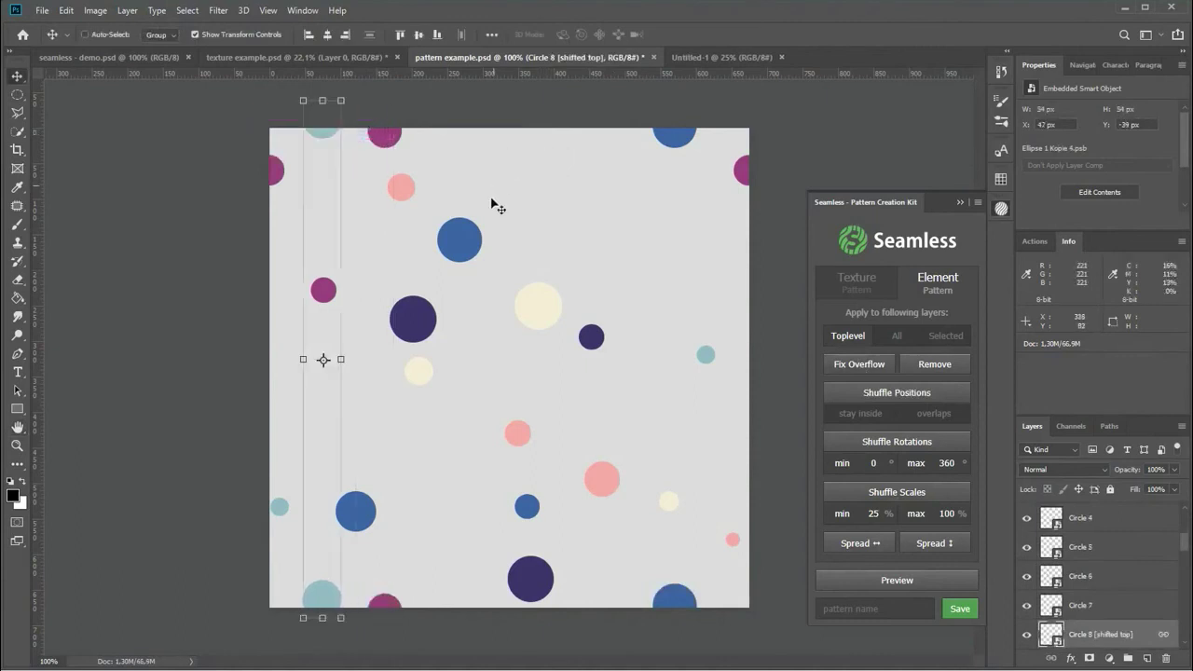
drag(524, 484, 550, 482)
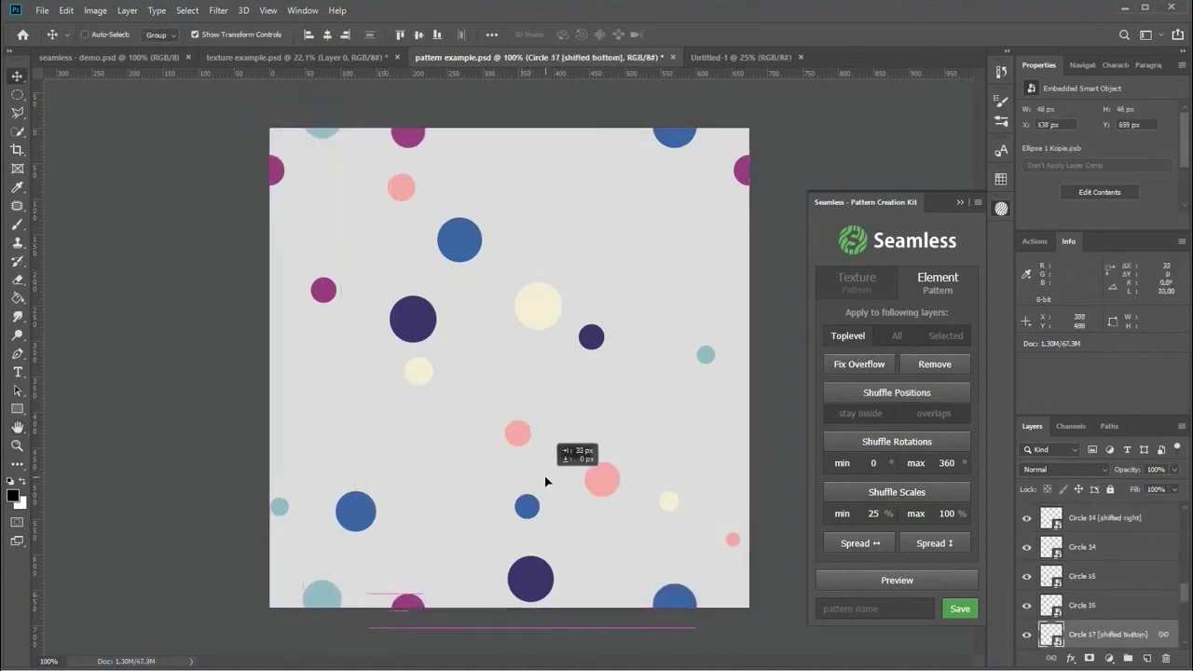
drag(781, 107, 782, 147)
ctrl+click(797, 139)
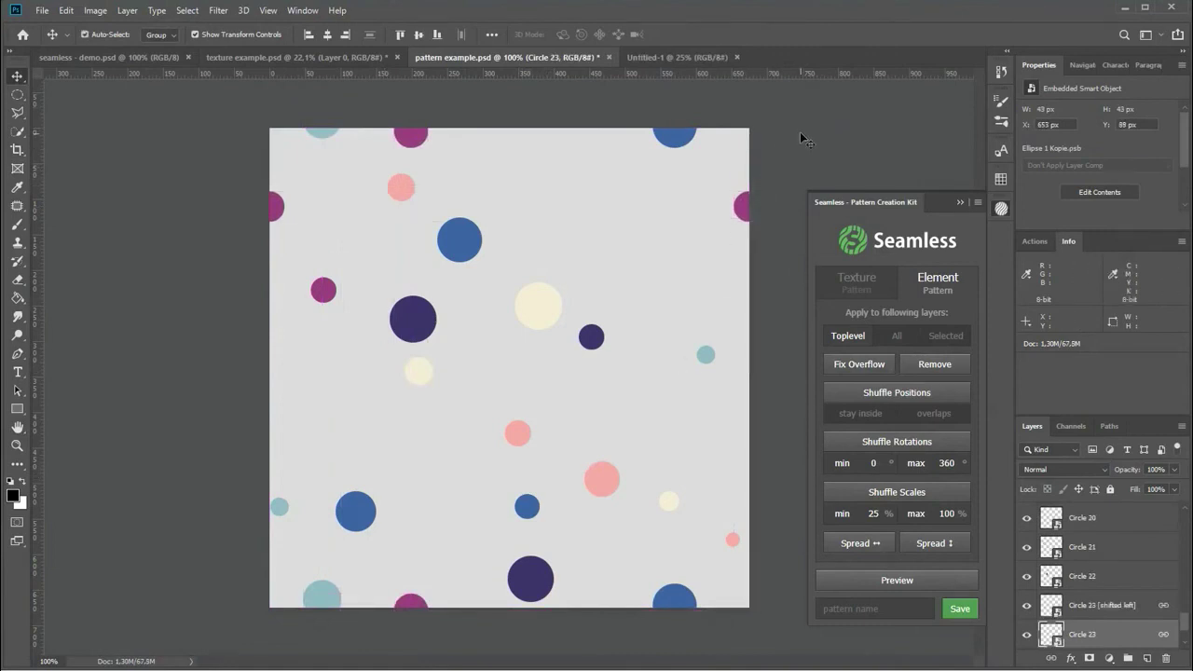
click(882, 580)
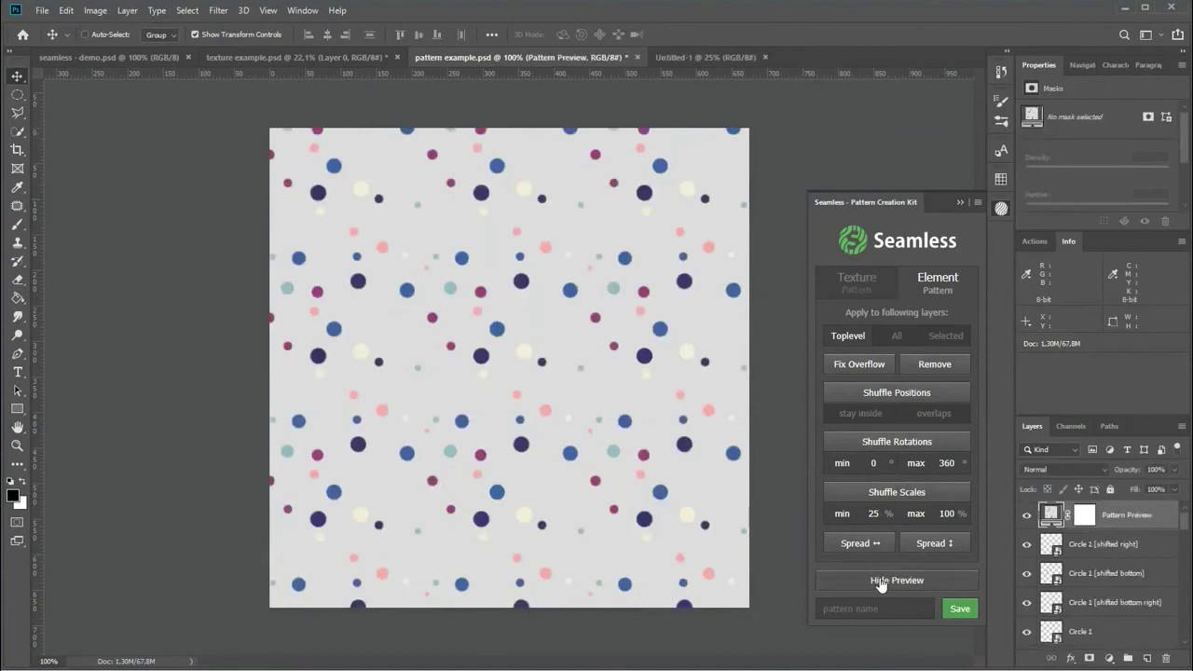
click(878, 580)
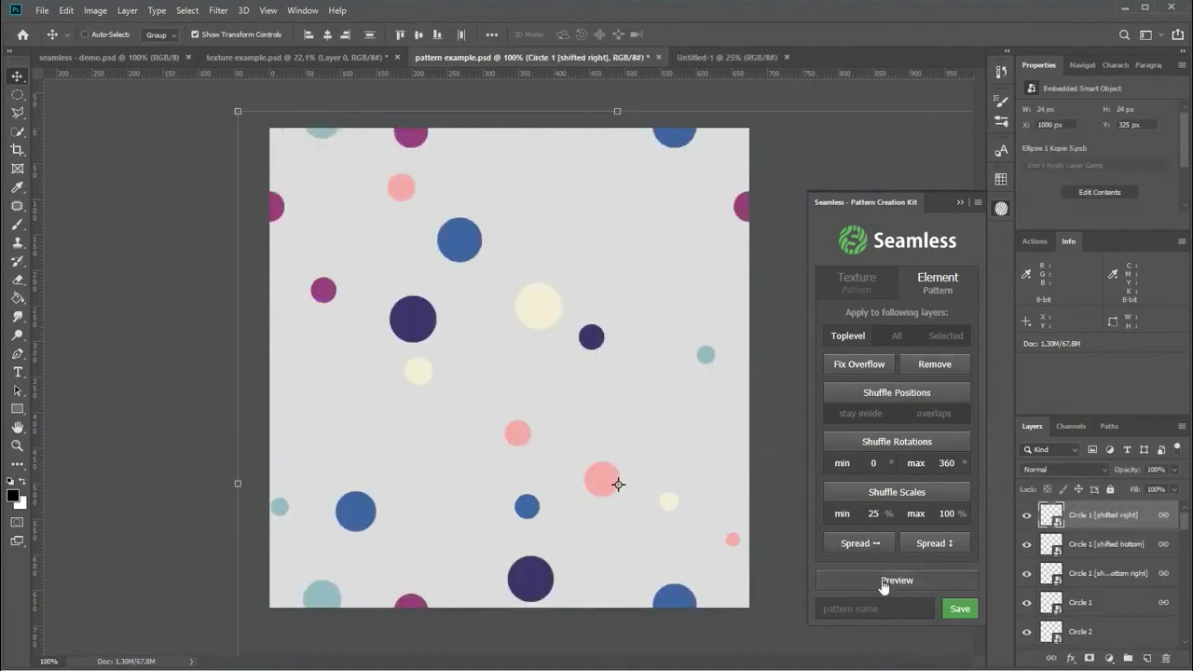
Save the circle layout in Seamless as a pattern named 'circles'.
click(874, 609)
text(cir)
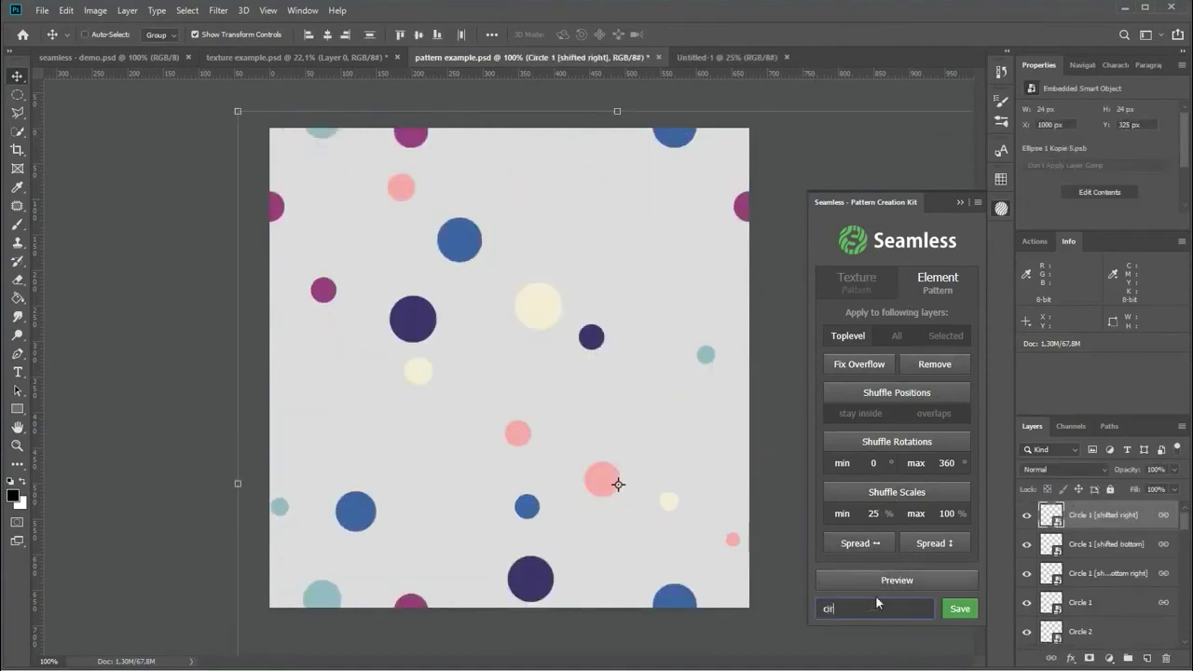
text(cles)
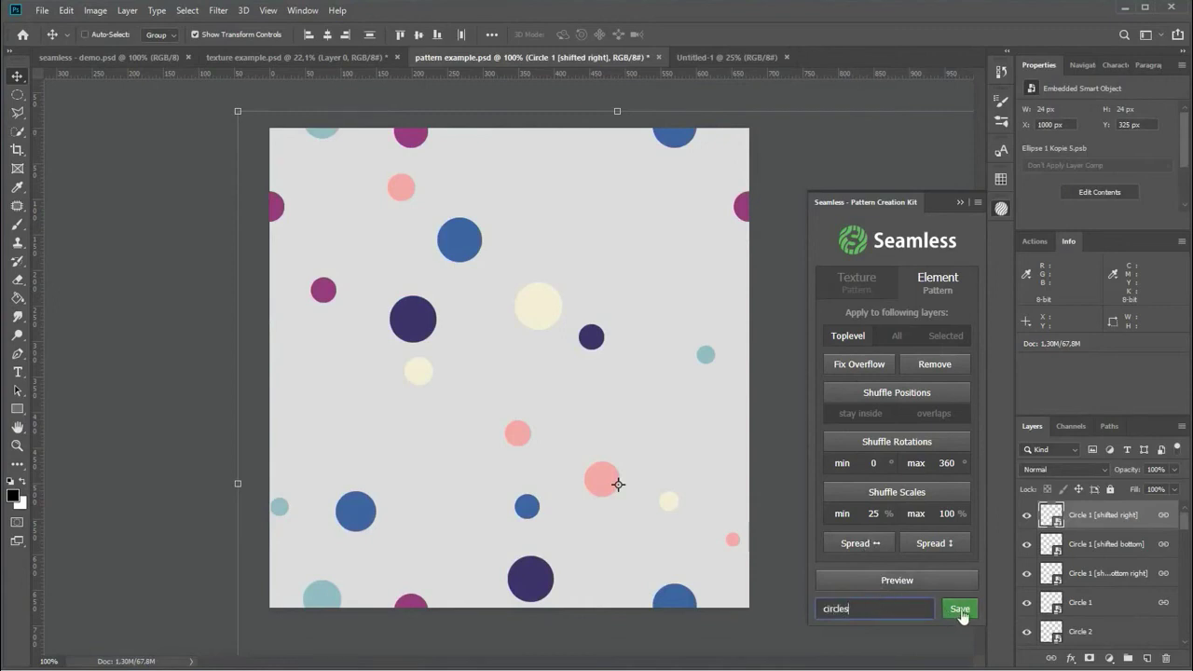
click(949, 615)
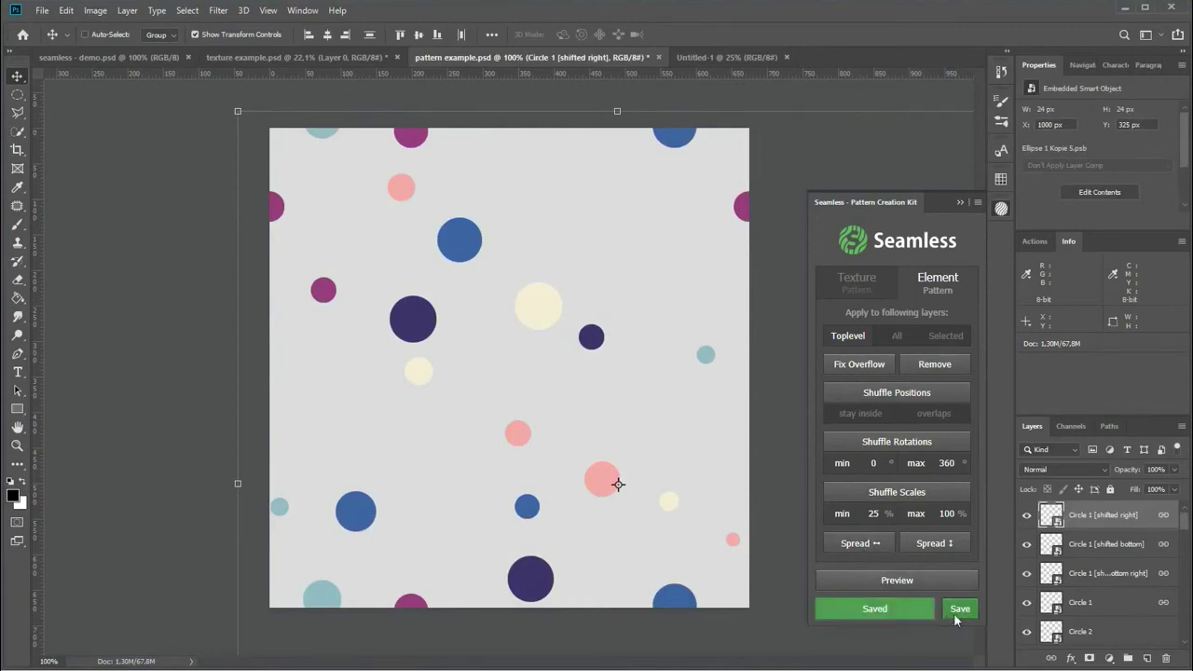
Fill the blank Untitled-1 canvas with the circles pattern and load the Shadowify panel.
key(g)
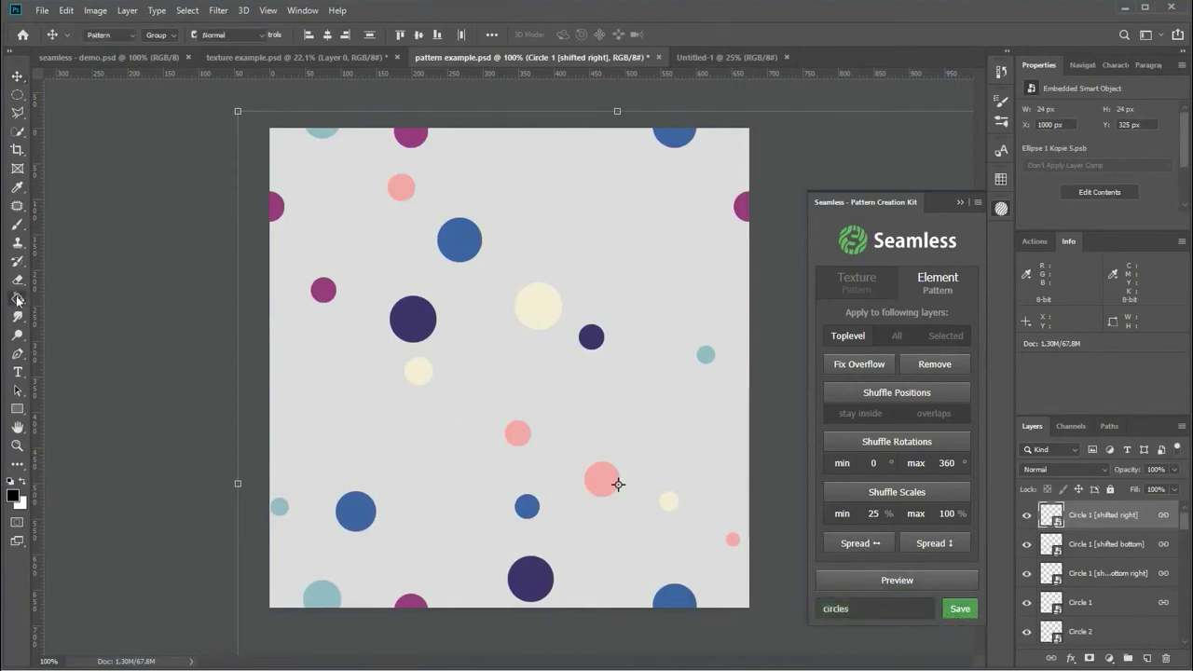
click(705, 58)
click(164, 36)
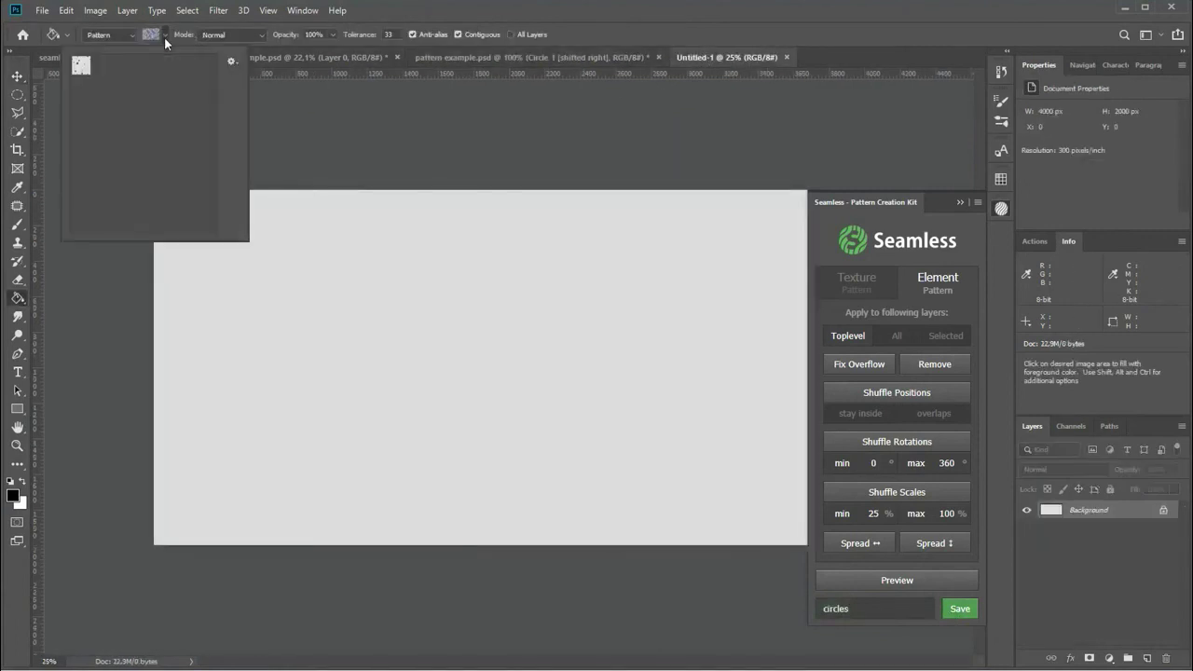
click(444, 289)
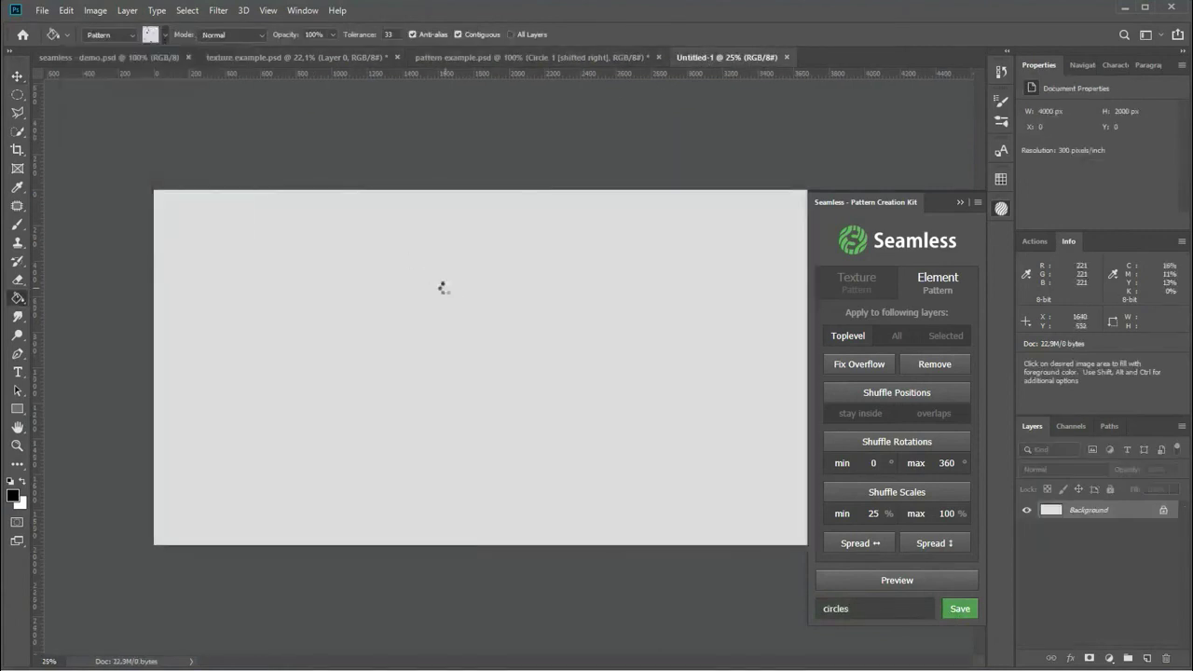
drag(614, 307, 657, 279)
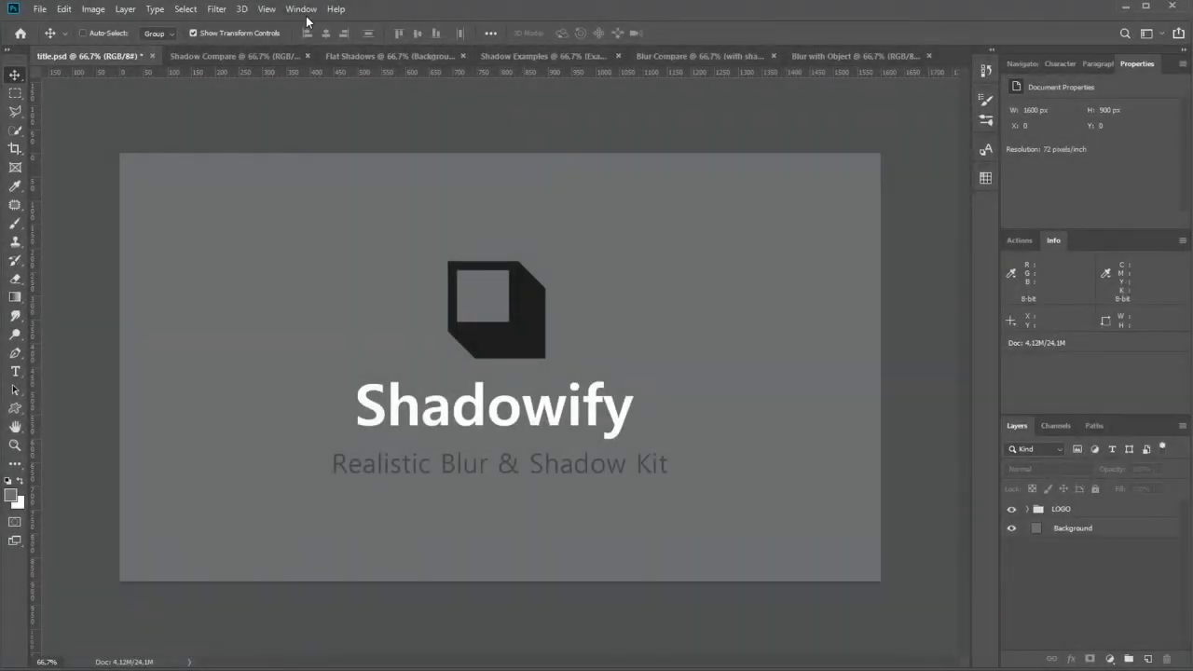
click(304, 11)
mouse_move(315, 73)
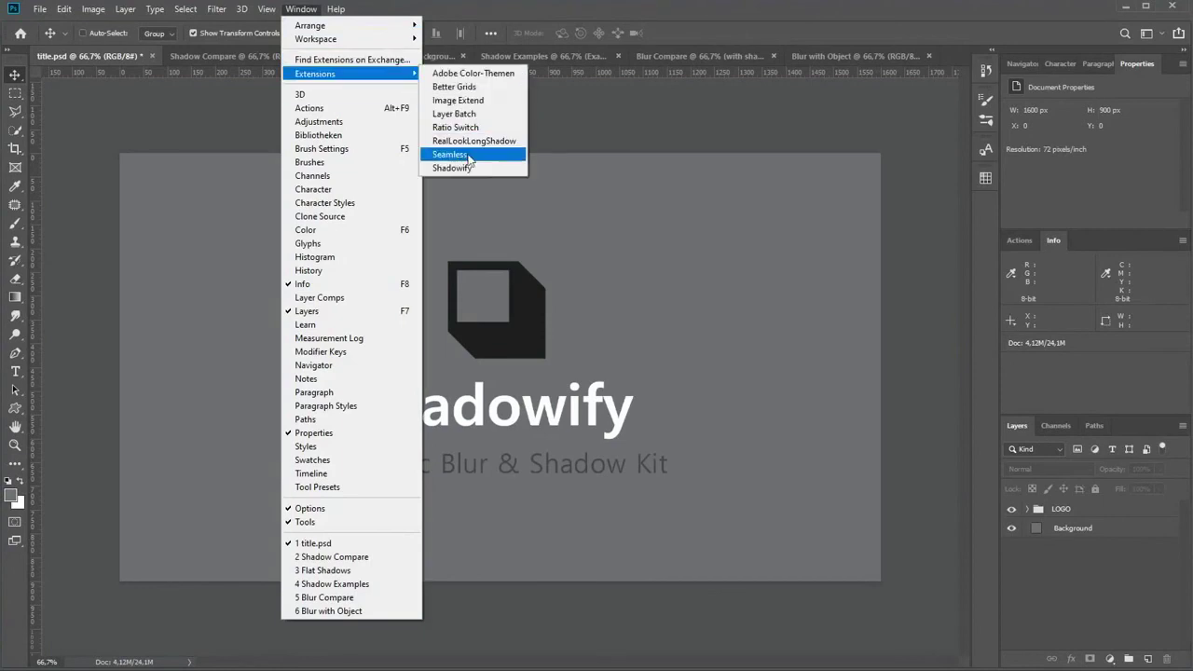
click(461, 167)
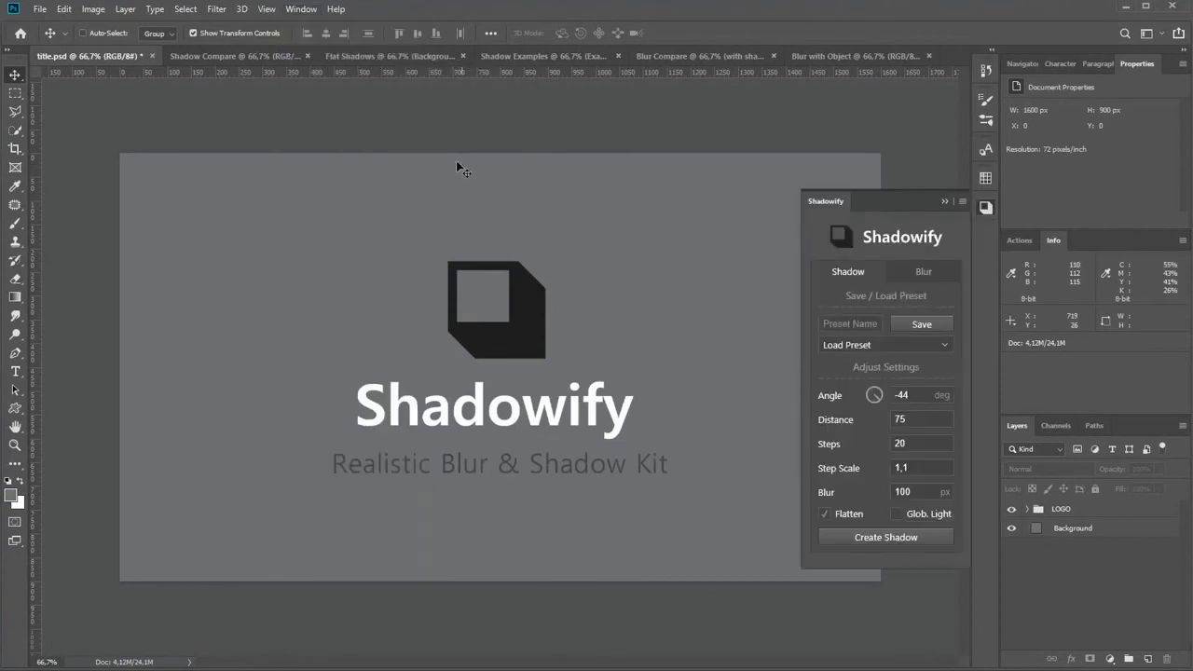
Give the top star in Shadow Compare a drop shadow with 63 px distance.
click(229, 57)
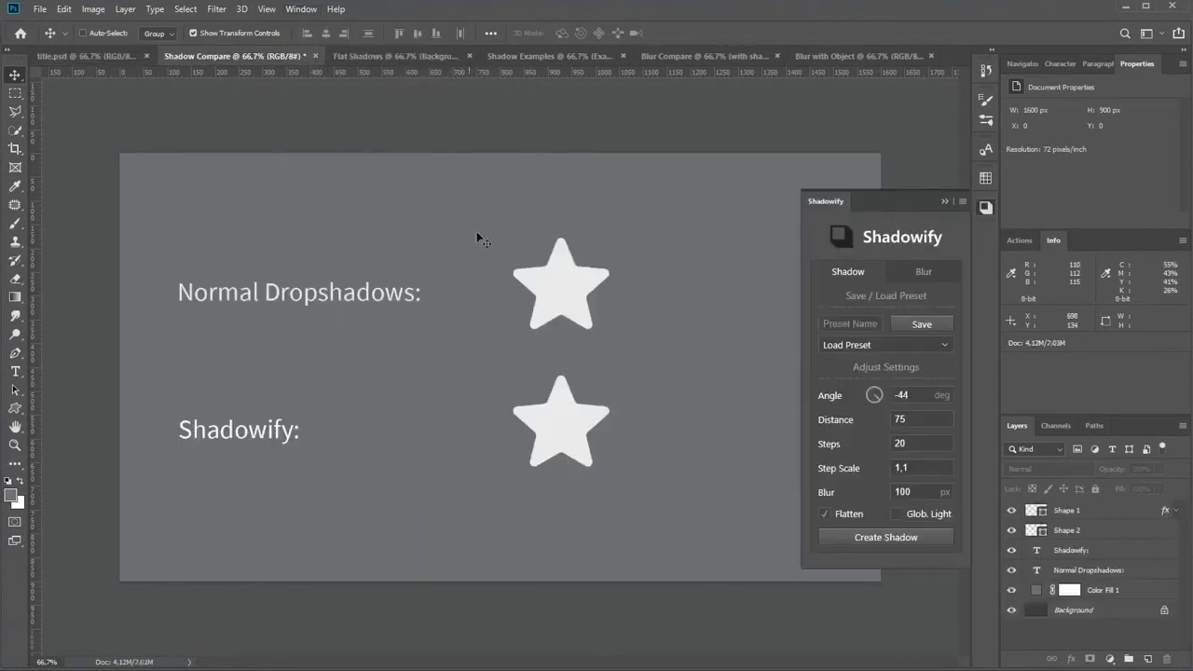
ctrl+click(562, 295)
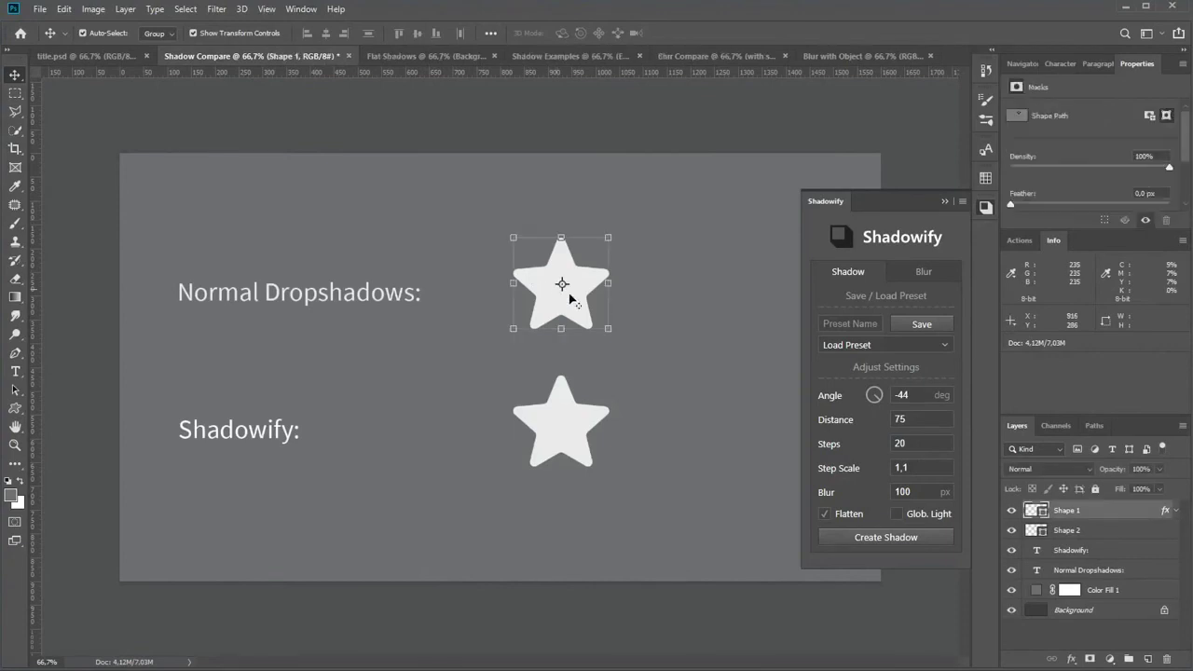
double_click(1130, 508)
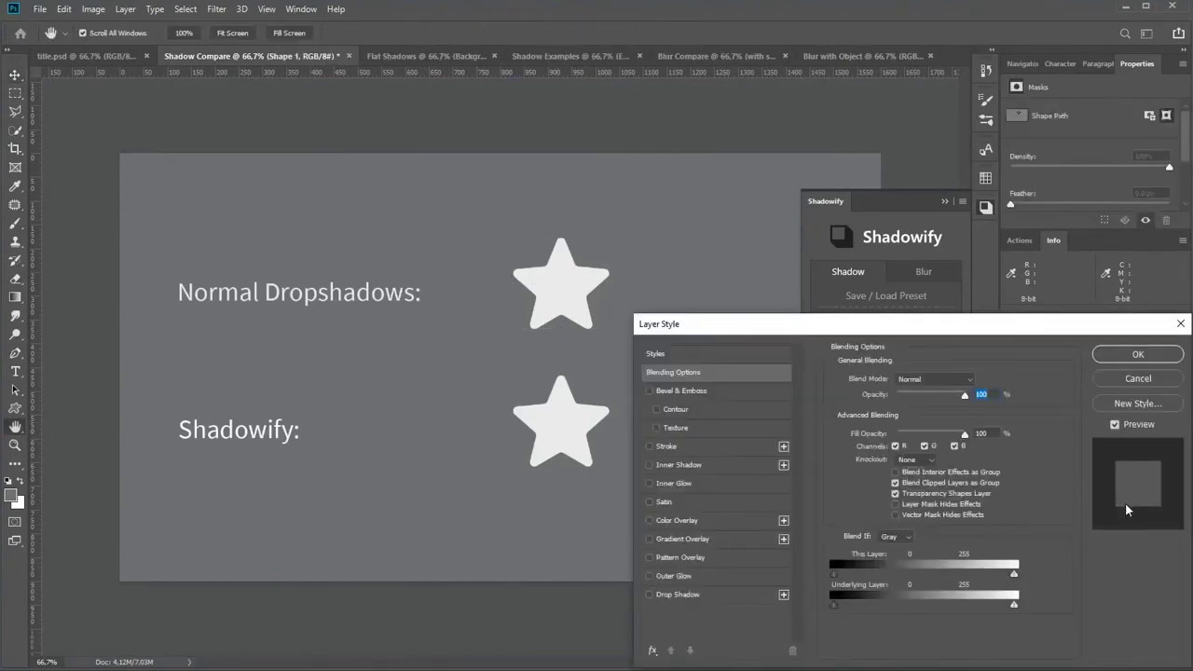
click(677, 593)
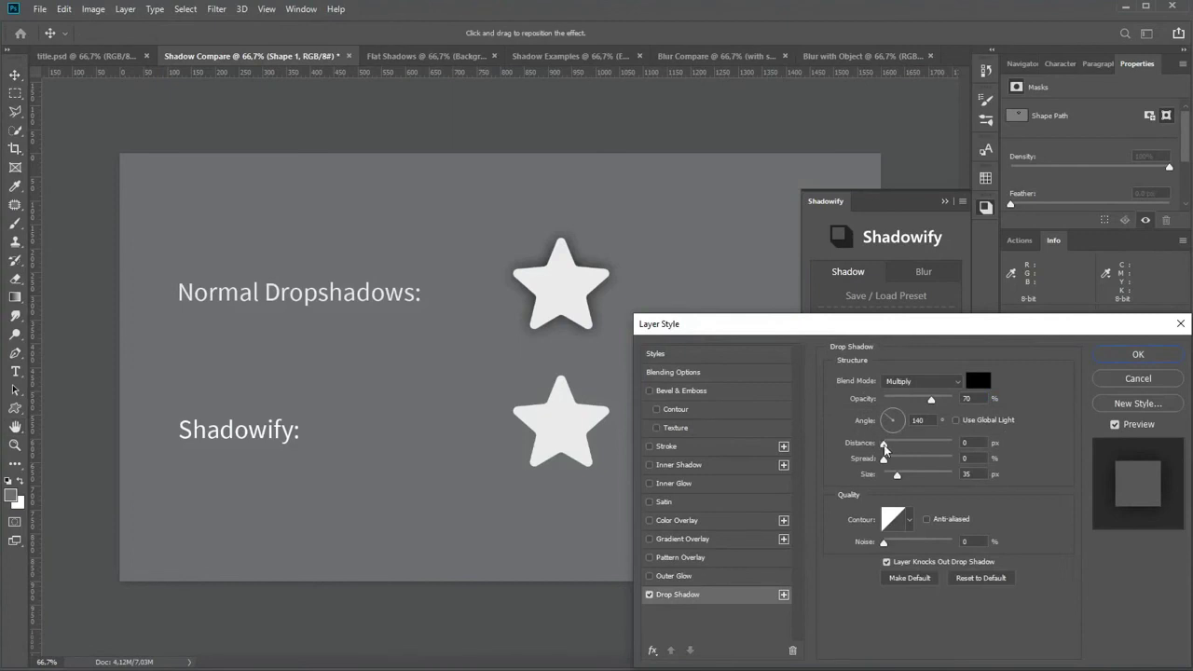
drag(883, 444, 925, 444)
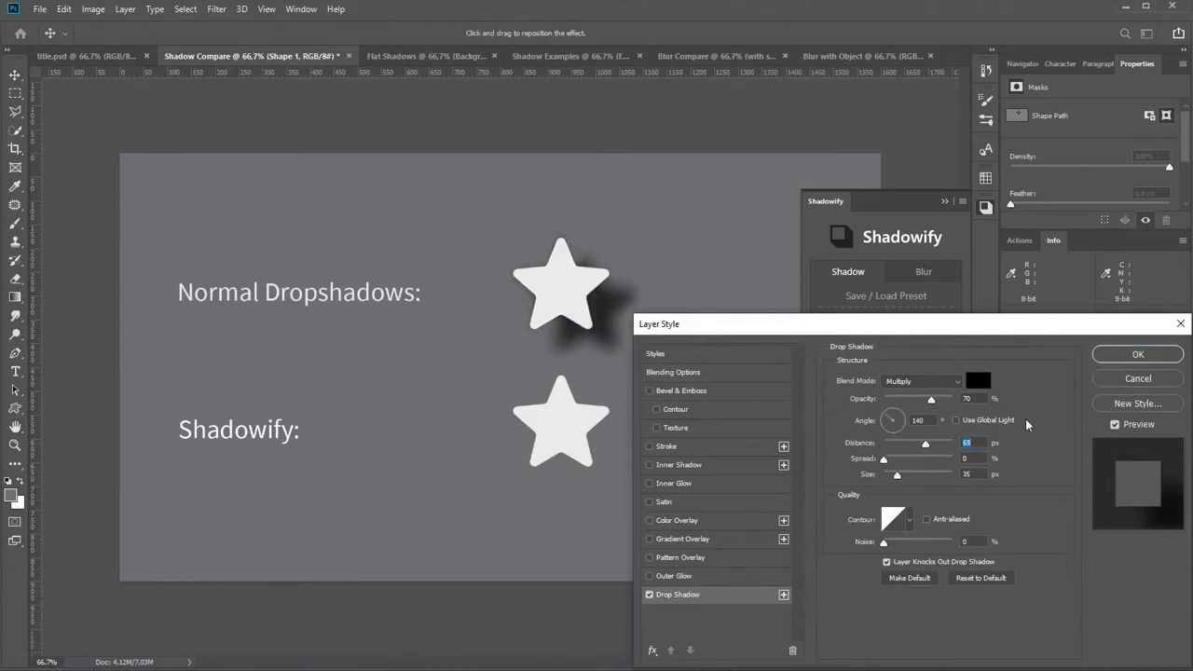
click(1138, 354)
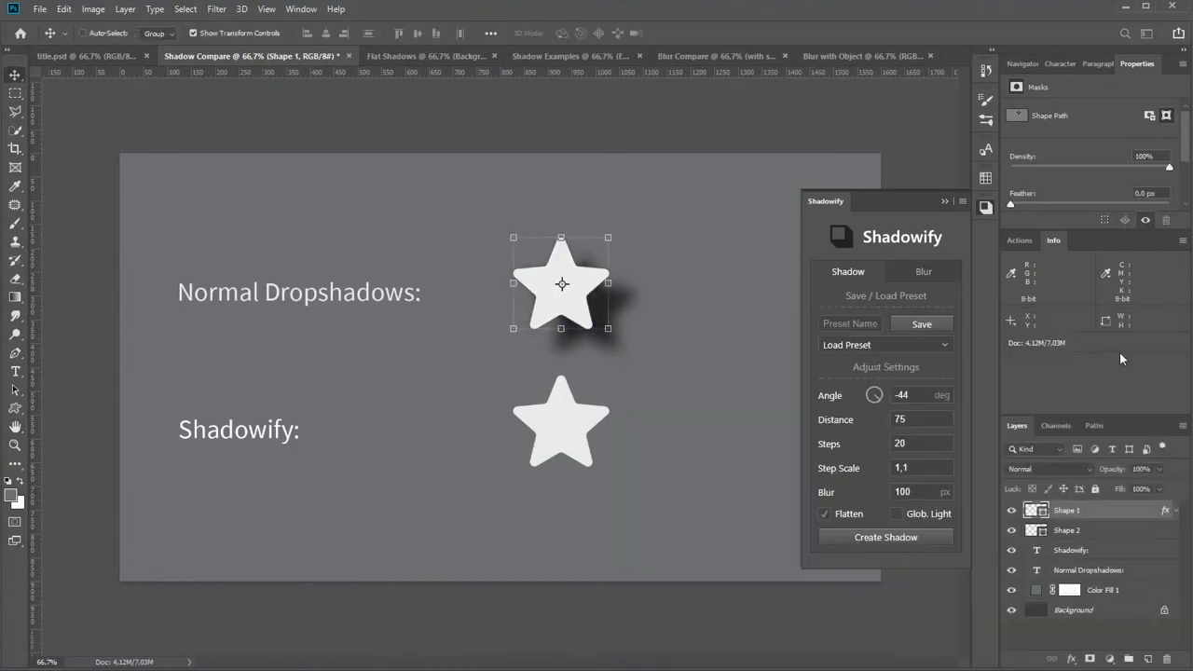
Create a Shadowify shadow for the lower star and lower its opacity to 61%.
click(578, 423)
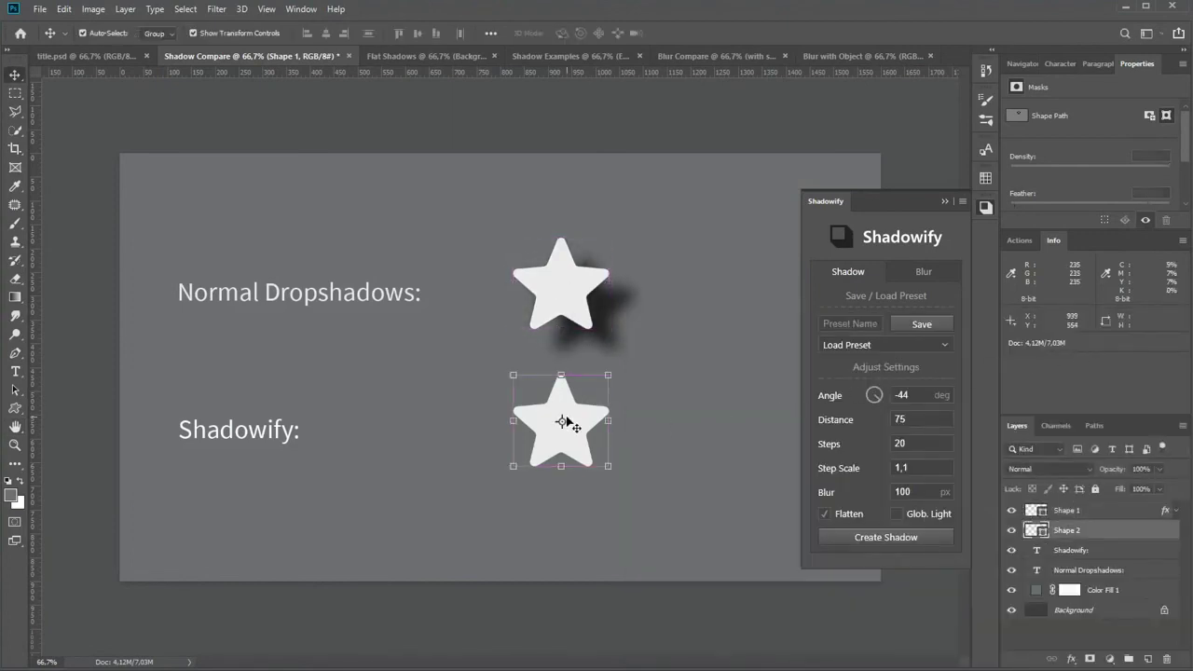
click(896, 539)
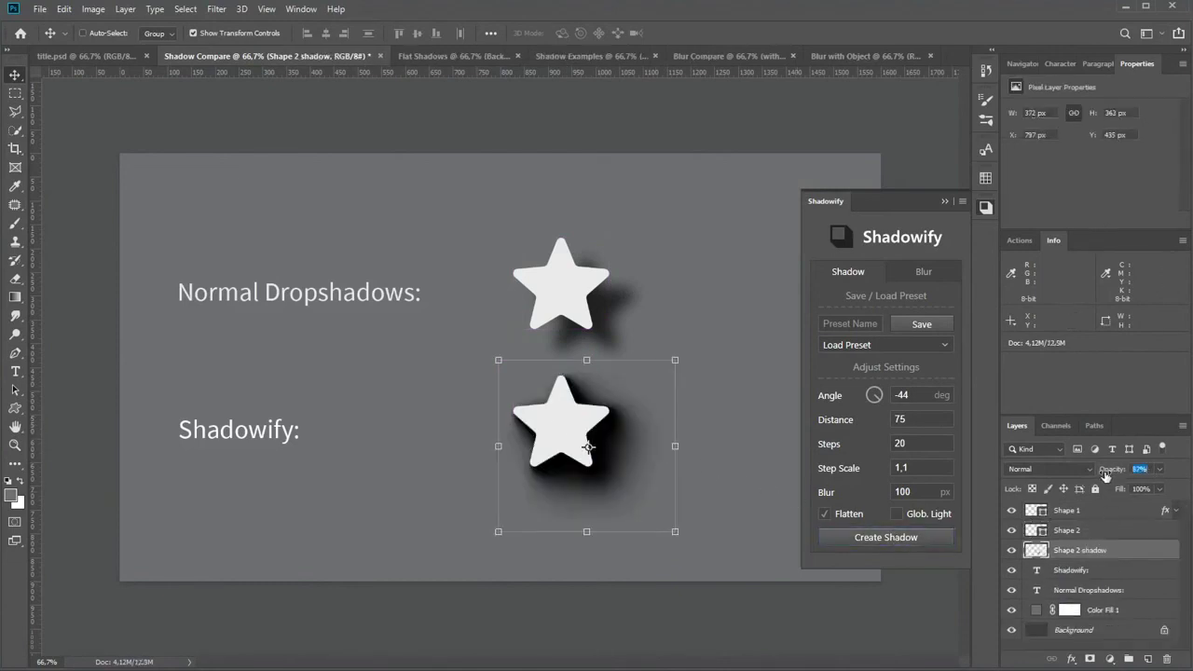
mouse_move(1118, 473)
mouse_down()
mouse_move(1097, 478)
mouse_move(1110, 475)
mouse_up()
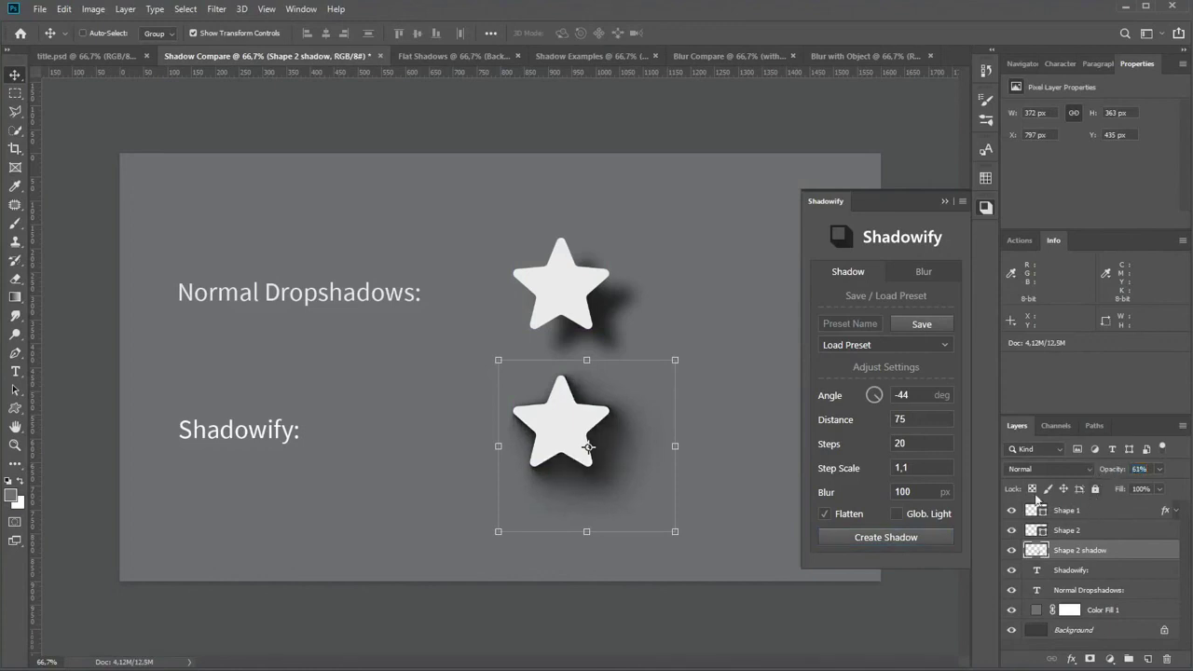
Create a Shadowify long shadow for the umbrella with angle -44, distance 200 and 200 steps.
click(437, 57)
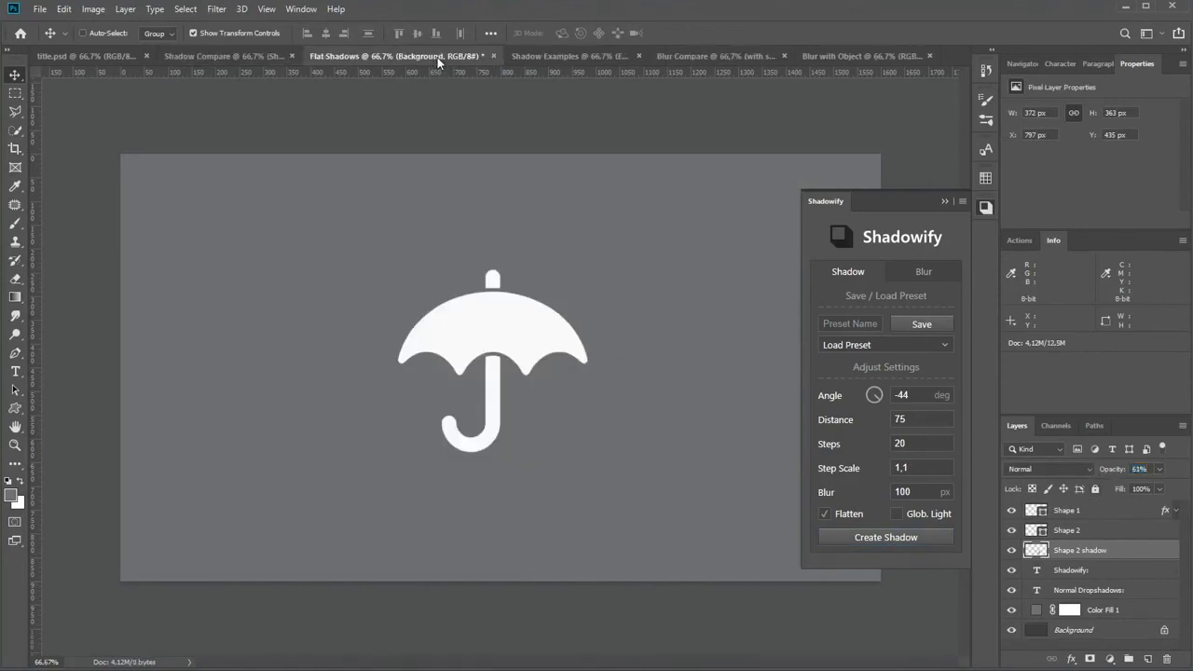
click(495, 330)
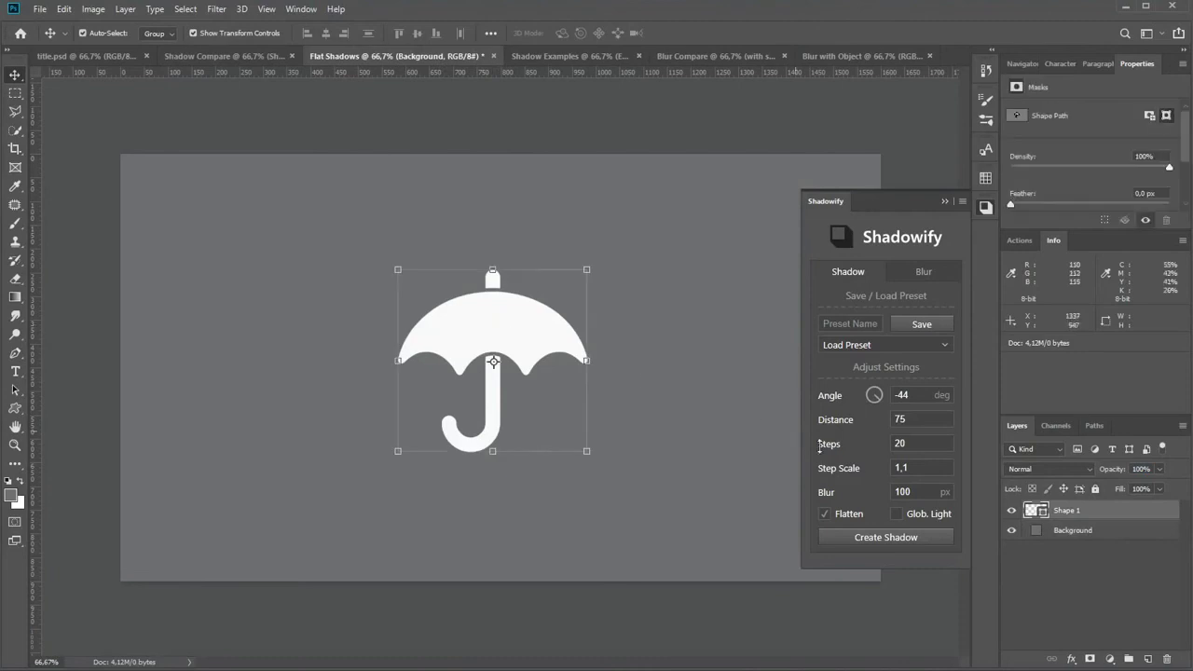
click(896, 514)
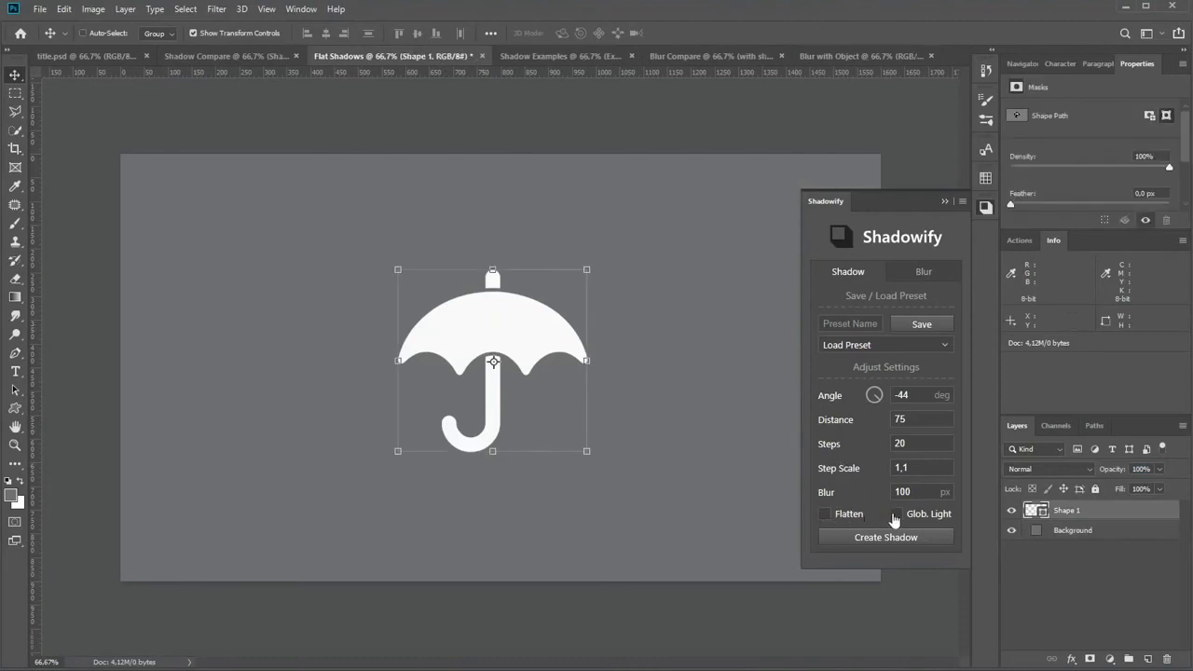
double_click(900, 418)
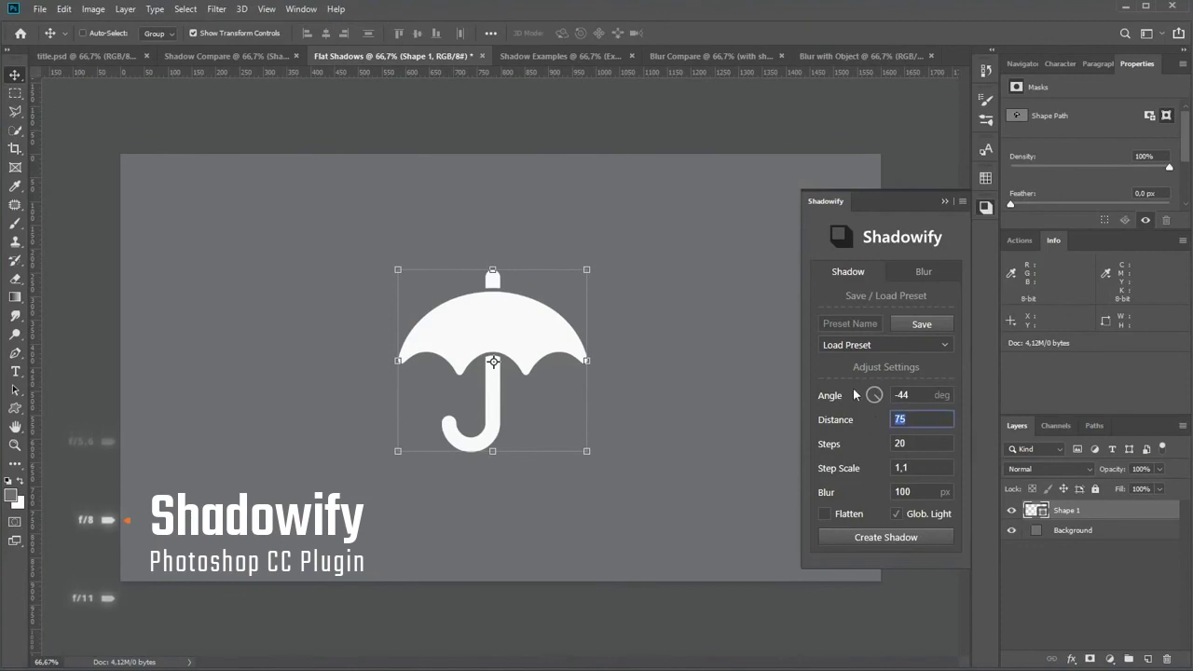
text(200)
double_click(909, 442)
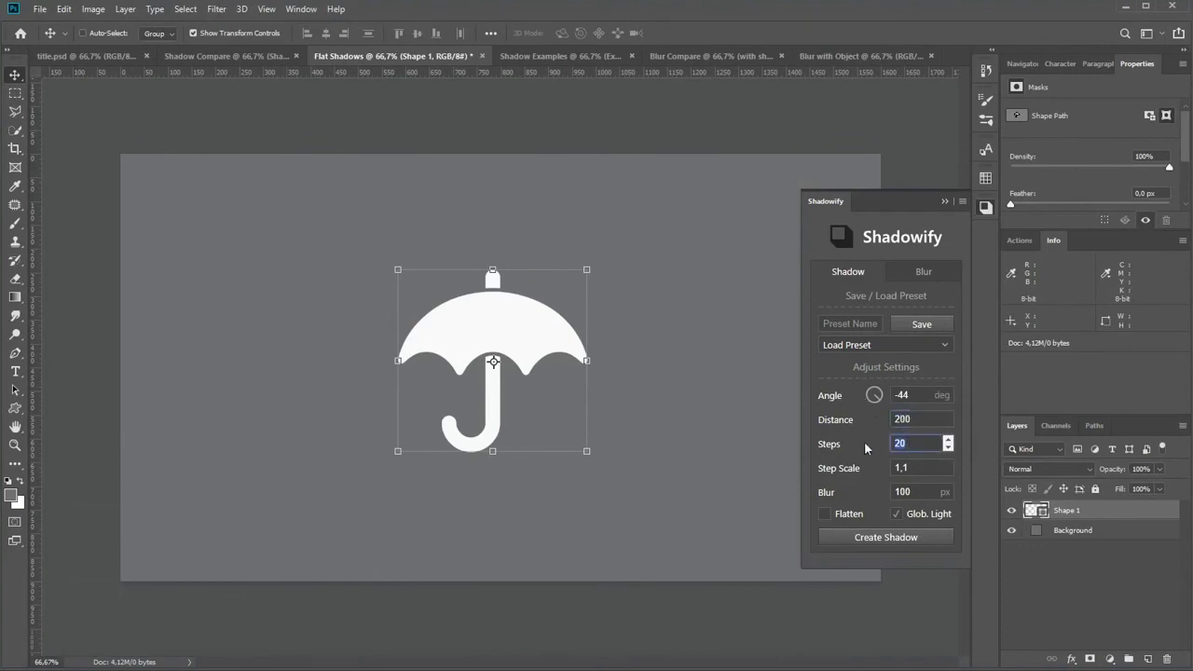
text(00)
key(Tab)
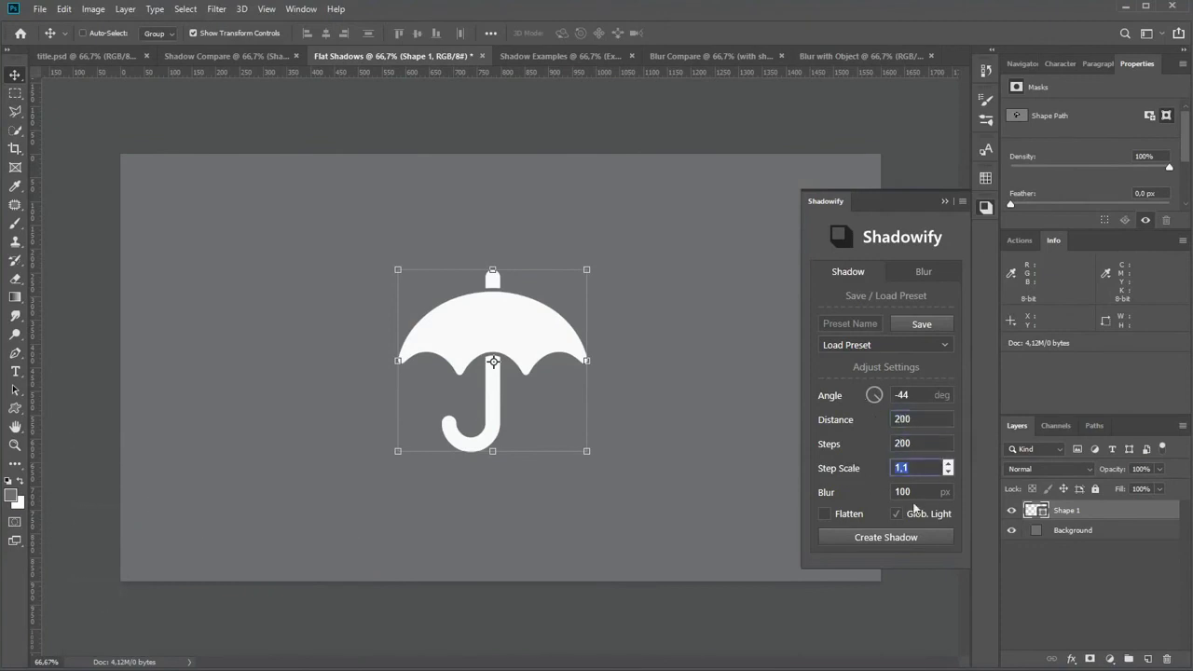
text(1)
key(Tab)
text(1)
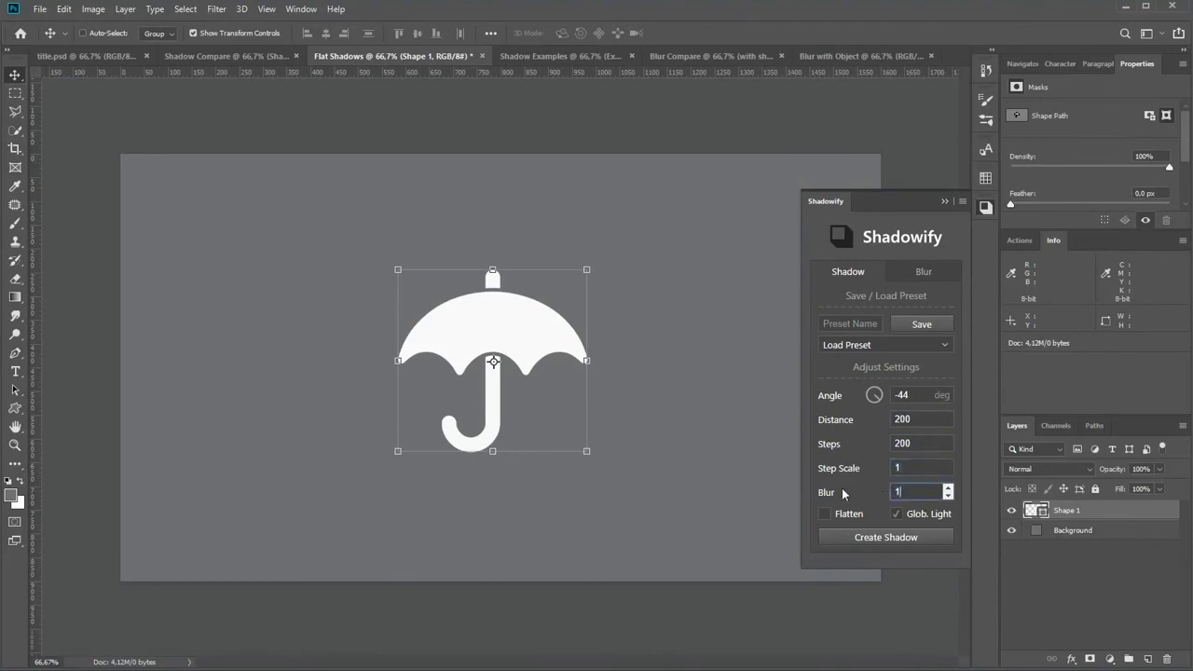
click(867, 538)
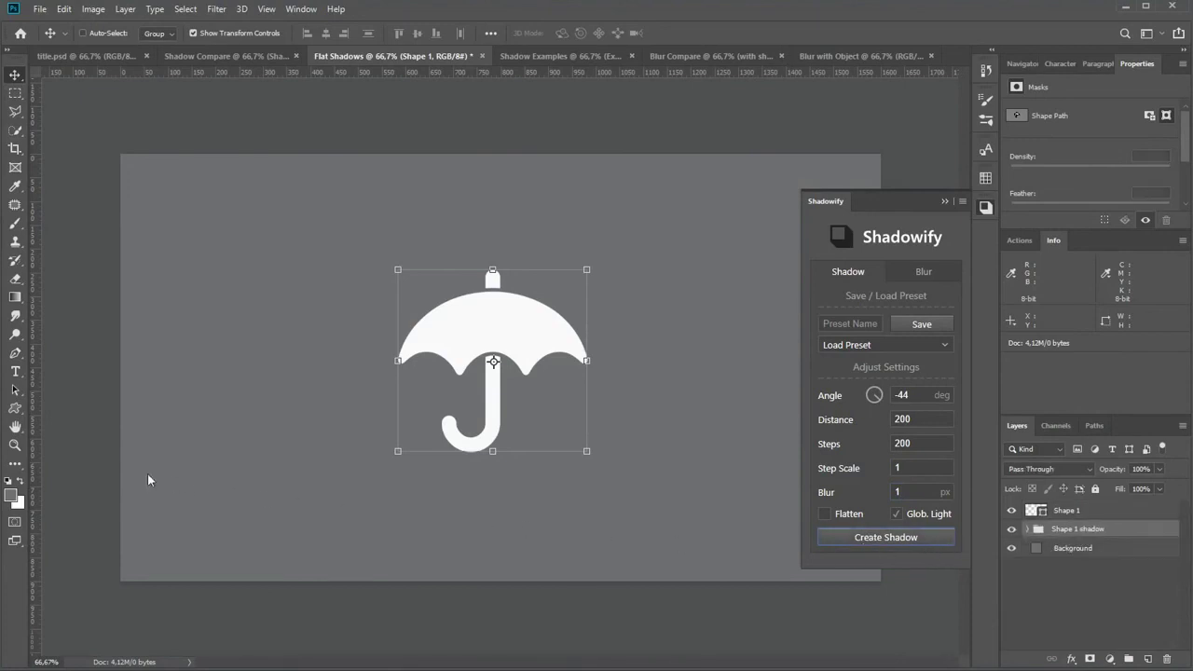
click(15, 426)
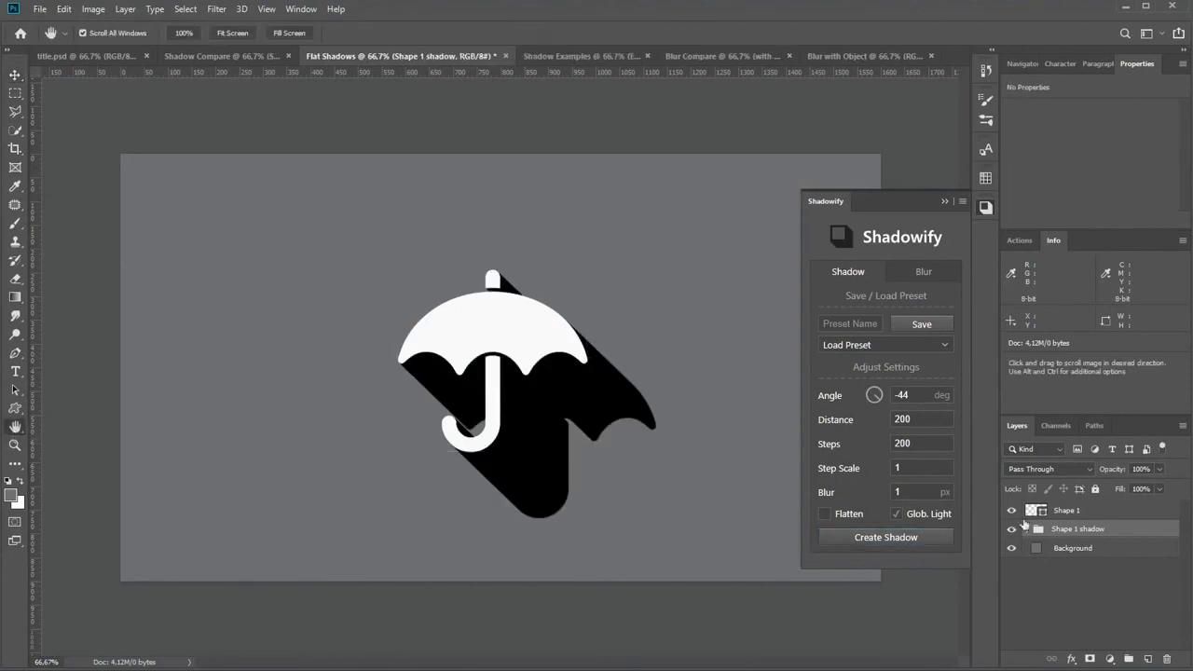
Set the umbrella shadow group to 50% opacity and adjust the Global Light angle.
drag(1120, 472, 1085, 473)
click(125, 9)
mouse_move(145, 149)
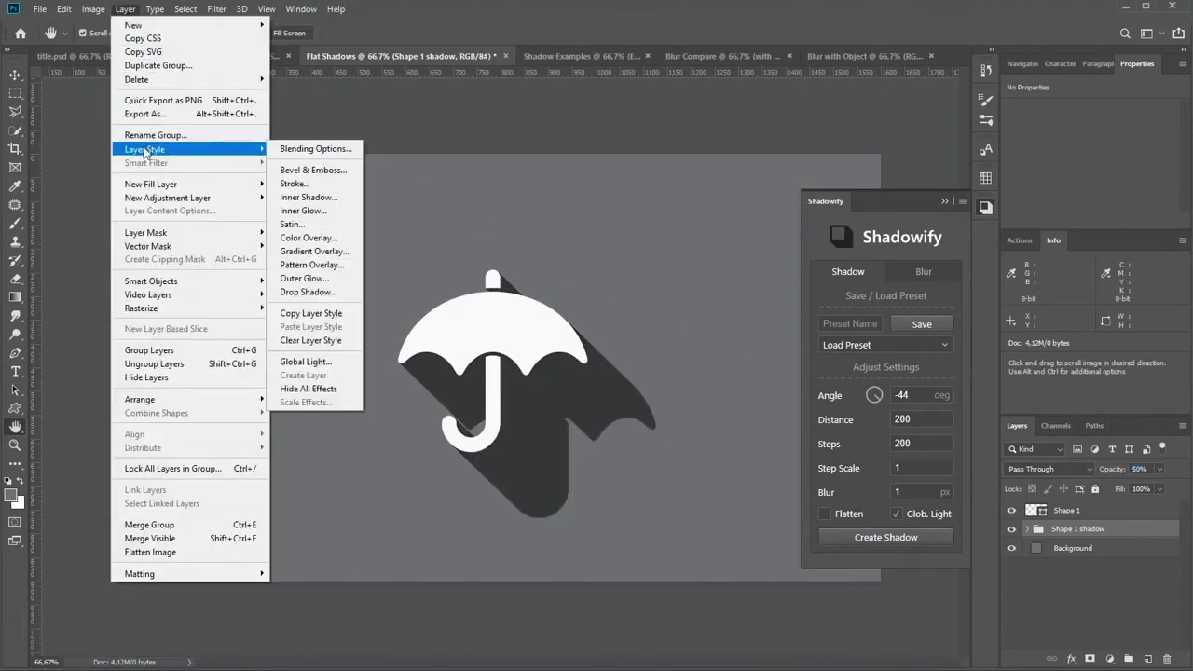
click(301, 360)
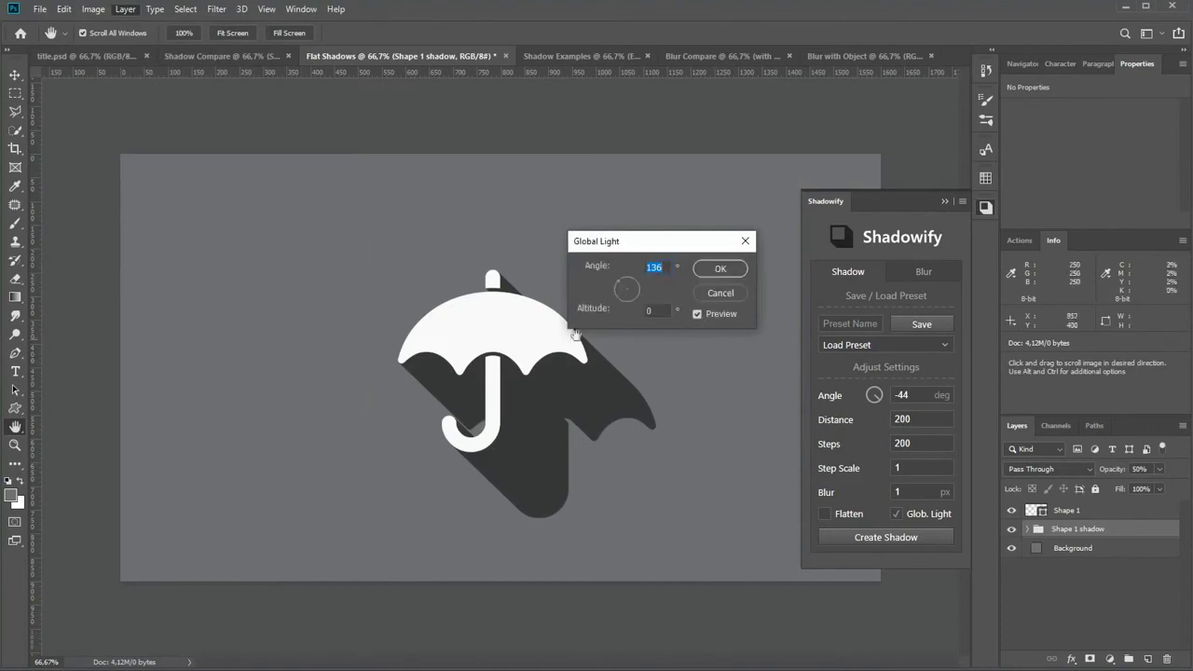
mouse_move(628, 285)
mouse_down()
mouse_move(636, 294)
mouse_move(616, 285)
mouse_up()
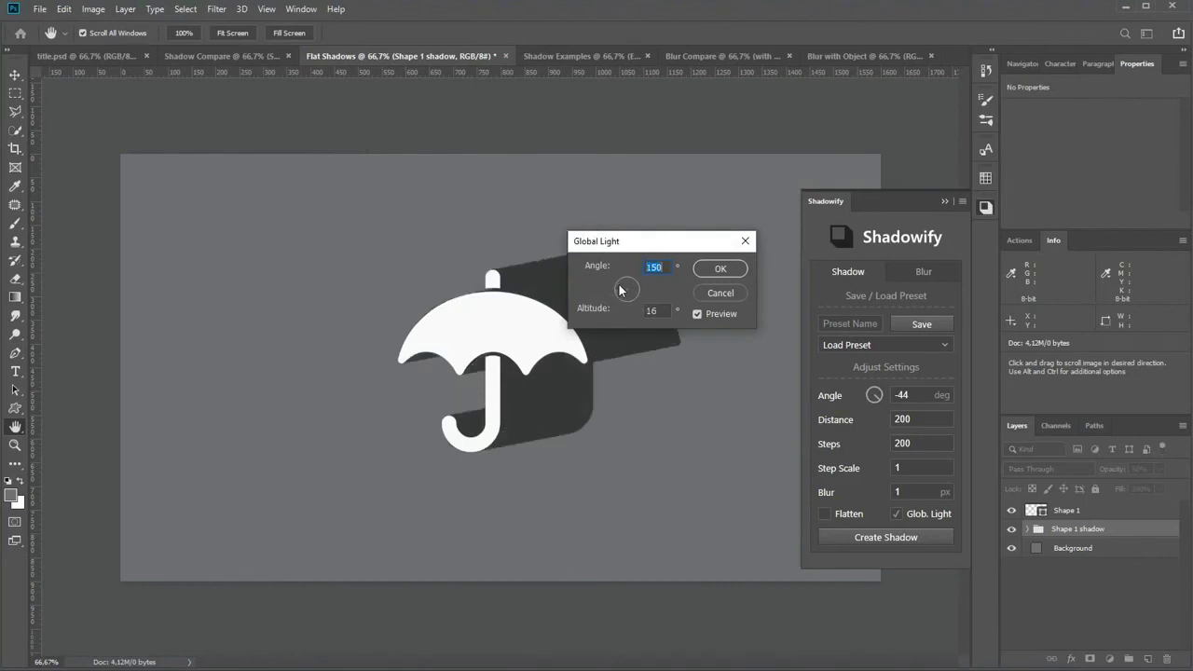
click(707, 268)
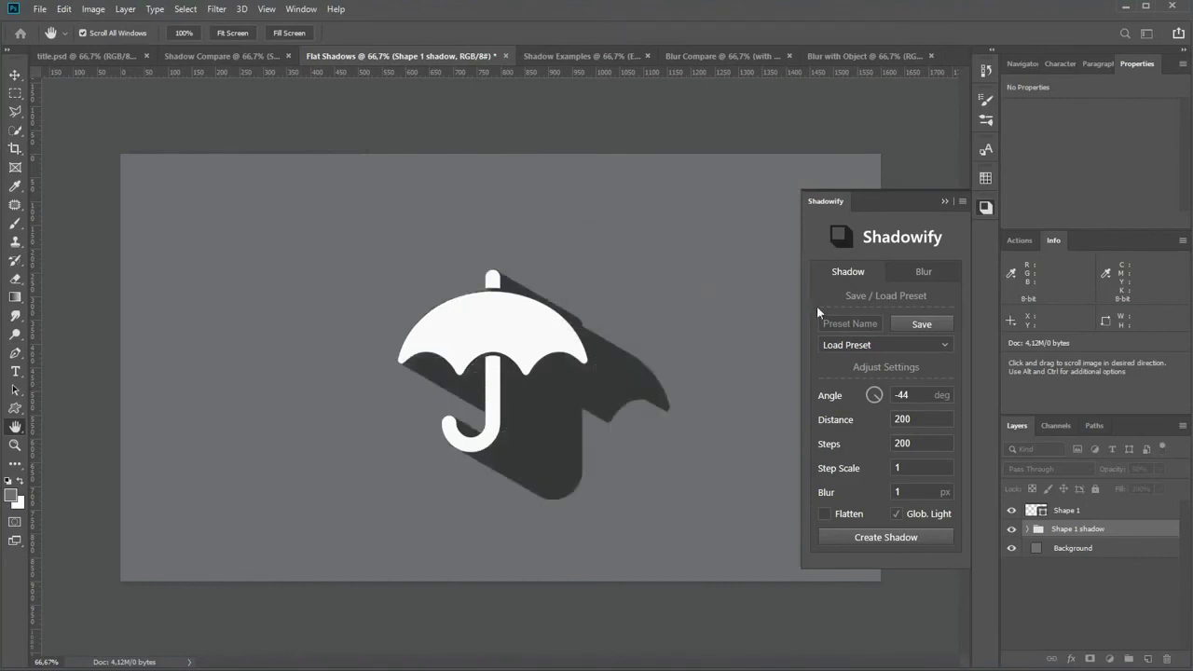
Save the current settings as the 'Flat Shadow' preset, then delete it from the preset list.
text(Flat Shadow)
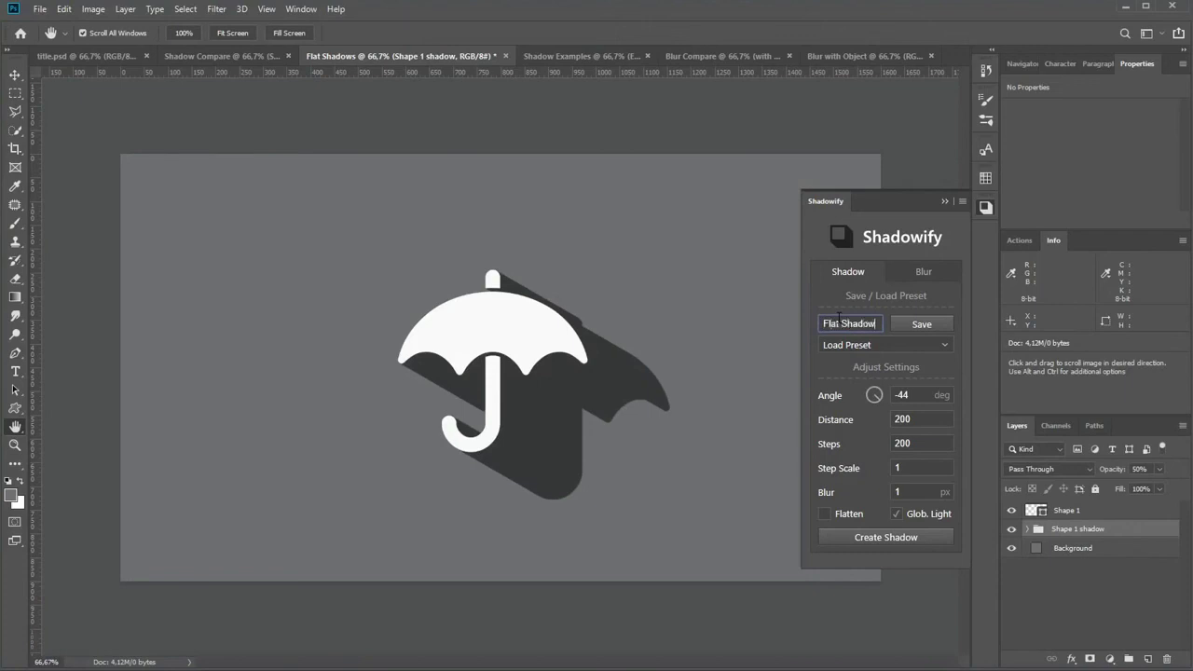
click(925, 324)
click(917, 347)
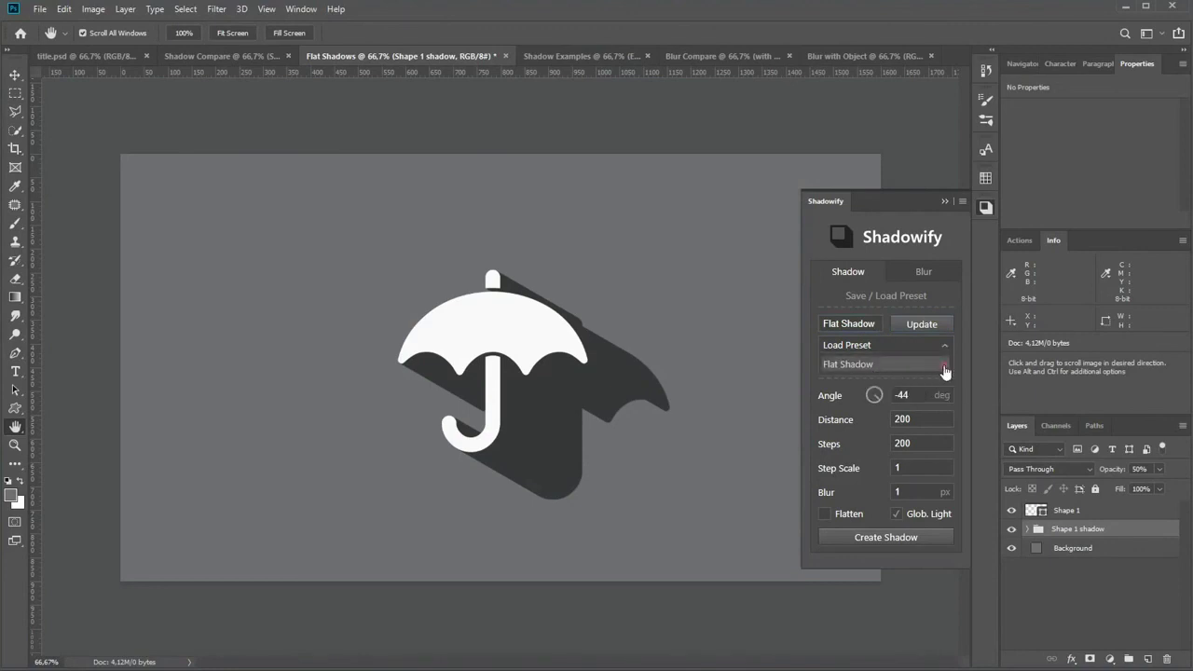
click(943, 365)
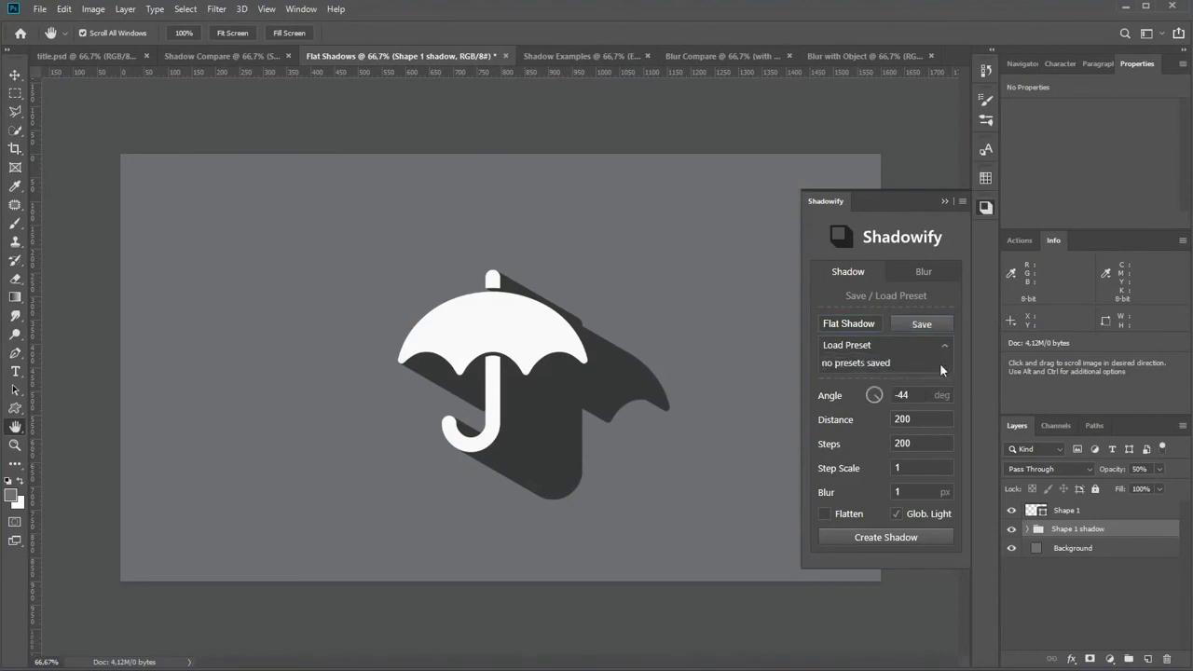
In Shadow Examples, zoom in, show the banding Tip group, then zoom back out.
click(558, 56)
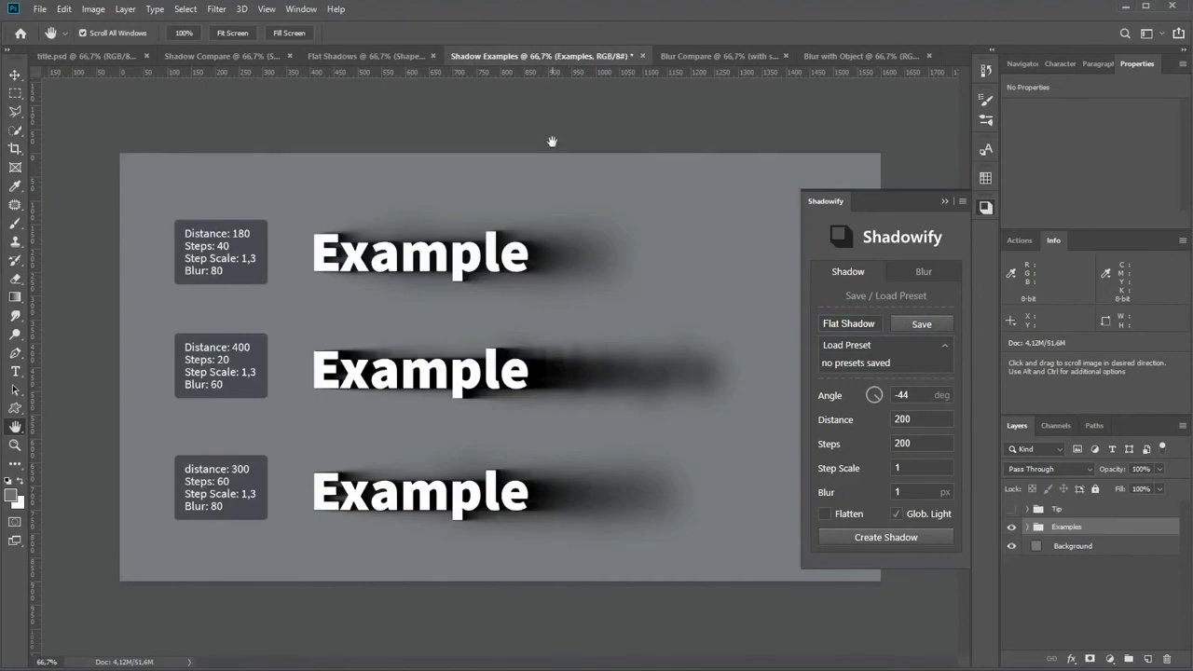
drag(667, 388, 706, 354)
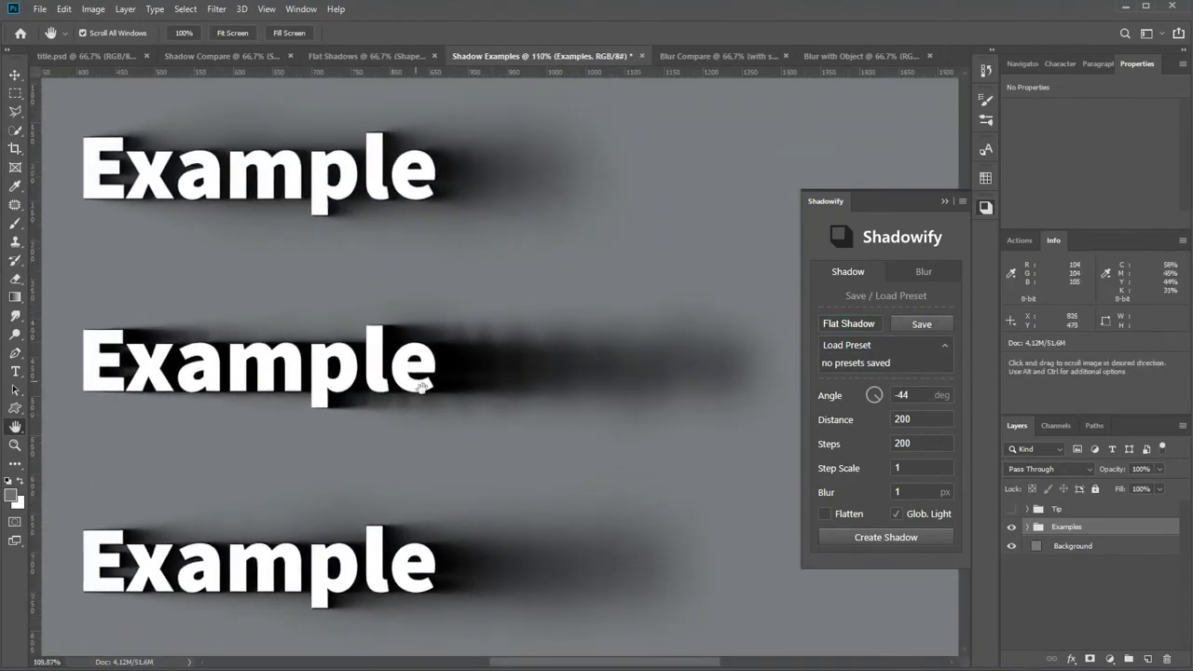
click(1010, 508)
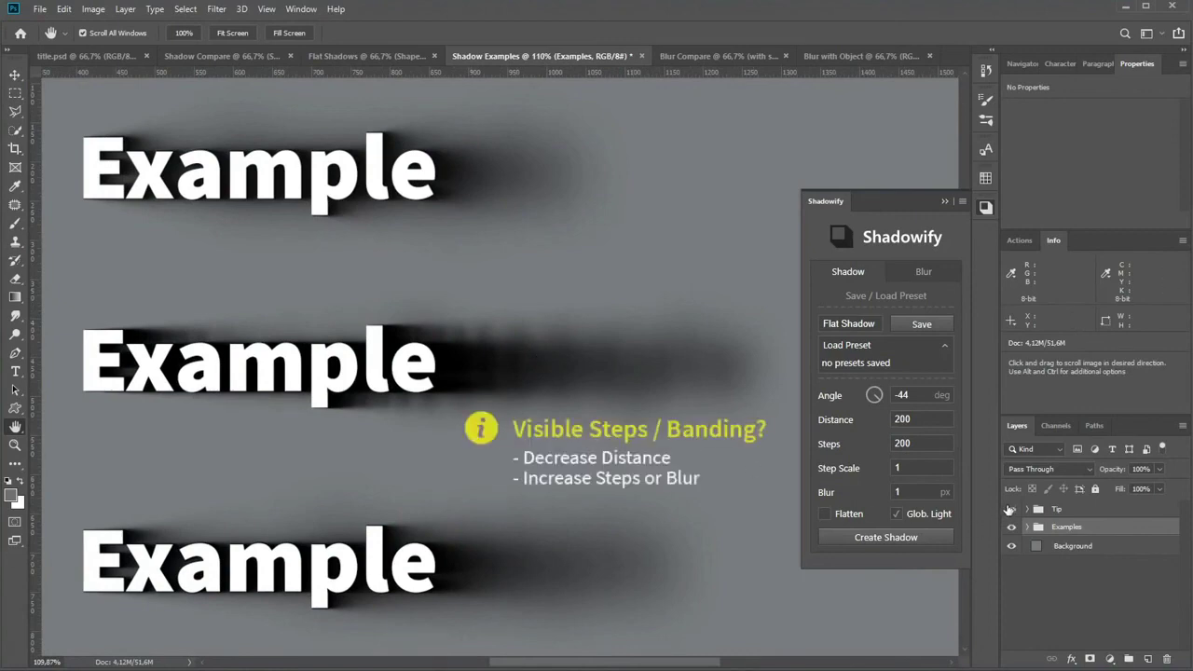
key(z)
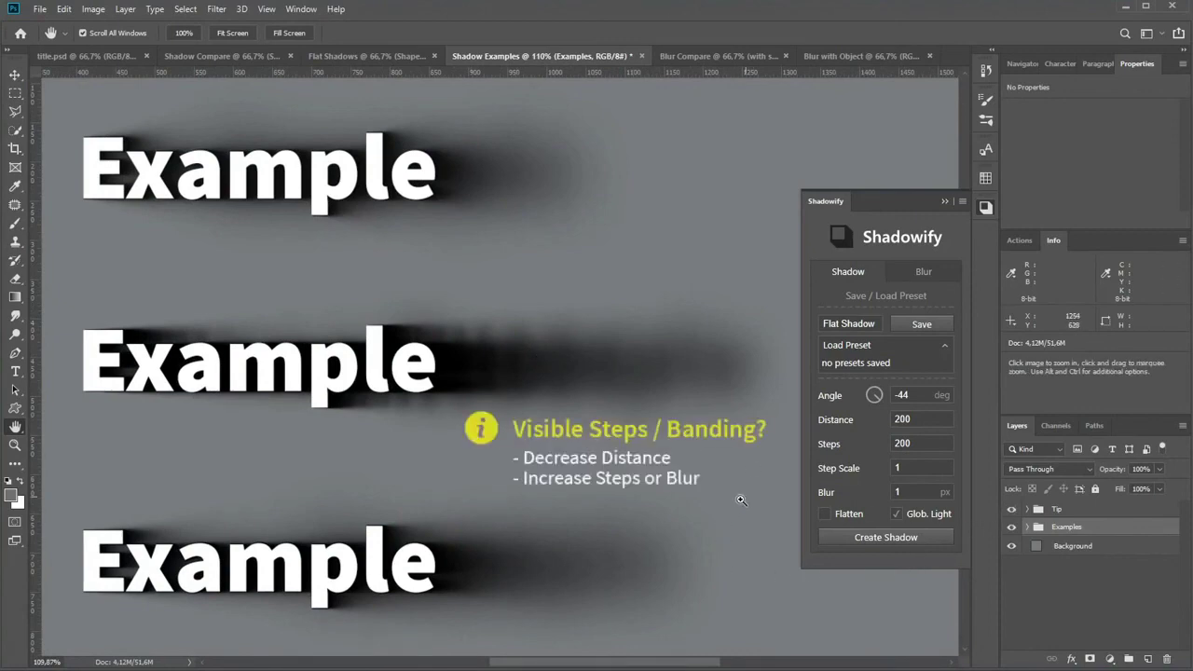
drag(738, 503, 705, 511)
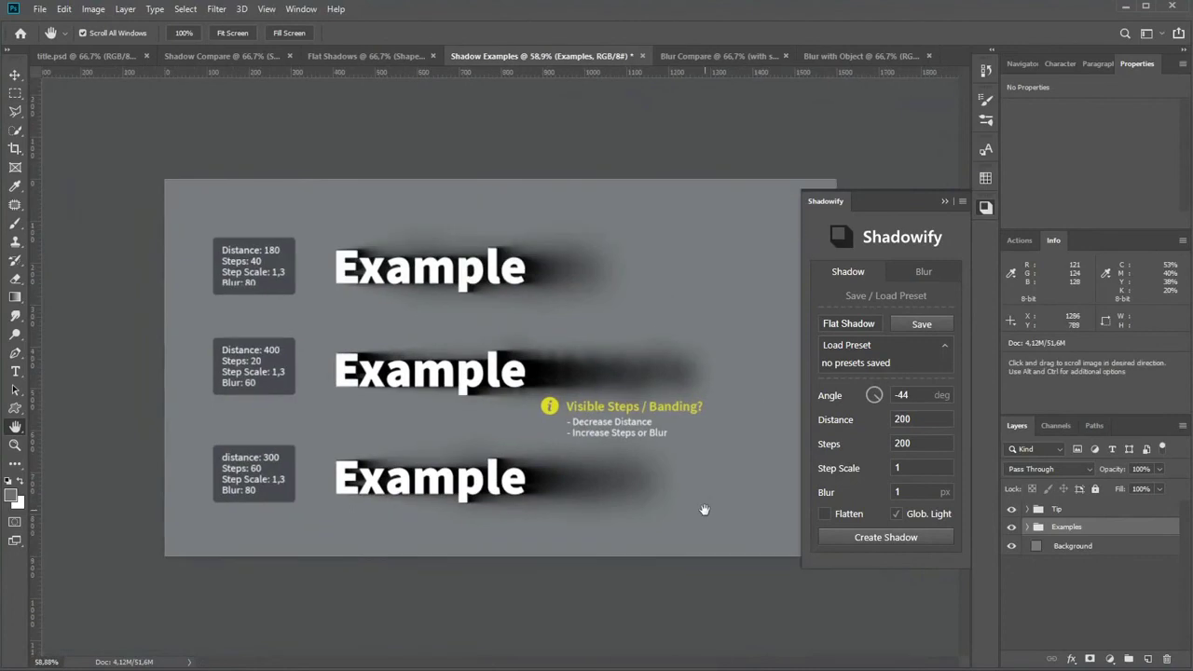
Apply a Gaussian Blur to the Normal Blur rectangle in Blur Compare.
click(703, 59)
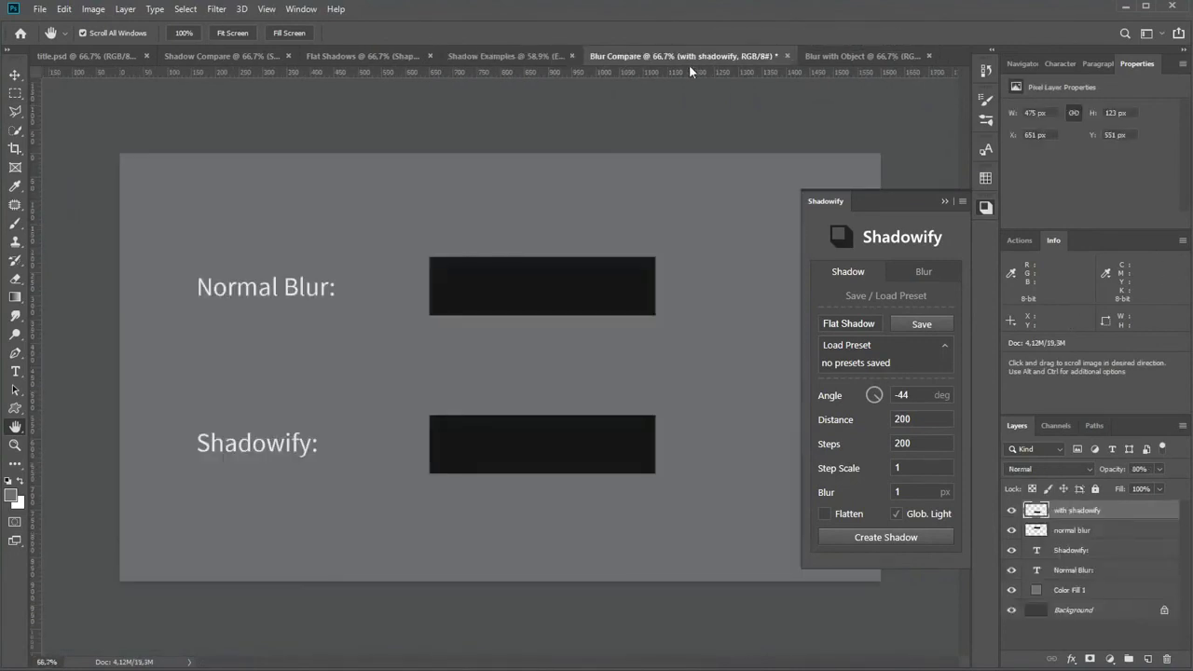
click(14, 75)
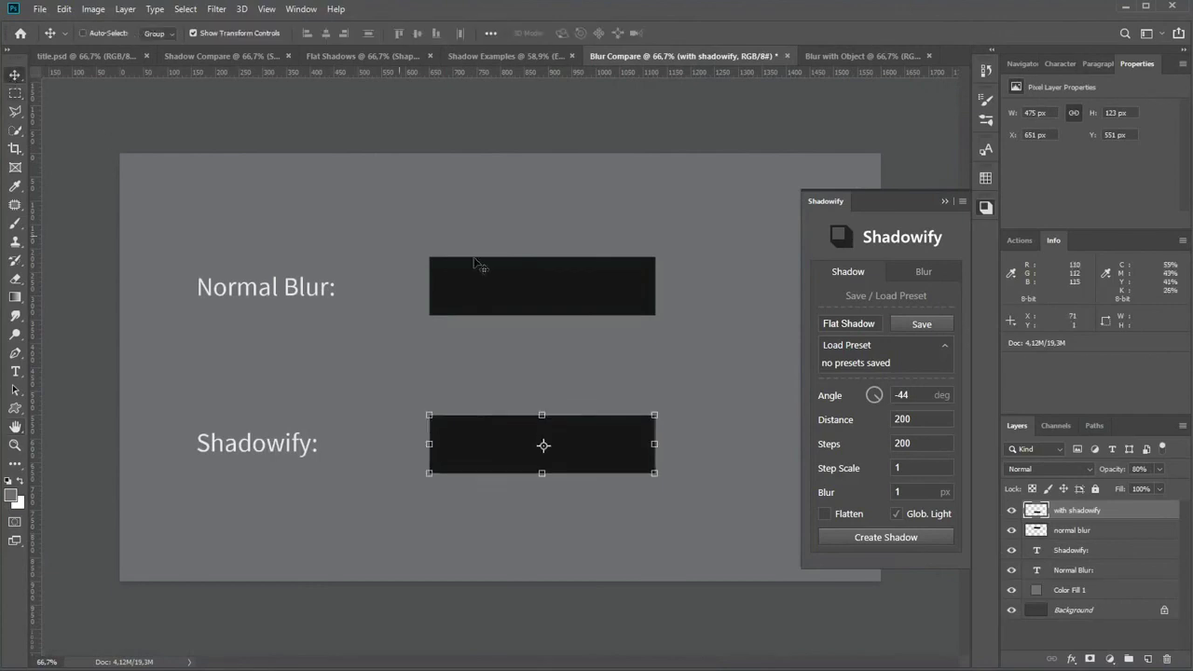
click(543, 286)
click(218, 13)
mouse_move(224, 170)
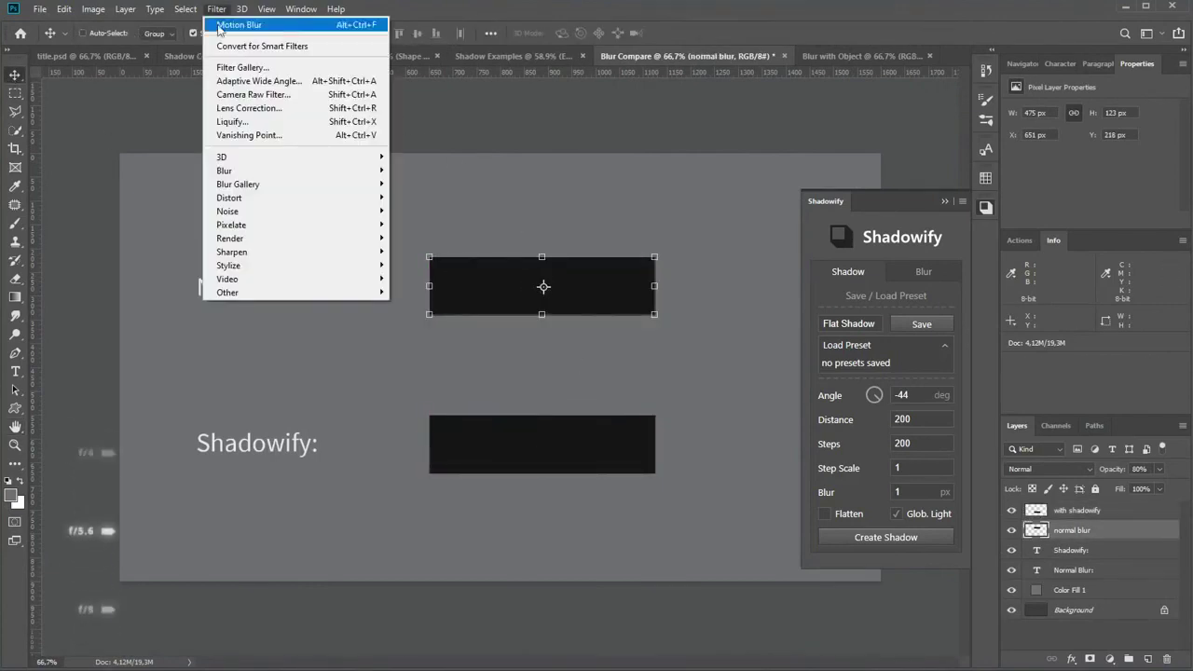
click(458, 227)
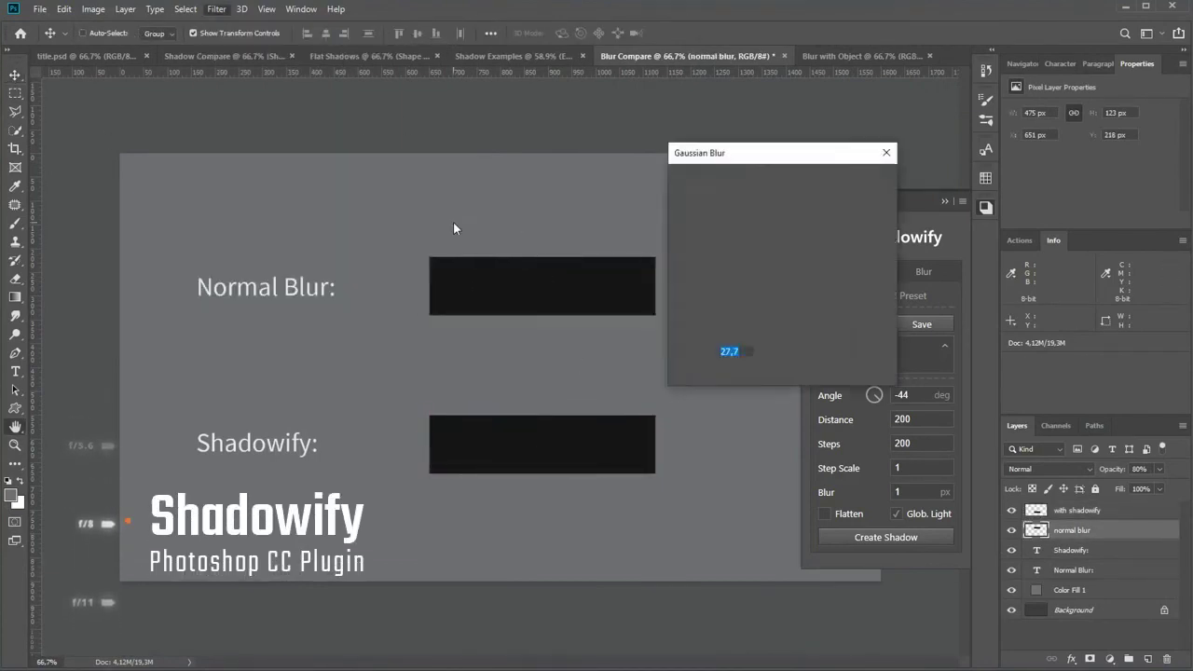
mouse_move(741, 370)
mouse_down()
mouse_move(730, 370)
mouse_move(752, 370)
mouse_up()
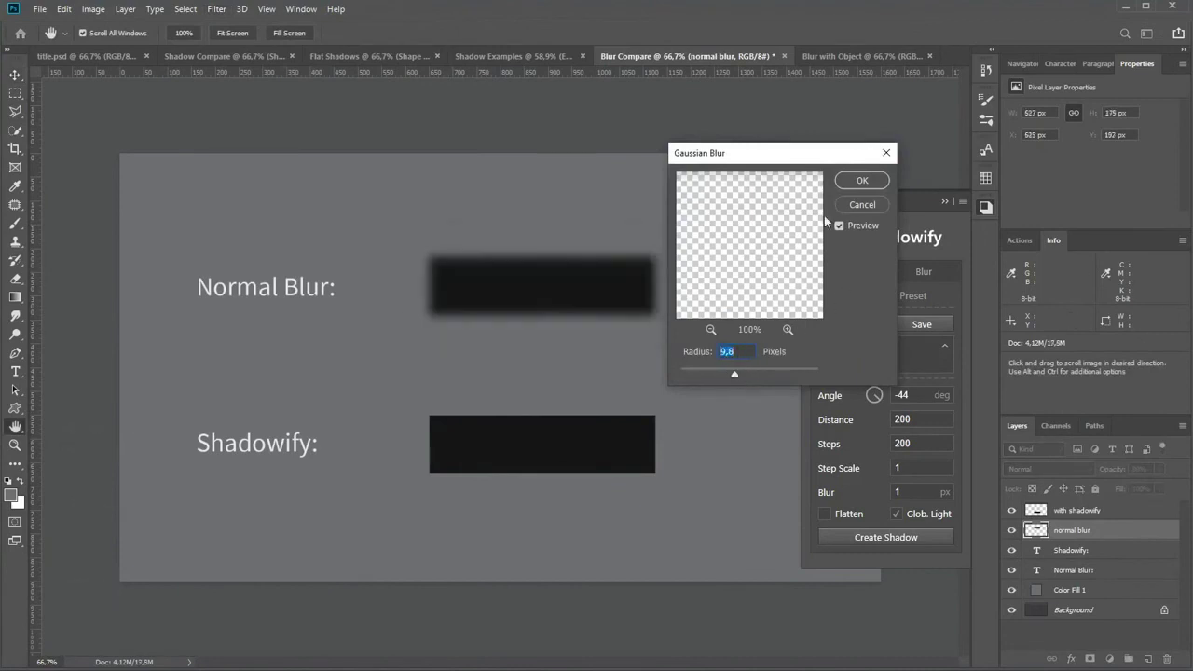
click(853, 182)
Marquee left of the 'with shadowify' rectangle and apply Shadowify's directional blur to it.
key(v)
key(m)
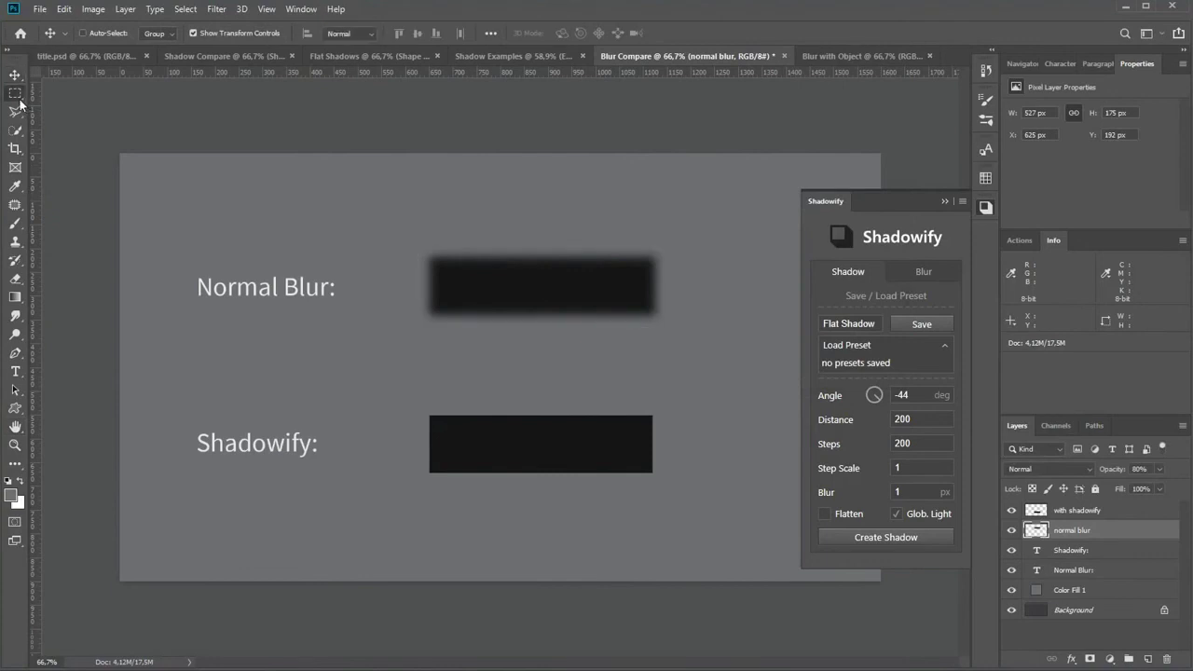
click(1084, 511)
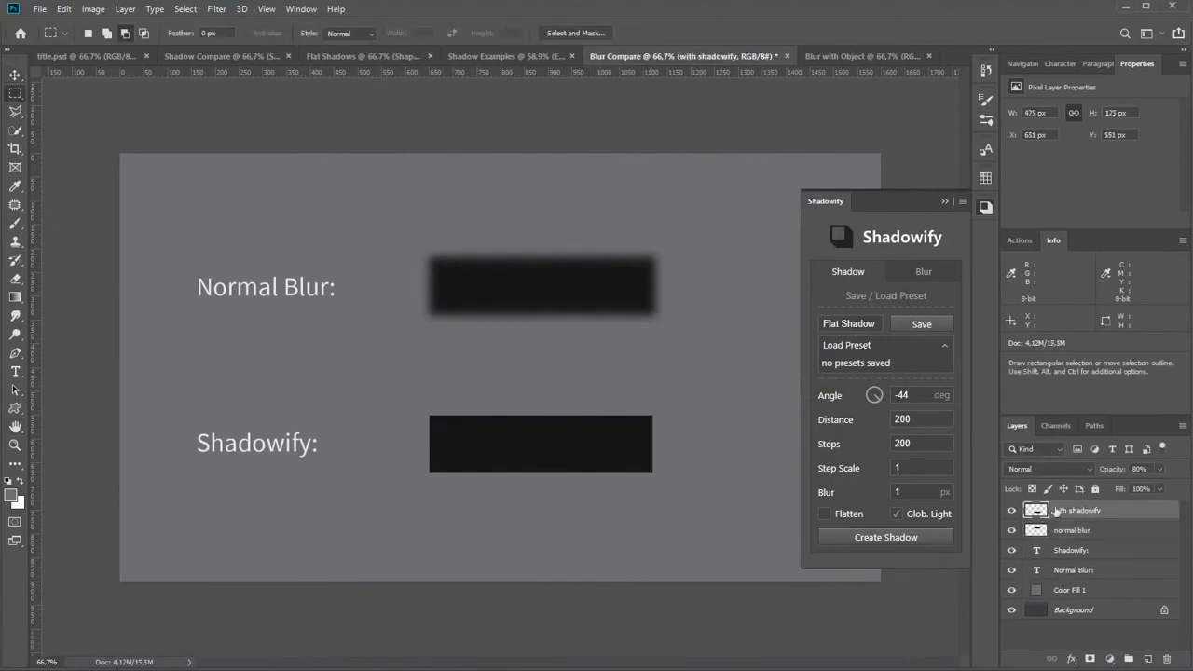
drag(344, 375, 430, 503)
click(926, 272)
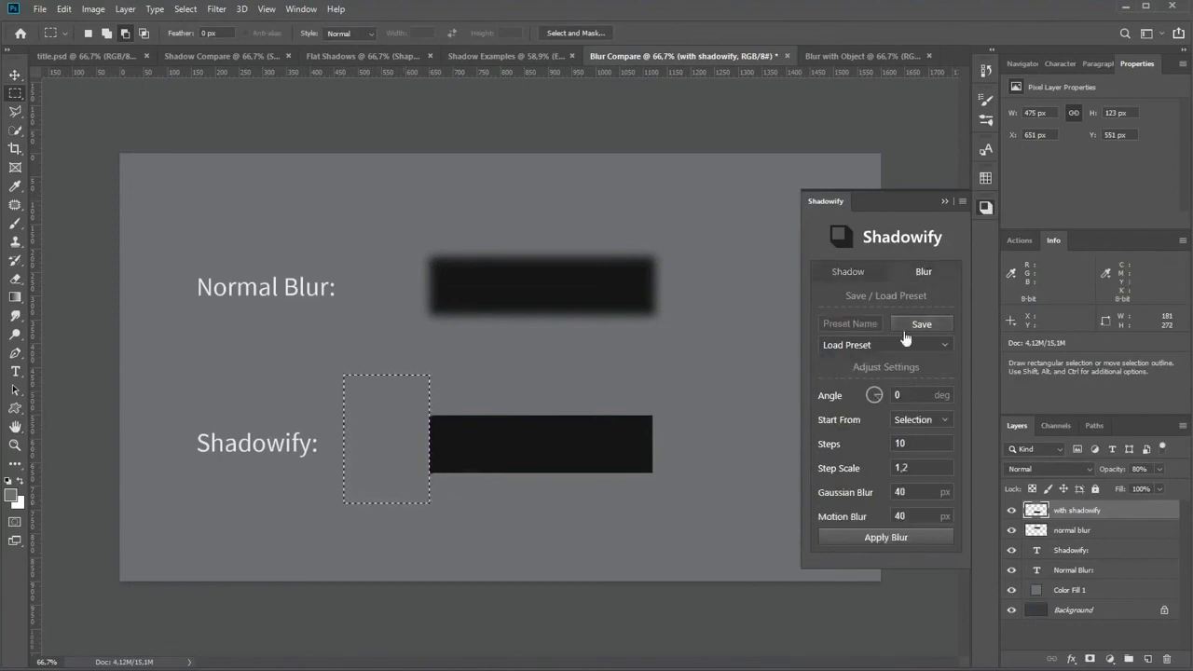
click(868, 539)
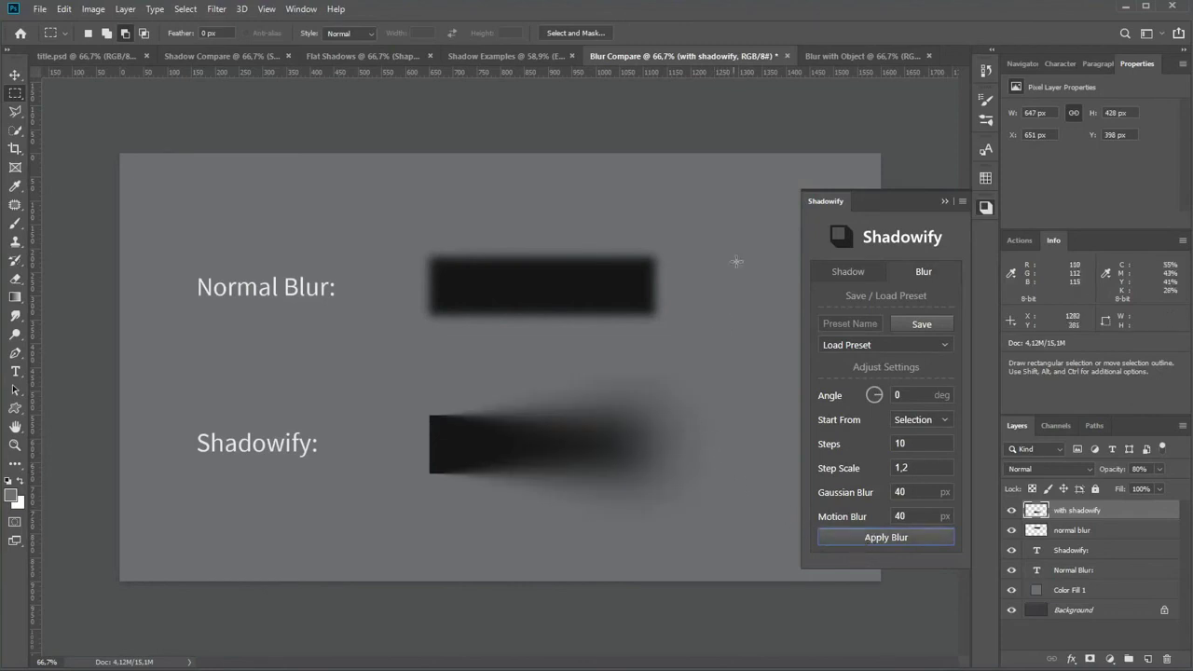
In Blur with Object, pick the elliptical marquee and target the plant shadow layer.
click(845, 57)
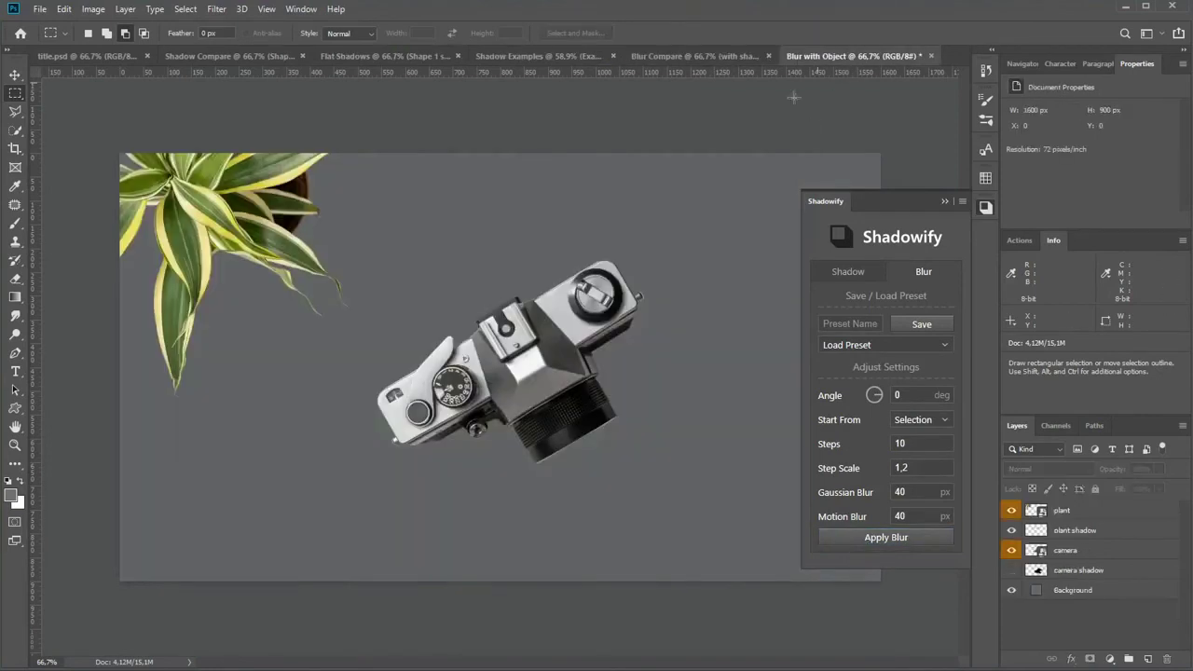
right_click(20, 97)
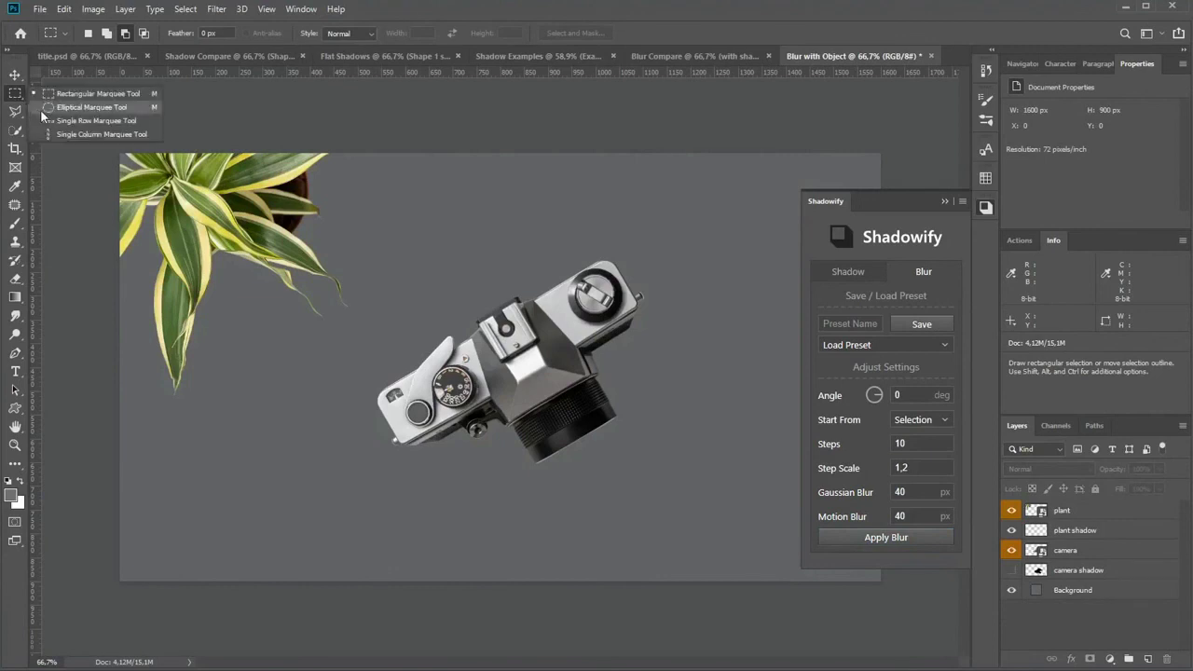
click(92, 107)
click(14, 356)
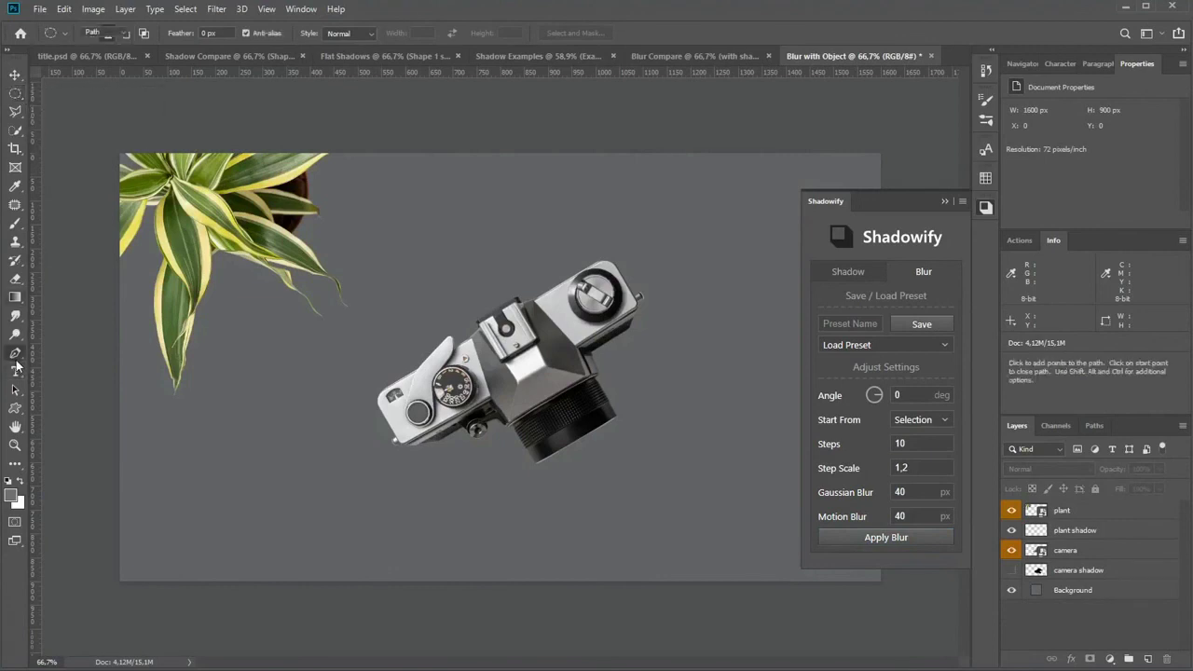
click(1081, 530)
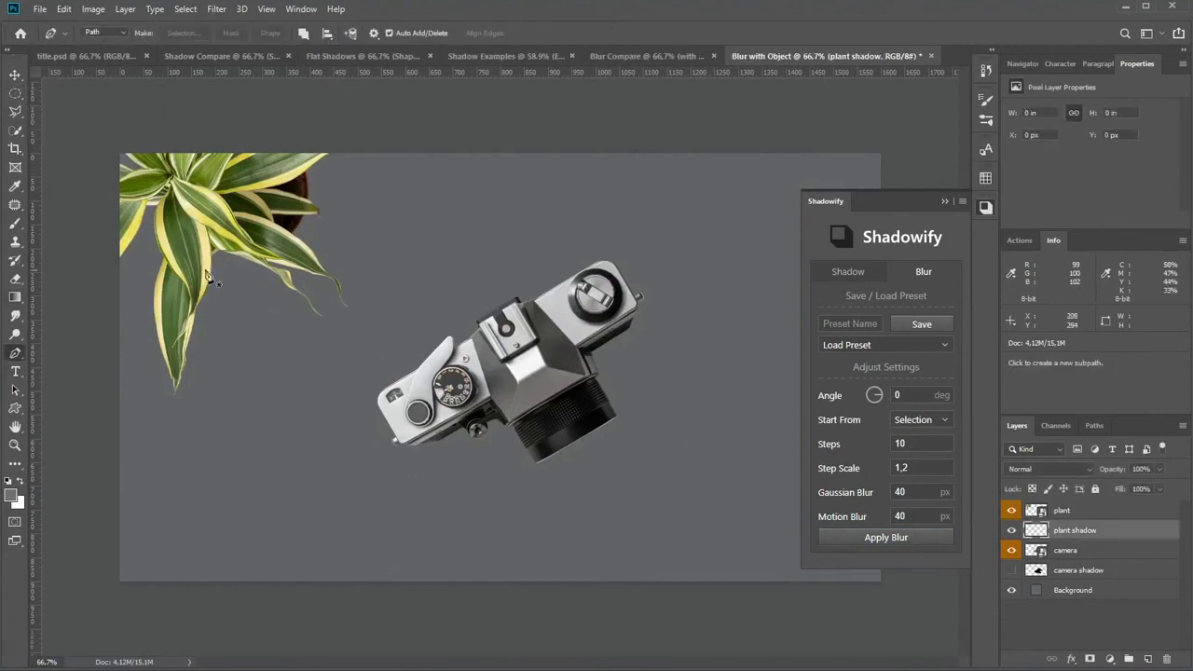
Draw a pen path outlining an angular shadow from the leaves toward the lower right.
click(212, 313)
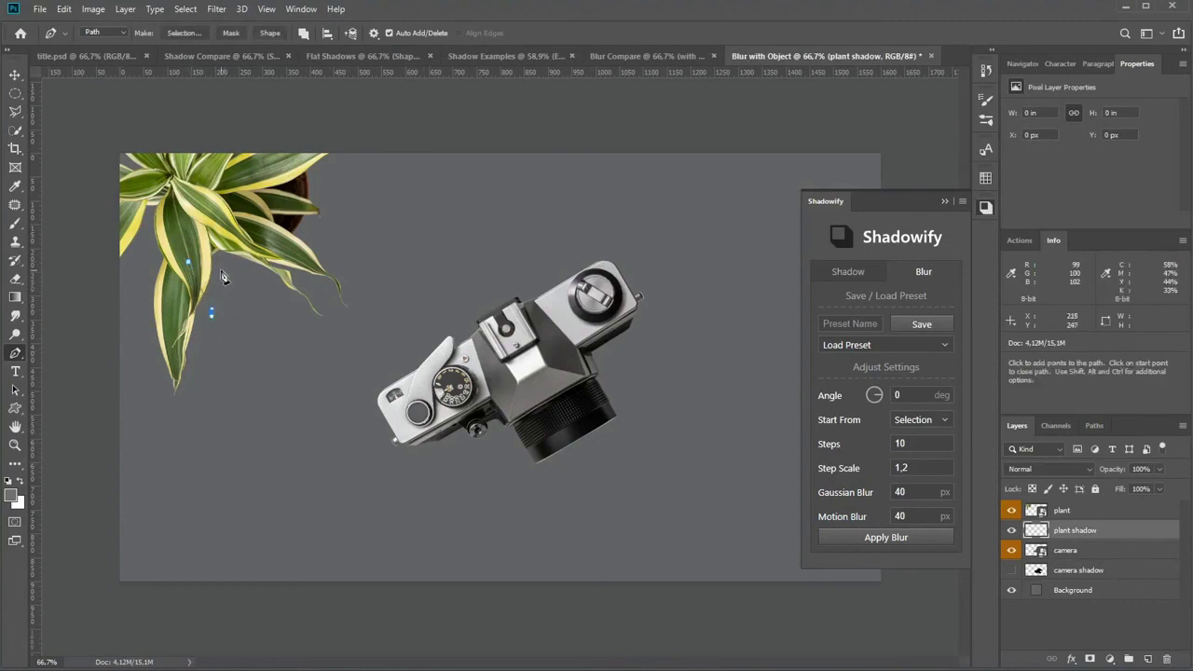
click(223, 273)
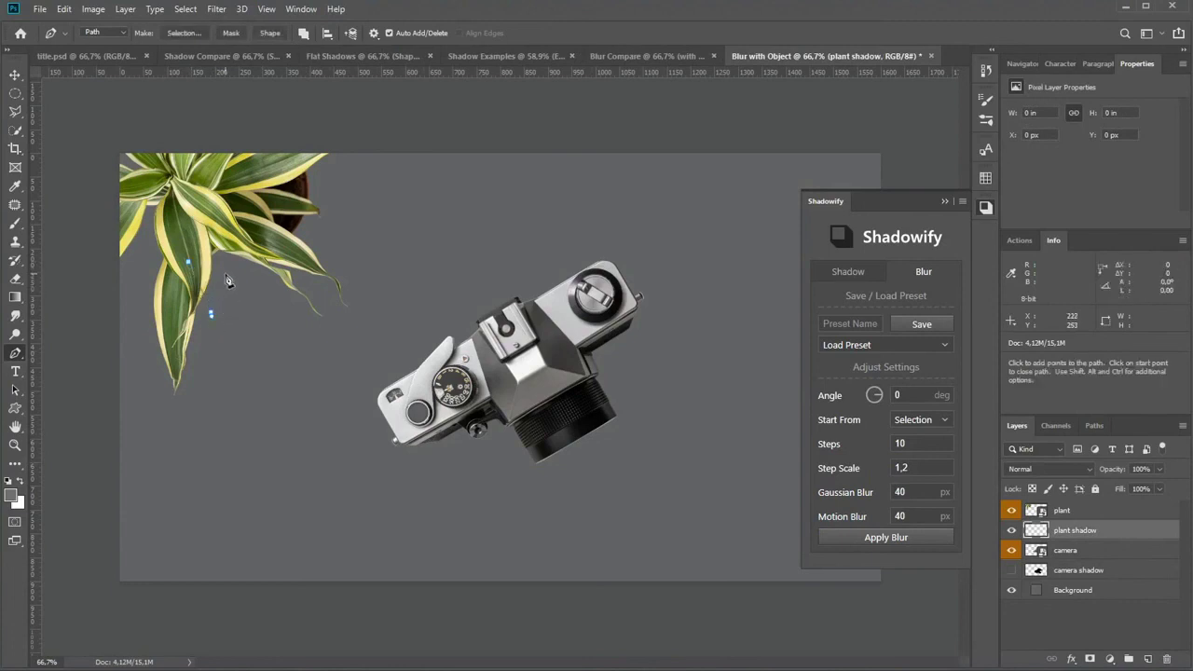
click(278, 399)
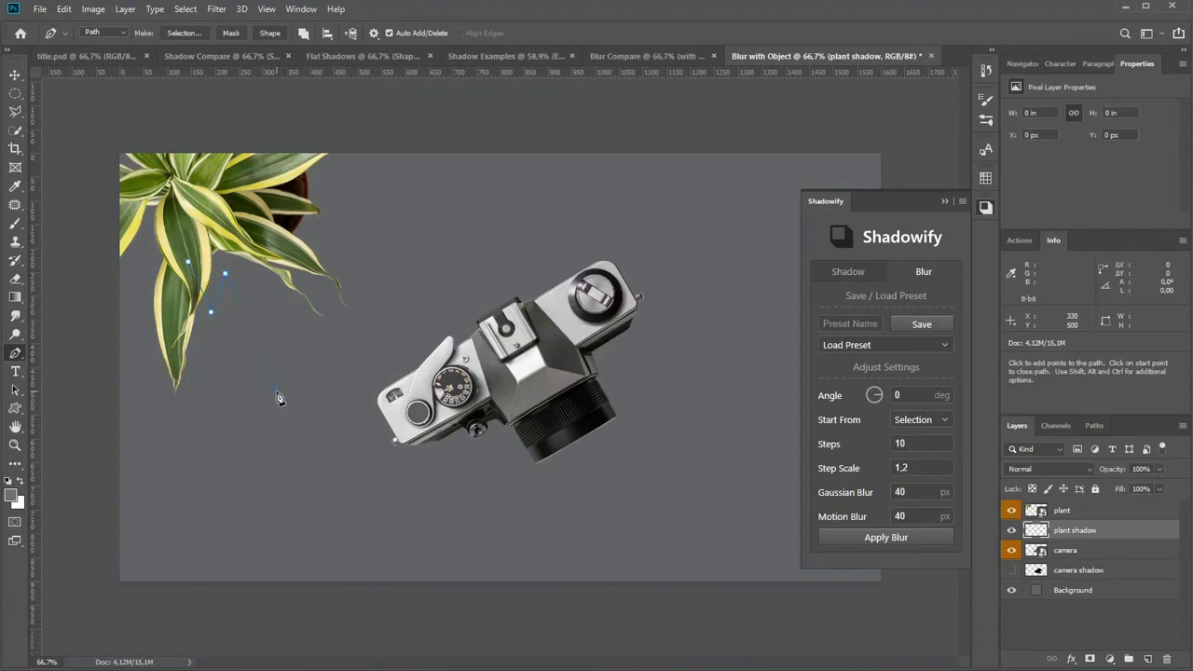
click(273, 264)
click(354, 334)
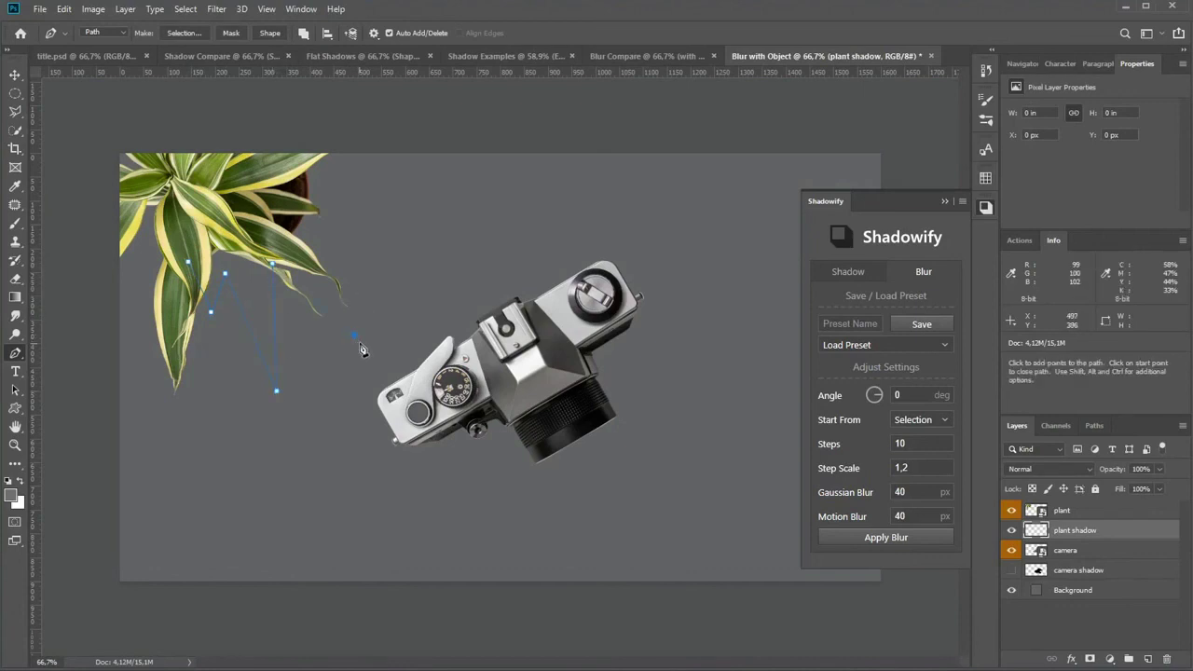
drag(307, 240, 378, 244)
drag(326, 165, 269, 175)
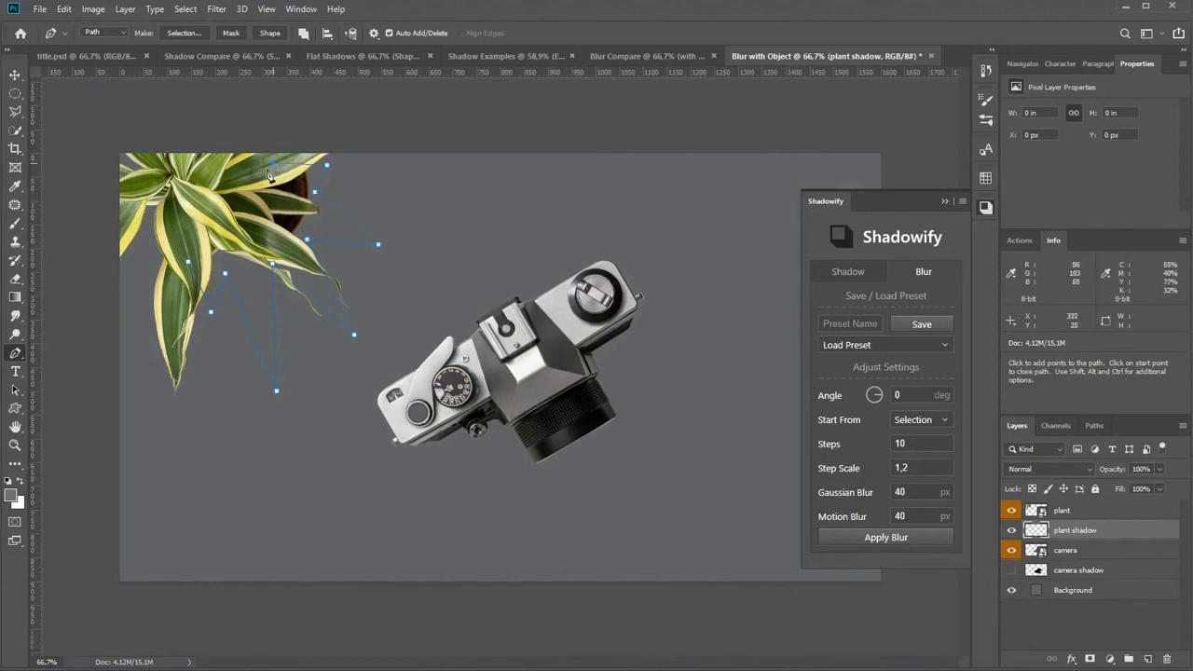
Fill the path with black, then delete the path outline, keeping the fill.
right_click(231, 237)
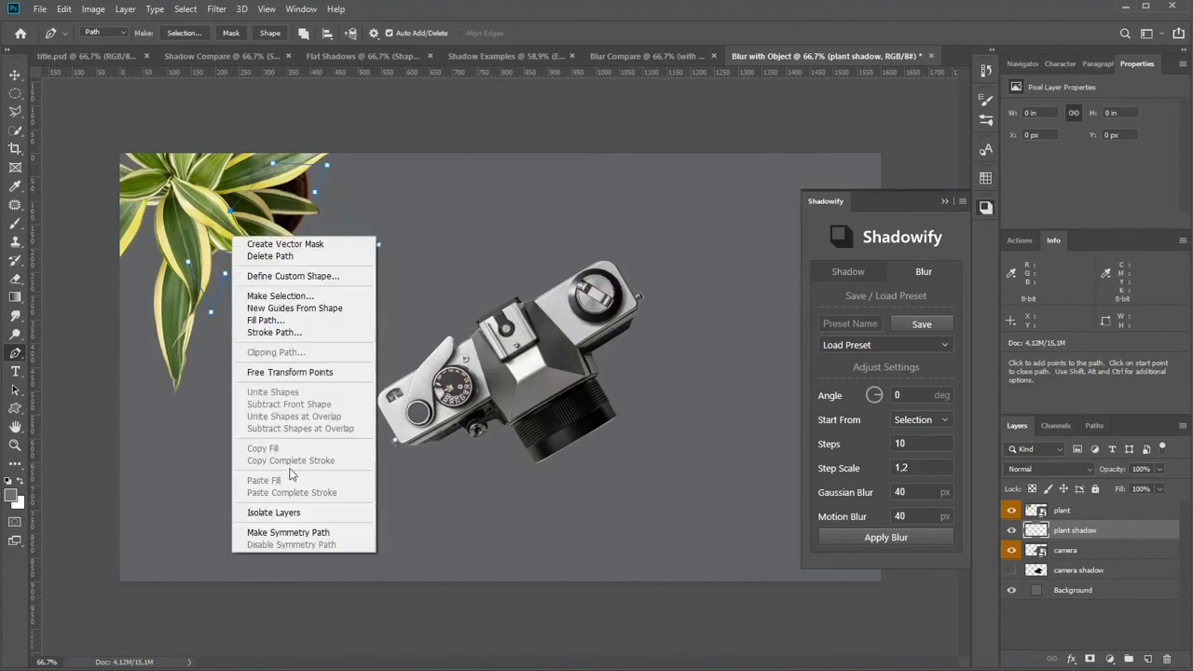
click(265, 320)
click(663, 147)
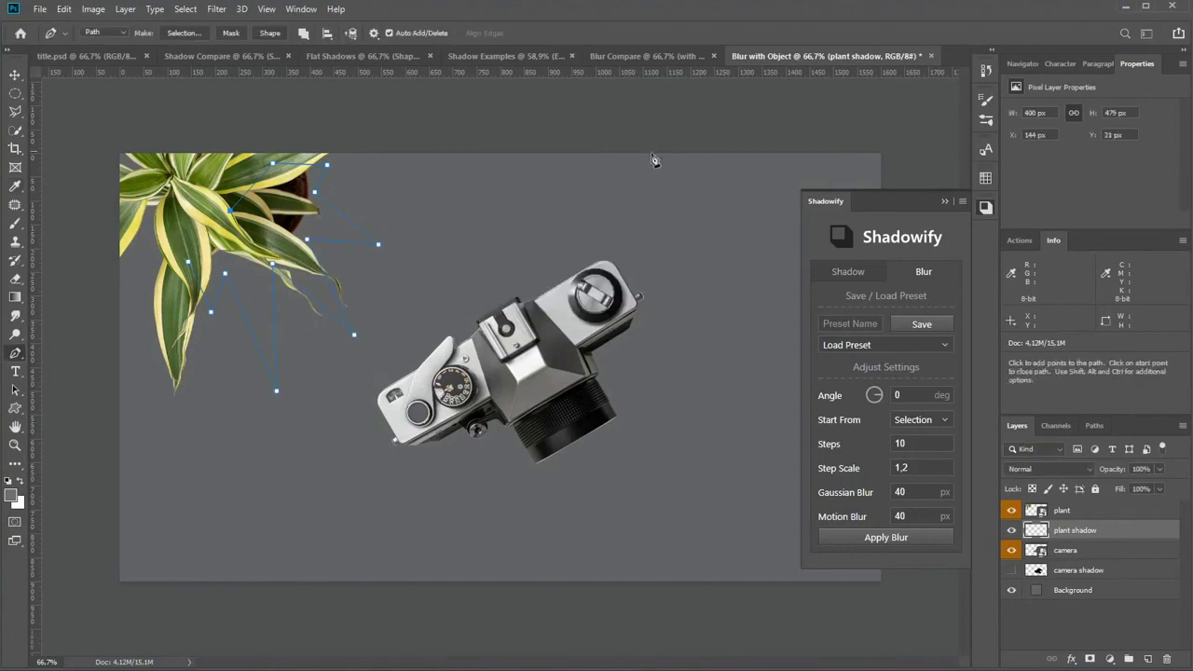
right_click(317, 214)
click(345, 232)
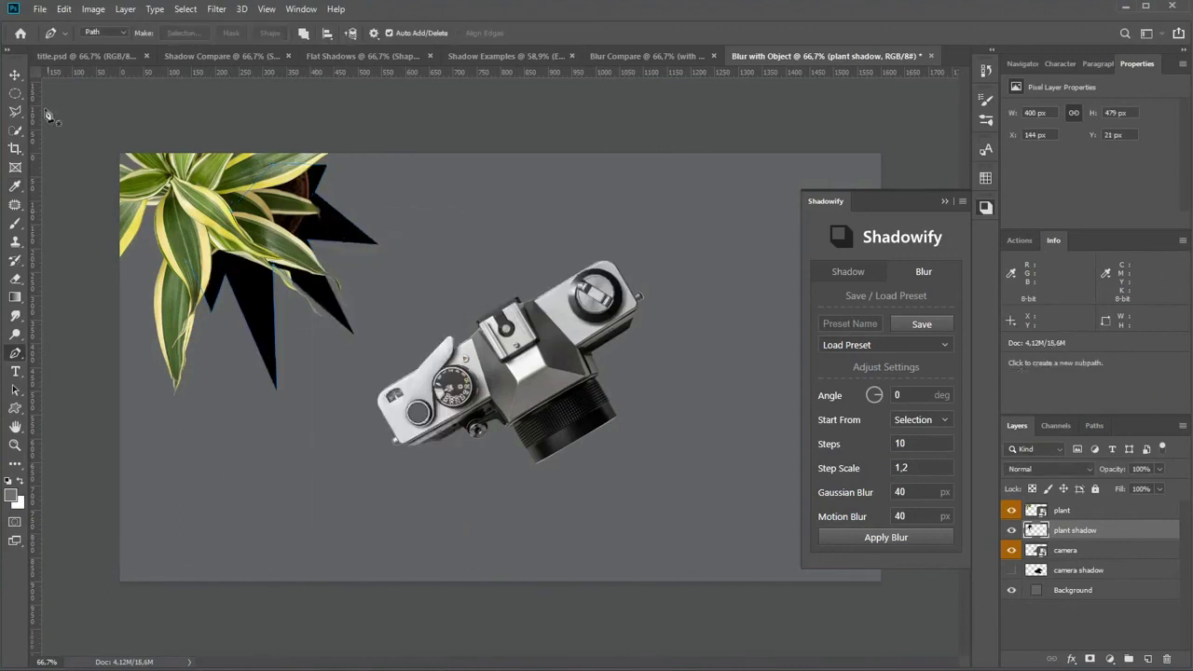
Blur the plant's shadow with the 'plant example' preset at 87% opacity, and show the camera shadow.
key(m)
drag(137, 136, 345, 268)
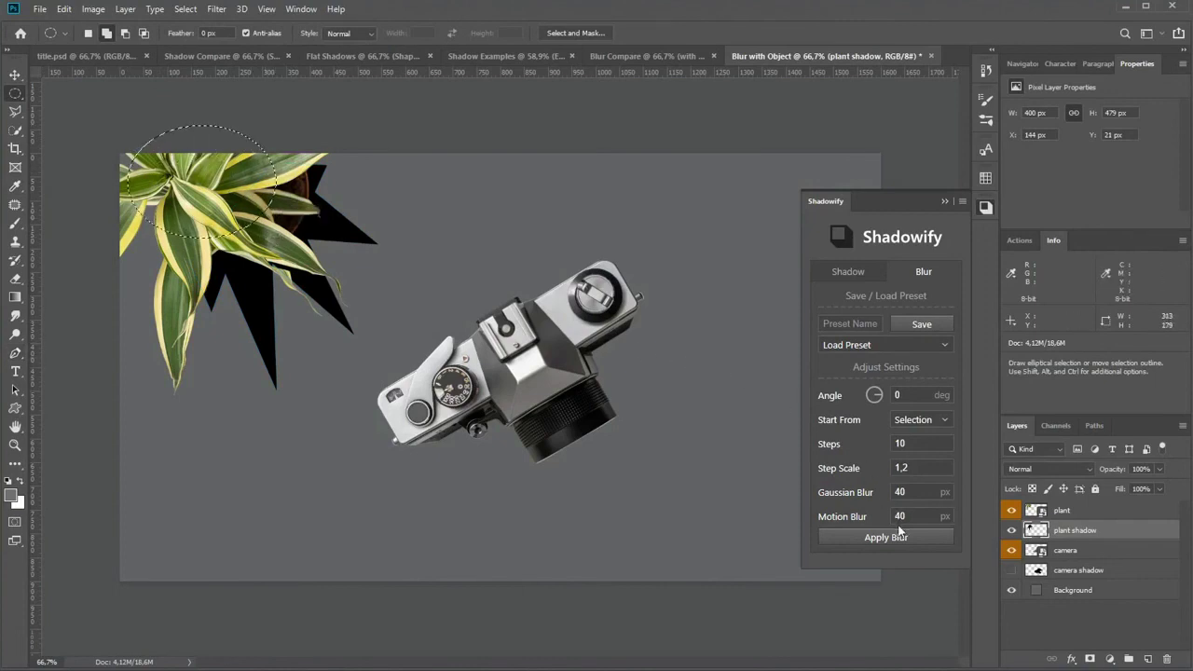
click(875, 342)
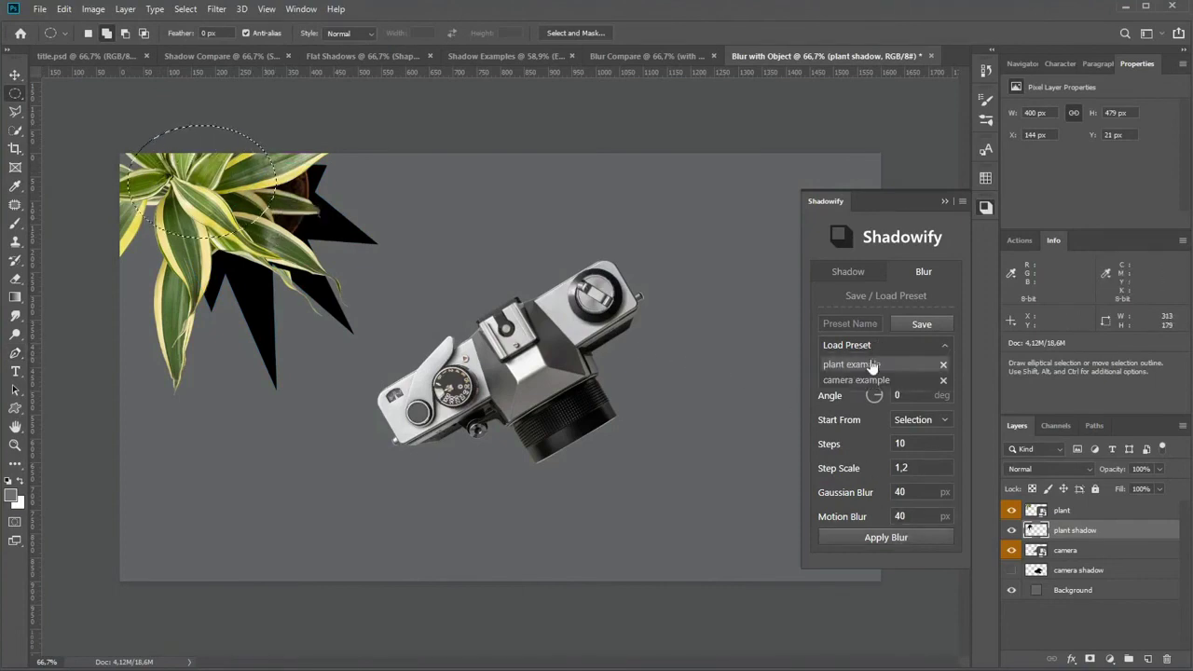
click(868, 364)
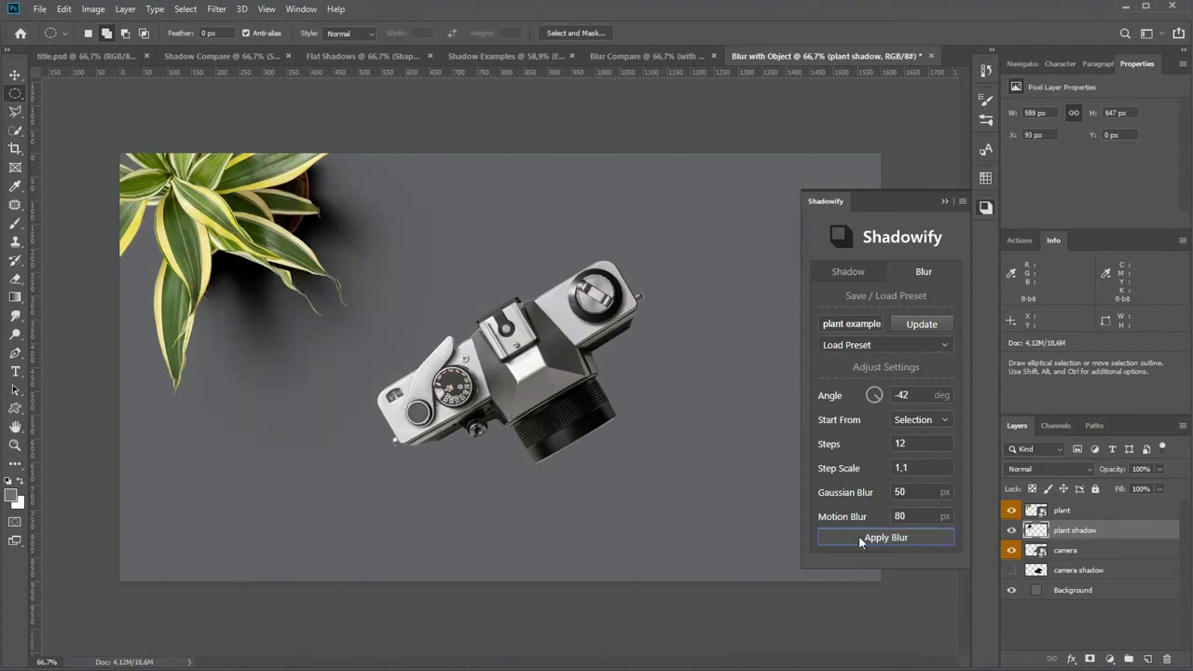
drag(1117, 472, 1107, 473)
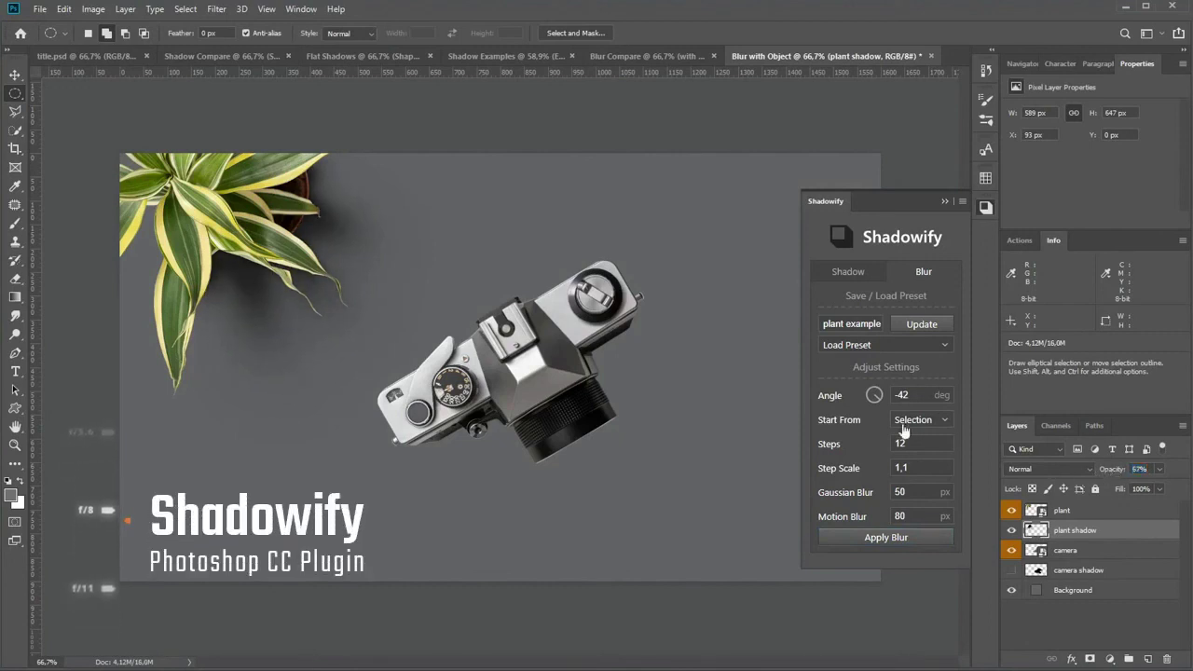
click(1011, 569)
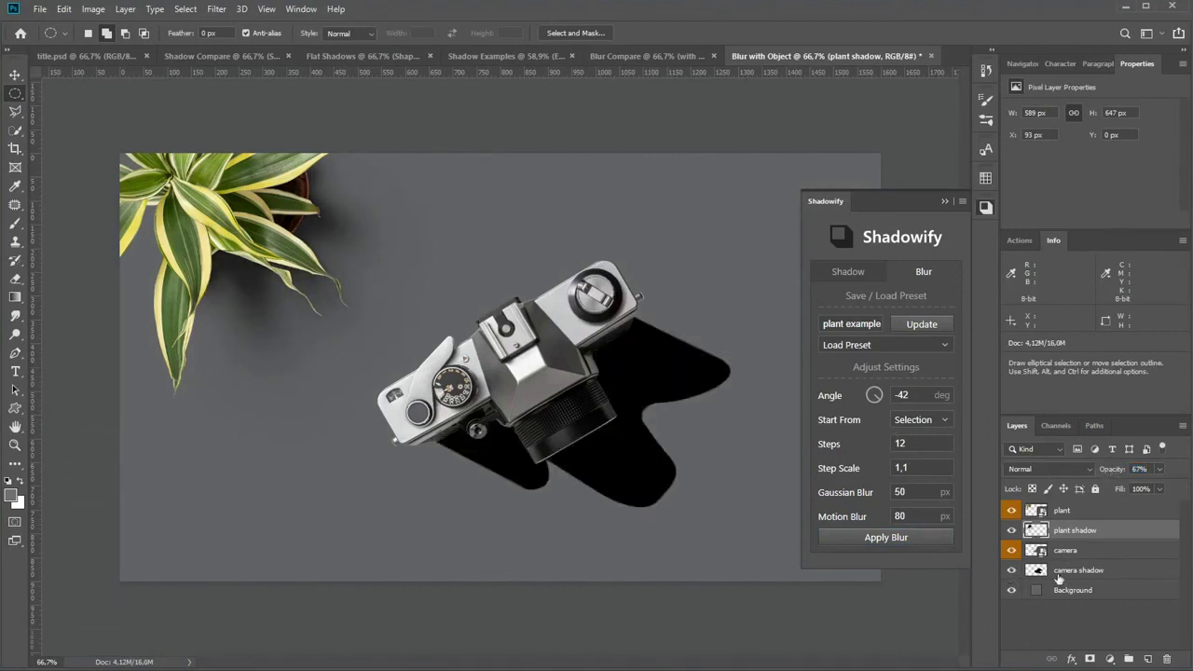
Select the camera shadow layer, switch to Polygonal Lasso, and load the 'camera example' preset.
click(1086, 572)
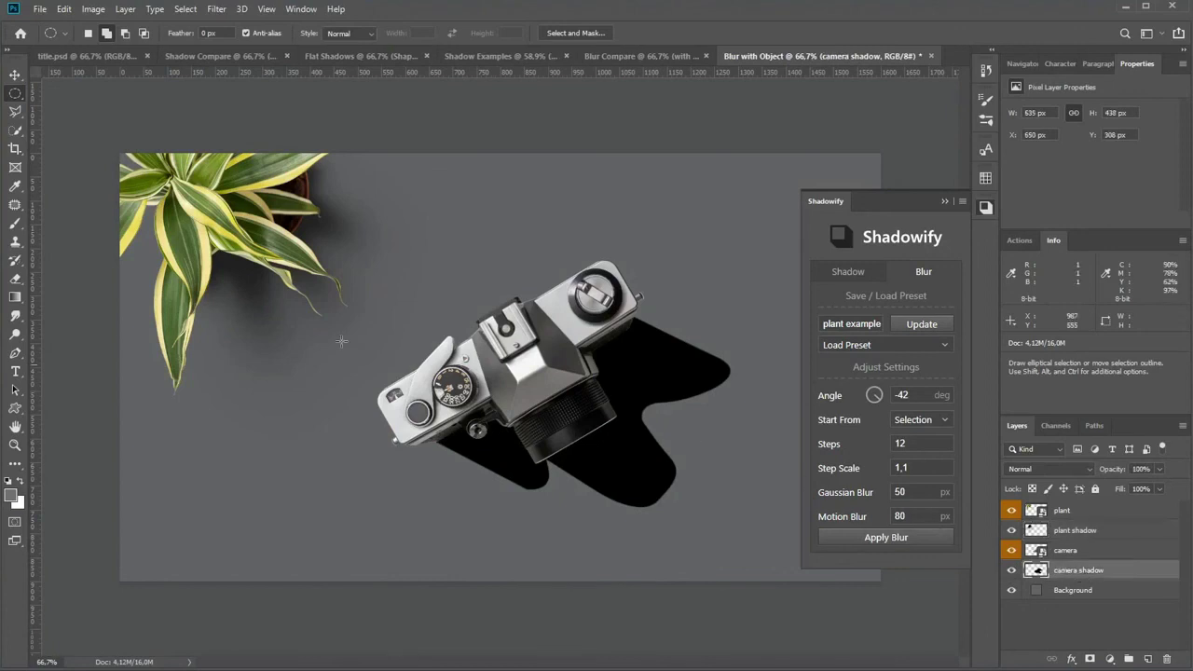
click(15, 110)
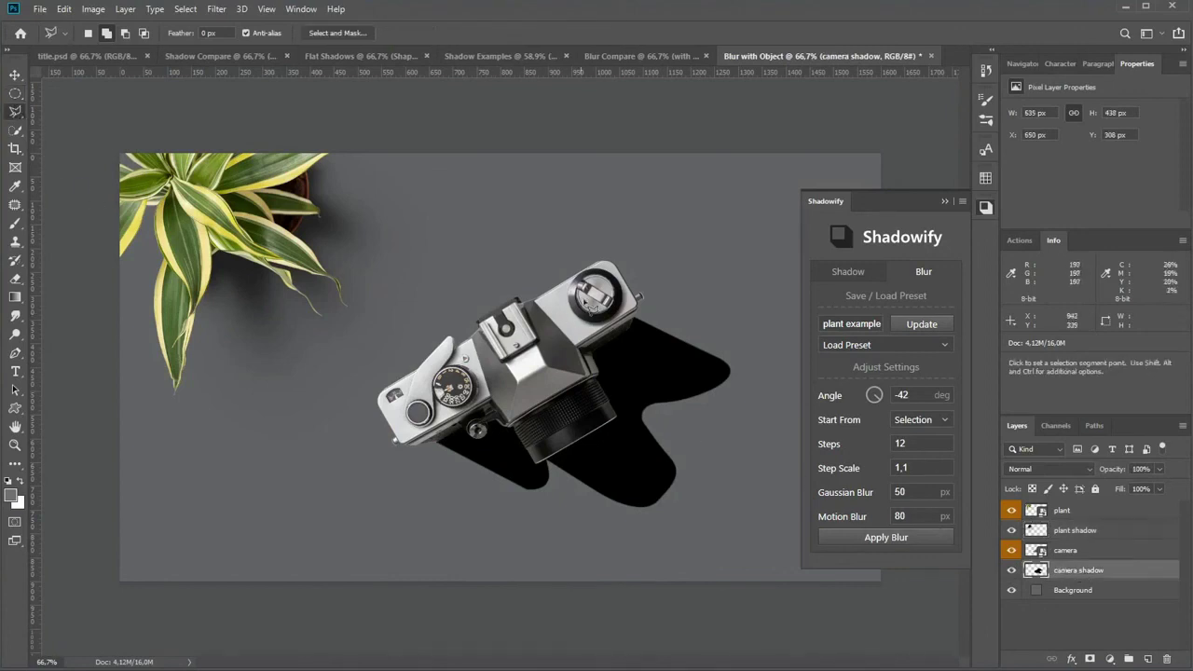
click(863, 345)
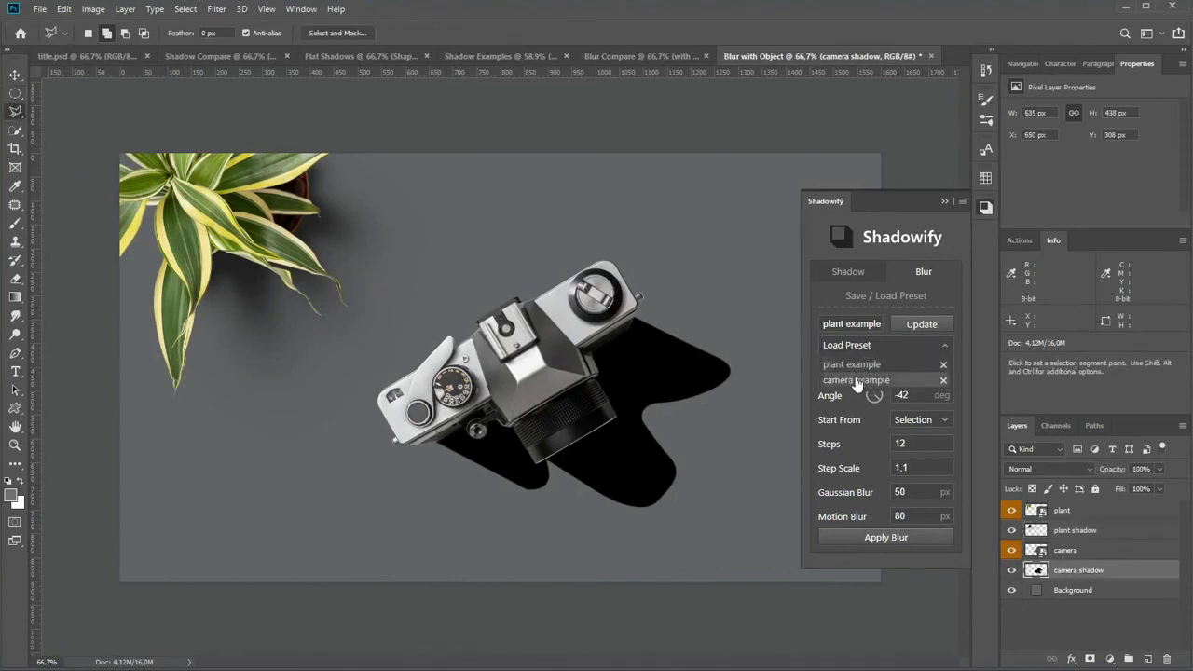
click(855, 376)
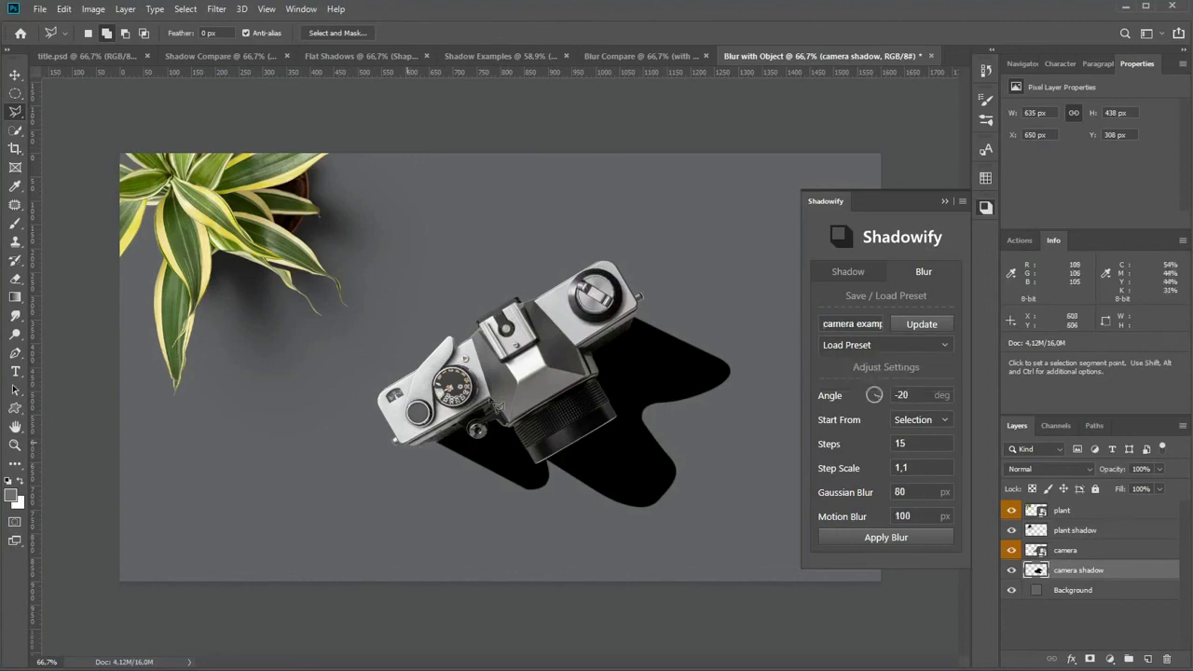
Outline the camera body with a polygonal lasso selection.
click(499, 399)
click(602, 255)
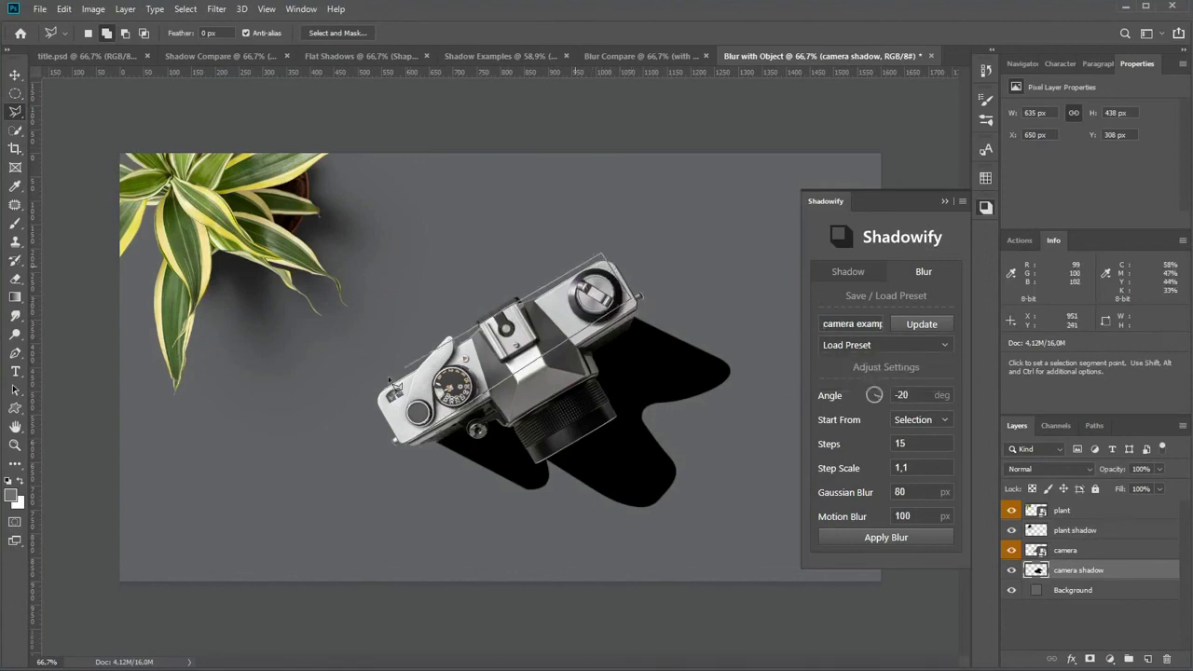
click(365, 394)
click(395, 439)
click(499, 398)
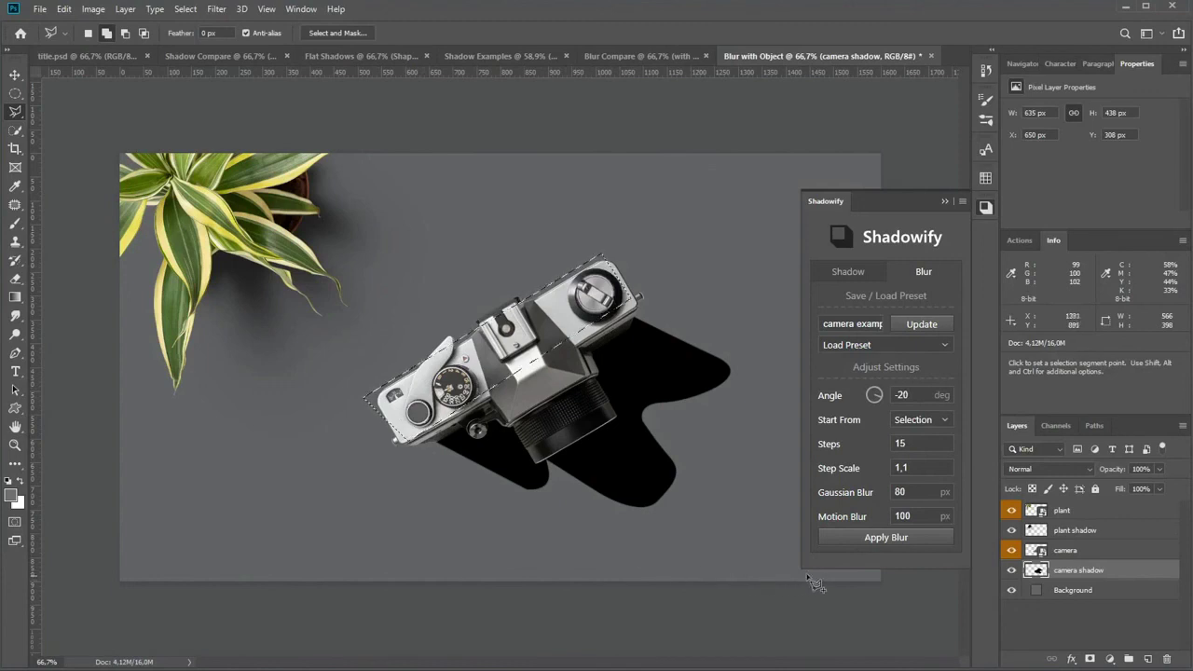
Blur the camera shadow and lower its opacity to about 61%.
click(882, 539)
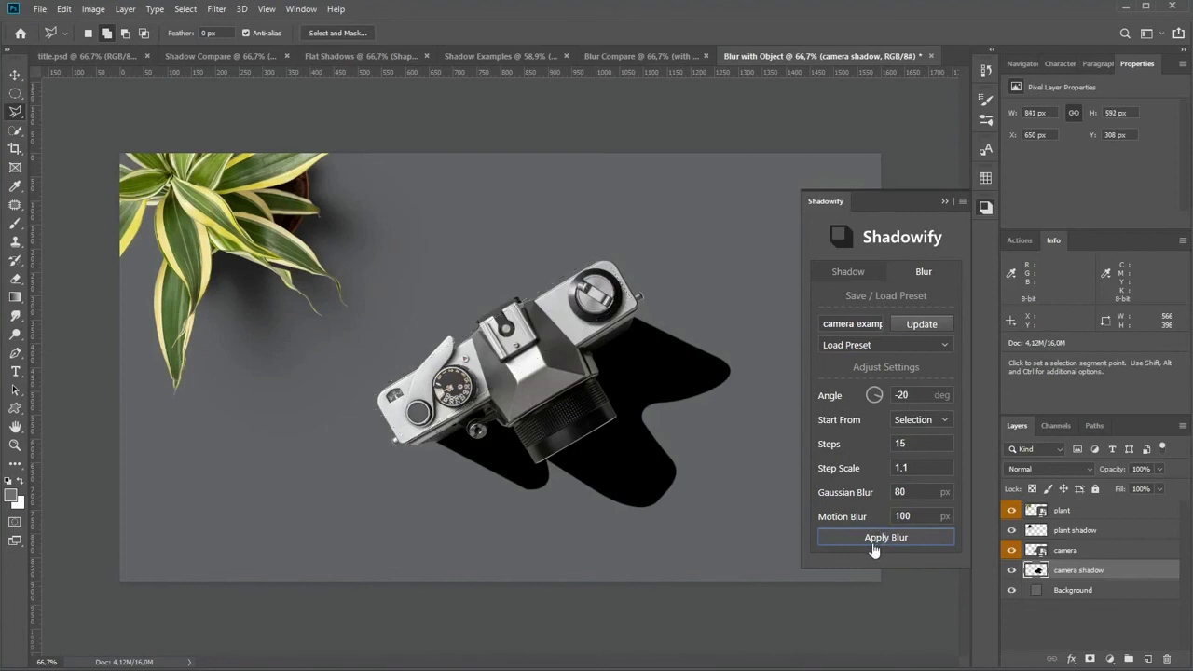
click(893, 538)
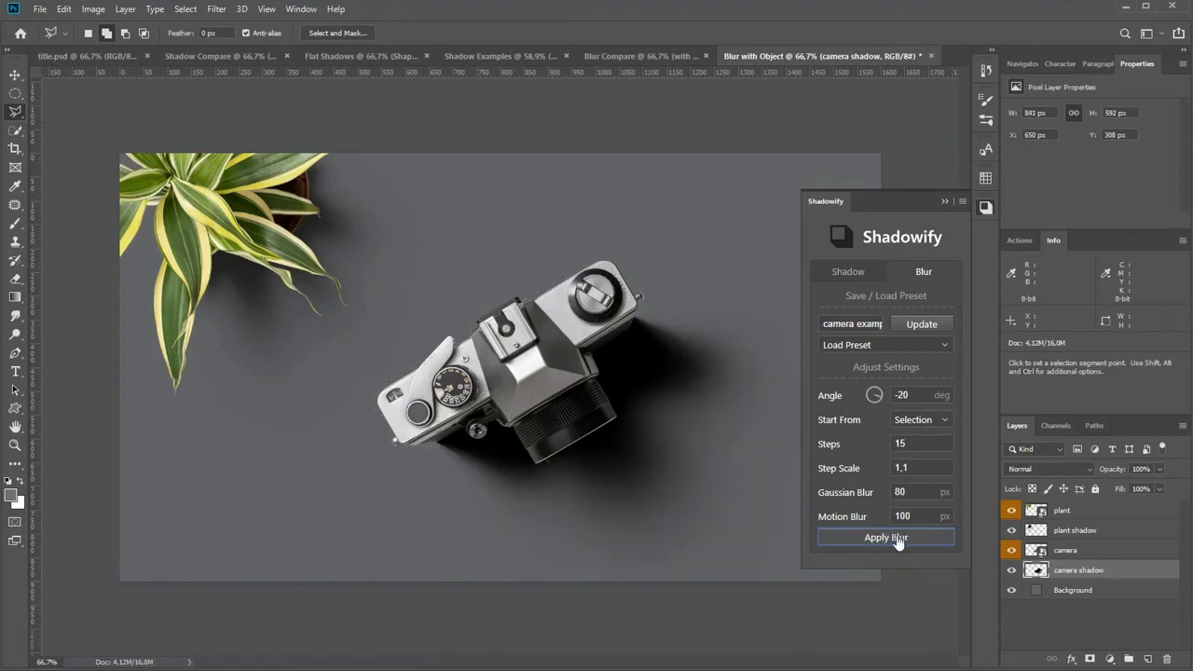
drag(1113, 470, 1108, 476)
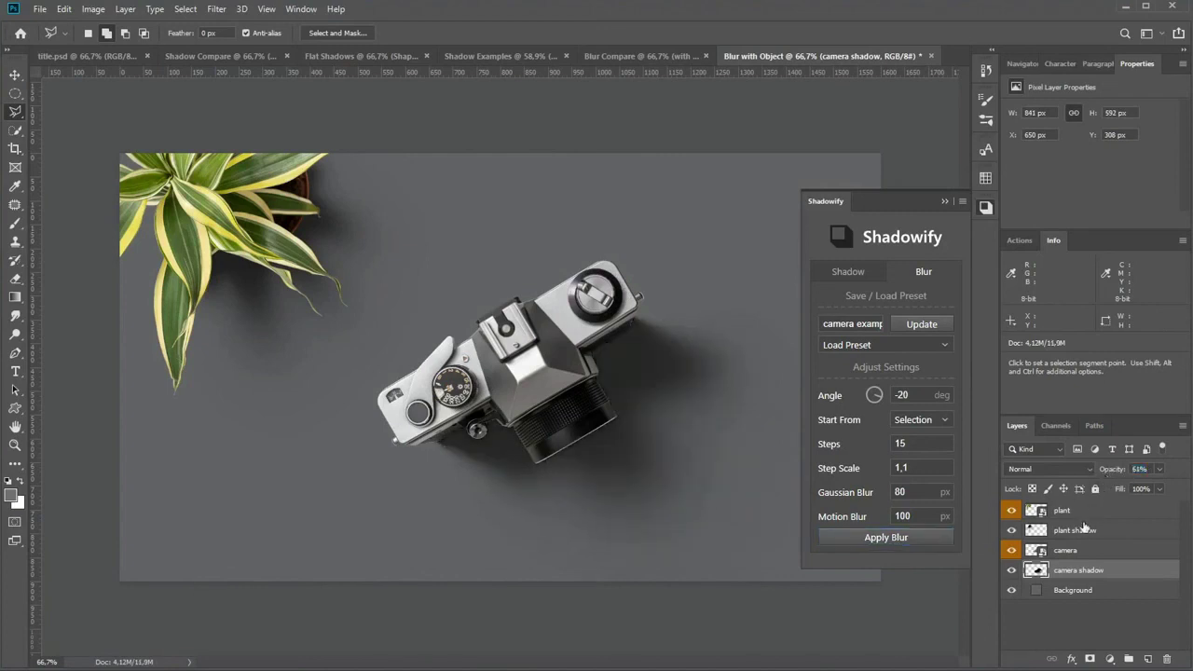